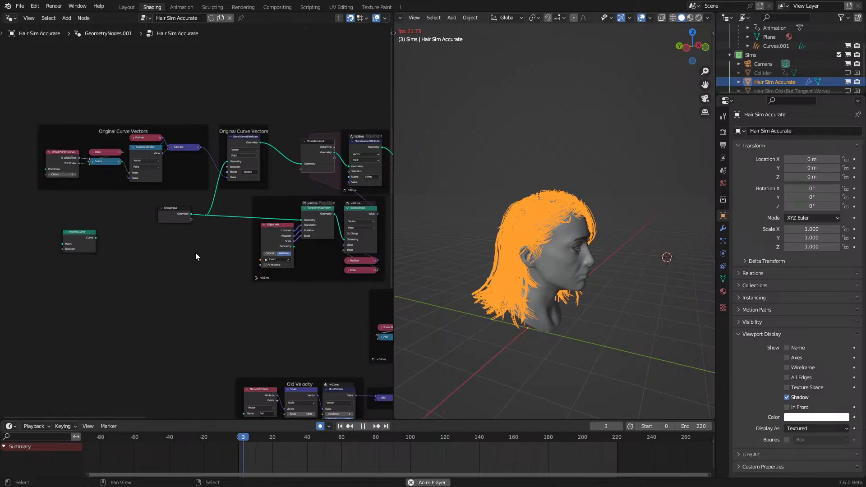
Step: Play the hair simulation and examine the hair's movement from the front and side of the head
key("space")
middle_click_drag(96, 212, 155, 269)
scroll(155, 269, "up", 2)
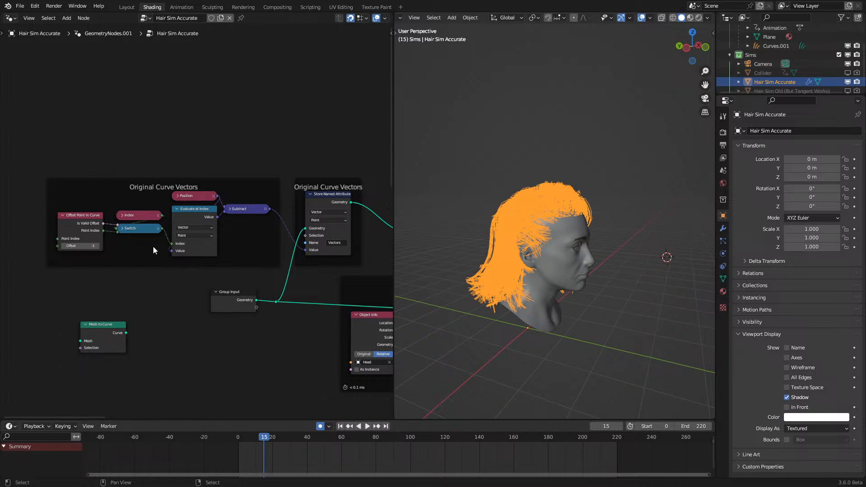
middle_click_drag(547, 249, 475, 250)
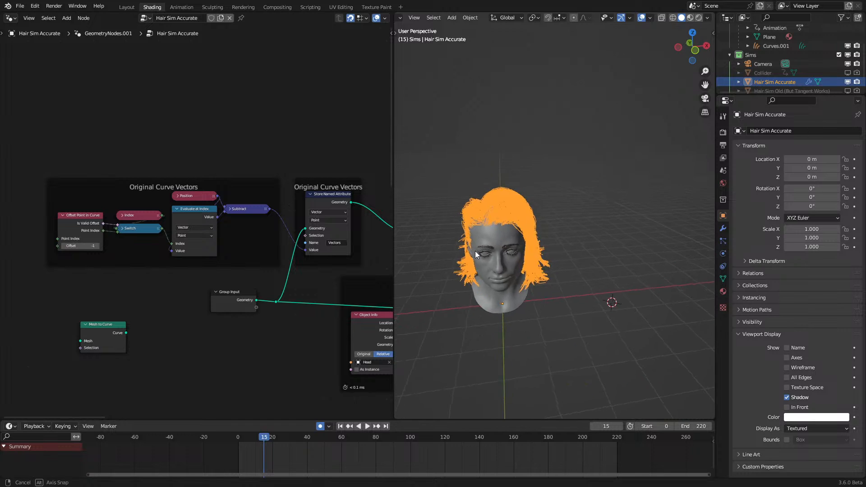
key("space")
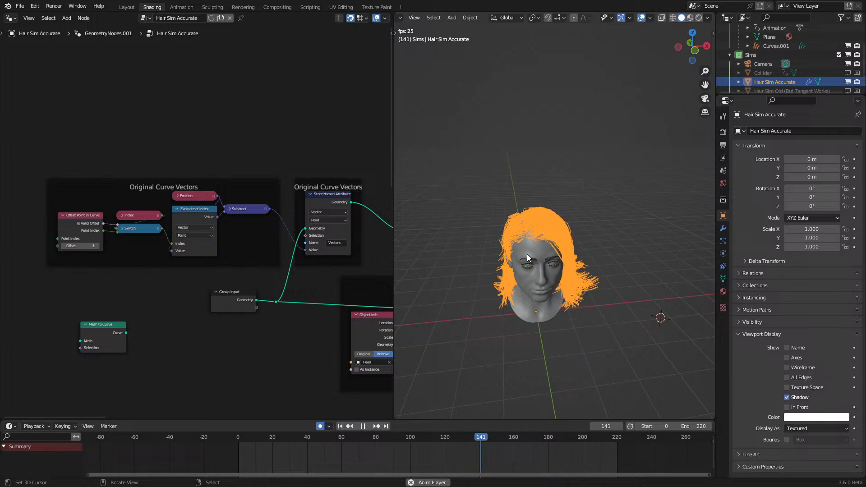
middle_click_drag(526, 254, 548, 248)
key("space")
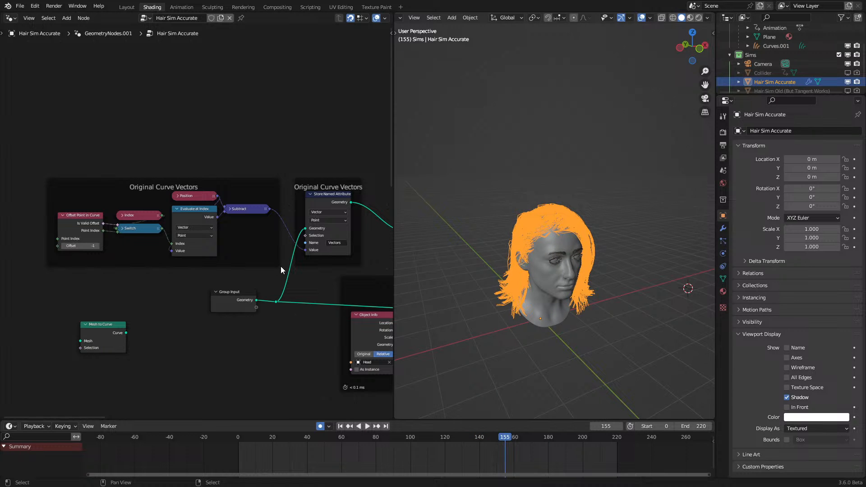
Step: Replay the simulation from frame 0 and review the simulation zone nodes up to the Chain Constraints frame
scroll(278, 286, "down", 4)
middle_click_drag(277, 286, 115, 277)
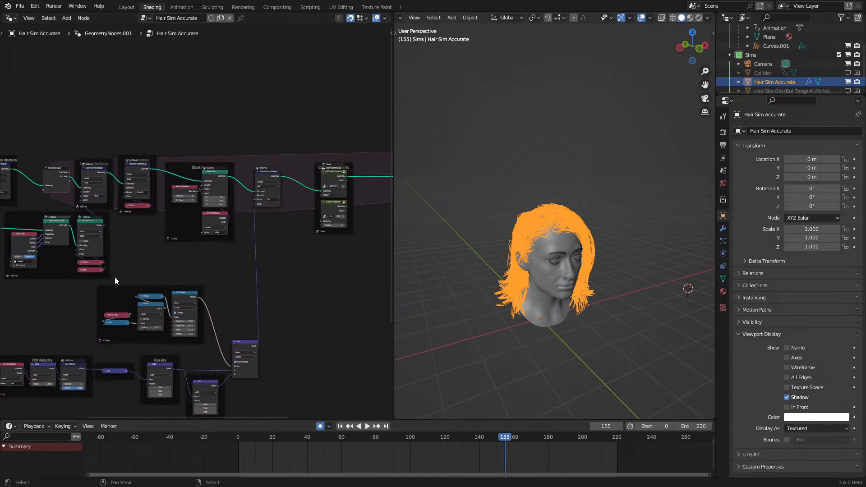
scroll(227, 246, "up", 1)
middle_click_drag(228, 245, 190, 265)
left_click(238, 436)
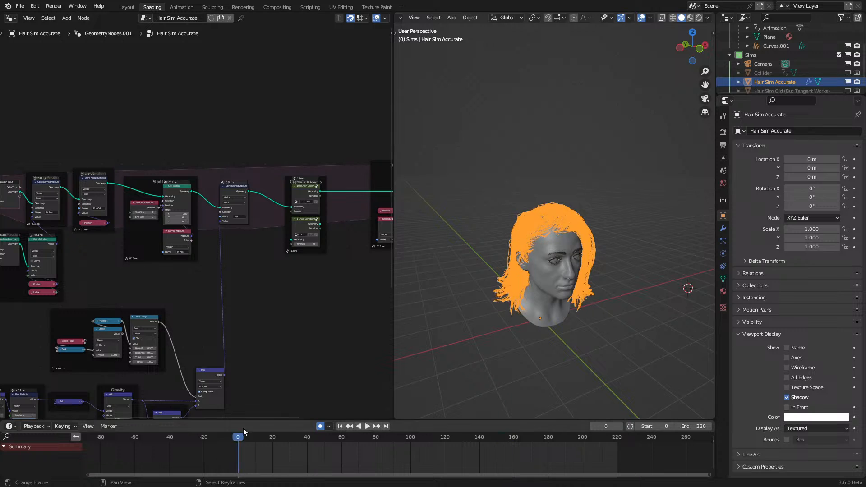
key("space")
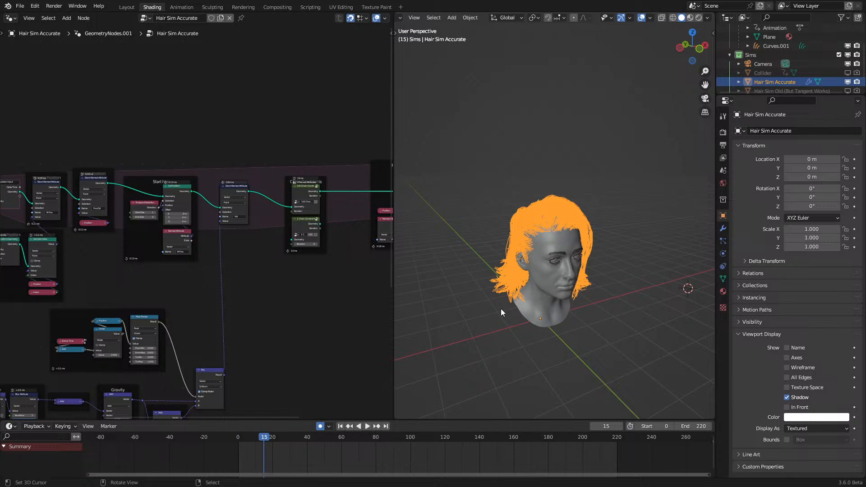
middle_click_drag(292, 294, 236, 279)
key("space")
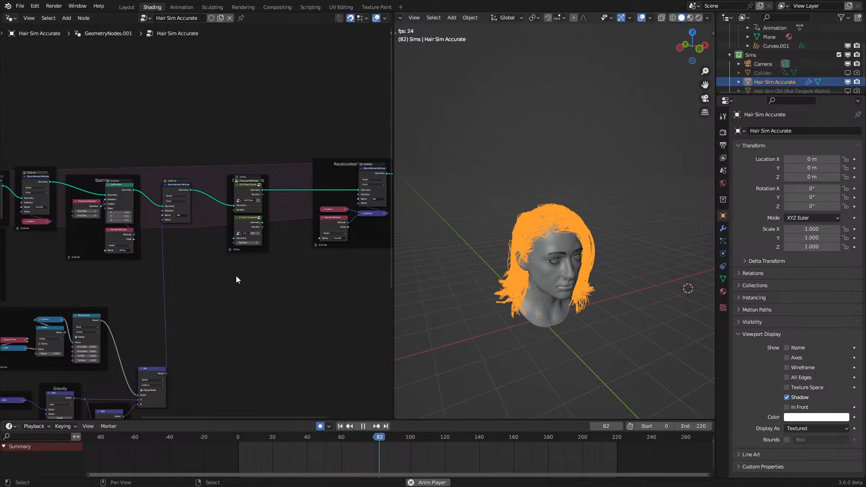
key("space")
Step: Examine the 100 Chain Constraints and 1 Chain Constraint nodes while running the simulation further
scroll(244, 213, "up", 5)
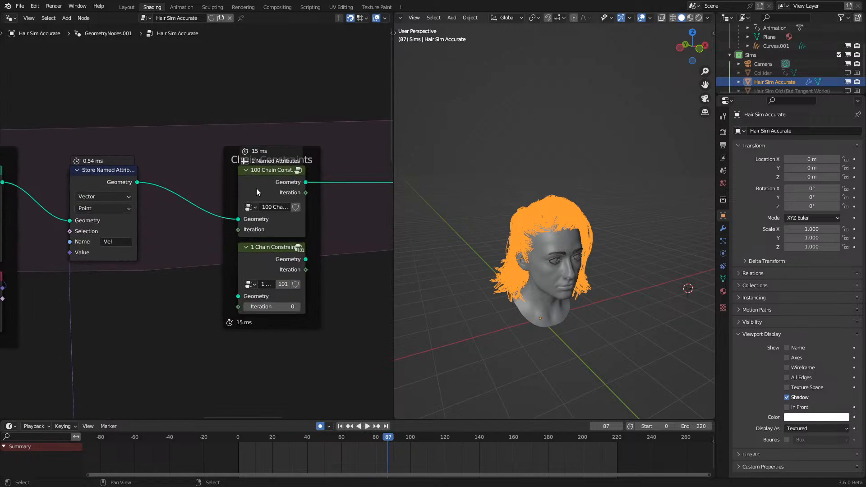
left_click(268, 269)
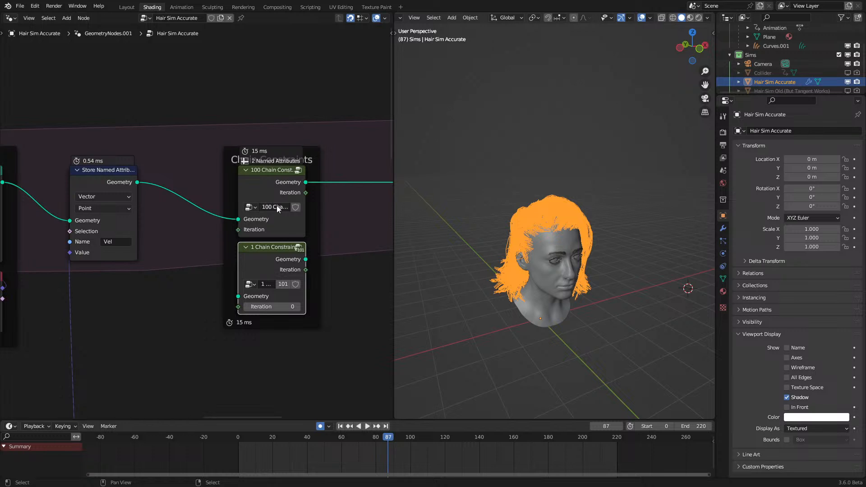
key("space")
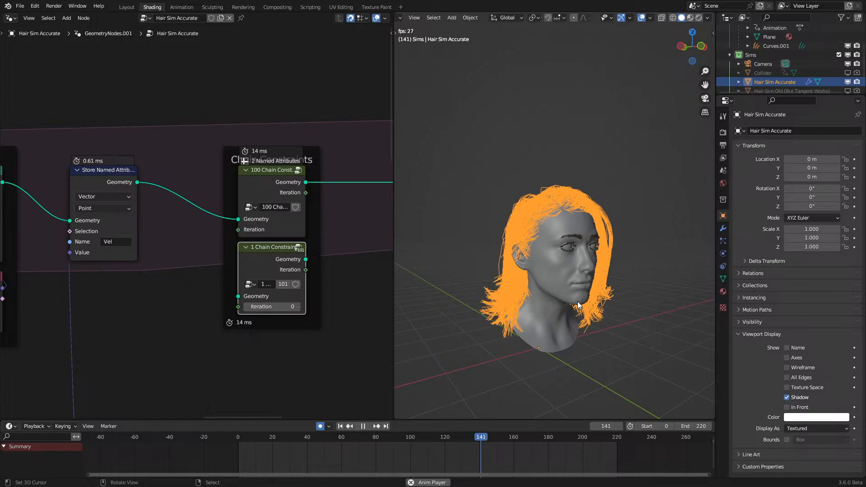
key("space")
Step: Examine the Gravity, Map Range and Mix nodes and play the simulation to see how these forces move the hair
scroll(192, 225, "down", 5)
middle_click_drag(120, 321, 217, 194)
middle_click_drag(96, 346, 142, 298)
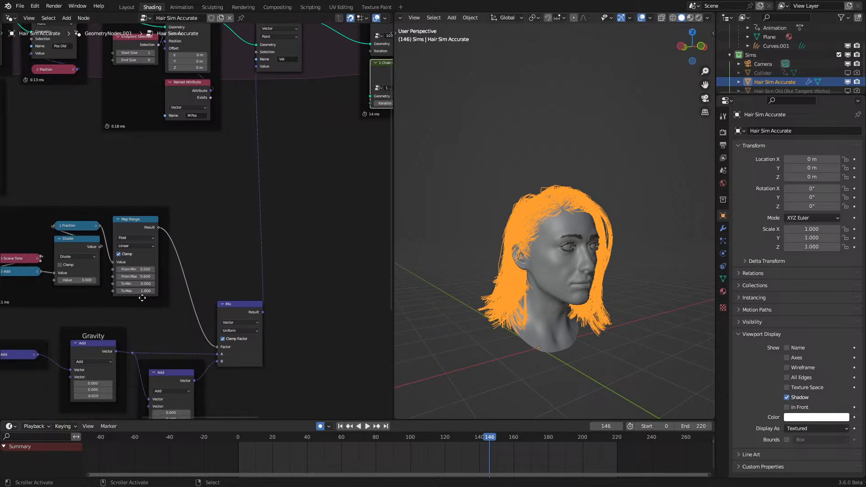
key("space")
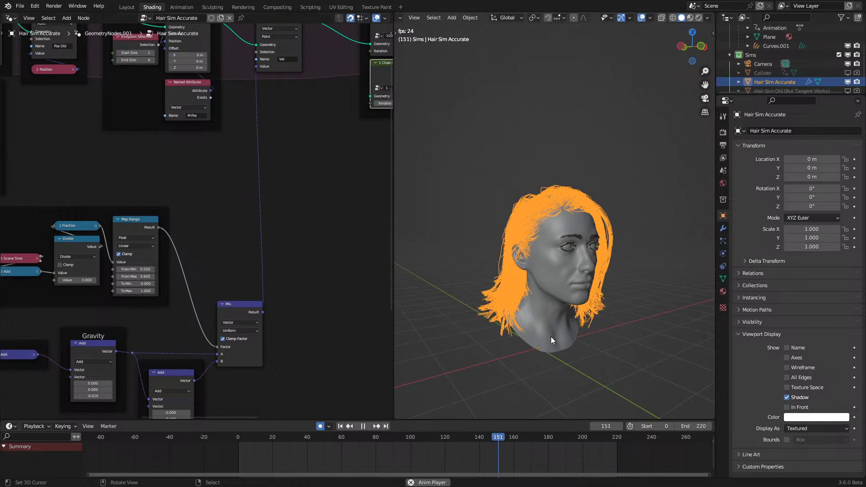
middle_click_drag(550, 336, 531, 344)
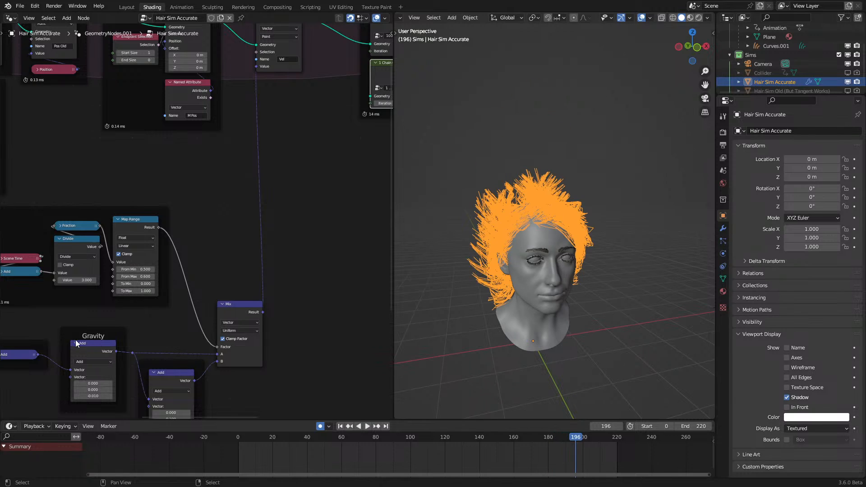
middle_click_drag(302, 346, 322, 336)
middle_click_drag(520, 302, 558, 288)
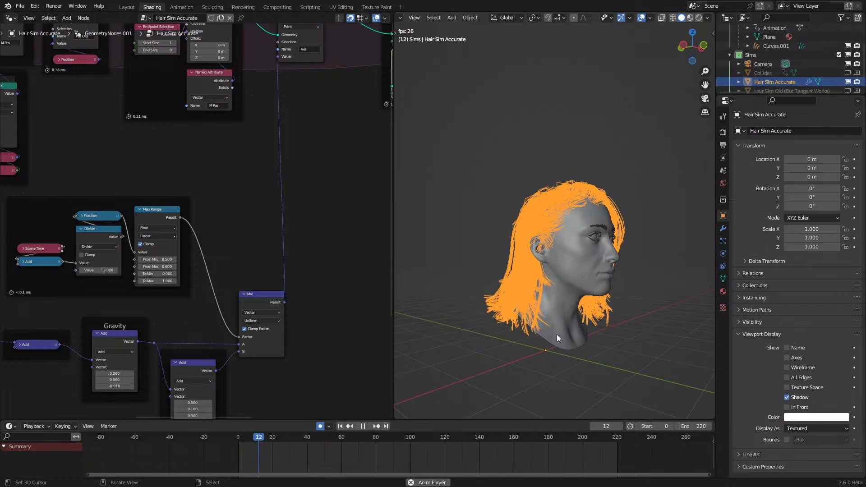
middle_click_drag(591, 308, 574, 316)
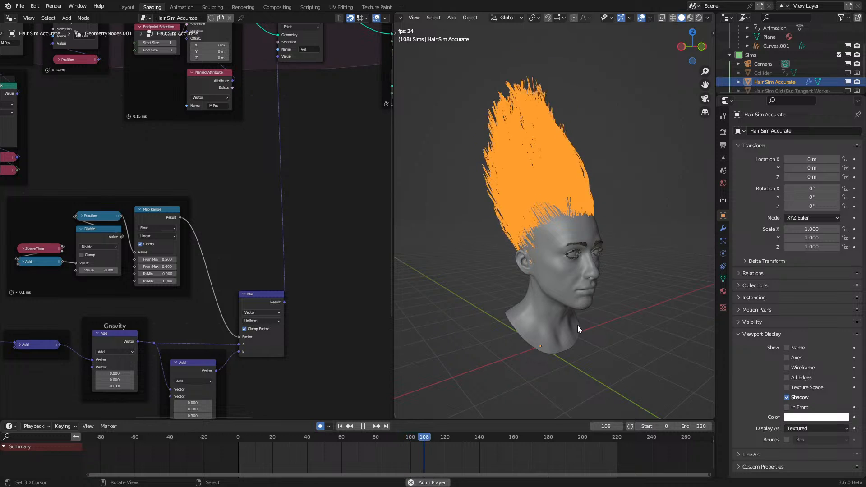
key("space")
middle_click_drag(577, 326, 525, 304)
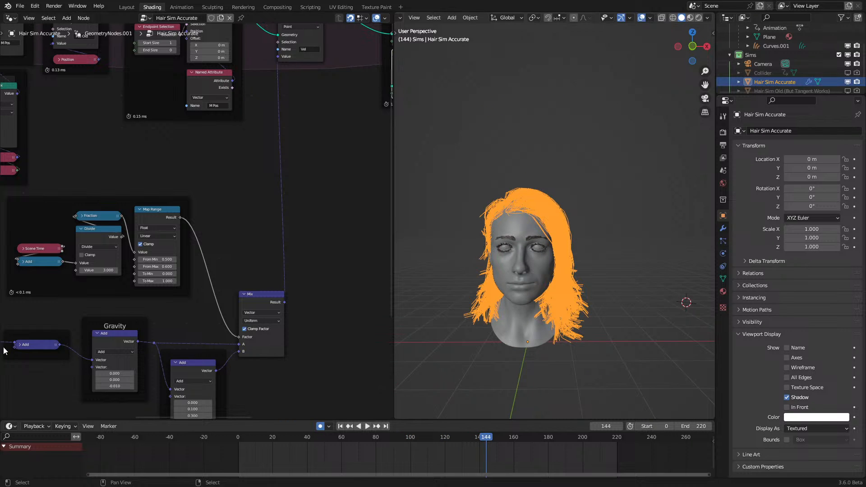
Step: Connect the Add node before Gravity directly to the Vel attribute's Value, and replay the simulation from its start
left_click_drag(59, 344, 277, 56)
key("space")
left_click(231, 448)
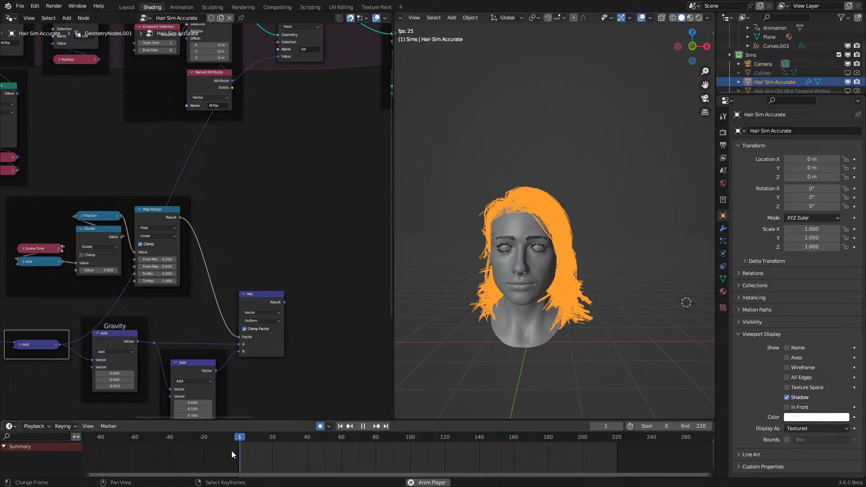
key("space")
Step: Open the 1 Chain Constraint node group and examine its Mix Original Vector factor
scroll(288, 216, "down", 5)
middle_click_drag(269, 194, 160, 251)
scroll(250, 177, "up", 4)
middle_click_drag(249, 176, 189, 207)
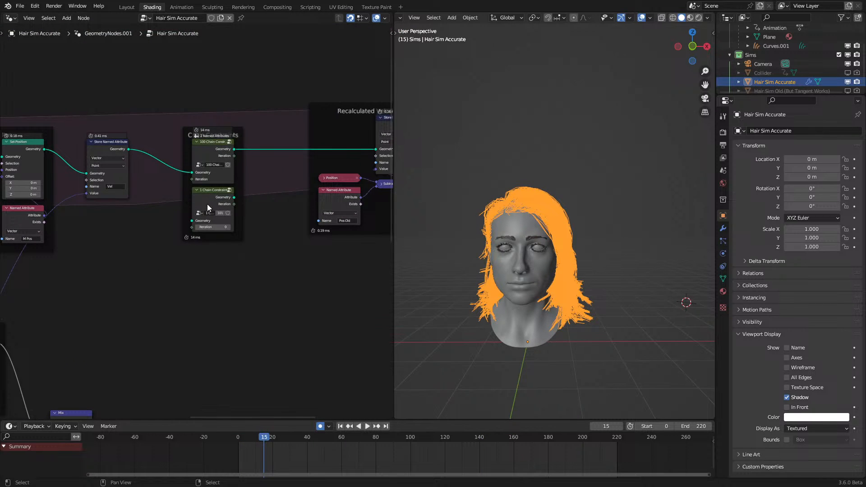
left_click(207, 205)
key("Tab")
scroll(227, 251, "up", 2)
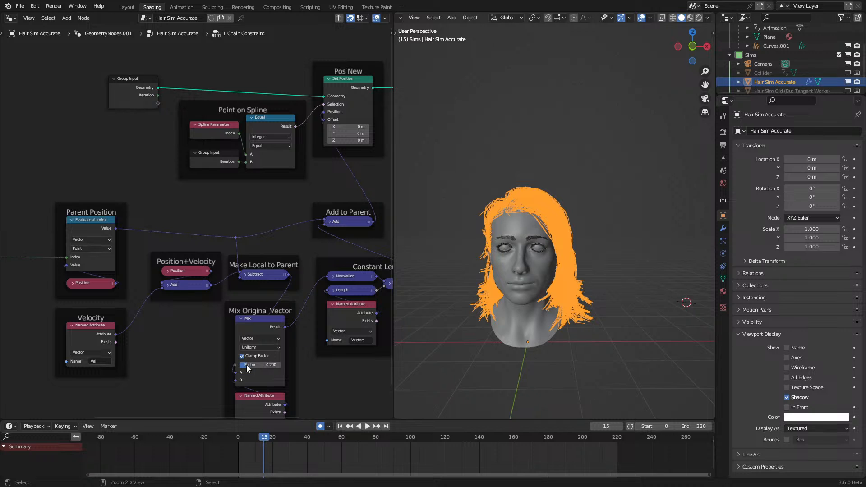
Step: Run the simulation, select the head mesh, and reselect the hair object
key("space")
left_click(520, 304)
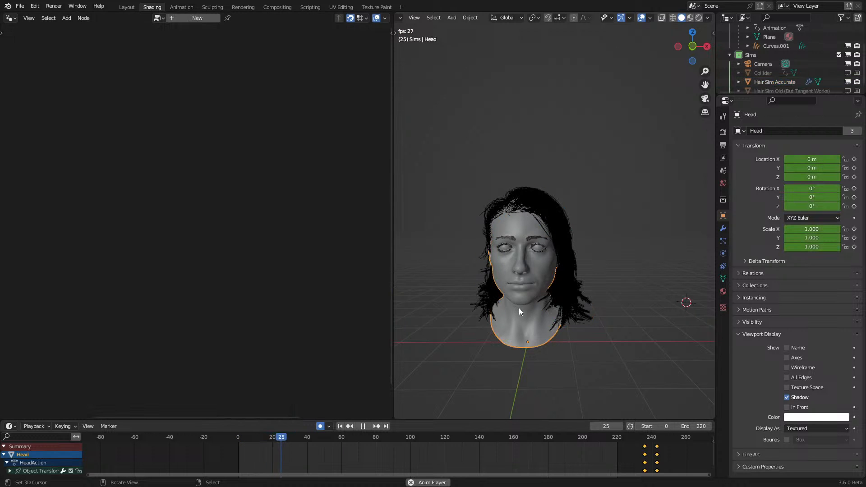
middle_click_drag(526, 303, 563, 314)
left_click(593, 302)
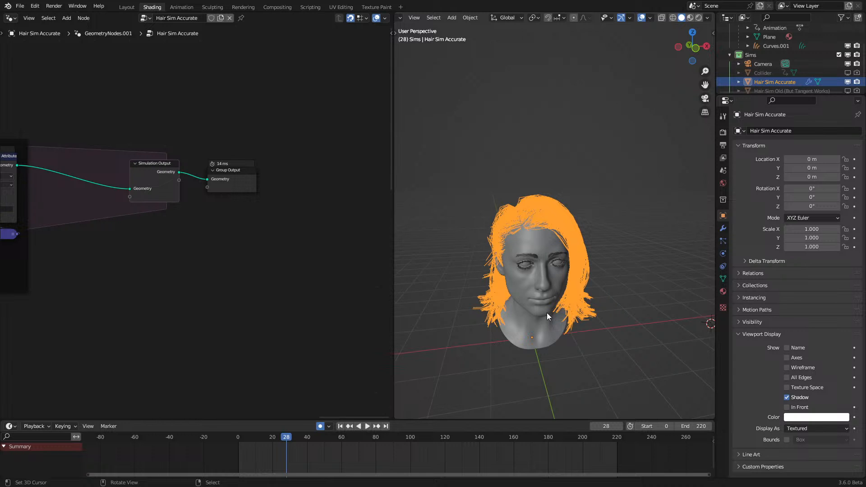
Step: Play a little more of the simulation, show the hair object's modifiers, and examine the strands close up
key("space")
left_click(724, 228)
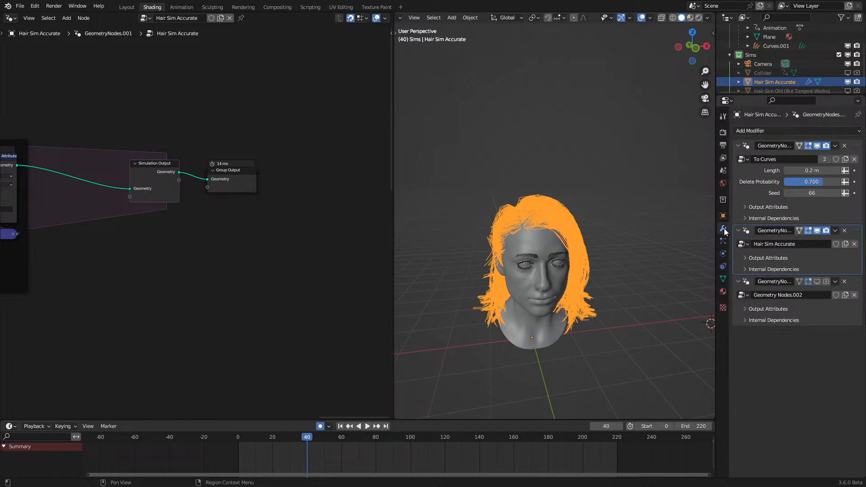
mouse_move(595, 284)
middle_mouse_down()
mouse_move(559, 294)
mouse_move(564, 249)
mouse_move(512, 272)
mouse_move(535, 263)
mouse_move(503, 302)
mouse_move(510, 321)
mouse_move(577, 330)
mouse_move(612, 250)
mouse_move(591, 269)
middle_mouse_up()
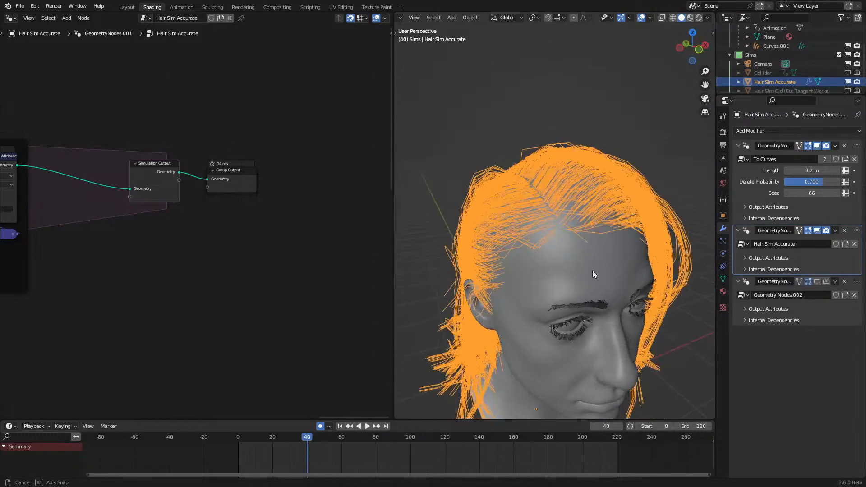
scroll(592, 269, "down", 2)
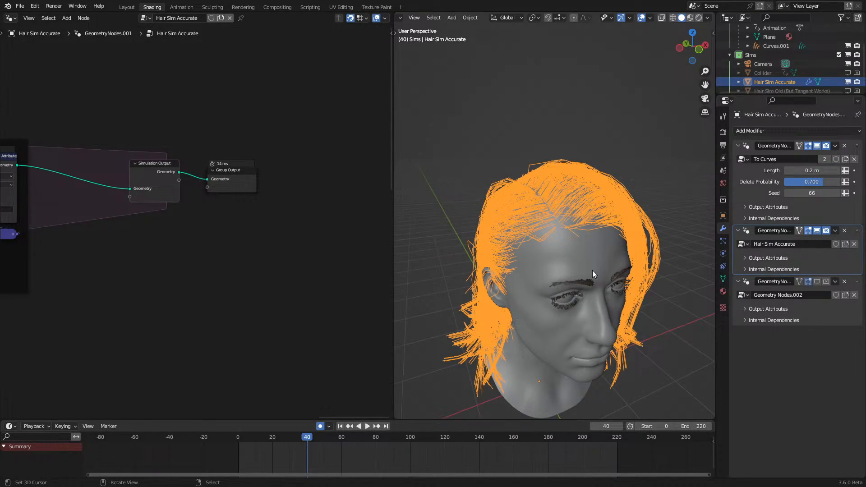
middle_click_drag(591, 269, 557, 248)
Step: Enter Edit Mode on the hair, select all vertices, inspect the strand geometry, and return to Object Mode
key("Tab")
key("a")
scroll(631, 251, "up", 3)
scroll(559, 248, "down", 4)
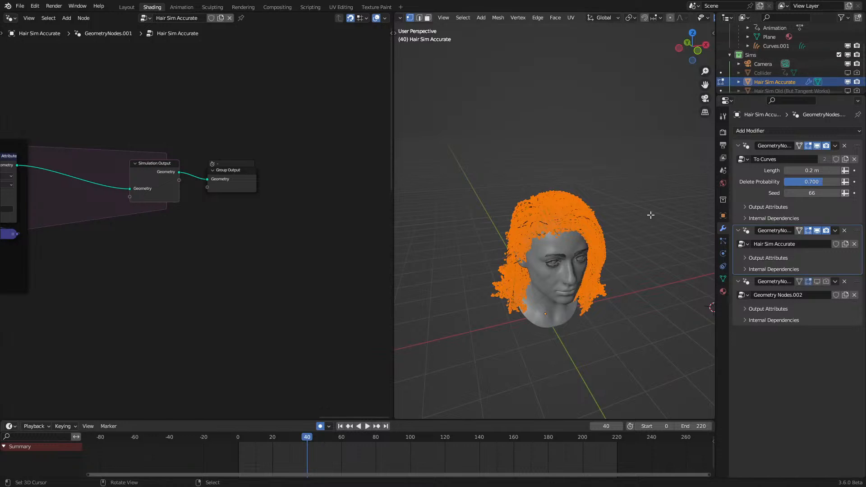
scroll(620, 242, "up", 4)
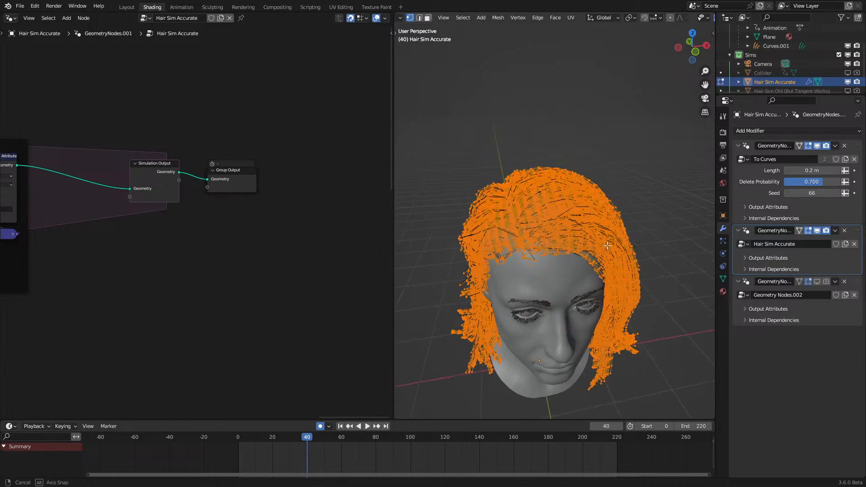
middle_click_drag(620, 241, 578, 226)
key("Tab")
Step: Compare the hair strands in Object Mode and Edit Mode from several angles, ending in Object Mode
scroll(594, 219, "up", 3)
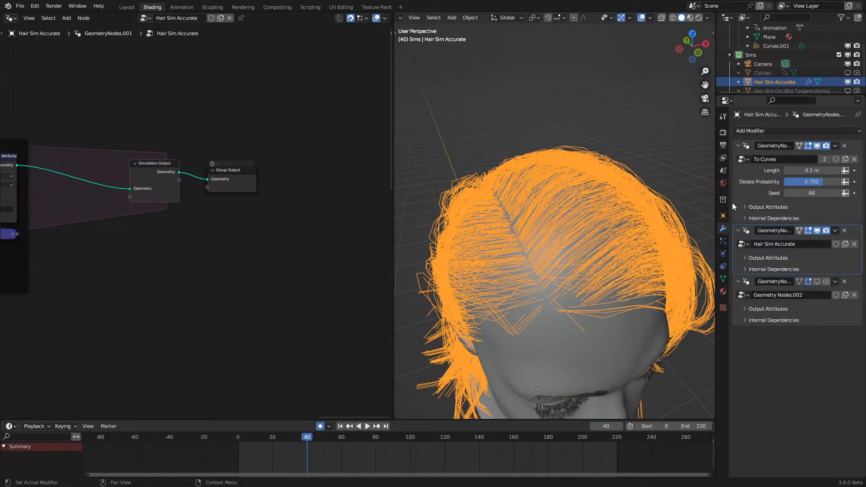
scroll(550, 237, "down", 5)
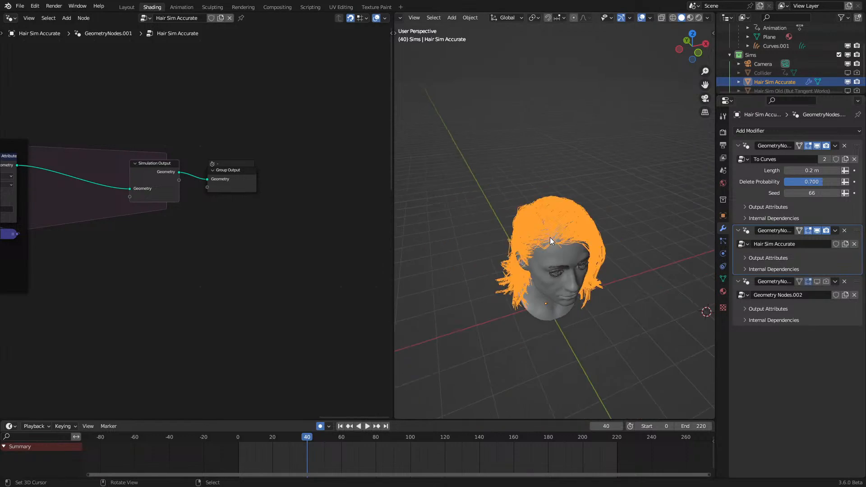
middle_click_drag(550, 237, 575, 240)
scroll(507, 226, "up", 5)
key("Tab")
key("Tab")
key("Tab")
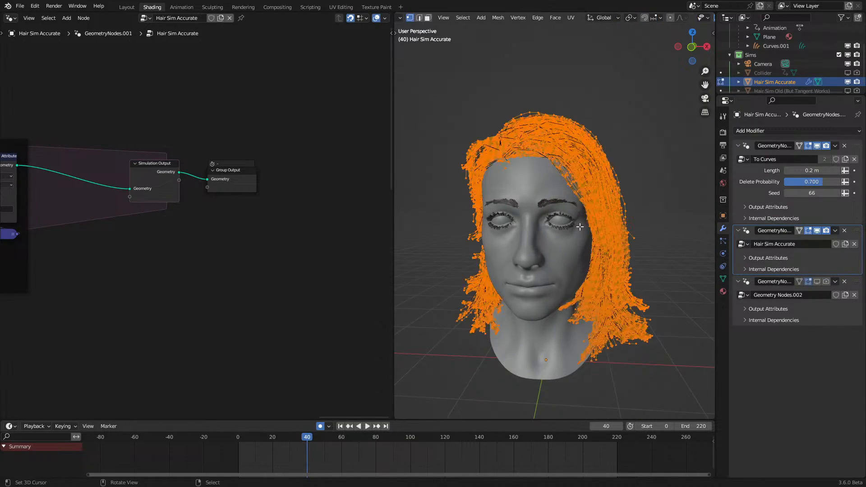
middle_click_drag(669, 252, 554, 248)
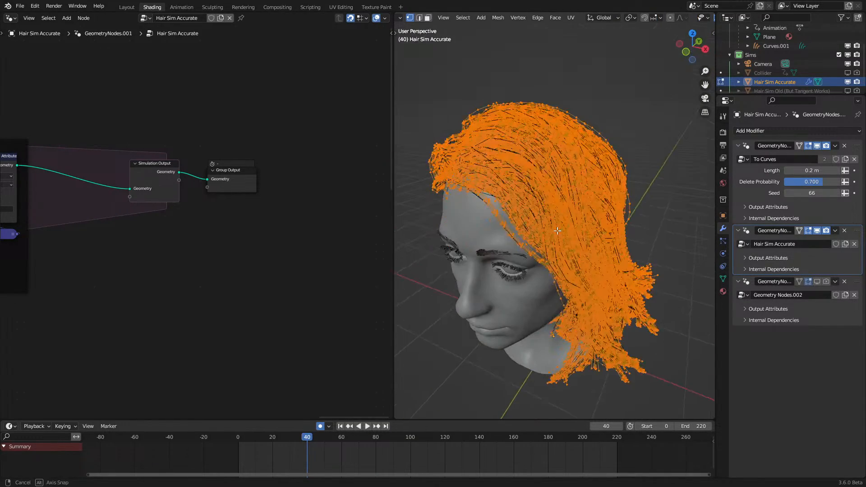
key("Tab")
Step: Open the 100 Chain Constraints node group, review its chained 1 Chain Constraint nodes, and exit the group
scroll(198, 221, "down", 6)
middle_click_drag(156, 252, 64, 260)
scroll(63, 264, "up", 1)
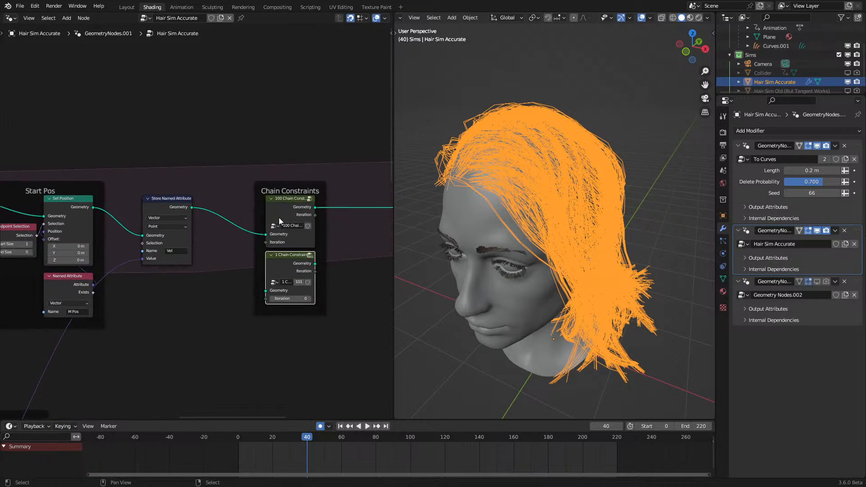
middle_click_drag(279, 217, 210, 218)
scroll(214, 215, "up", 3)
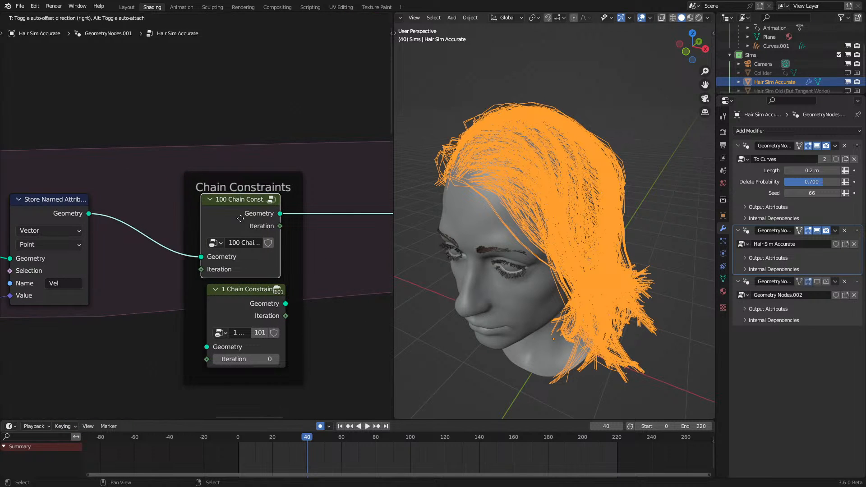
key("Tab")
middle_click_drag(218, 205, 223, 297)
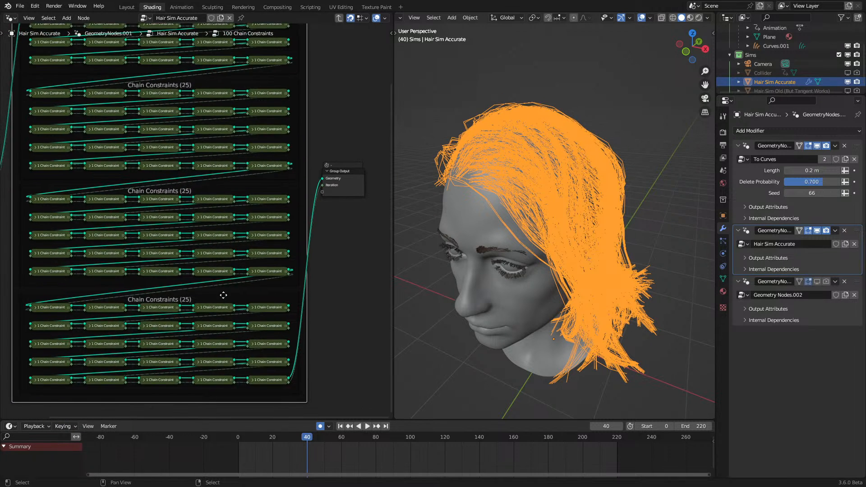
scroll(203, 216, "down", 5)
scroll(153, 280, "up", 1)
key("Tab")
scroll(255, 293, "up", 4)
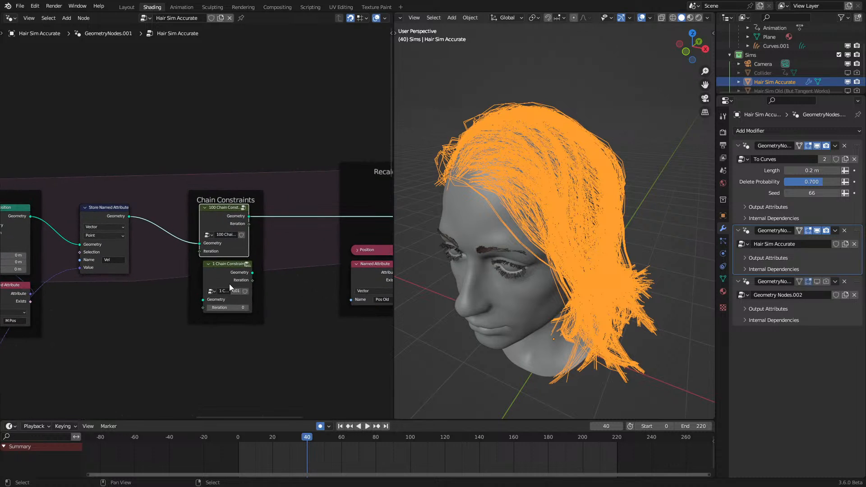
Step: Open the 1 Chain Constraint node group to show its full node tree
left_click(229, 283)
scroll(239, 293, "up", 3)
key("Tab")
scroll(248, 303, "down", 5)
scroll(240, 286, "down", 4)
middle_click_drag(241, 280, 240, 288)
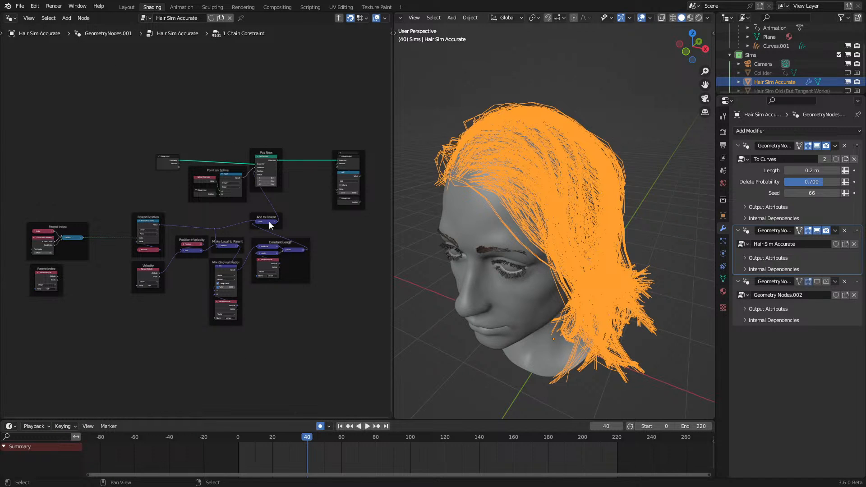
Step: Move the two Parent Index frames closer to the Parent Position frame and delete the unconnected Parent Index frame
left_click_drag(25, 191, 78, 327)
key("g")
left_click(110, 325)
left_click(41, 280)
left_click_drag(41, 280, 93, 313)
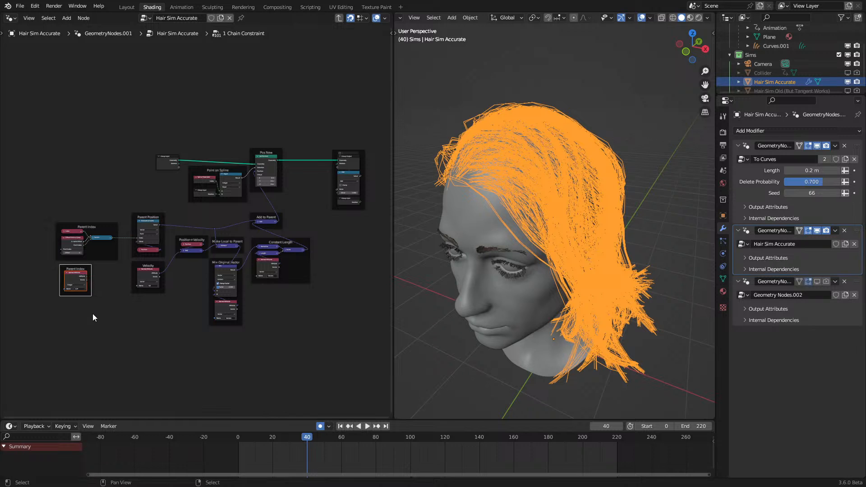
key("x")
Step: Review the 1 Chain Constraint node tree in a maximized editor, restore the layout, and exit the group
scroll(88, 302, "up", 2)
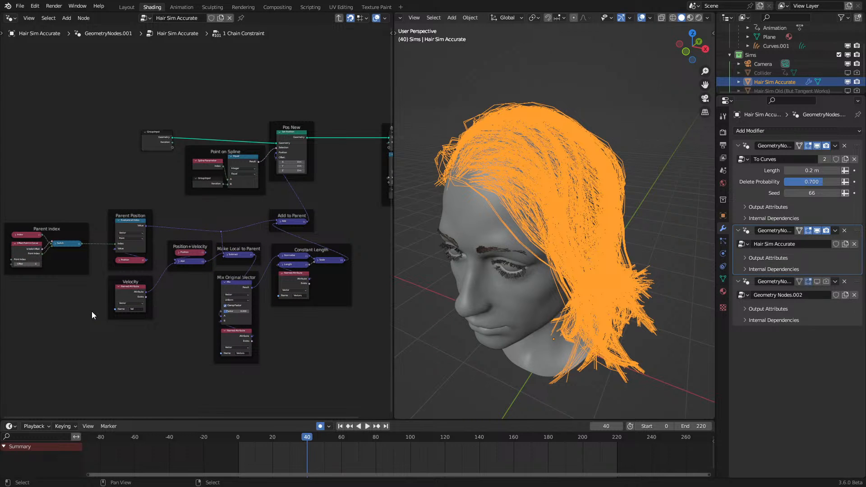
key("ctrl+space")
scroll(237, 306, "up", 2)
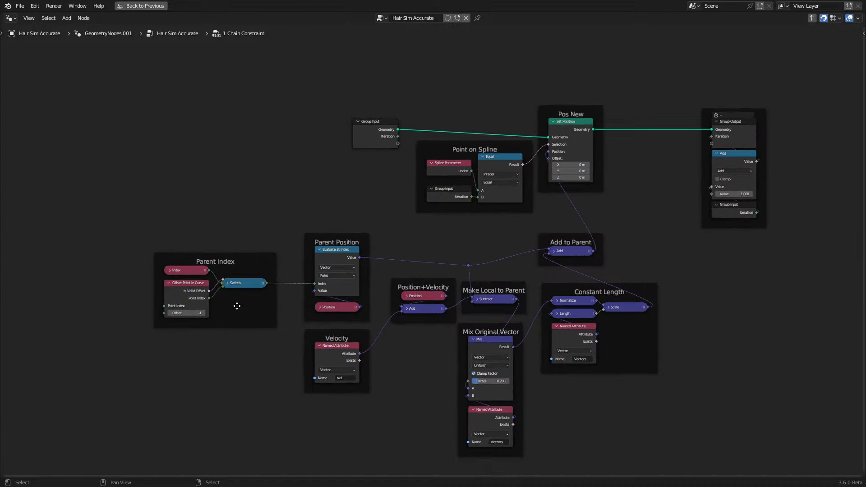
key("ctrl+space")
key("Tab")
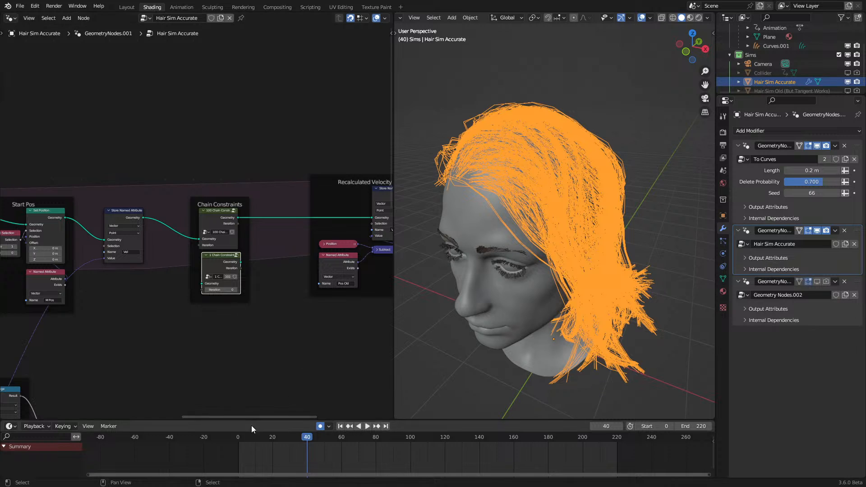
Step: Play the hair simulation from the start frame for a moment and stop it
left_click(340, 426)
key("space")
middle_click_drag(163, 355, 191, 340)
key("space")
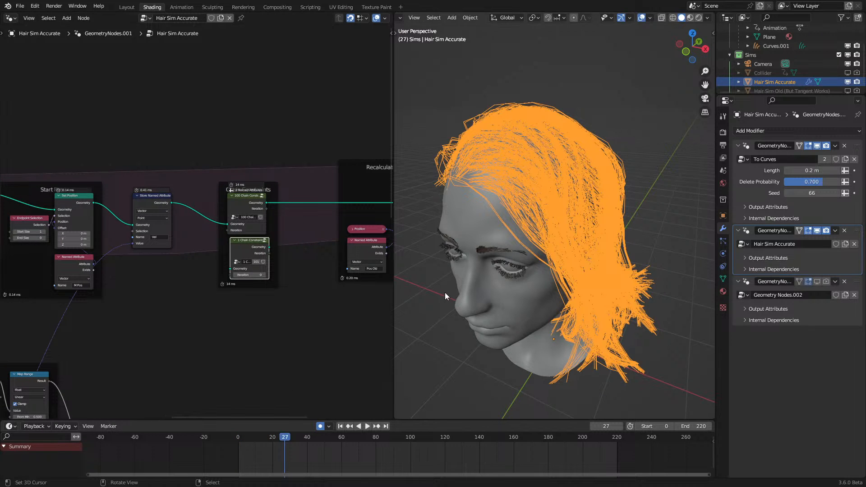
Step: Examine the simulated hair around the scalp from several angles, along with the Chain Constraints nodes
middle_click_drag(445, 296, 551, 281)
scroll(551, 282, "up", 2)
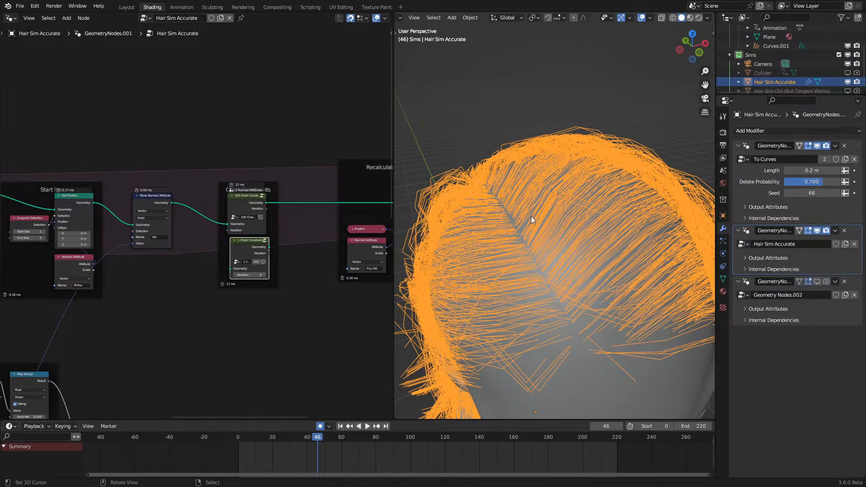
middle_click_drag(504, 191, 564, 312)
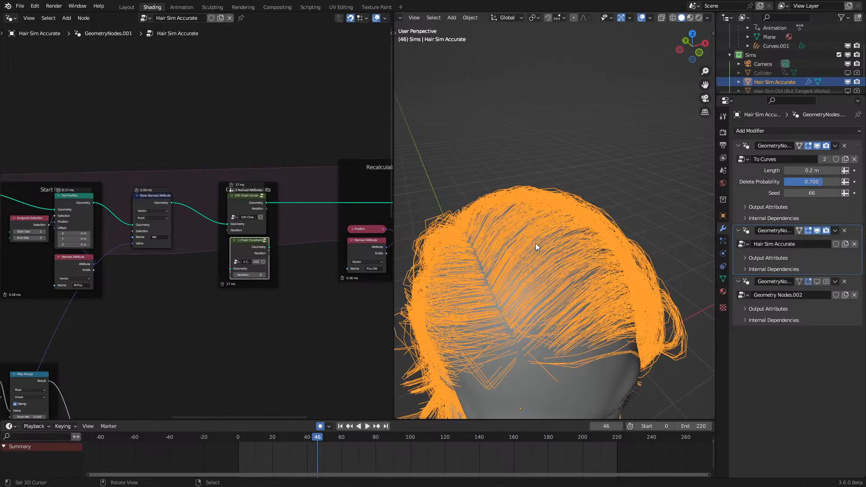
middle_click_drag(536, 243, 517, 307)
middle_click_drag(593, 342, 547, 288)
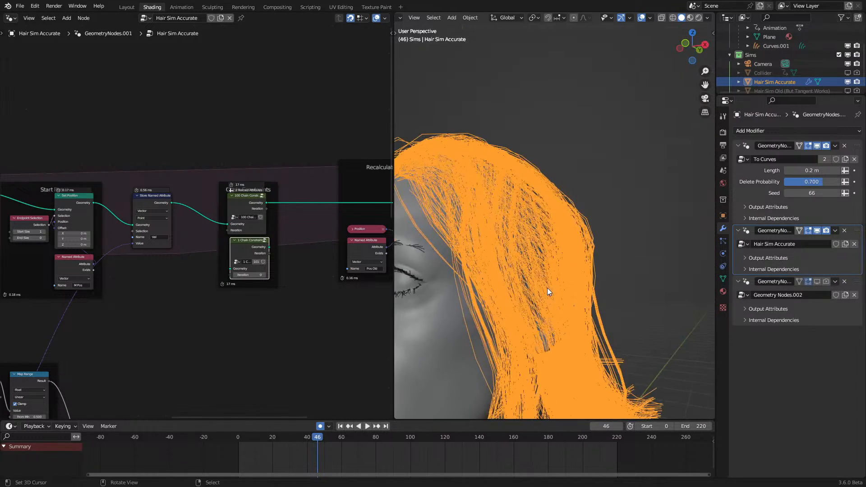
scroll(554, 185, "down", 4)
scroll(263, 226, "up", 1)
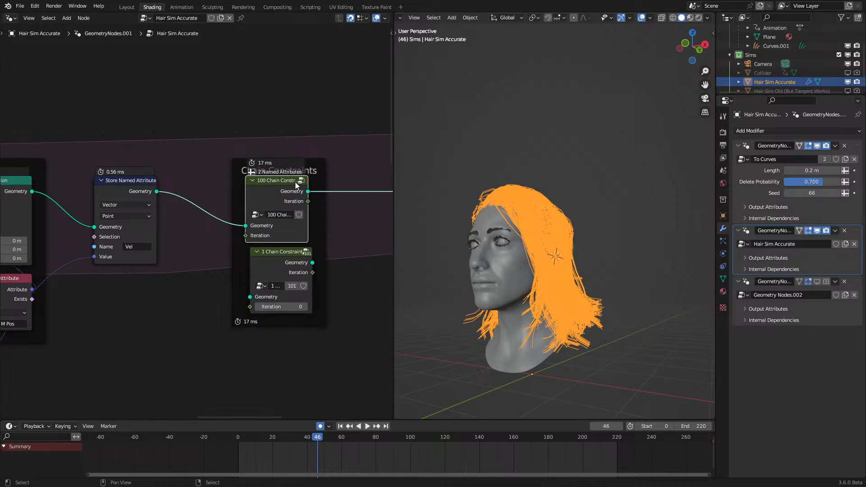
scroll(295, 182, "up", 1)
middle_click_drag(556, 260, 584, 248)
scroll(200, 240, "up", 1)
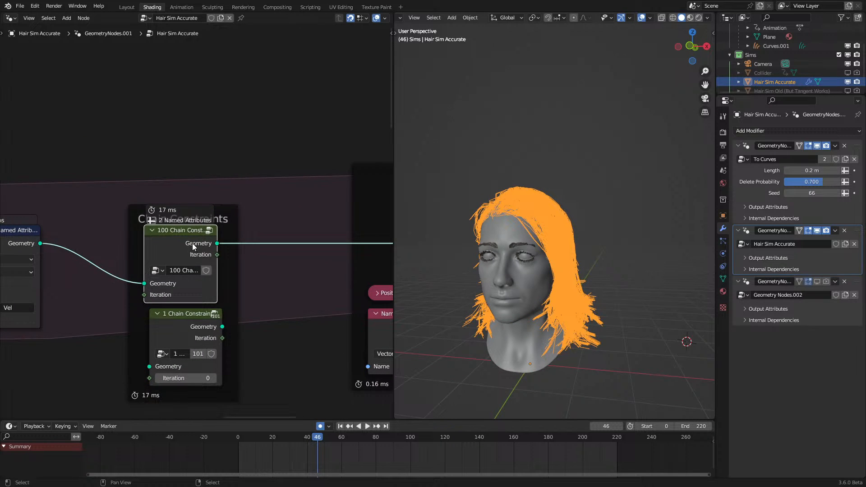
Step: Try moving the head during playback with Auto Keying on, cancel the move, stop playback, and undo the recorded keyframes
key("space")
middle_click_drag(557, 253, 573, 231)
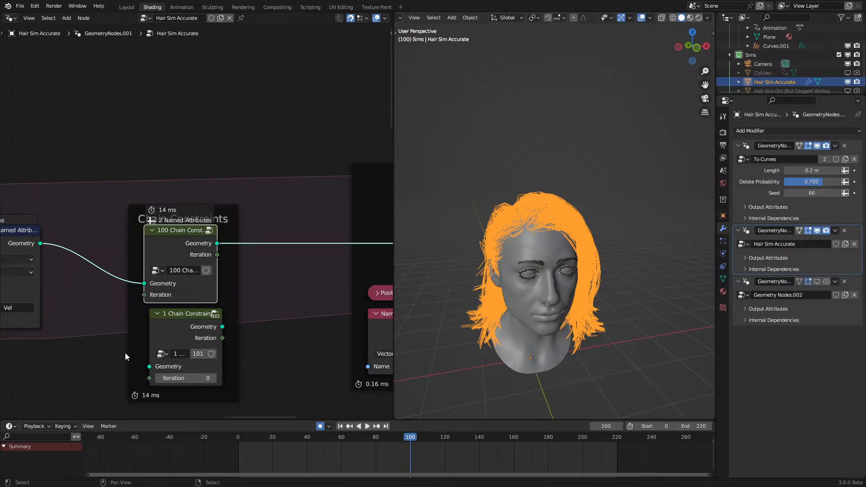
left_click(532, 331)
key("g")
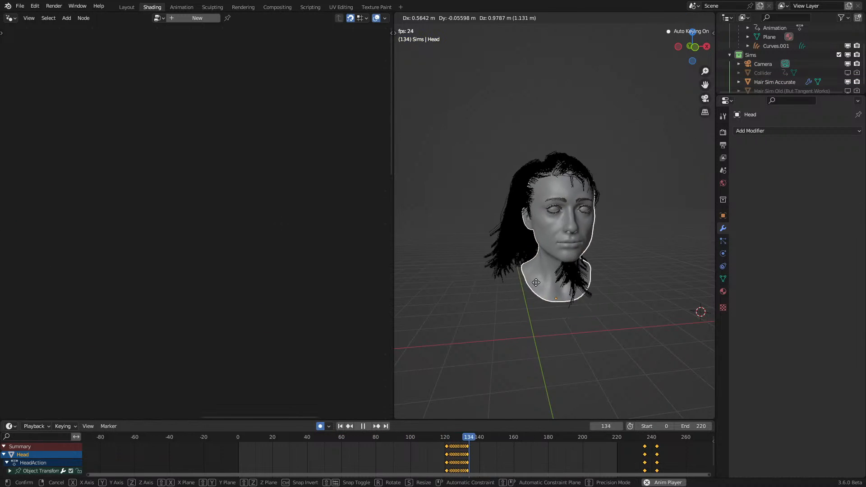
right_click(536, 288)
key("space")
key("ctrl+z")
key("ctrl+z")
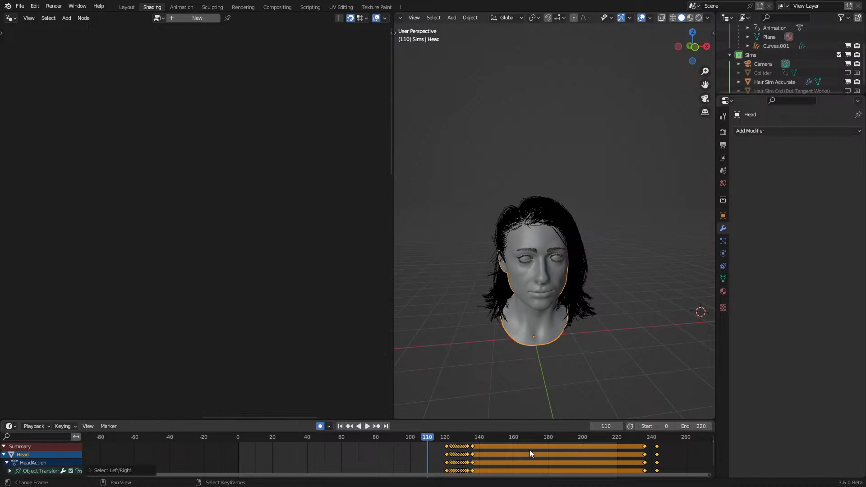
Step: With Auto Keying off, play the simulation, swing the head around, cancel the move, and stop playback with the hair selected
left_click(272, 440)
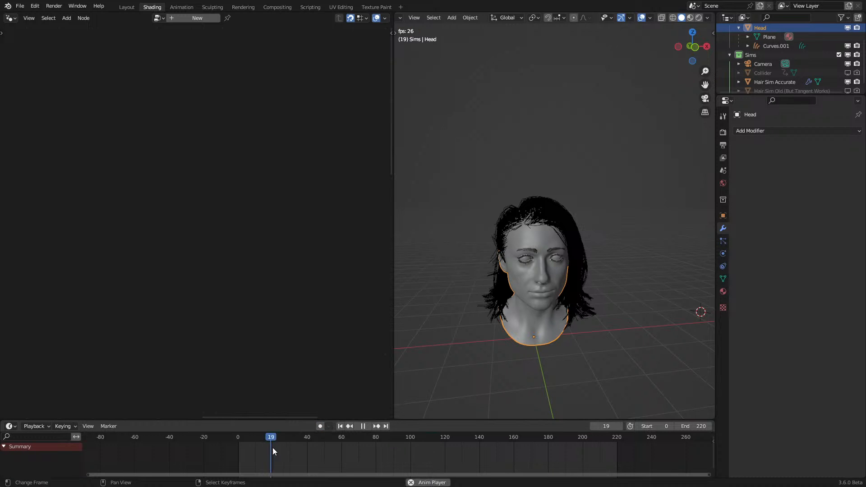
key("space")
key("g")
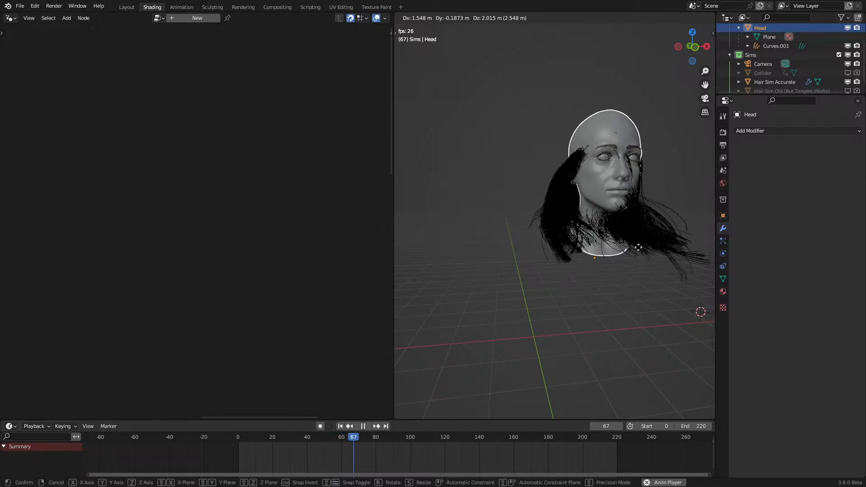
right_click(553, 297)
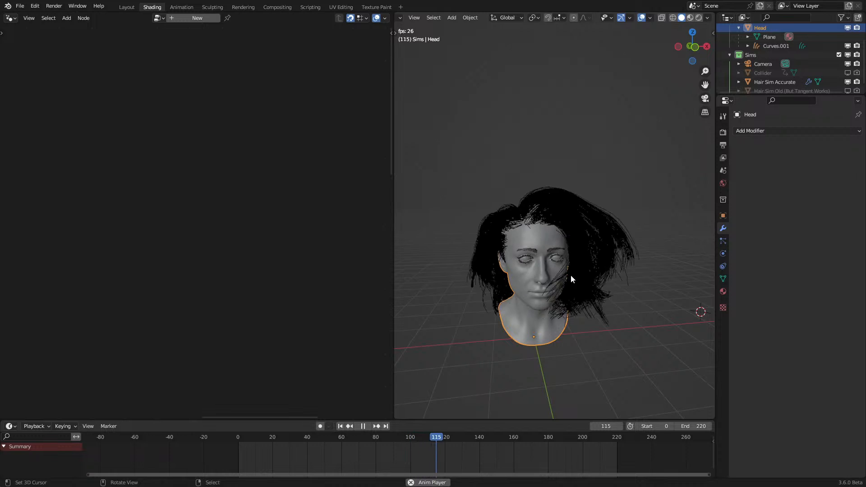
left_click(580, 272)
key("space")
Step: Move the frame with the scene-time and Map Range nodes below the Gravity nodes
middle_click_drag(177, 320, 76, 207)
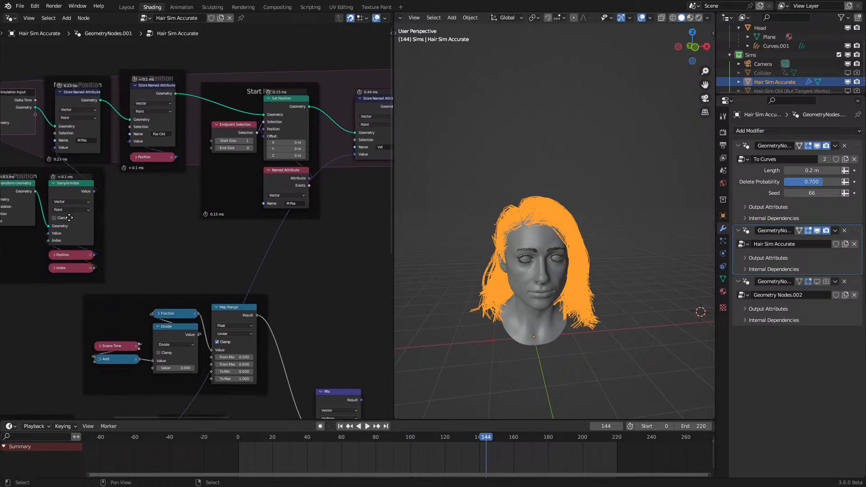
scroll(70, 356, "down", 2)
middle_click_drag(70, 356, 152, 235)
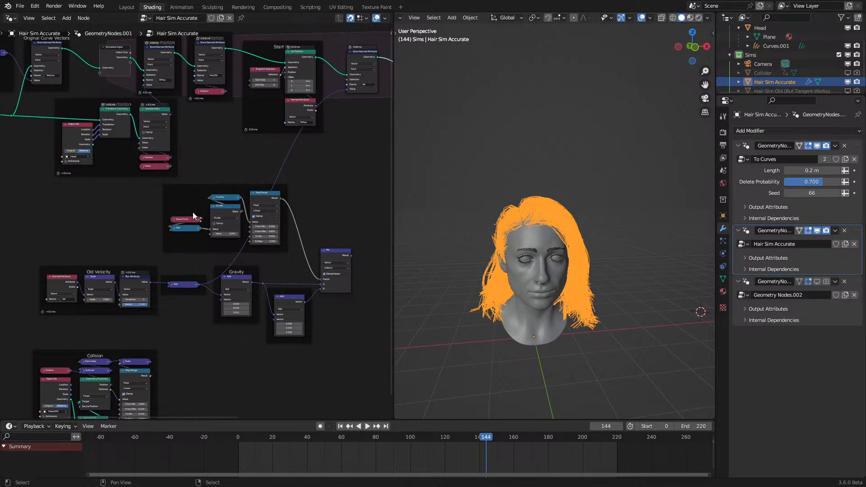
left_click_drag(235, 186, 308, 356)
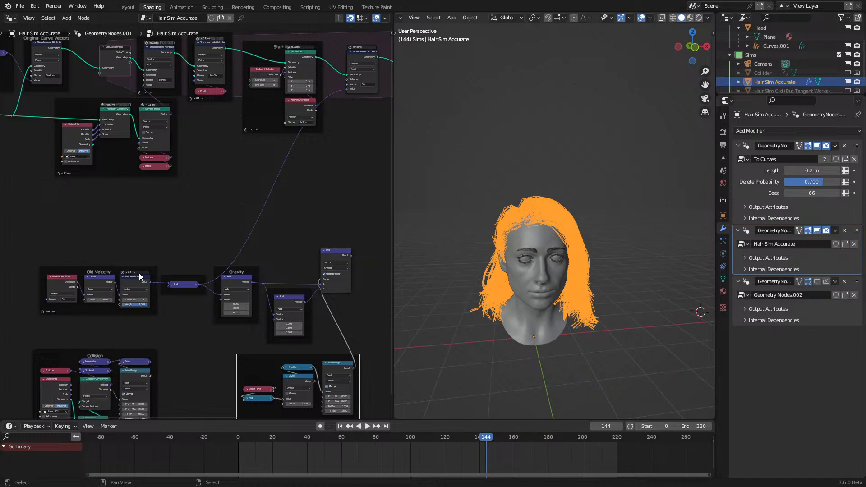
Step: Link the Old Velocity Blur Attribute directly to the Vel attribute's value, and move the Old Velocity frame below Start Pos, away from the other force nodes
left_click_drag(139, 272, 341, 87)
scroll(196, 223, "down", 5)
left_click_drag(184, 241, 308, 369)
left_click_drag(282, 315, 301, 382)
left_click_drag(144, 244, 276, 201)
middle_click_drag(276, 206, 229, 289)
scroll(136, 293, "up", 5)
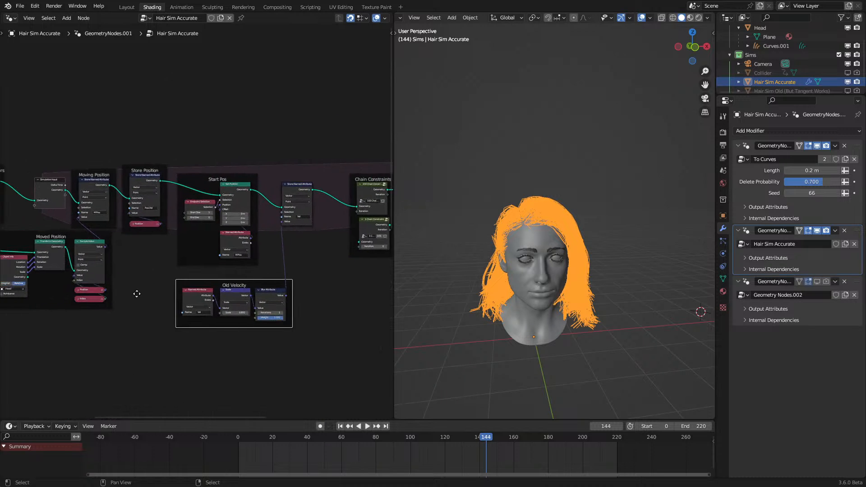
Step: Test the hair without the extra forces by moving the head during playback, cancel the move, and stop with the hair selected
key("space")
left_click(541, 311)
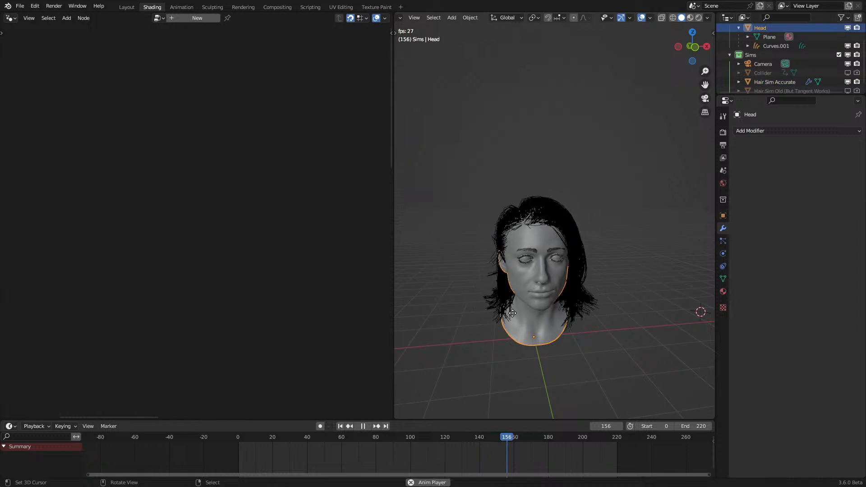
key("g")
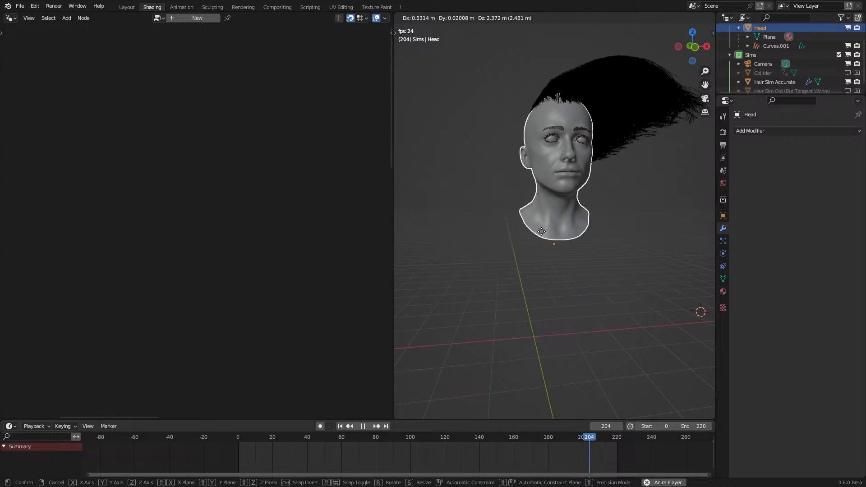
right_click(530, 251)
left_click(576, 242)
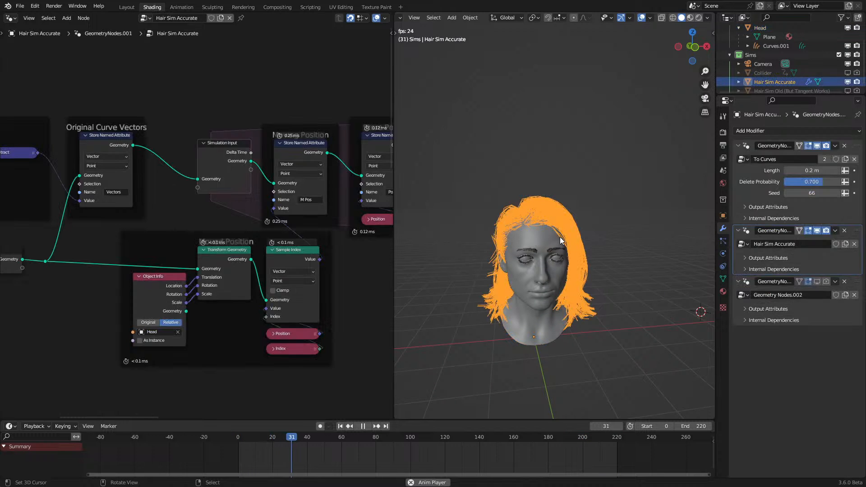
key("space")
Step: Set the Mix Original Vector factor to 0.100 inside the 1 Chain Constraint group and exit the group
scroll(265, 304, "up", 3)
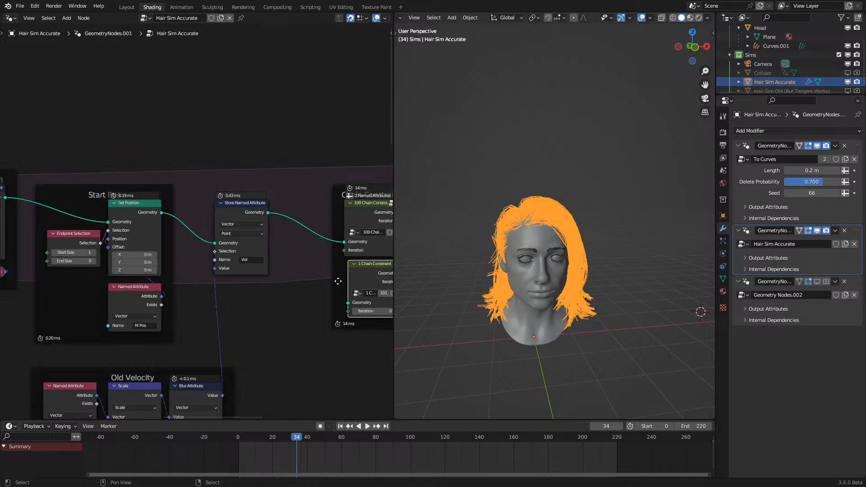
key("Tab")
middle_click_drag(254, 379, 249, 294)
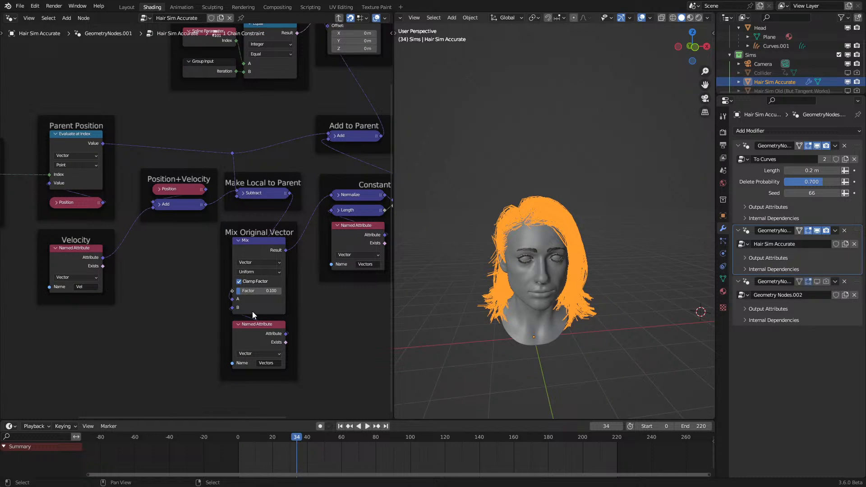
key("Tab")
Step: Test the reduced mix factor by moving the head during playback, cancel the move, and reselect the hair
key("space")
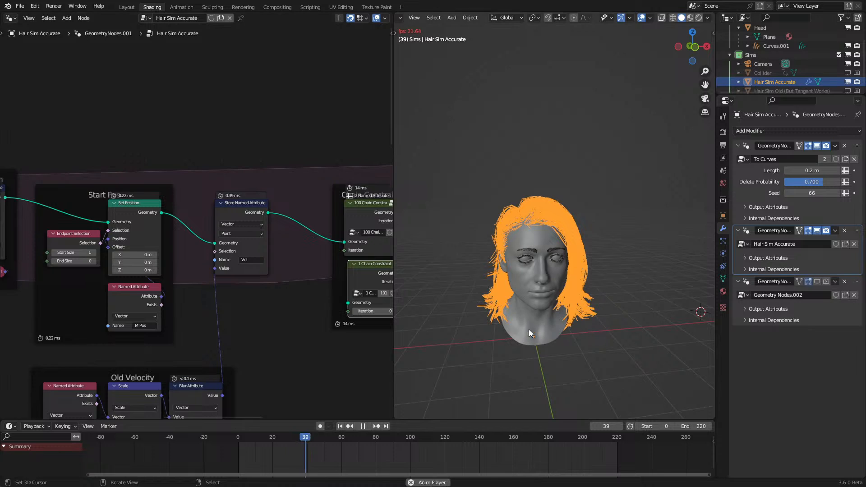
left_click(528, 329)
key("g")
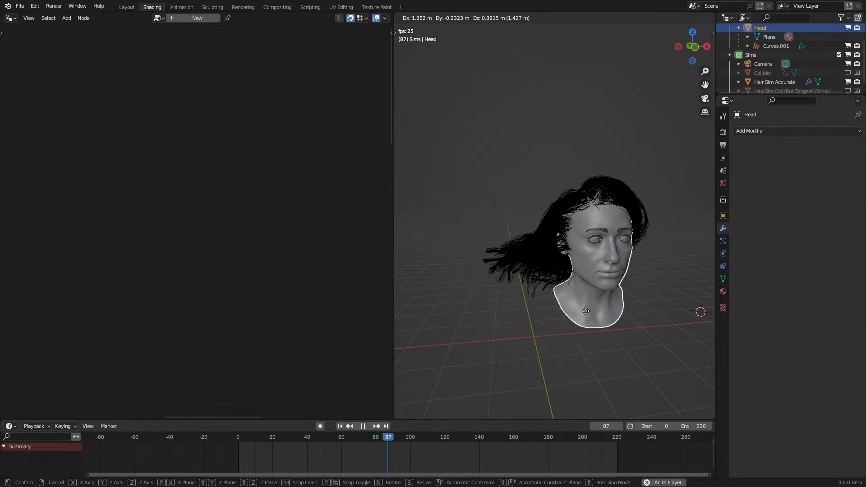
right_click(516, 288)
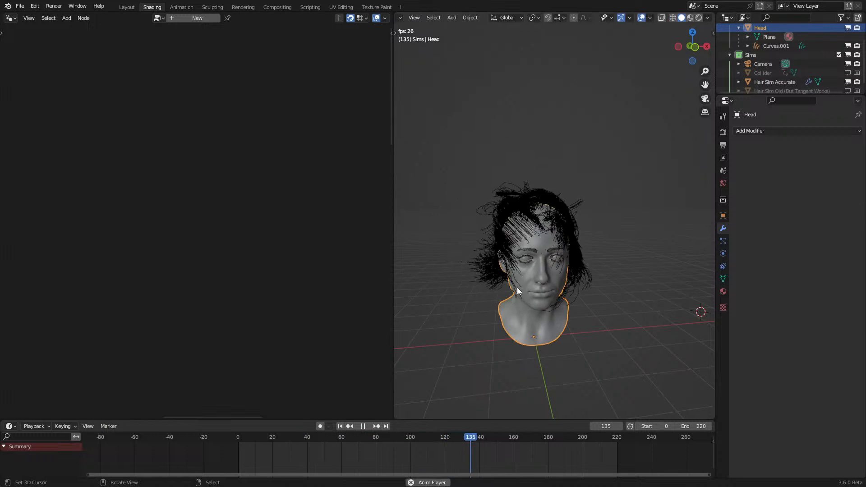
left_click(577, 259)
Step: Inspect the Old Velocity Scale node, move the head around to watch the hair's momentum, and cancel the move
middle_click_drag(189, 326, 301, 263)
scroll(299, 266, "up", 3)
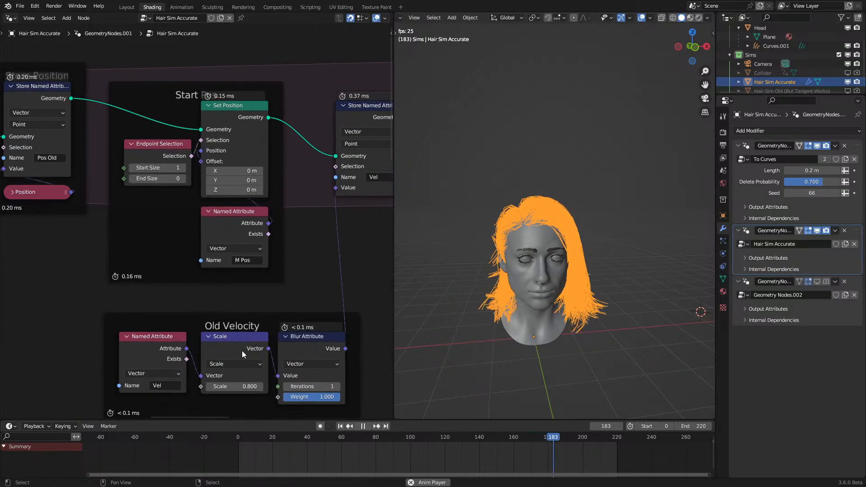
left_click(562, 328)
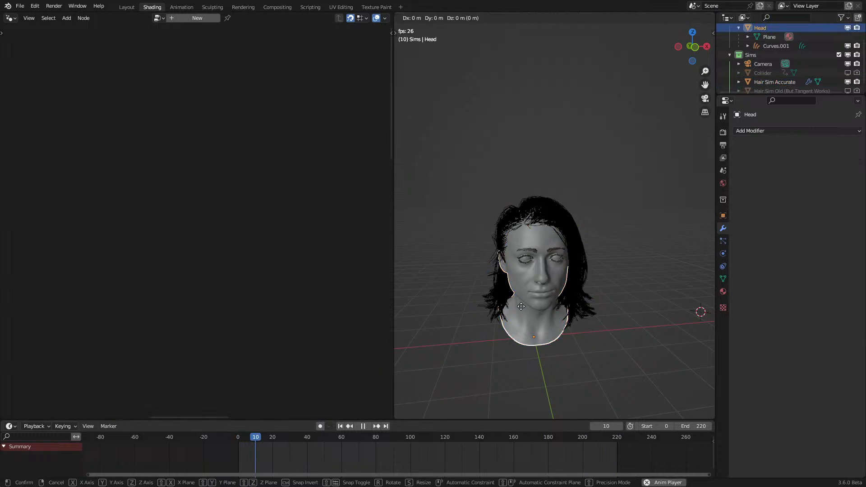
key("g")
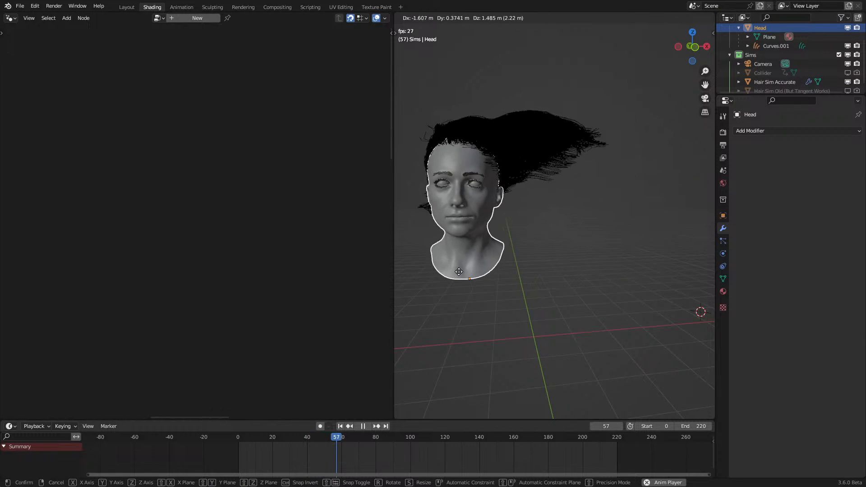
right_click(530, 223)
Step: Set the Old Velocity Scale to 0.600 on the hair, test it by moving the head during playback, and cancel the move
left_click(580, 279)
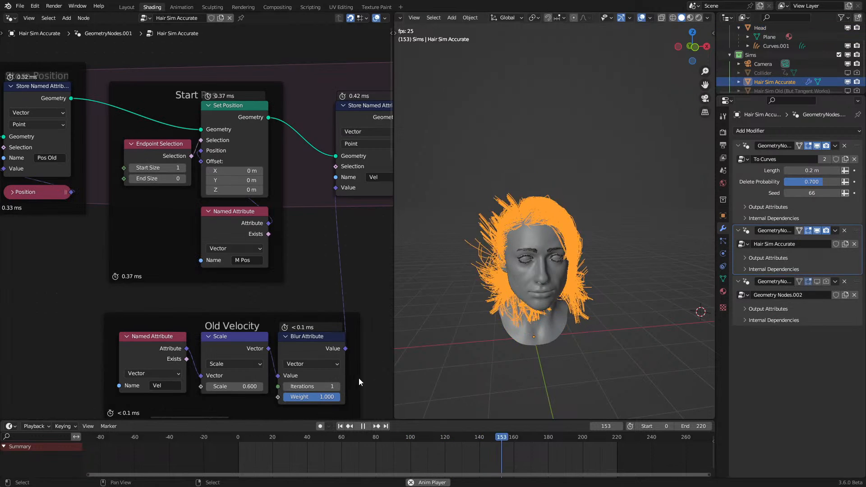
left_click(557, 329)
key("g")
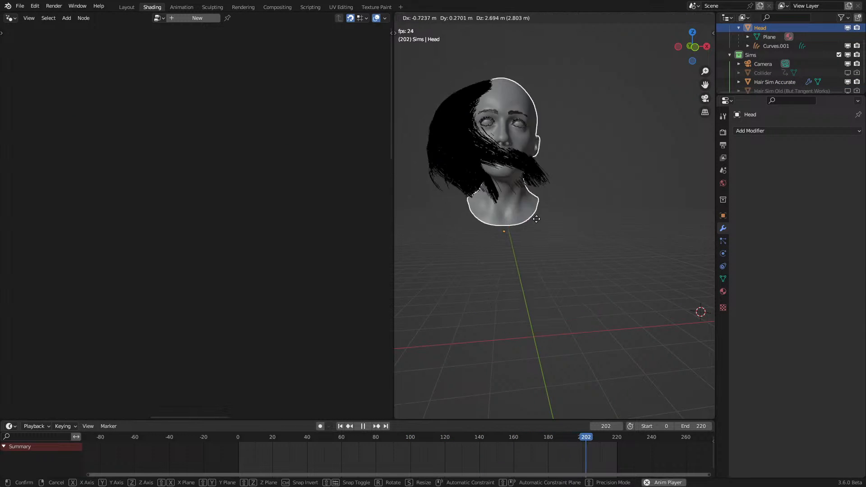
right_click(502, 283)
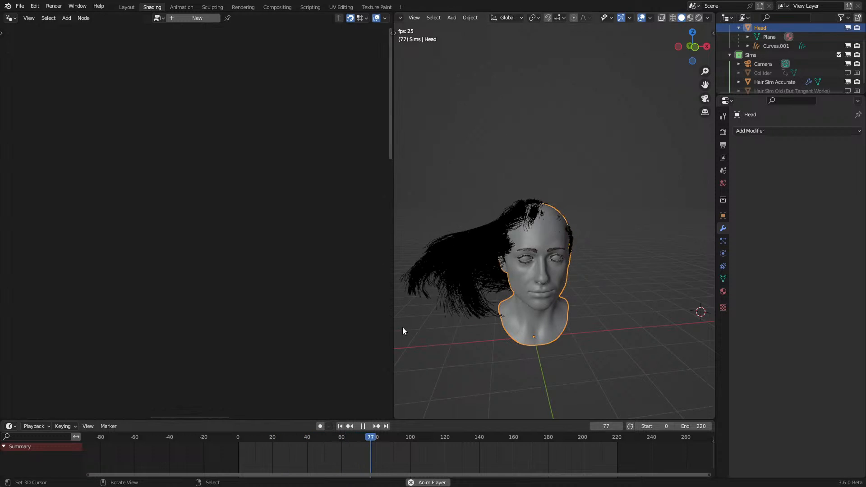
Step: Widen the 3D viewport and test the hair from the side and an angle by moving the head during playback, cancelling the last move
left_click_drag(394, 325, 309, 335)
middle_click_drag(463, 327, 550, 324)
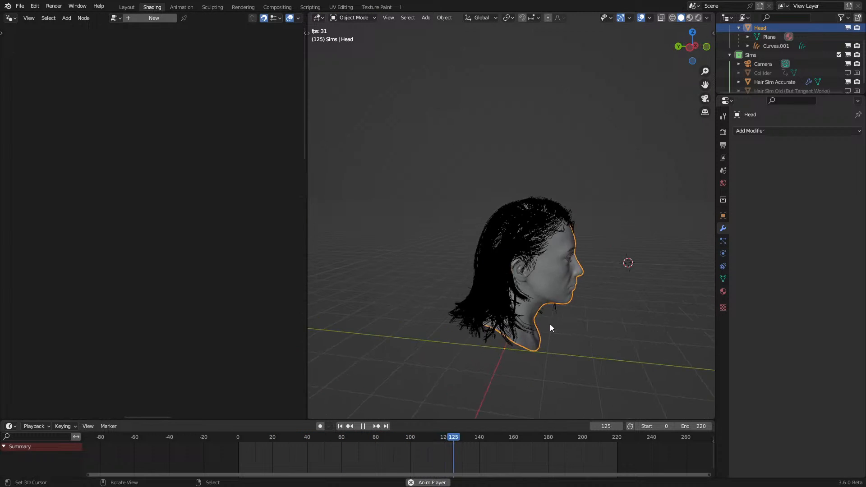
key("g")
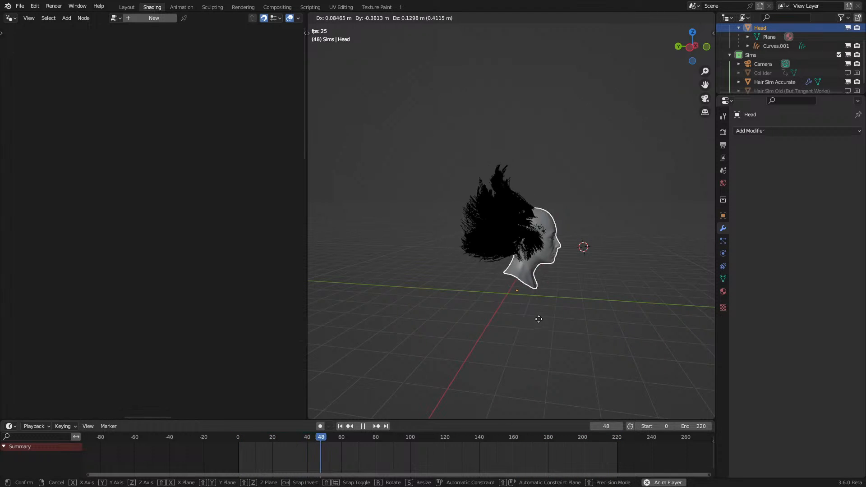
left_click(513, 321)
middle_click_drag(537, 283, 515, 334)
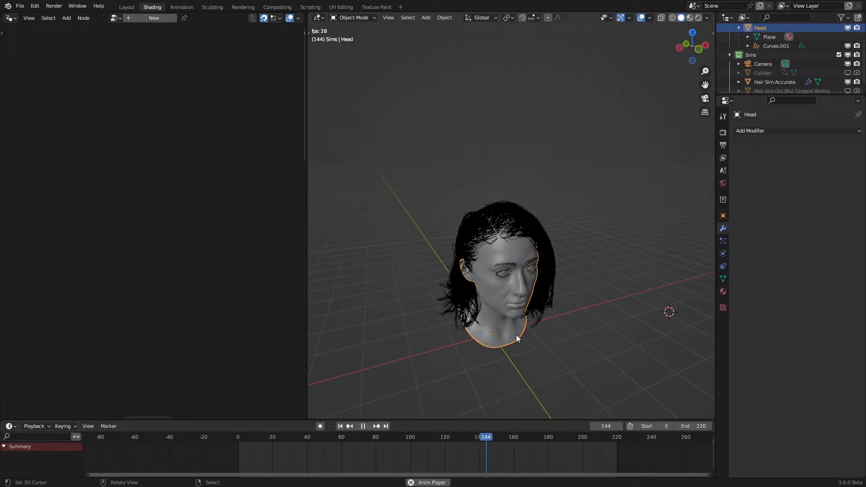
key("g")
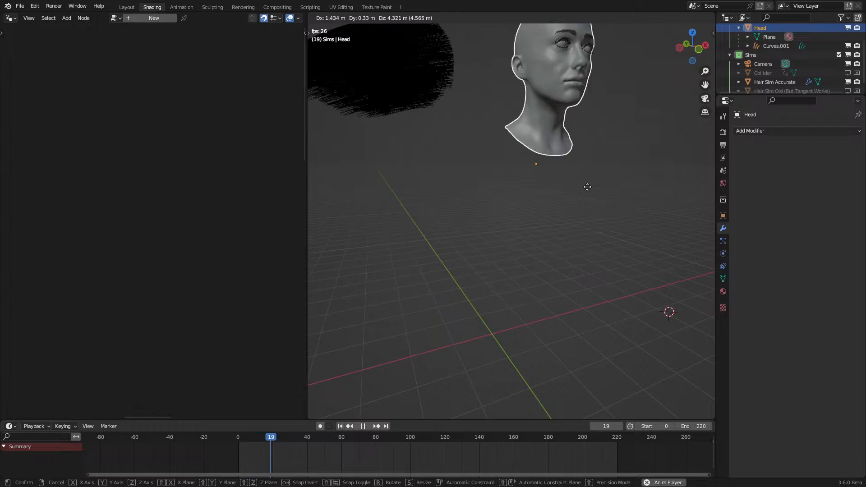
right_click(514, 309)
Step: Observe the hair from the front while moving the head sideways twice during playback, cancelling both moves
middle_click_drag(491, 340, 500, 313)
scroll(475, 333, "down", 1)
key("g")
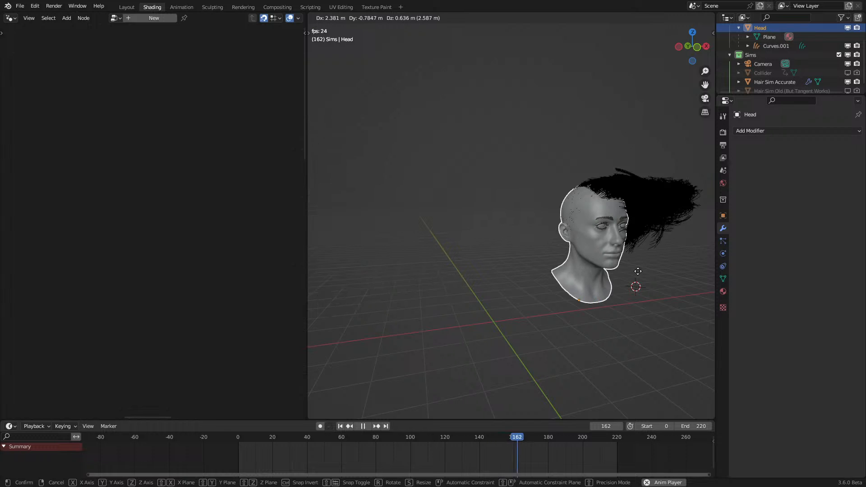
right_click(535, 261)
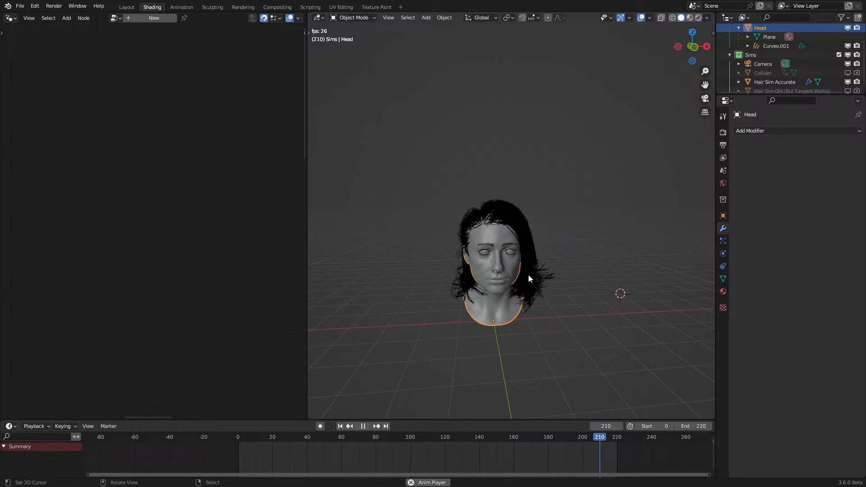
scroll(492, 272, "up", 2)
scroll(492, 273, "down", 4)
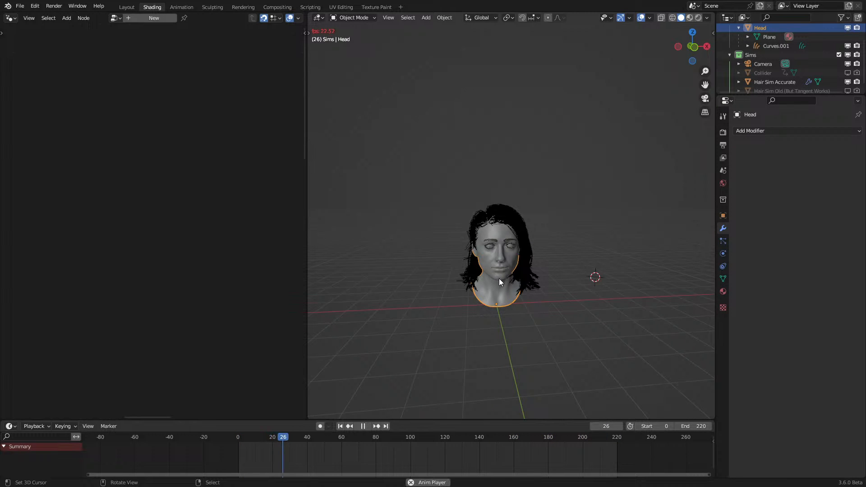
key("g")
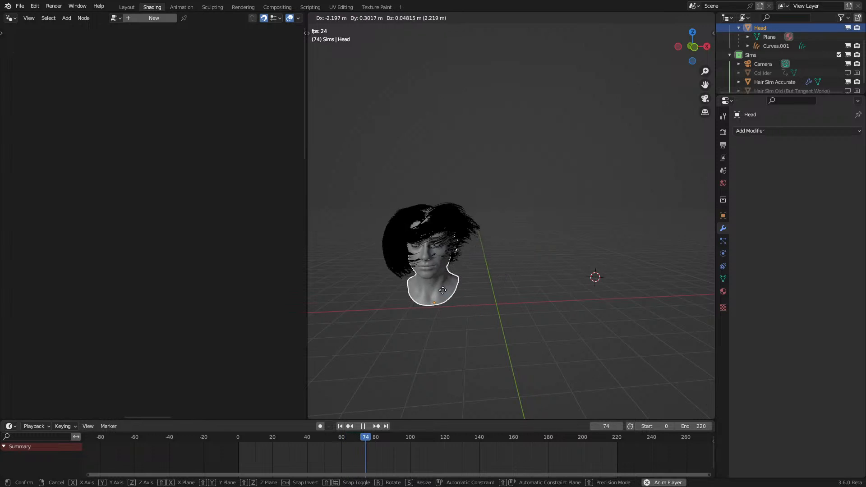
right_click(640, 211)
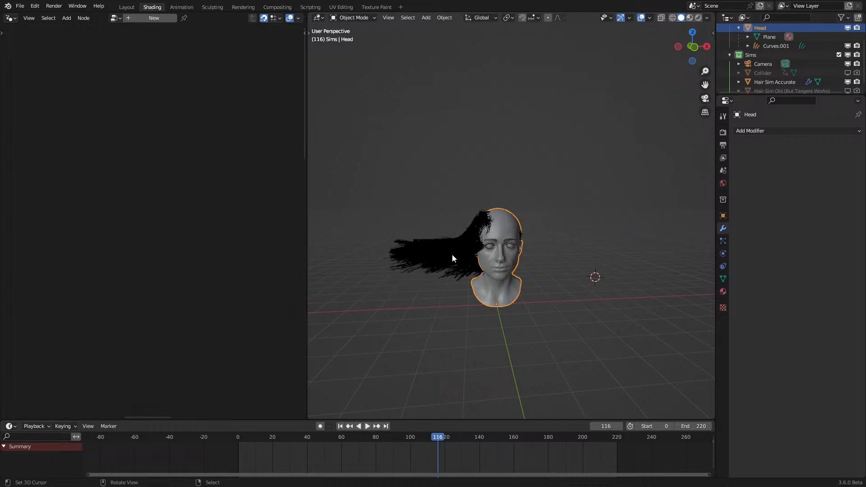
Step: Insert a Multiply math node with value 2.000 between Length and Scale in the hair's 1 Chain Constraint group, exit the group, and start playback
left_click(452, 255)
scroll(219, 308, "down", 3)
scroll(221, 293, "up", 1)
middle_click_drag(221, 293, 110, 344)
key("Tab")
scroll(174, 264, "up", 4)
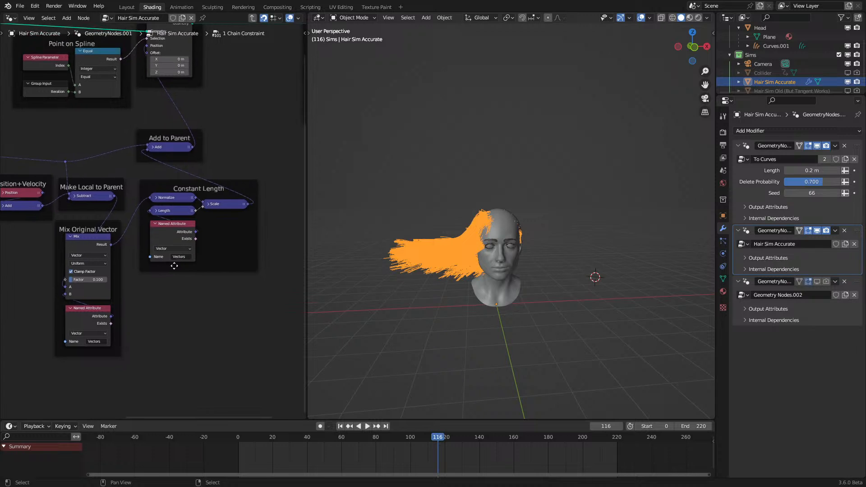
left_click_drag(232, 243, 235, 284)
type("mul")
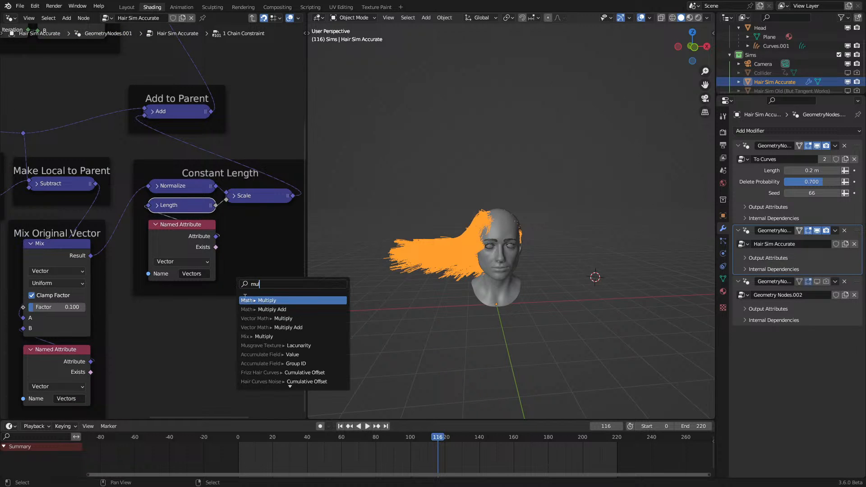
left_click(245, 298)
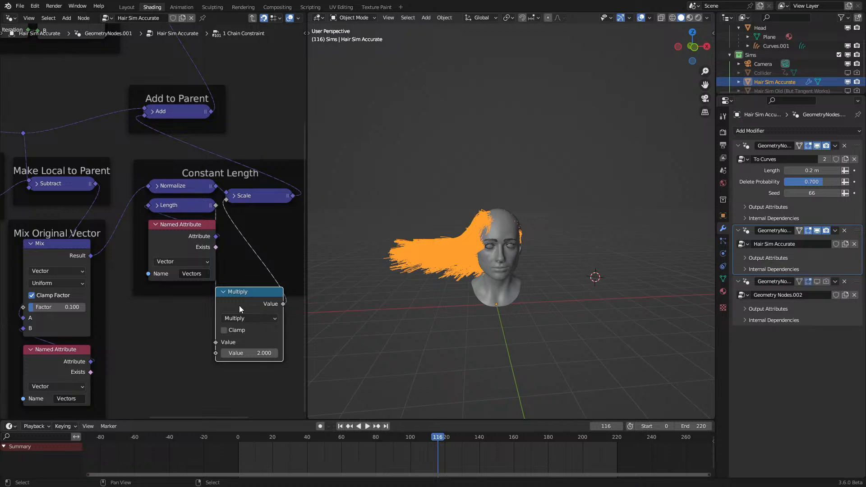
key("Tab")
key("space")
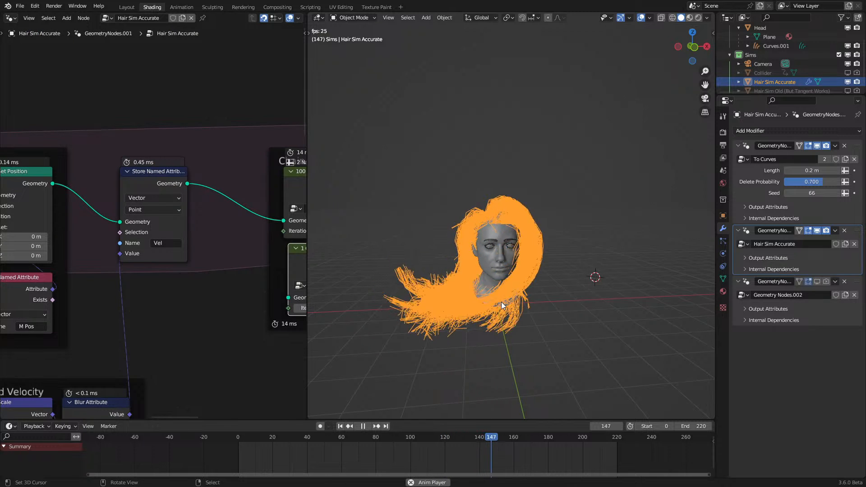
Step: Test the doubled strand length by moving the head far around the scene during playback, ending with the head back in place
left_click(502, 300)
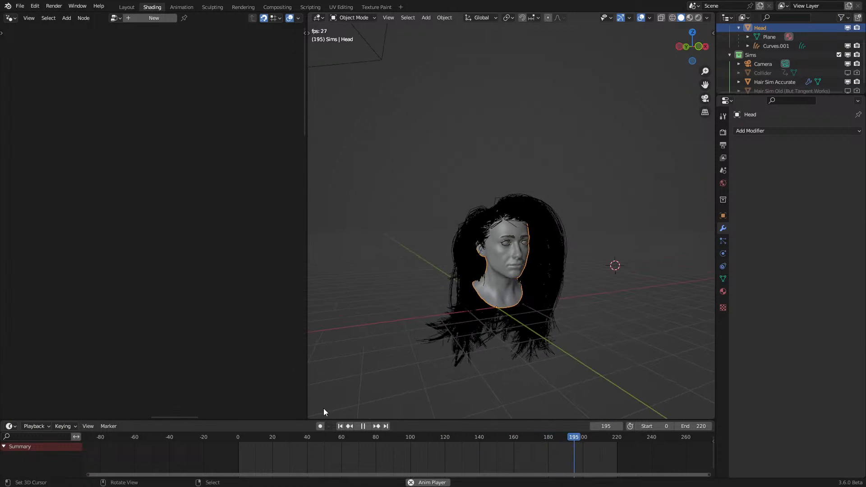
scroll(531, 298, "down", 2)
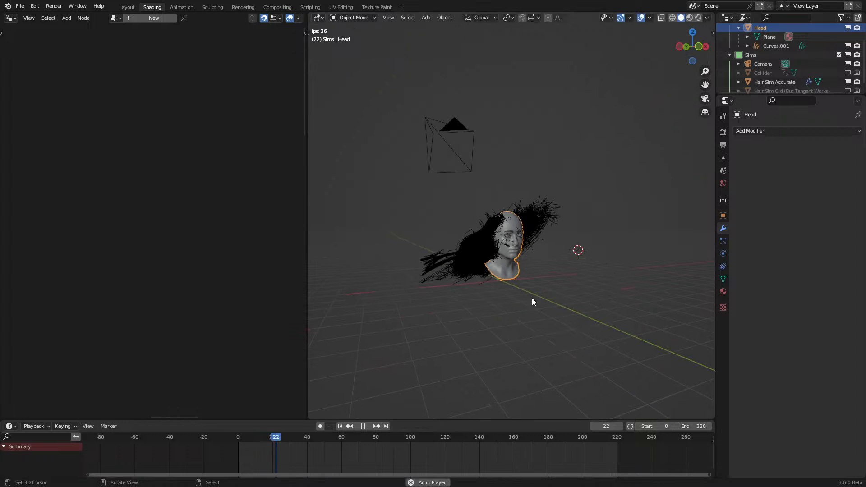
key("g")
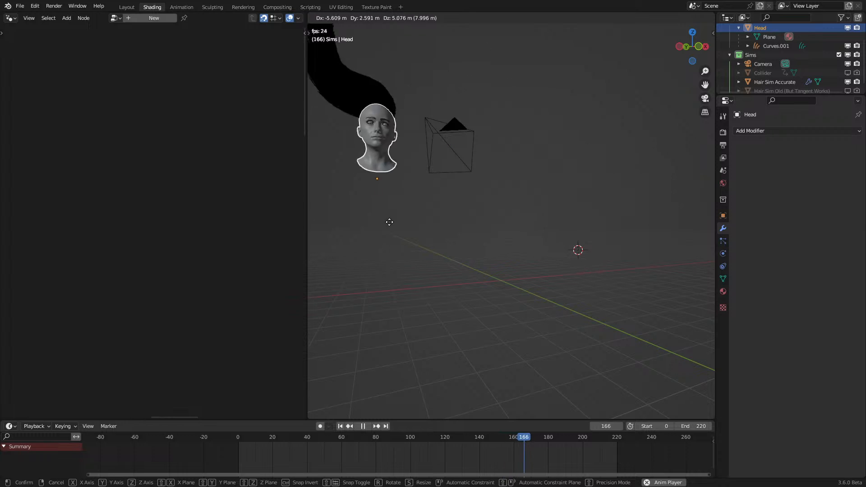
left_click(521, 263)
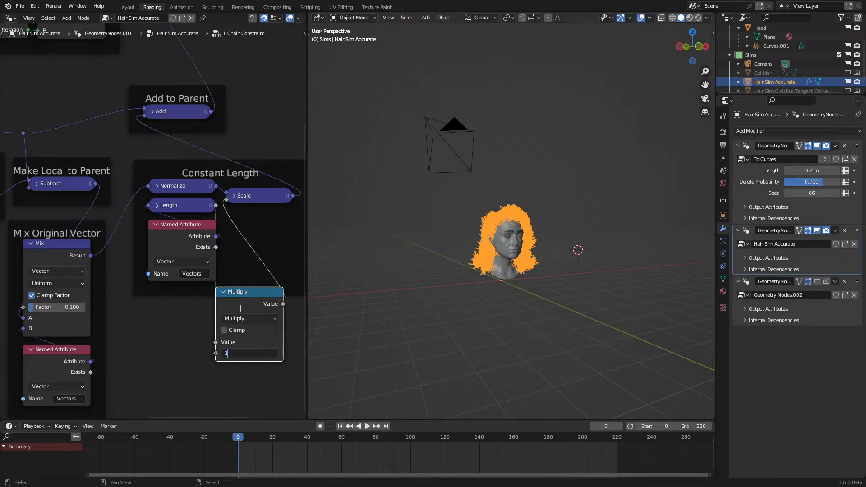
Step: Set the Multiply value to 1, exit the group, and test the hair by moving the head twice during playback, cancelling both moves
key("Tab")
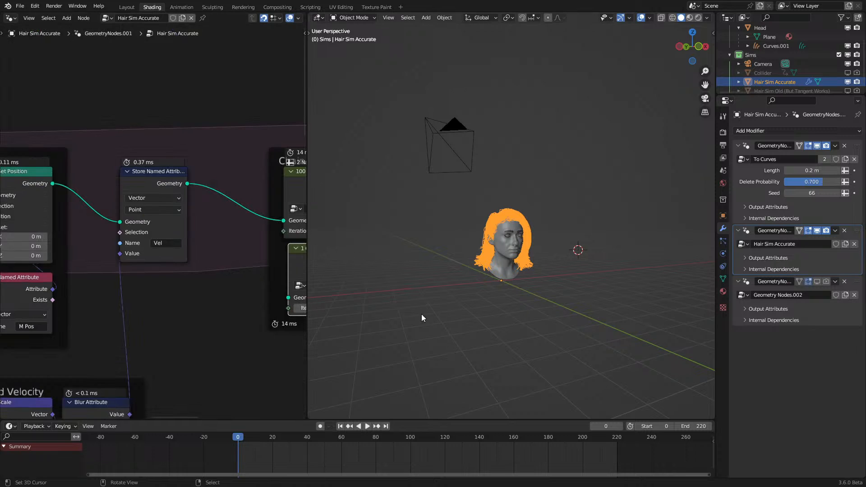
left_click(506, 266)
key("g")
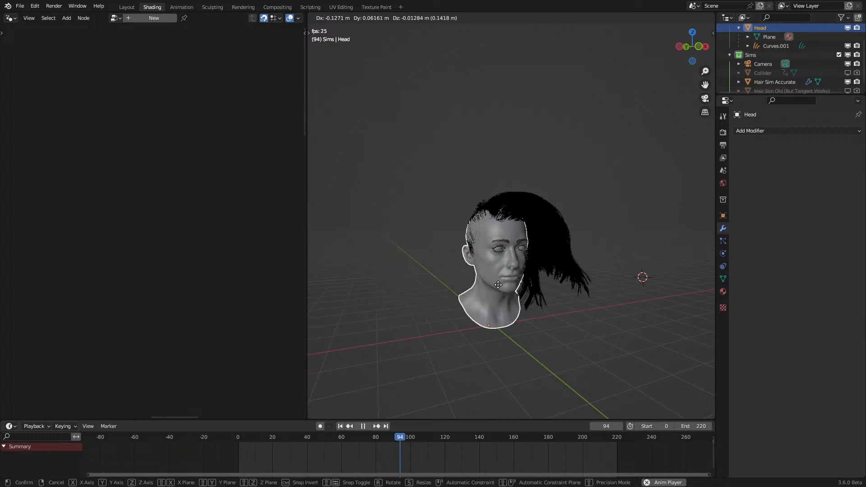
right_click(588, 270)
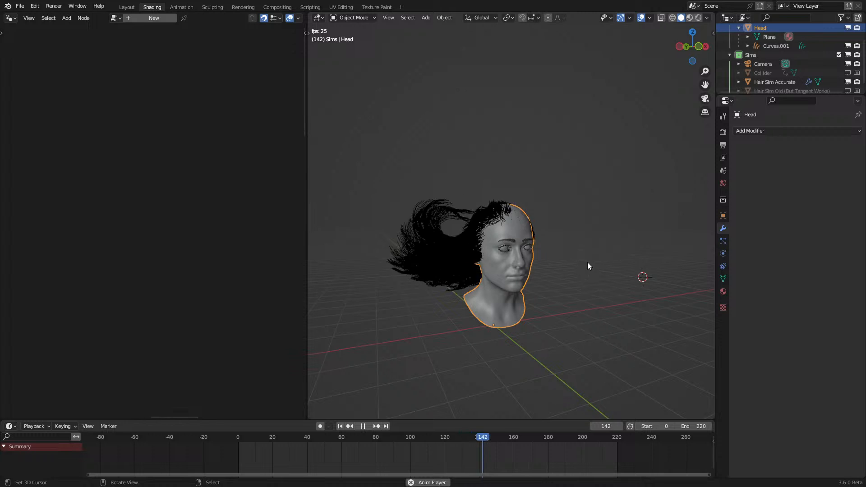
key("g")
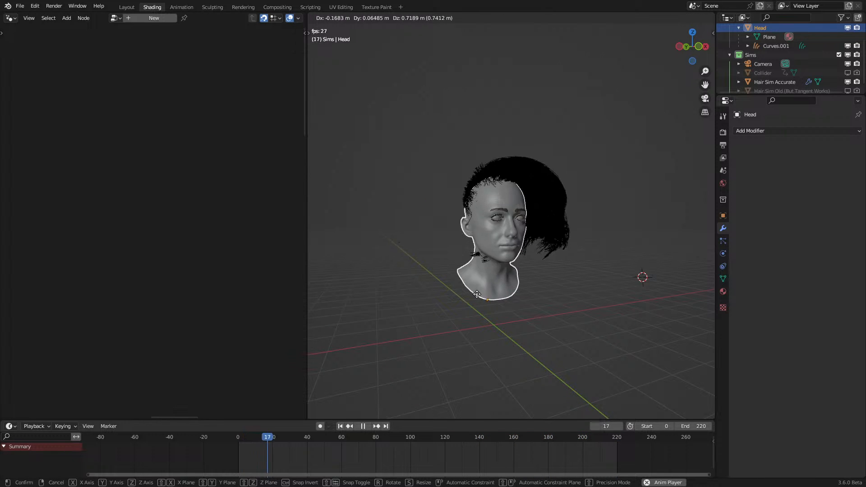
right_click(478, 296)
Step: Select the hair and examine how it rests around the head from below and from the front, pausing playback
left_click(443, 246)
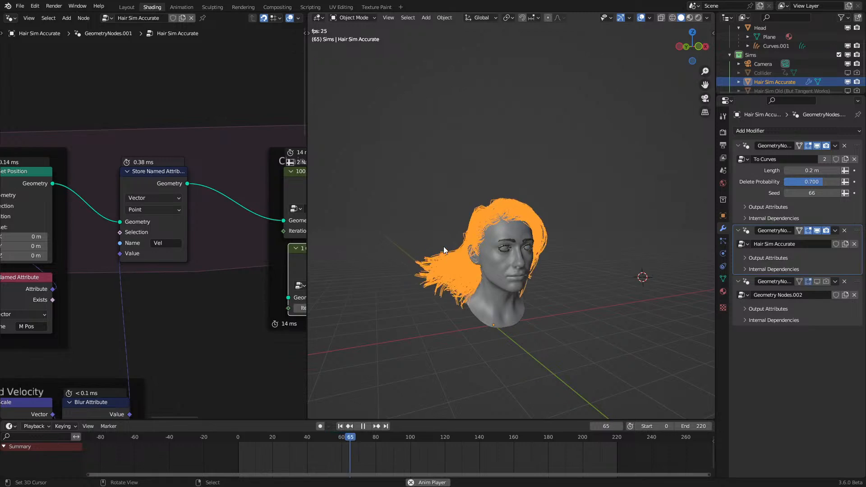
middle_click_drag(443, 246, 515, 310)
key("space")
key("space")
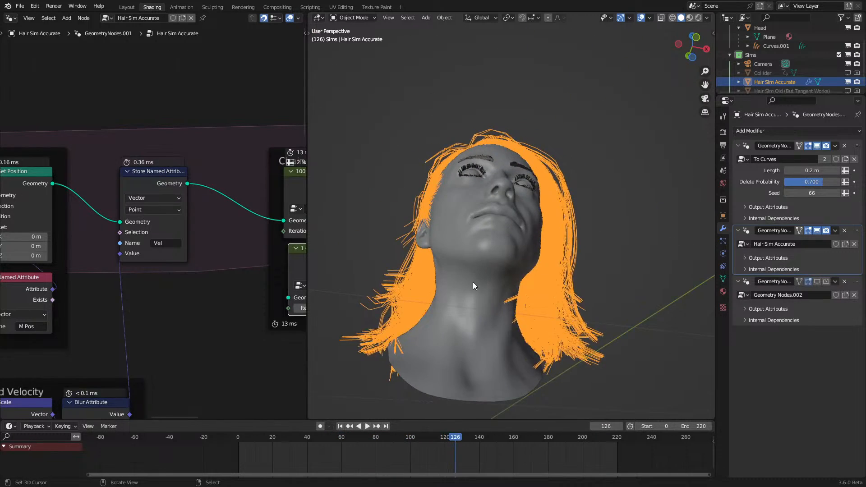
mouse_move(473, 283)
middle_mouse_down()
mouse_move(494, 346)
mouse_move(488, 282)
middle_mouse_up()
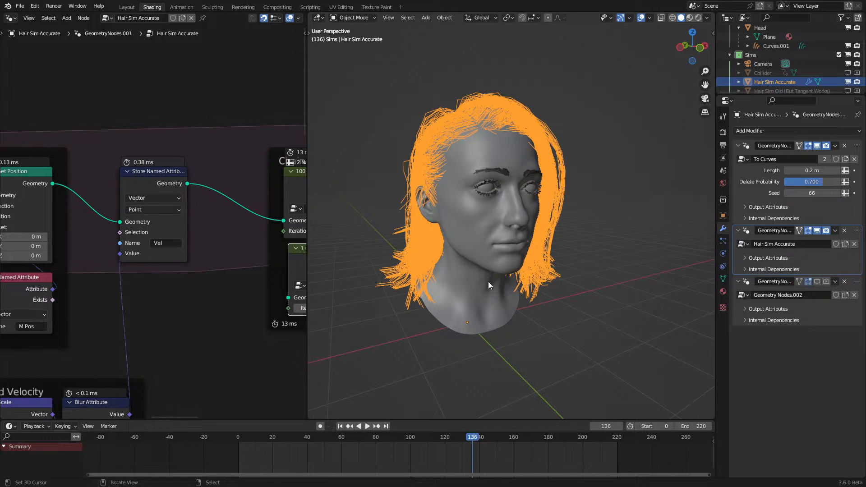
Step: Return to the start of the timeline, move the head around during playback to watch the strands, and cancel the move
left_click(235, 438)
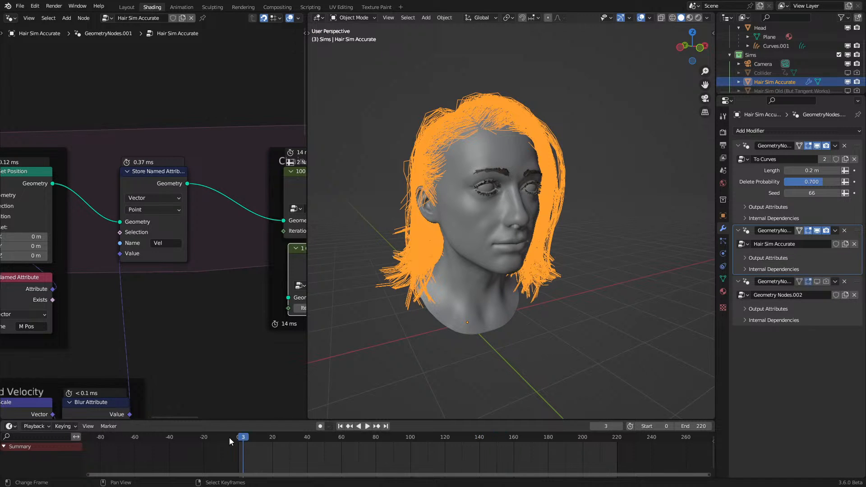
left_click(469, 296)
key("g")
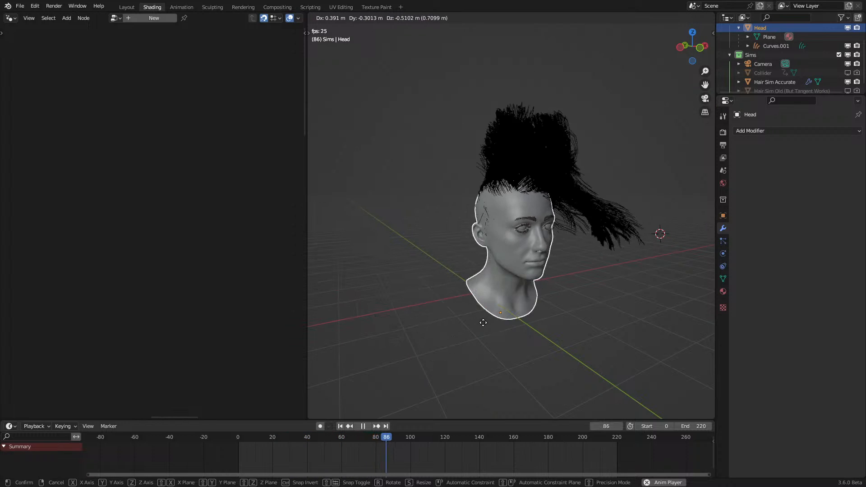
right_click(454, 307)
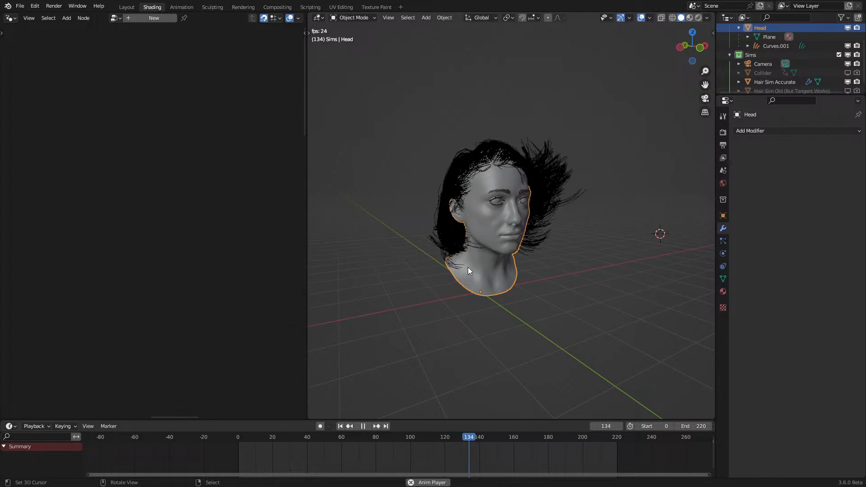
Step: Examine the hair from the front, select the head, swing it briefly during playback, and cancel the move
left_click(437, 255)
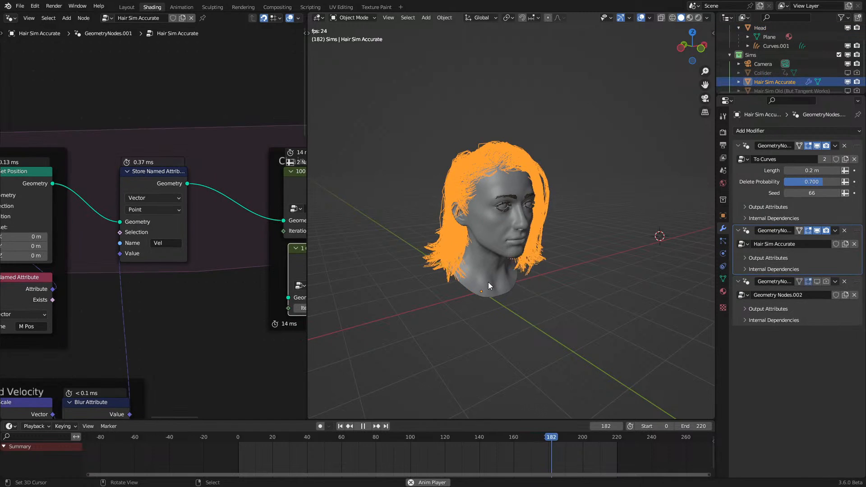
middle_click_drag(488, 283, 454, 281)
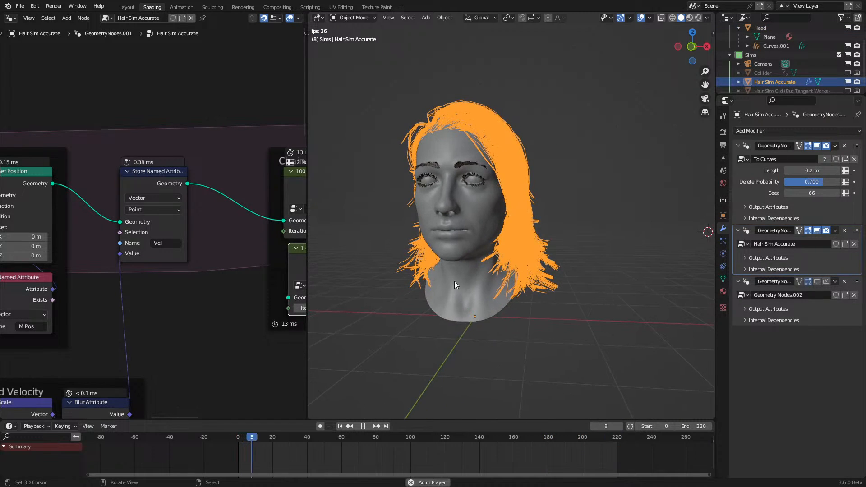
scroll(462, 283, "down", 2)
left_click(462, 283)
key("g")
right_click(505, 240)
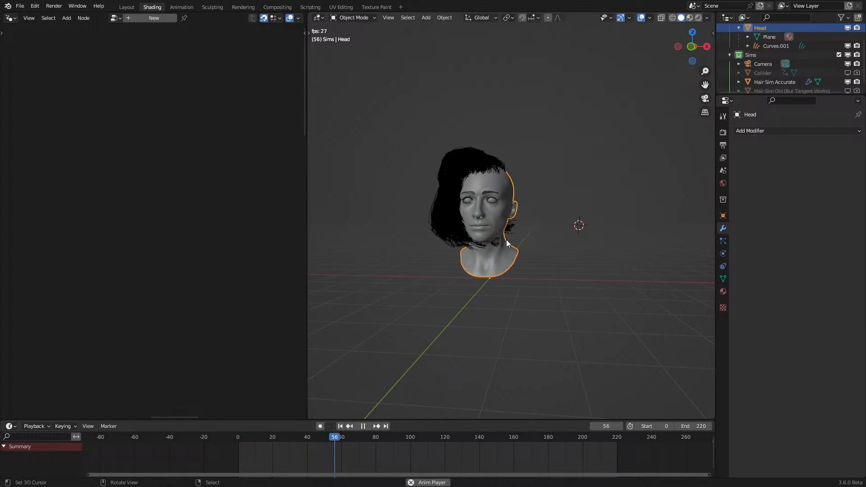
Step: Pause for a close look at the settled hair, resume playback, and give the head another test move before cancelling it
scroll(447, 239, "up", 3)
middle_click_drag(450, 246, 501, 278)
key("space")
scroll(500, 277, "down", 2)
key("space")
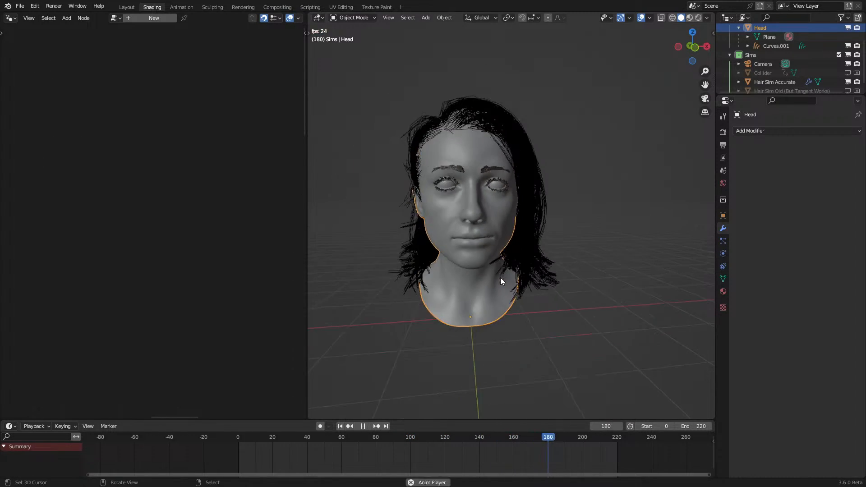
key("g")
right_click(593, 288)
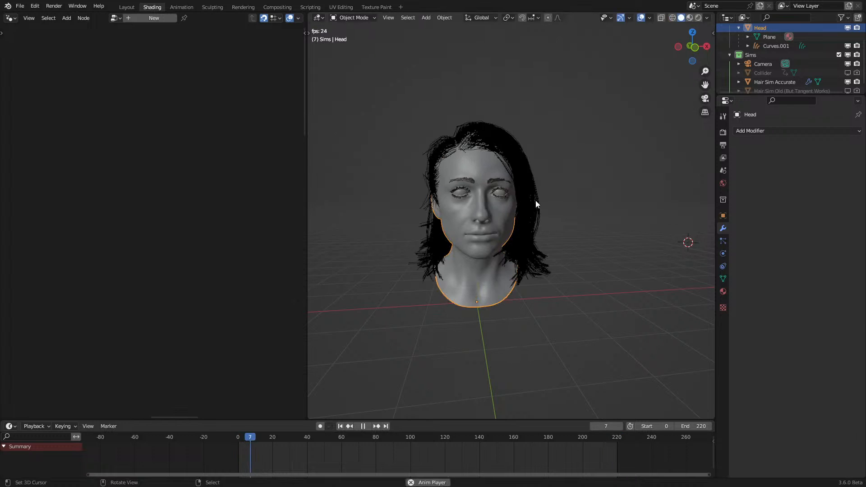
Step: Reselect the hair, stop playback, and review its node tree and the settled strands around the head
left_click(534, 200)
key("space")
scroll(228, 259, "down", 1)
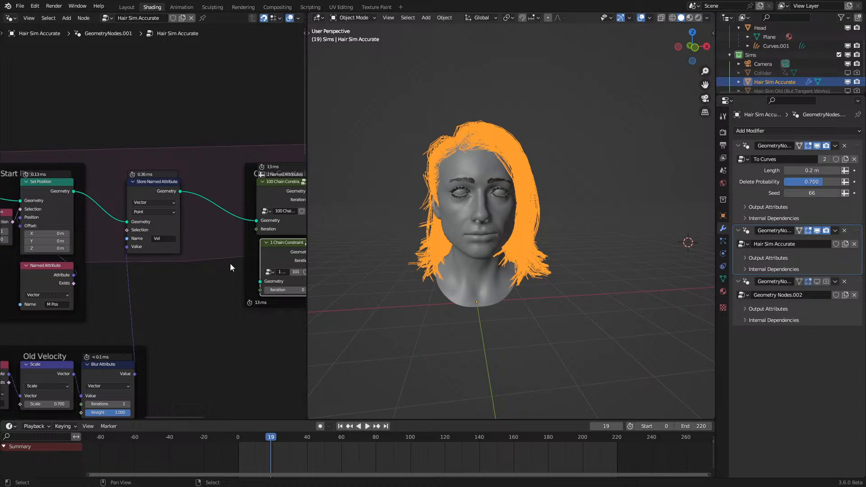
scroll(557, 273, "down", 2)
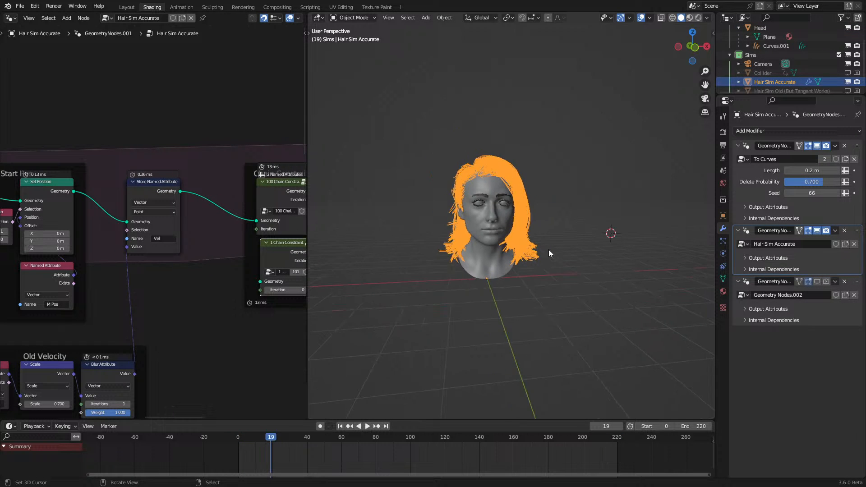
middle_click_drag(548, 250, 536, 288)
scroll(543, 277, "up", 3)
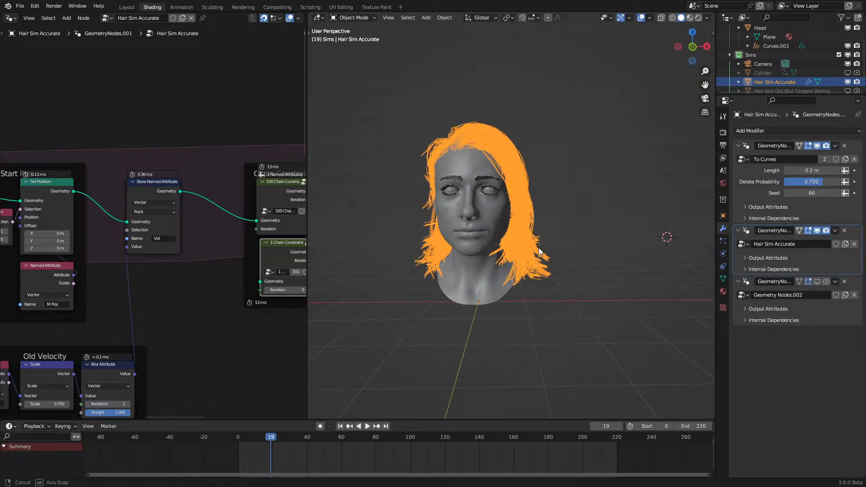
Step: Pull the hair's mesh points outward on both sides of the head in Edit Mode, and replay the simulation from the start
key("Tab")
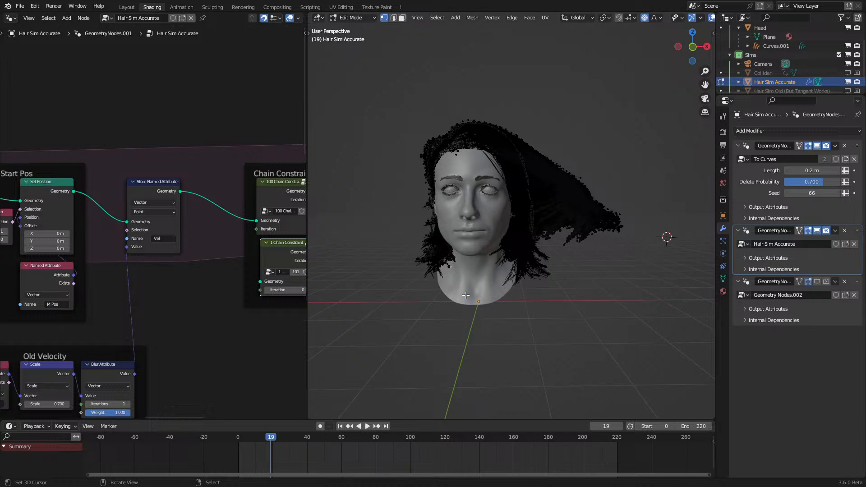
key("g")
left_click(420, 314)
key("Tab")
left_click(217, 455)
key("space")
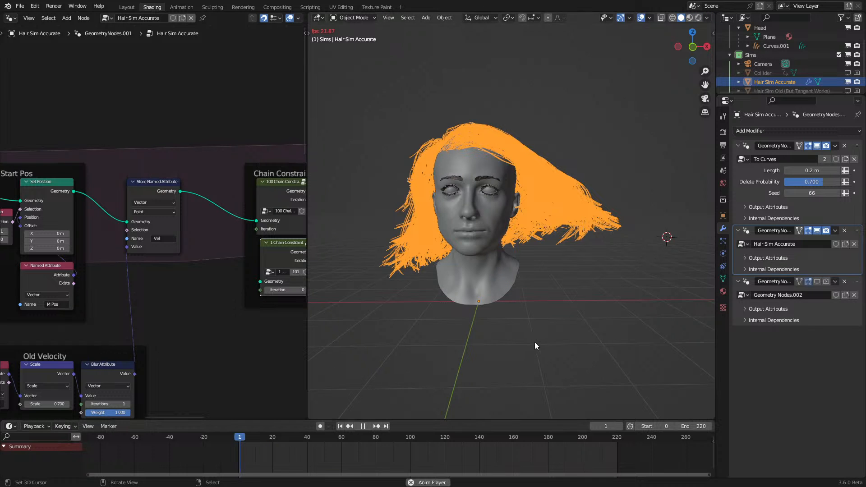
Step: Select the head, move it around during playback to test the outward-pulled hair, and cancel the move
left_click(534, 341)
left_click(489, 261)
key("g")
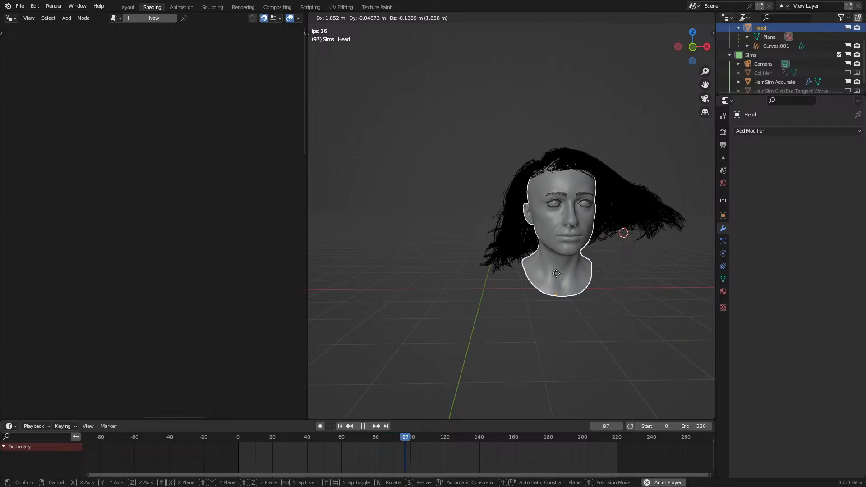
right_click(556, 274)
Step: Undo the edits that pulled the hair outward on both sides of the head
key("ctrl+z")
key("ctrl+z")
key("ctrl+z")
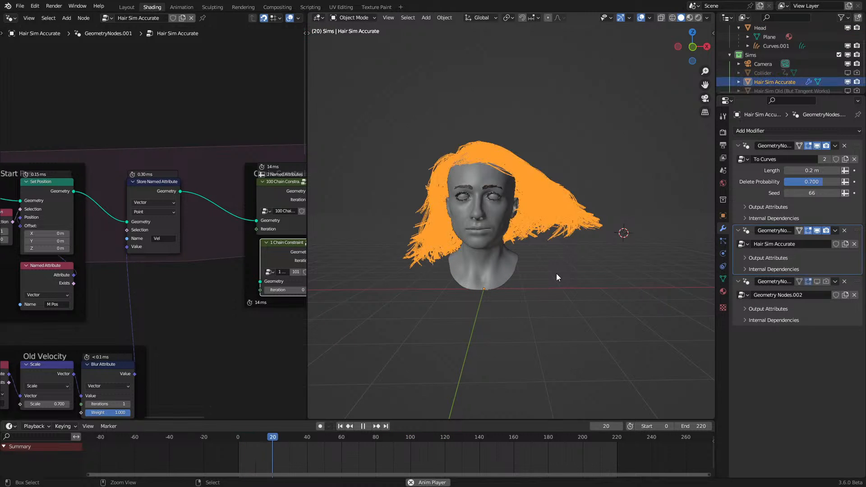
key("ctrl+z")
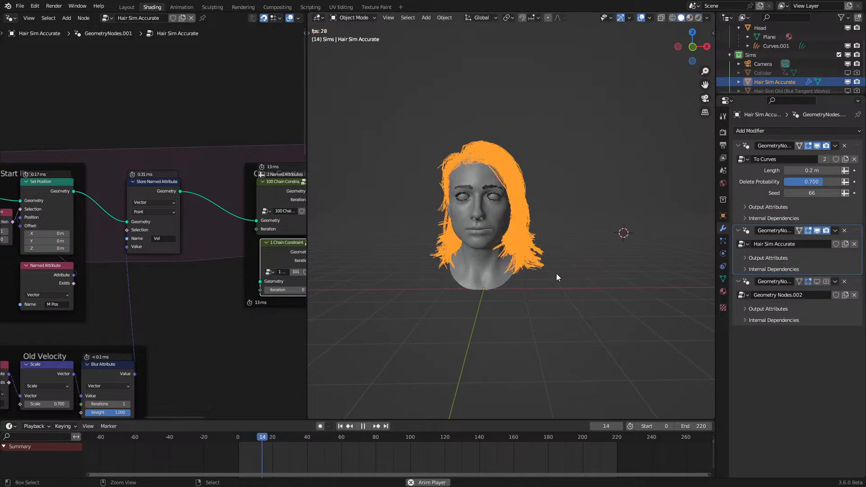
key("ctrl+z")
key("ctrl+z")
Step: Swing the head during playback to watch the strands from the front and the side, returning it to its original position
key("g")
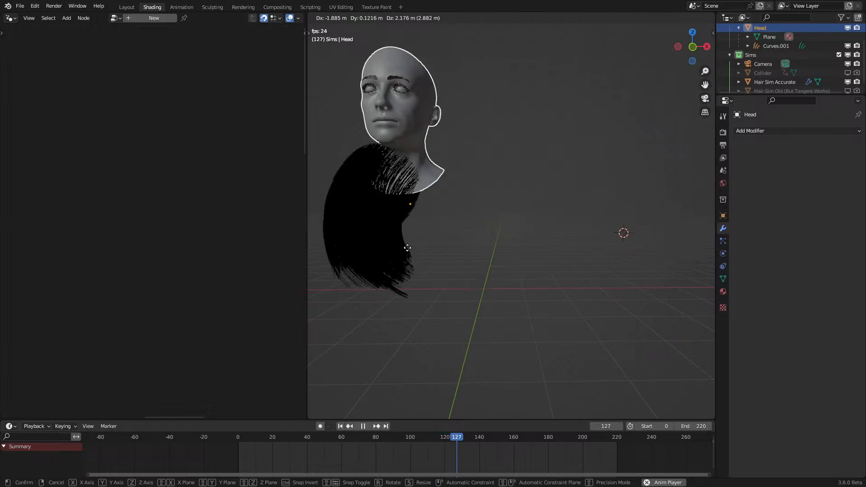
left_click(486, 387)
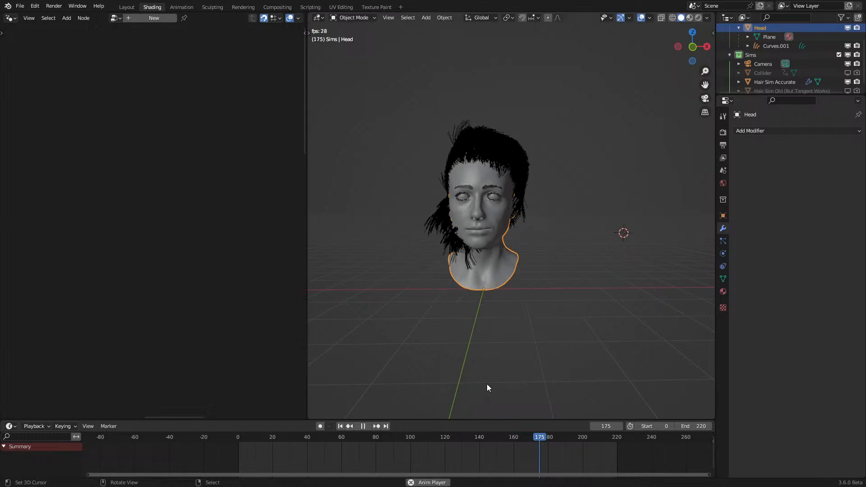
middle_click_drag(458, 359, 564, 333)
key("g")
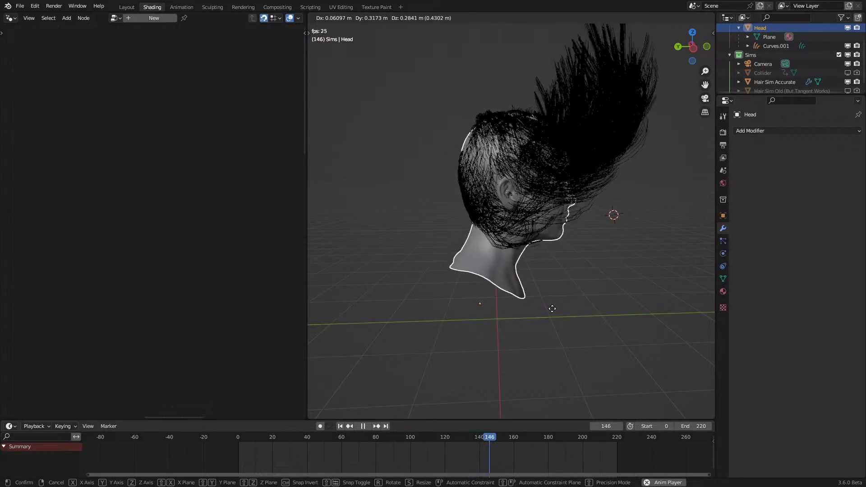
left_click(566, 348)
Step: Hide the head and its facial curves, and enable the viewport display of the hair's Geometry Nodes.002 modifier
middle_click_drag(567, 348, 573, 280)
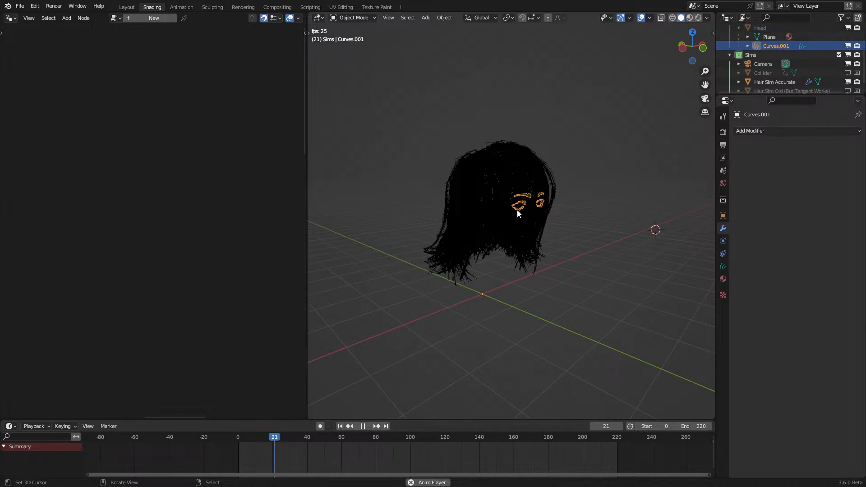
left_click(518, 210)
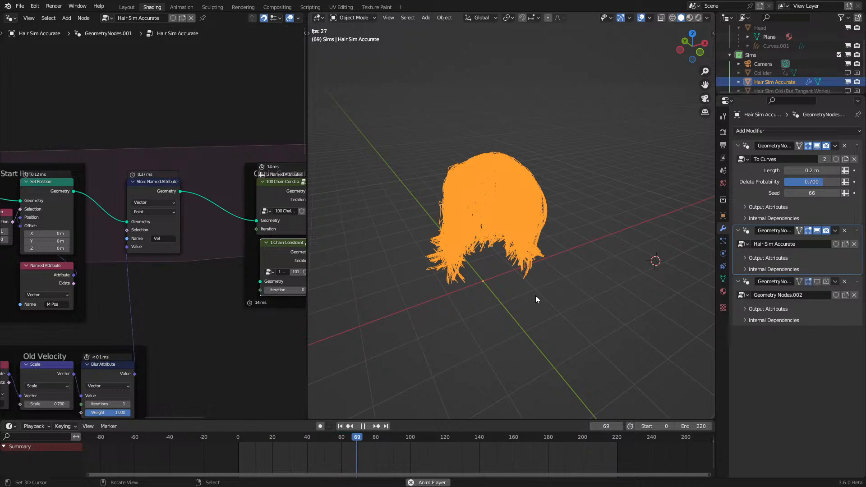
left_click(817, 281)
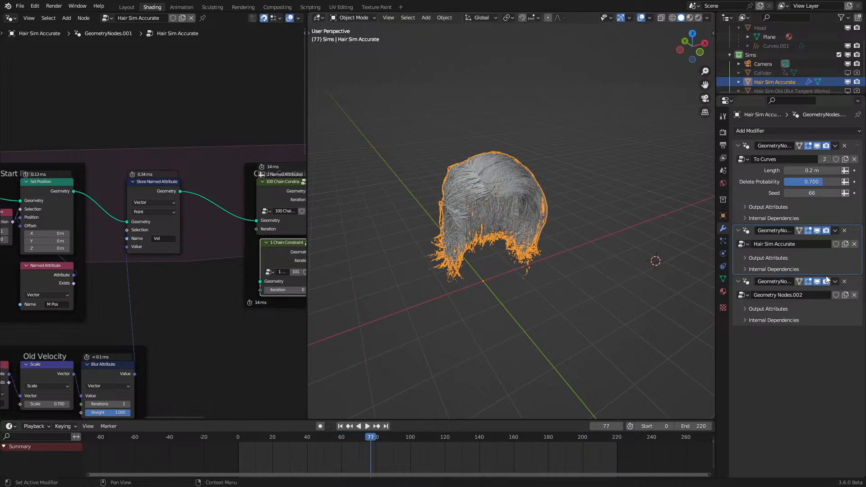
Step: Resume playback, move the hair object around to watch its strand geometry, and cancel the move
left_click(517, 232)
key("space")
key("g")
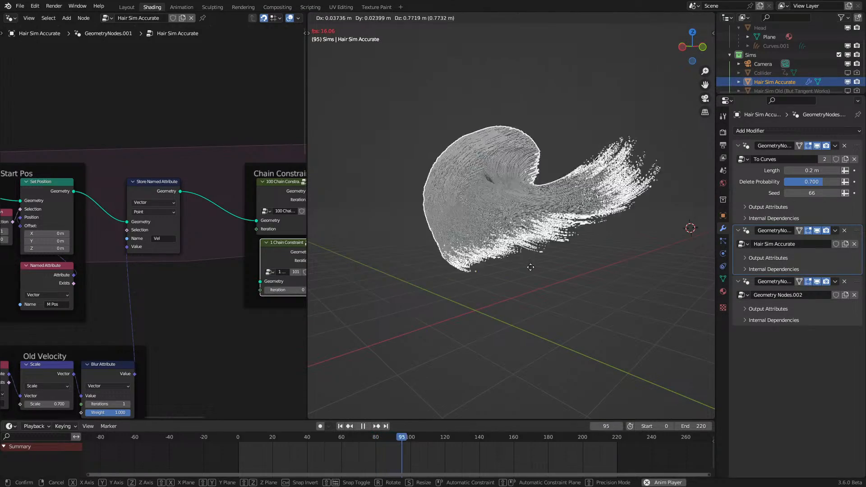
right_click(531, 273)
Step: Inspect the setup of Hair Sim Old (But Tangent Works), reveal and select the hidden head, and stop playback
scroll(771, 64, "down", 1)
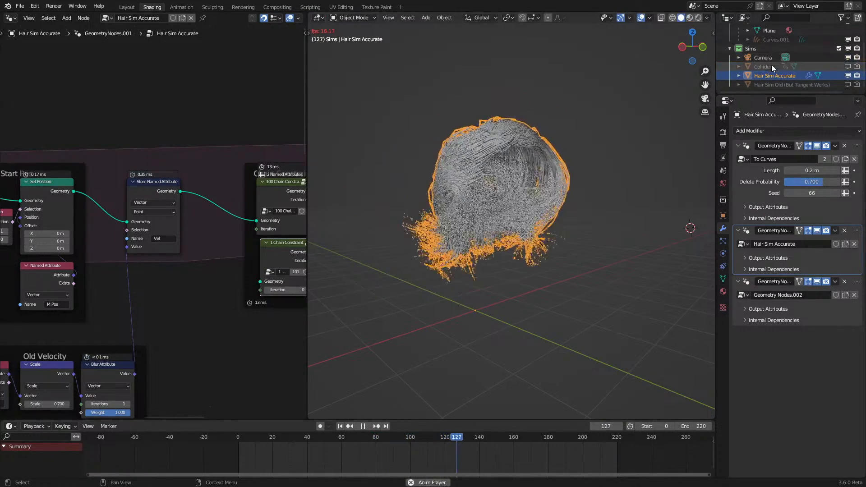
left_click(779, 85)
scroll(771, 53, "up", 3)
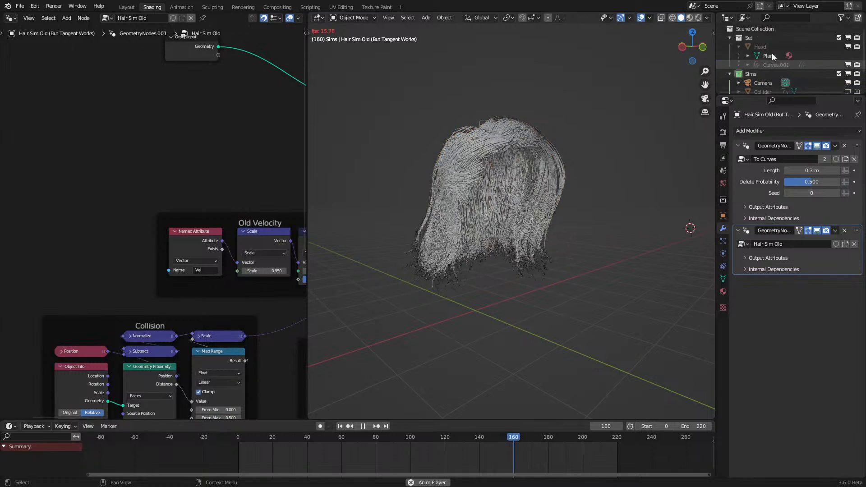
left_click(768, 47)
scroll(495, 265, "down", 1)
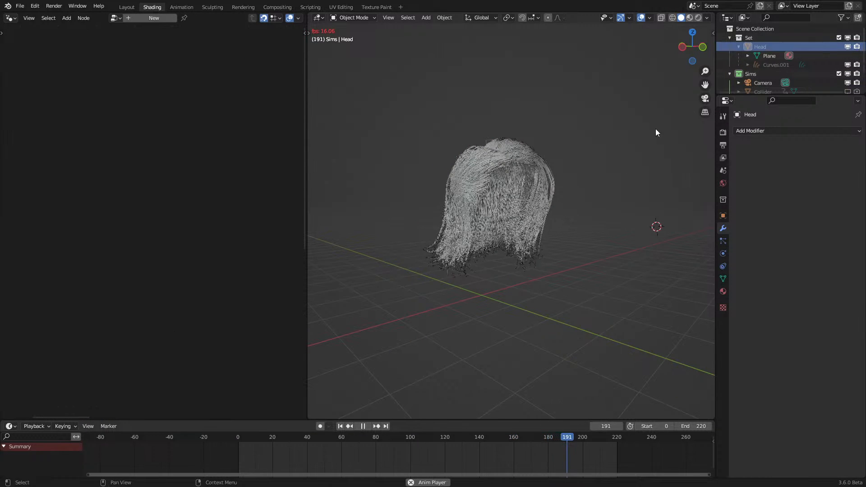
key("space")
Step: Switch the viewport to Material Preview and examine the coloured hair on the head from several angles
key("z")
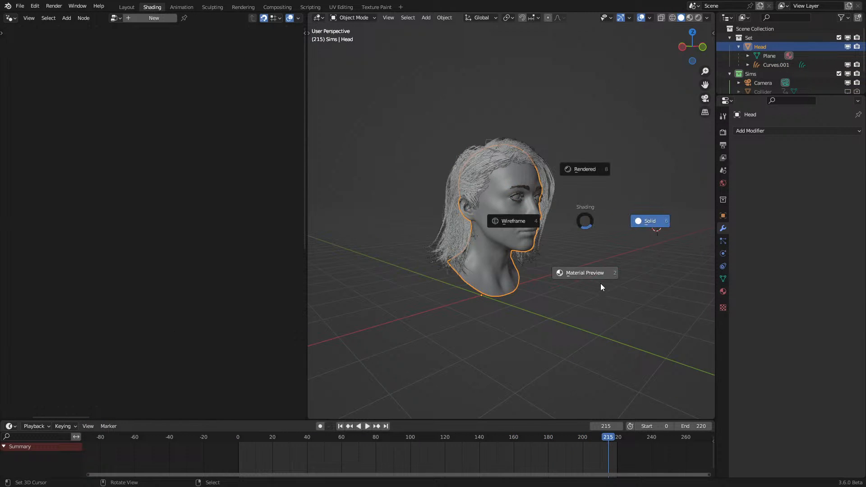
left_click(600, 284)
middle_click_drag(595, 269, 492, 246)
left_click(490, 245)
middle_click_drag(574, 332, 505, 274)
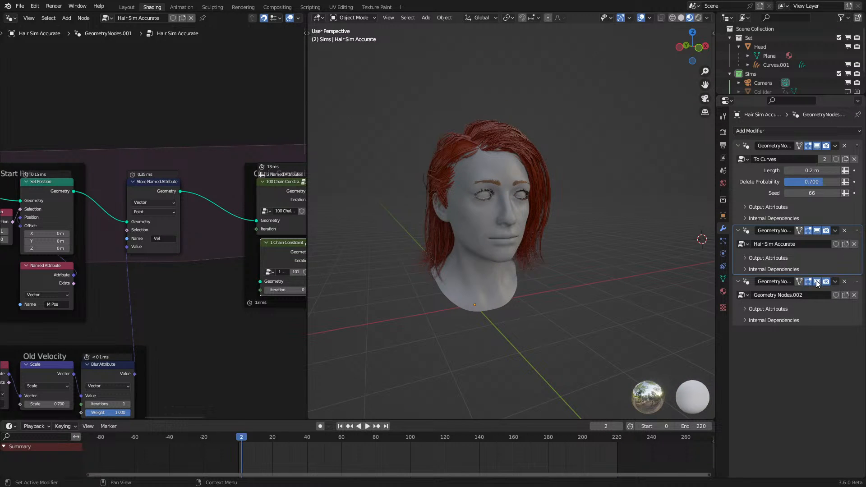
Step: With Geometry Nodes.002 disabled in the viewport and solid shading restored, select the head and test its hair motion during playback
left_click(512, 293)
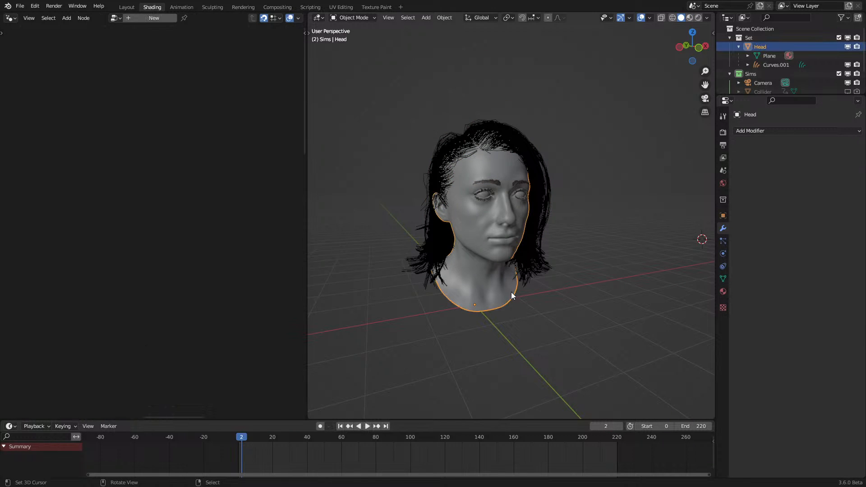
right_click(533, 286)
middle_click_drag(533, 286, 553, 299)
scroll(527, 301, "down", 4)
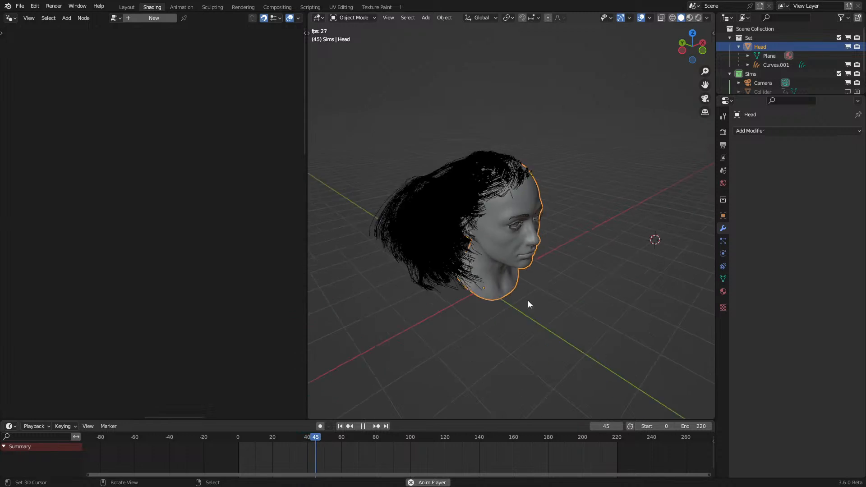
Step: Swing the head along the global Y axis during playback to test fast motion, and return it to its original position
key("g")
key("y")
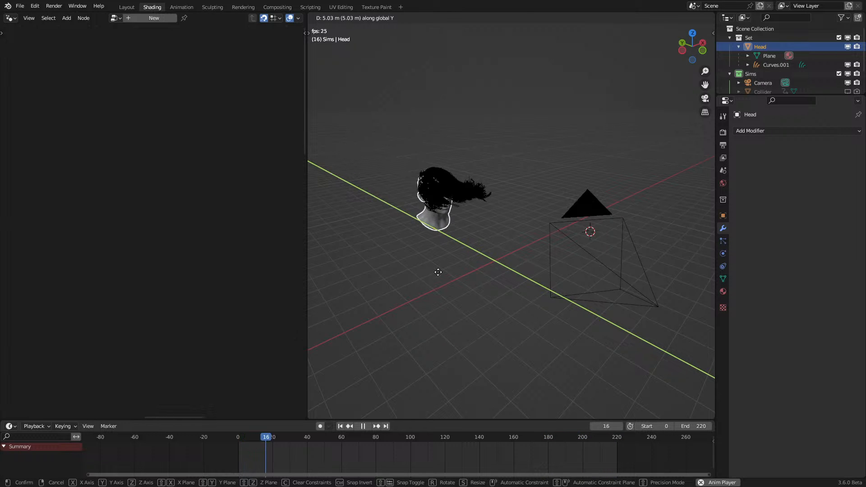
left_click(467, 257)
scroll(521, 244, "up", 4)
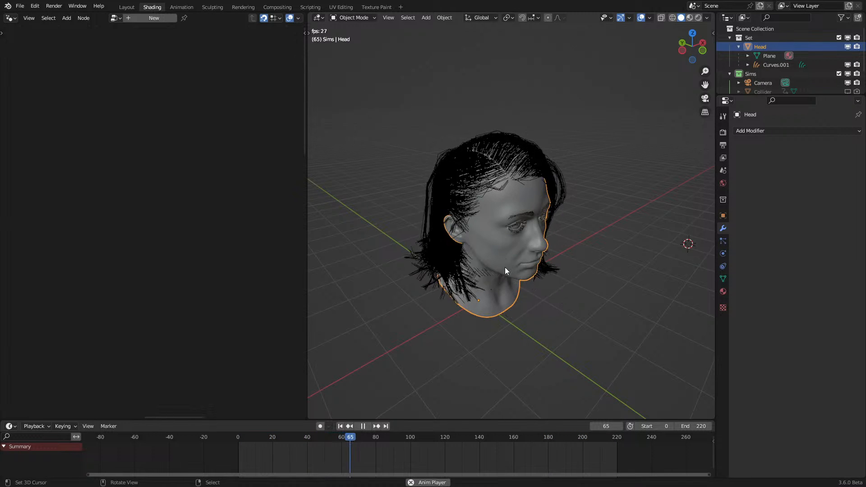
Step: Select the hair and examine the strands around the face up close, both during playback and while paused
key("space")
left_click(443, 258)
middle_click_drag(442, 258, 486, 240)
scroll(486, 240, "up", 4)
key("space")
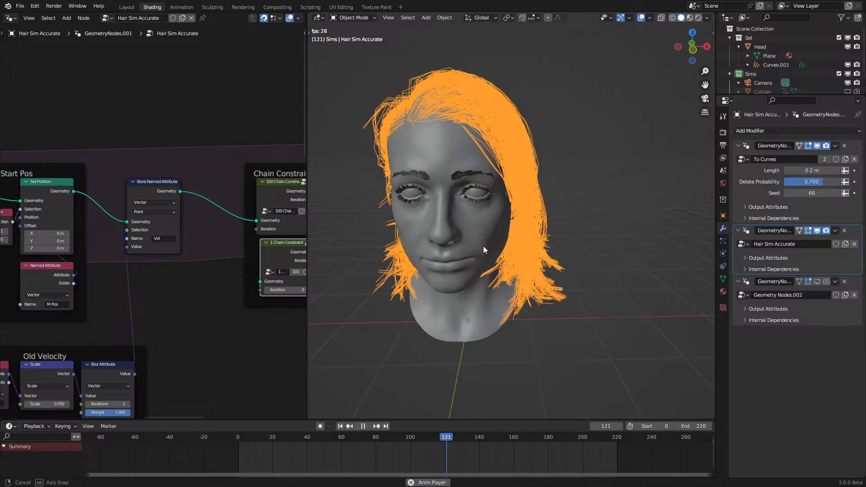
key("space")
middle_click_drag(477, 240, 527, 257)
Step: Open the recent project file with the pendulum tests, discarding the changes to 3.6 Sim Hair V1.blend
left_click(13, 6)
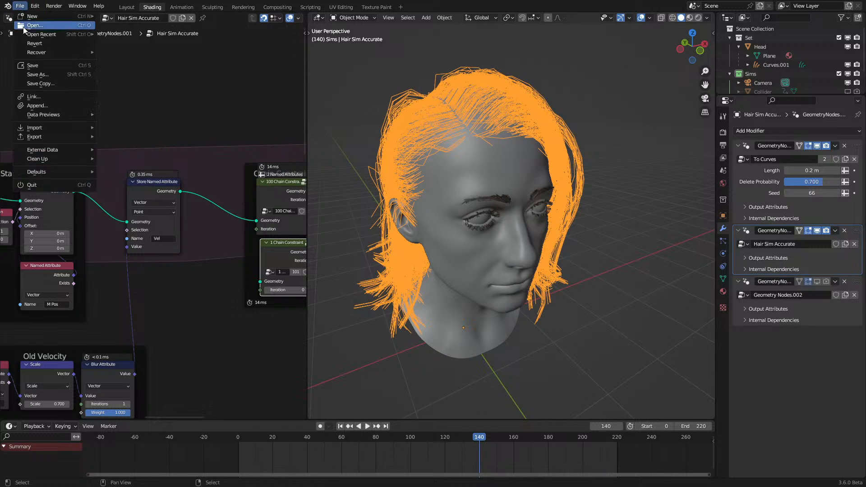
left_click(141, 47)
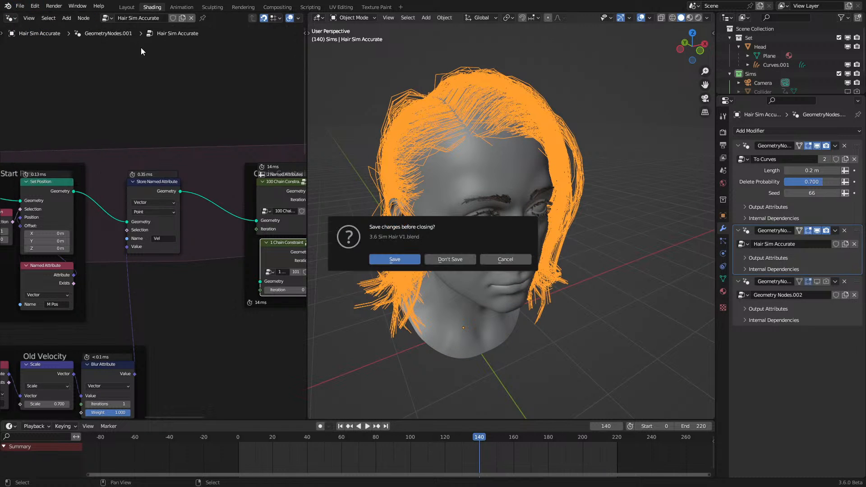
left_click(456, 258)
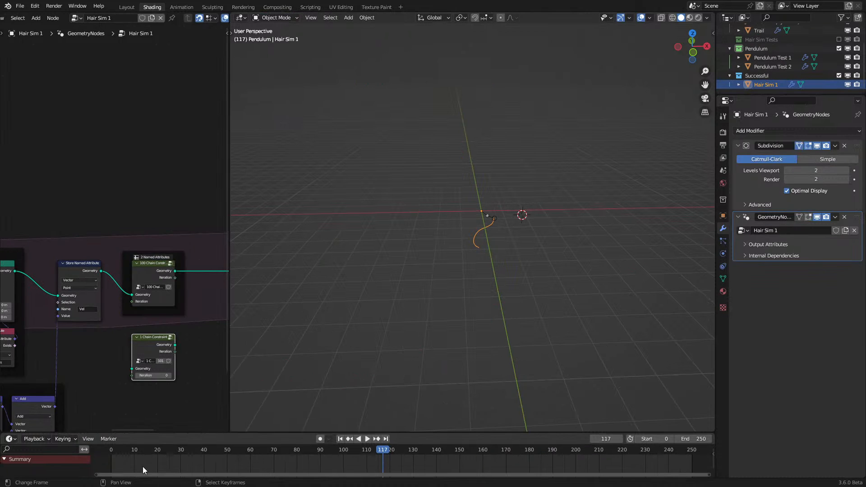
Step: Play the pendulum and single-strand simulations twice from frame 0, pausing each run to study their motion
left_click_drag(143, 466, 100, 466)
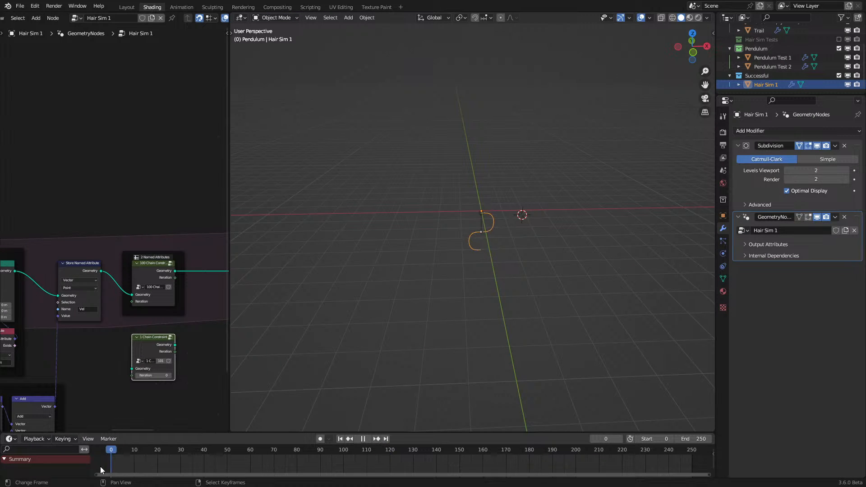
middle_click_drag(531, 226, 547, 248)
key("space")
scroll(544, 249, "down", 1)
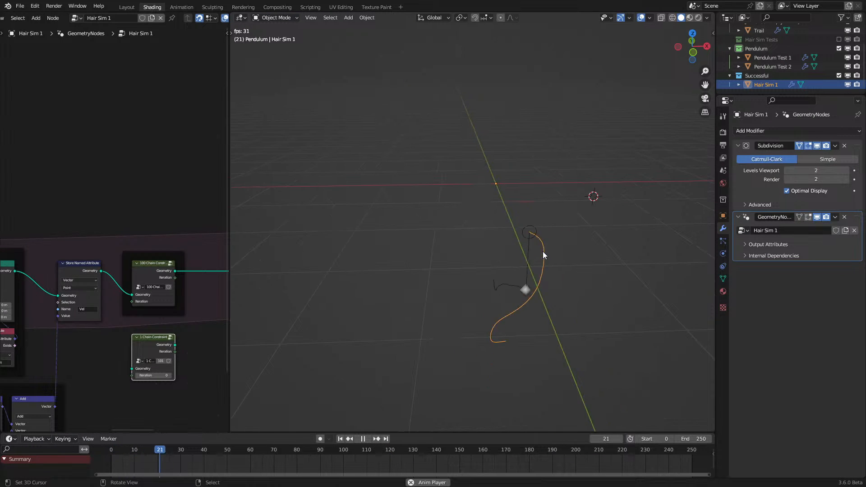
scroll(545, 242, "down", 1)
key("space")
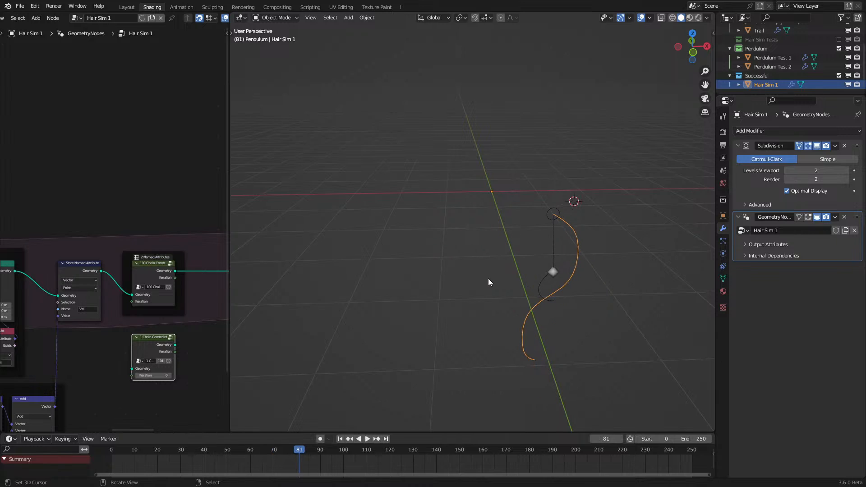
left_click(103, 457)
key("space")
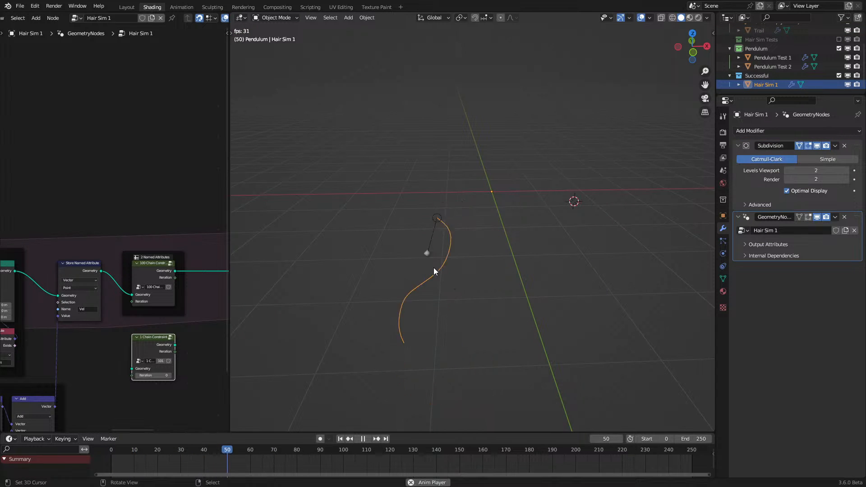
key("space")
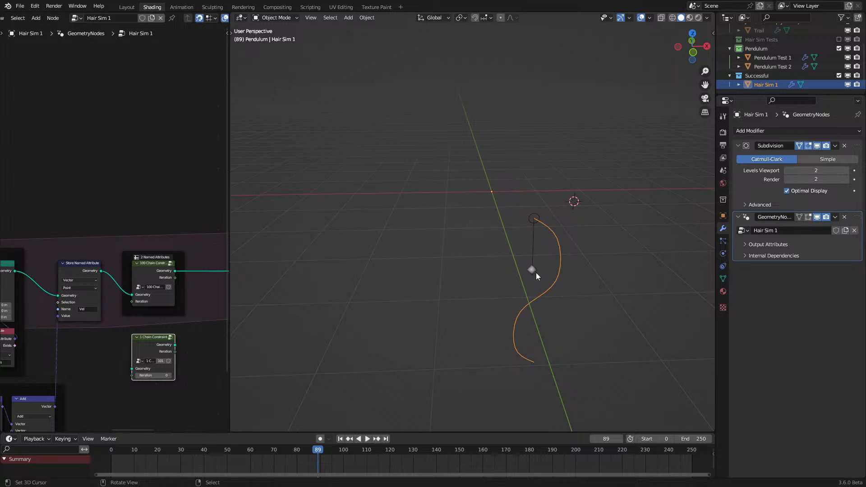
Step: Select the Pendulum Test 2 object, widen the node editor, and play the simulation briefly
left_click(532, 270)
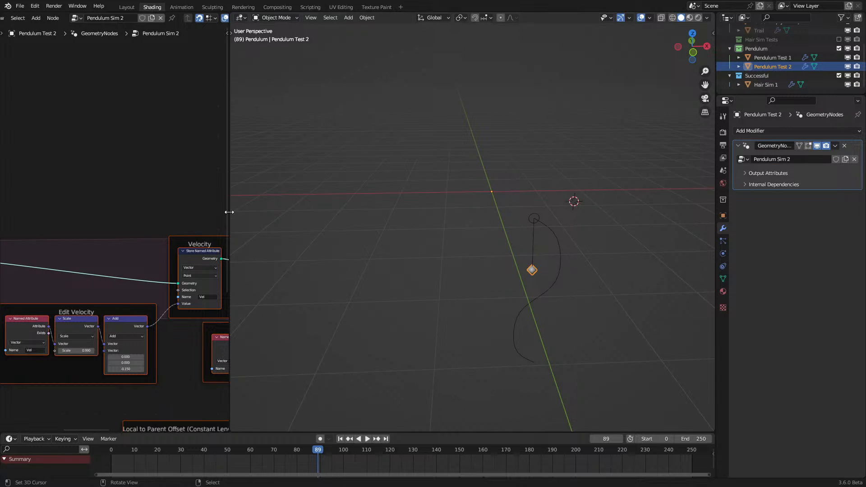
left_click_drag(229, 212, 328, 226)
key("space")
key("space")
Step: Hide the Hair Sim 1 strand, then hide Pendulum Test 1 and undo that last hiding
left_click(504, 228)
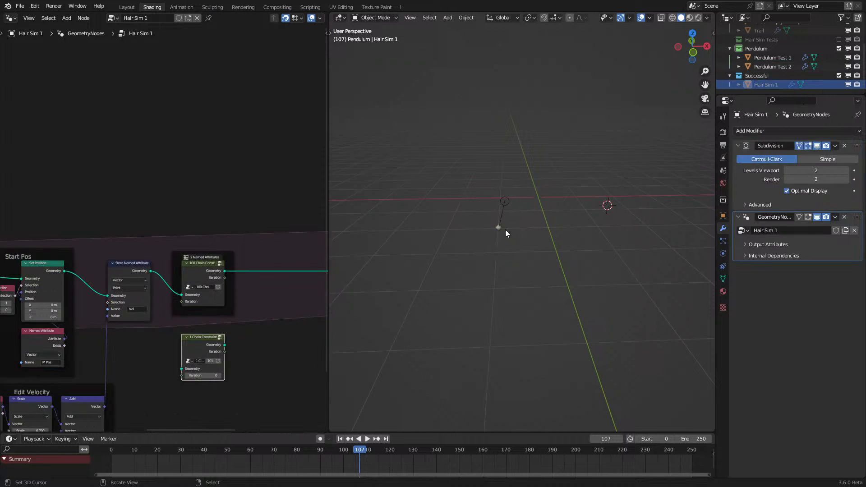
right_click(503, 204)
right_click(501, 217)
key("h")
right_click(498, 226)
key("ctrl+z")
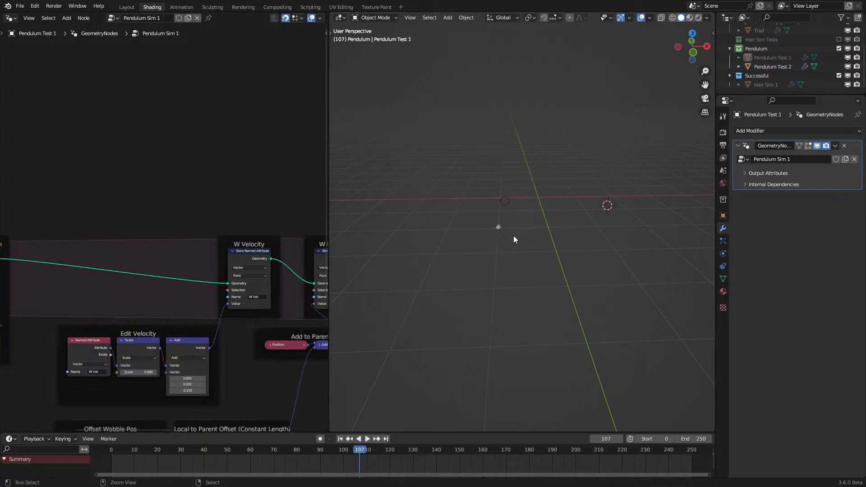
key("alt+h")
Step: Replay the pendulum from the start of the timeline, then maximize the node editor around the Pendulum Sim 1 nodes
key("shift+Left")
key("space")
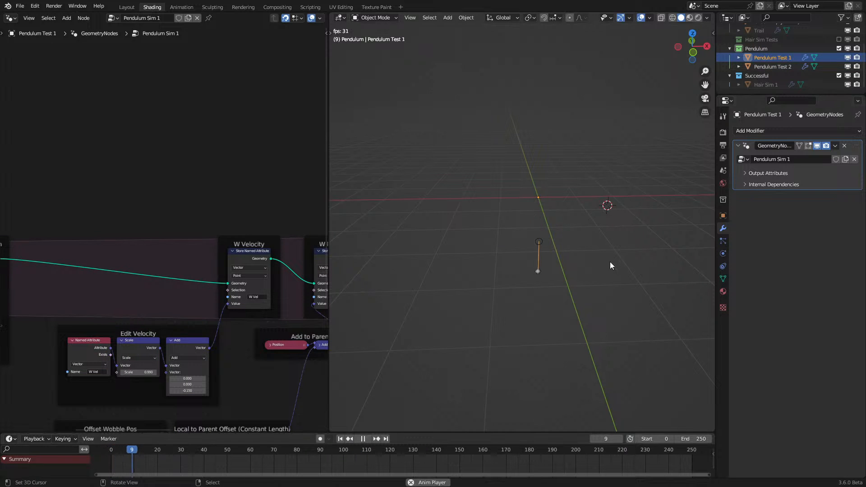
key("space")
key("ctrl+space")
scroll(489, 280, "up", 3)
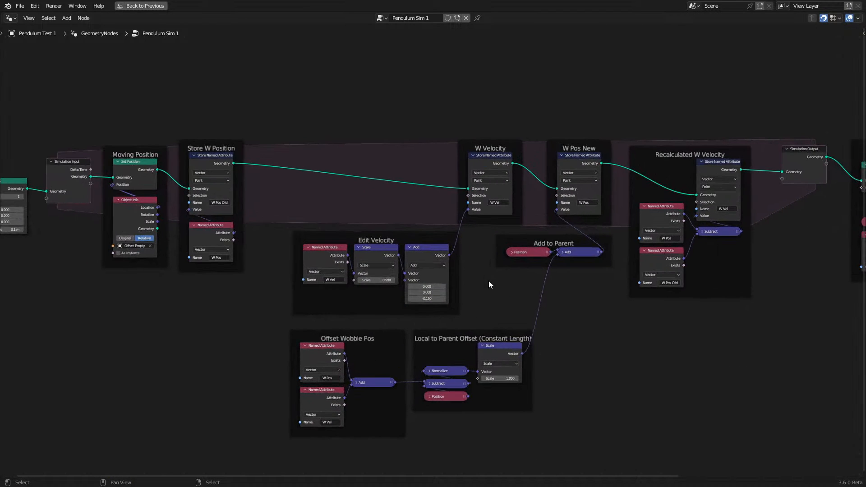
Step: Select the Pendulum Test 2 object and maximize the node editor around the start of its Pendulum Sim 2 nodes
key("ctrl+space")
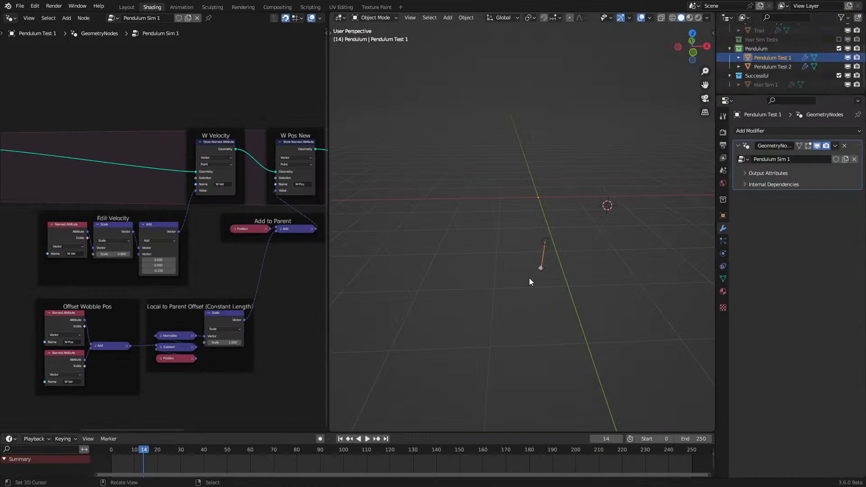
right_click(545, 269)
middle_click_drag(232, 287, 389, 321)
left_click(239, 285)
key("ctrl+space")
scroll(350, 272, "up", 6)
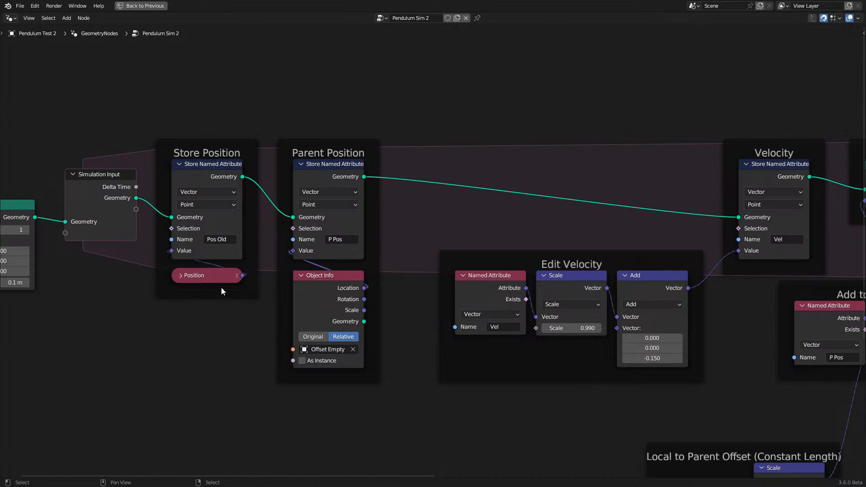
Step: Examine the Parent Position, Edit Velocity and Position+Velocity frames, selecting the Parent Position frame along the way
middle_click_drag(394, 269, 178, 252)
left_click(334, 276)
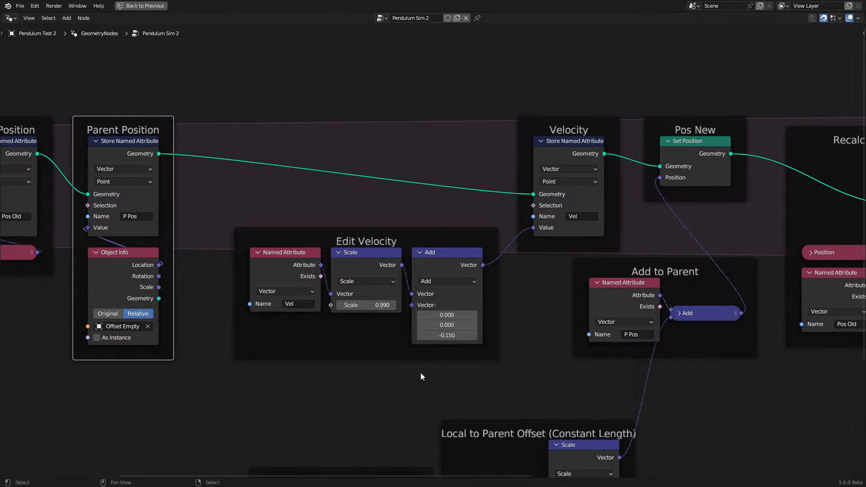
scroll(512, 248, "down", 2)
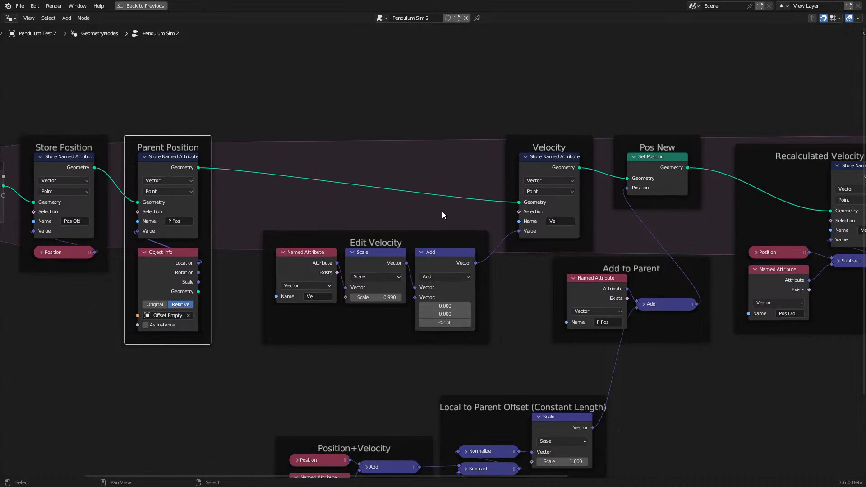
middle_click_drag(487, 336, 458, 174)
scroll(272, 322, "up", 1)
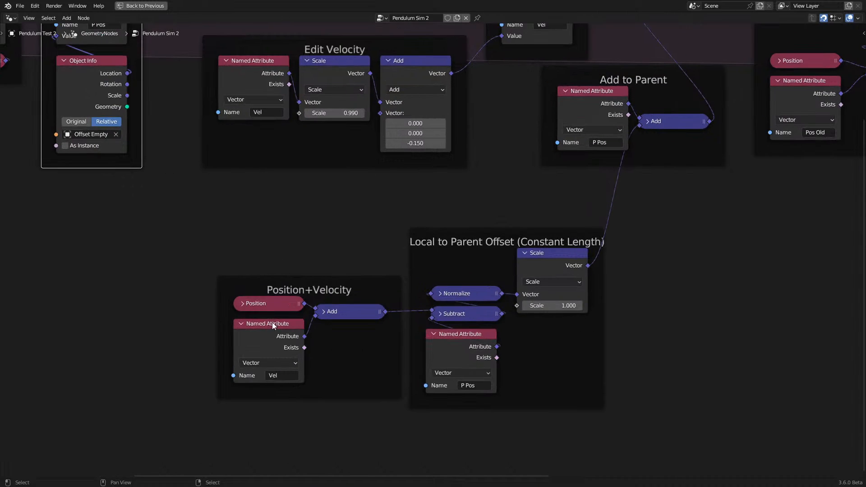
Step: Nudge the Position+Velocity frame and shift the Normalize, Subtract and P Pos Named Attribute nodes closer to the constant-length Scale node
mouse_move(342, 393)
left_mouse_down()
mouse_move(288, 376)
mouse_move(336, 396)
left_mouse_up()
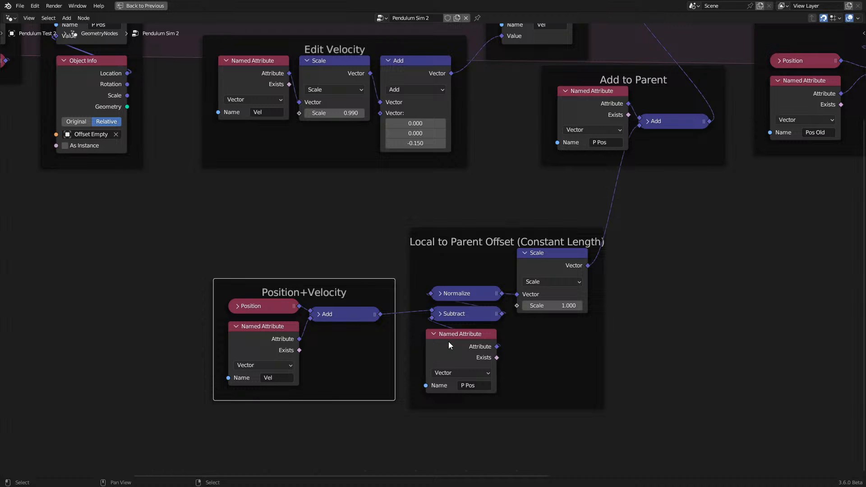
left_click_drag(444, 345, 453, 346)
left_click_drag(466, 317, 478, 296)
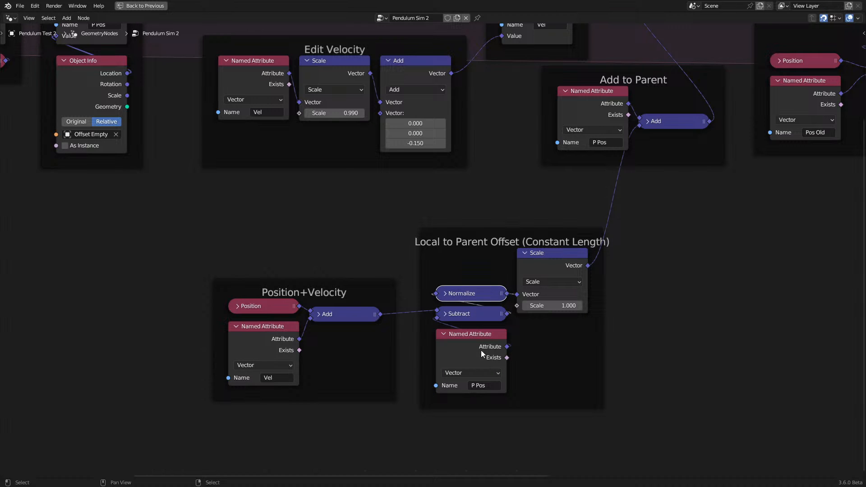
Step: Examine how the Local to Parent Offset nodes feed Add to Parent, and select the P Pos Named Attribute node there
scroll(483, 343, "up", 1)
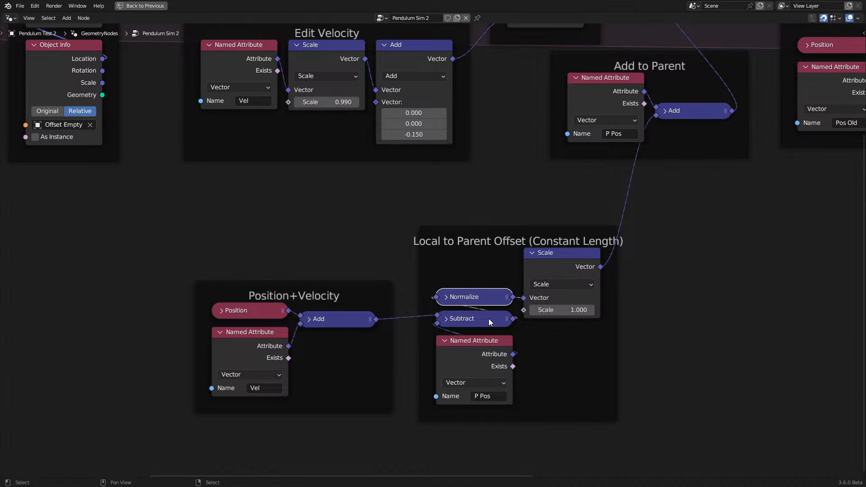
scroll(488, 318, "up", 3)
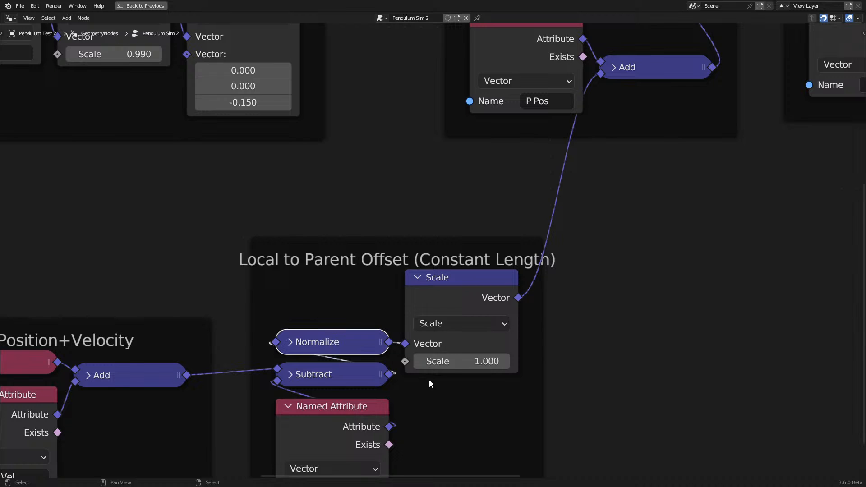
scroll(475, 365, "down", 2)
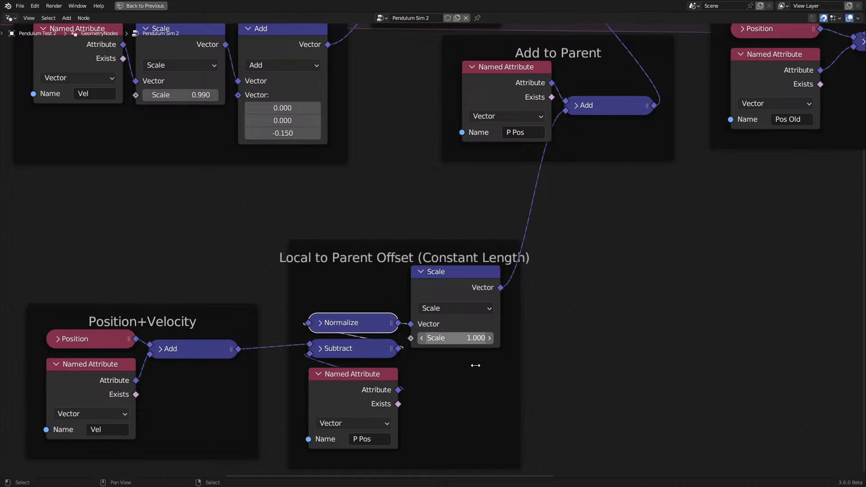
middle_click_drag(472, 266, 456, 288)
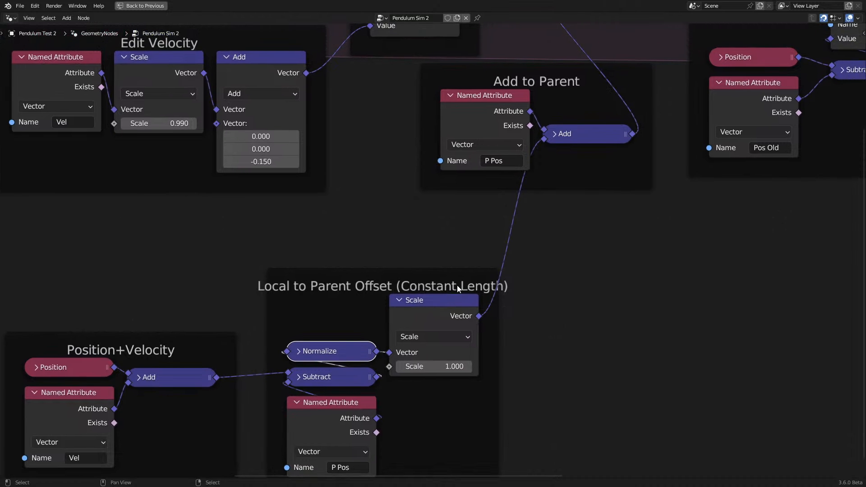
middle_click_drag(470, 247, 440, 298)
middle_click_drag(493, 173, 447, 300)
mouse_move(423, 285)
left_mouse_down()
mouse_move(373, 269)
mouse_move(425, 283)
left_mouse_up()
Step: Examine the Recalculated Velocity nodes, then review the whole Pendulum Sim 2 chain from Points to Simulation Output
middle_click_drag(487, 219, 276, 296)
scroll(276, 296, "down", 1)
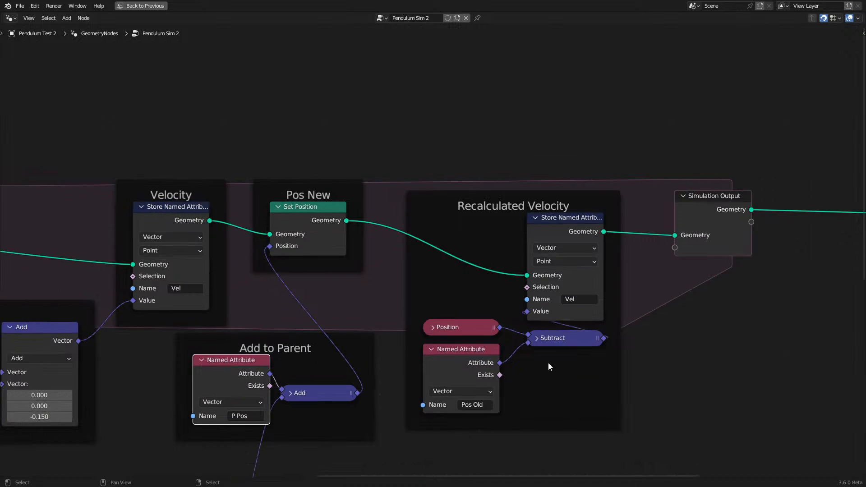
middle_click_drag(548, 362, 494, 309)
scroll(481, 294, "up", 1)
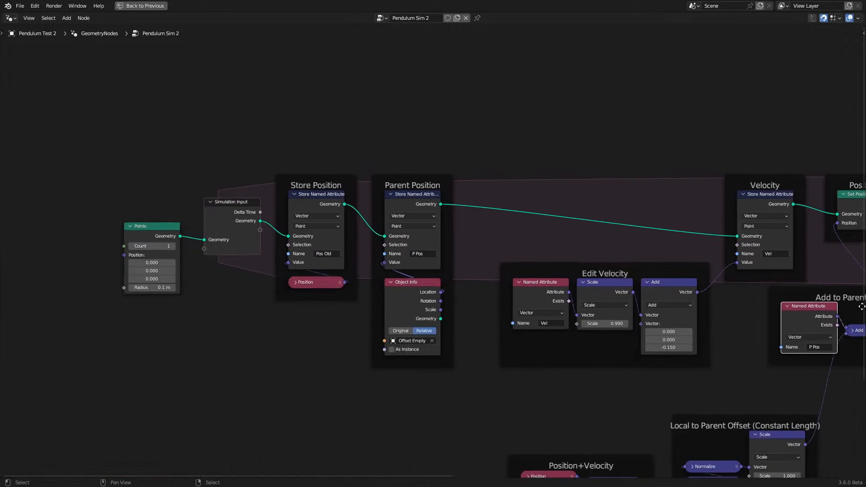
scroll(488, 271, "down", 1)
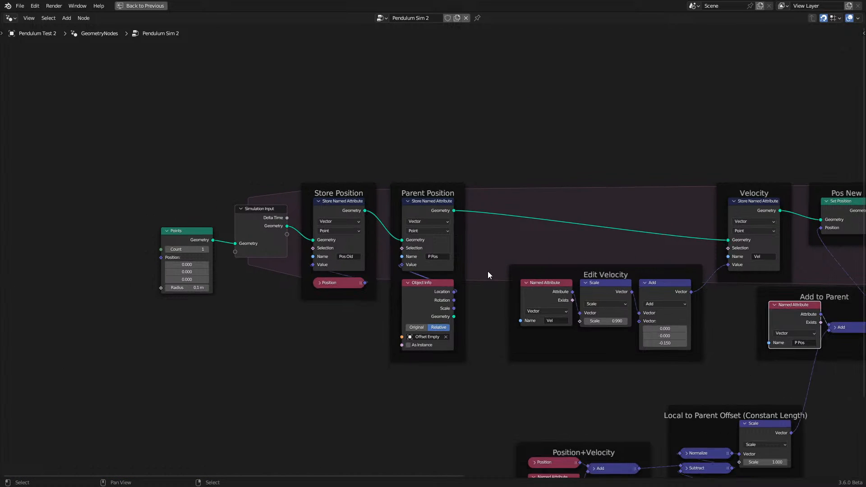
middle_click_drag(484, 278, 419, 277)
scroll(419, 277, "down", 1)
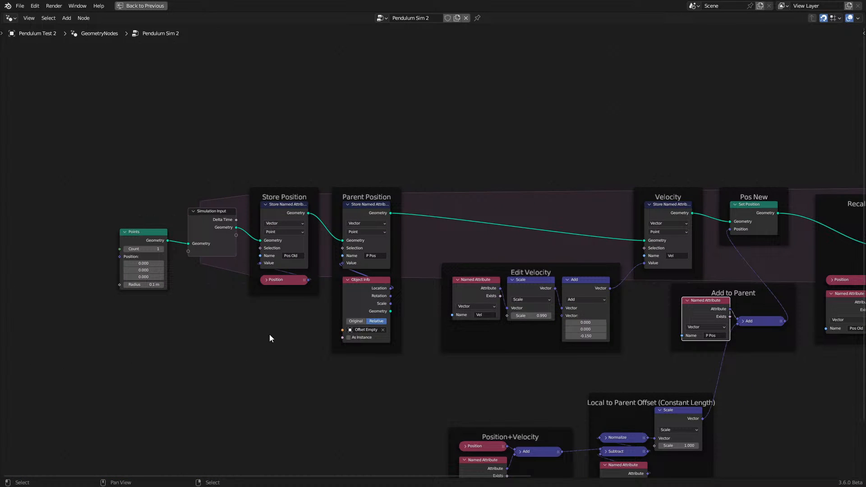
middle_click_drag(481, 311, 210, 235)
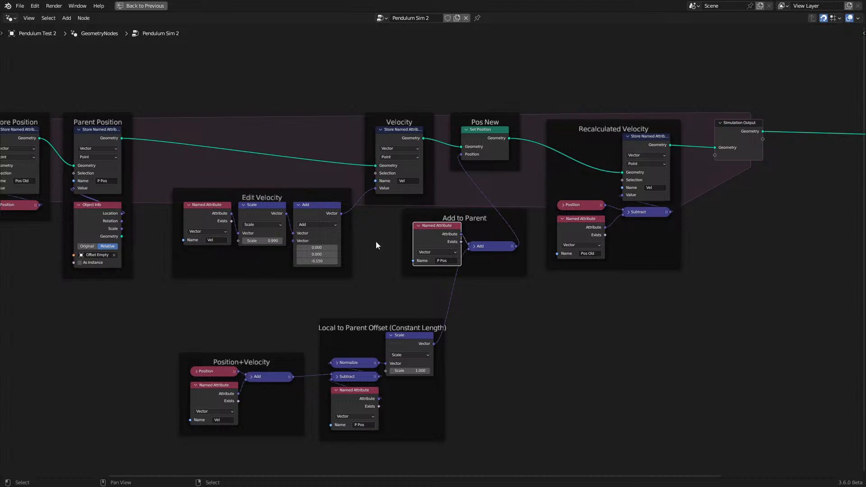
middle_click_drag(566, 229, 467, 297)
scroll(313, 309, "up", 3)
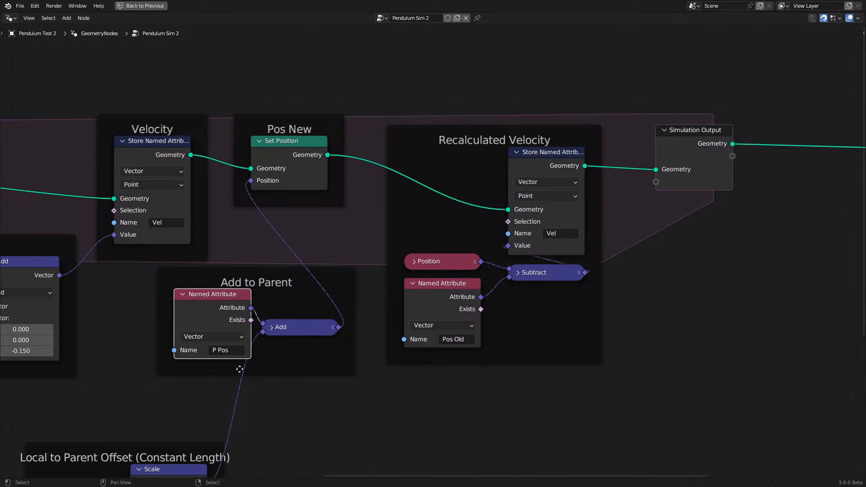
Step: Restore the full workspace layout and play the Pendulum Test 2 simulation, pausing and resuming several times up to frame 199
key("ctrl+space")
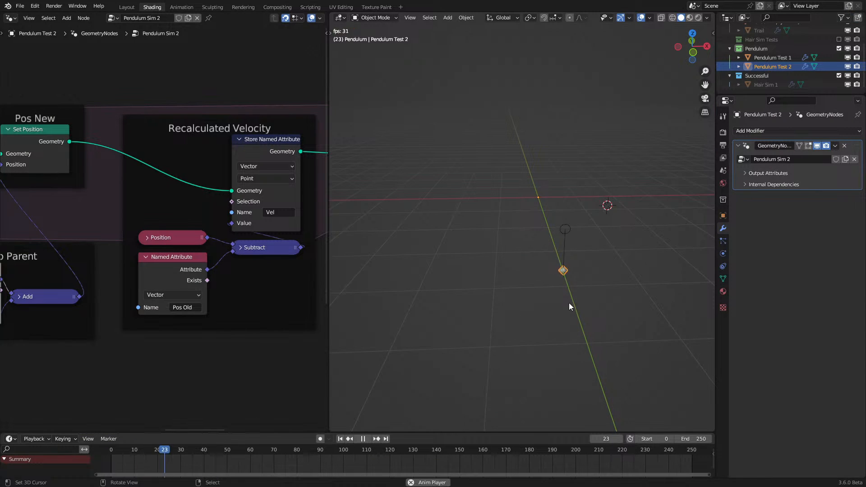
scroll(502, 269, "down", 4)
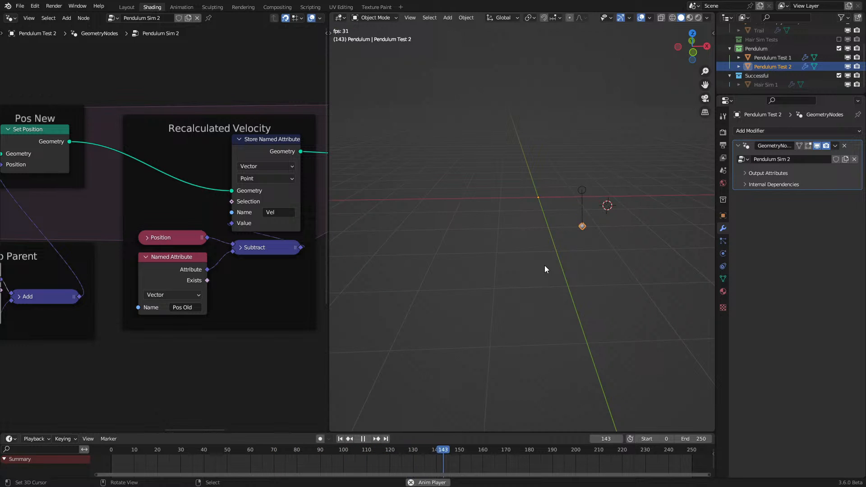
key("space")
key("space")
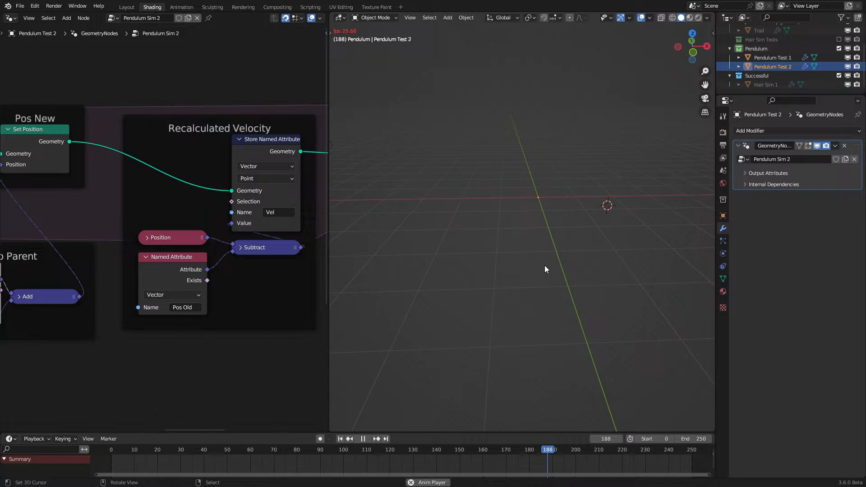
key("space")
scroll(545, 265, "down", 4)
key("space")
key("space")
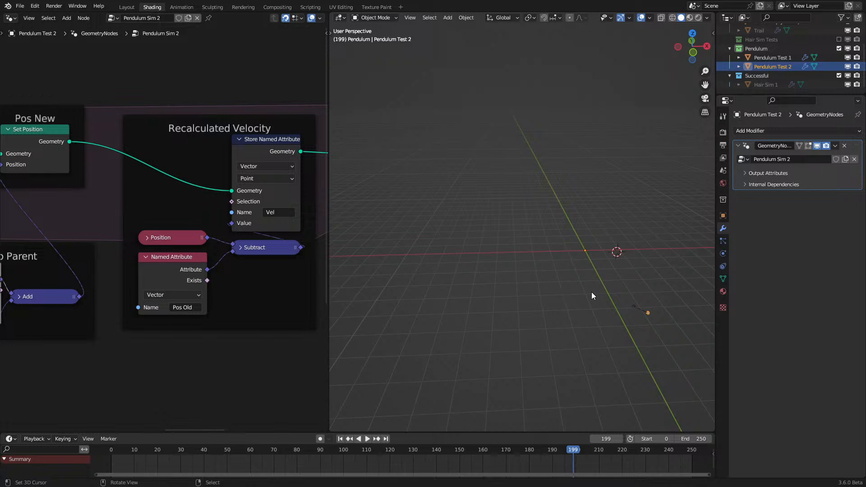
Step: Step the pendulum simulation forward frame by frame from frame 199, then return to the start of the timeline
middle_click_drag(591, 291, 627, 286)
key("Right")
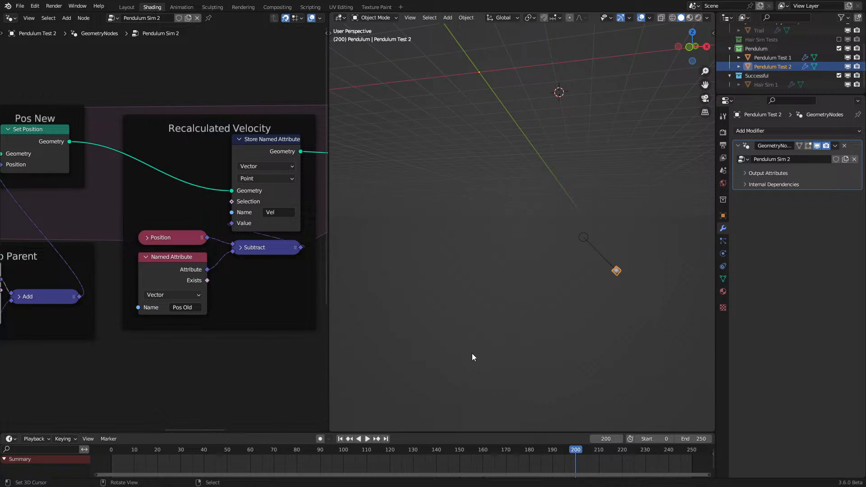
key("Right")
key("Right")
key("Right")
key("Right")
key("Right")
key("shift+Left")
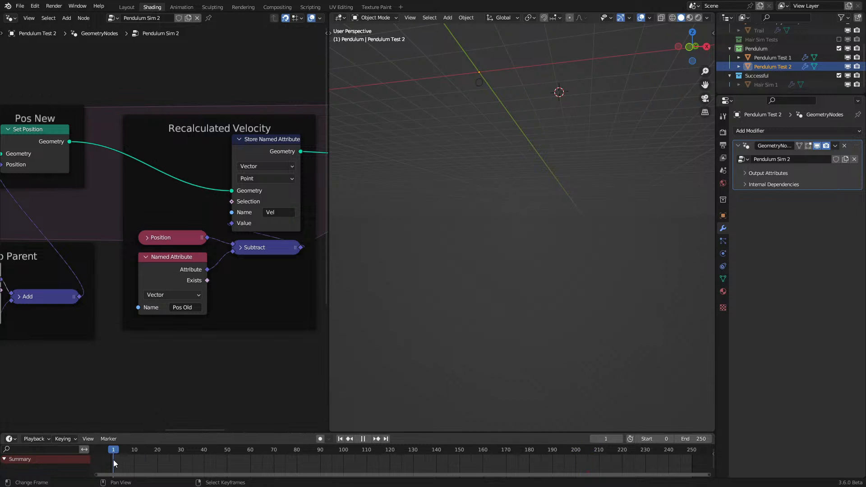
Step: Replay the pendulum from the start of the timeline, observing its swing from several angles until frame 184
key("space")
middle_click_drag(467, 230, 524, 289)
left_click(116, 456)
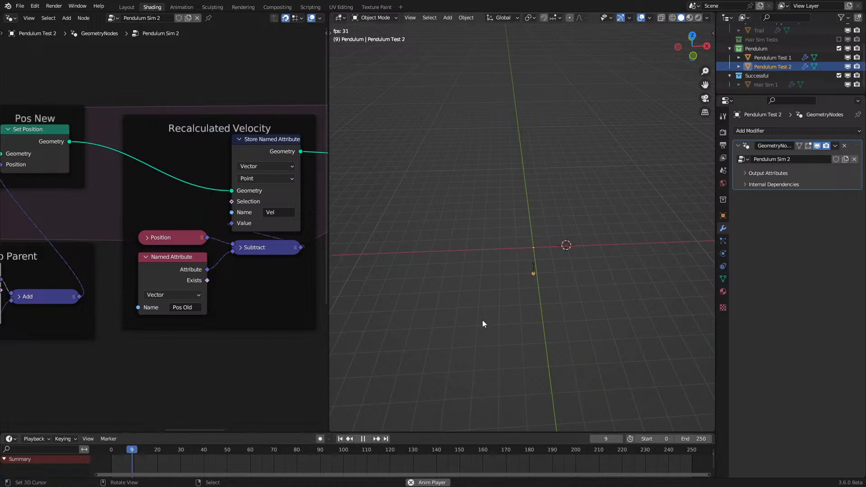
middle_click_drag(483, 320, 526, 256)
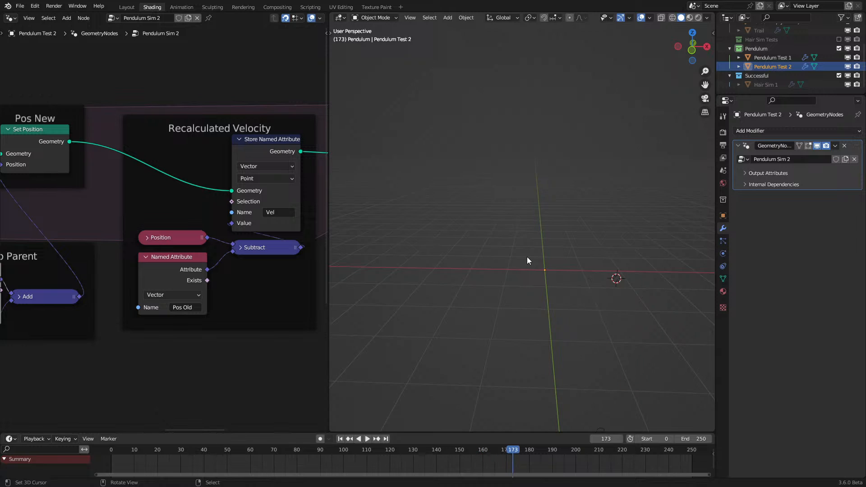
middle_click_drag(527, 256, 410, 361)
key("space")
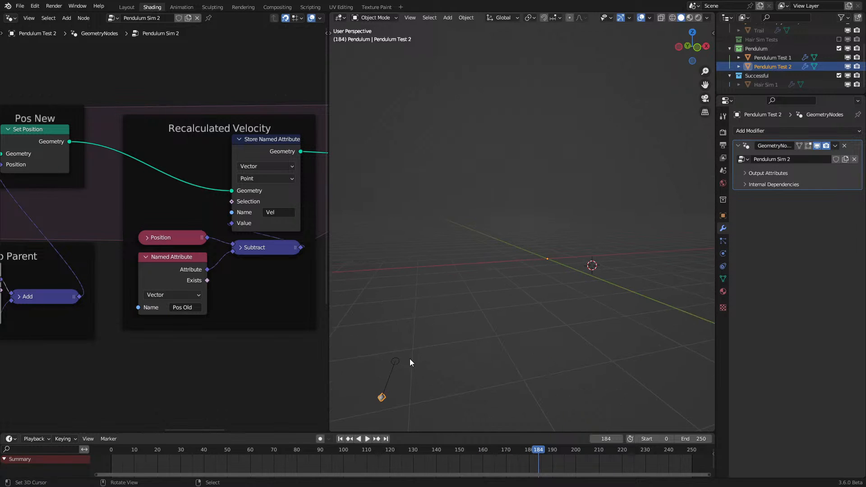
Step: Select the Offset Empty and replay its motion from the start, then select Pendulum Test 1 to see its nodes
left_click(402, 357)
left_click(101, 462)
key("space")
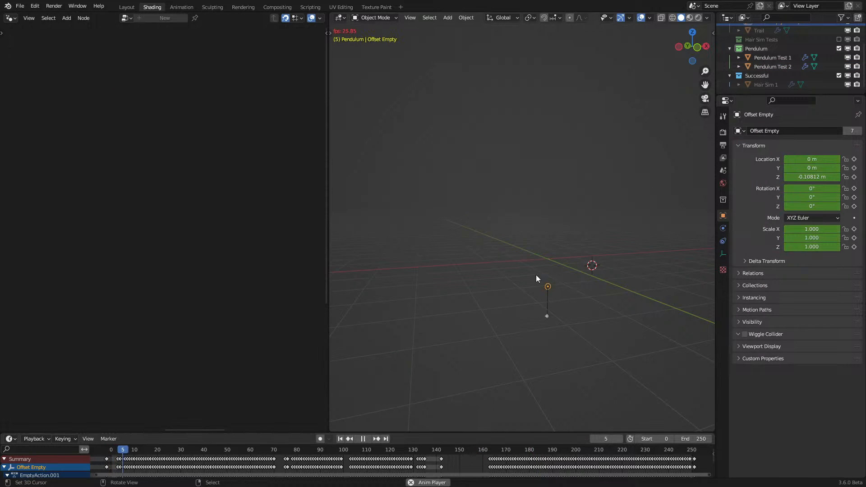
left_click(573, 315)
middle_click_drag(555, 305, 488, 283)
scroll(131, 299, "down", 3)
middle_click_drag(131, 298, 251, 298)
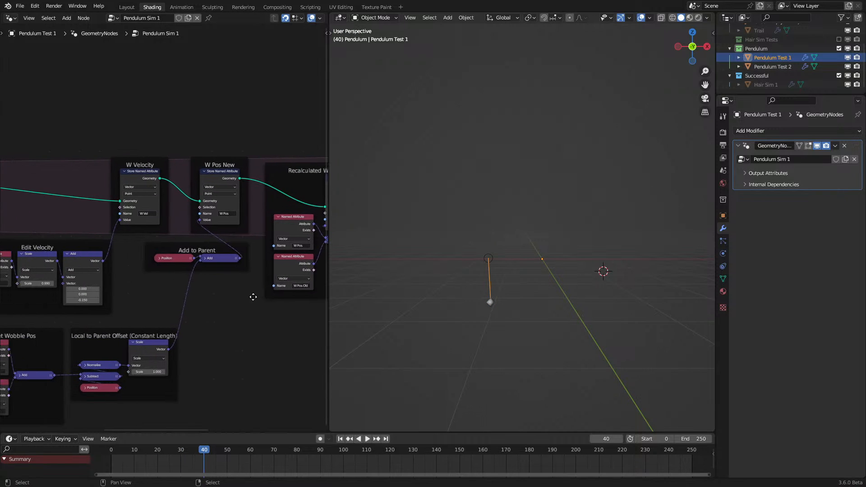
Step: Select Pendulum Test 2 again and review its full Pendulum Sim 2 node chain in a temporarily maximized editor
left_click(487, 308)
key("ctrl+space")
middle_click_drag(147, 344, 343, 300)
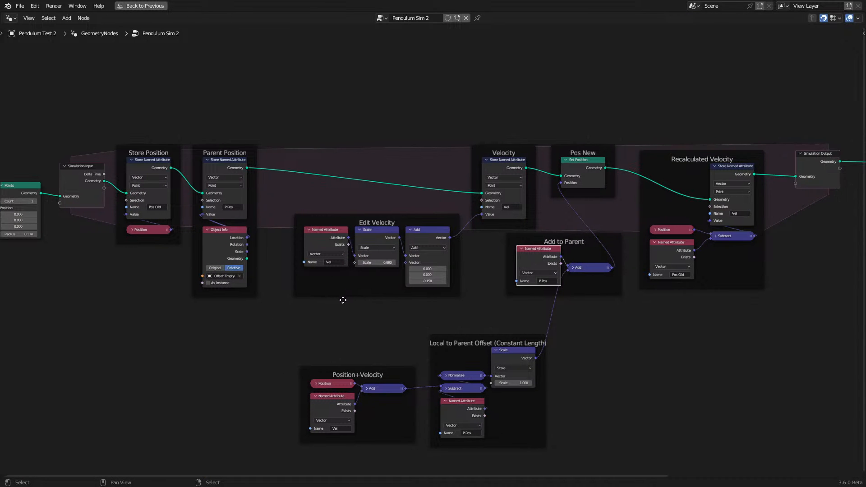
key("ctrl+space")
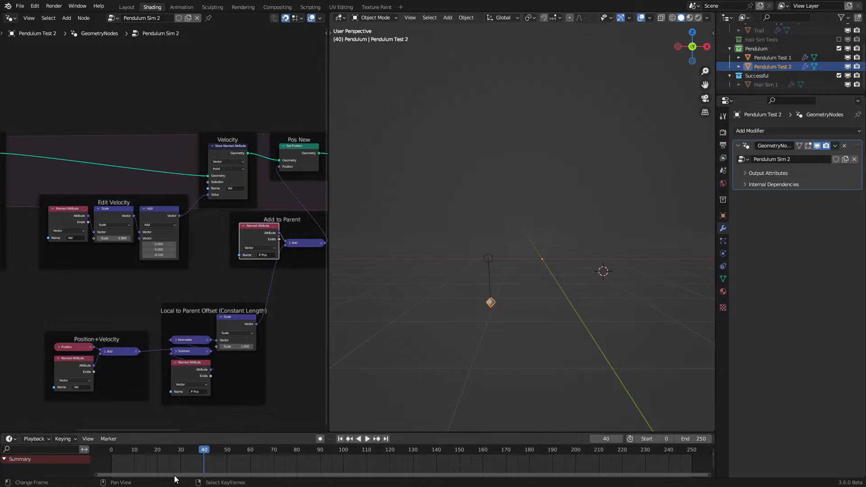
Step: Replay the Pendulum Test 2 simulation from the start of the timeline and pause it at frame 41
left_click(105, 456)
key("space")
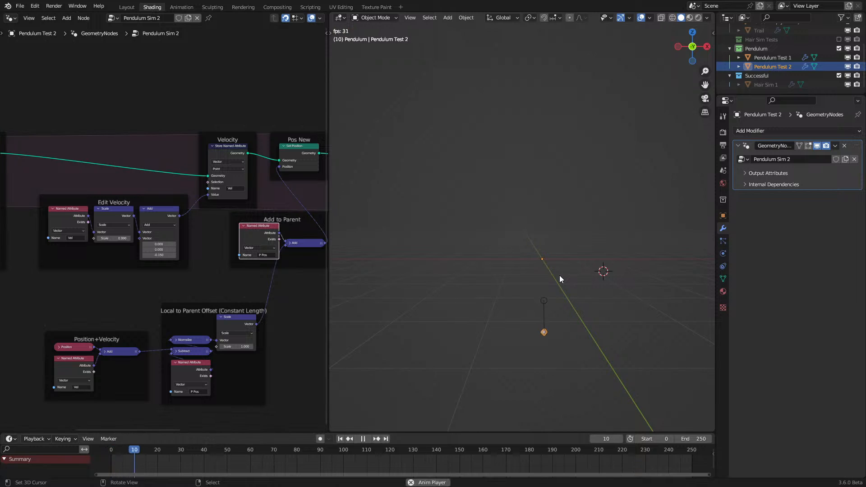
key("space")
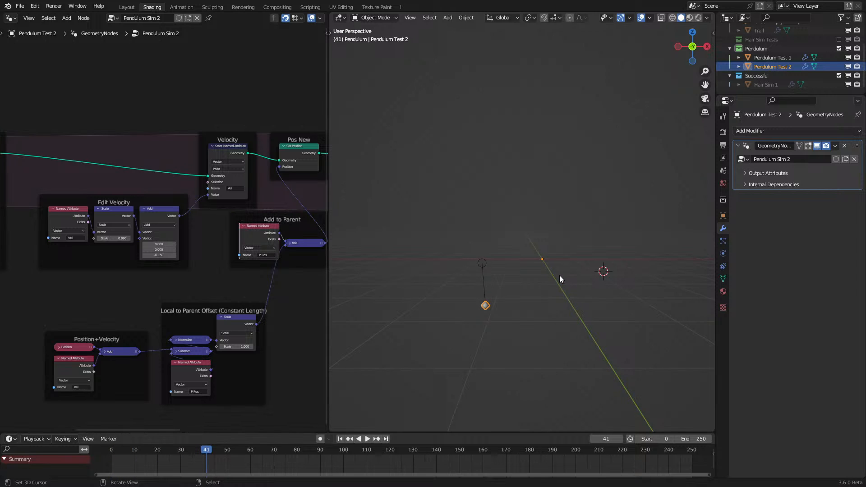
Step: Unhide the Hair Sim 1 strand, hide both pendulum test objects, and select the strand
left_click(523, 283)
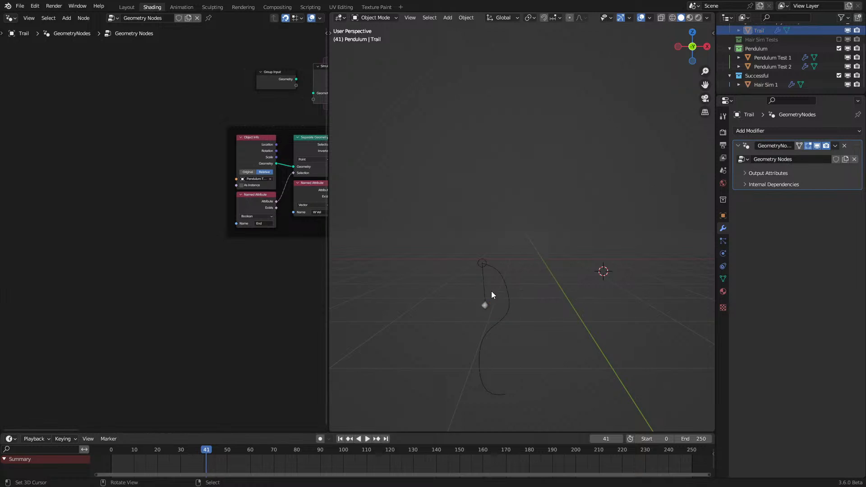
left_click(479, 286)
left_click(480, 286)
left_click(507, 287)
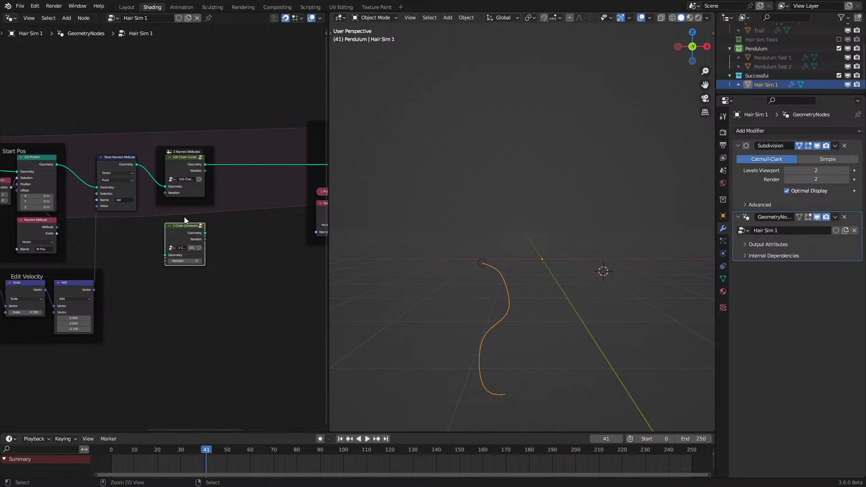
Step: Maximize the node editor and look over the Hair Sim 1 nodes from Original Curve Vectors to Edit Velocity
key("ctrl+space")
middle_click_drag(237, 243, 436, 264)
middle_click_drag(257, 259, 337, 259)
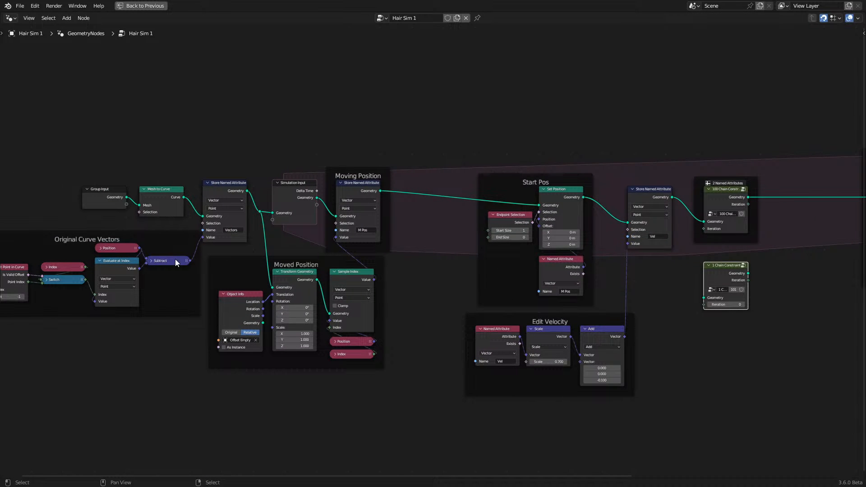
Step: Examine the Hair Sim 1 node chain from Moving Position through Start Pos to the Simulation Output
middle_click_drag(543, 299, 423, 292)
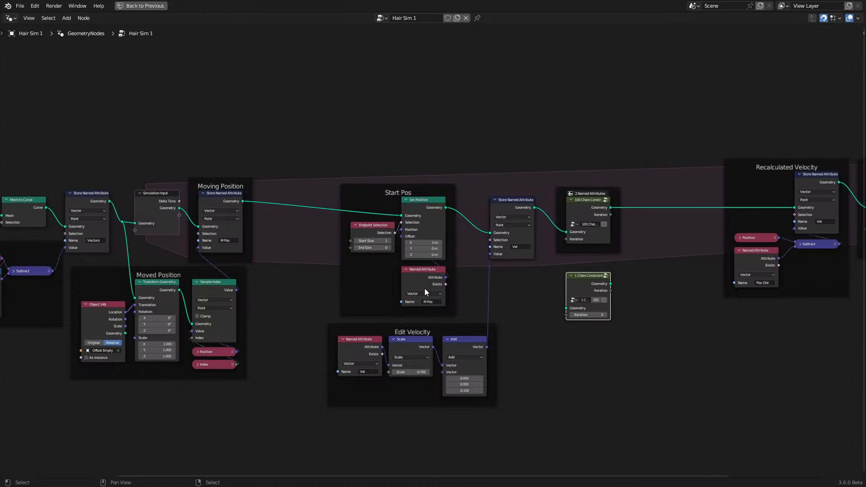
scroll(424, 289, "up", 2)
left_click(424, 289)
middle_click_drag(349, 288, 419, 270)
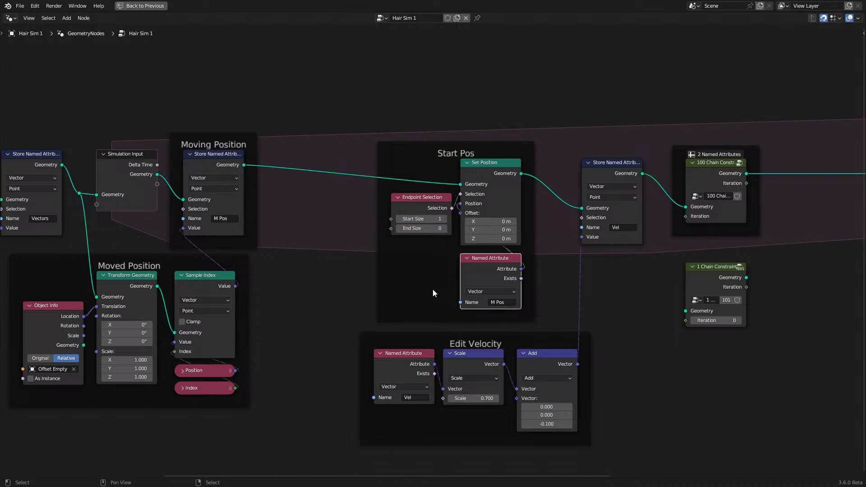
middle_click_drag(187, 208, 406, 219)
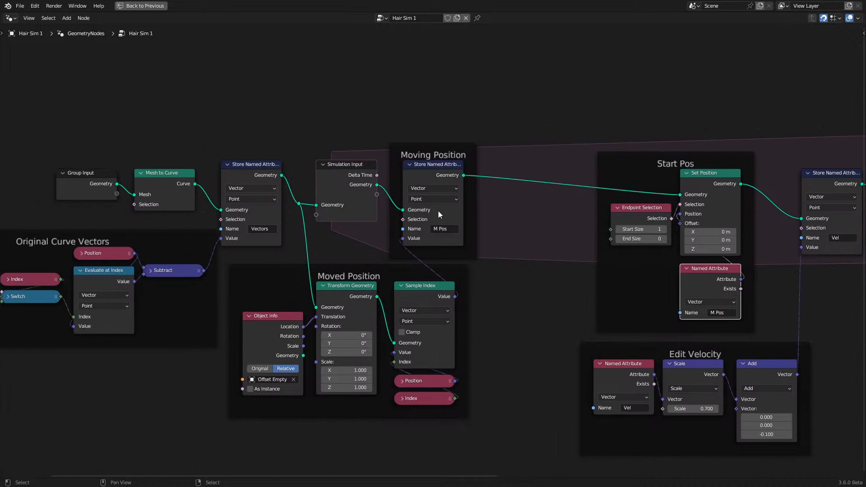
middle_click_drag(540, 220, 319, 250)
left_click_drag(434, 188, 354, 174)
scroll(491, 198, "down", 6)
middle_click_drag(527, 210, 332, 225)
scroll(496, 225, "up", 3)
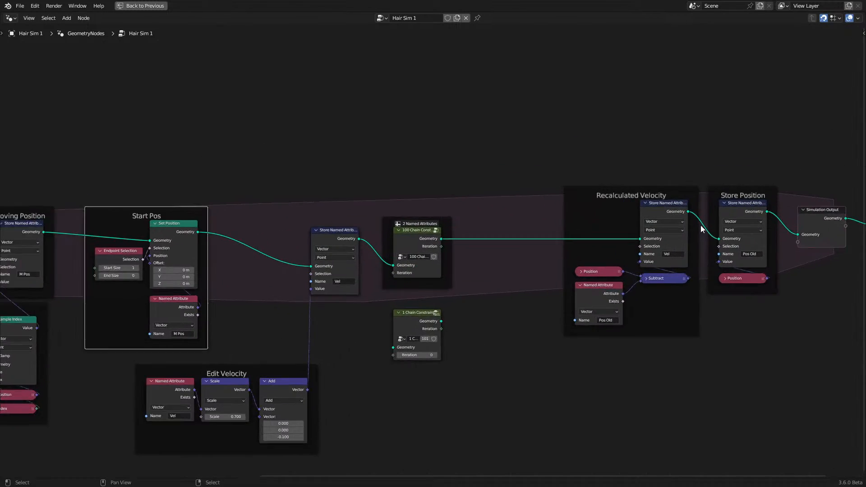
Step: Detach the Store Position frame from the chain and link Recalculated Velocity directly to the Simulation Output
middle_click_drag(689, 217, 514, 239)
left_click_drag(515, 236, 495, 127)
left_click(603, 279)
right_click_drag(501, 156, 434, 178, "ctrl")
scroll(435, 176, "down", 6)
middle_click_drag(455, 149, 570, 182)
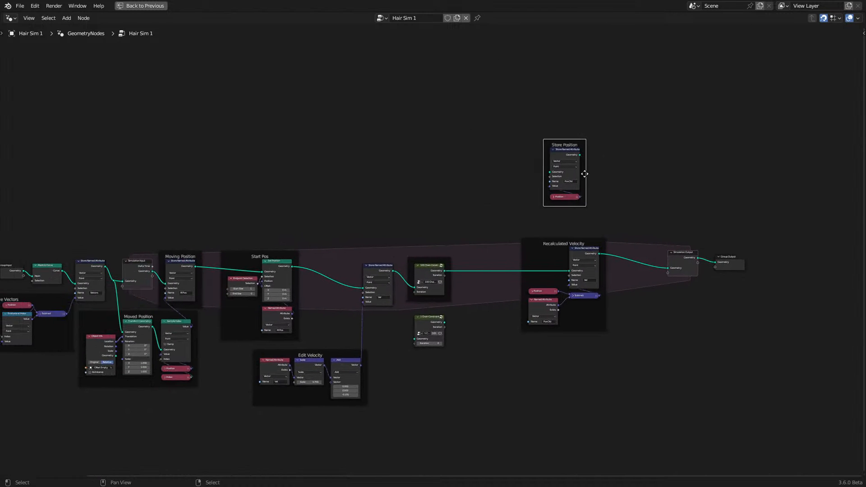
Step: Move the detached Store Position frame above the gap between the Moving Position and Start Pos frames
left_click_drag(583, 174, 263, 214)
left_click(257, 214)
scroll(255, 224, "down", 1)
key("g")
left_click(248, 196)
scroll(257, 241, "down", 4)
left_click(570, 289)
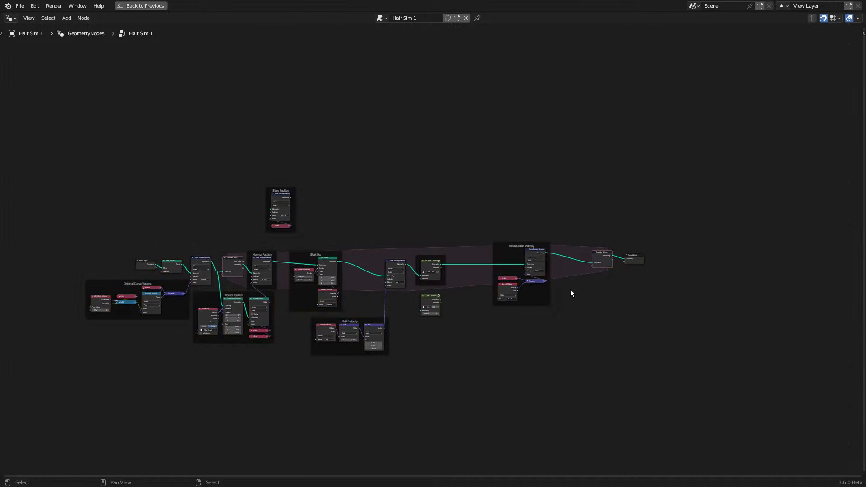
key("c")
mouse_move(603, 276)
left_mouse_down()
mouse_move(327, 318)
mouse_move(253, 355)
mouse_move(151, 303)
left_mouse_up()
right_click(161, 290)
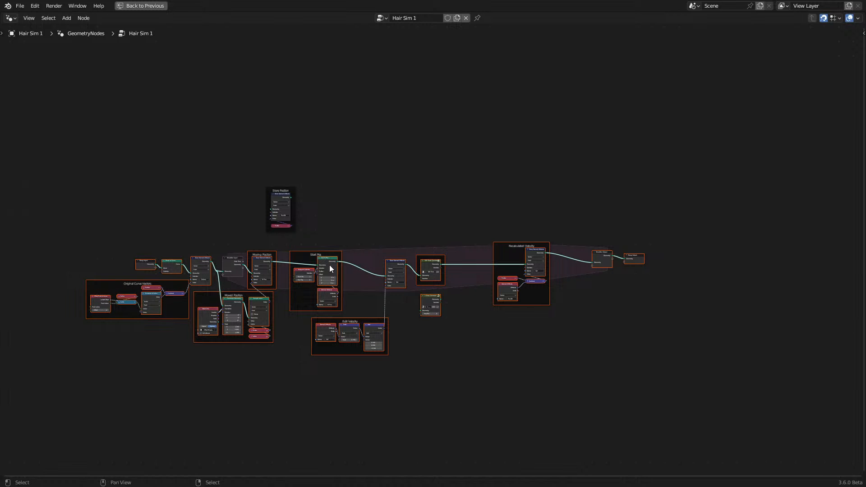
key("a")
key("a")
Step: Circle-select all nodes from Start Pos to Group Output and shift them right along X to make room after Moving Position
key("c")
mouse_move(379, 283)
left_mouse_down()
mouse_move(361, 299)
mouse_move(624, 289)
left_mouse_up()
right_click(624, 289)
key("g")
key("x")
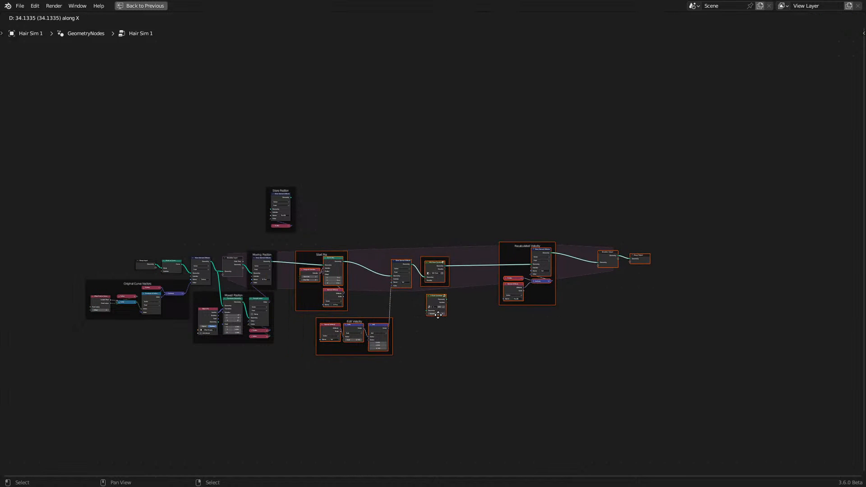
left_click(459, 310)
key("g")
key("x")
left_click(404, 290)
Step: Place the Store Position frame between Moving Position and Start Pos and wire its geometry input and output into the chain
scroll(277, 192, "up", 5)
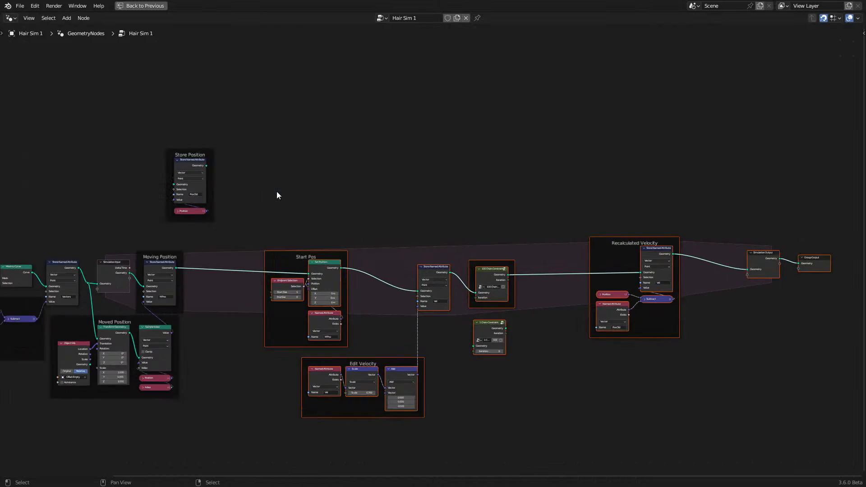
middle_click_drag(281, 198, 431, 204)
scroll(431, 207, "up", 2)
left_click_drag(282, 185, 318, 350)
left_click_drag(227, 287, 261, 315)
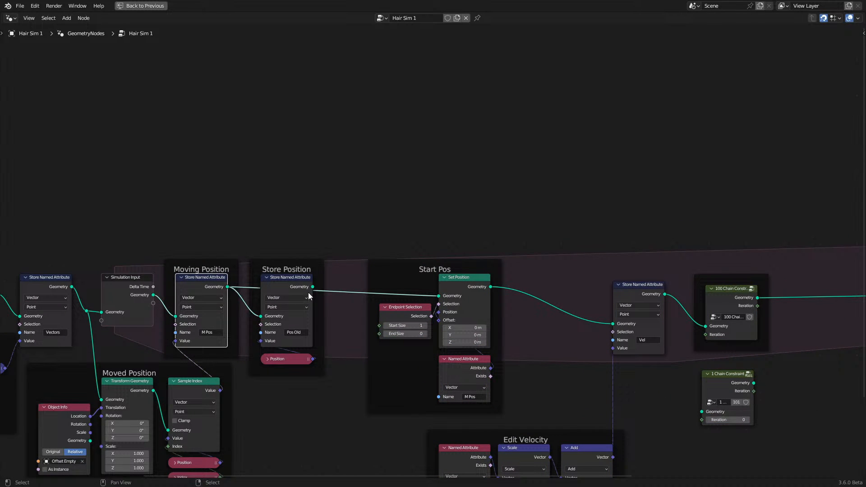
left_click_drag(312, 287, 447, 295)
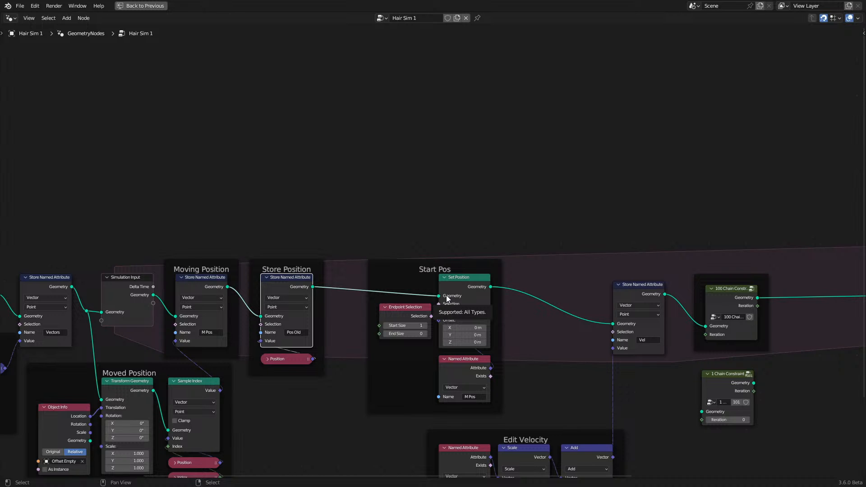
Step: Shift the Edit Velocity frame slightly left beneath the Start Pos frame
middle_click_drag(588, 323, 539, 284)
middle_click_drag(596, 300, 491, 246)
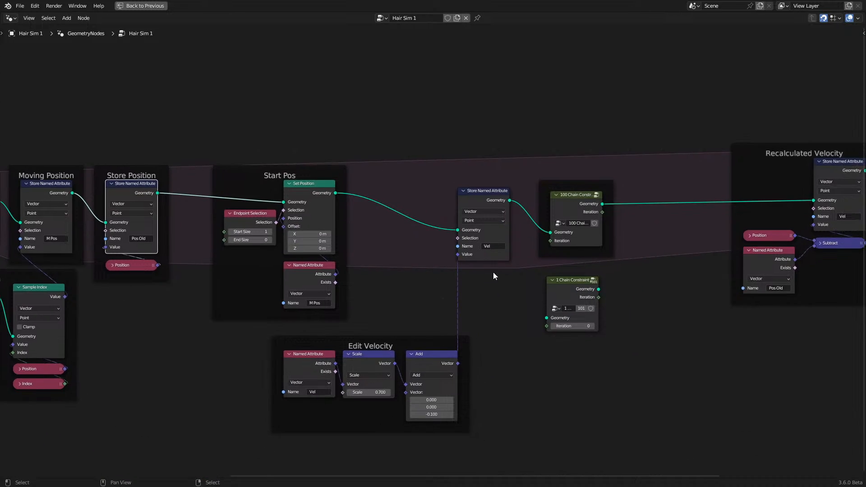
scroll(494, 272, "up", 2)
left_click(427, 348)
left_click_drag(418, 350, 448, 315)
right_click(448, 314)
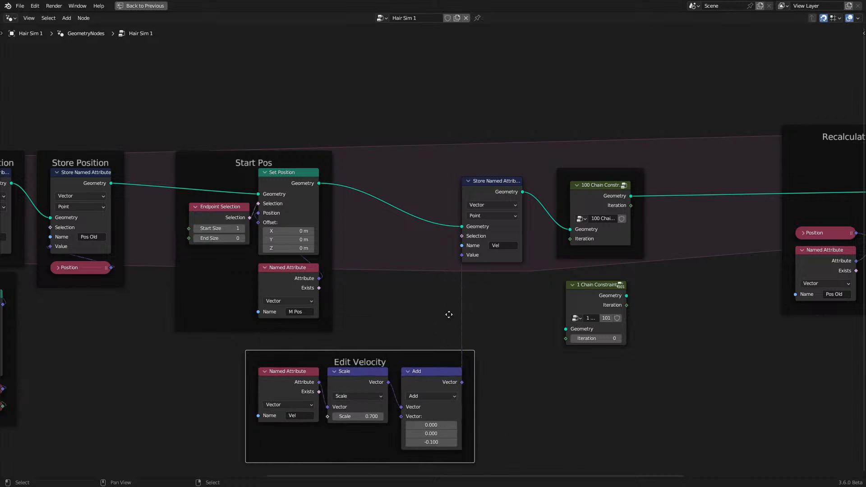
left_click_drag(436, 355, 409, 354)
middle_click_drag(396, 385, 399, 293)
Step: Open the 1 Chain Constraint group and look over its whole node layout
middle_click_drag(495, 251, 343, 334)
scroll(425, 308, "up", 2)
left_click(429, 313)
key("Tab")
scroll(429, 313, "down", 6)
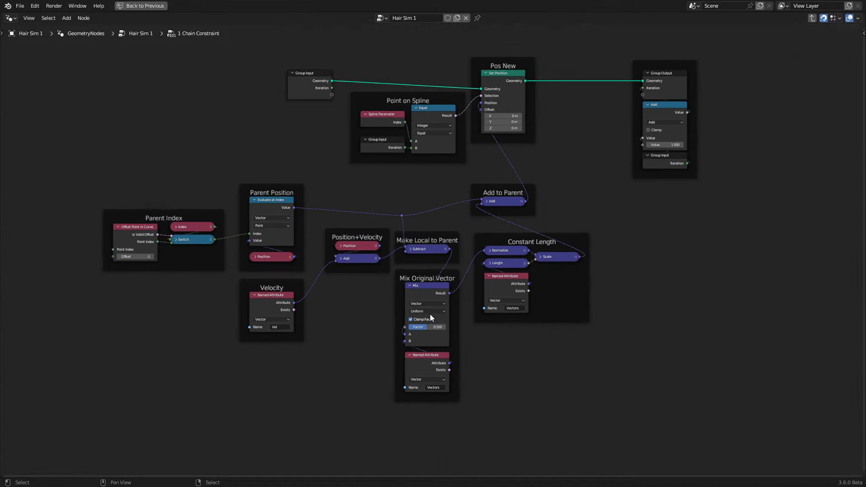
middle_click_drag(451, 269, 468, 346)
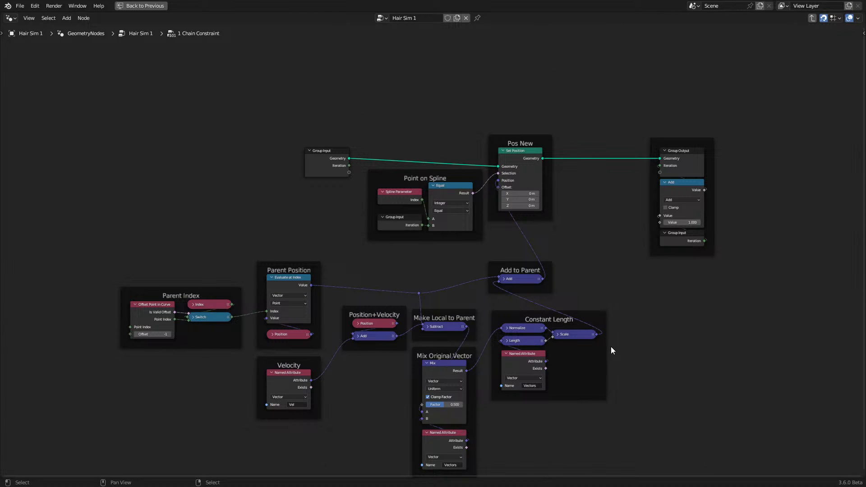
Step: Leave that group and open the 100 Chain Constraints group to view its four frames of 25 chained constraints
key("Tab")
scroll(460, 228, "up", 5)
left_click(463, 190)
key("Tab")
scroll(463, 189, "down", 2)
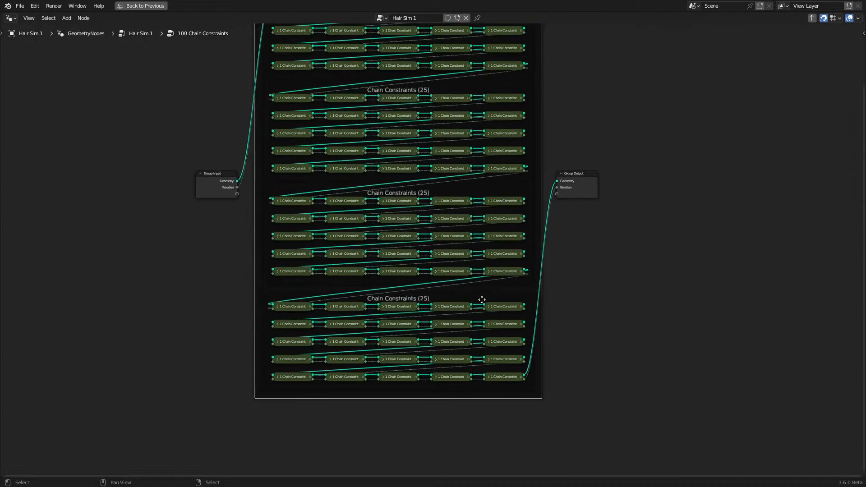
middle_click_drag(481, 301, 489, 340)
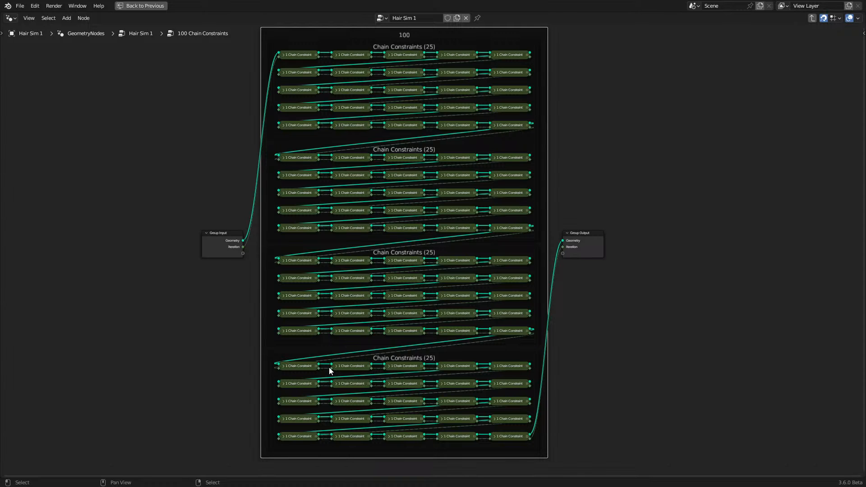
Step: Return to the 1 Chain Constraint group and examine how Point on Spline compares the spline index with the Iteration input
key("Tab")
scroll(383, 311, "up", 5)
key("Home")
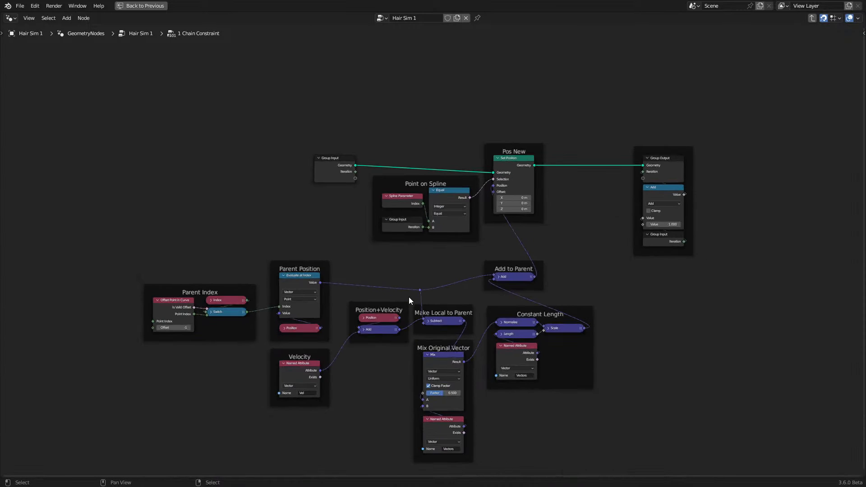
scroll(409, 297, "up", 2)
scroll(406, 235, "up", 4)
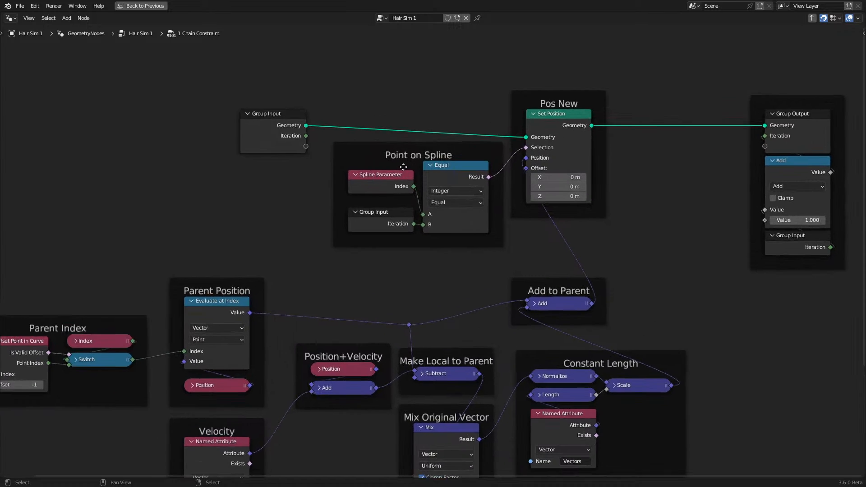
left_click_drag(372, 261, 335, 252)
left_click_drag(364, 293, 358, 299)
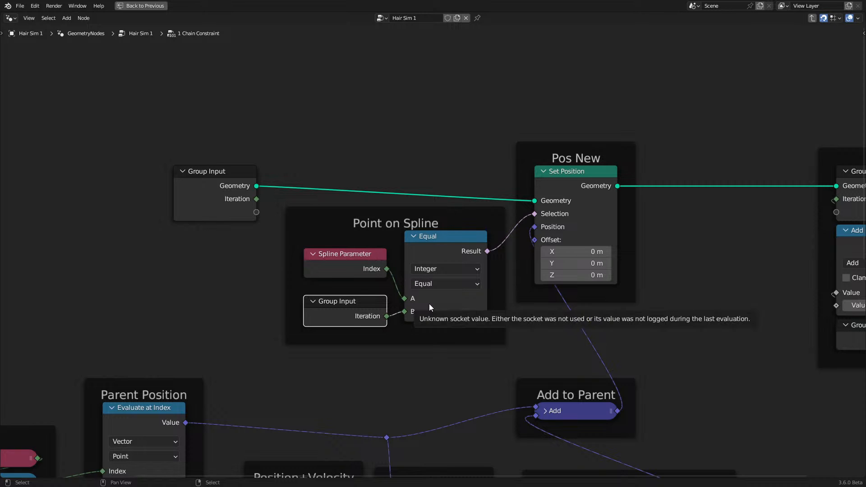
scroll(466, 265, "down", 1)
middle_click_drag(466, 266, 337, 268)
Step: Leave the group and try raising the 1 Chain Constraint node's Iteration value in single steps
key("Tab")
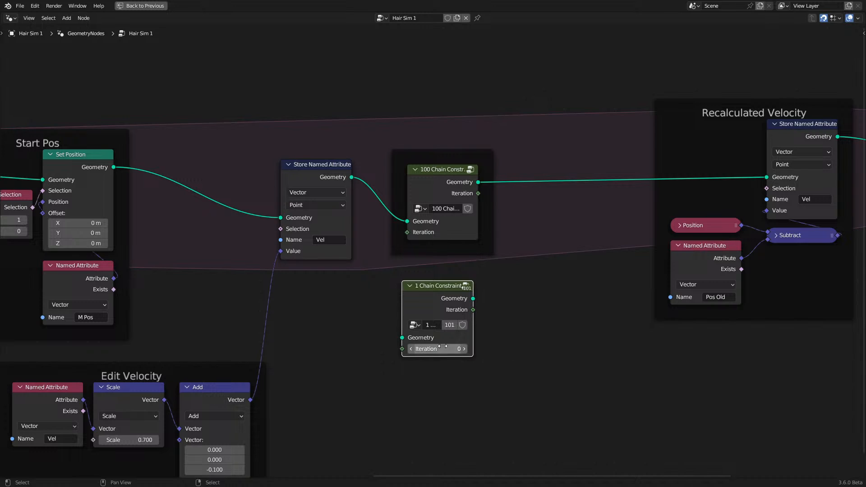
left_click(465, 350)
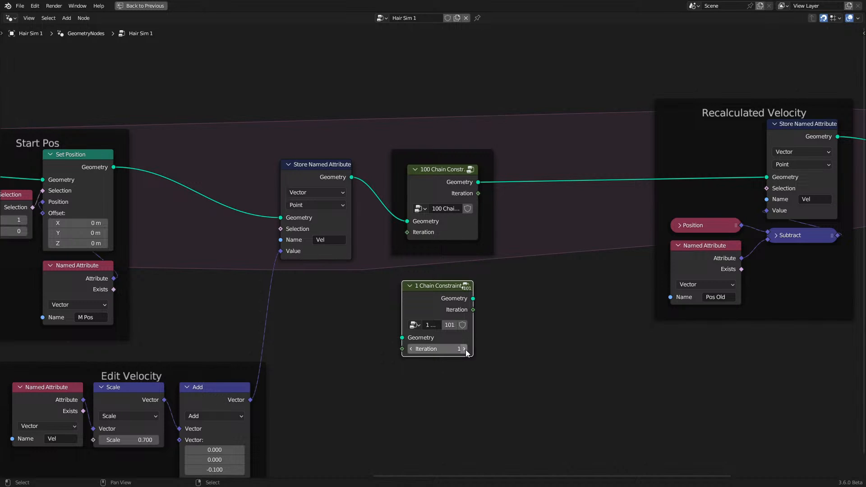
left_click(465, 350)
left_click(465, 350)
scroll(429, 304, "down", 2)
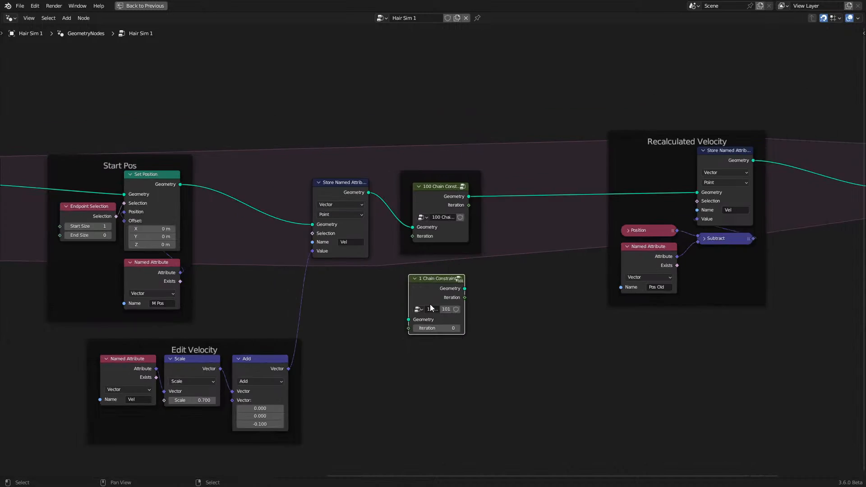
Step: Move the Recalculated Velocity frame closer to 100 Chain Constraints and bring the Simulation Output and Group Output nodes in beside it
middle_click_drag(580, 261, 410, 317)
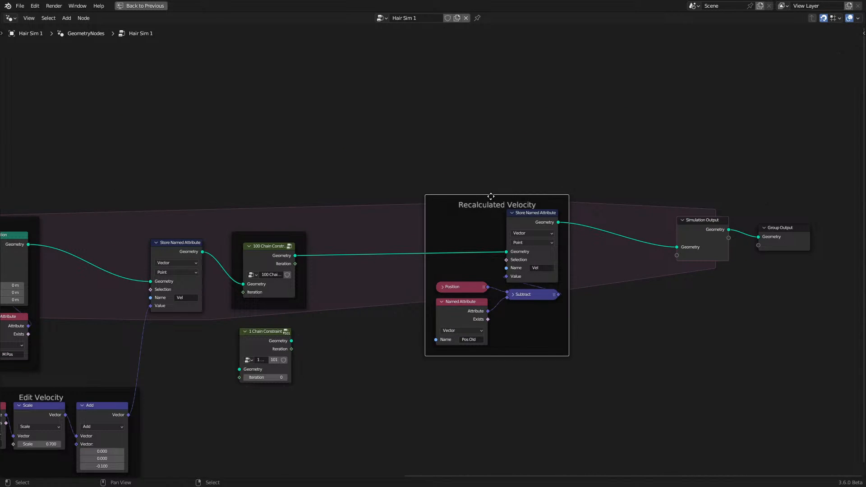
left_click_drag(489, 195, 432, 214)
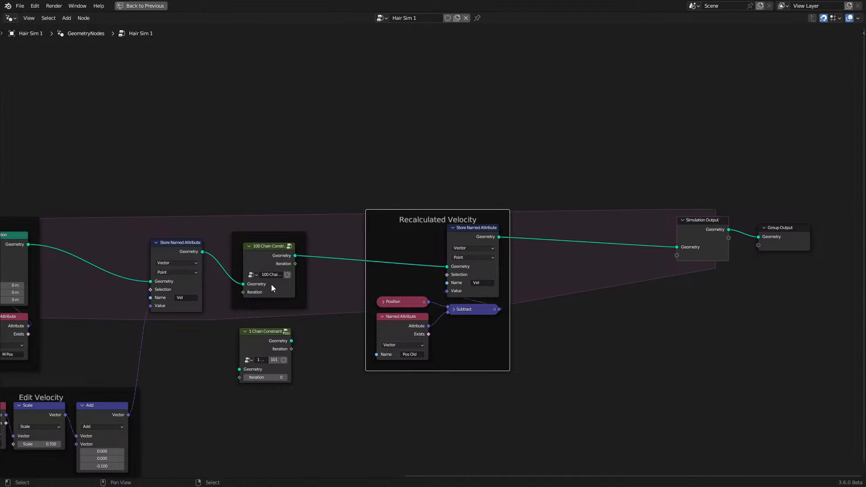
middle_click_drag(271, 284, 472, 250)
scroll(472, 250, "down", 2)
left_click_drag(606, 174, 757, 247)
key("g")
key("x")
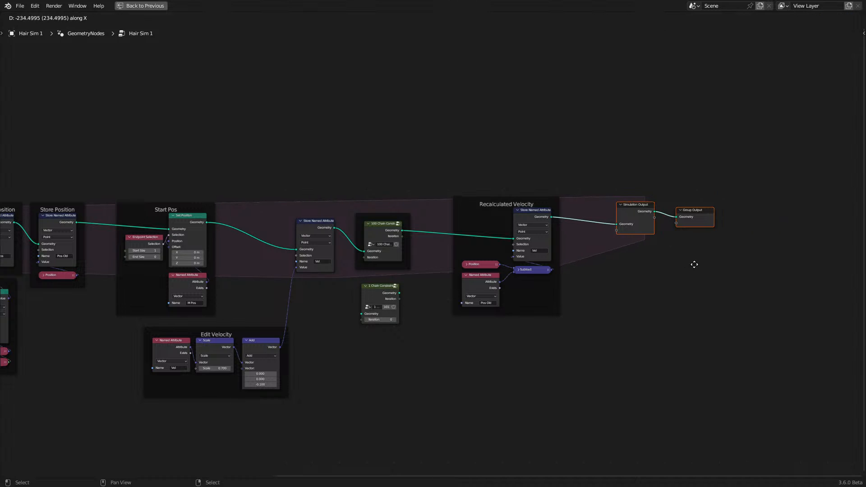
left_click(660, 270)
Step: Select all nodes from Group Input to Moving Position and shift them about 211 units left along X
middle_click_drag(271, 366, 409, 363)
middle_click_drag(236, 303, 445, 323)
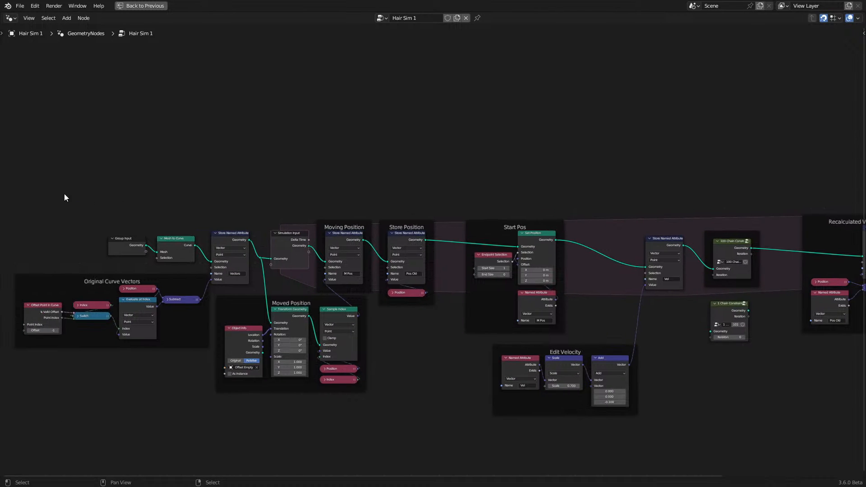
left_click_drag(64, 197, 356, 413)
key("g")
key("x")
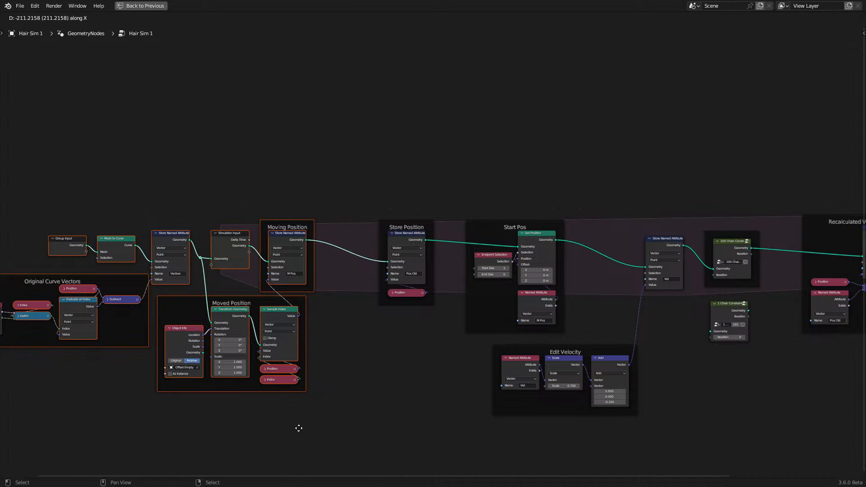
left_click(298, 428)
Step: Circle-select the Group Input, Mesh to Curve, Vectors attribute and Original Curve Vectors nodes and move them further left along X
middle_click_drag(404, 356, 348, 350)
scroll(365, 317, "down", 1)
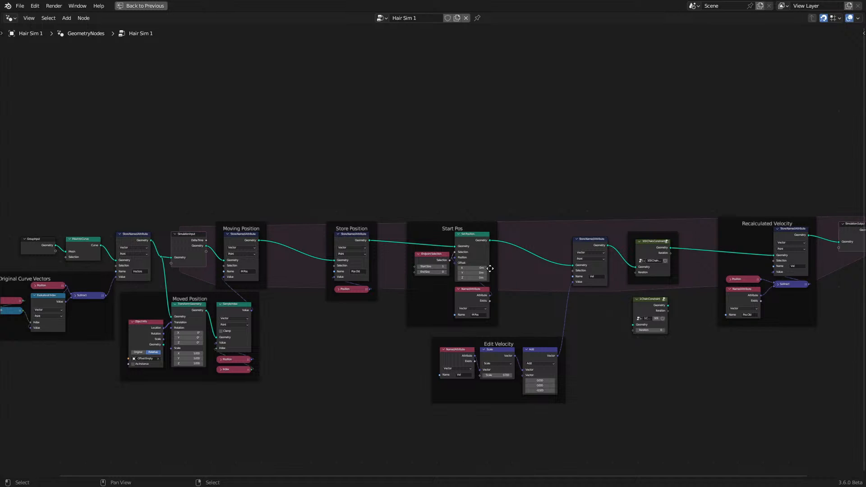
middle_click_drag(490, 268, 669, 282)
key("c")
mouse_move(260, 265)
left_mouse_down()
mouse_move(244, 263)
mouse_move(168, 306)
left_mouse_up()
right_click(151, 314)
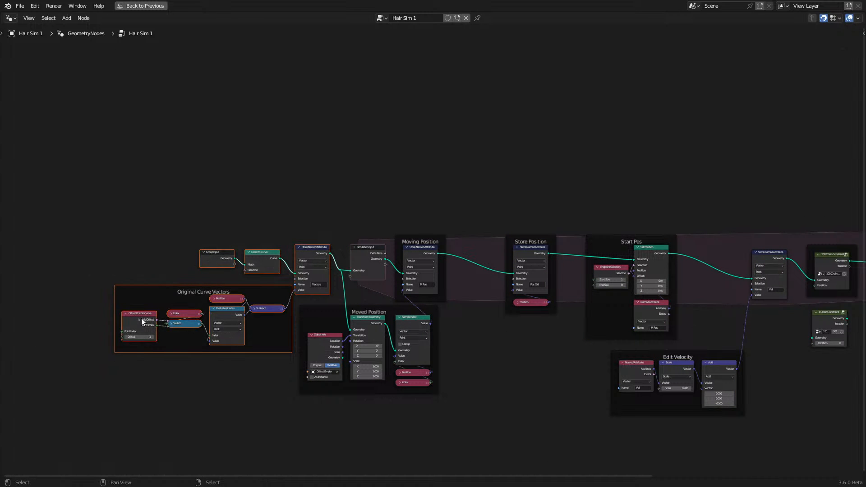
key("g")
key("x")
left_click(126, 360)
left_click(125, 360)
Step: Select the Store Named Attribute node for Vectors and follow the chain onward to the constraint groups
scroll(145, 356, "up", 6)
middle_click_drag(326, 282, 363, 231)
scroll(364, 231, "up", 2)
left_click(381, 260)
scroll(447, 272, "down", 6)
middle_click_drag(446, 272, 71, 288)
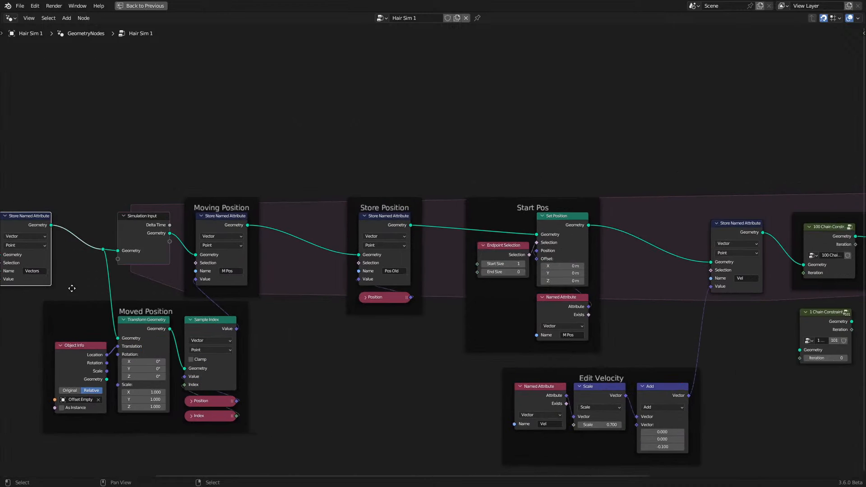
scroll(387, 245, "up", 1)
middle_click_drag(532, 255, 299, 247)
Step: Check the 100 Chain Constraints group, exit it, and open the 1 Chain Constraint group with all its nodes in view
left_click(626, 227)
key("Tab")
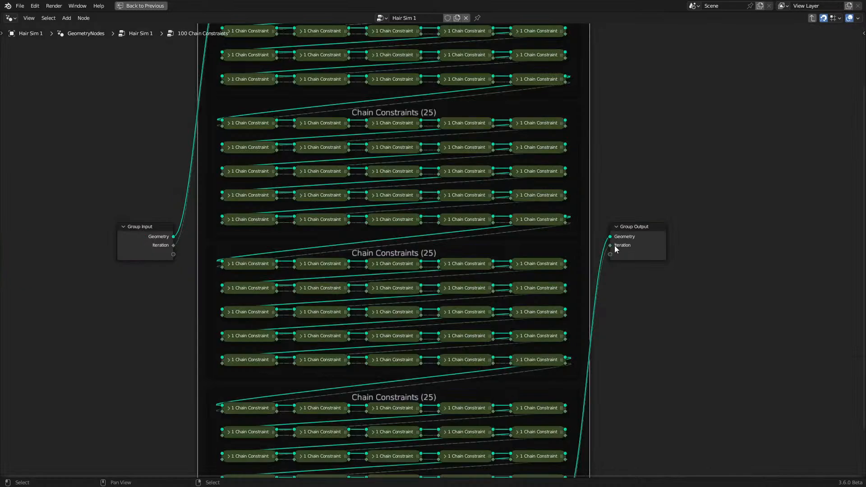
key("Tab")
left_click(589, 314)
key("Tab")
key("Home")
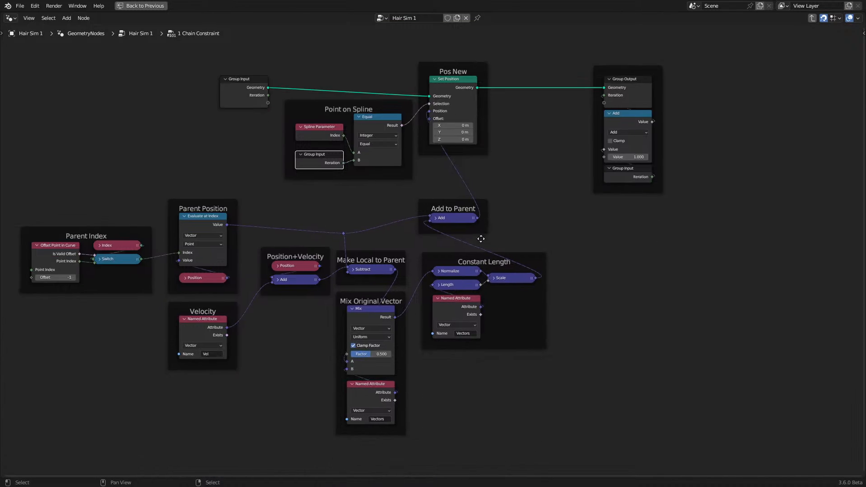
Step: Select the Vectors Named Attribute nodes in Constant Length and Mix Original Vector to inspect how each is used
scroll(480, 332, "up", 3)
left_click(476, 322)
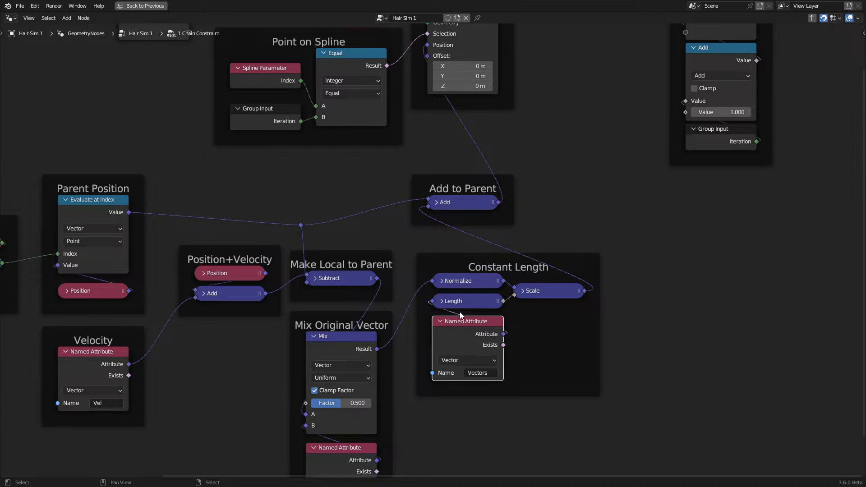
middle_click_drag(412, 373, 483, 270)
left_click(403, 359)
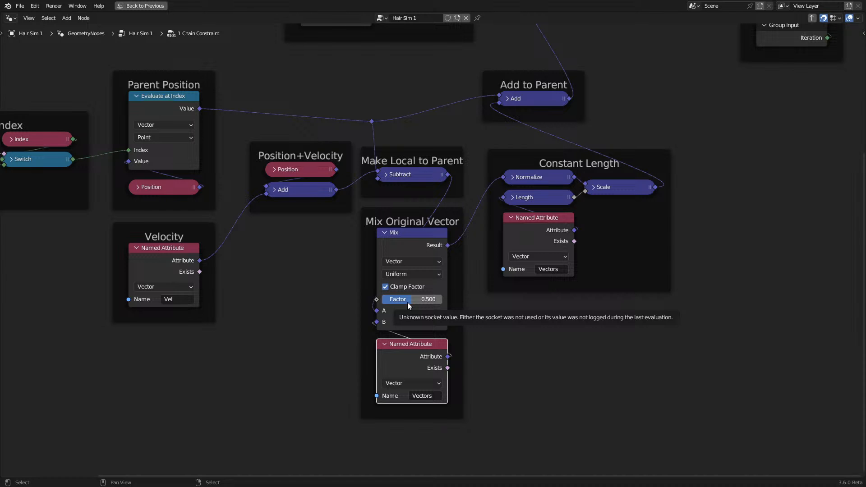
Step: Exit the constraint group, restore the full workspace layout, and play the Hair Sim 1 simulation from frame 0
key("Tab")
scroll(407, 302, "down", 2)
key("ctrl+space")
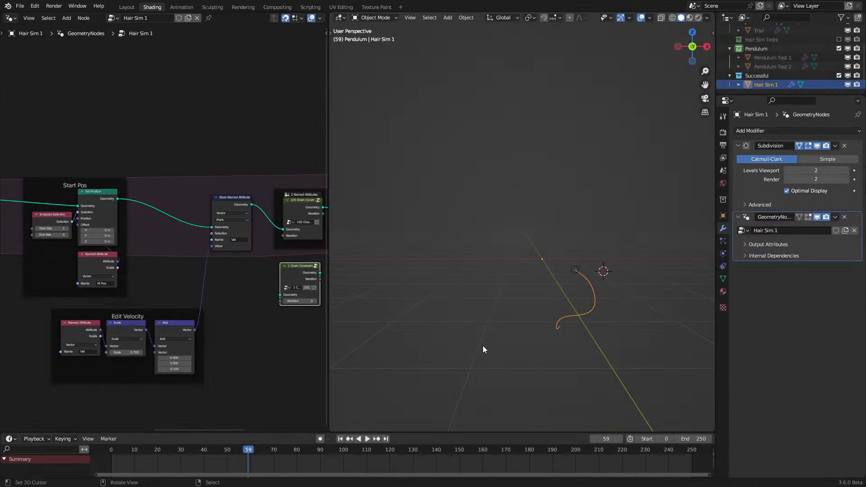
left_click(95, 467)
middle_click_drag(510, 323, 543, 269)
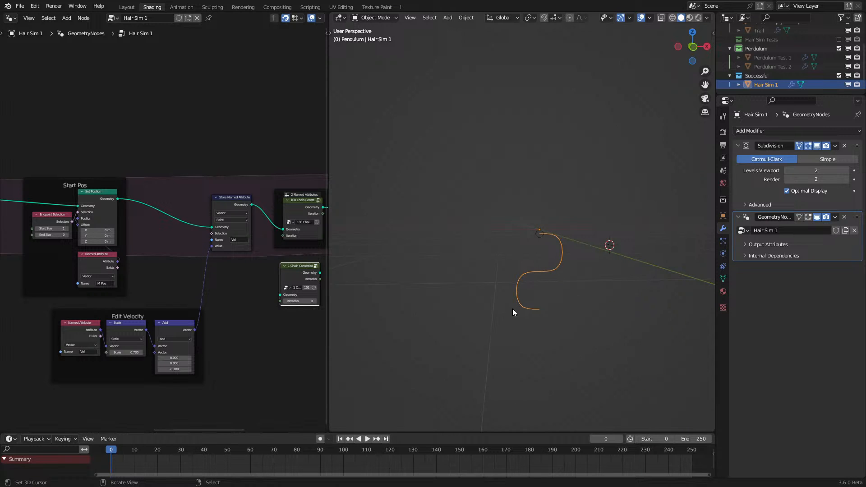
key("space")
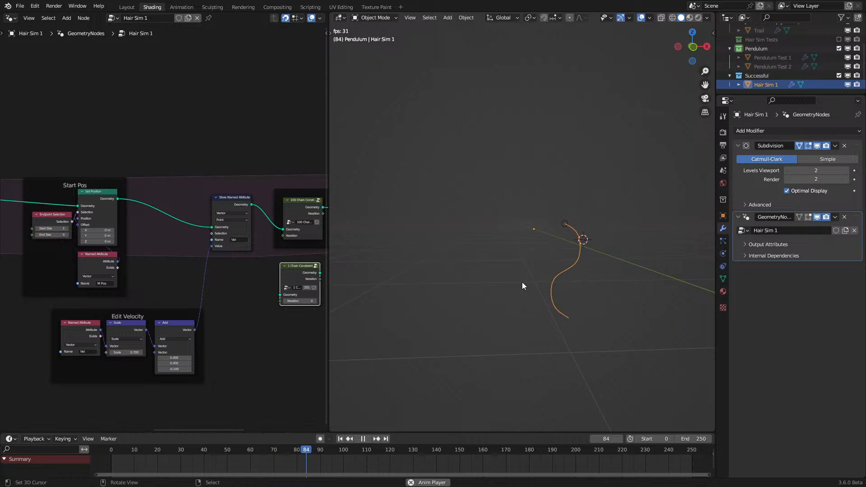
key("space")
Step: Open the 1 Chain Constraint group, set the Mix Original Vector factor to 0.800, and replay the simulation from the start
key("Tab")
scroll(156, 275, "up", 6)
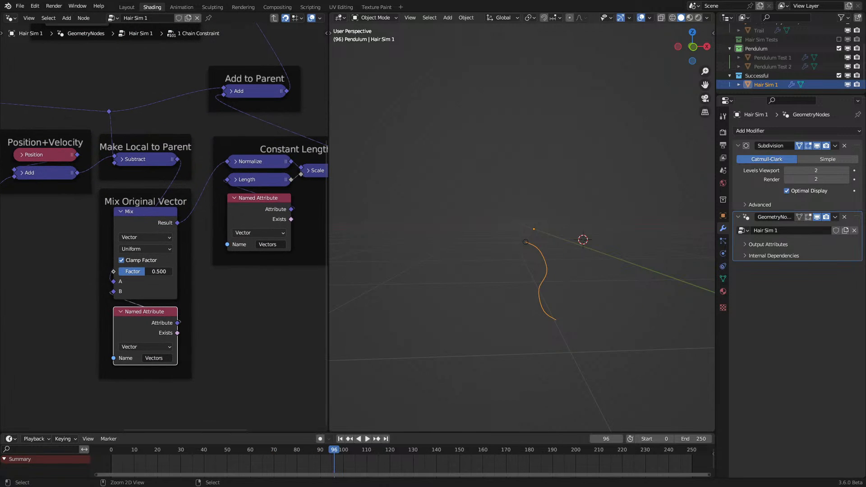
left_click_drag(155, 272, 172, 272, "ctrl")
key("space")
left_click(111, 451)
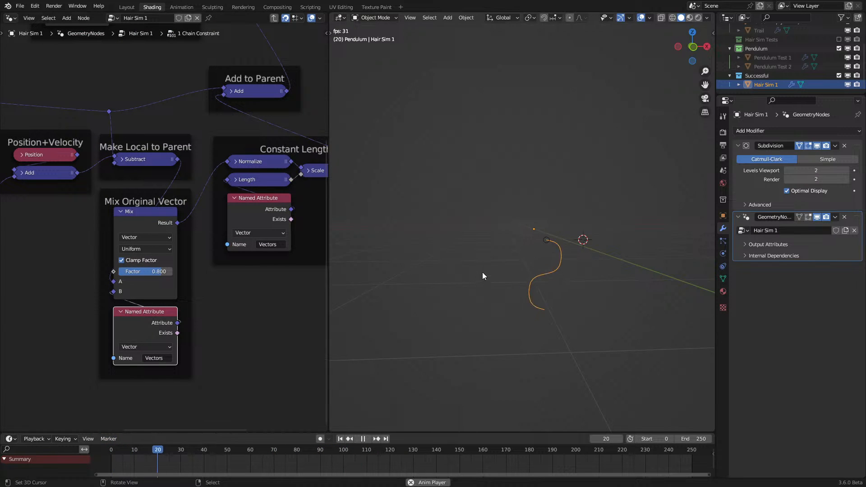
Step: Try the Mix Original Vector factor at 0.200 and at 0.000 while the simulation plays
left_click_drag(160, 273, 130, 273, "ctrl")
scroll(557, 272, "down", 3)
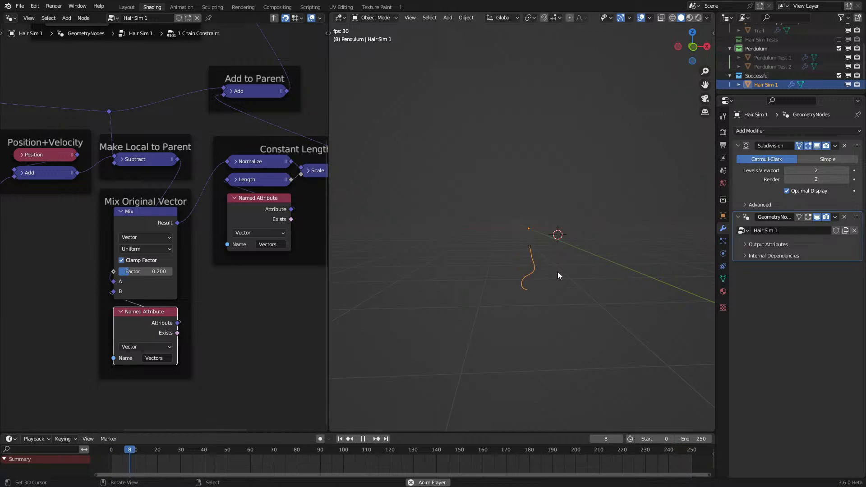
scroll(558, 273, "up", 1)
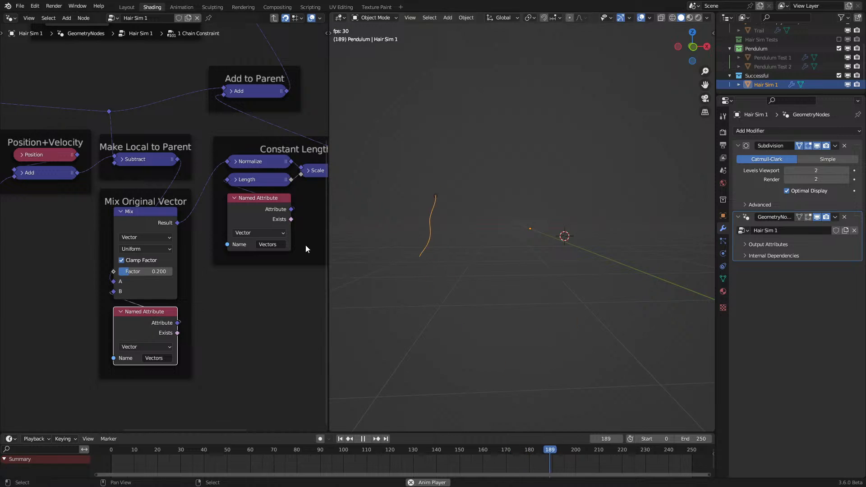
left_click_drag(153, 273, 140, 272, "ctrl")
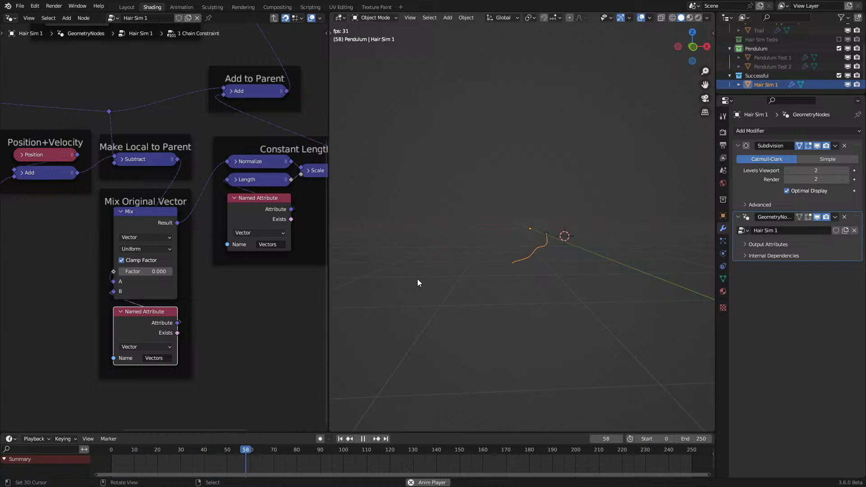
Step: Exit the constraint group, bring the Edit Velocity nodes into view, and replay the simulation
key("Tab")
middle_click_drag(163, 283, 104, 298)
scroll(104, 298, "up", 2)
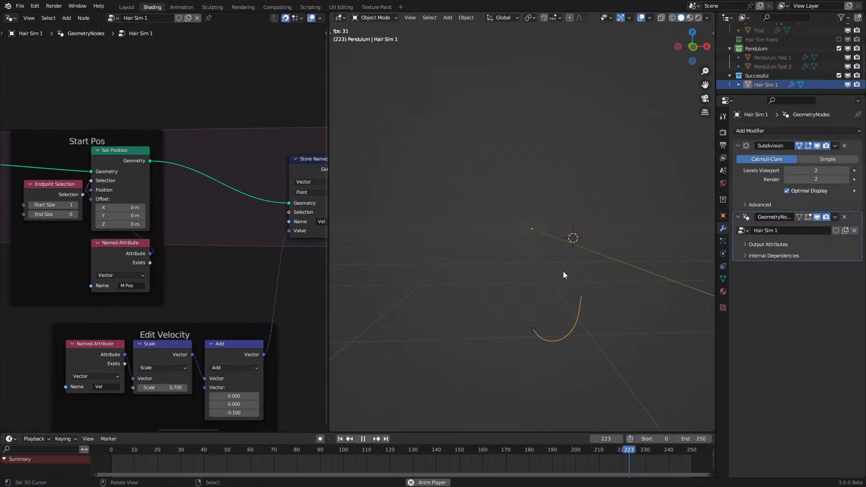
key("space")
middle_click_drag(163, 347, 240, 280)
key("space")
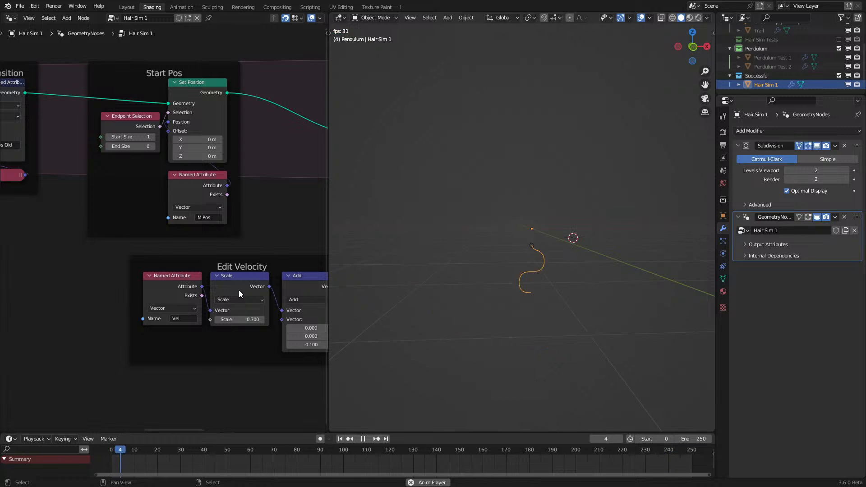
Step: Add a vector Blur Attribute node fed by the Vel attribute, connect its output to the Scale node, and play the simulation
left_click(175, 356)
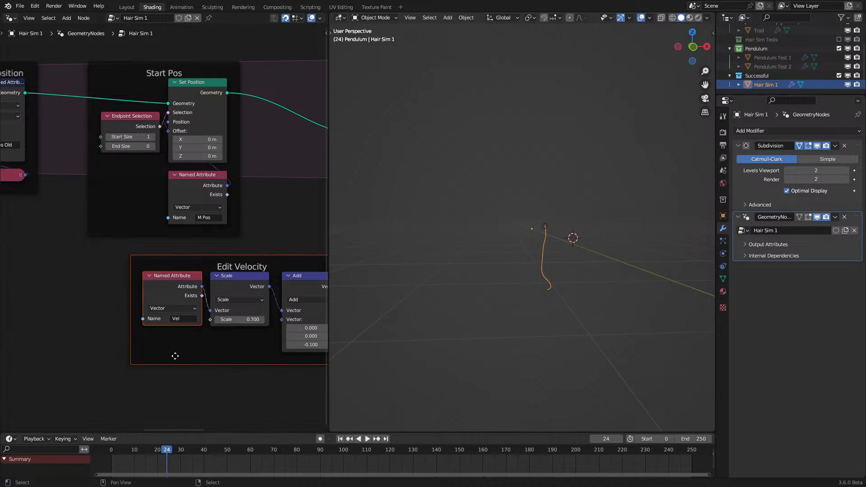
key("shift+a")
type("b")
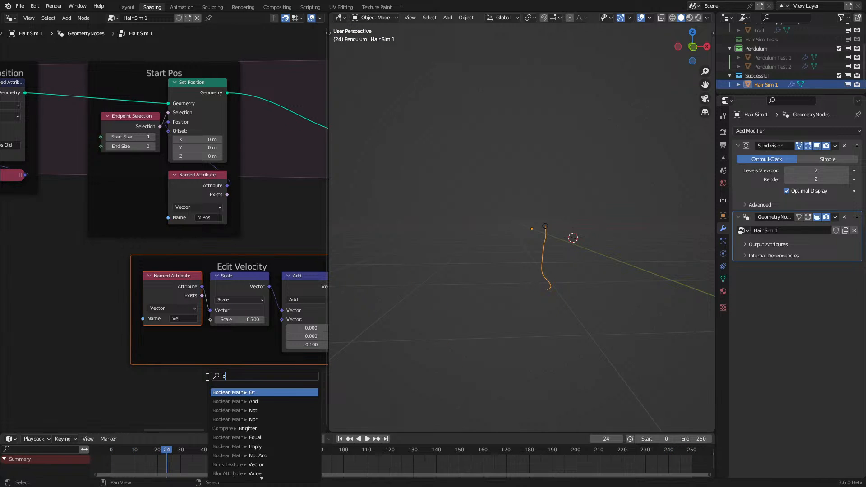
type("lur")
key("Return")
left_click(246, 365)
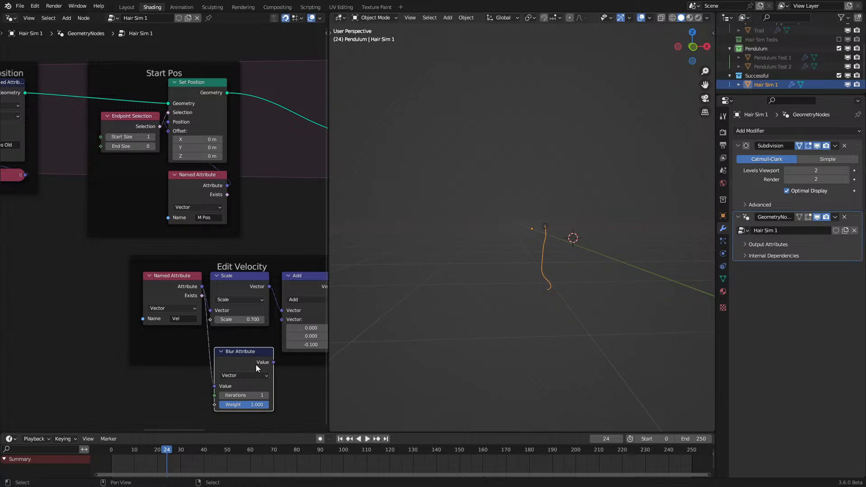
left_click_drag(274, 362, 210, 311)
key("space")
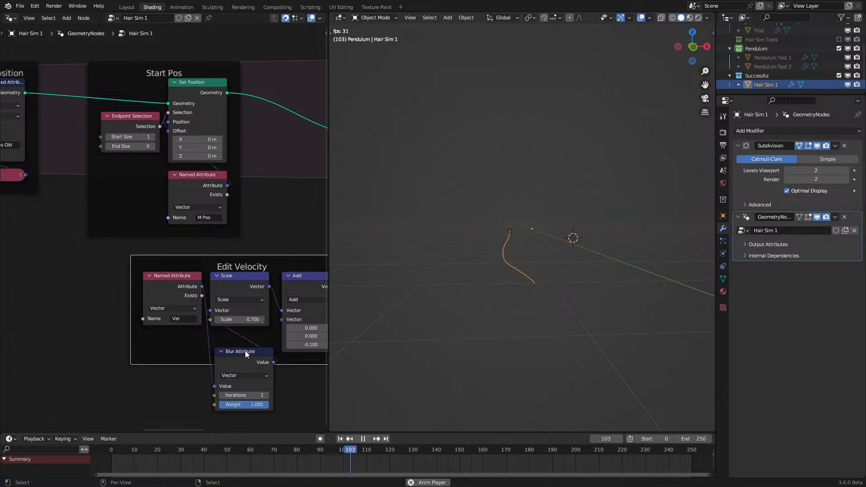
Step: Arrange the Edit Velocity nodes in one row, with Blur Attribute between the Vel Named Attribute and Scale
left_click_drag(197, 286, 108, 285)
left_click_drag(253, 363, 181, 287)
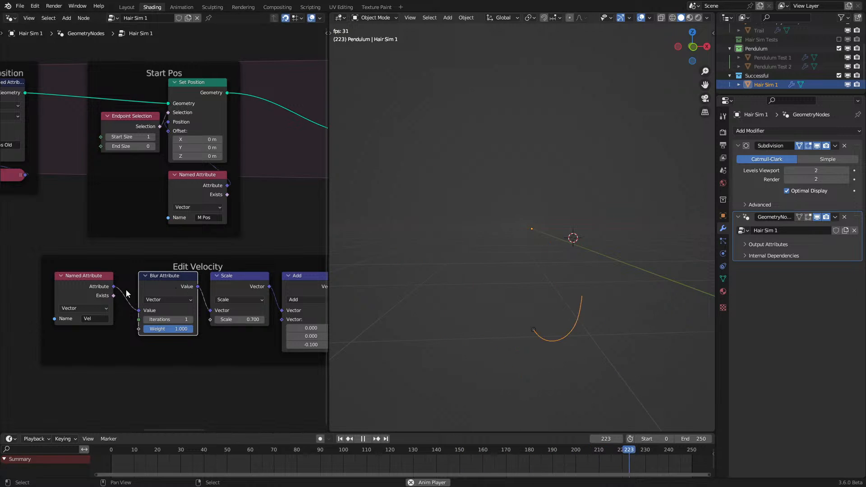
left_click_drag(85, 283, 101, 282)
left_click(232, 284)
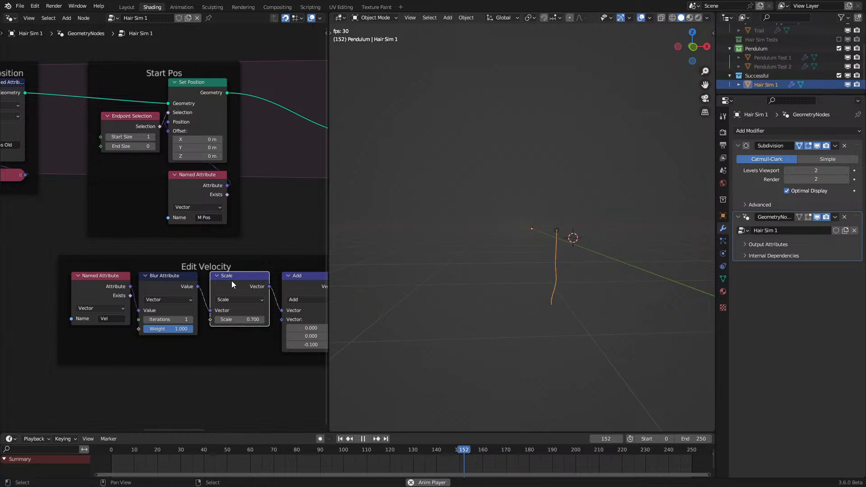
Step: Raise the Mix Original Vector factor inside the 1 Chain Constraint group, restart the simulation, and exit the group
middle_click_drag(247, 252, 141, 267)
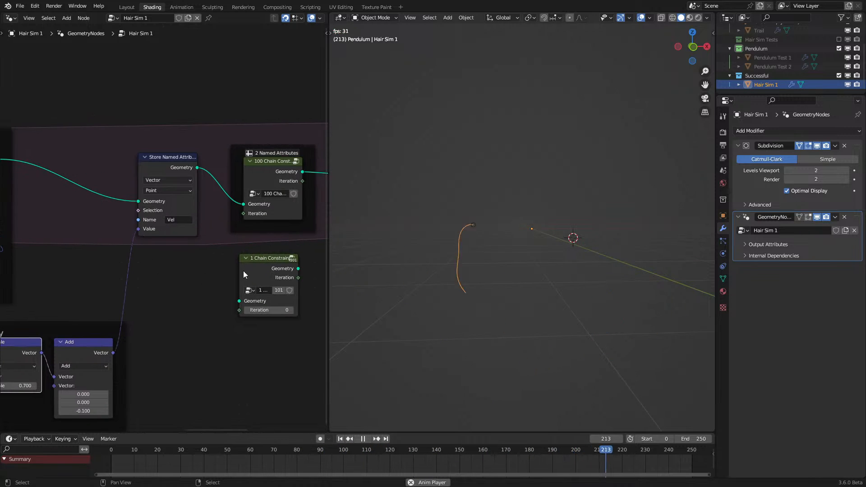
left_click(244, 272)
key("Tab")
left_click_drag(154, 269, 175, 269, "ctrl")
left_click(113, 453)
key("Tab")
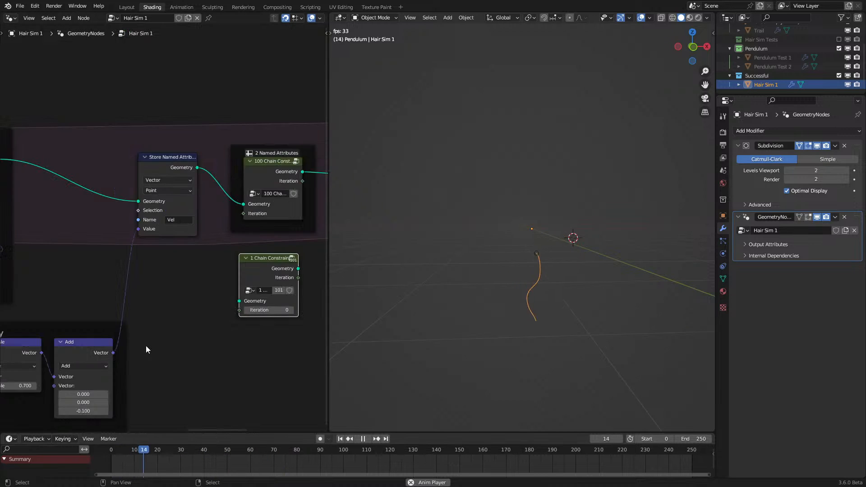
Step: Bring the Edit Velocity nodes back into view, stop the playback, and return to frame 0
middle_click_drag(90, 341, 324, 296)
scroll(324, 297, "up", 1)
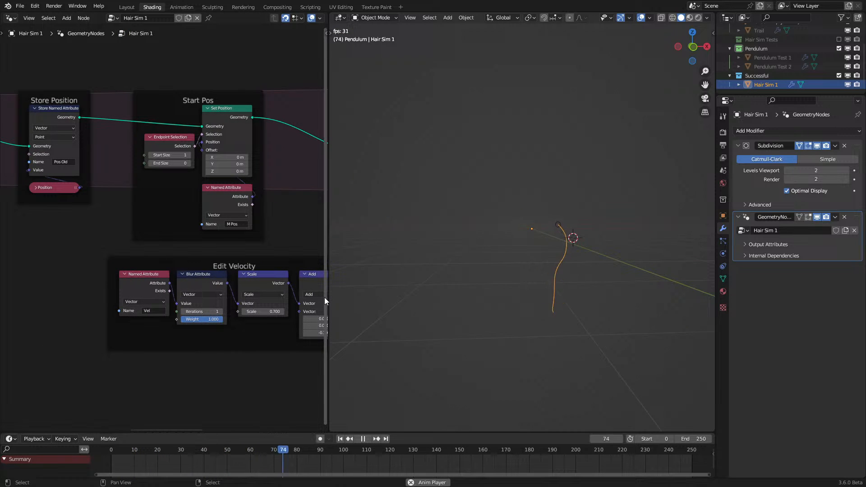
key("space")
left_click(104, 454)
scroll(226, 361, "down", 1)
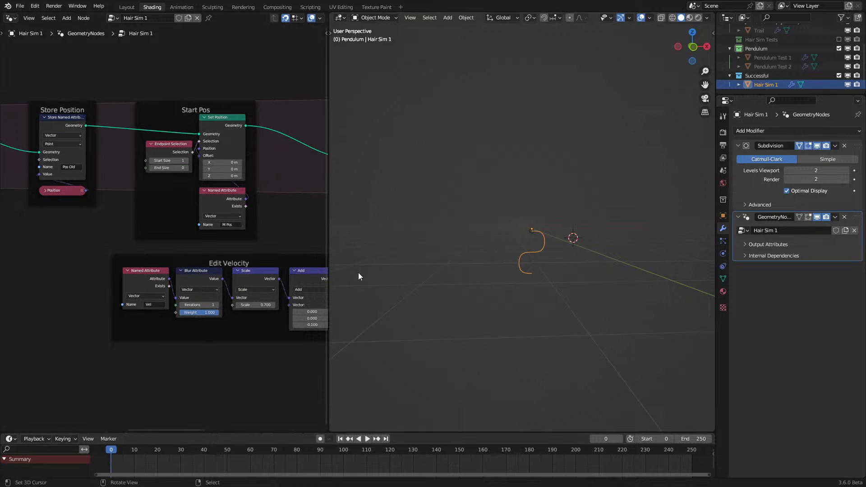
Step: Duplicate the strand's mesh three times around the original in Edit Mode and play the simulation on all the strands
key("Tab")
key("shift+d")
left_click(505, 262)
key("shift+d")
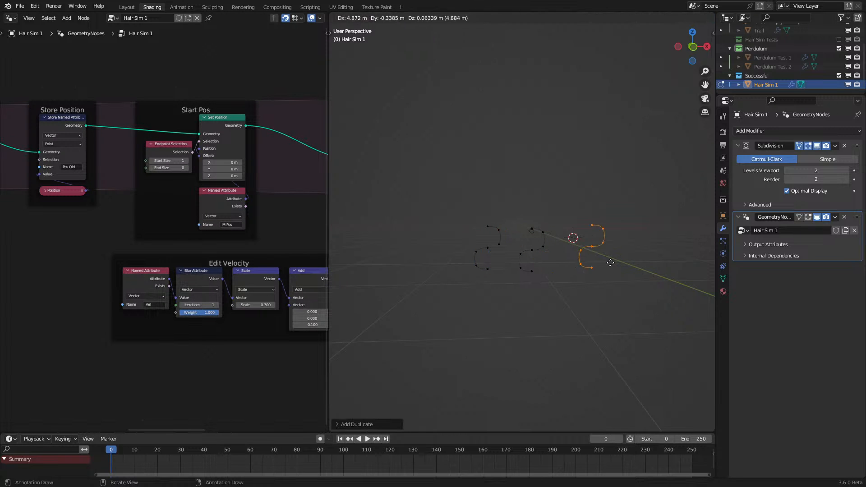
left_click(609, 261)
key("shift+d")
left_click(564, 224)
key("Tab")
key("space")
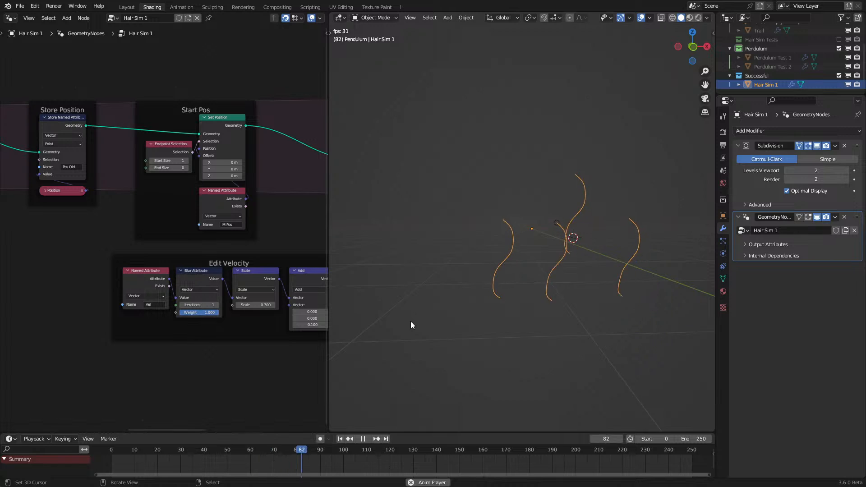
key("space")
Step: Select the three linked strand copies in Edit Mode and delete their vertices, keeping the original strand
key("Tab")
right_click(601, 230)
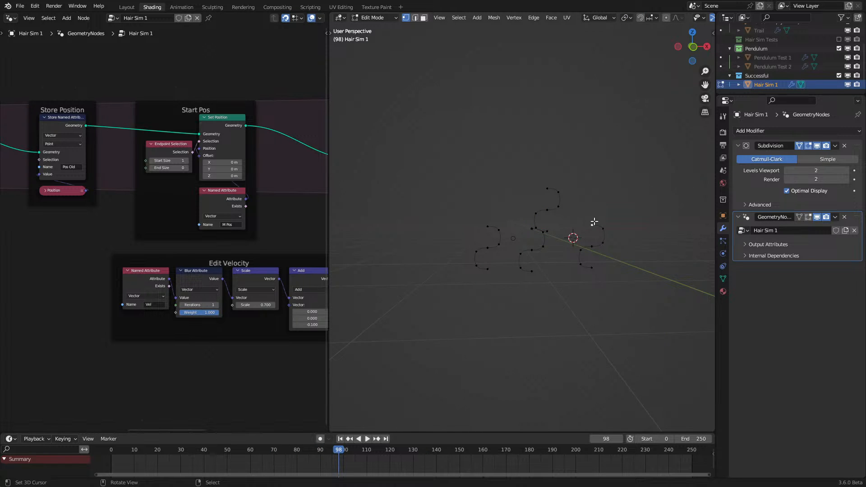
key("l")
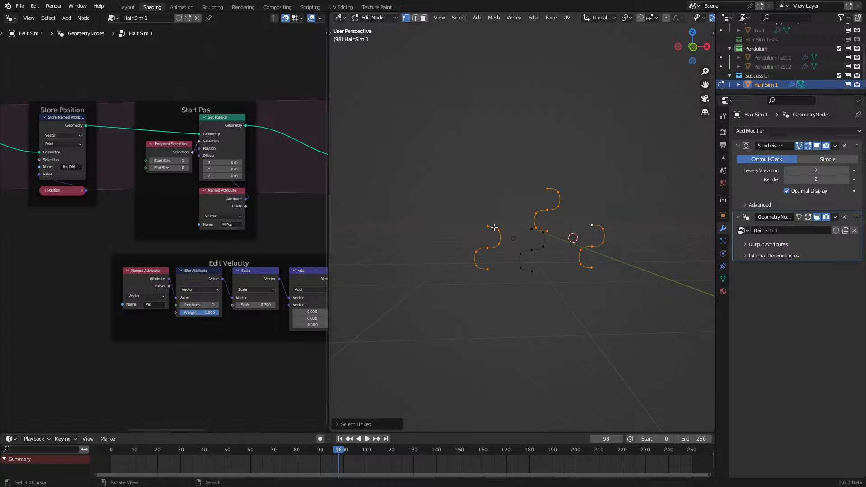
key("x")
left_click(494, 226)
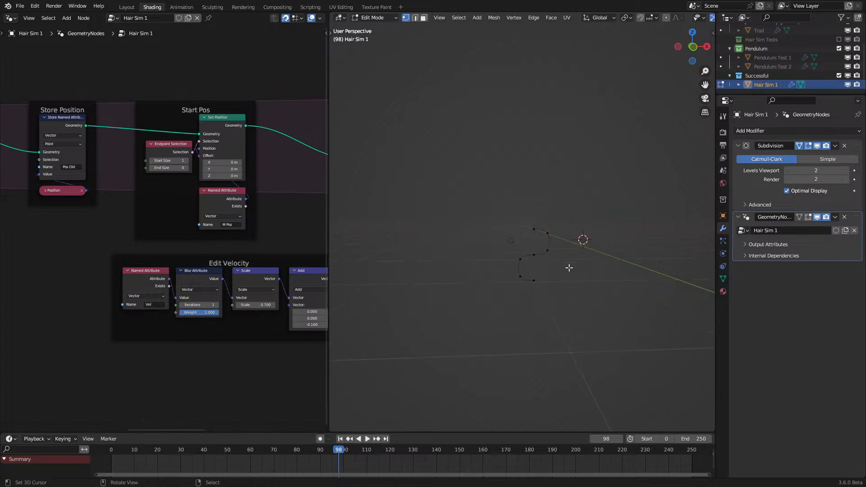
Step: Select the upper curved half of the strand by shortest edge path and duplicate it beside the original
scroll(567, 251, "up", 3)
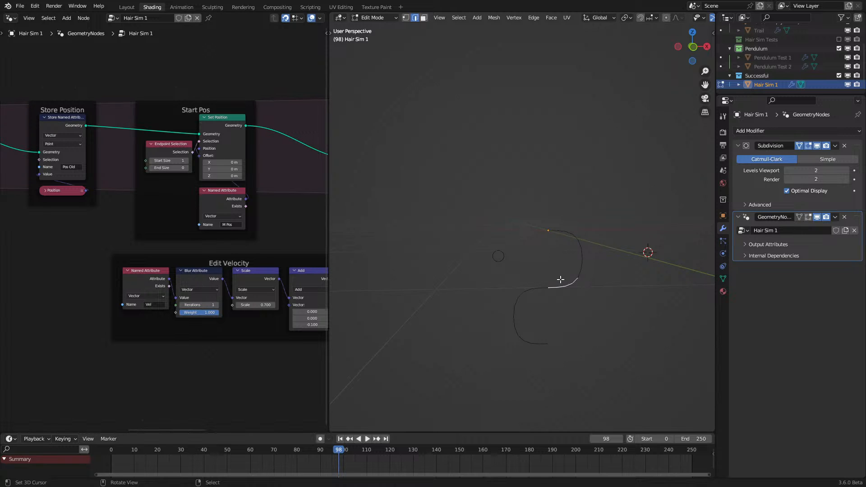
left_click(569, 237, "ctrl")
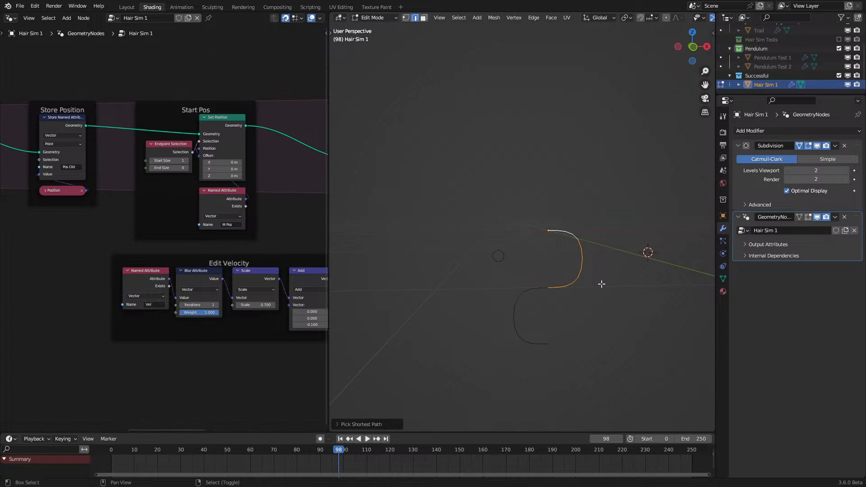
key("shift+d")
left_click(455, 284)
left_click(434, 303)
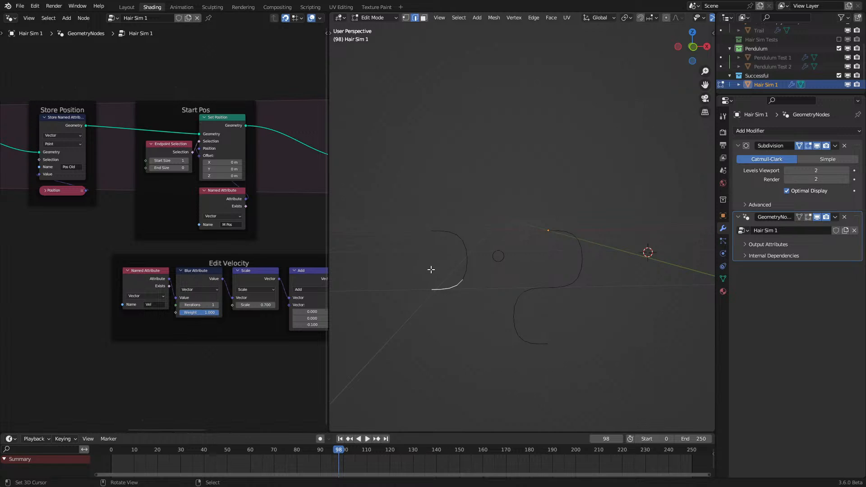
Step: Play the simulation with both the full and shortened strands, replaying it from frame 0 in a view from above
key("Tab")
scroll(454, 276, "down", 4)
key("space")
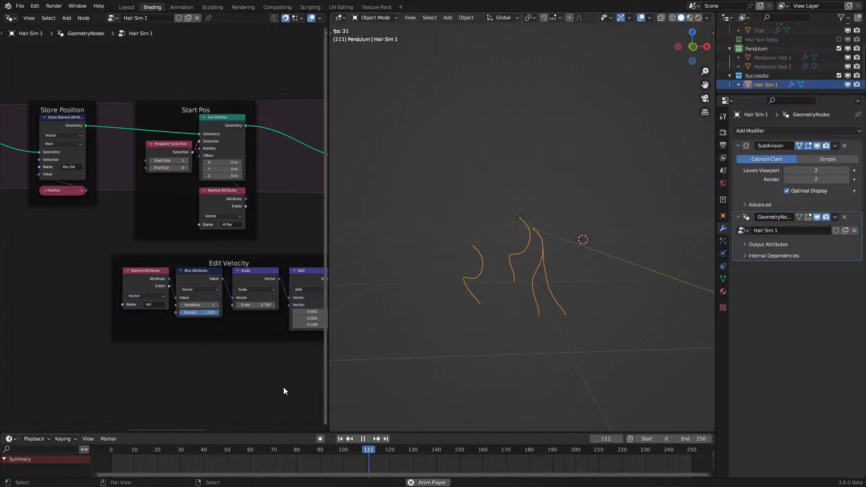
left_click(112, 452)
middle_click_drag(374, 321, 474, 357)
key("space")
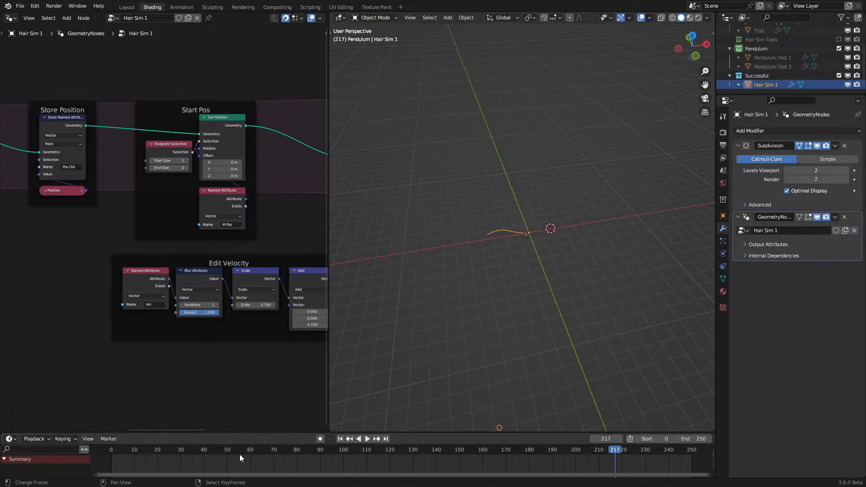
Step: Return to frame 0, delete the shortened strand's vertices in Edit Mode, and go back to Object Mode
left_click(111, 459)
key("Tab")
scroll(543, 236, "up", 6)
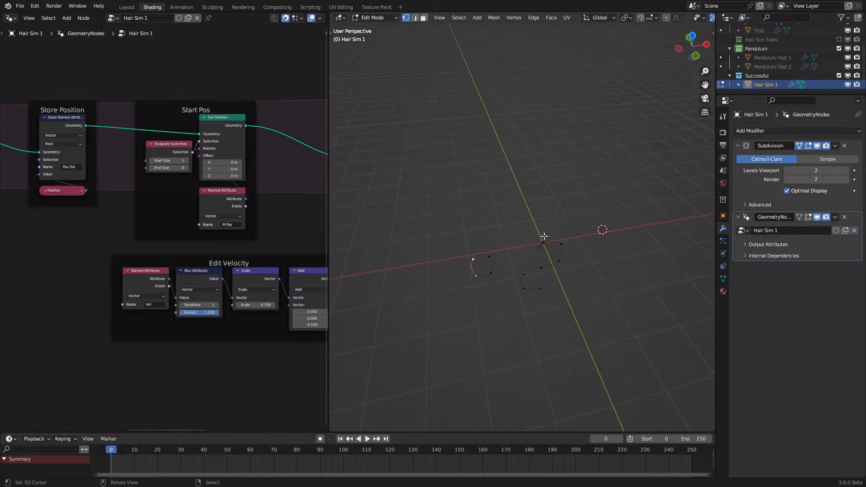
key("x")
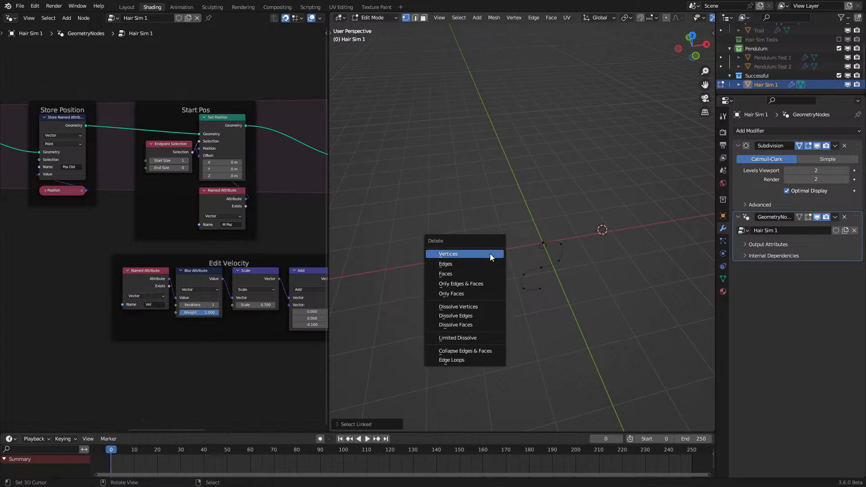
left_click(493, 253)
key("Tab")
Step: Play the single strand's simulation and replay it from frame 0 while viewing it from different angles
key("space")
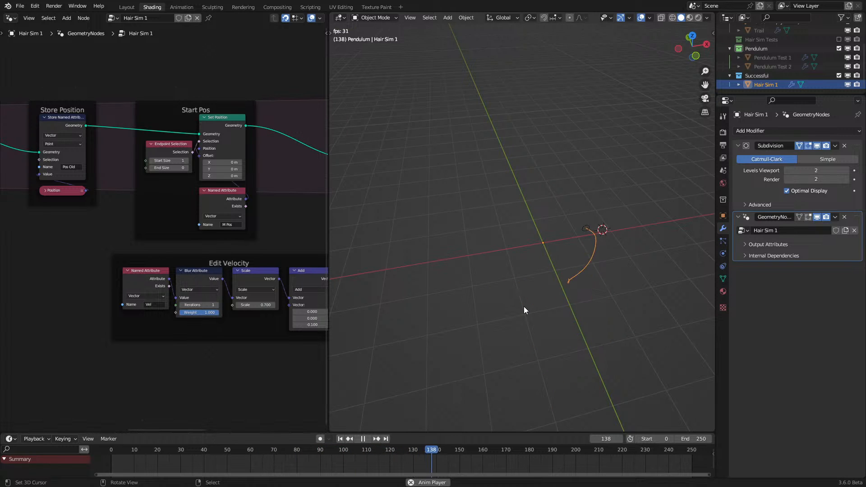
key("space")
middle_click_drag(523, 306, 516, 285)
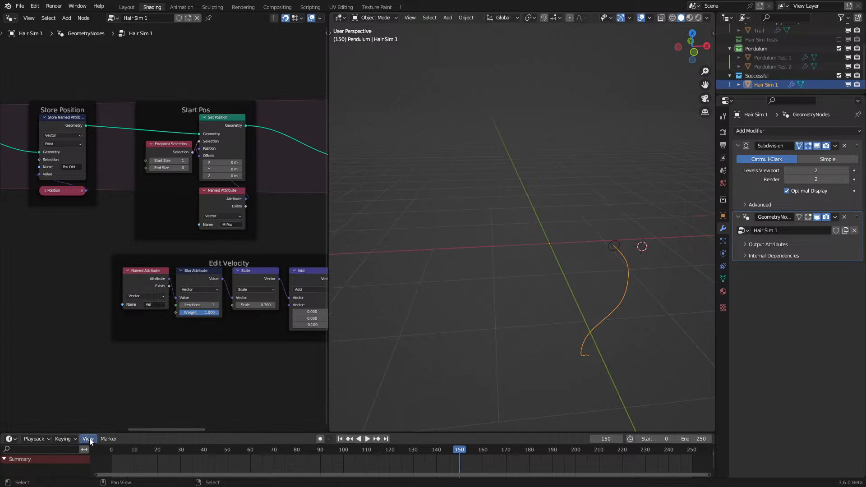
left_click(105, 468)
key("space")
middle_click_drag(454, 283, 437, 270)
key("space")
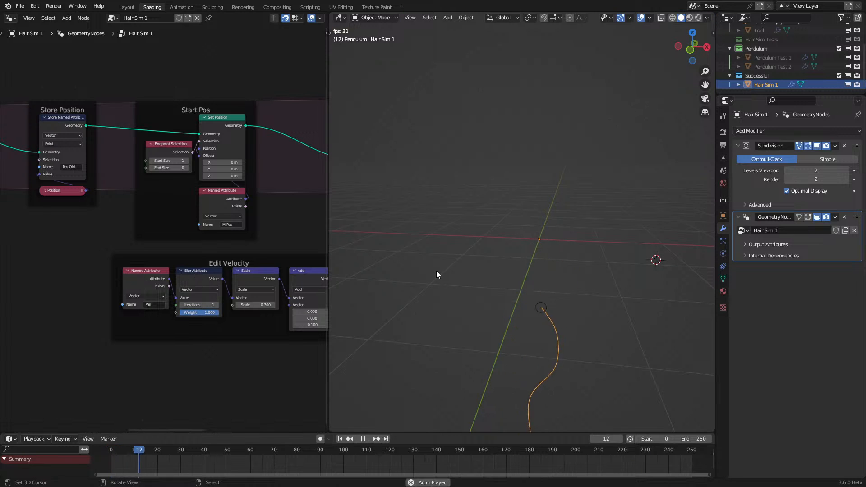
Step: Stop the playback and return the timeline to frame 0
left_click(99, 464)
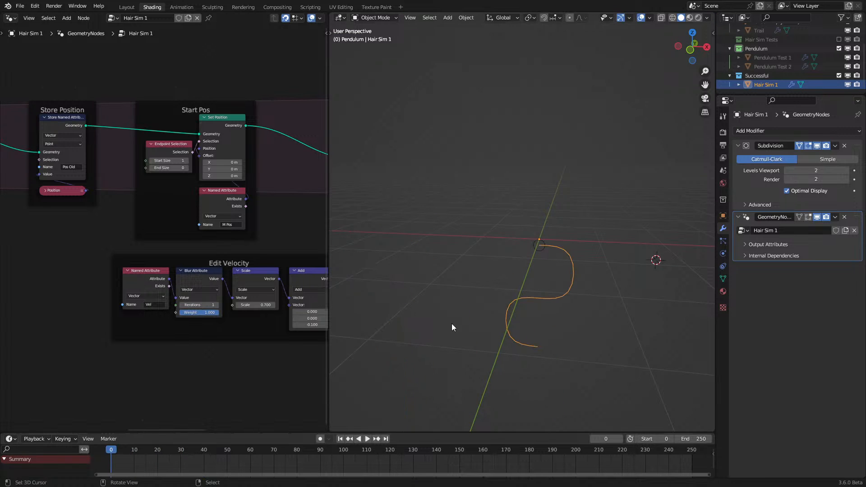
scroll(545, 251, "up", 4)
middle_click_drag(545, 251, 536, 237)
Step: Try to set and keyframe the Offset Empty's Z location at 0 m, and undo the change
left_click(559, 266)
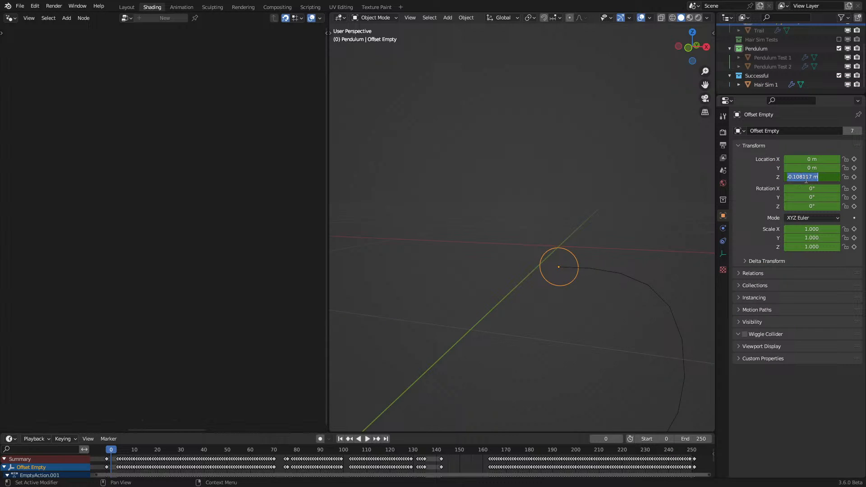
type("0")
key("Return")
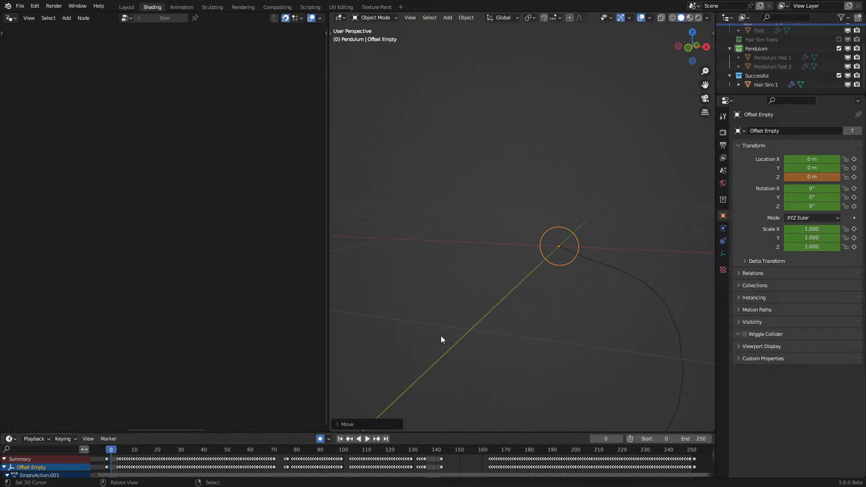
key("i")
middle_click_drag(315, 465, 362, 467)
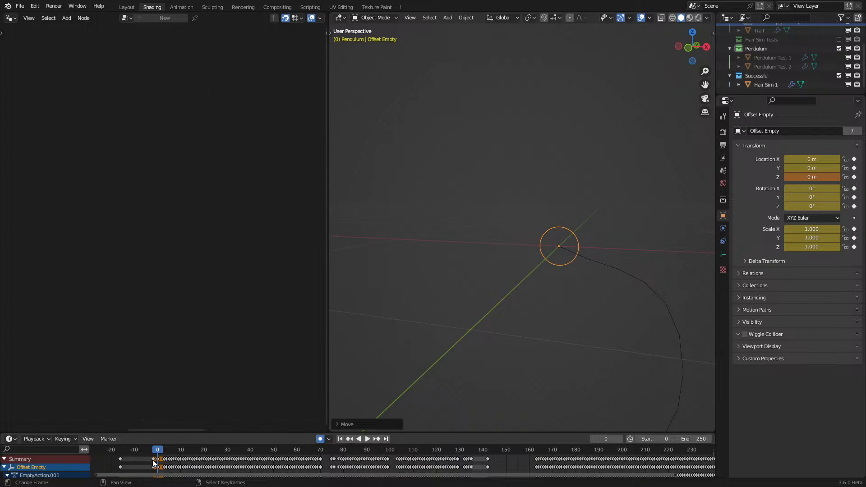
key("ctrl+z")
key("ctrl+z")
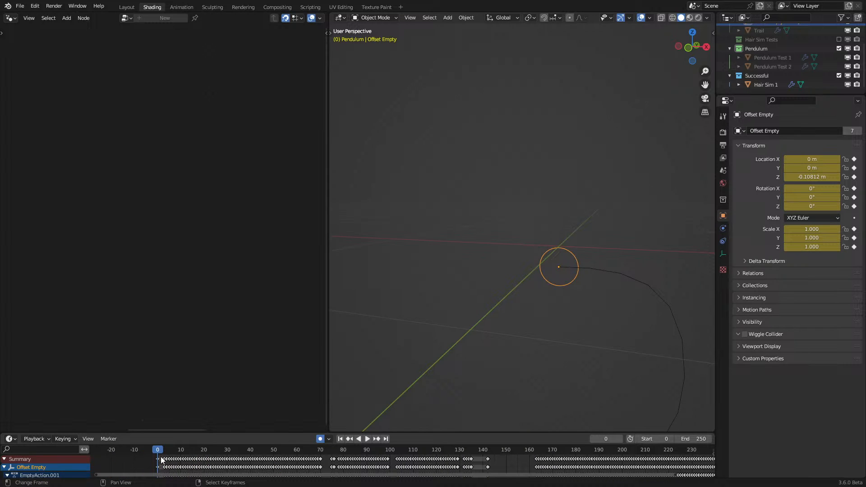
Step: Try again to set the Offset Empty's Z location to 0 m, test it with playback and scrub back to frame 0
key("space")
left_click(550, 263)
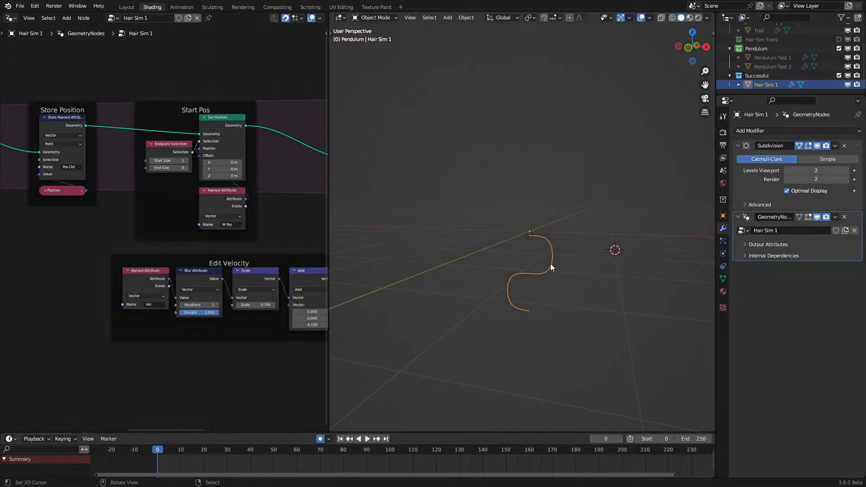
left_click(535, 251)
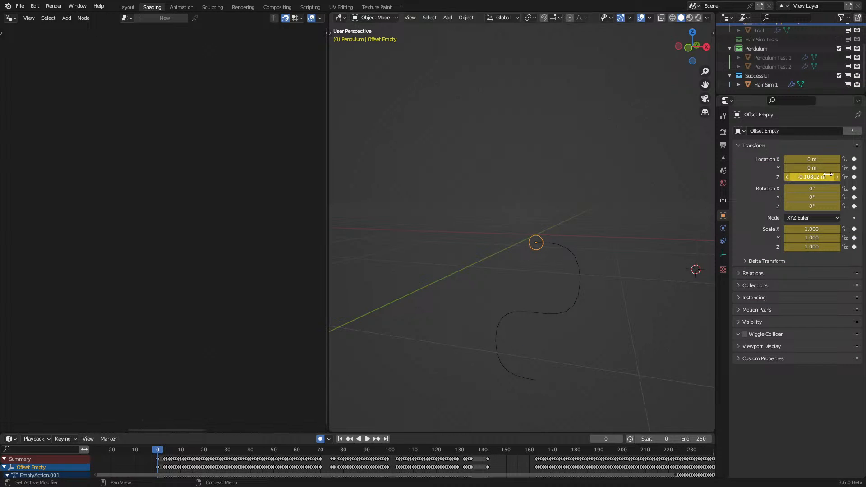
type("0")
key("Return")
key("space")
key("space")
left_click_drag(173, 447, 125, 463)
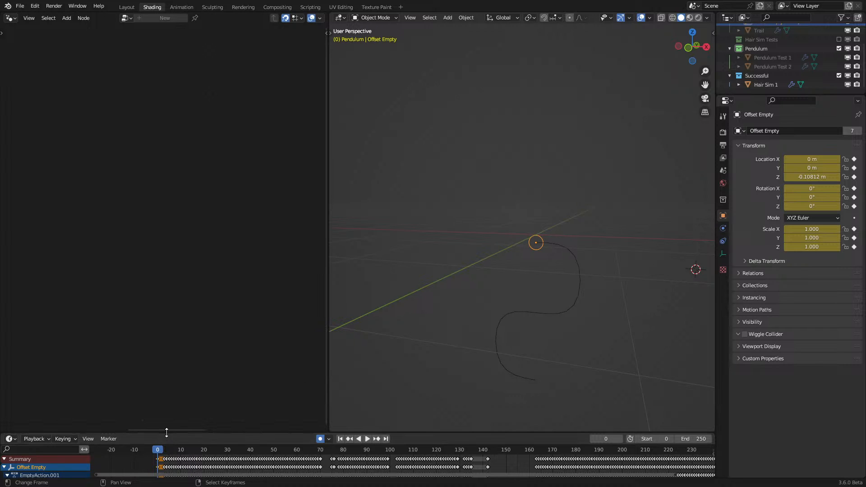
Step: Play the simulation with the Offset Empty's keyframes expanded in the timeline, then select the strand and return to frame 0
left_click_drag(166, 432, 191, 359)
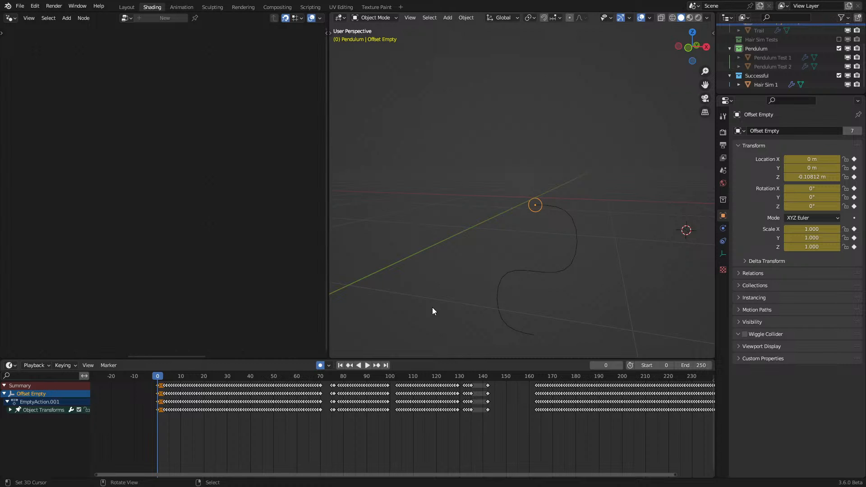
key("space")
middle_click_drag(499, 271, 521, 279)
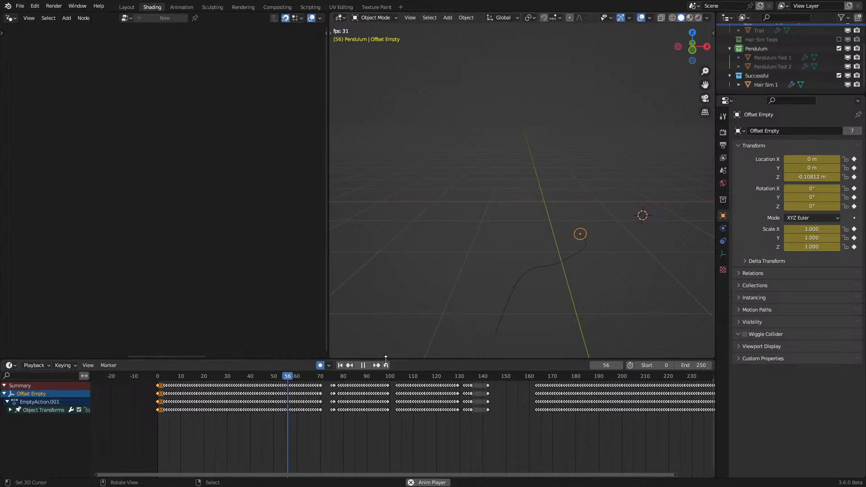
left_click_drag(388, 359, 394, 420)
left_click(615, 316)
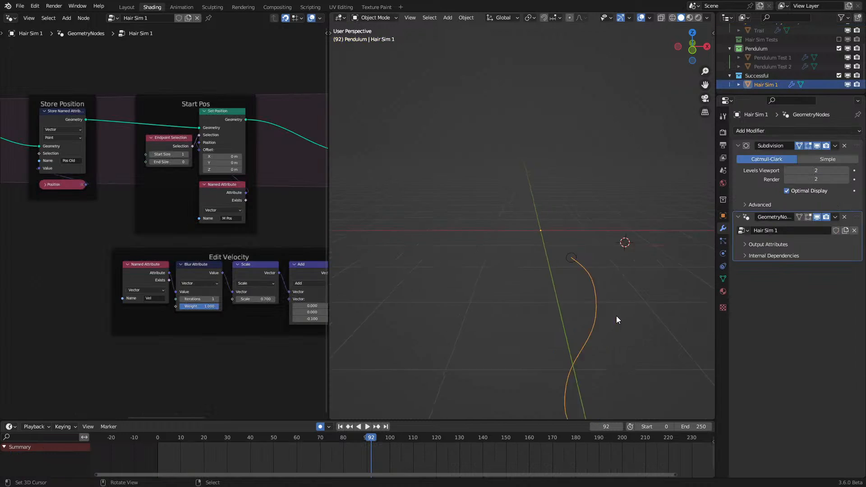
left_click(135, 456)
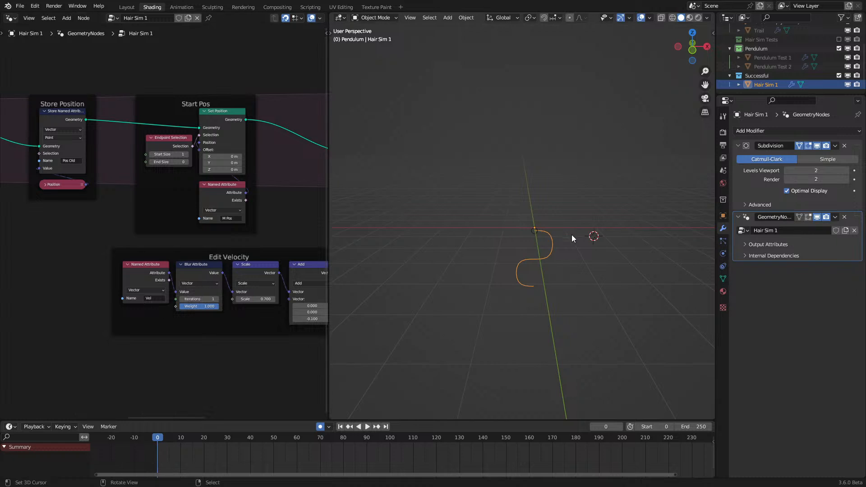
Step: Duplicate the Hair Sim 1 strand in place and enter Edit Mode on the copy
scroll(572, 234, "up", 4)
middle_click_drag(569, 244, 515, 278)
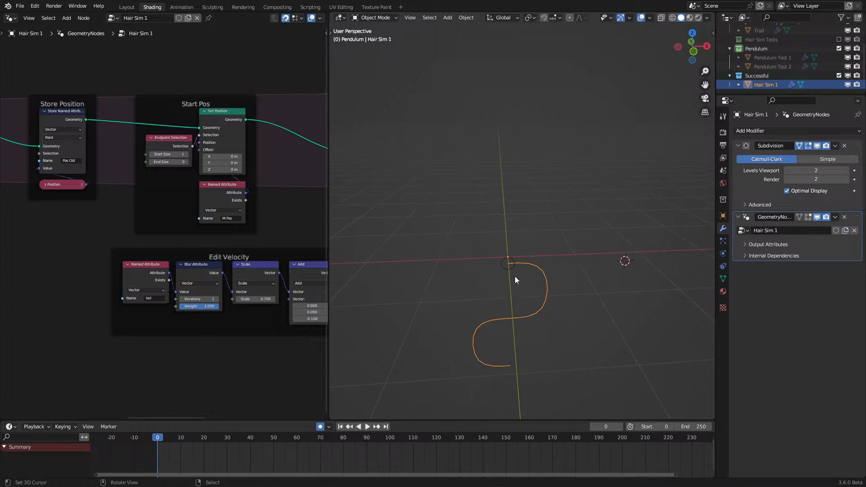
scroll(468, 300, "up", 2)
scroll(469, 300, "down", 2)
key("shift+d")
right_click(530, 339)
key("Tab")
Step: Delete the copied strand's lower vertices, keeping only the root and the vertex next to it
left_click(510, 361)
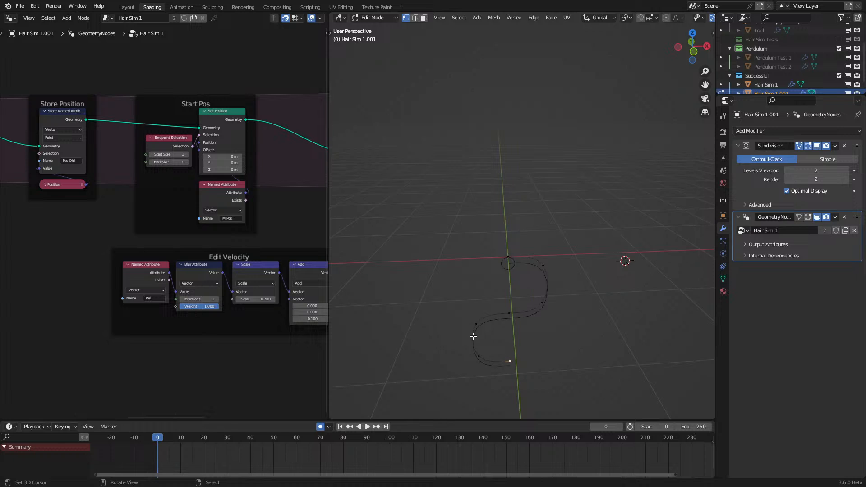
left_click(516, 324, "ctrl")
key("ctrl+z")
key("x")
left_click(540, 304)
Step: Align the copy's free vertex with the root at 0 m and raise it straight up along Z as a trunk
key("KP_1")
key("e")
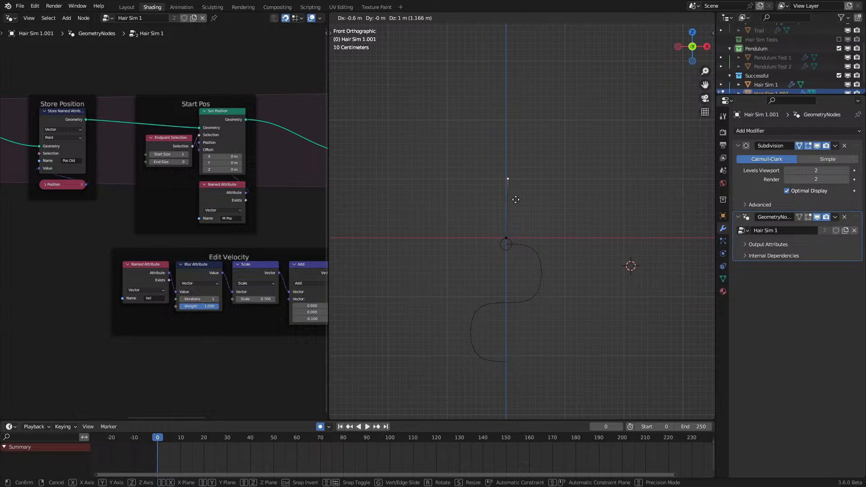
left_click(516, 200)
key("n")
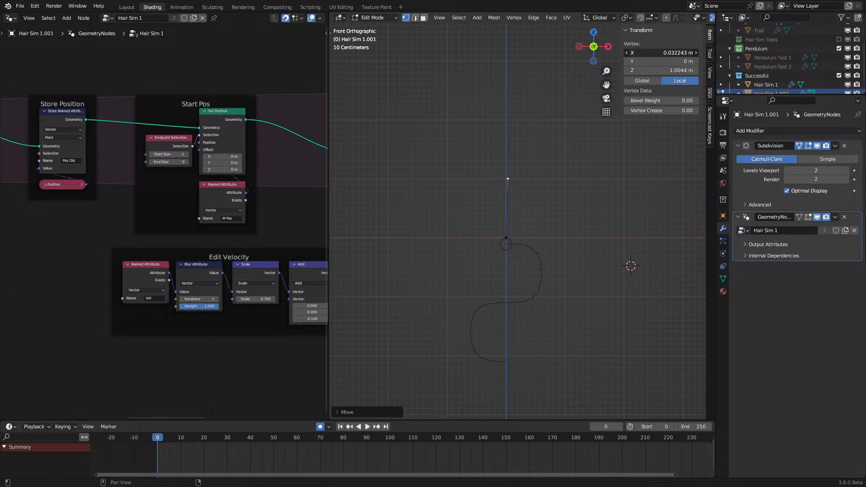
left_click_drag(673, 52, 673, 70)
type("0")
key("Return")
key("g")
key("z")
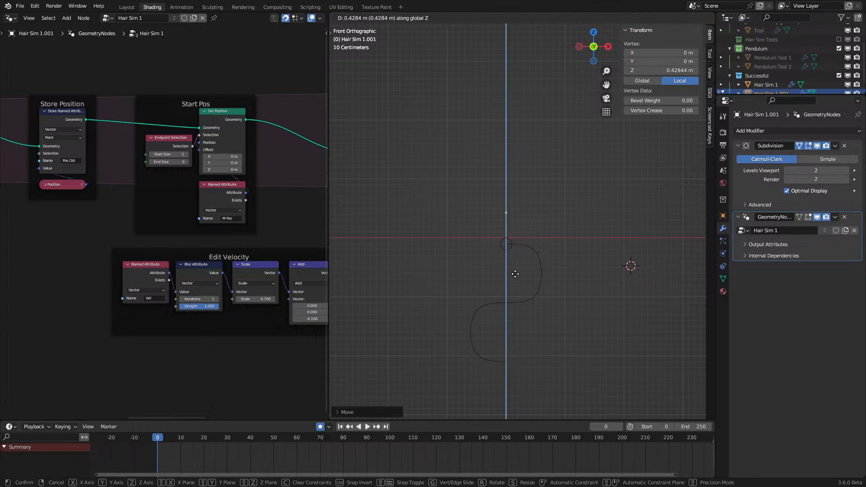
left_click(520, 244)
key("n")
middle_click_drag(529, 199, 530, 216)
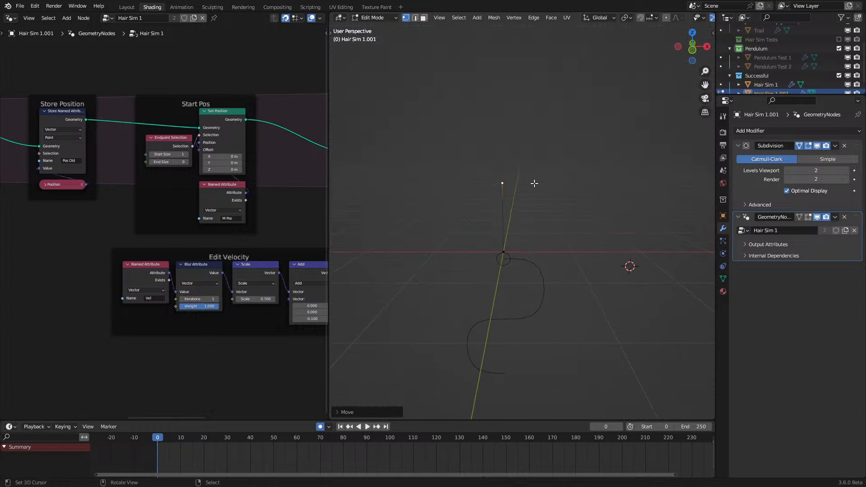
Step: Extrude two diverging branches from the tip of the trunk
key("e")
left_click(508, 194)
right_click(504, 195)
key("e")
left_click(564, 111)
middle_click_drag(565, 112, 564, 224, "shift")
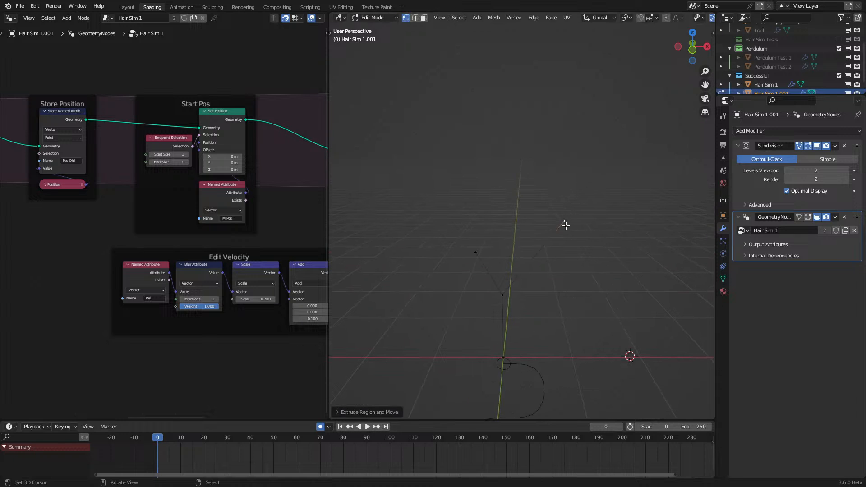
Step: Extrude two smaller branches from the tip of the trunk's right branch
key("e")
left_click(553, 184)
right_click(558, 224)
key("e")
left_click(641, 199)
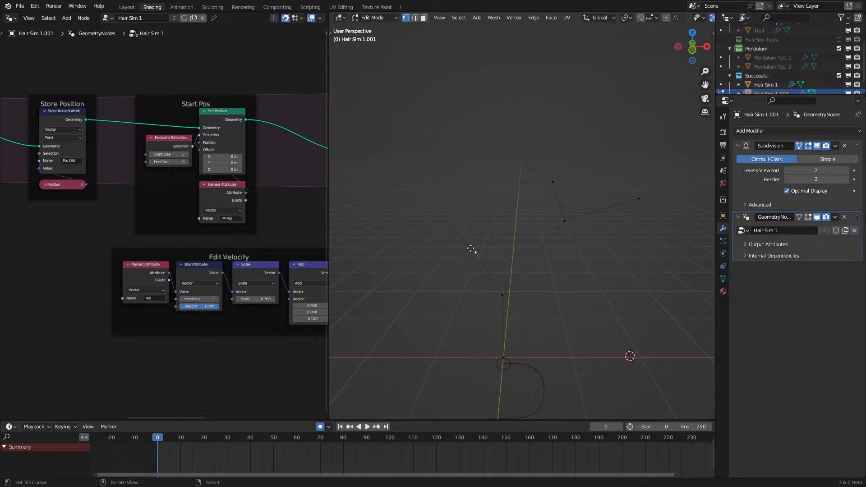
Step: Extrude further branches from the tip of the trunk's left branch
left_click(473, 255)
key("e")
left_click(522, 160)
right_click_drag(490, 201, 489, 205)
key("e")
left_click(480, 151)
Step: Return to Object Mode, play the simulation on the branching tree shape, and go back to frame 0
key("Tab")
key("space")
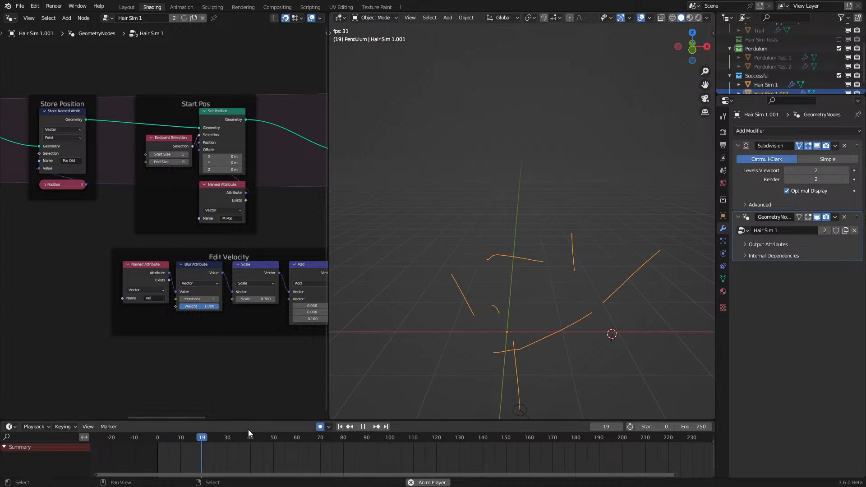
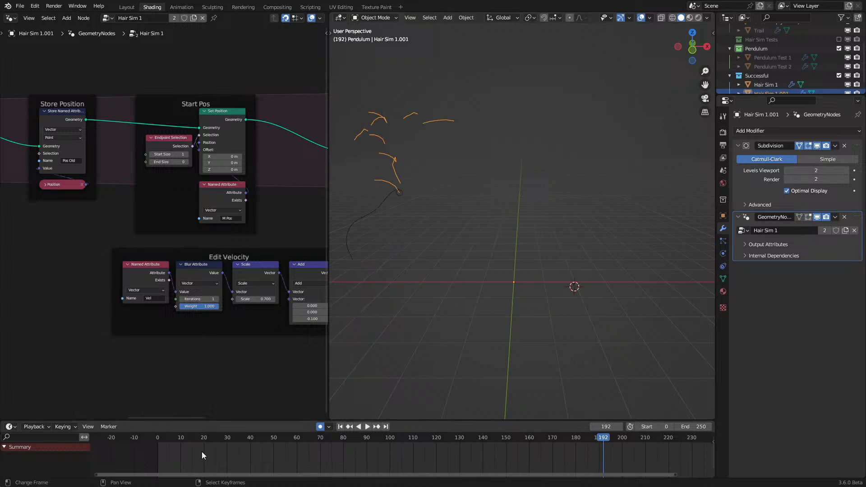
key("Escape")
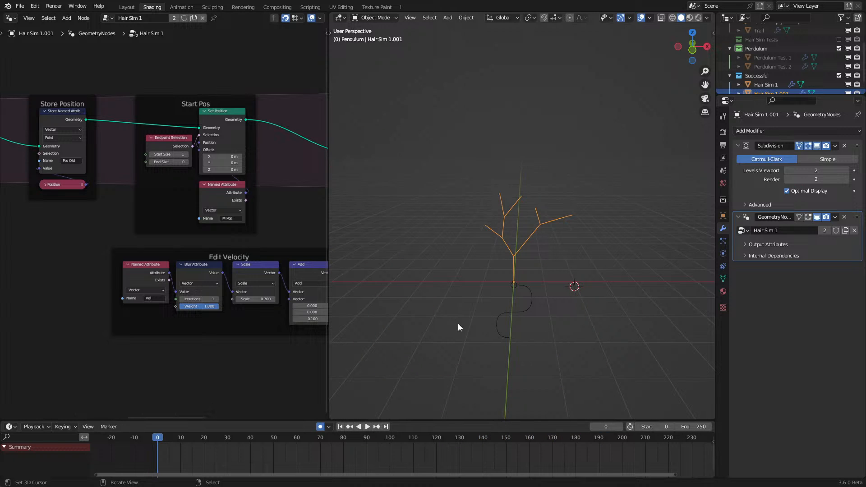
middle_click_drag(458, 324, 465, 323)
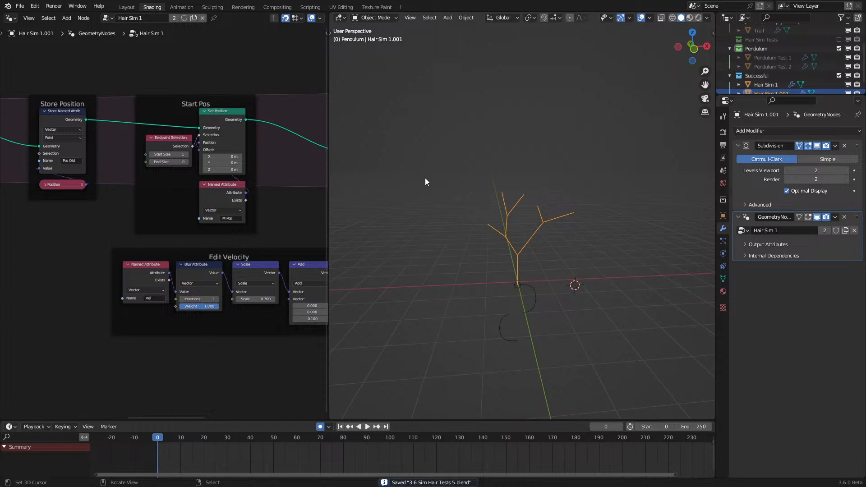
Step: Open the recent project containing the head model with the Hair Sim Accurate simulation
left_click(20, 6)
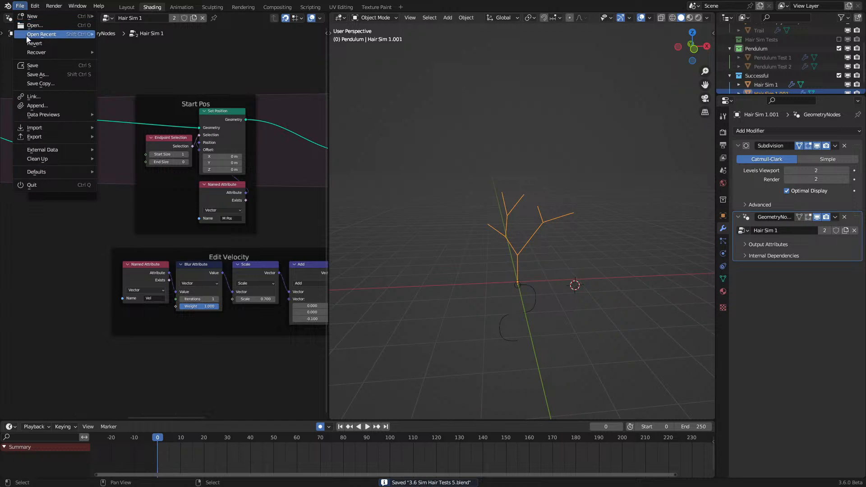
mouse_move(42, 34)
left_click(159, 43)
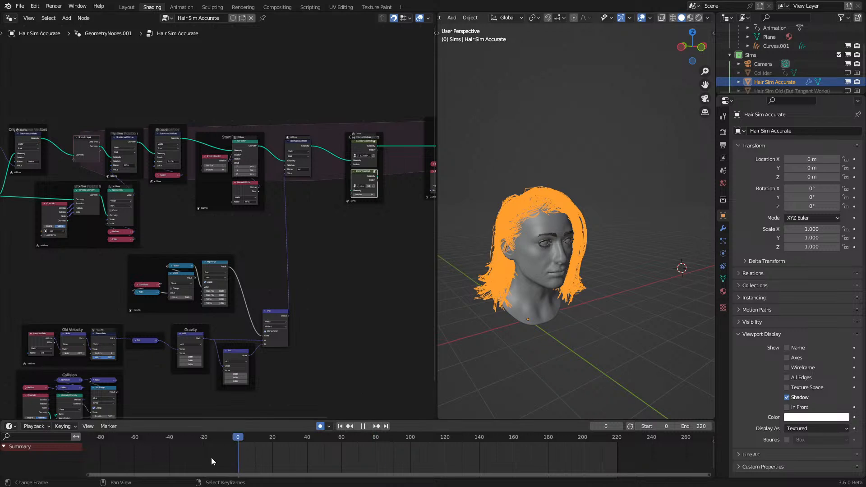
Step: Play the head's hair simulation and examine the Scene Time and Map Range nodes that drive the Mix factor
scroll(244, 282, "up", 3)
key("space")
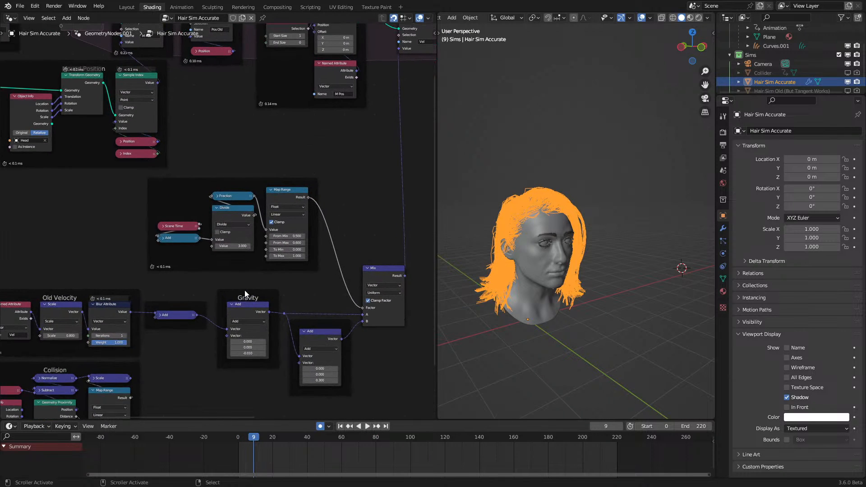
scroll(245, 291, "down", 3)
scroll(244, 290, "up", 3)
key("space")
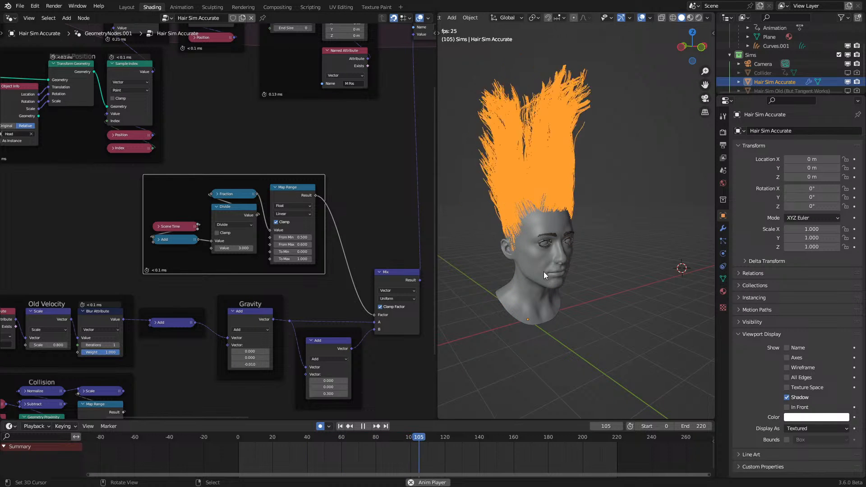
key("space")
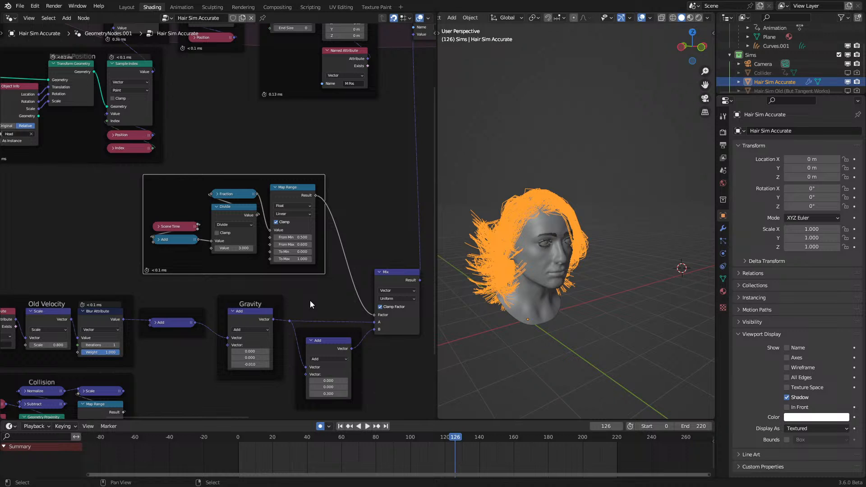
Step: Delete the Scene Time and Map Range node group, the Mix node, and the extra Add node after Gravity
middle_click_drag(311, 302, 321, 284)
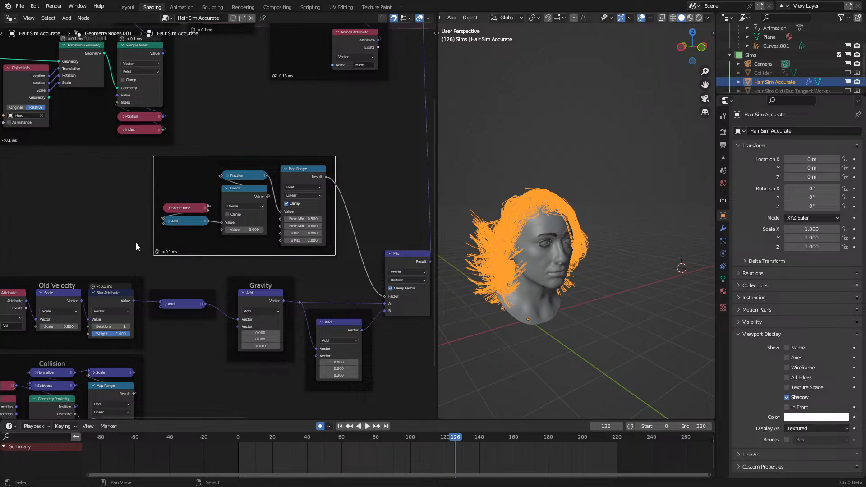
left_click_drag(136, 222, 347, 177)
key("x")
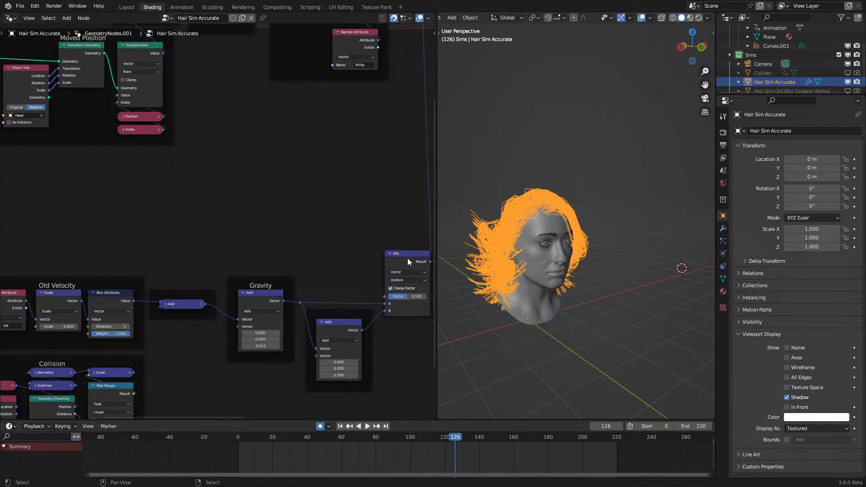
left_click(407, 258)
key("x")
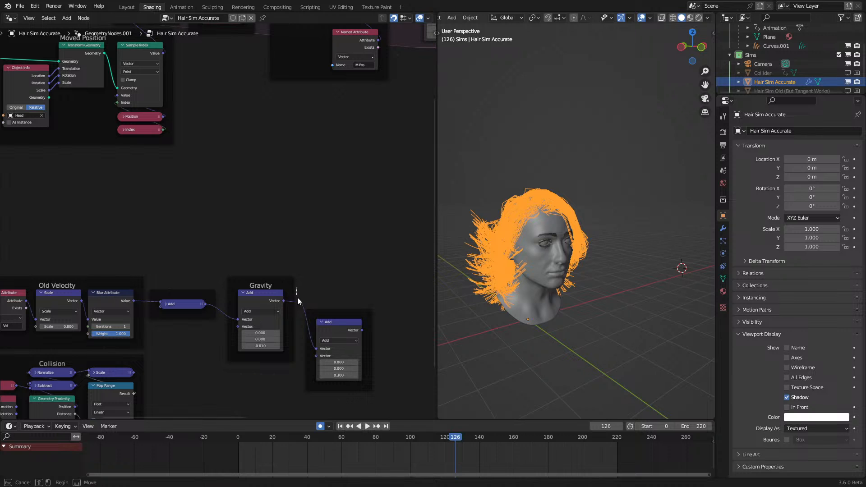
left_click(356, 376)
key("x")
Step: Link Gravity's output to the stored Vel attribute and Blur Attribute directly into Gravity, deleting the collapsed Add node between them
middle_click_drag(289, 298, 246, 340)
left_click_drag(240, 343, 380, 58)
middle_click_drag(104, 335, 183, 278)
left_click_drag(169, 286, 273, 305)
left_click_drag(200, 253, 227, 335)
key("x")
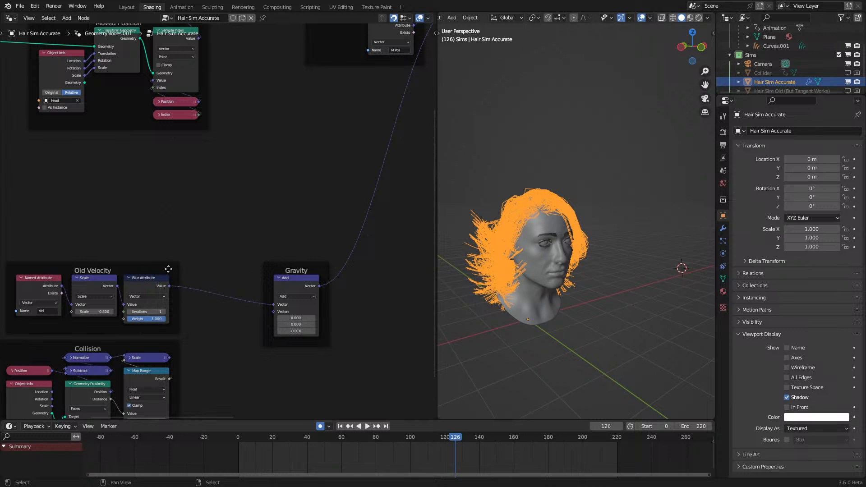
Step: Arrange the Old Velocity and Gravity frames side by side in the open space above Collision while the simulation plays
left_click_drag(170, 269, 216, 239)
key("space")
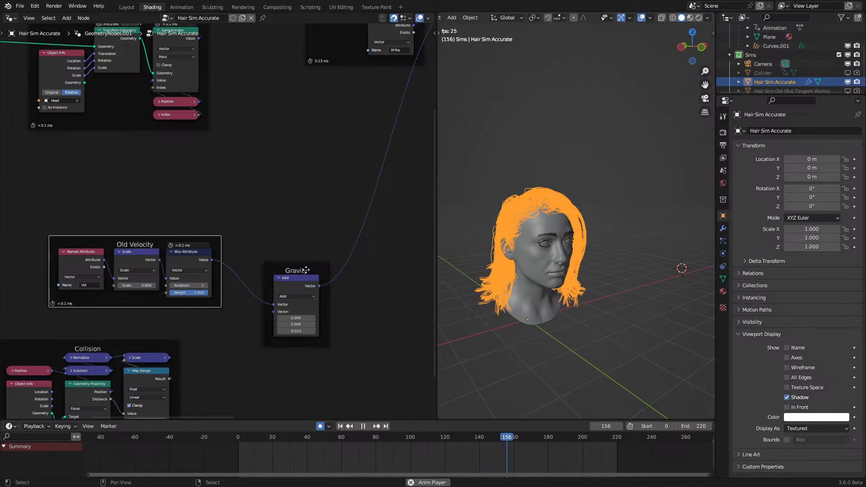
left_click_drag(299, 270, 274, 243)
left_click_drag(144, 218, 297, 339)
key("g")
left_click(359, 291)
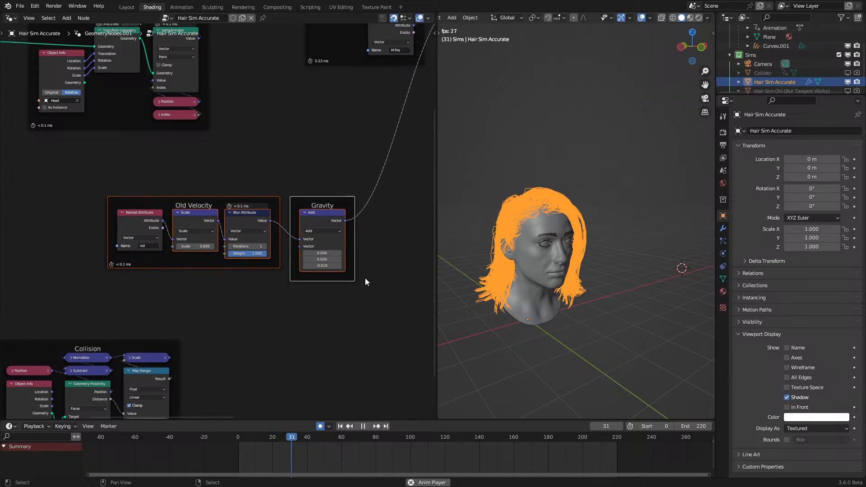
Step: Inspect the 100 Chain Constraint group, open the 1 Chain Constraint group, and play the simulation
middle_click_drag(351, 218, 271, 290)
left_click(225, 438)
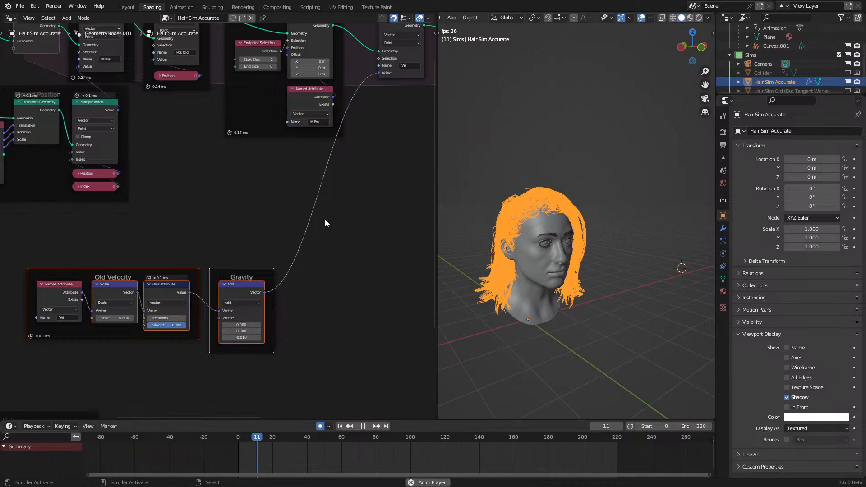
middle_click_drag(332, 104, 273, 215)
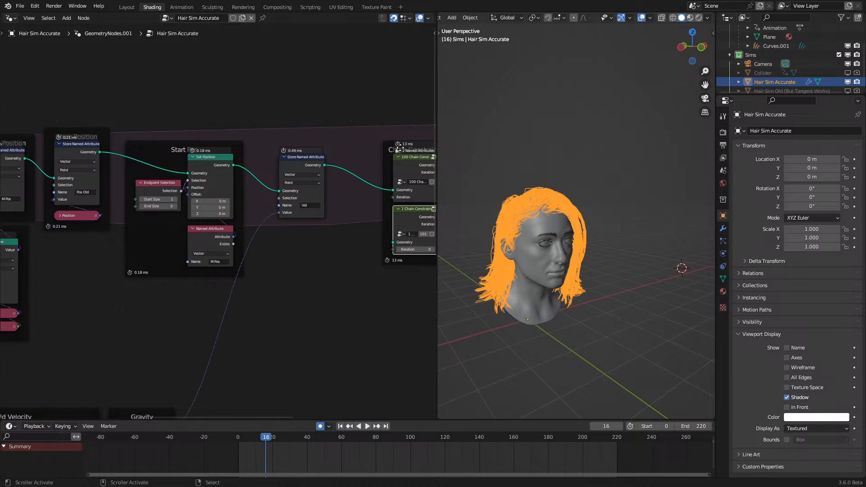
left_click(413, 163)
key("Tab")
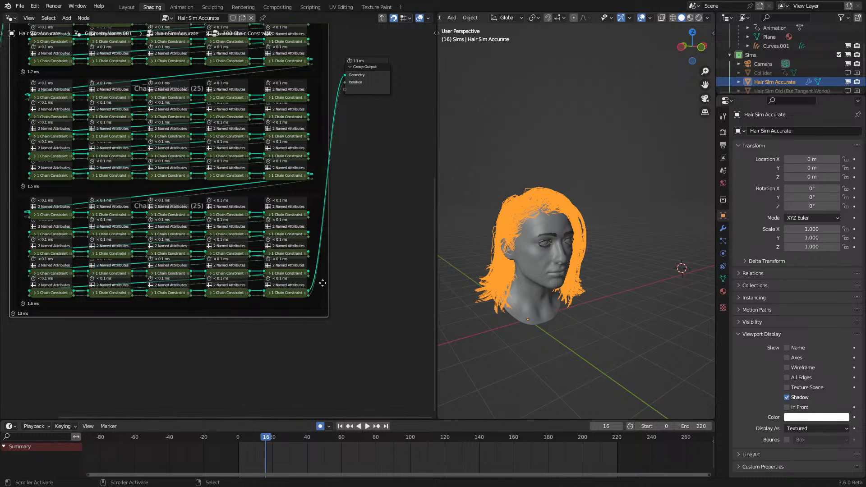
key("Tab")
left_click(410, 215)
key("Tab")
key("space")
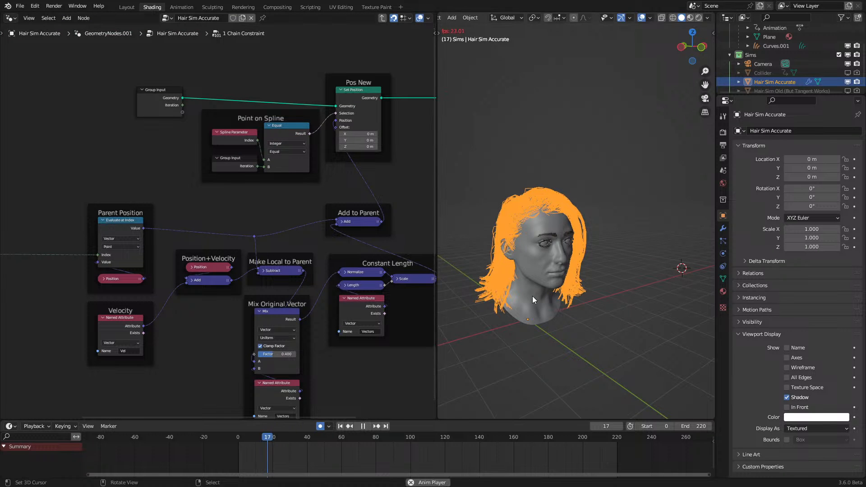
Step: Try moving the head while the hair simulation plays, then undo the recorded head motion
left_click(540, 297)
key("g")
right_click(575, 305)
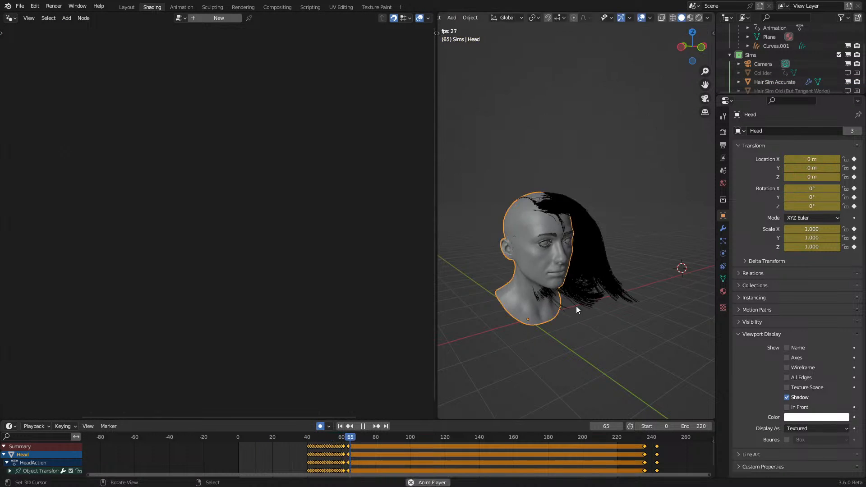
key("space")
key("ctrl+z")
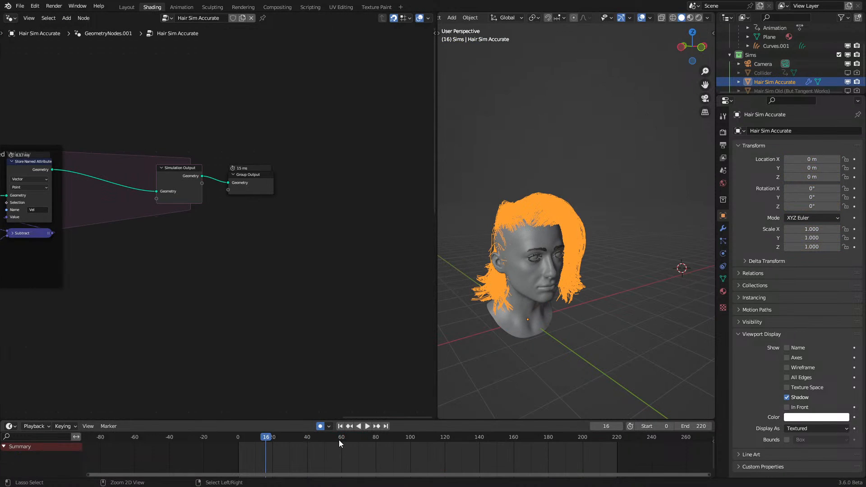
Step: Turn off automatic keyframing, play the simulation, and widen the 3D viewport around the head
left_click(553, 316)
key("Delete")
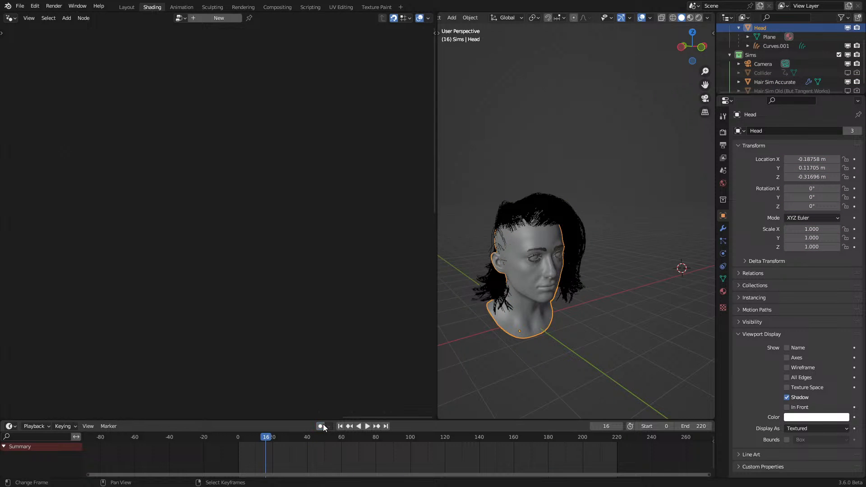
key("space")
left_click(569, 272)
middle_click_drag(517, 316, 583, 297)
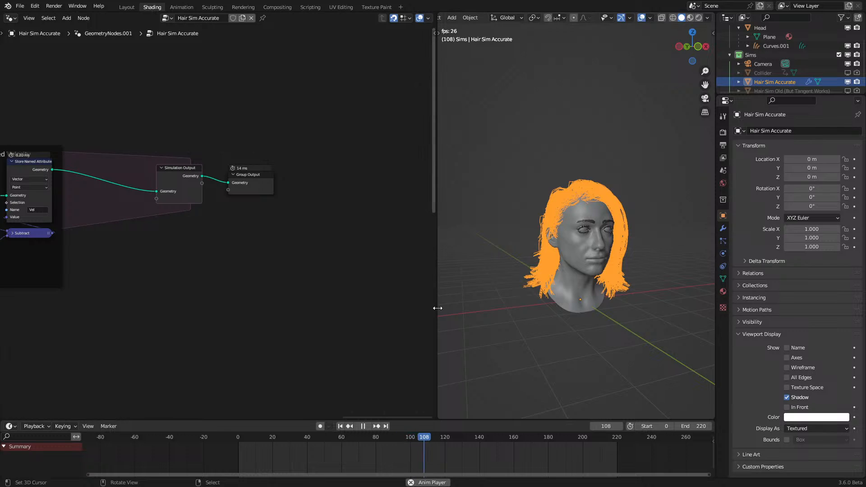
left_click_drag(437, 308, 332, 310)
key("space")
Step: Set the Mix Original Vector factor to 0.100 inside the 1 Chain Constraint group and return to the parent tree
middle_click_drag(161, 282, 47, 296)
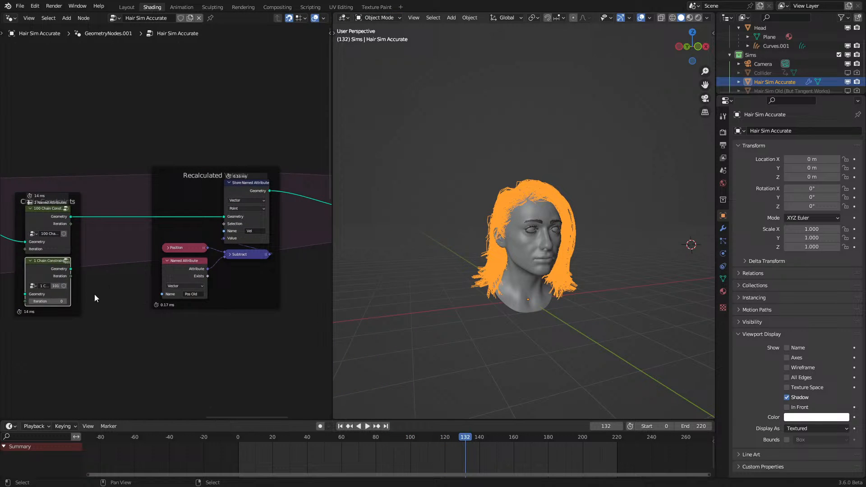
key("Tab")
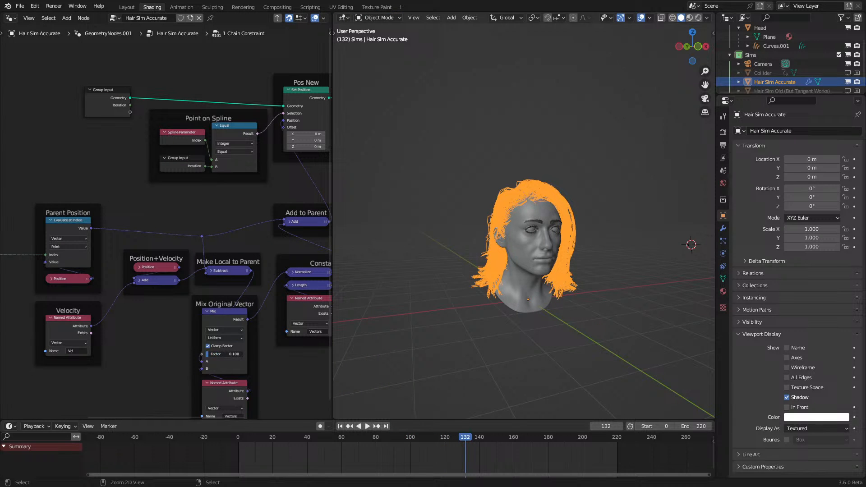
key("Tab")
Step: Select the head and replay the hair simulation from the first frame
key("shift+Left")
key("space")
left_click(540, 266)
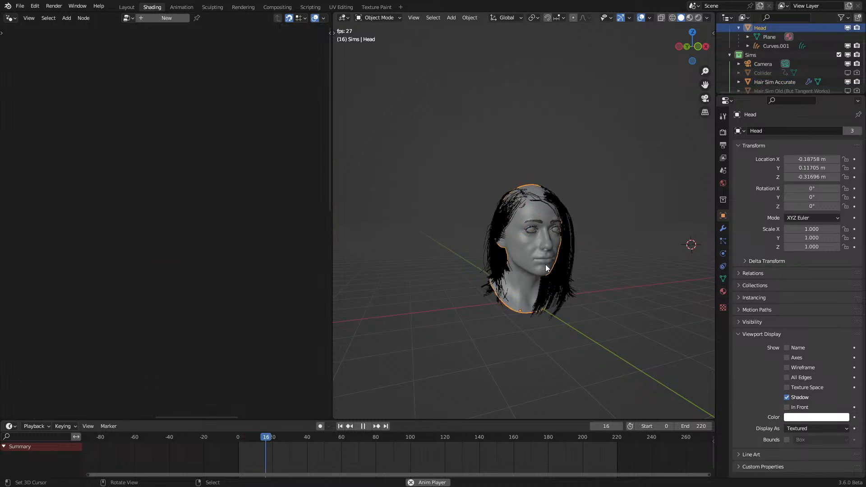
key("shift+Left")
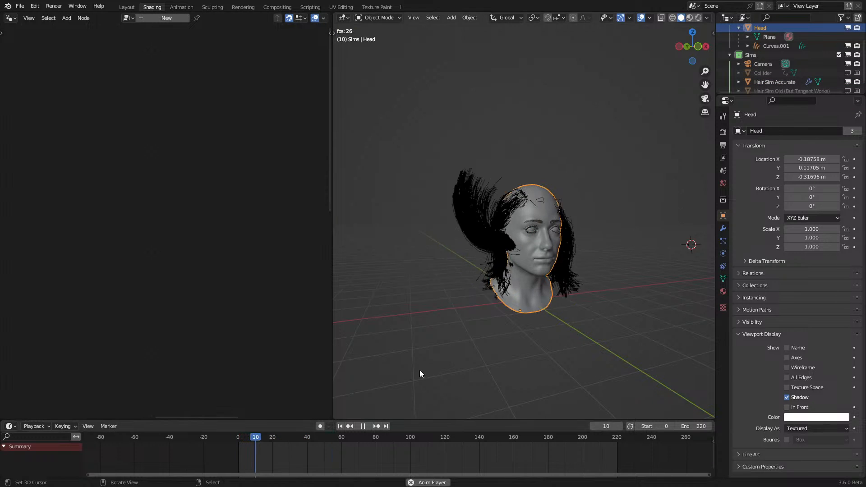
key("space")
key("shift+Left")
key("space")
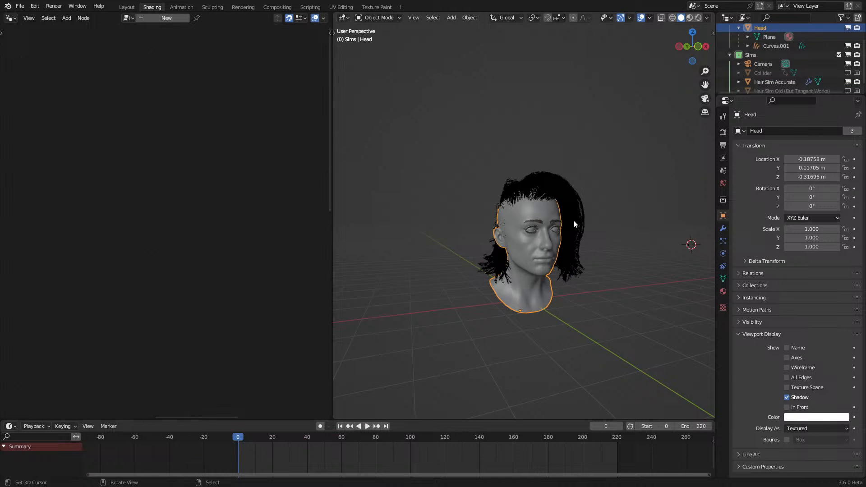
Step: Examine the hair's 1 Chain Constraint group and the Old Velocity and Gravity frames in the parent tree
right_click(572, 220)
middle_click_drag(83, 340, 68, 264)
key("Tab")
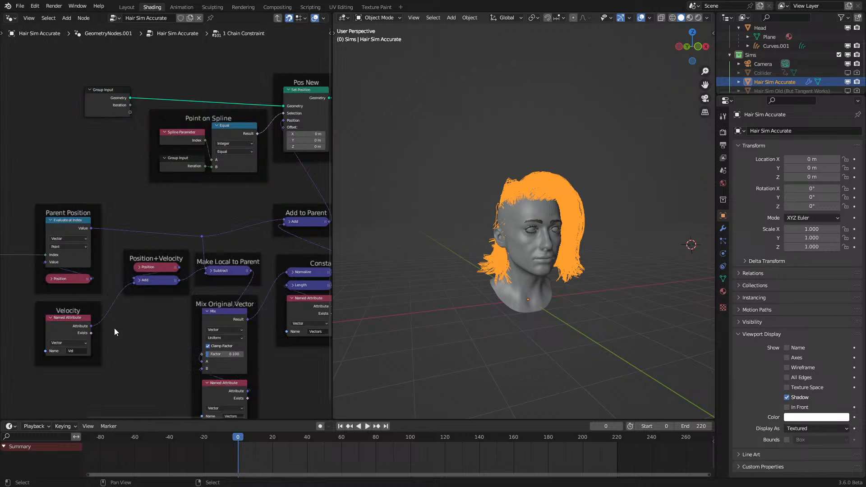
middle_click_drag(140, 357, 168, 307)
key("Tab")
scroll(118, 328, "down", 2)
middle_click_drag(88, 363, 212, 308)
scroll(129, 342, "up", 1)
middle_click_drag(130, 342, 228, 357)
Step: Replay the simulation from frame 0 with the Gravity node enlarged to compare how the hair settles
key("space")
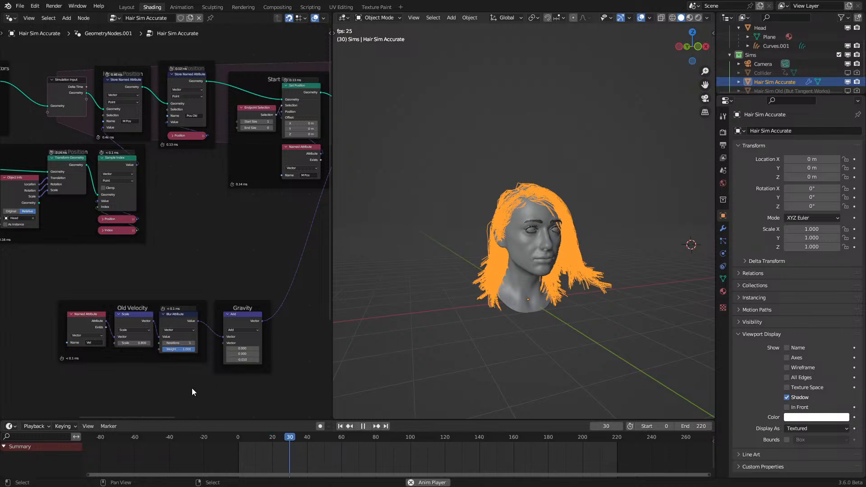
left_click(179, 445)
left_click(170, 449)
key("space")
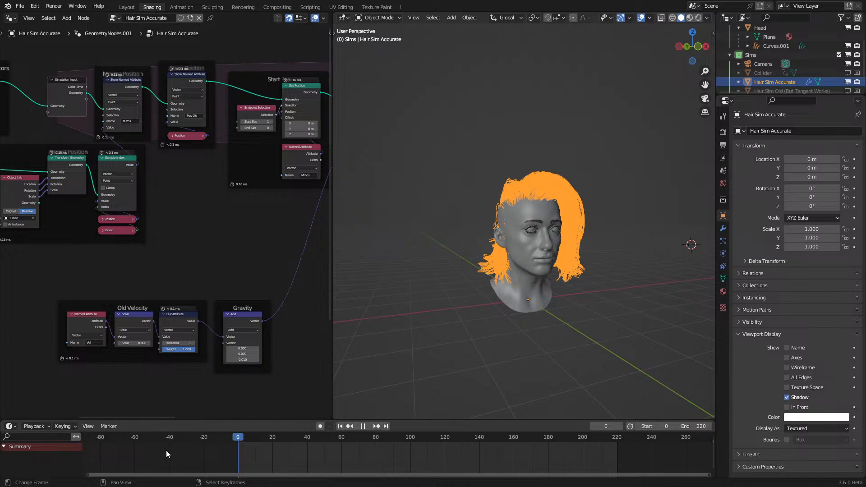
scroll(204, 364, "up", 3)
middle_click_drag(194, 374, 79, 331)
key("space")
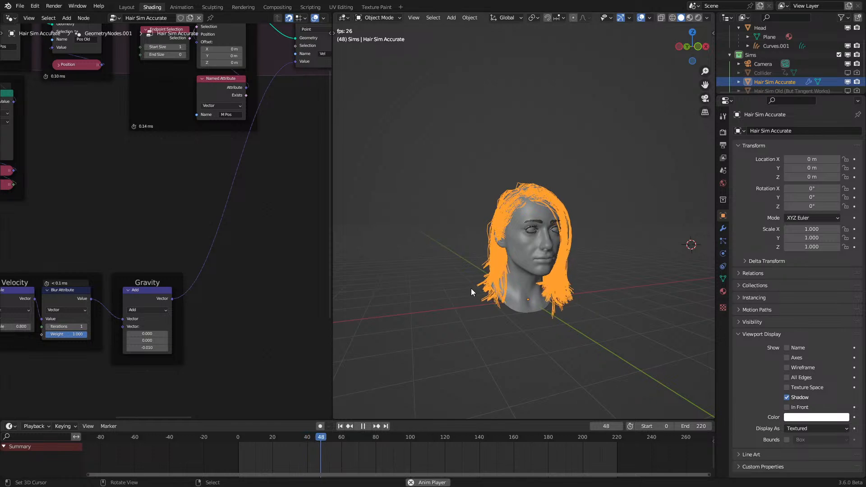
left_click(177, 450)
key("space")
Step: Play the hair simulation from a closer front view of the head, with the Start Pos nodes in view
scroll(505, 268, "up", 1)
middle_click_drag(510, 265, 479, 267)
scroll(171, 203, "down", 5)
middle_click_drag(171, 203, 197, 318)
scroll(197, 322, "up", 2)
scroll(198, 322, "up", 1)
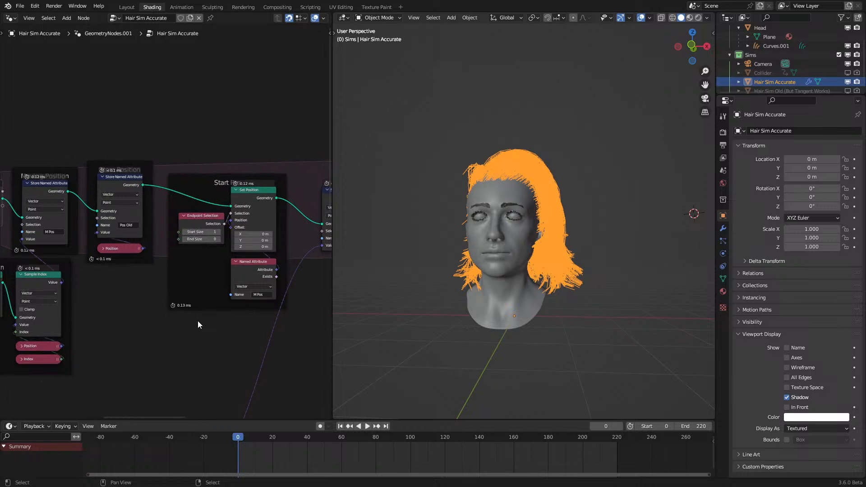
key("space")
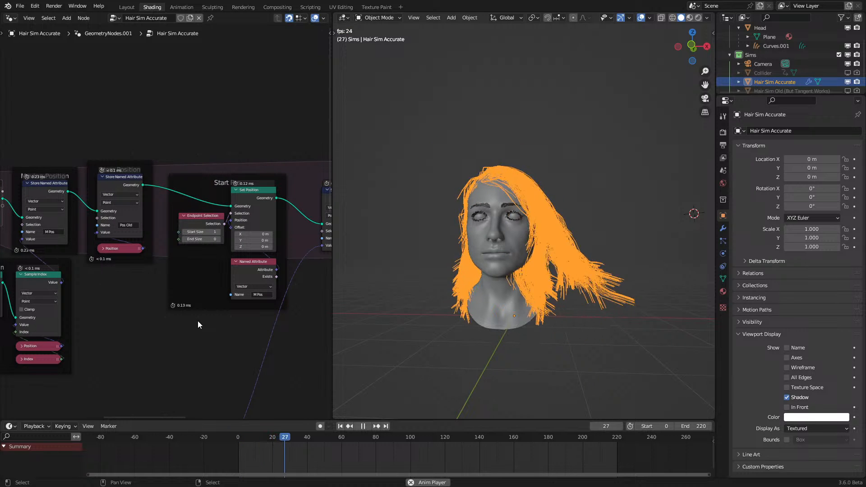
Step: Test the hair by moving the head freely and along X during playback, cancel the moves, and rewind to frame 0
left_click(507, 303)
scroll(515, 312, "down", 2)
key("g")
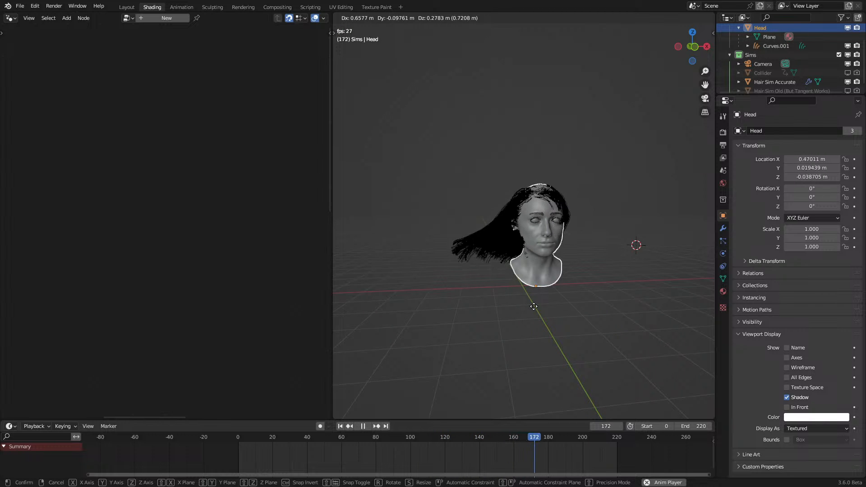
key("Escape")
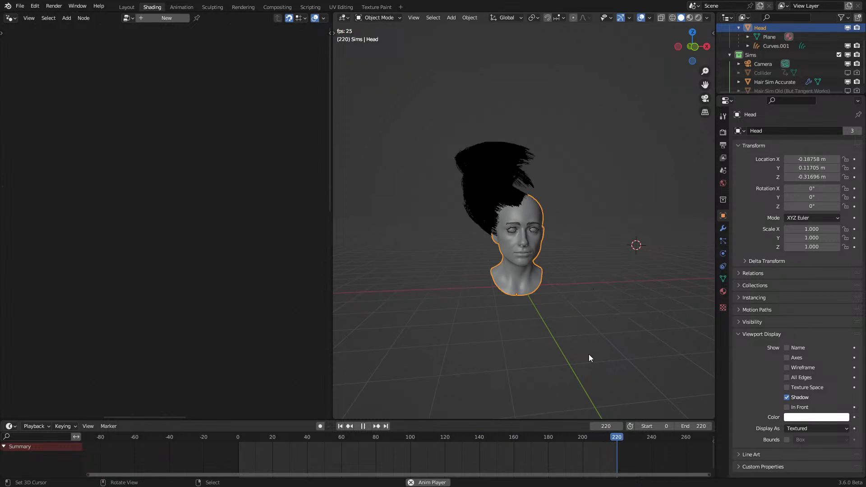
key("g")
key("x")
key("Escape")
key("shift+Left")
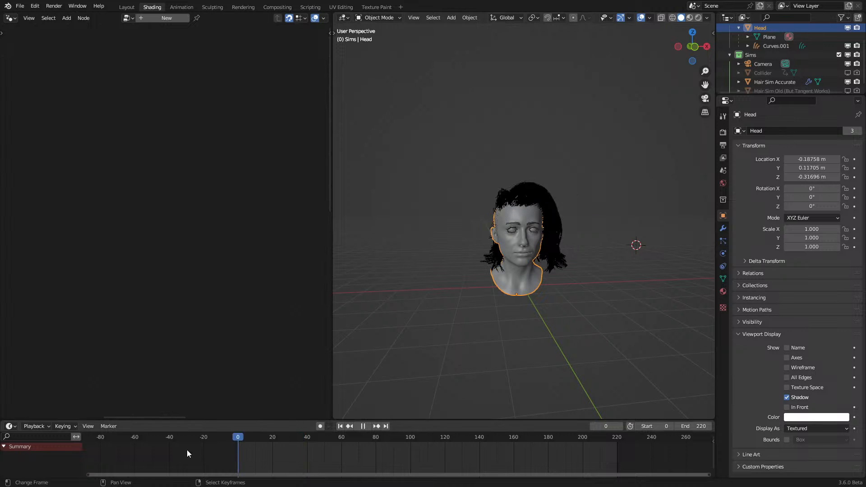
Step: Show the Hair Sim Accurate object's modifiers and replay its simulation from the start
left_click(553, 222)
left_click(723, 228)
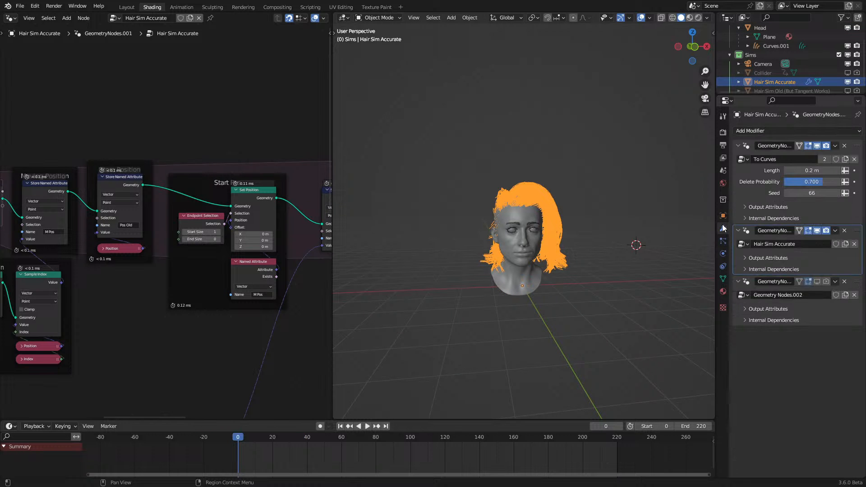
key("space")
scroll(493, 272, "up", 2)
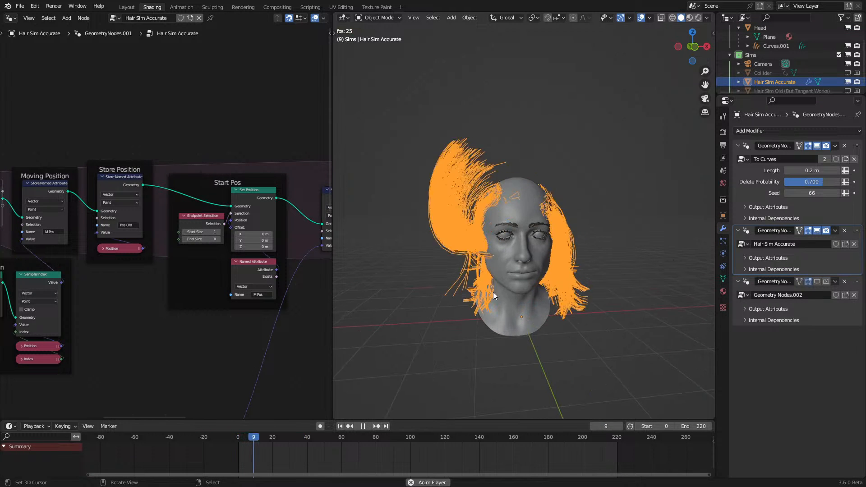
key("shift+Left")
key("space")
key("space")
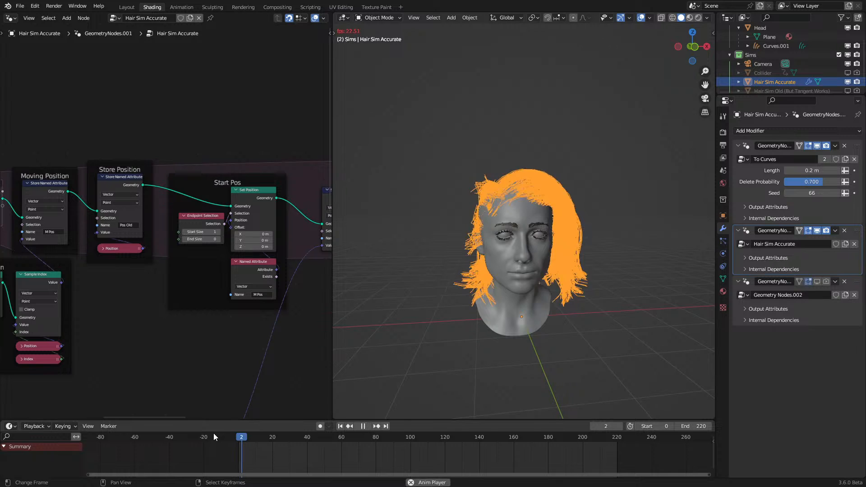
Step: Link Old Velocity's Scale output directly into Gravity, bypassing the Blur Attribute node
scroll(233, 320, "down", 3)
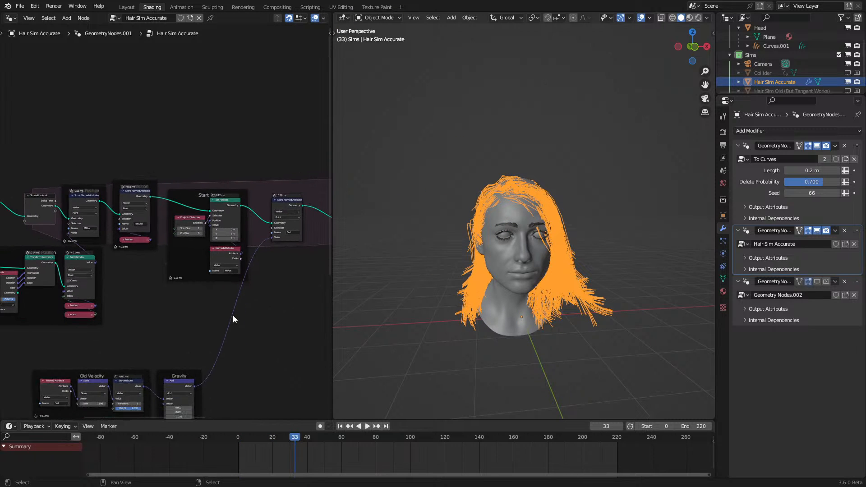
middle_click_drag(146, 277, 229, 243)
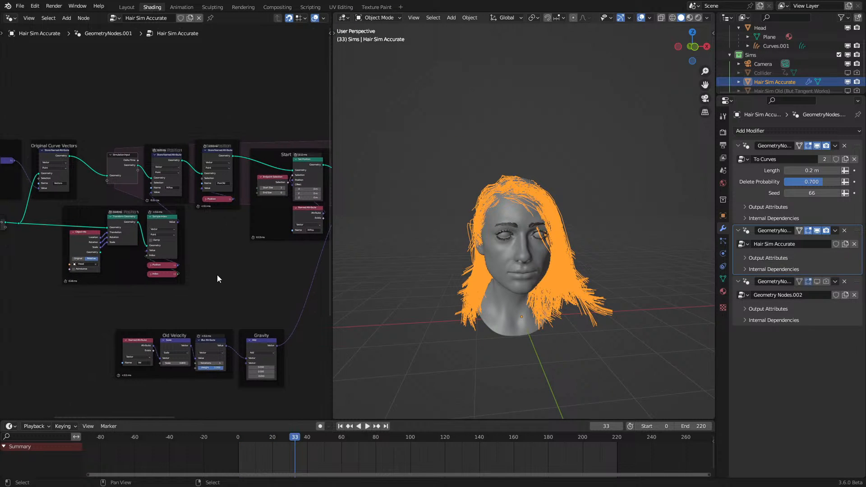
scroll(218, 275, "up", 2)
middle_click_drag(217, 275, 158, 192)
scroll(160, 239, "up", 3)
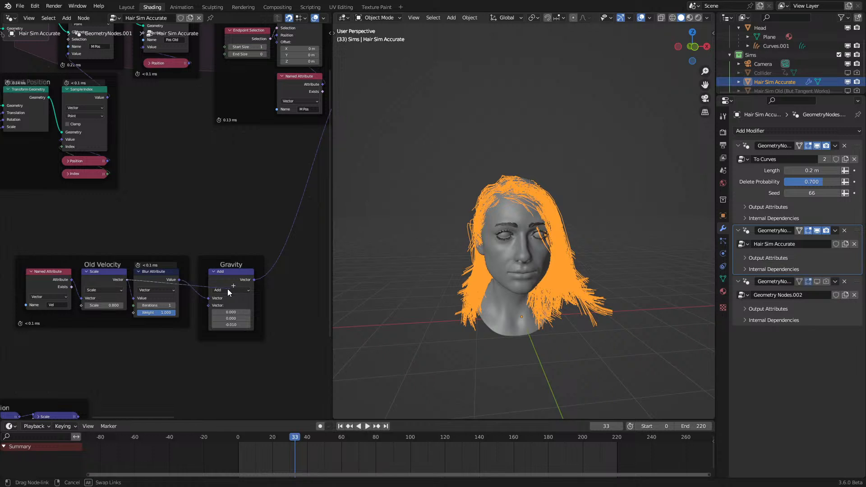
left_click_drag(212, 297, 214, 297)
Step: Play the simulation without velocity blur and test the hair by moving the head, then cancel the move
key("space")
left_click(494, 286)
scroll(532, 292, "down", 3)
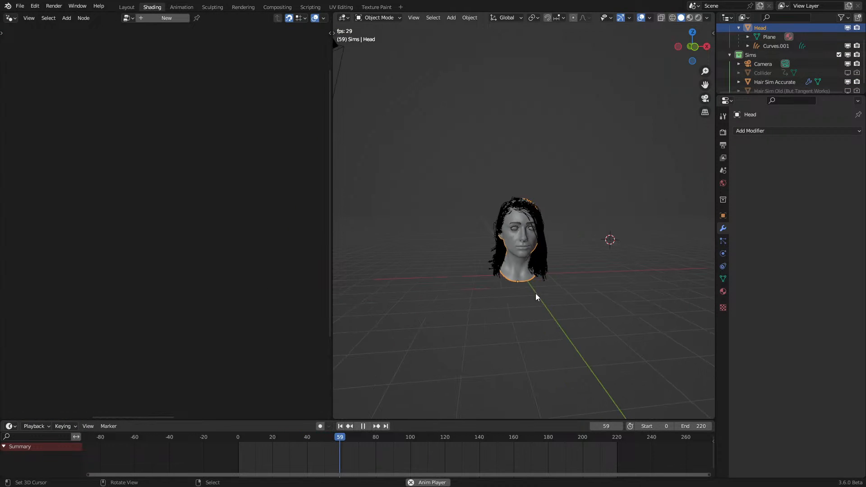
key("g")
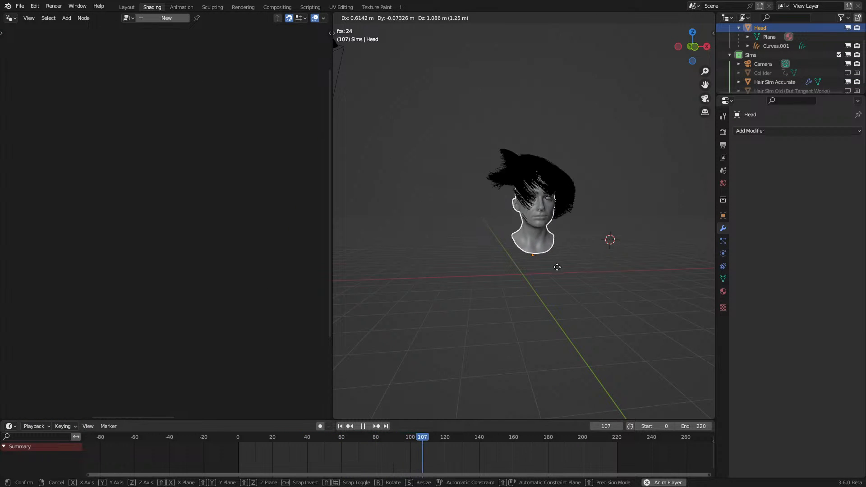
right_click(559, 259)
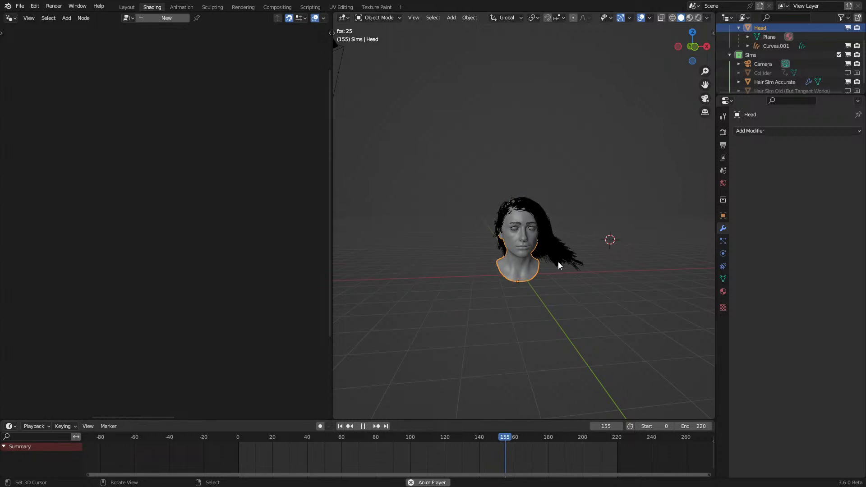
Step: Link the Old Velocity Scale output straight into the stored Vel attribute's value, bypassing Gravity
left_click(547, 253)
middle_click_drag(149, 298, 96, 348)
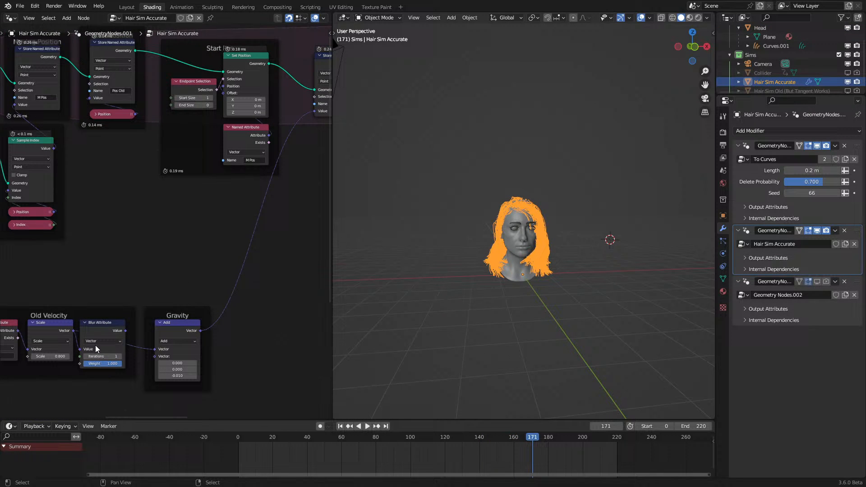
left_click(68, 332)
scroll(181, 221, "down", 1, "ctrl")
Step: Play the simulation with Gravity bypassed and test the hair by moving the head freely
key("space")
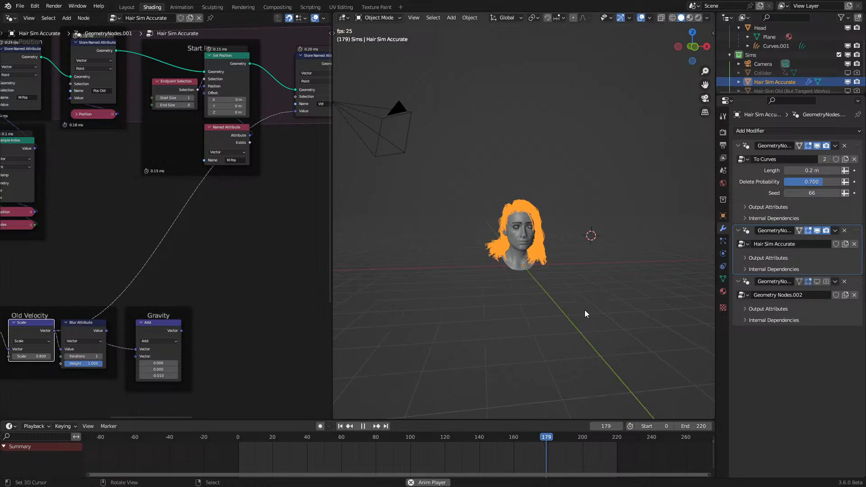
scroll(501, 302, "up", 2)
left_click(501, 288)
key("g")
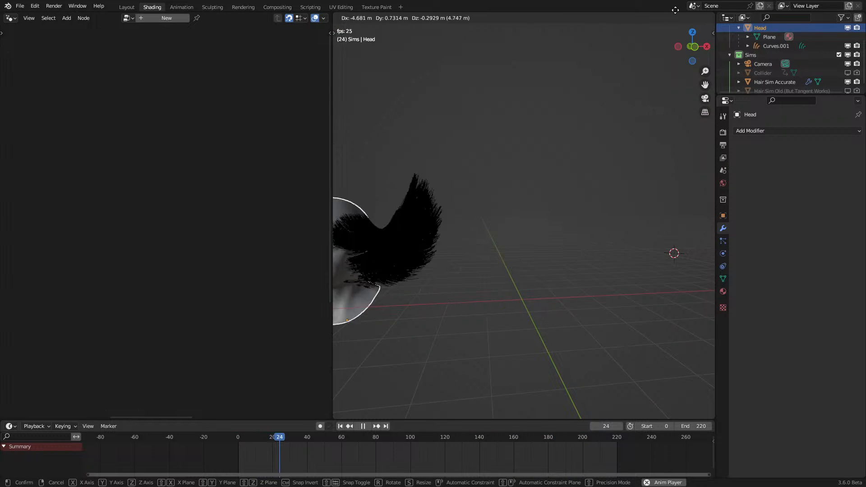
left_click(539, 261)
middle_click_drag(539, 262, 593, 303)
Step: Move the head along the global Y axis during playback to test how the hair follows
key("g")
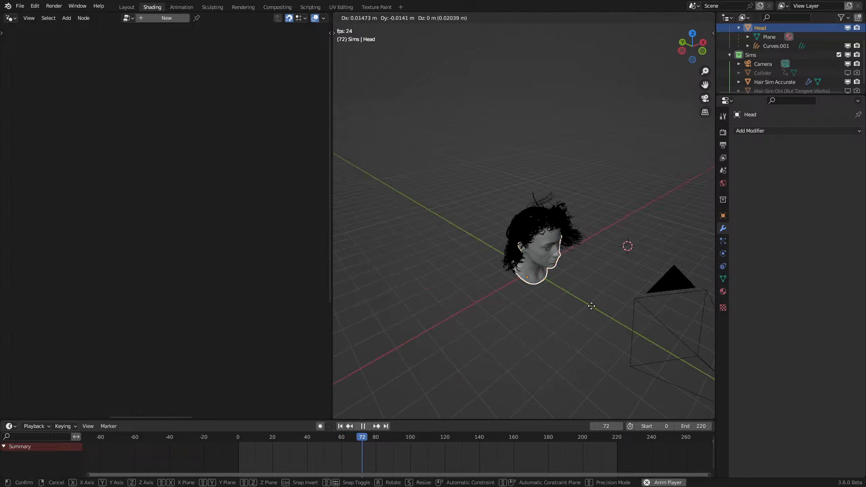
key("y")
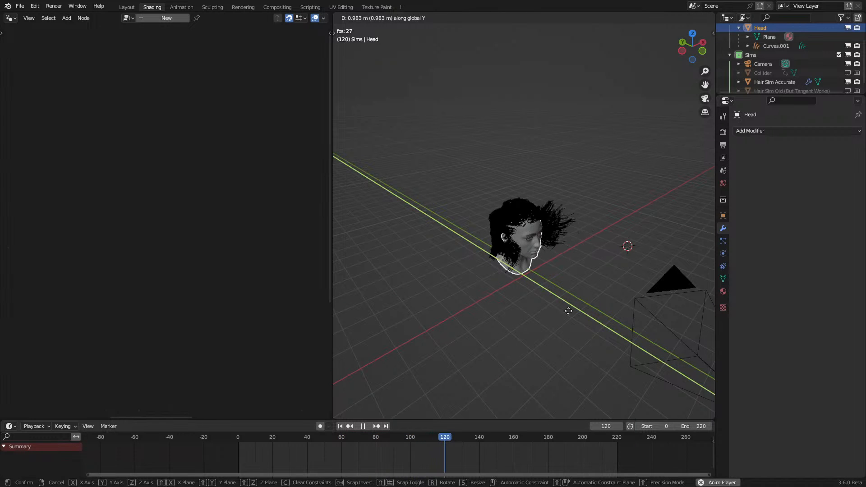
left_click(568, 310)
middle_click_drag(568, 311, 545, 303)
key("Escape")
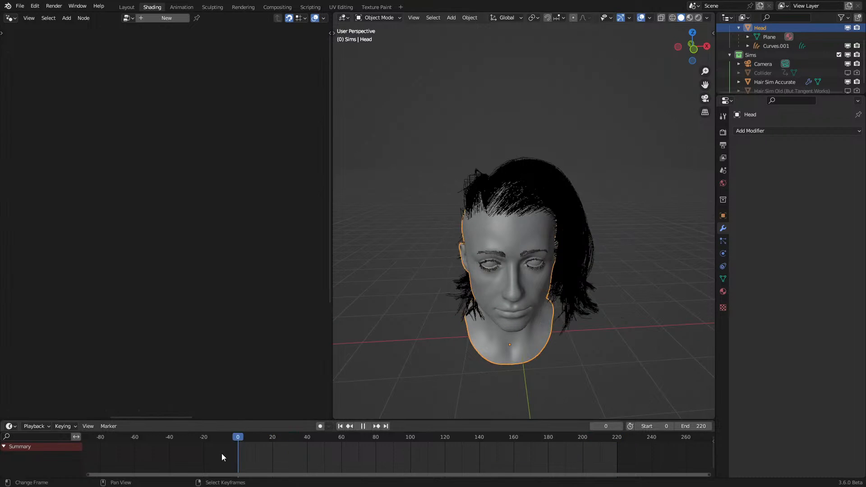
Step: Stop the playback and reload the saved file to restore the complete Hair Sim Accurate node tree
key("space")
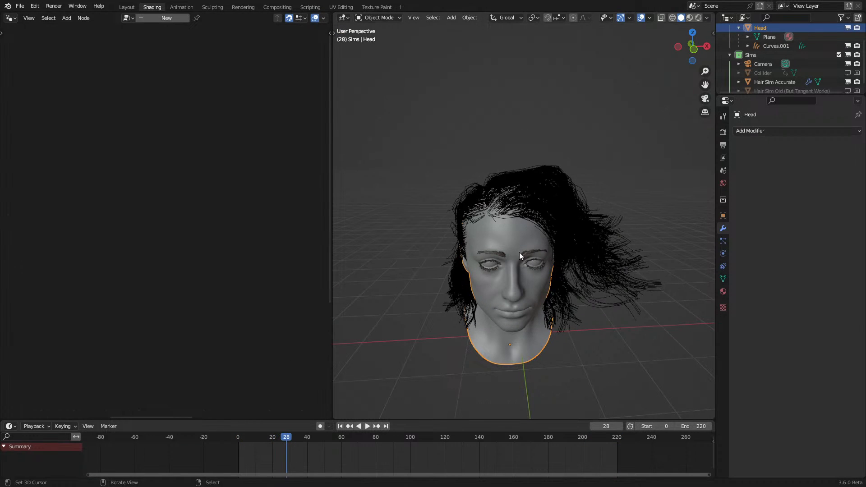
left_click(586, 212)
scroll(263, 222, "down", 5)
middle_click_drag(263, 223, 307, 317)
scroll(121, 305, "up", 3)
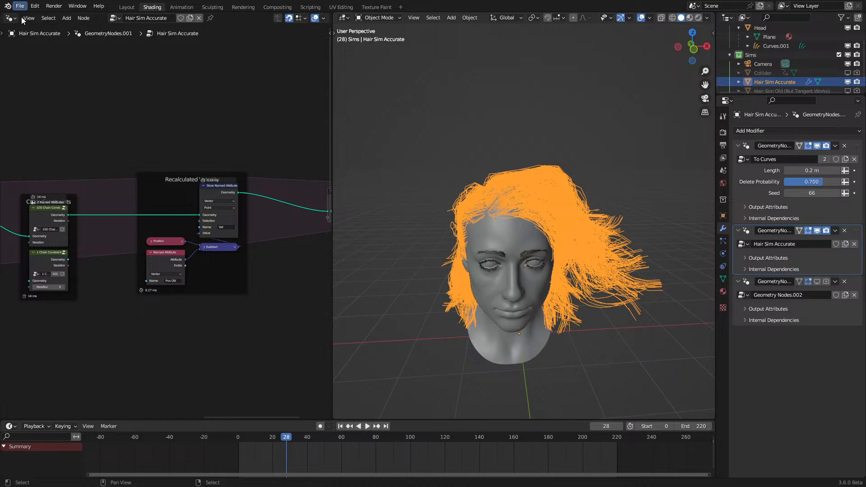
left_click(33, 26)
left_click(450, 260)
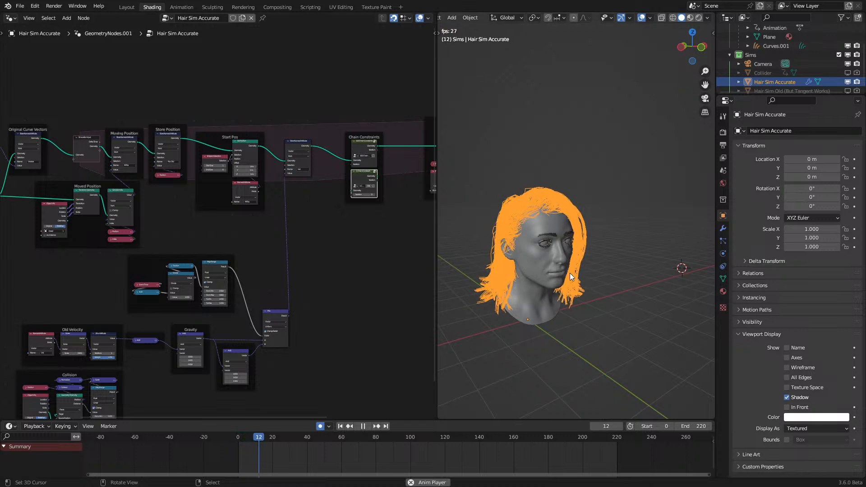
Step: Link Blur Attribute's Value output directly into the stored Vel attribute's value, bypassing Gravity and the Mix node
key("Escape")
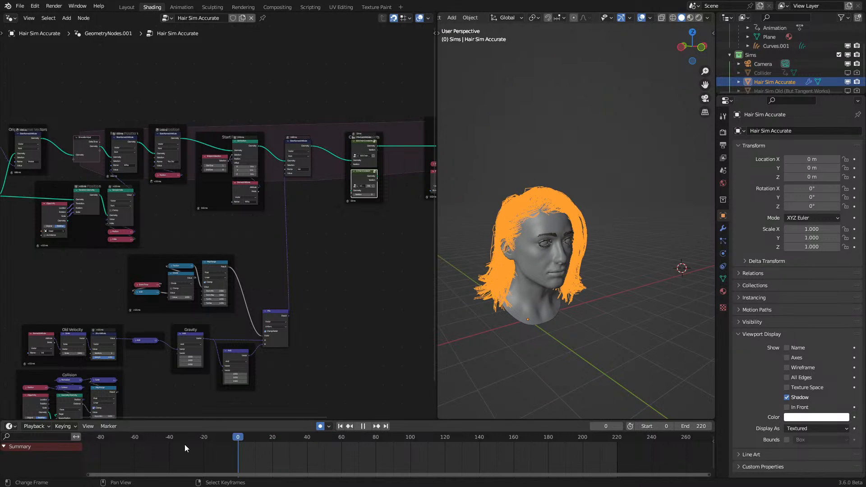
scroll(193, 320, "up", 1)
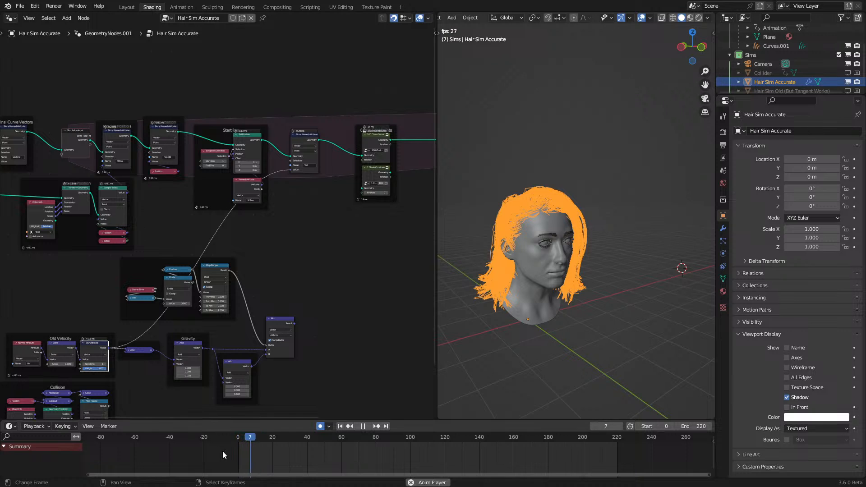
key("space")
Step: Look inside the Chain Constraints node groups and examine the Mix Original Vector node in 1 Chain Constraint
key("Tab")
scroll(343, 219, "up", 1)
key("Tab")
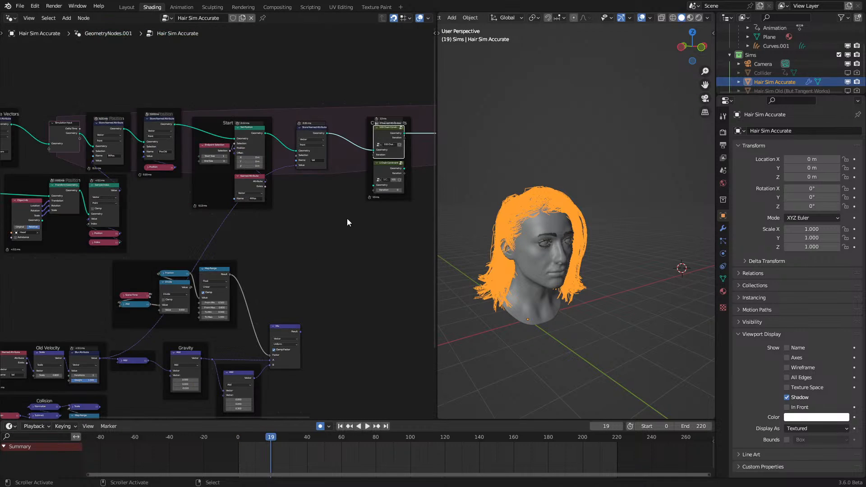
left_click(388, 166)
key("Tab")
scroll(345, 313, "up", 4)
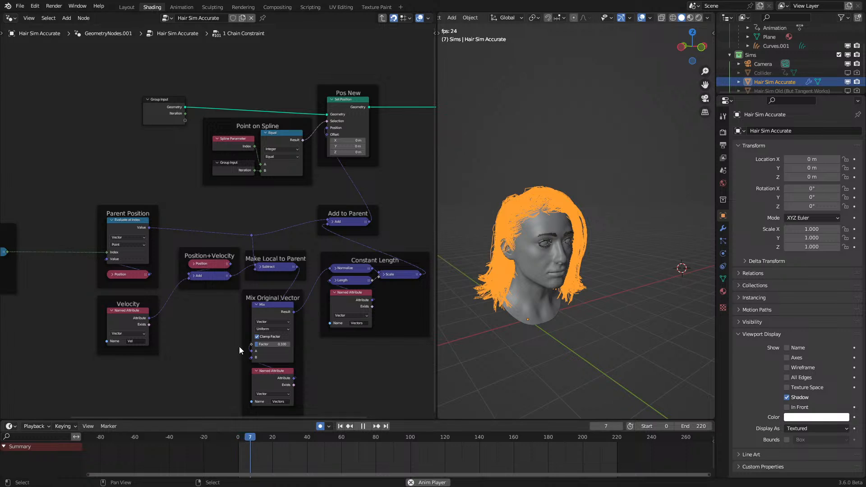
Step: Test the hair by moving the head during playback, then turn off auto keying and delete the head's keyframes
key("Tab")
left_click(553, 279)
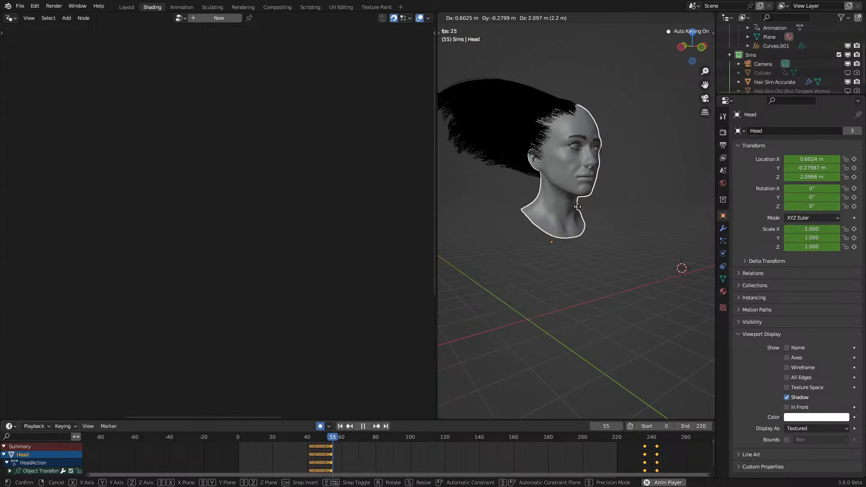
key("space")
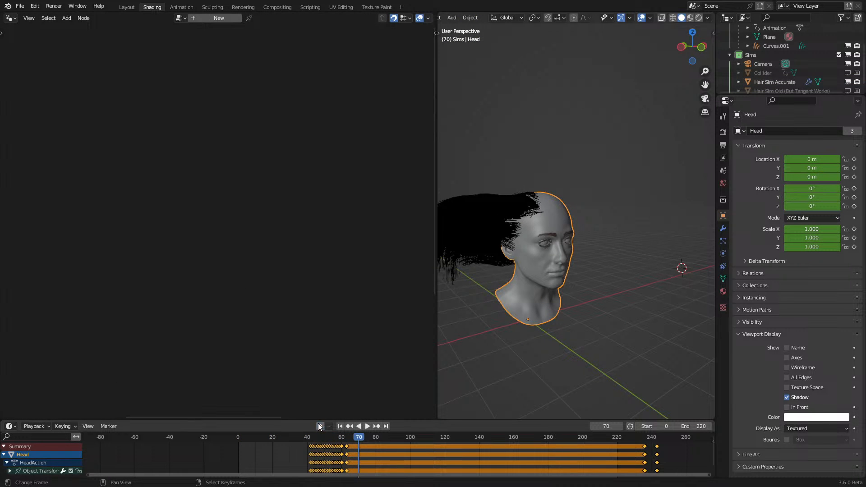
key("Delete")
Step: Replay the simulation from the start and test the hair by moving the head, then cancel the move
left_click(233, 454)
key("space")
key("g")
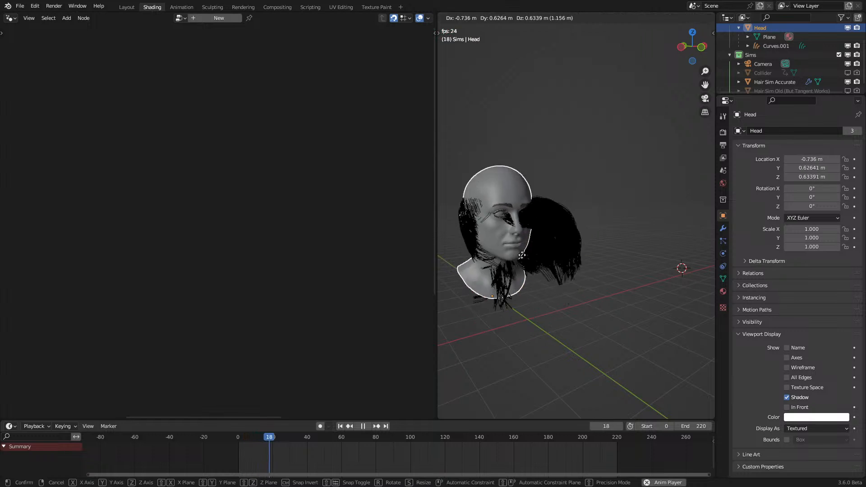
key("Escape")
Step: Delete the Scene Time and Map Range node frame, the Mix node and the extra Add node after Gravity
left_click(504, 203)
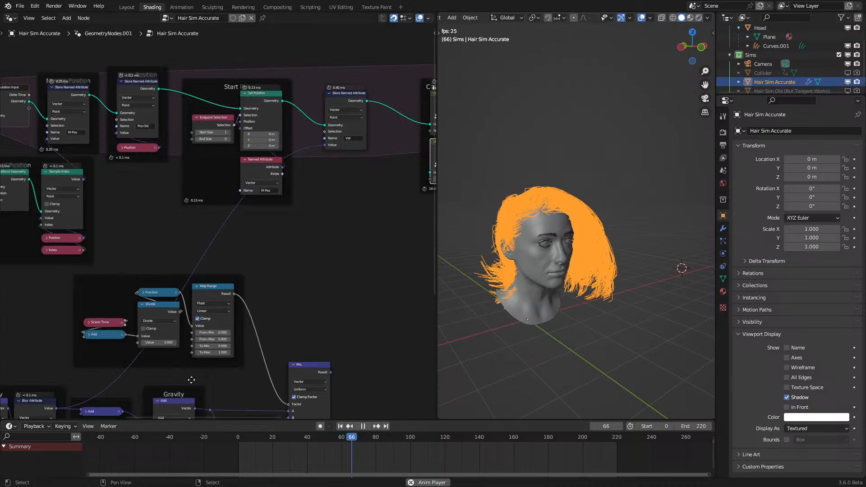
scroll(181, 261, "up", 3)
key("space")
left_click_drag(115, 220, 287, 288)
key("x")
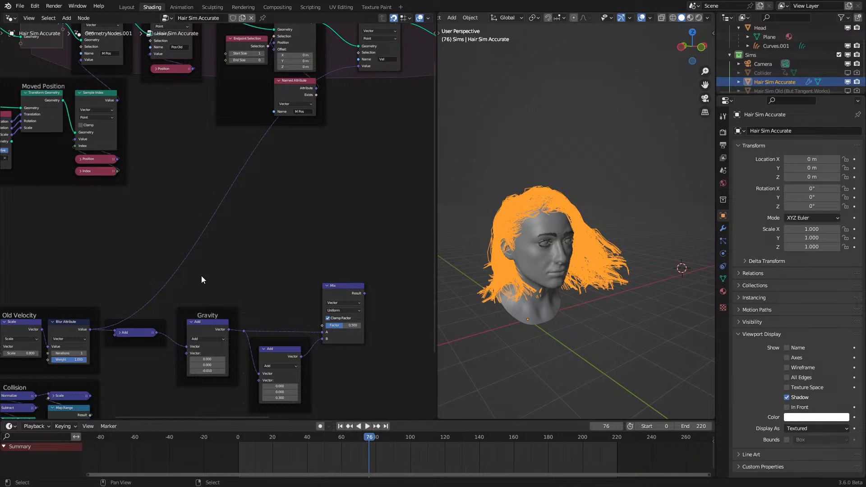
left_click_drag(248, 311, 350, 384)
key("x")
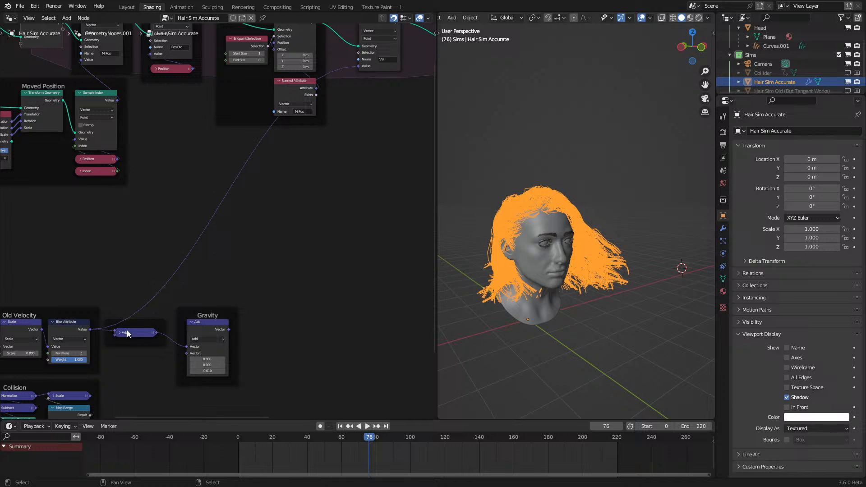
Step: Delete the Add node between Blur Attribute and Gravity, and link Gravity's output into the stored Vel attribute's value
left_click_drag(172, 338, 185, 345)
left_click_drag(112, 294, 165, 363)
key("x")
left_click_drag(179, 320, 125, 308)
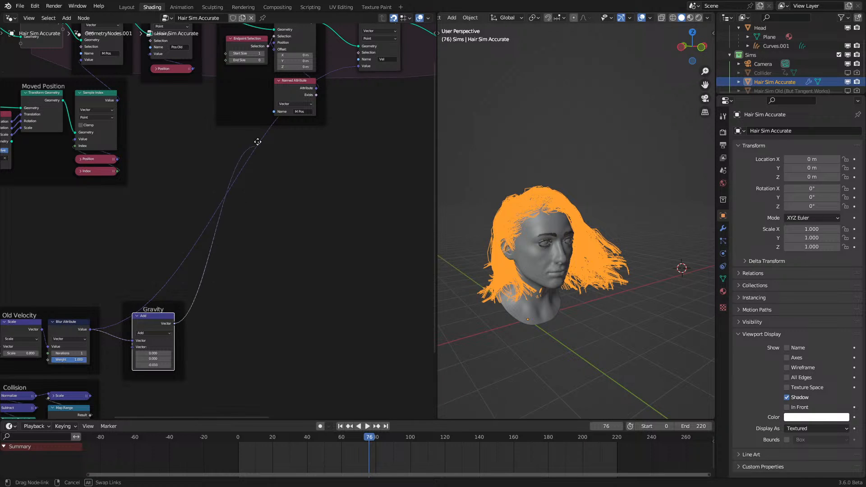
Step: Play the simulation with gravity, test the hair by moving the head, cancel the move and widen the 3D viewport
key("space")
left_click(535, 300)
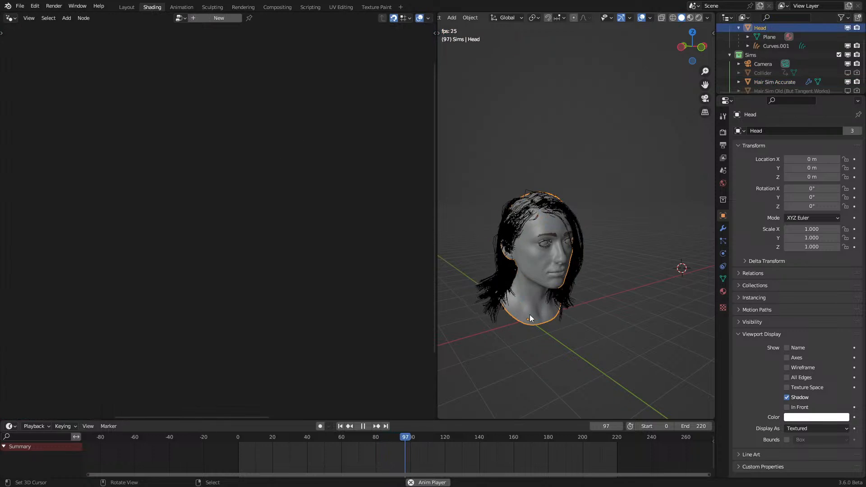
key("g")
key("Escape")
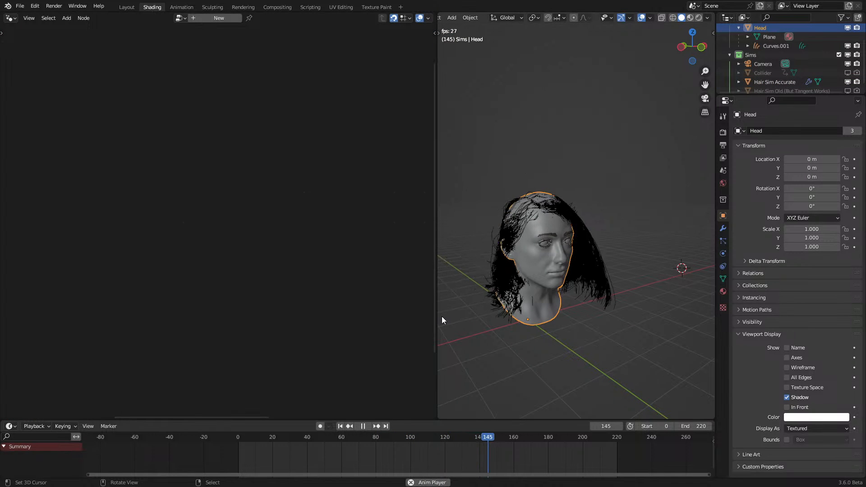
left_click_drag(438, 318, 319, 320)
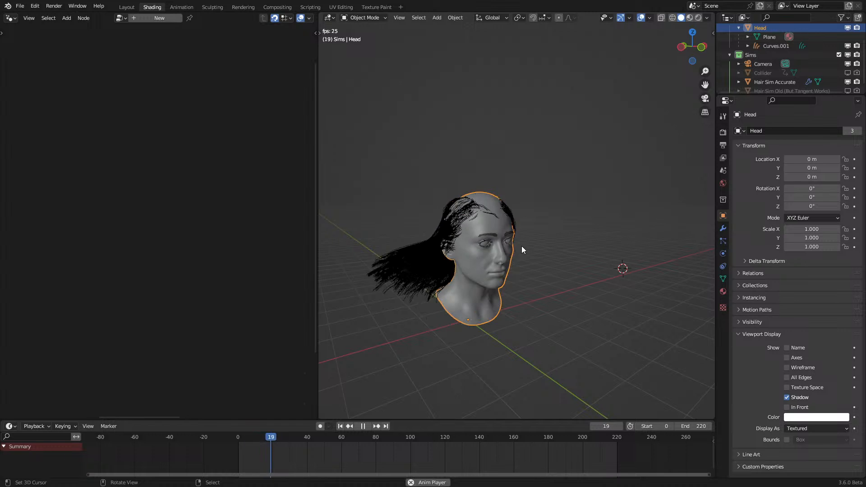
Step: Stop the playback and set the Z value of Hair Sim Accurate's Gravity Add node to 0
left_click(527, 223)
key("space")
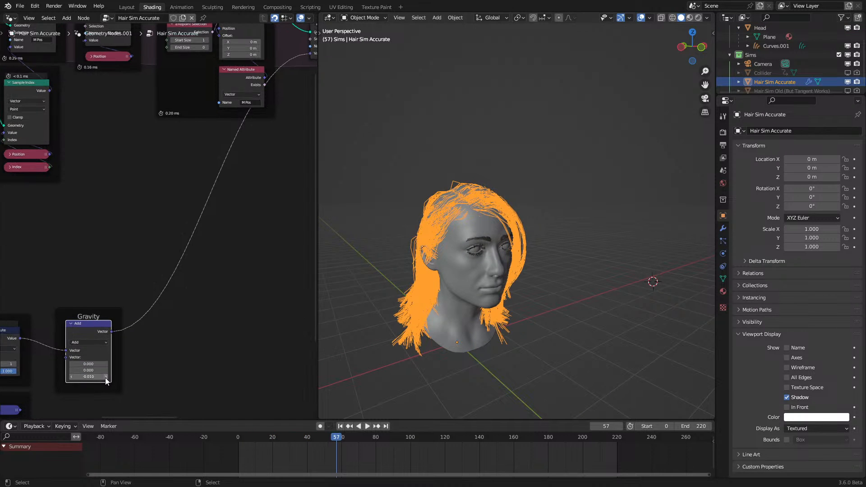
key("Return")
Step: Play the simulation with zero gravity and test the hair by moving the head, then cancel the move
key("space")
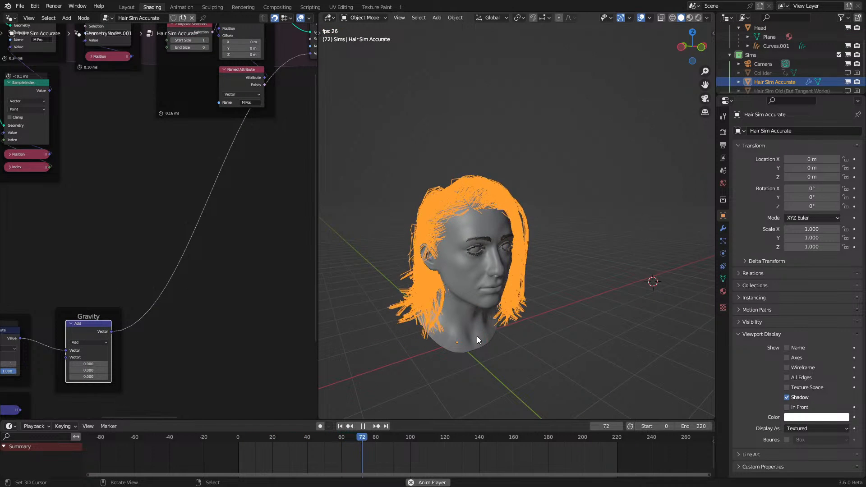
left_click(477, 336)
key("g")
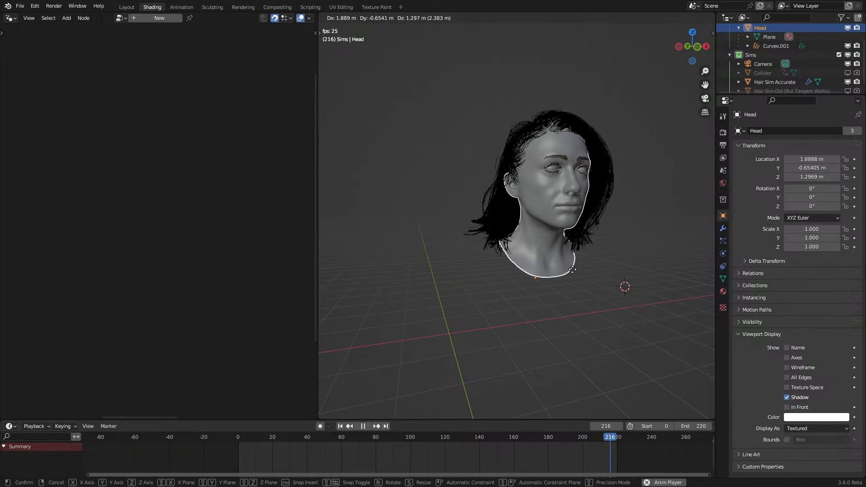
right_click(572, 269)
Step: Adjust the Mix Original Vector factor inside the 1 Chain Constraint group, then return to the Hair Sim Accurate tree
left_click(504, 255)
key("space")
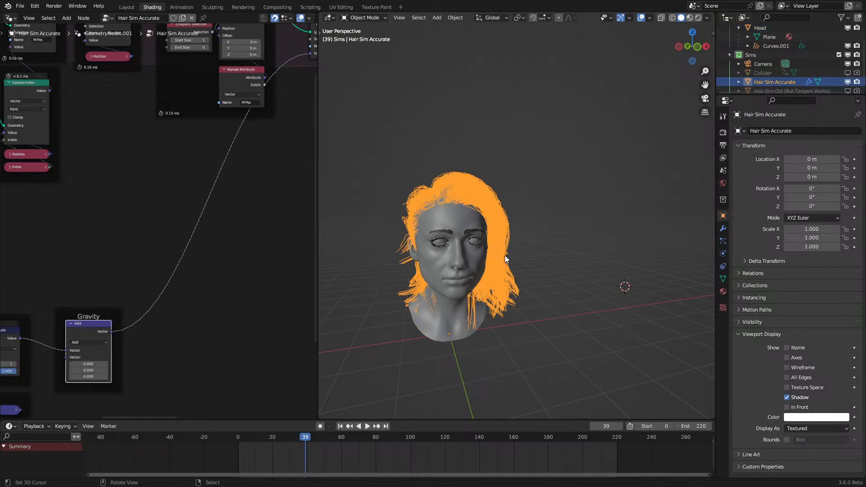
scroll(282, 175, "down", 4)
middle_click_drag(282, 174, 128, 288)
left_click(232, 203)
key("Tab")
scroll(234, 252, "up", 1)
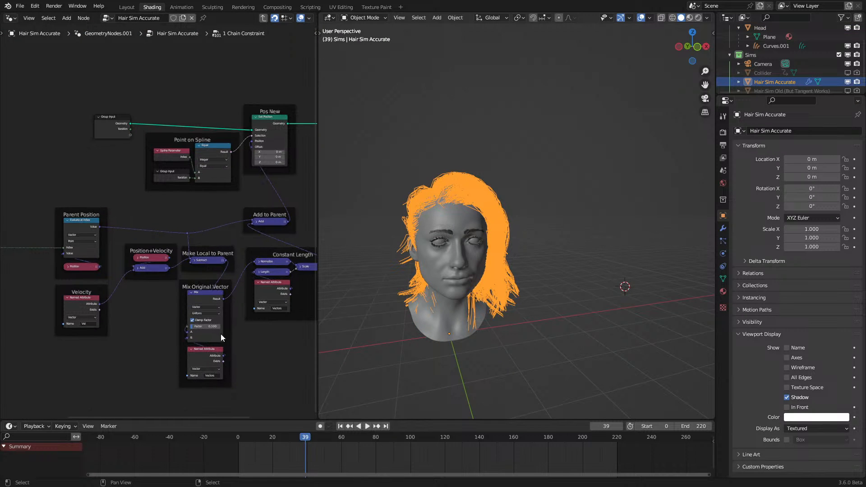
key("Tab")
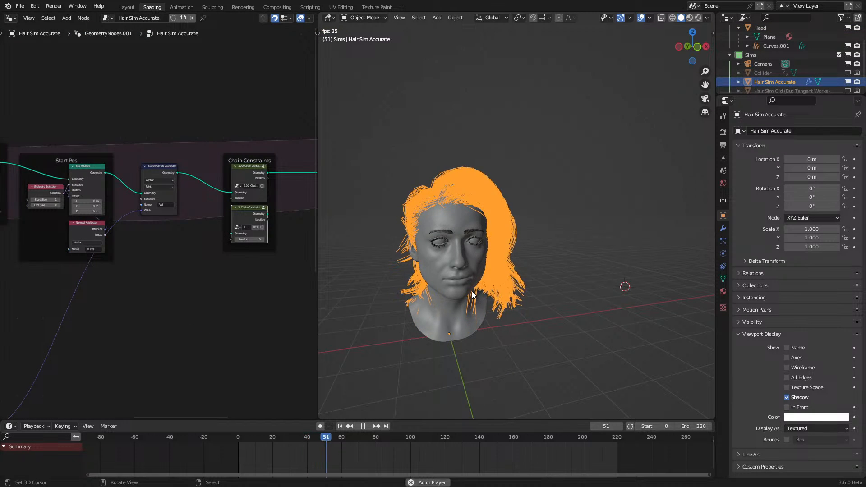
Step: Test the hair's response to the constraint settings by moving the head during playback, then cancel the move
left_click(472, 294)
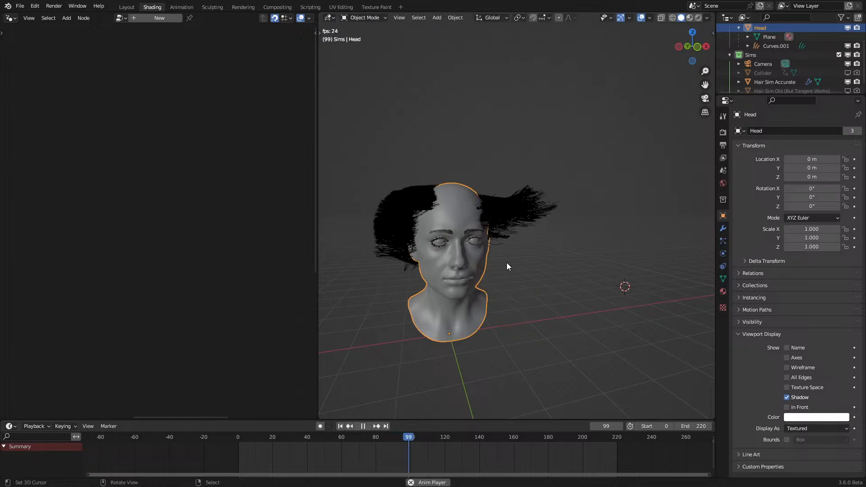
scroll(507, 264, "down", 2)
middle_click_drag(501, 259, 537, 256, "shift")
scroll(536, 257, "up", 2)
key("g")
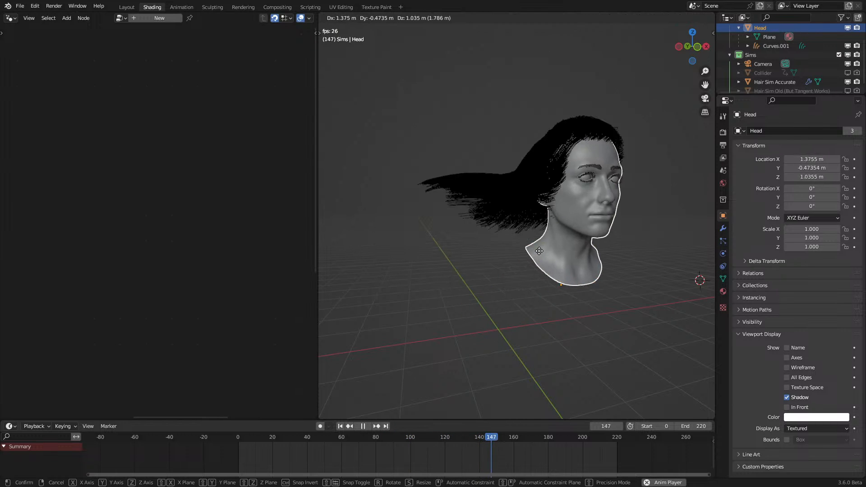
right_click(539, 250)
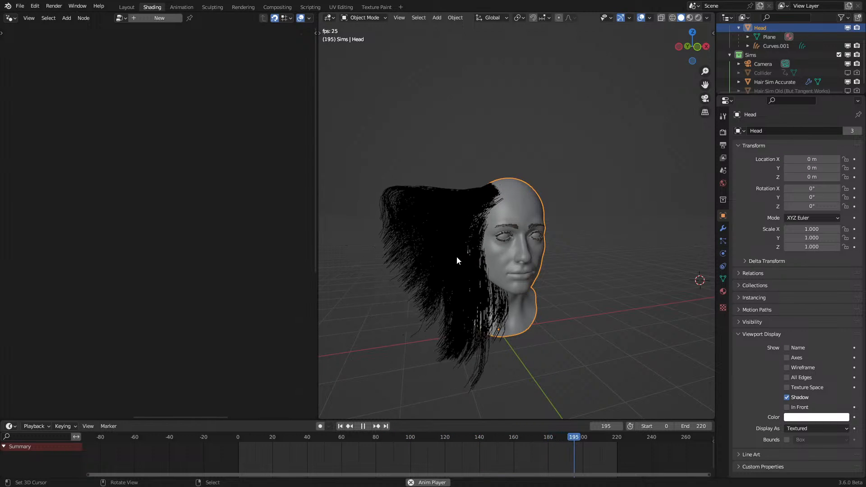
Step: Set the Old Velocity Scale node's scale to 0.9 in the Hair Sim Accurate tree
left_click(457, 260)
key("space")
middle_click_drag(159, 296, 237, 252)
scroll(155, 295, "up", 4)
left_click(164, 316)
Step: Play the simulation with the new velocity scale and move the head to test the hair, then cancel the move
key("space")
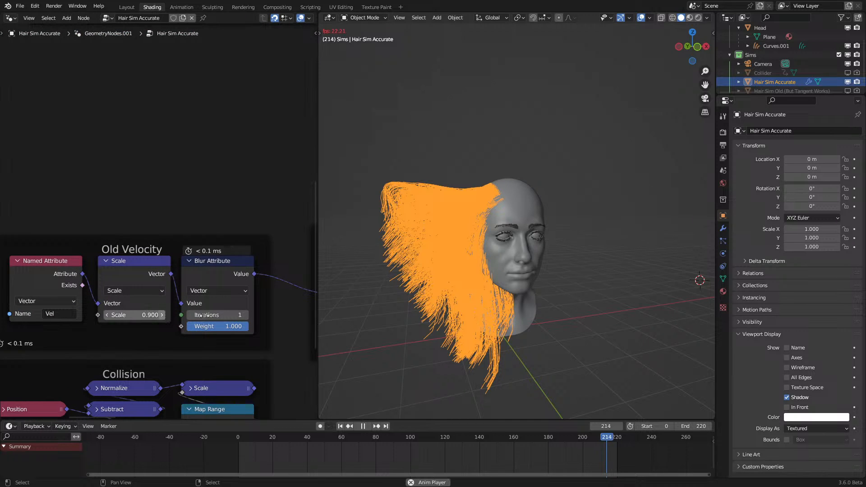
left_click(494, 330)
key("g")
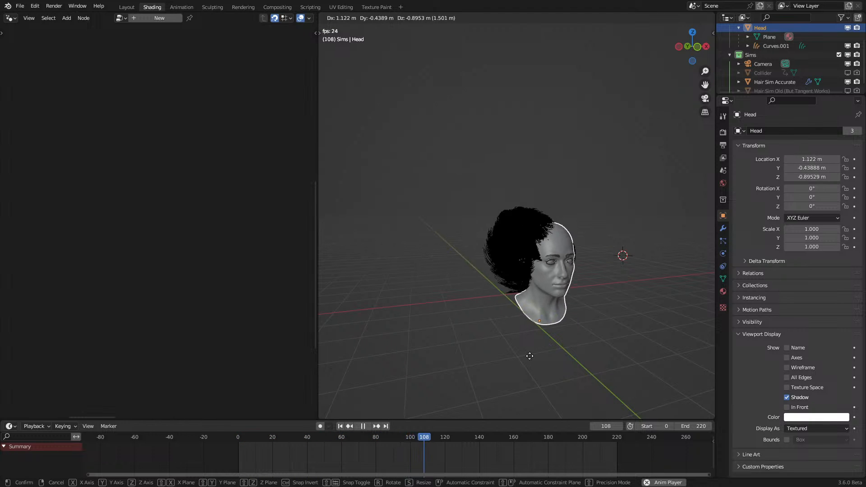
right_click(534, 336)
Step: In Hair Sim Accurate's 1 Chain Constraint group, set the Mix Original Vector factor to 0.1 and resume playback
left_click(502, 193)
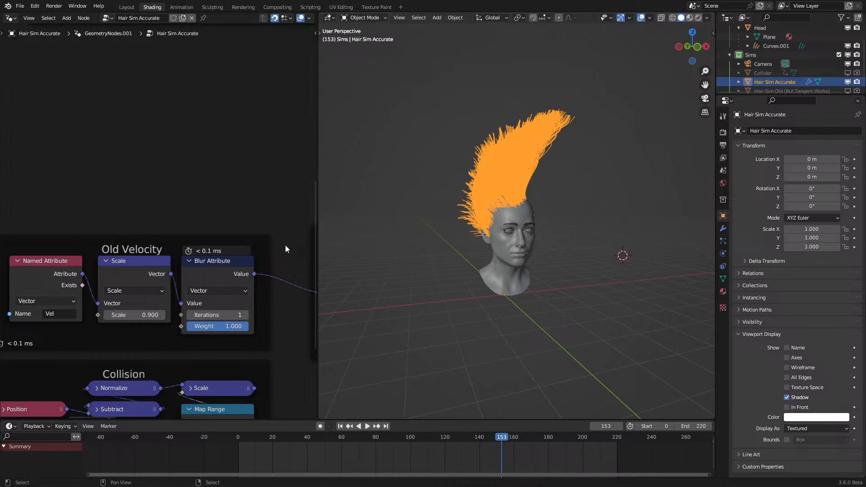
scroll(166, 253, "down", 4)
middle_click_drag(167, 253, 4, 278)
scroll(144, 207, "down", 2)
middle_click_drag(143, 205, 104, 350)
middle_click_drag(279, 205, 153, 274)
key("Tab")
scroll(154, 274, "up", 3)
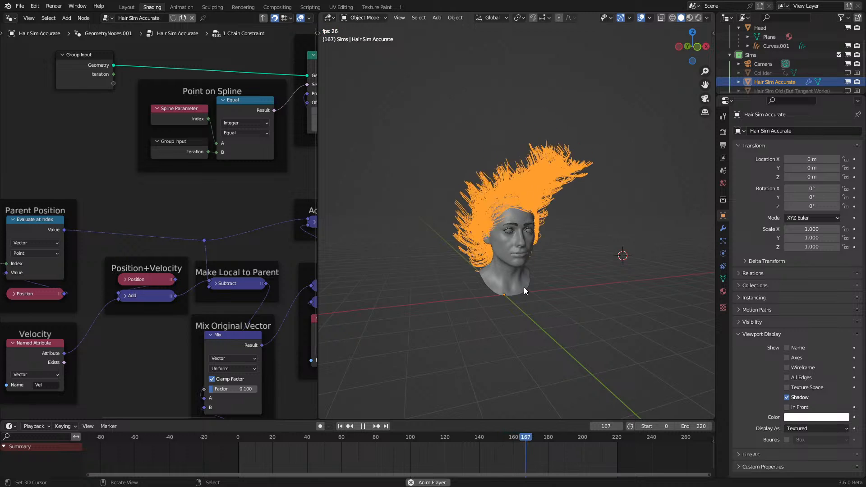
Step: Move the head during playback to test the hair with the new original-vector mix, viewing it closer, and cancel the moves
left_click(510, 283)
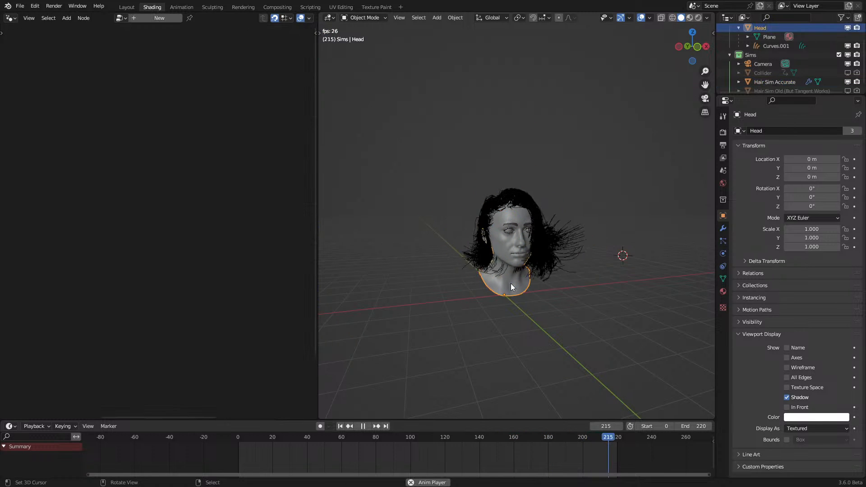
left_click(549, 250)
left_click(499, 281)
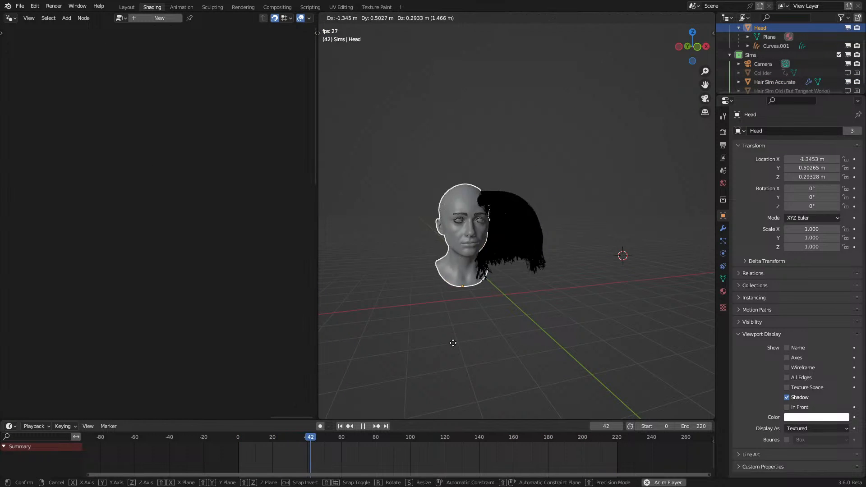
scroll(483, 311, "up", 2)
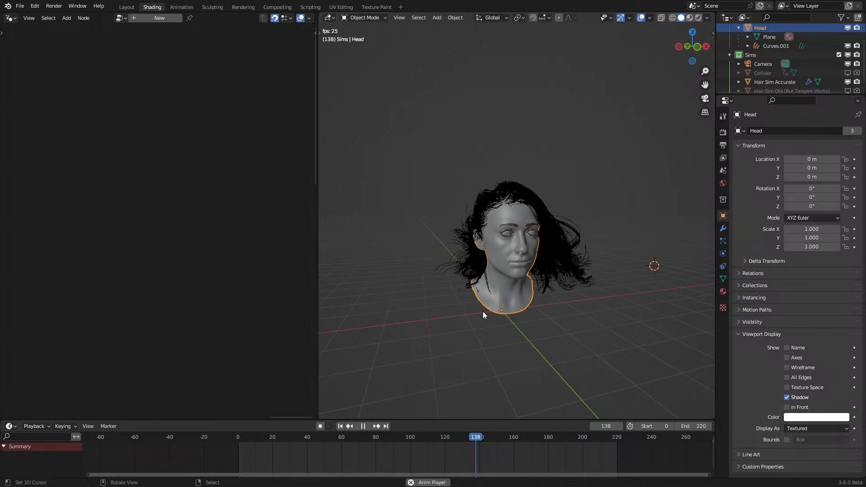
scroll(482, 311, "up", 2)
middle_click_drag(482, 311, 475, 306)
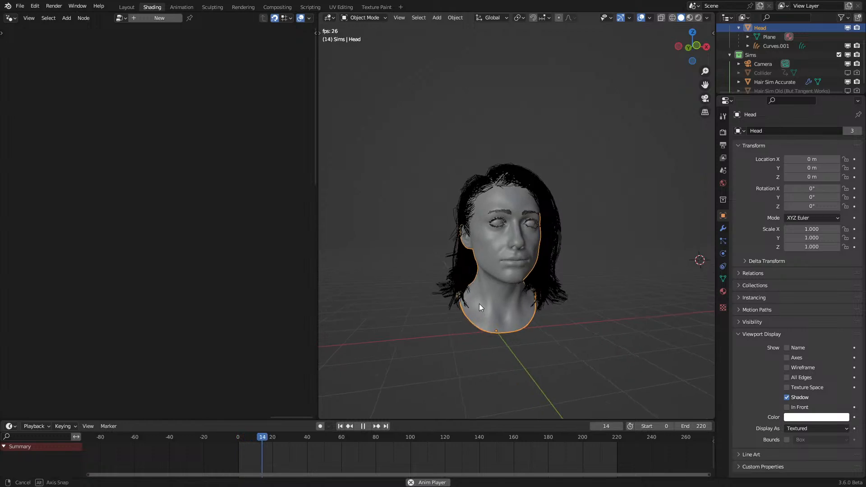
key("g")
right_click(501, 277)
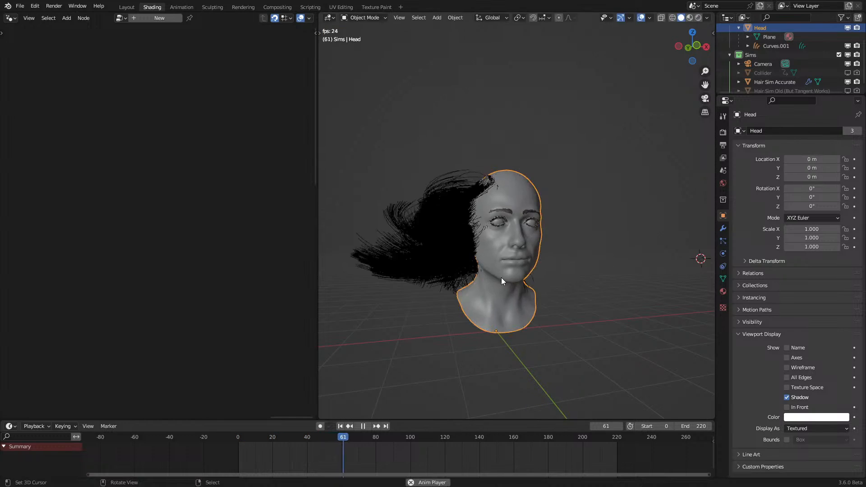
Step: Try 0.8 for the Old Velocity Scale node's scale, replay the simulation from frame 0, and set the scale to 0.7
left_click(556, 256)
middle_click_drag(129, 342, 262, 199)
scroll(156, 319, "down", 5)
key("space")
middle_click_drag(92, 344, 222, 193)
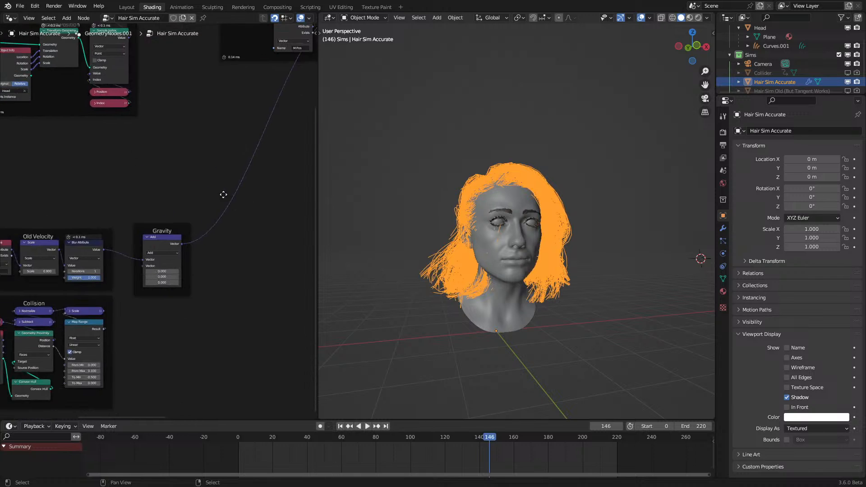
scroll(81, 288, "up", 4)
middle_click_drag(56, 307, 134, 311)
scroll(79, 293, "up", 1)
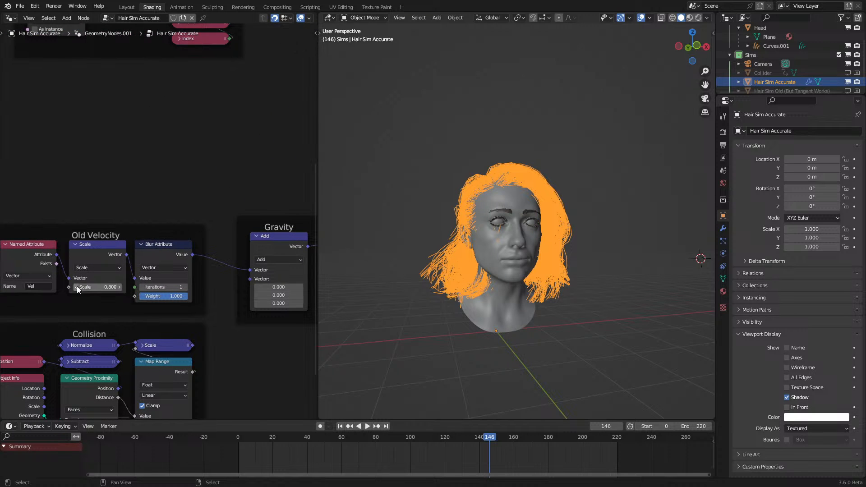
left_click(235, 458)
key("space")
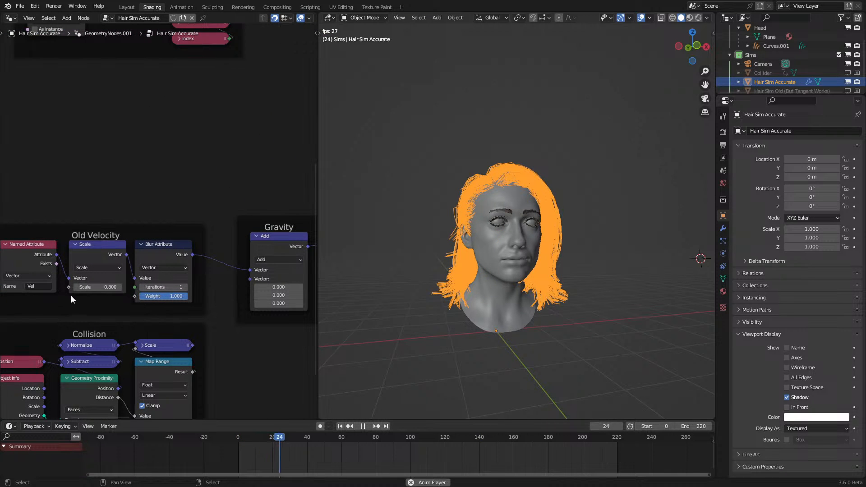
key("space")
left_click(74, 286)
Step: Connect the Collision frame's Object Info geometry to the Geometry Proximity target and move the frame away from the Old Velocity nodes
scroll(97, 311, "down", 5)
middle_click_drag(136, 358, 196, 275)
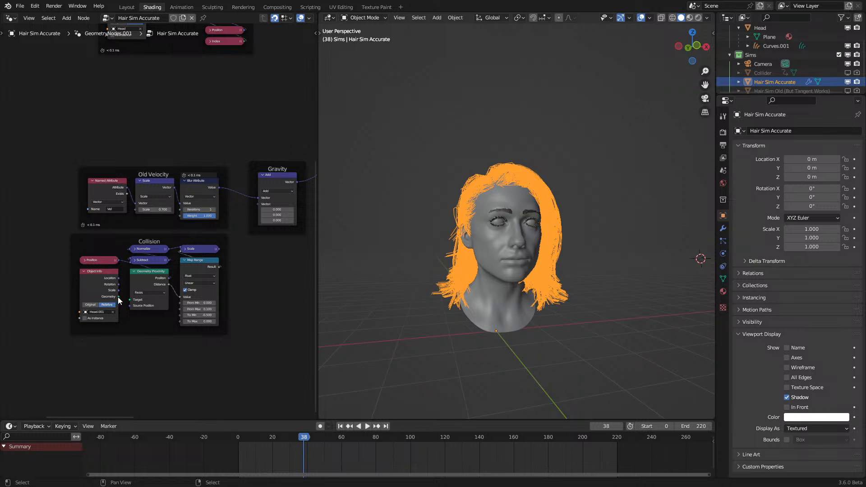
left_click_drag(118, 297, 133, 300)
left_click_drag(222, 265, 139, 343)
middle_click_drag(251, 235, 223, 269)
scroll(221, 272, "down", 5)
scroll(228, 280, "up", 1)
Step: Play the simulation and move the head to test the lower velocity scale, cancel the move, and reselect the hair
key("space")
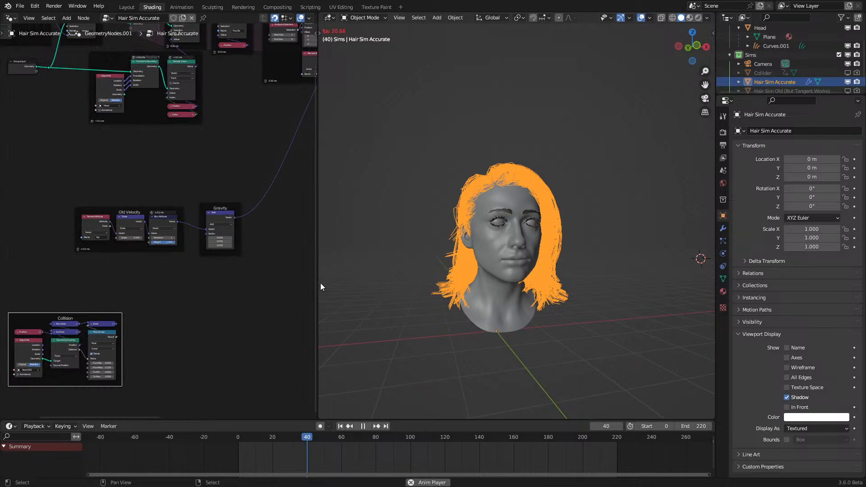
left_click(526, 318)
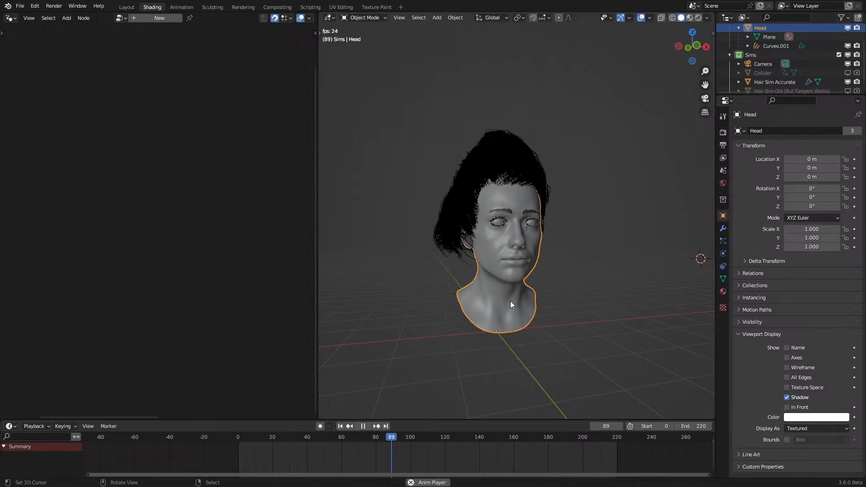
left_click(508, 166)
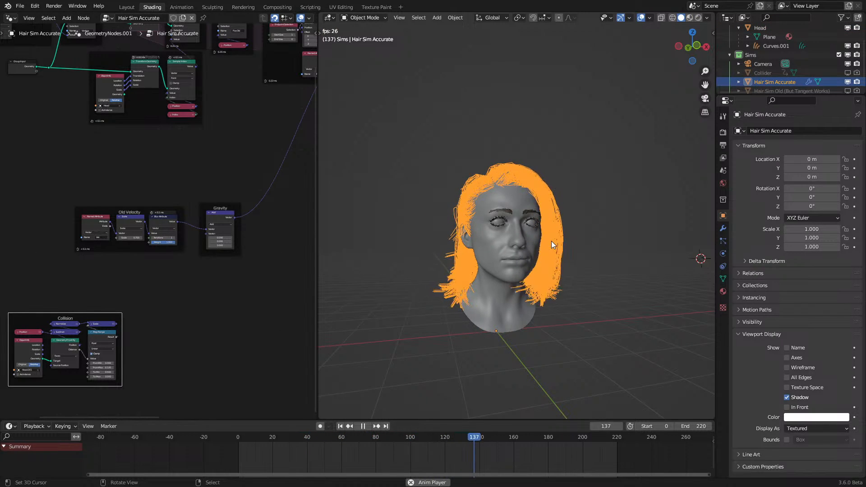
key("space")
Step: Inspect the hair up close and from another angle during playback, and test it with one more cancelled head move
middle_click_drag(537, 276, 488, 315)
scroll(510, 251, "up", 8)
key("space")
scroll(515, 275, "down", 8)
key("space")
middle_click_drag(182, 227, 147, 248)
scroll(570, 246, "down", 3)
middle_click_drag(569, 246, 579, 269)
right_click(518, 307)
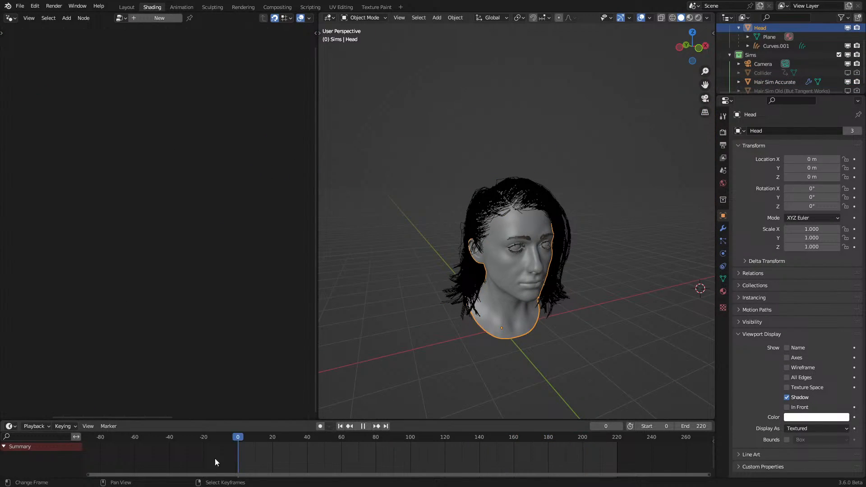
Step: Return to frame 0, turn on auto keying, and key the head's starting position at frame 9
left_click_drag(214, 458, 216, 457)
left_click(321, 427)
key("space")
key("space")
key("g")
left_click(464, 356)
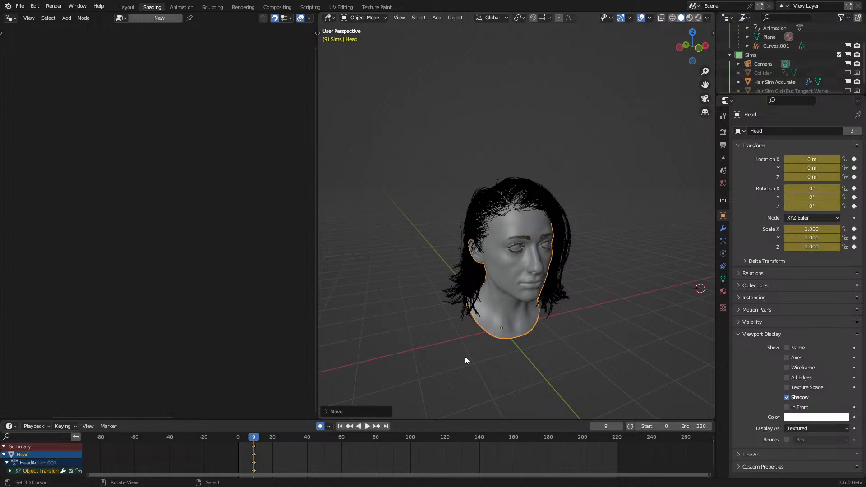
Step: Key the head at frame 17 moved about 3.76 m along X, and replay the animation from the start
key("space")
key("space")
key("g")
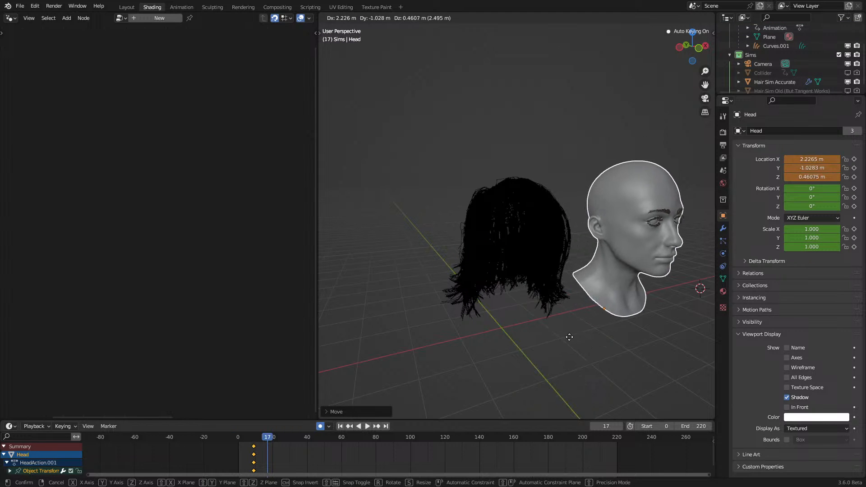
left_click(574, 332)
left_click(233, 457)
key("space")
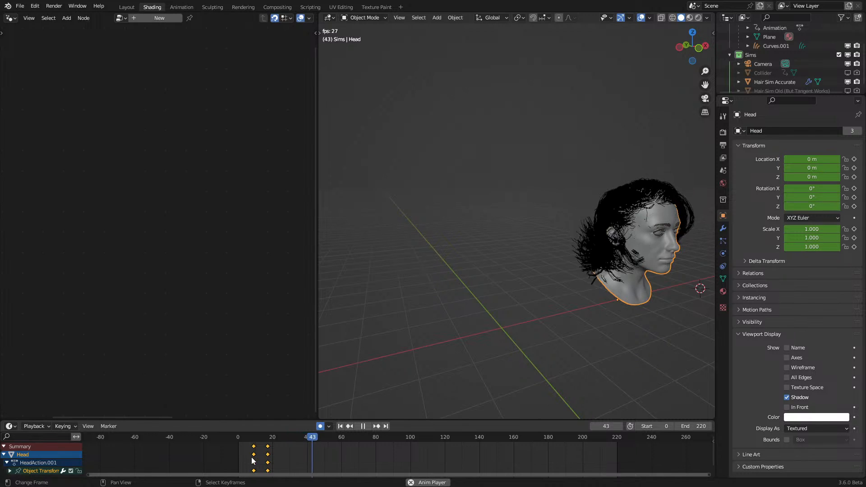
Step: Duplicate the head's frame 17 keys to about frame 32 and its frame 9 keys to about frame 39, and return to frame 0
key("space")
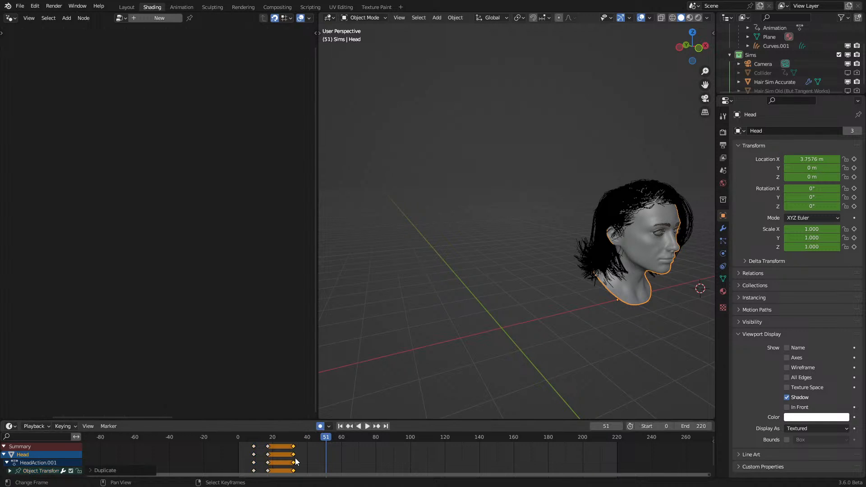
key("Escape")
left_click(233, 464)
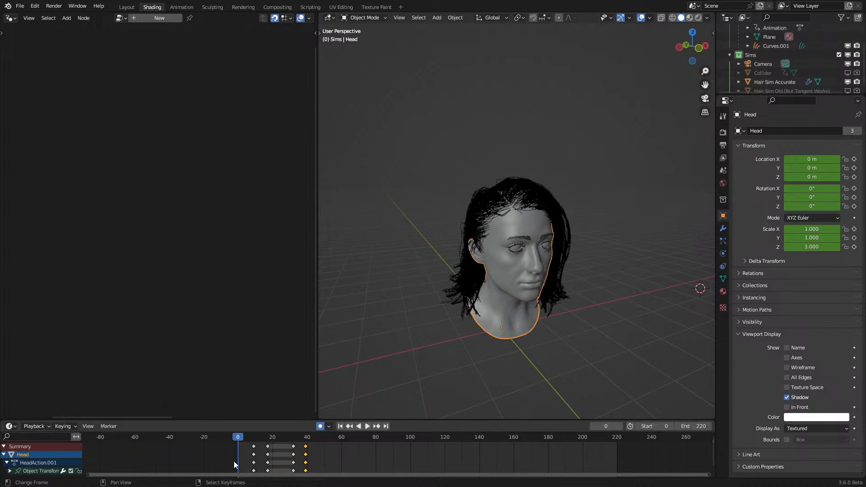
Step: Set the scene's end frame to 101 and play the keyed head animation, viewing it from a new angle
key("space")
left_click_drag(696, 426, 643, 426)
key("space")
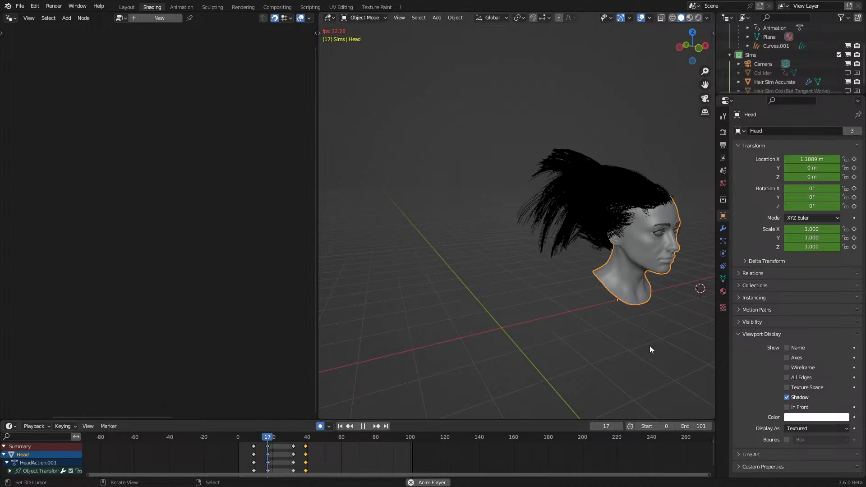
middle_click_drag(631, 232, 580, 285)
Step: In Hair Sim Accurate's 1 Chain Constraint group, set the Mix Original Vector factor to 0.2 and leave the group
left_click(573, 217)
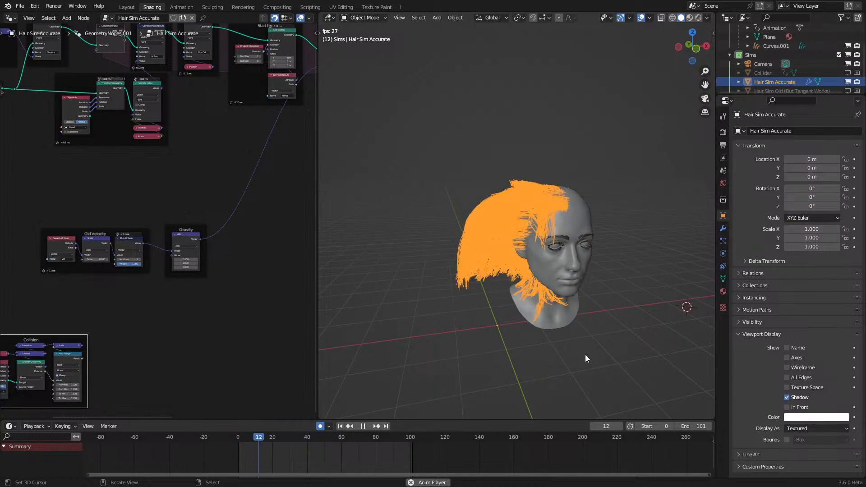
key("space")
middle_click_drag(269, 193, 143, 335)
left_click(285, 210)
key("Tab")
scroll(223, 337, "up", 4)
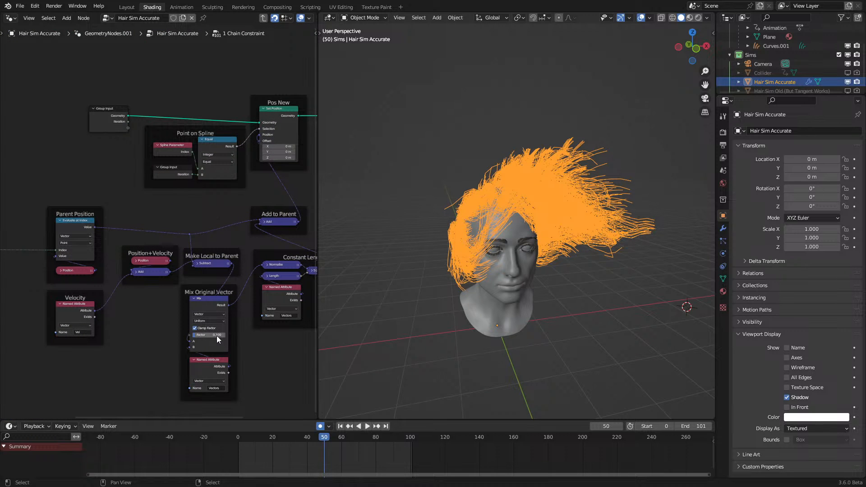
key("Tab")
Step: Replay the animation from frame 0, watch how the hair follows the head, and stop at frame 43
key("space")
left_click(230, 456)
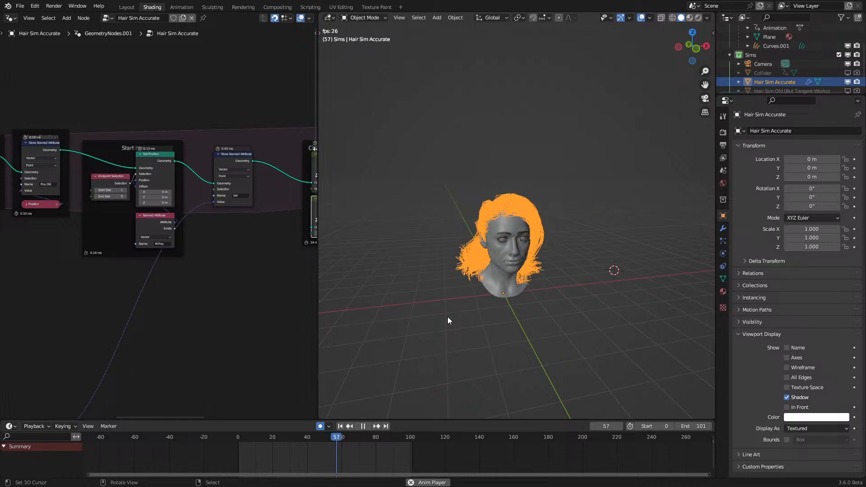
middle_click_drag(447, 317, 468, 308)
middle_click_drag(48, 383, 162, 282)
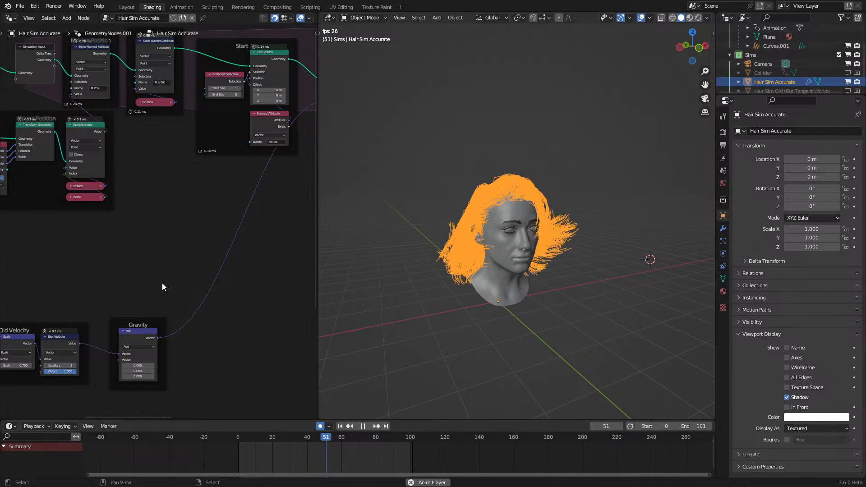
middle_click_drag(145, 312, 213, 252)
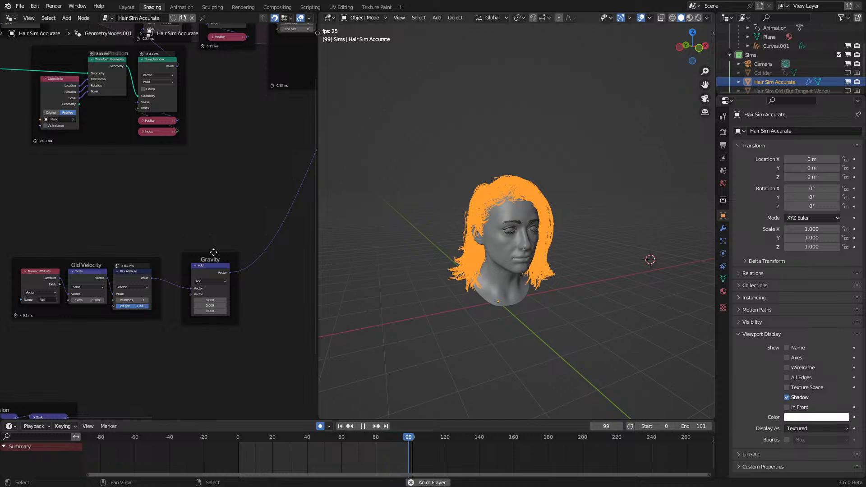
key("space")
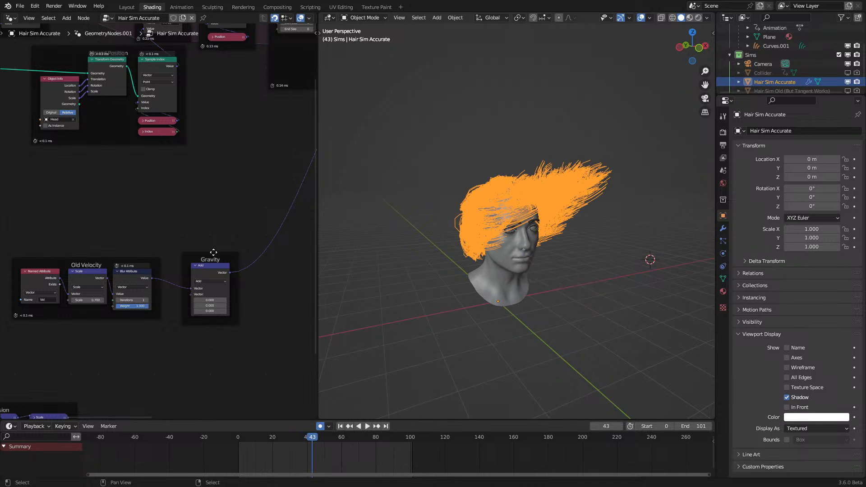
Step: Add a Spline Parameter node inside 1 Chain Constraint, connect its Factor to the Mix Original Vector factor, and replay from the start
middle_click_drag(249, 114, 62, 259)
middle_click_drag(256, 195, 204, 215)
key("Tab")
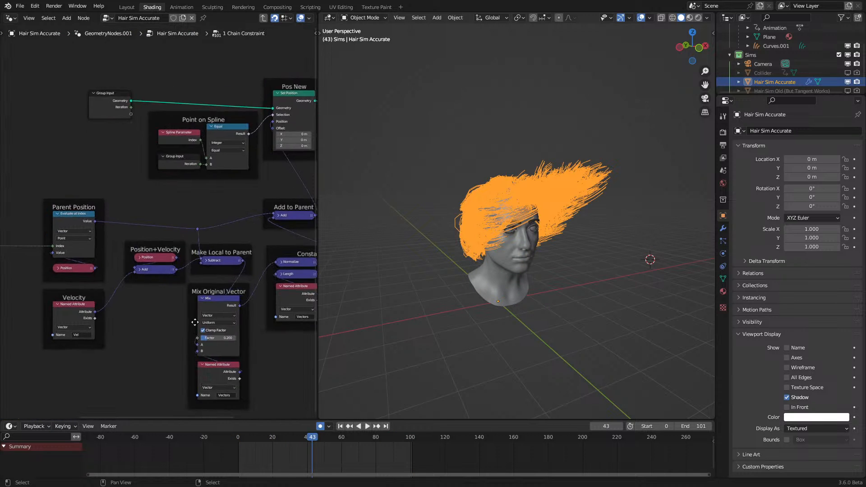
key("shift+a")
left_click(171, 265)
type("r")
key("Return")
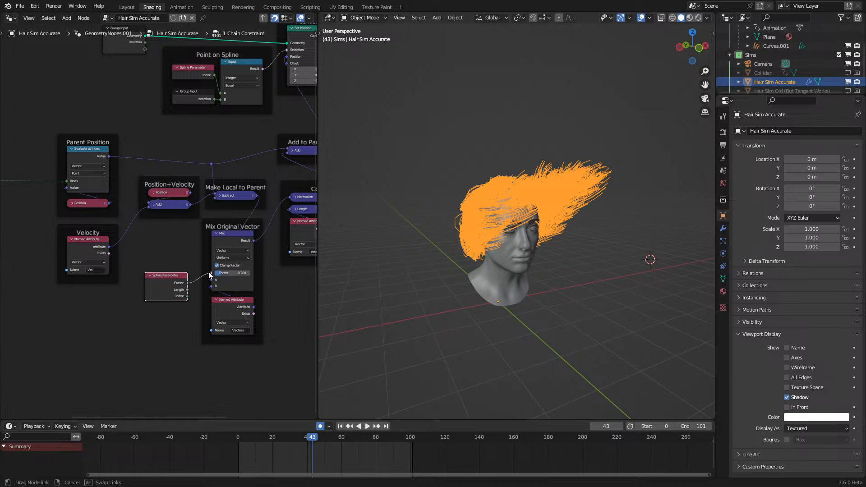
left_click_drag(209, 274, 210, 273)
key("space")
key("shift+Left")
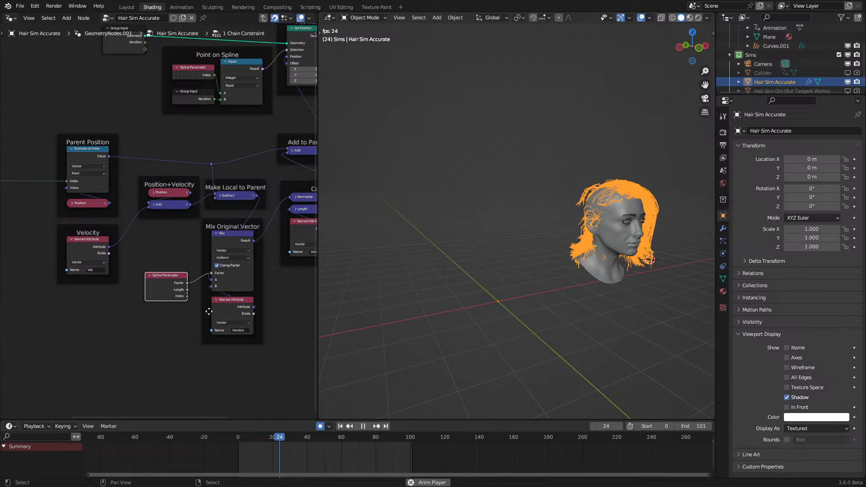
Step: Move the Spline Parameter node aside and insert a Map Range node between its Factor and the Mix Original Vector factor
key("g")
scroll(198, 297, "up", 3)
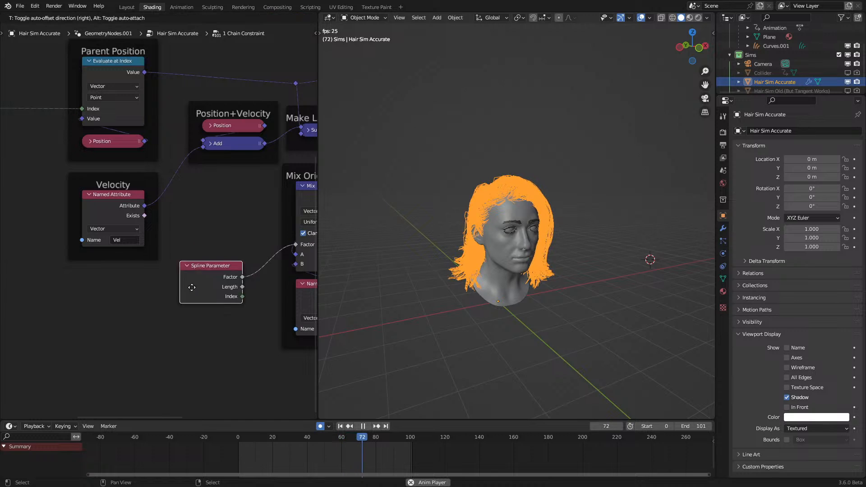
left_click(89, 319)
left_click_drag(128, 321, 172, 329)
type("map")
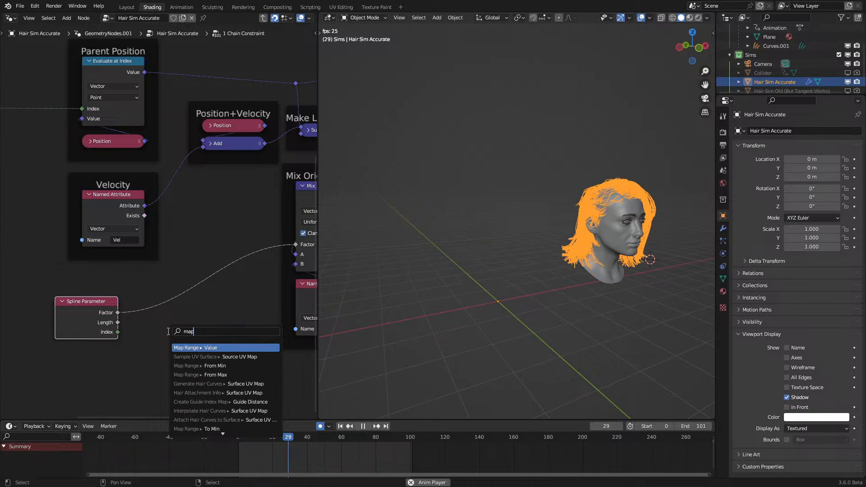
key("Return")
left_click(165, 303)
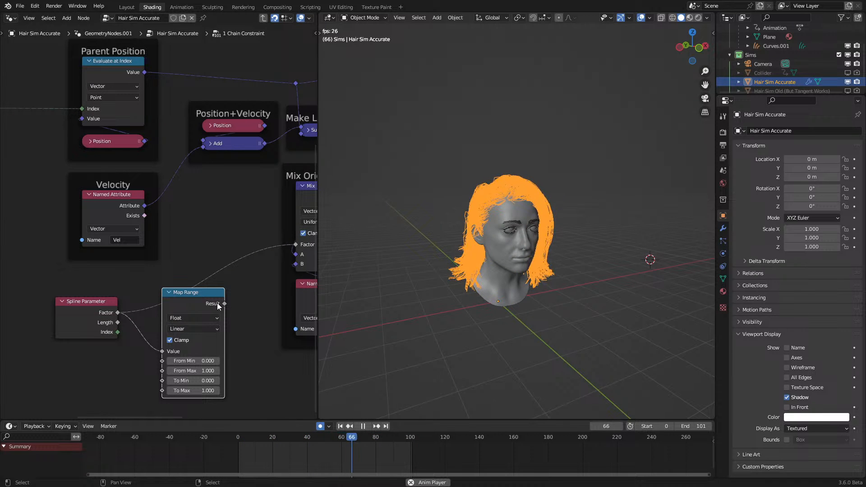
left_click_drag(315, 242, 287, 248)
Step: Invert the Map Range output by setting To Min to 1 and To Max to 0 during playback
left_click(187, 381)
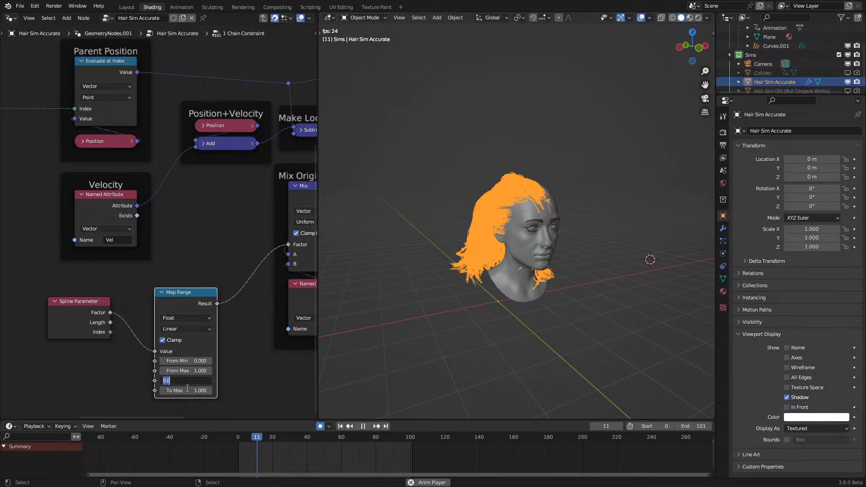
type("1")
key("Return")
left_click(188, 391)
type("0")
key("Return")
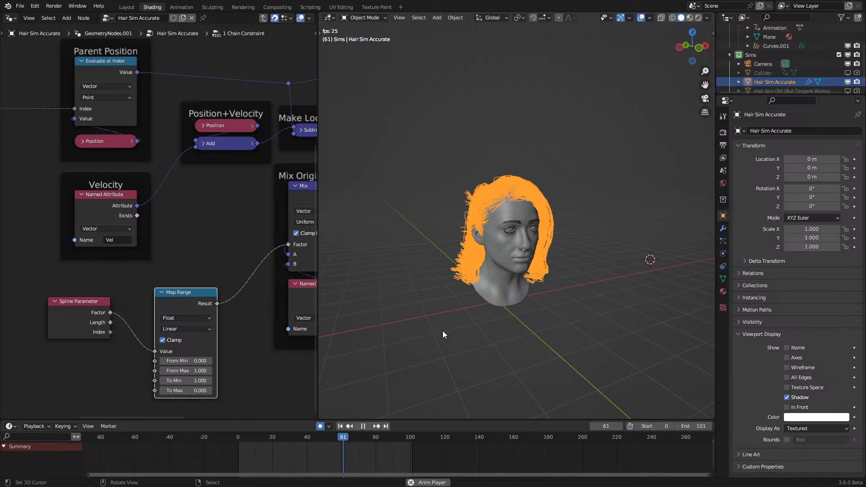
scroll(442, 331, "up", 2)
Step: Set the Map Range node's To Min to 0.5 and To Max to 0.05, and resume playback
key("space")
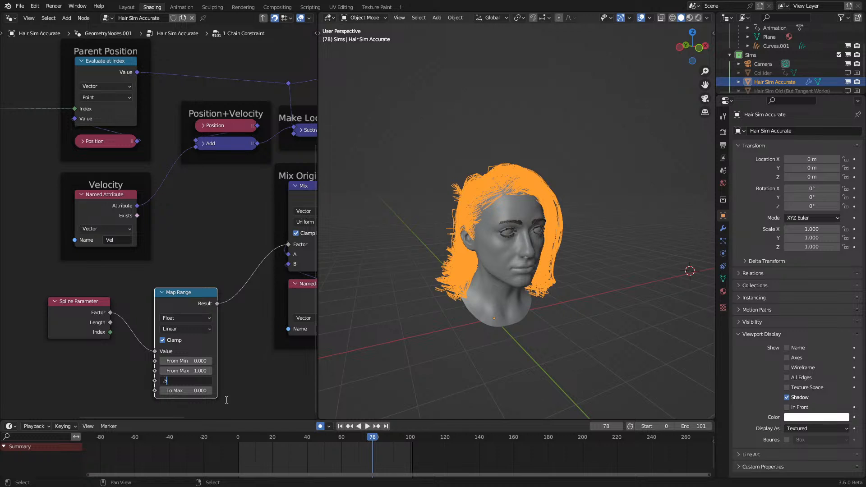
type(".5")
key("Return")
key("space")
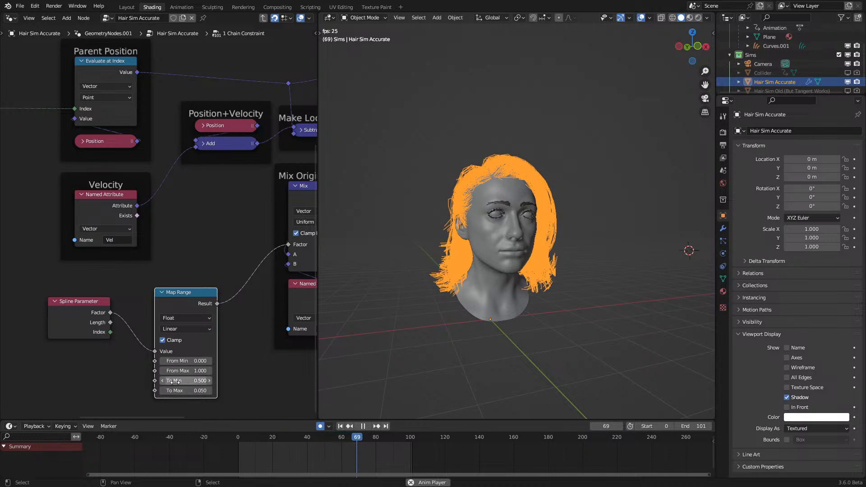
Step: Set the Map Range node's From Max to 0.5 and To Max to 0, and switch its interpolation to Smoother Step
left_click_drag(185, 371, 162, 371)
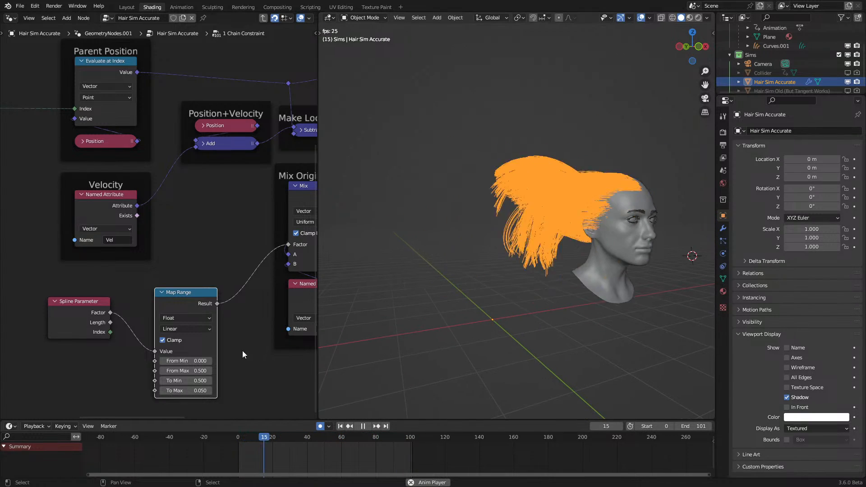
left_click(194, 391)
type("0")
key("Return")
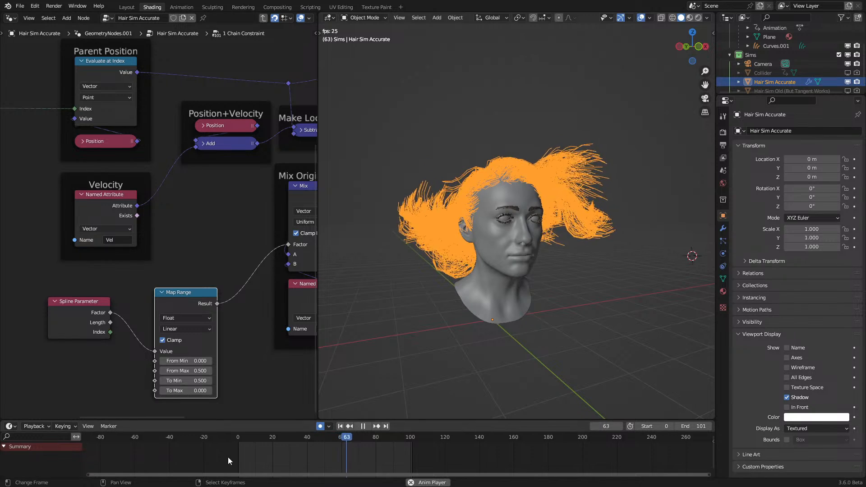
left_click(187, 328)
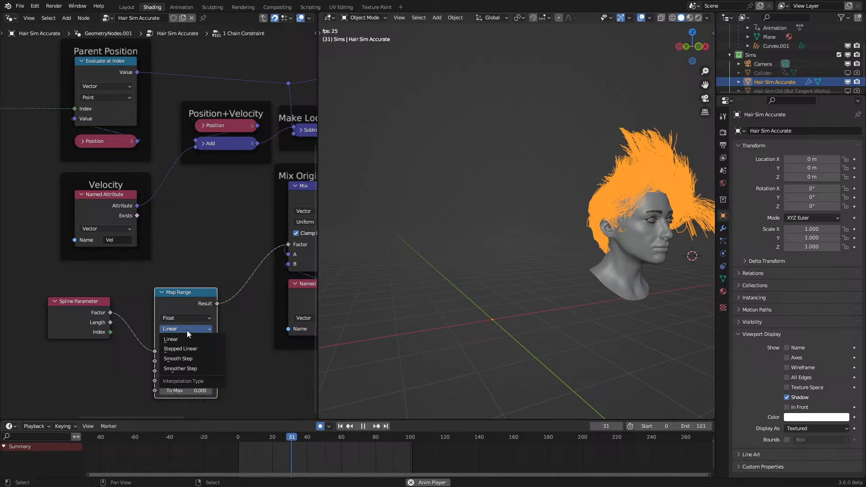
left_click(181, 368)
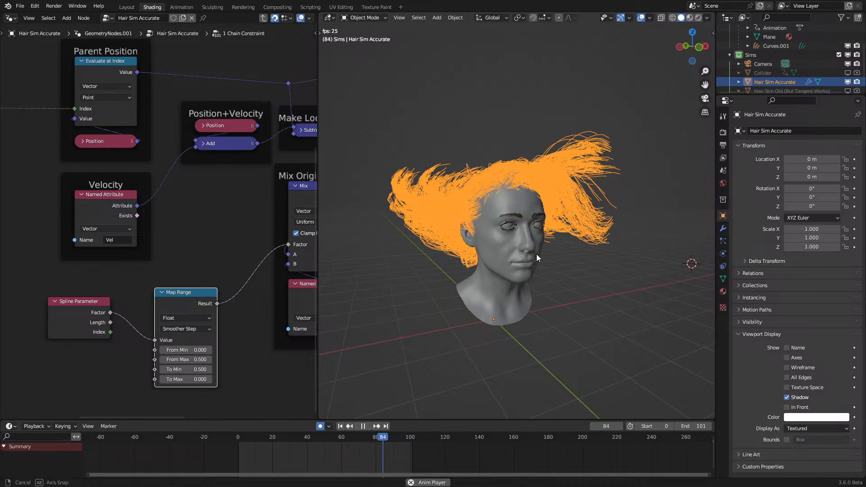
Step: Exit the 1 Chain Constraint group, set the Old Velocity frame's Scale value to 0.9, and replay the simulation from the start
key("space")
key("Tab")
middle_click_drag(131, 292, 248, 231)
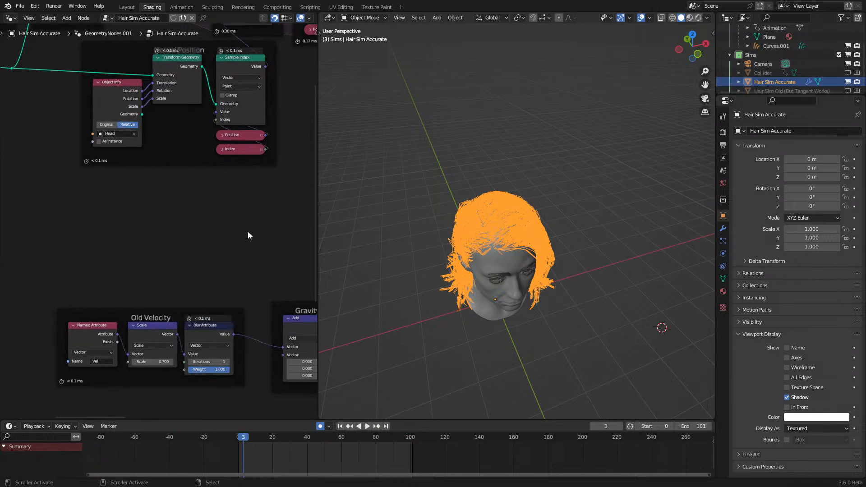
scroll(246, 234, "up", 1)
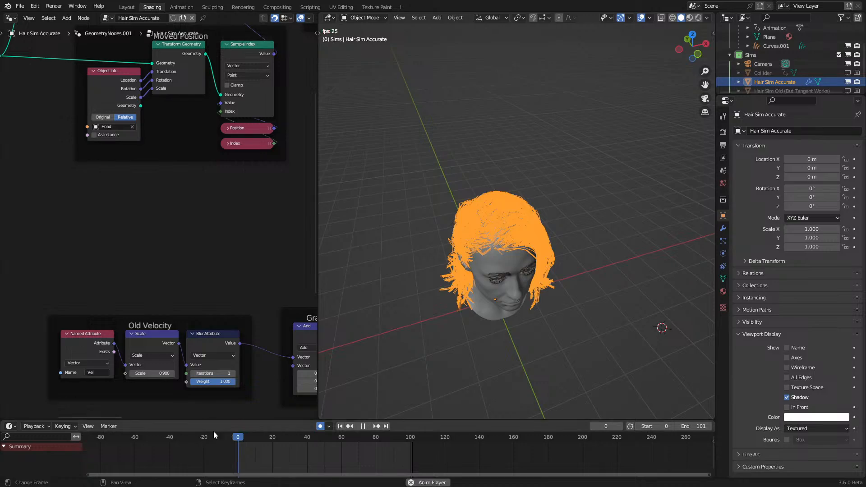
middle_click_drag(445, 268, 438, 234)
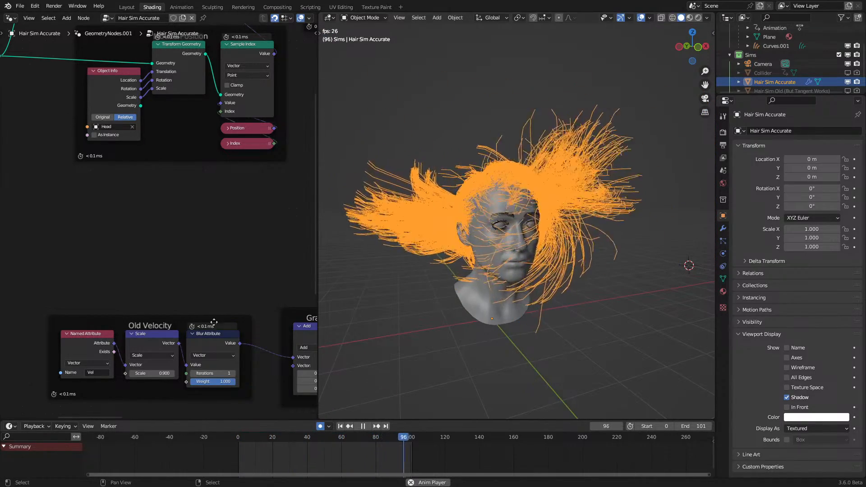
Step: Set the Old Velocity frame's Scale value to 0.8 and restart the simulation from the beginning of the timeline
double_click(152, 374)
type(".8")
key("Return")
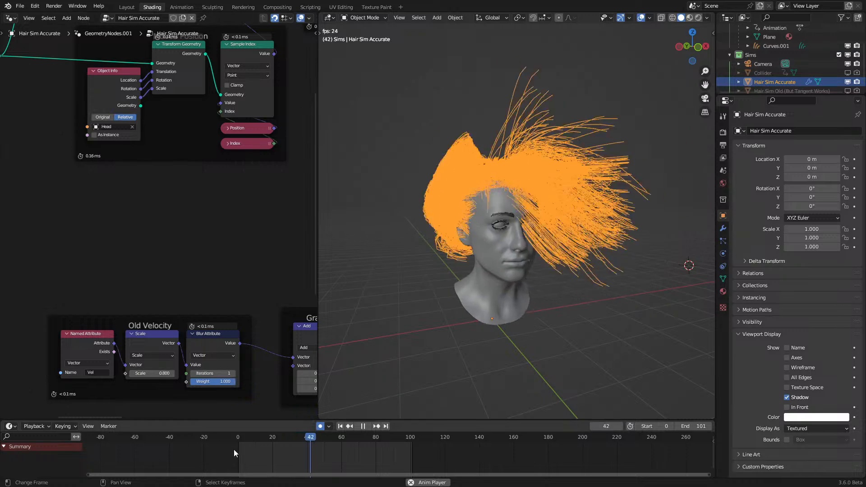
left_click(234, 449)
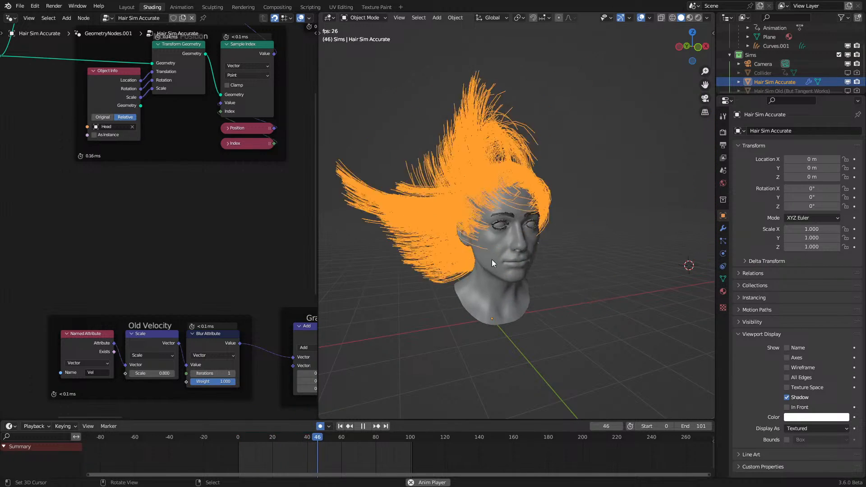
Step: Set the Scale factor in the Old Velocity frame to 0.700 and stop the playback
left_click(128, 373)
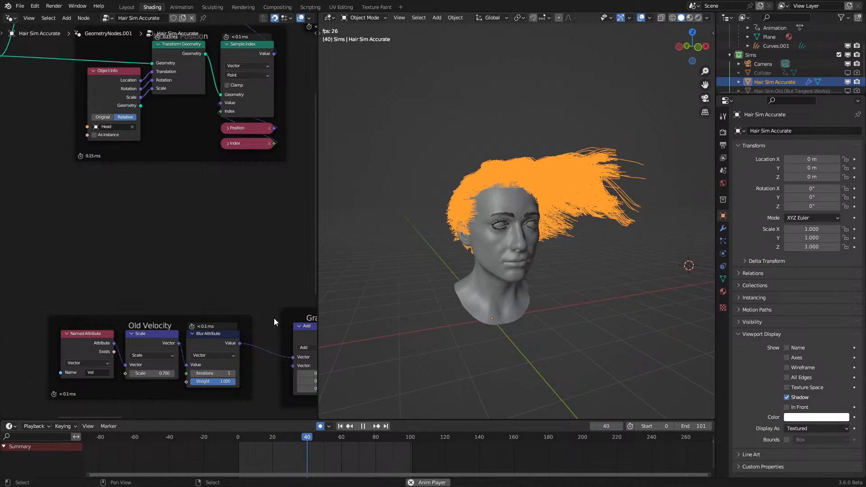
key("space")
middle_click_drag(602, 301, 475, 267)
Step: Delete the Spline Parameter and Map Range nodes inside the 1 Chain Constraint group, and leave the group
scroll(239, 268, "down", 2)
scroll(239, 268, "down", 3)
middle_click_drag(239, 268, 57, 317)
middle_click_drag(175, 196, 1, 300)
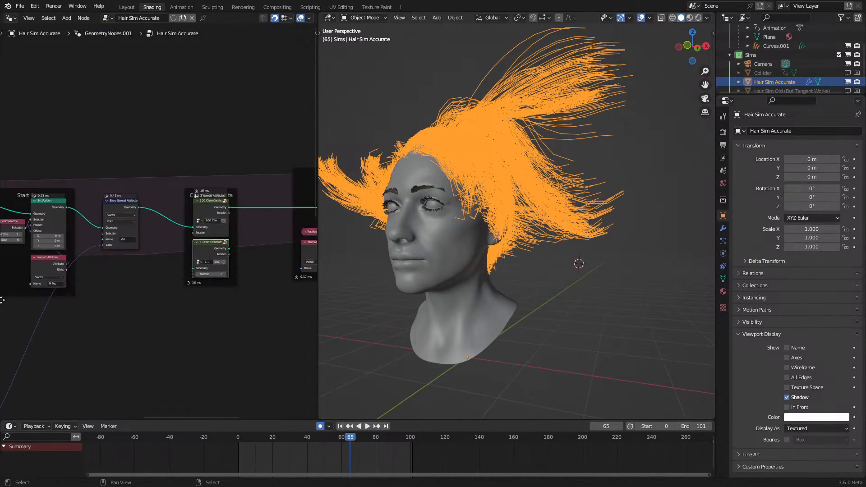
key("Tab")
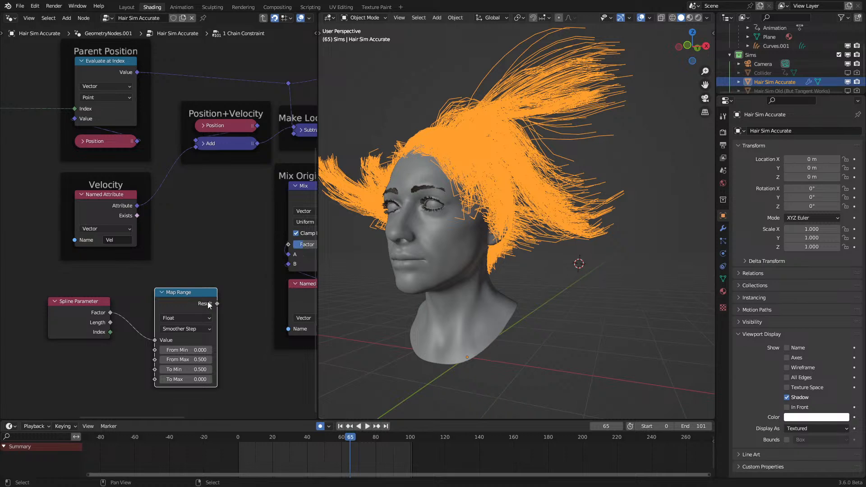
scroll(208, 302, "down", 2)
left_click_drag(57, 272, 182, 349)
key("x")
key("Tab")
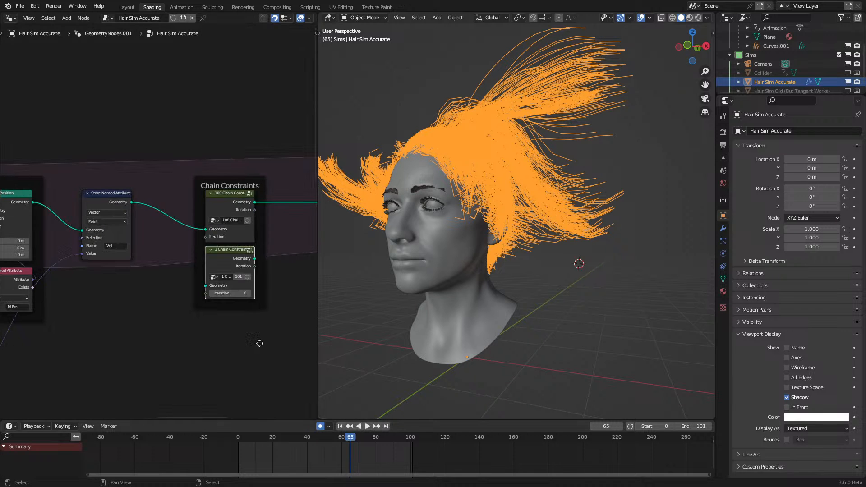
Step: Play the hair simulation from the start and examine its motion from the front of the head
left_click(212, 445)
key("space")
scroll(439, 351, "down", 3)
middle_click_drag(439, 351, 466, 352)
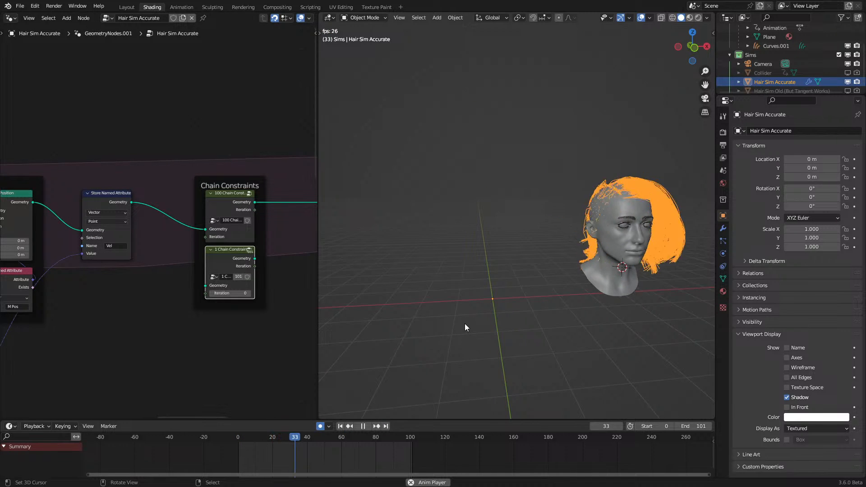
scroll(464, 324, "up", 2)
key("space")
scroll(161, 353, "down", 5)
middle_click_drag(77, 379, 247, 203, "shift")
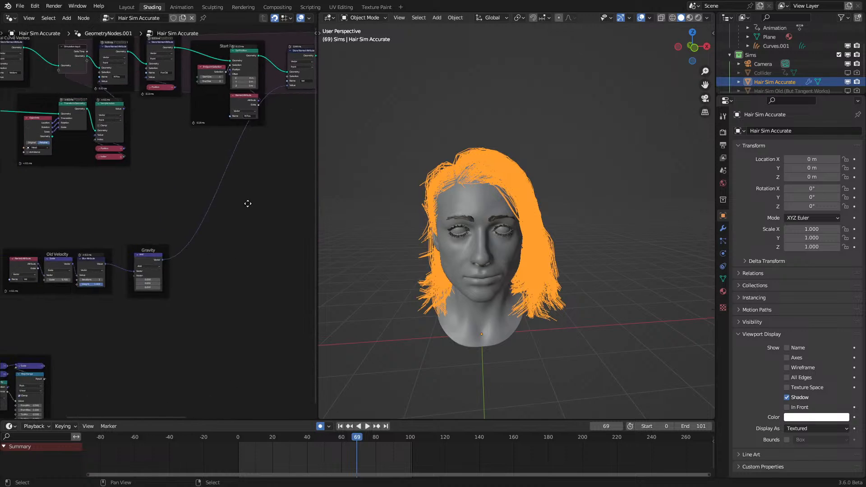
scroll(159, 288, "up", 4)
middle_click_drag(159, 289, 137, 296, "shift")
key("shift+a")
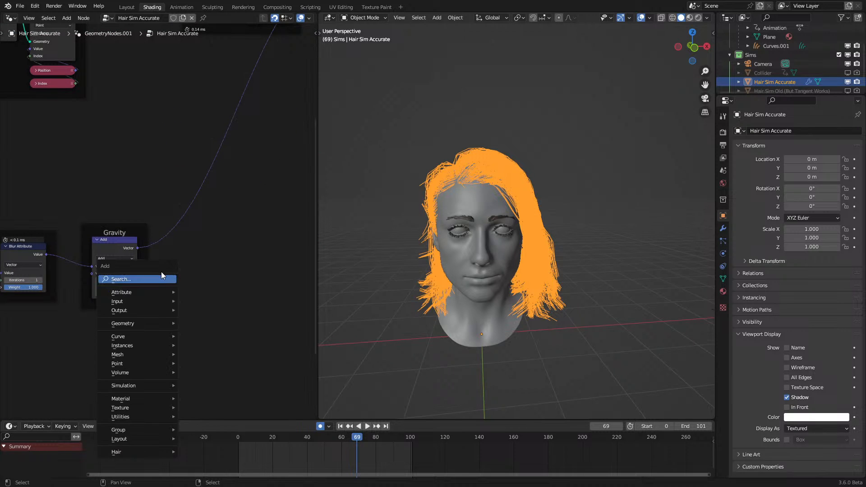
right_click(472, 315)
middle_click_drag(471, 316, 494, 312)
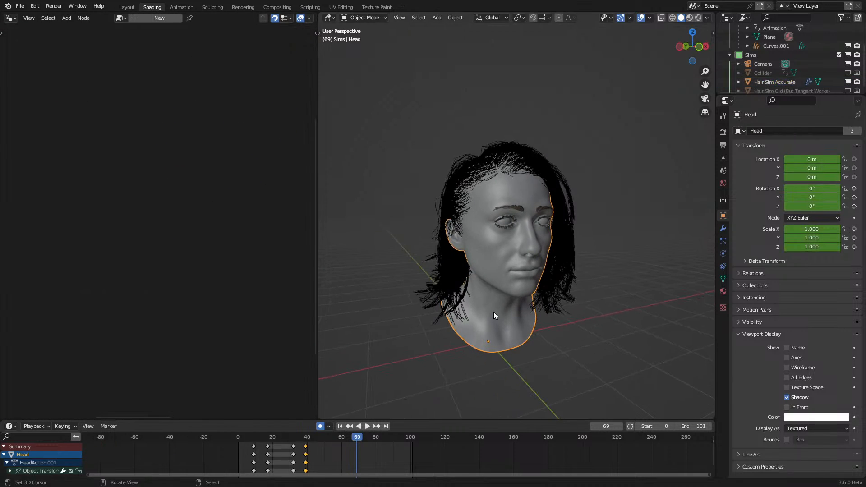
right_click(556, 267)
Step: Set the Object Info node in the Collision frame to the Head object
middle_click_drag(103, 328, 60, 244)
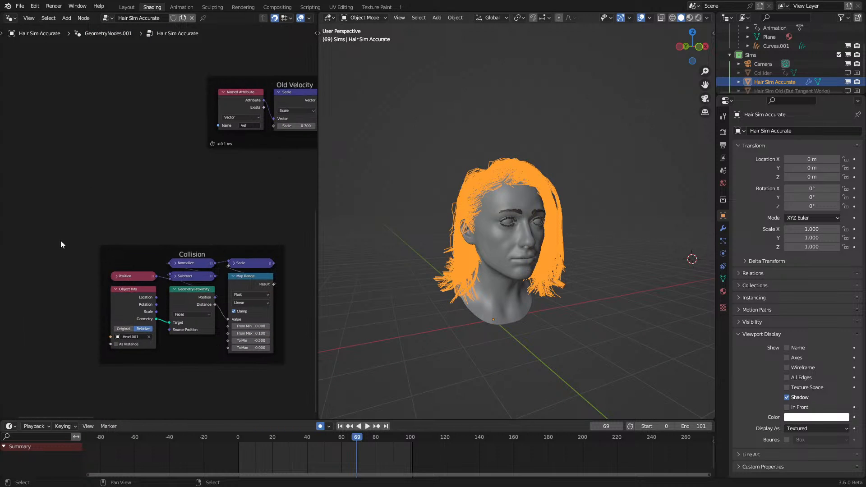
scroll(825, 56, "up", 3)
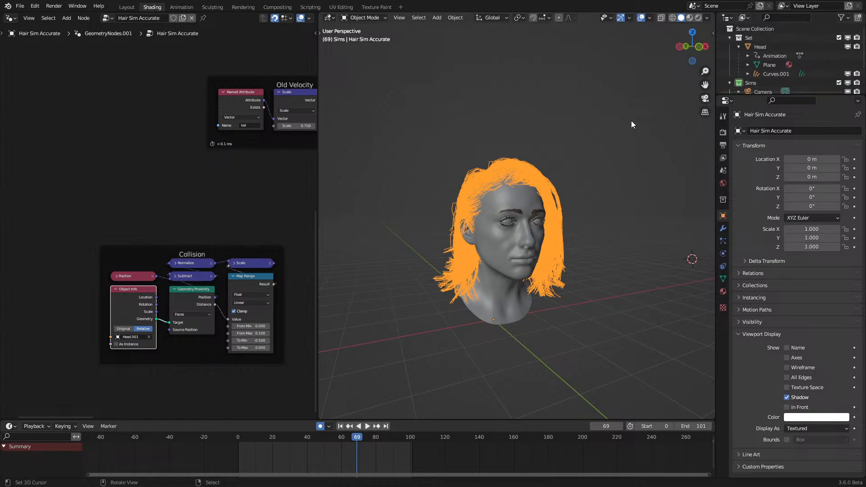
left_click(133, 337)
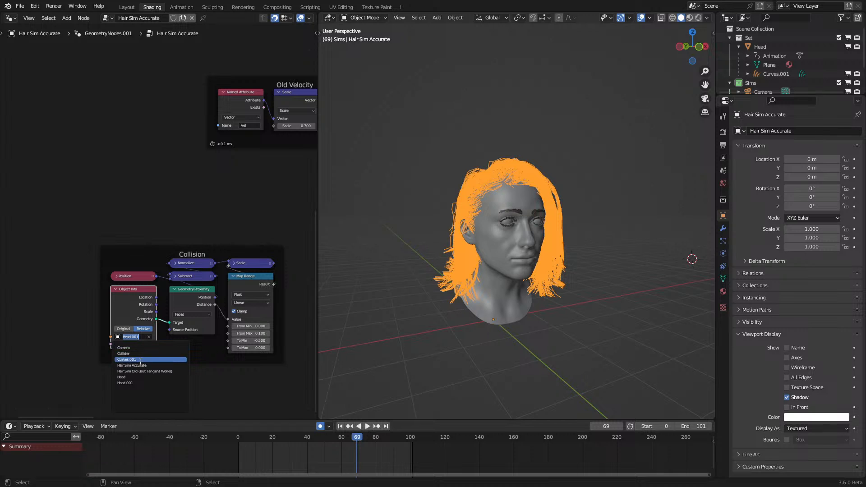
left_click(139, 376)
Step: Place an Object Info node for Head in the empty space below the Gravity frame and widen the node editor
middle_click_drag(152, 306, 72, 303)
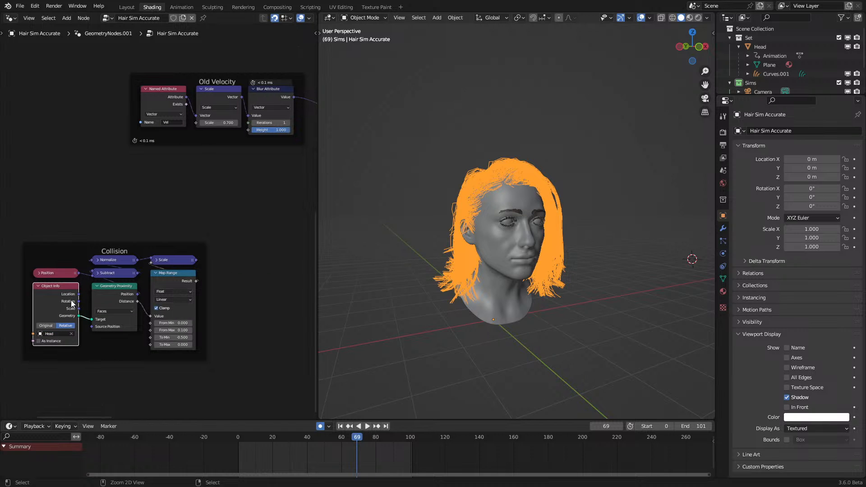
left_click(75, 307)
key("g")
middle_click_drag(275, 269, 127, 289)
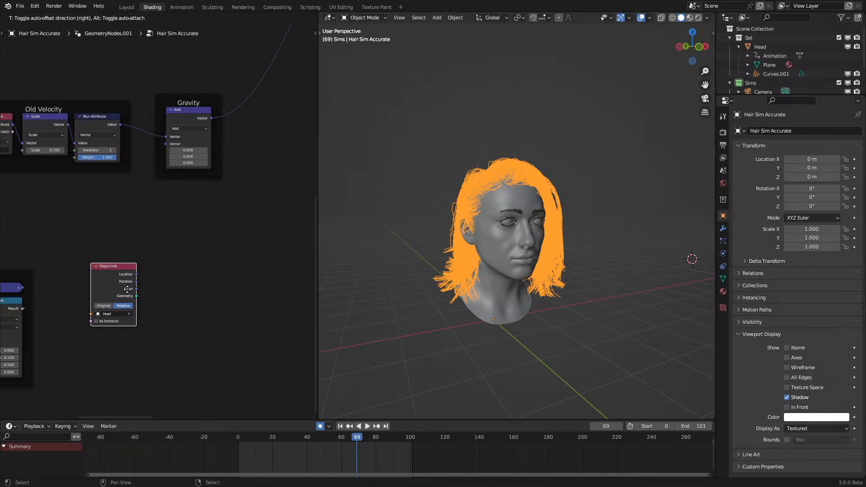
left_click(134, 289)
left_click_drag(319, 257, 364, 264)
Step: Add a Raycast node that takes the Object Info node's Geometry output as its Target Geometry
key("space")
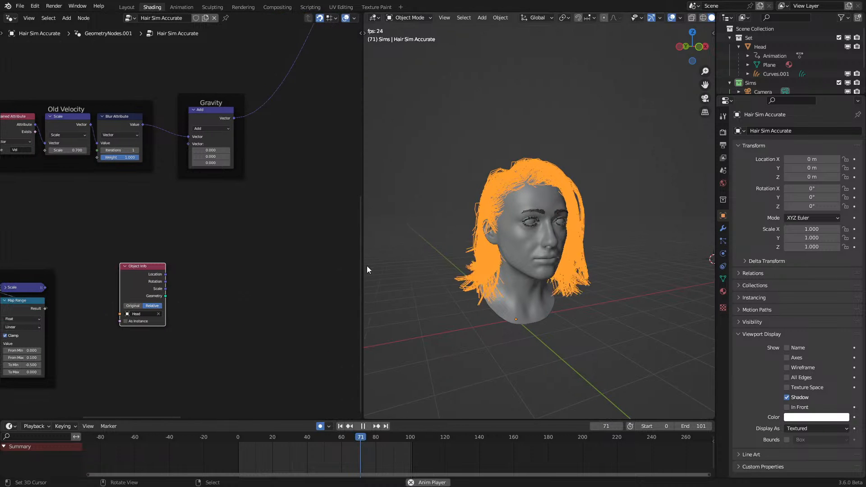
middle_click_drag(177, 223, 174, 250)
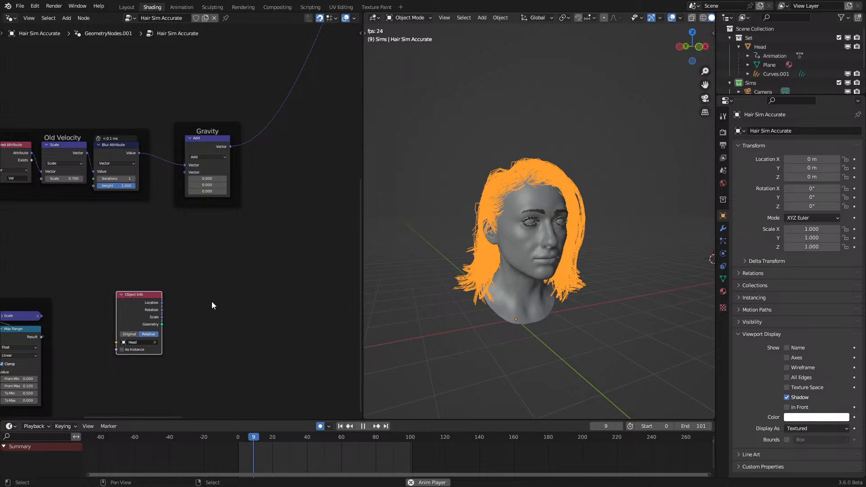
scroll(206, 307, "up", 4)
left_click_drag(154, 362, 253, 333)
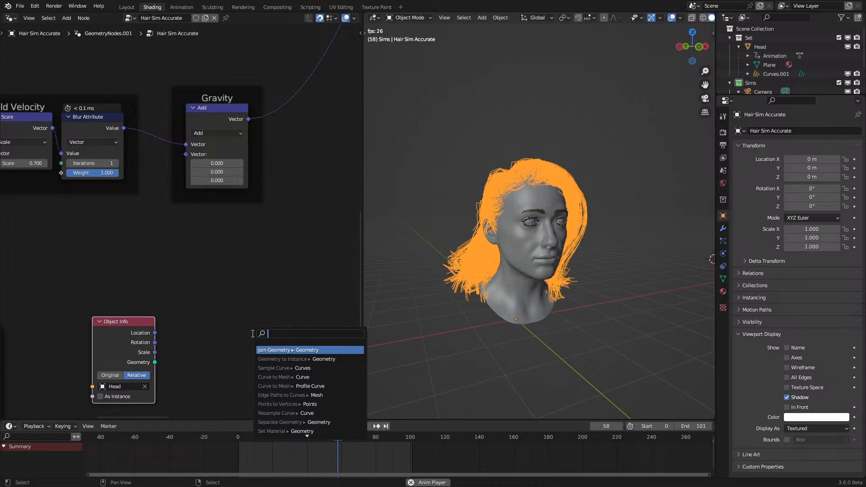
type("ray")
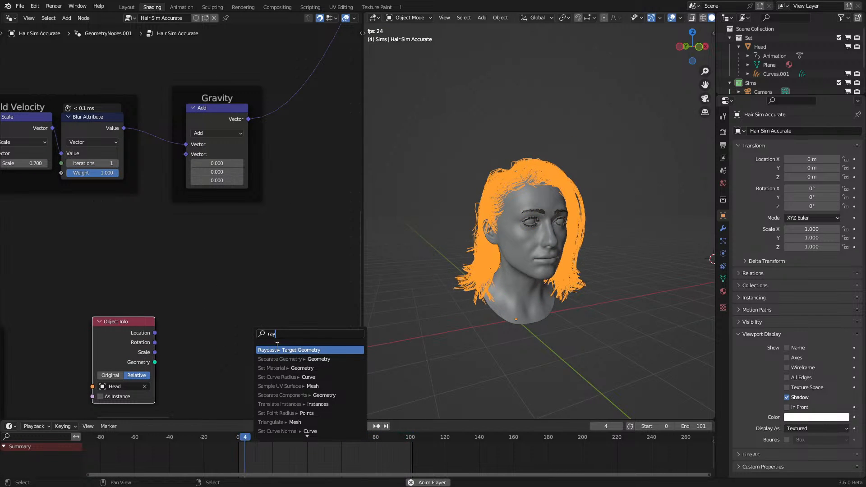
key("Return")
key("space")
Step: Arrange the Object Info and Raycast nodes side by side beneath the Gravity frame
middle_click_drag(683, 279, 537, 252)
scroll(519, 242, "up", 3)
left_click_drag(147, 348, 190, 310)
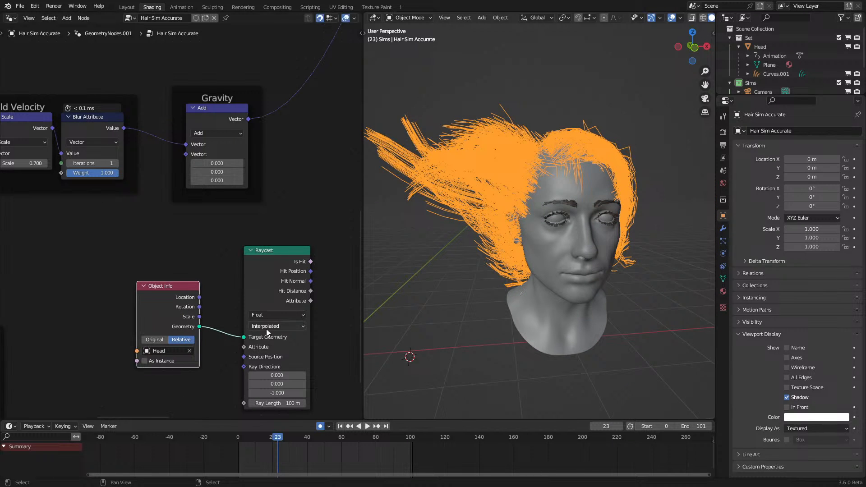
middle_click_drag(245, 356, 246, 294)
scroll(204, 250, "down", 4)
middle_click_drag(204, 250, 213, 289)
left_click_drag(187, 287, 161, 294)
left_click_drag(254, 263, 215, 263)
middle_click_drag(215, 264, 184, 277)
scroll(185, 276, "up", 3)
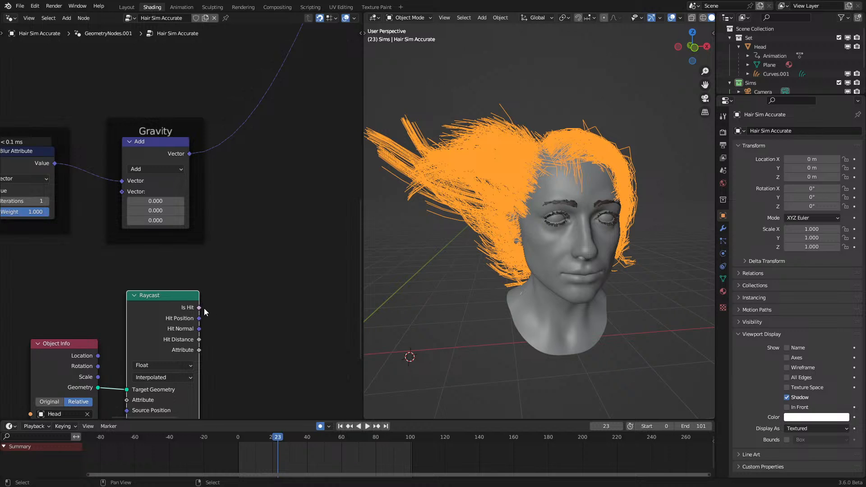
Step: Add a Vector-type Switch driven by Raycast's Is Hit output and connect the Gravity Add vector to its False input
left_click_drag(204, 309, 299, 298)
type("sw")
left_click(311, 314)
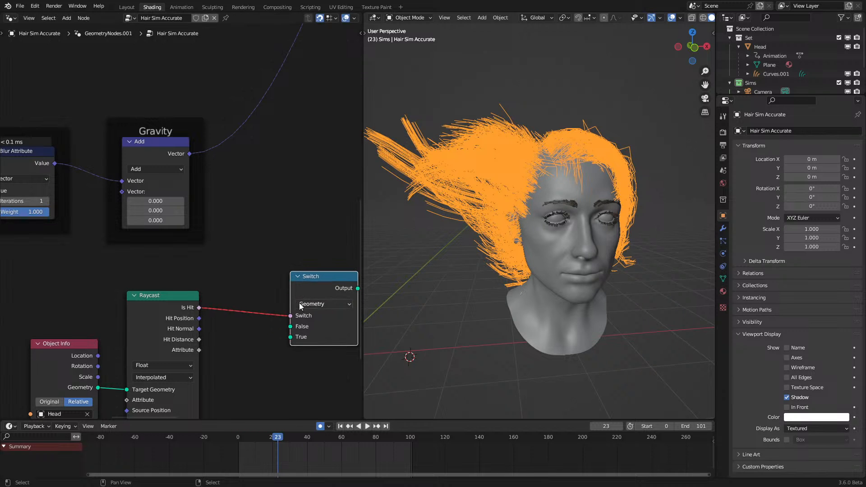
left_click(298, 303)
left_click(314, 347)
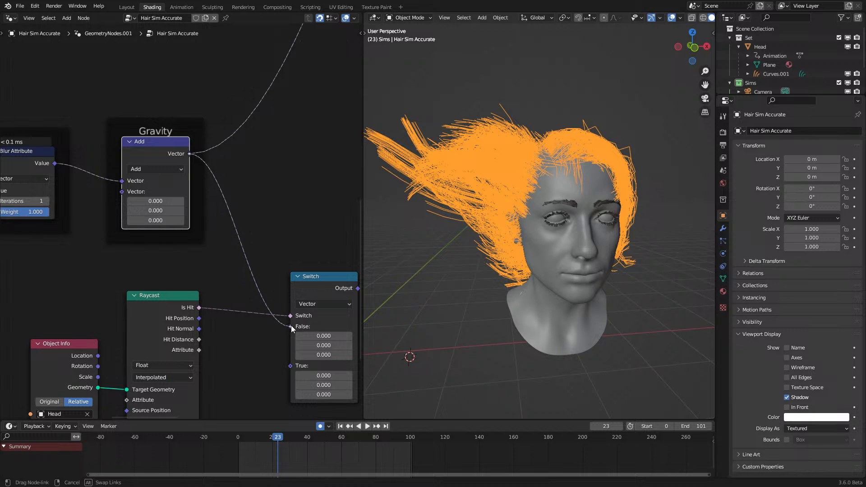
left_click_drag(291, 326, 291, 326)
Step: Add a Reflect vector node that takes the Gravity Add vector and Raycast's Hit Normal as inputs
middle_click_drag(260, 309, 242, 257)
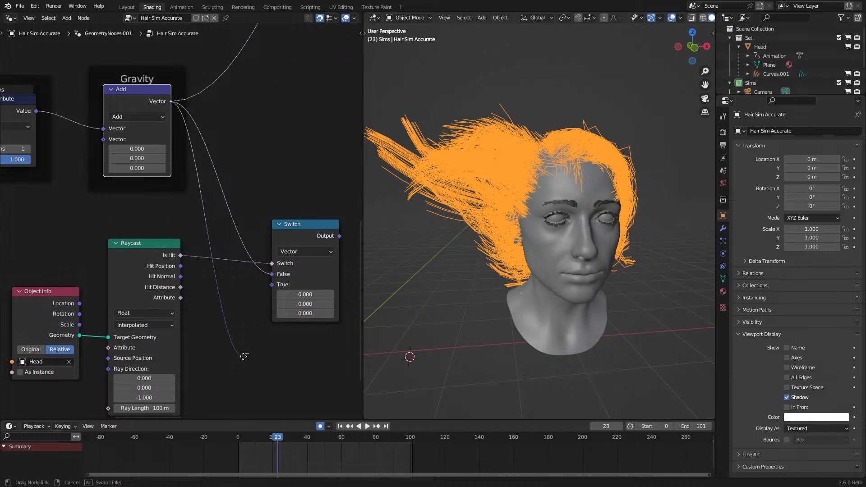
left_click_drag(243, 355, 243, 356)
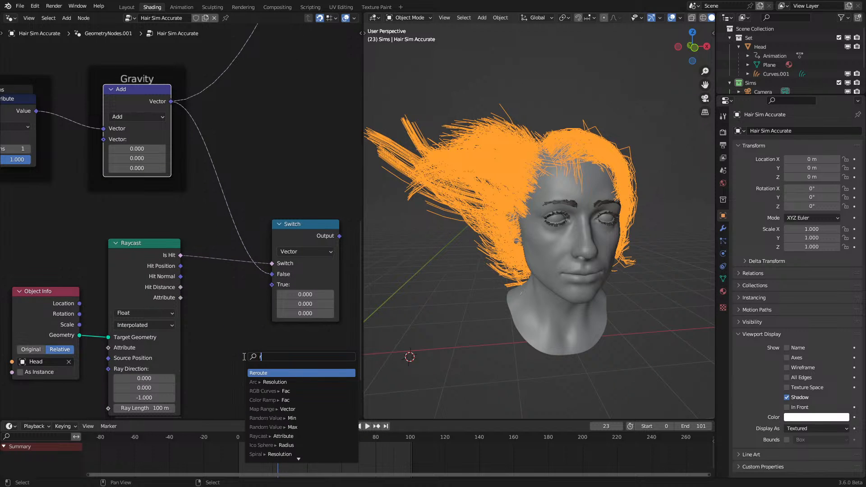
type("refle")
key("Return")
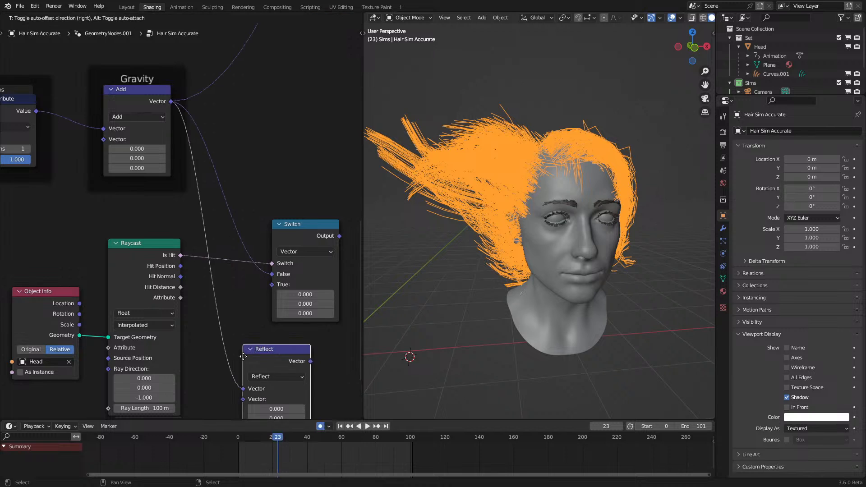
left_click(204, 280)
left_click_drag(180, 288, 204, 322)
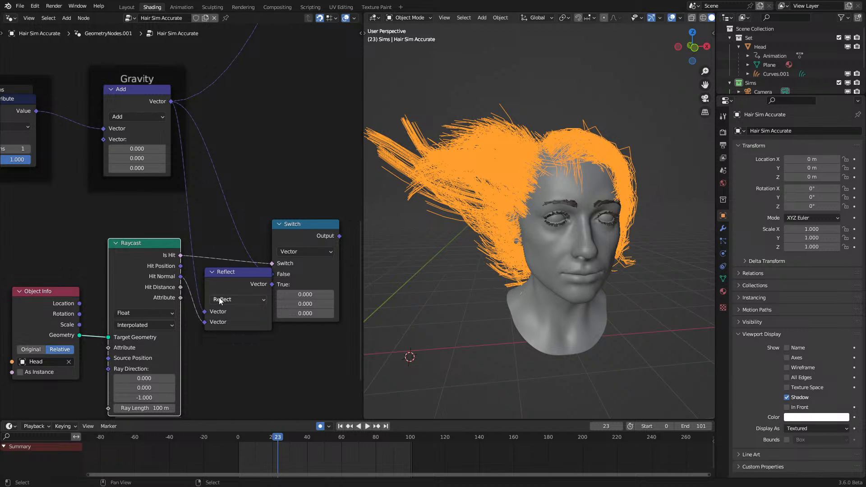
Step: Wire the collapsed Reflect node into the Switch's True input and the Switch output into the Vel Store Named Attribute's Value
left_click_drag(215, 271, 272, 285)
key("h")
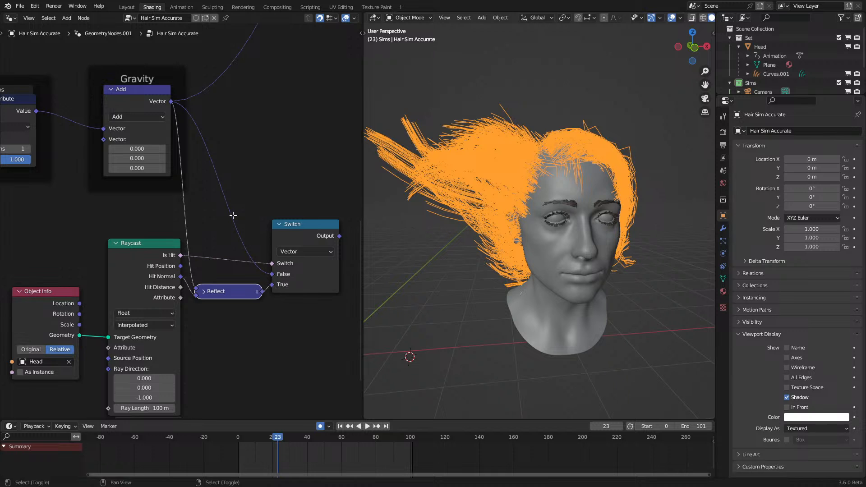
middle_click_drag(339, 235, 299, 322)
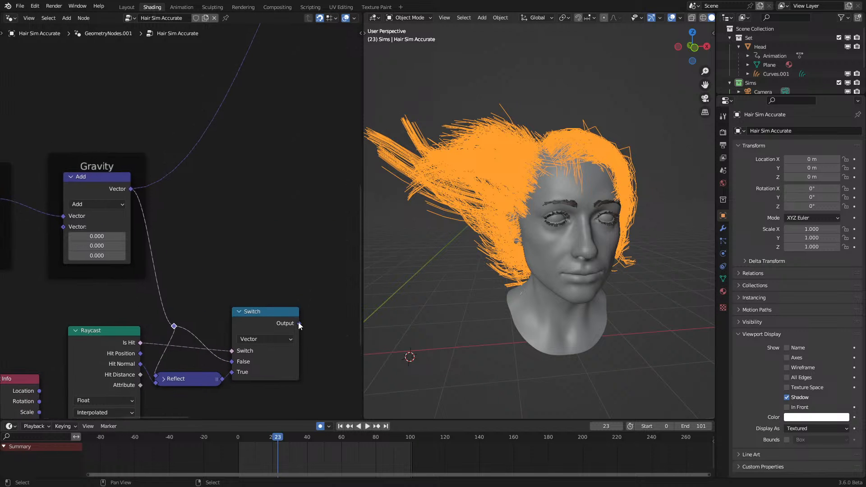
left_click_drag(299, 322, 266, 86)
Step: Play the simulation from the start and examine how the hair reacts to the Raycast switch setup
key("space")
scroll(231, 341, "down", 4)
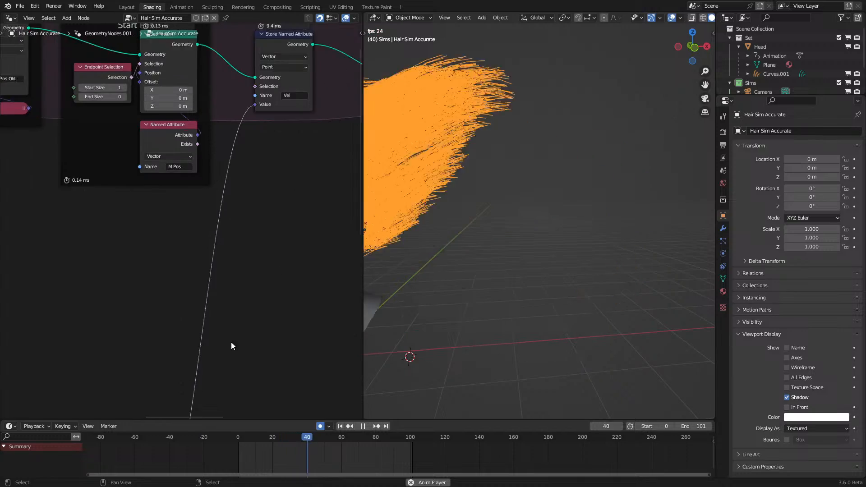
left_click(231, 449)
scroll(277, 341, "down", 3)
scroll(447, 312, "down", 3)
middle_click_drag(174, 317, 247, 184)
middle_click_drag(194, 264, 266, 150)
middle_click_drag(387, 255, 472, 251)
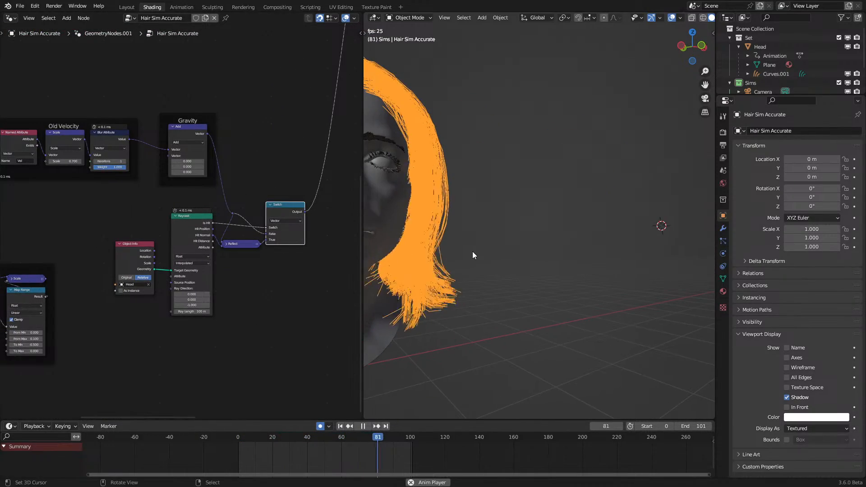
key("space")
Step: Move the Object Info, Raycast, Reflect and reroute nodes further right of the Gravity frame and collapse the Switch node
scroll(216, 286, "up", 3)
middle_click_drag(179, 328, 204, 319)
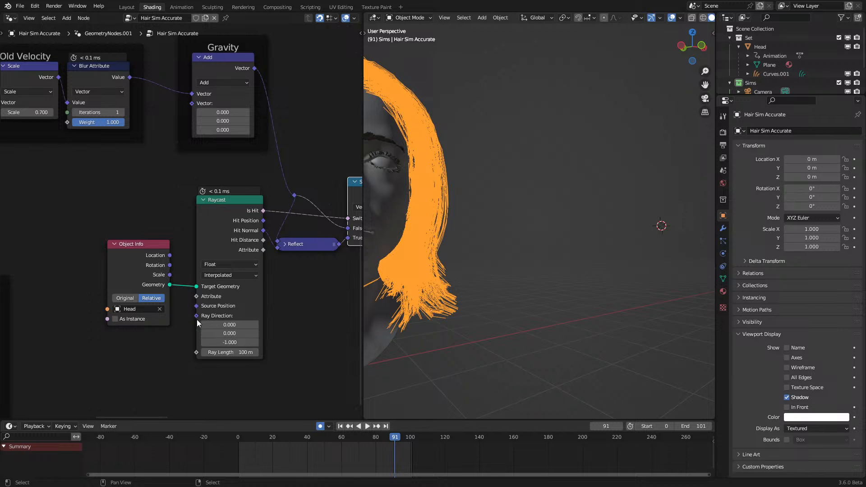
scroll(196, 319, "down", 2)
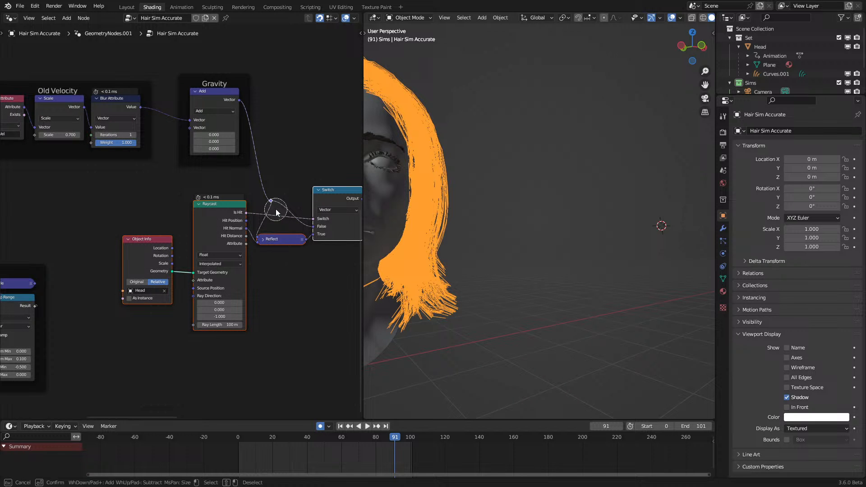
middle_click_drag(251, 247, 166, 274)
key("g")
left_click(242, 270)
left_click(305, 216)
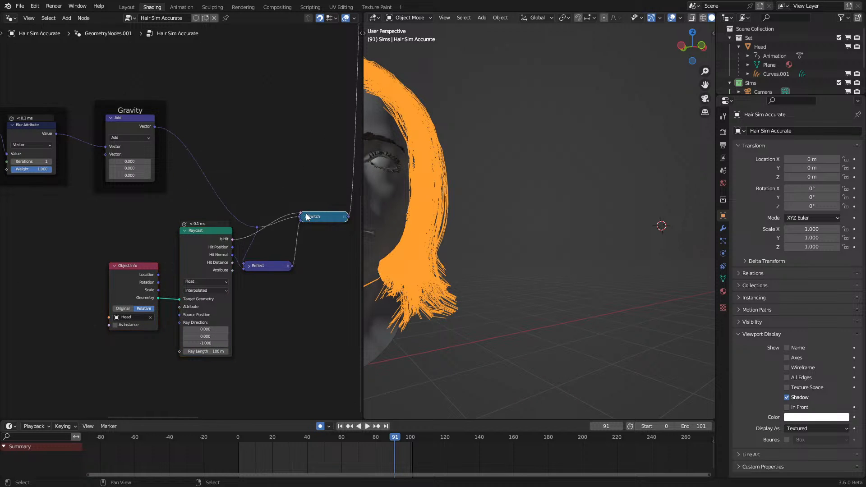
Step: Stack the collapsed Switch and Reflect nodes to the right of Raycast, with the reroute just before their inputs
key("g")
left_click_drag(256, 267, 275, 245)
key("g")
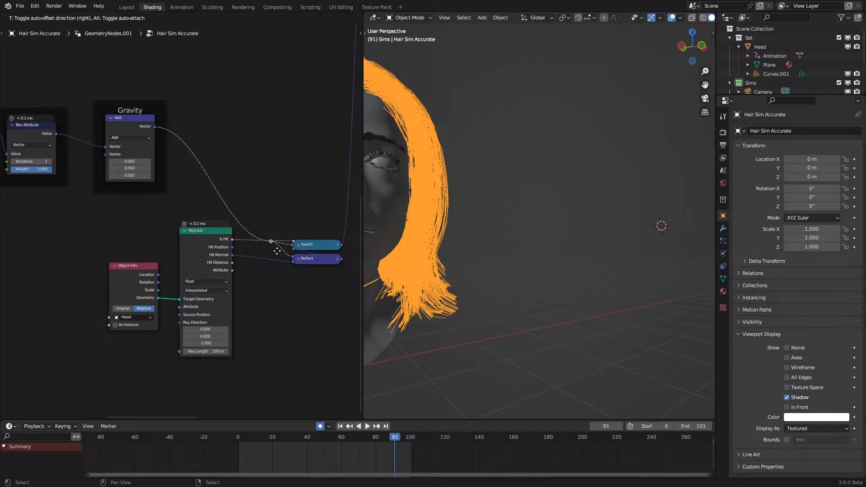
Step: Add a reroute on the Gravity output link above Raycast and align the Switch, Reflect and existing reroute with it
right_click_drag(194, 216, 194, 217, "shift")
key("g")
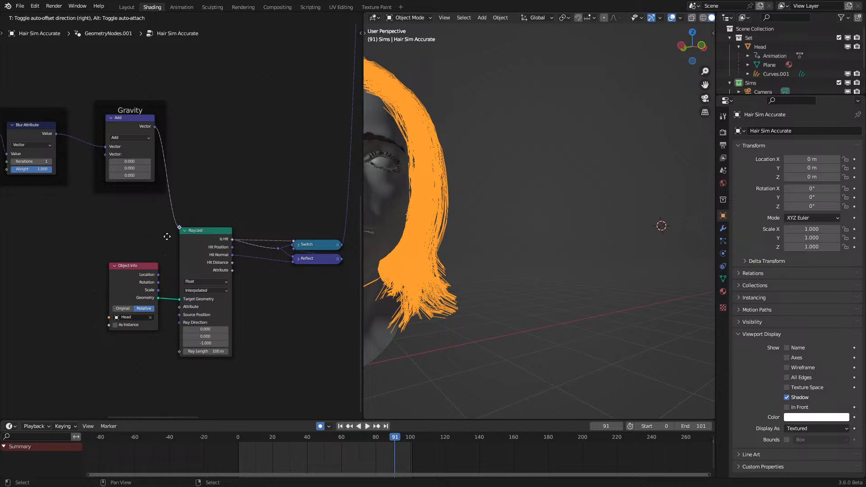
left_click_drag(318, 277, 318, 277)
key("g")
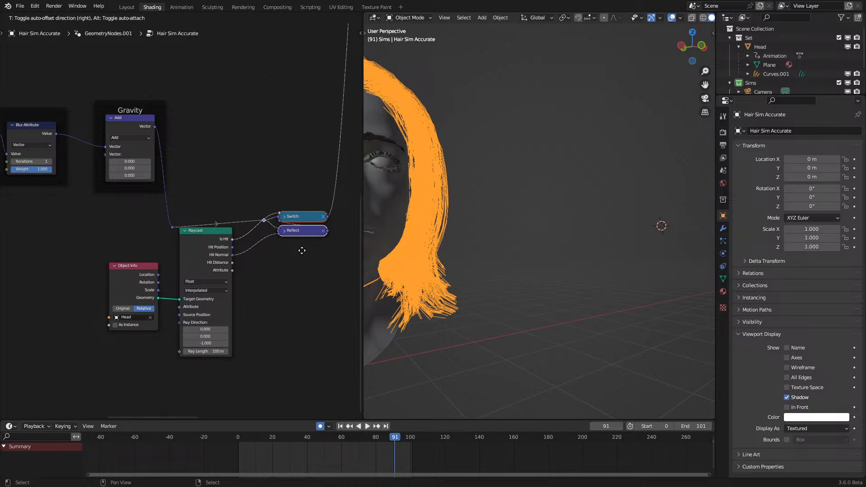
left_click_drag(171, 233, 171, 234)
key("g")
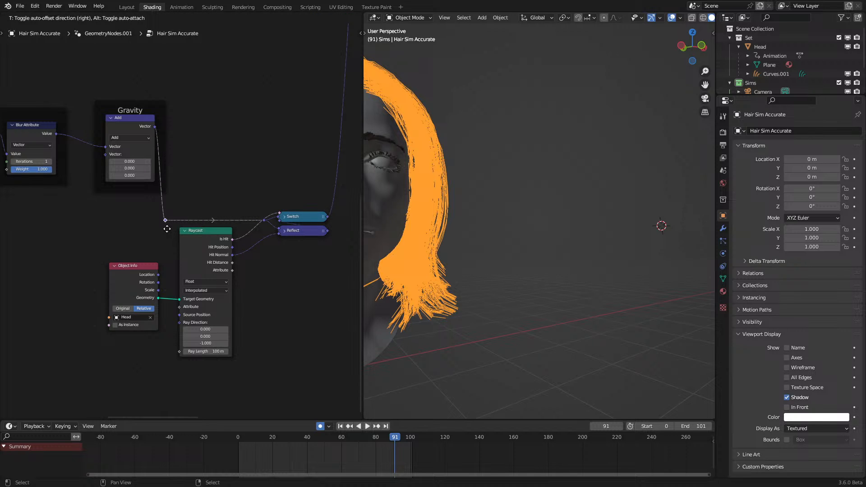
Step: Add a vector Length node fed by the velocity reroute and connect its Value to Raycast's Ray Length
left_click_drag(153, 332, 161, 357)
type("le")
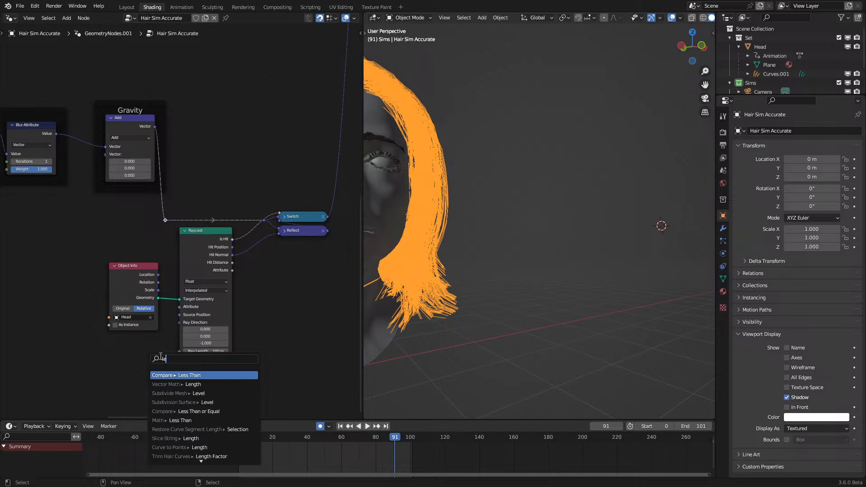
type("n")
key("Return")
left_click(153, 356)
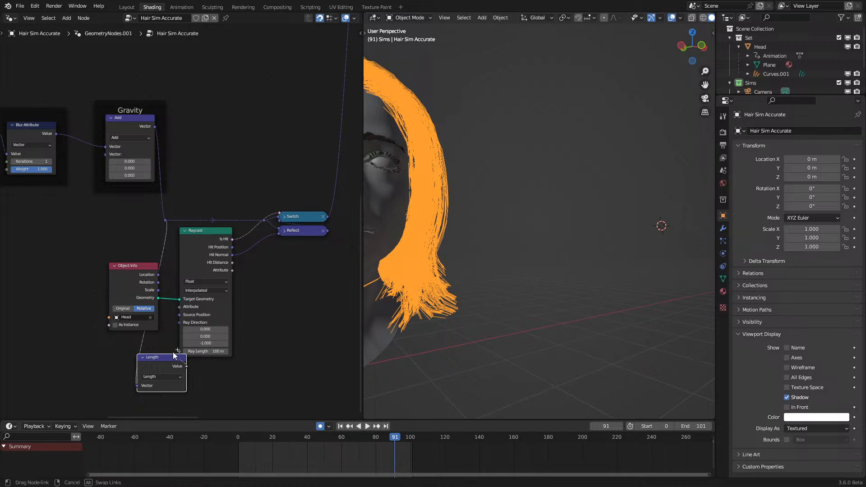
Step: Collapse the Length node, dock it directly beneath Raycast, and keep a shared reroute feeding Ray Direction and Length
left_click(142, 357)
left_click_drag(143, 360, 167, 374)
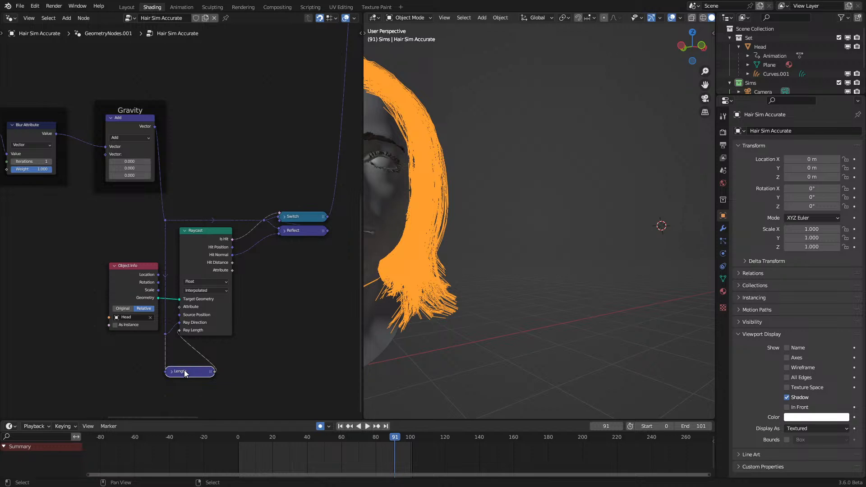
left_click_drag(185, 373, 199, 343)
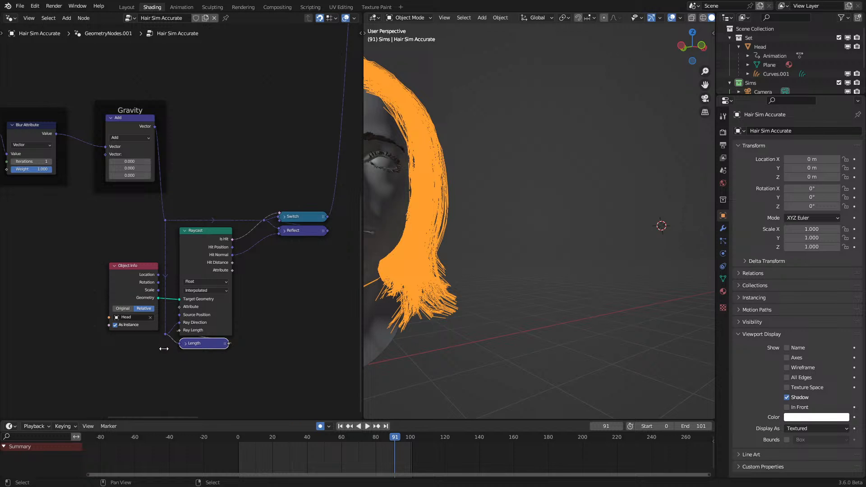
left_click(163, 332)
Step: Play the simulation and examine how the hair collides with the moving head
key("space")
scroll(448, 297, "down", 8)
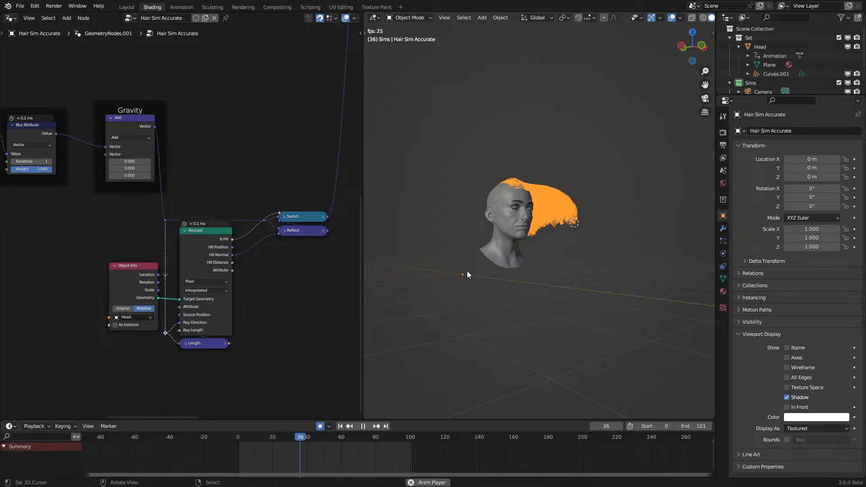
scroll(466, 271, "up", 5)
scroll(464, 270, "down", 3)
middle_click_drag(464, 270, 488, 295, "shift")
scroll(487, 286, "up", 2)
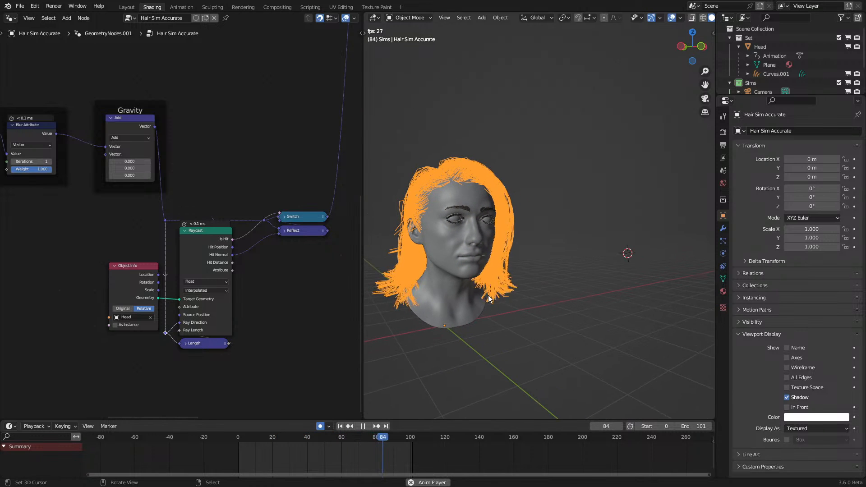
Step: Set the scene's output frame rate to 30 fps
left_click(723, 132)
left_click(723, 145)
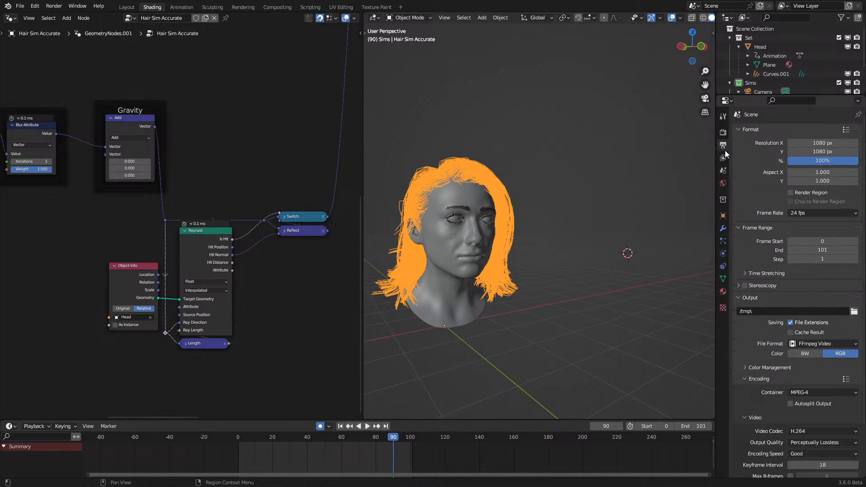
left_click(798, 211)
left_click(809, 259)
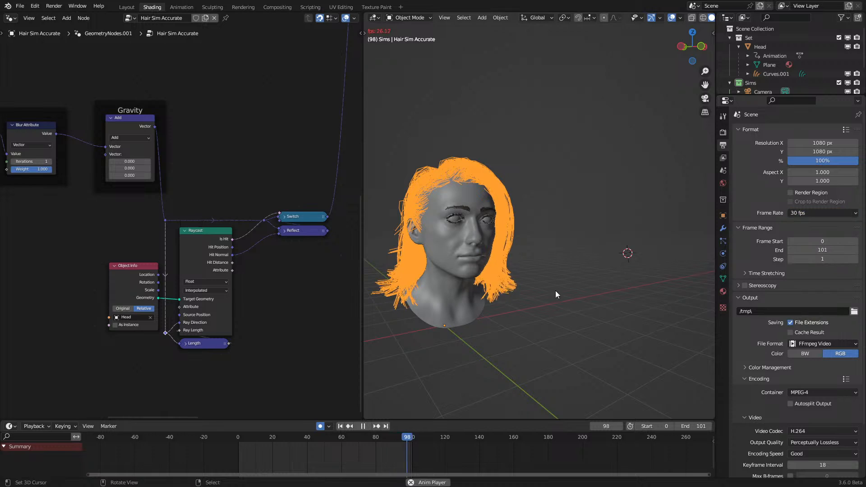
Step: Replay the simulation from the start and examine the hair around the head from the front and from below
key("shift+Left")
key("space")
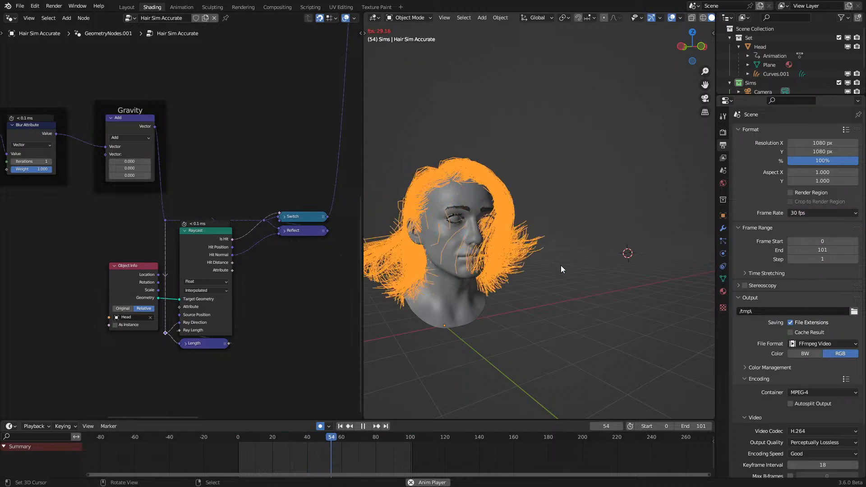
middle_click_drag(558, 265, 556, 271)
left_click(235, 436)
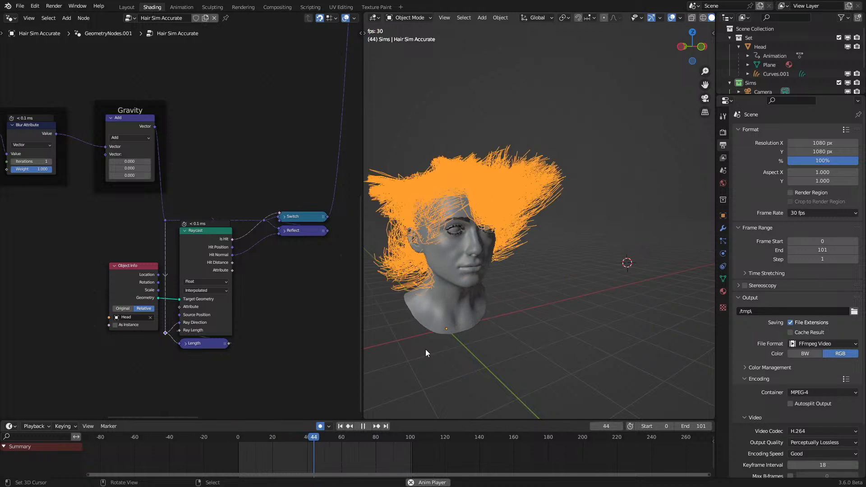
key("space")
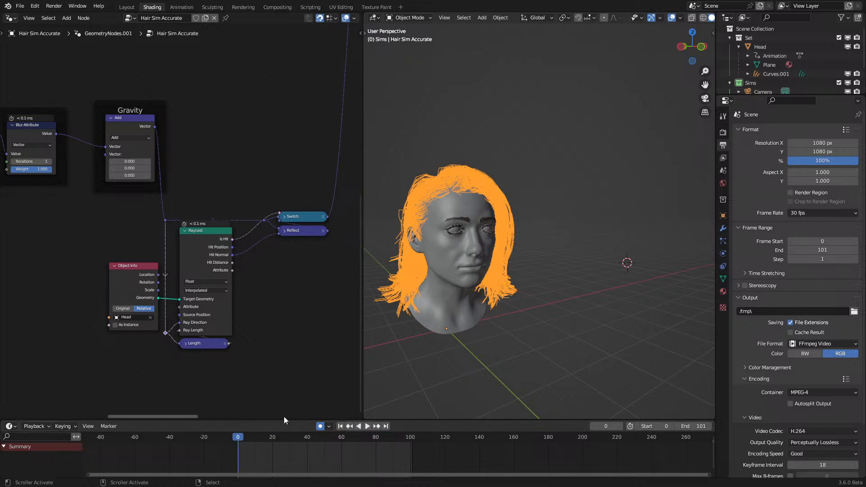
middle_click_drag(509, 356, 591, 285)
key("space")
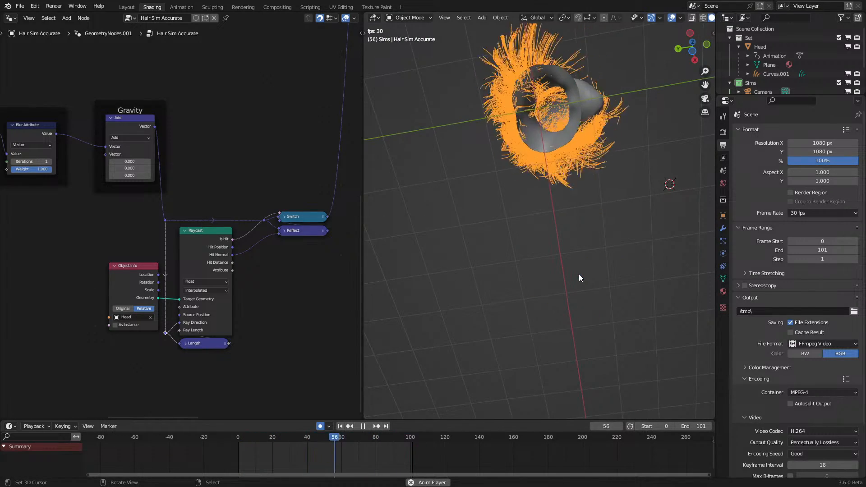
middle_click_drag(578, 274, 543, 340)
key("space")
scroll(264, 281, "up", 1)
key("space")
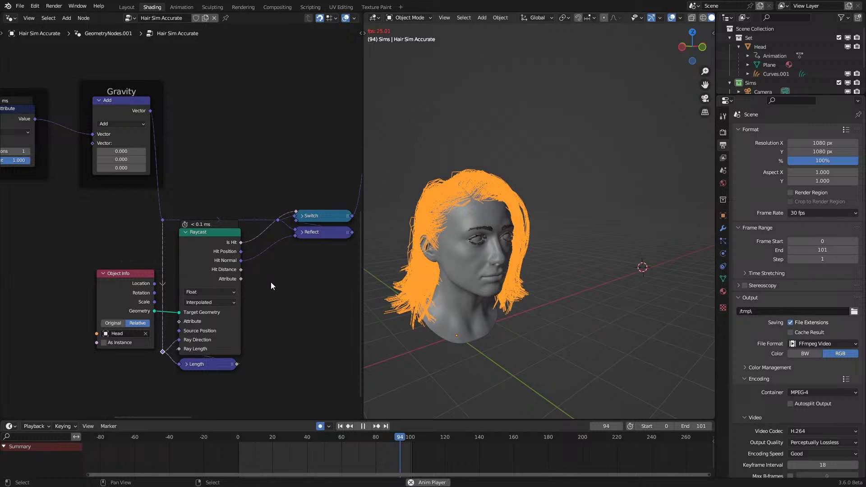
middle_click_drag(392, 289, 478, 297)
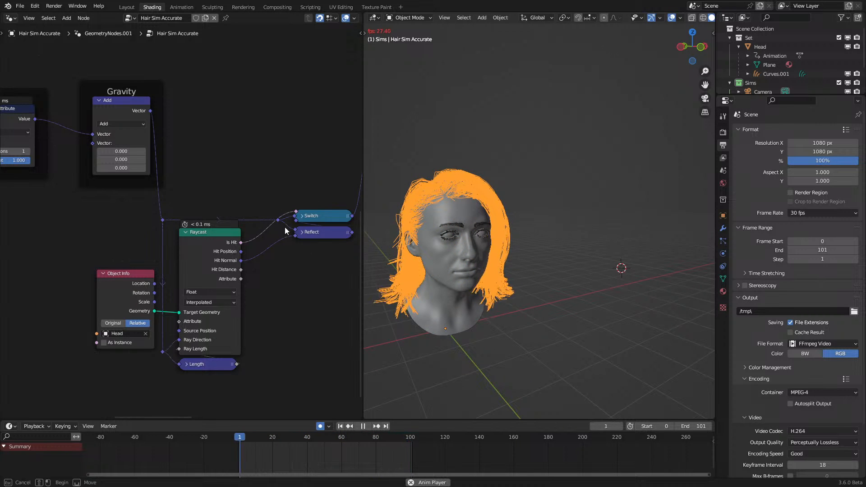
left_click_drag(267, 198, 317, 253)
key("g")
right_click(311, 280)
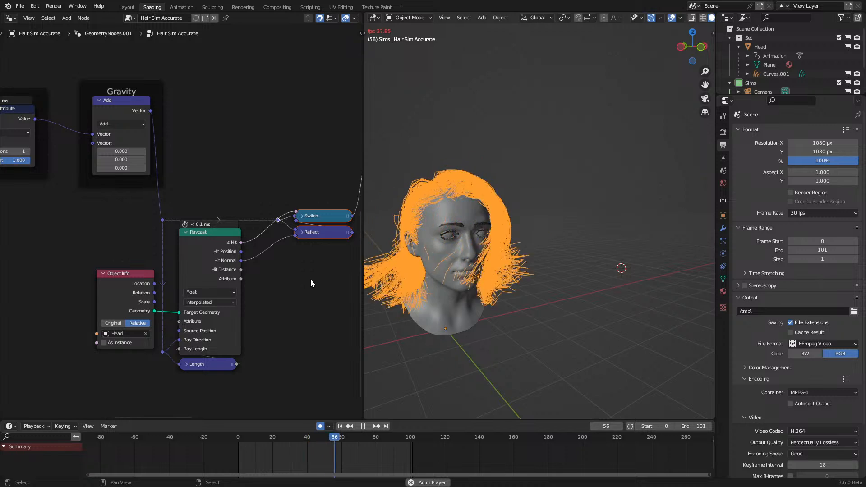
Step: Preview the Object Info node's head geometry as the output in wireframe shading to check its placement
left_click(129, 311, "ctrl+shift")
key("shift+z")
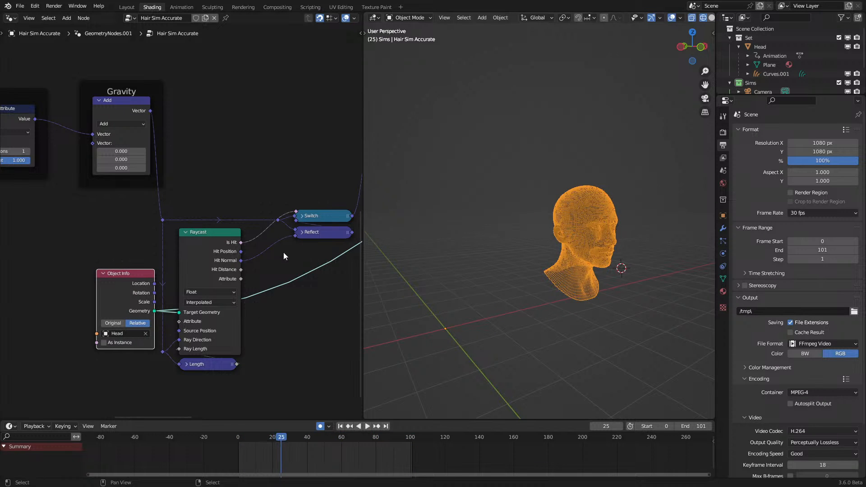
Step: Restore the Simulation Output's geometry as the displayed output and return the viewport to solid shading with playback running
scroll(272, 220, "down", 7)
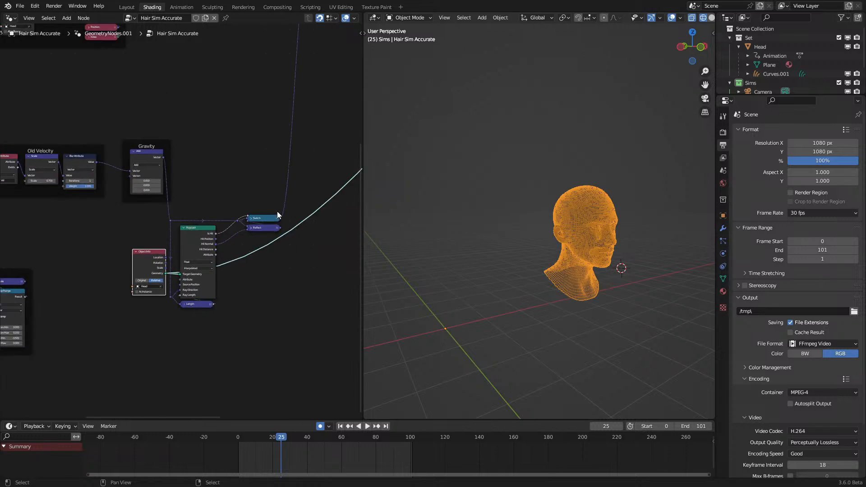
middle_click_drag(277, 211, 187, 368)
middle_click_drag(281, 139, 48, 278)
left_click(350, 201, "ctrl+shift")
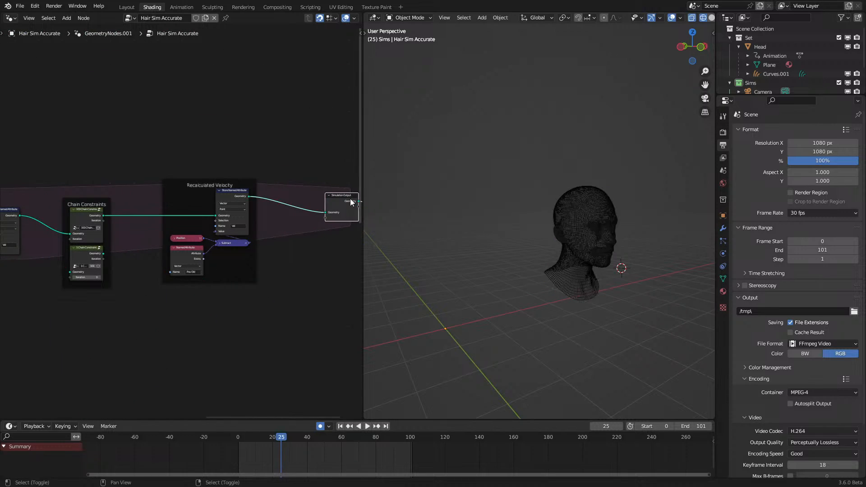
key("space")
key("shift+z")
Step: Pause the simulation and advance frame by frame to frame 45, examining the hair collision from the head's side
middle_click_drag(565, 244, 497, 262)
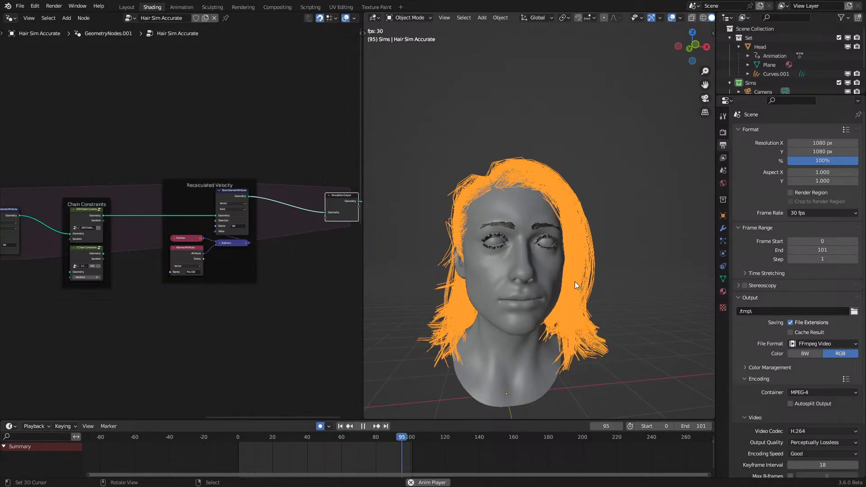
middle_click_drag(574, 282, 470, 329)
key("space")
scroll(508, 292, "up", 3)
key("Left")
key("Right")
key("Right")
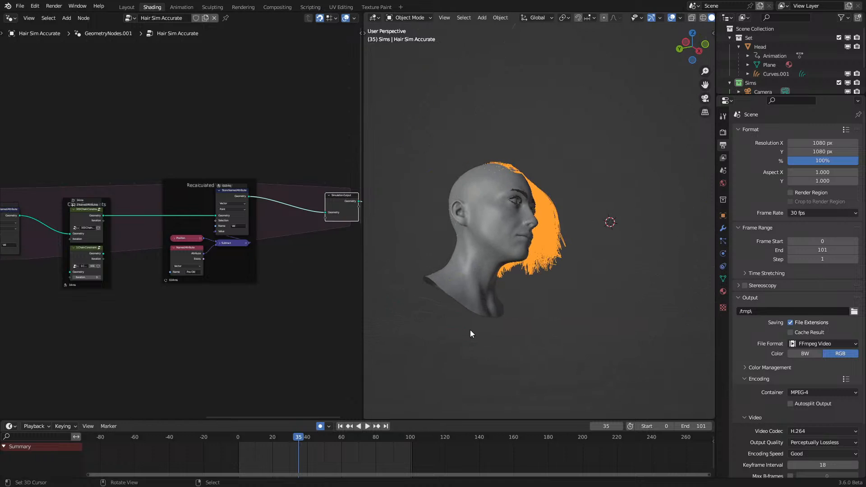
scroll(469, 329, "up", 3)
key("Right")
key("Right")
key("Right")
scroll(470, 331, "down", 3)
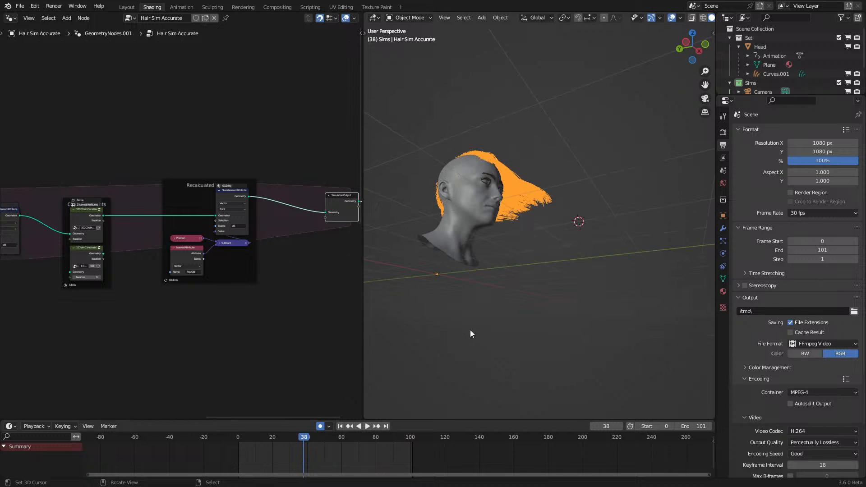
key("Right")
key("Right")
key("Right")
key("Right")
key("Right")
key("Right")
key("Right")
key("Right")
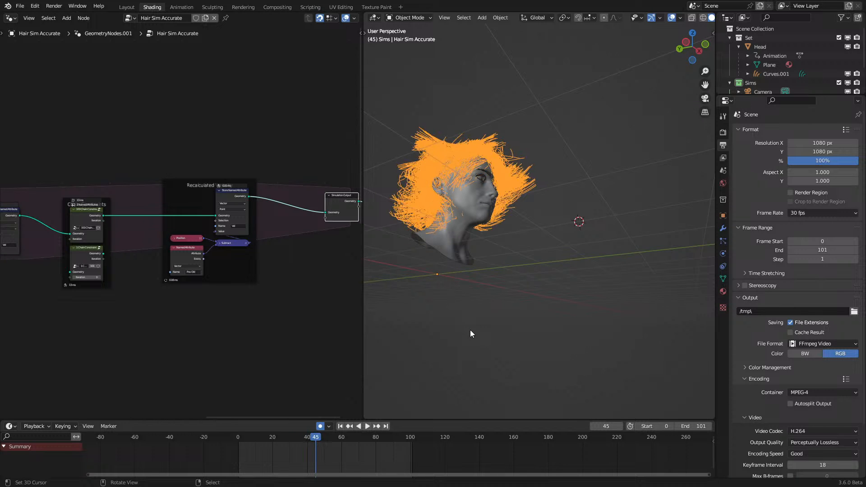
Step: Replay the simulation from the start with the whole head in view and pause at frame 18
left_click(216, 444)
key("space")
scroll(485, 330, "down", 2)
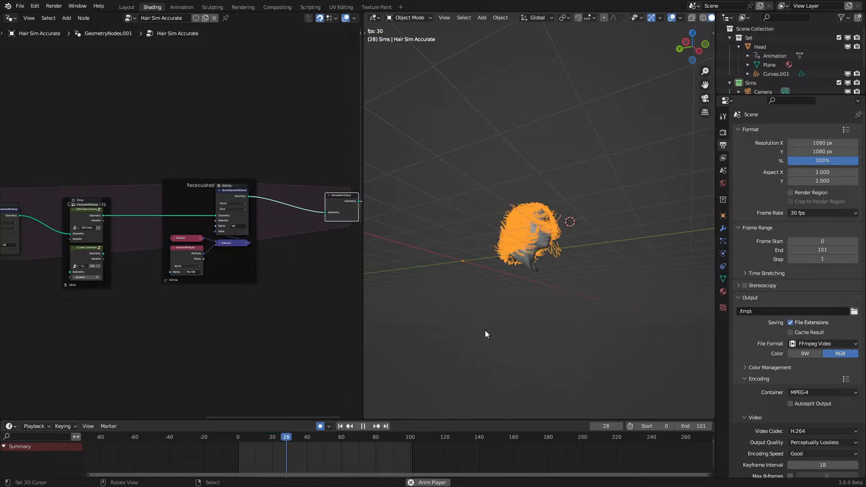
middle_click_drag(485, 330, 498, 371)
left_click(179, 470)
key("space")
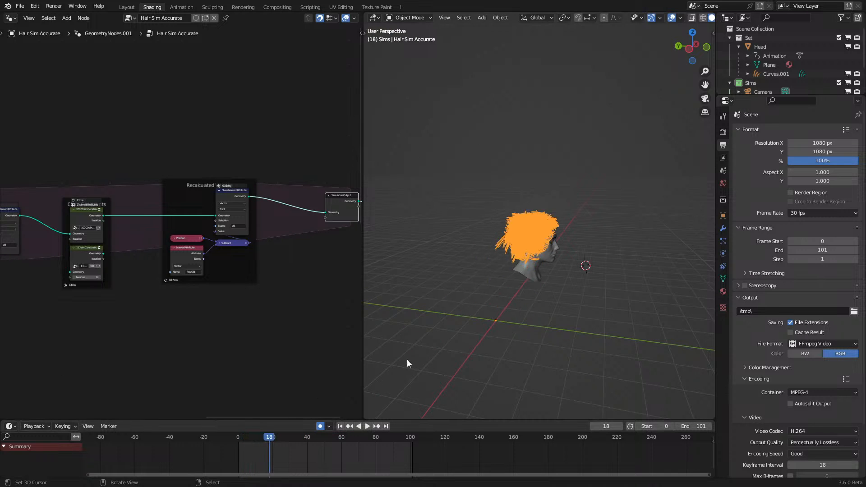
Step: Advance the simulation frame by frame to frame 33, examining the flying hair strands near the face
middle_click_drag(407, 359, 505, 304)
key("Right")
key("Right")
key("Right")
key("Right")
key("Right")
key("Right")
key("Right")
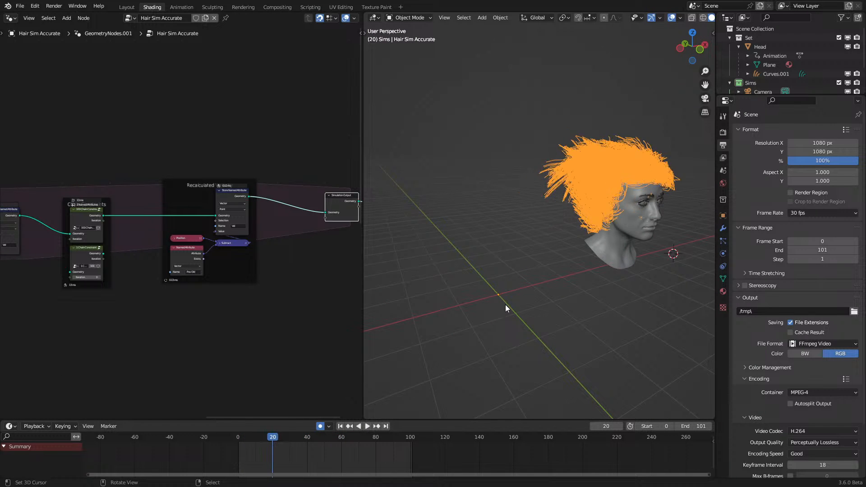
key("Right")
key("Right")
key("Right")
key("Right")
key("Right")
key("Right")
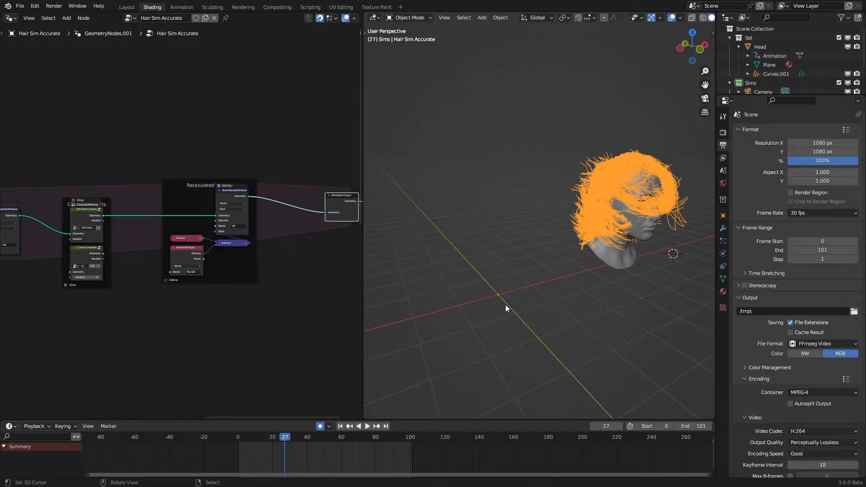
middle_click_drag(505, 304, 557, 329)
key("Right")
key("Right")
Step: Examine the Raycast collision setup, including the Switch, Reflect, Length and Object Info connections
middle_click_drag(116, 361, 68, 118)
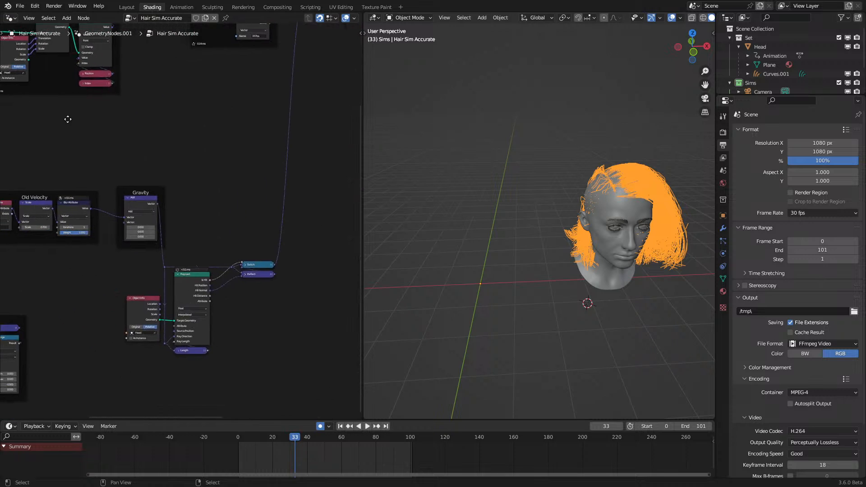
scroll(193, 221, "up", 7)
middle_click_drag(244, 275, 206, 250)
scroll(206, 251, "up", 3)
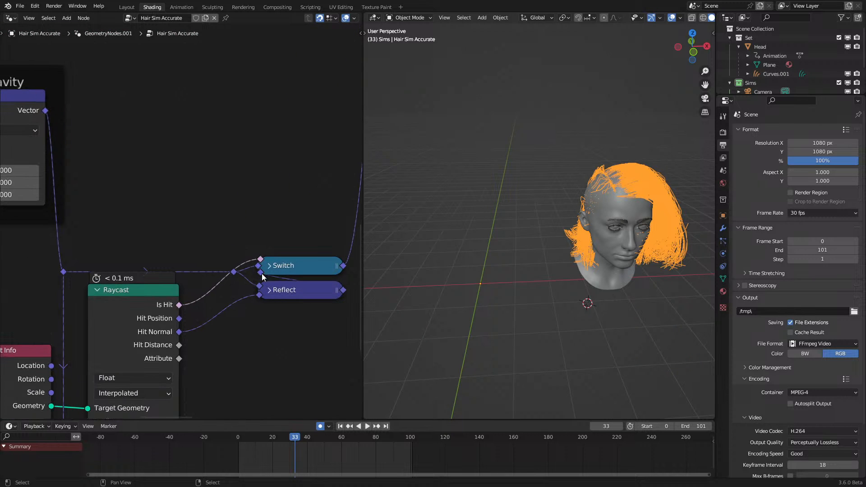
middle_click_drag(239, 305, 259, 237)
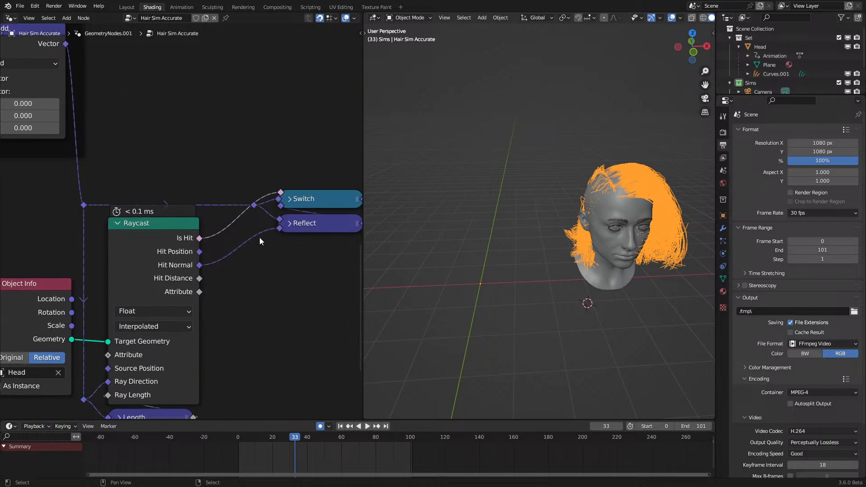
left_click(289, 224)
left_click(288, 224)
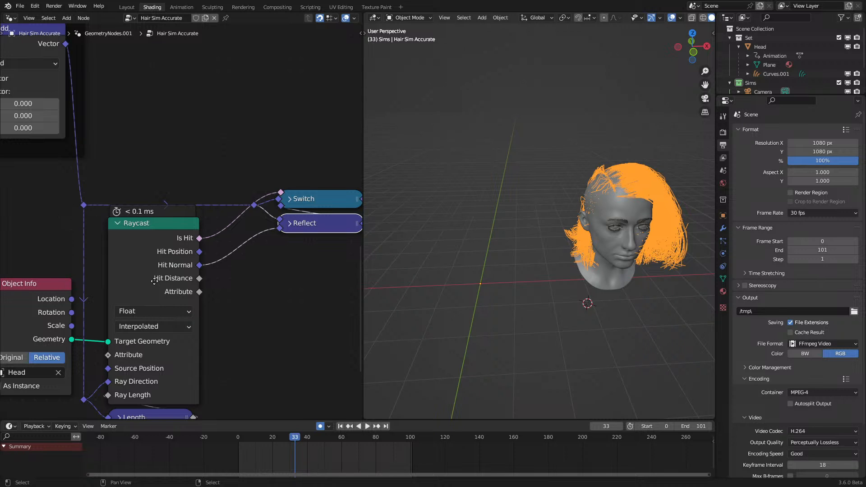
middle_click_drag(153, 281, 190, 238)
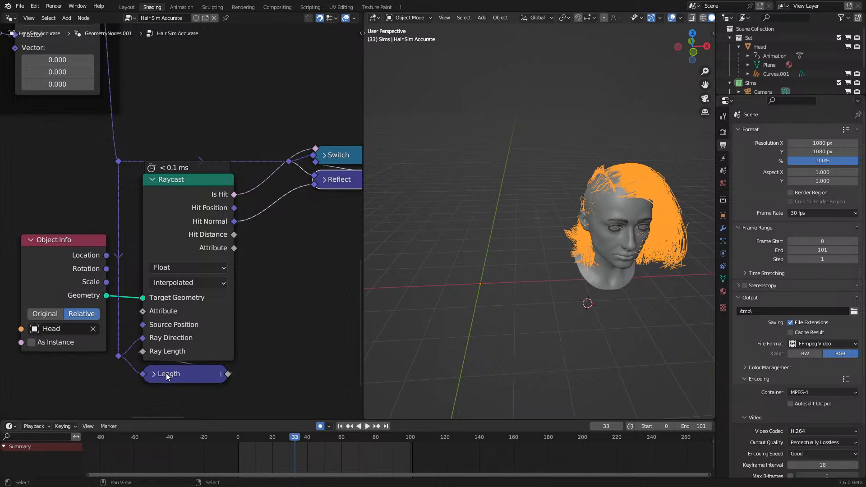
scroll(165, 373, "down", 6)
mouse_move(120, 322)
middle_mouse_down()
mouse_move(174, 426)
mouse_move(121, 336)
middle_mouse_up()
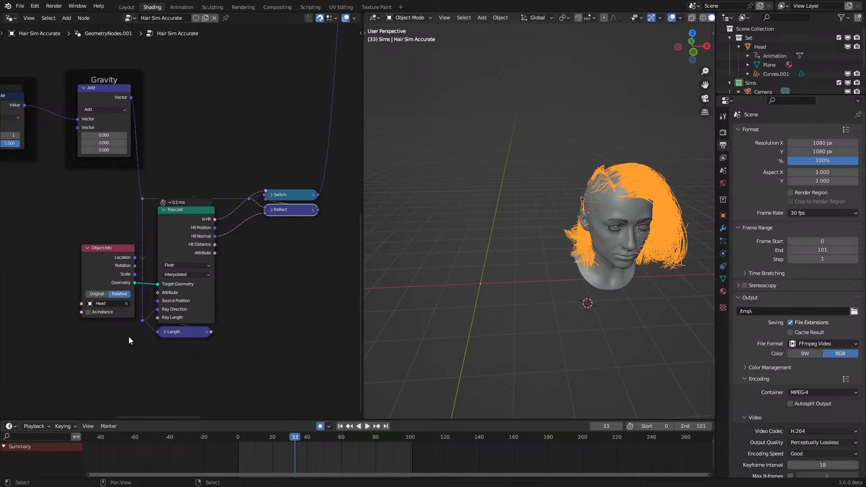
Step: Select and copy the Old Velocity, Gravity and Raycast collision nodes, including Object Info, Length, Switch and Reflect
scroll(135, 336, "up", 1)
scroll(211, 331, "down", 7)
middle_click_drag(202, 280, 187, 373)
scroll(192, 320, "up", 1)
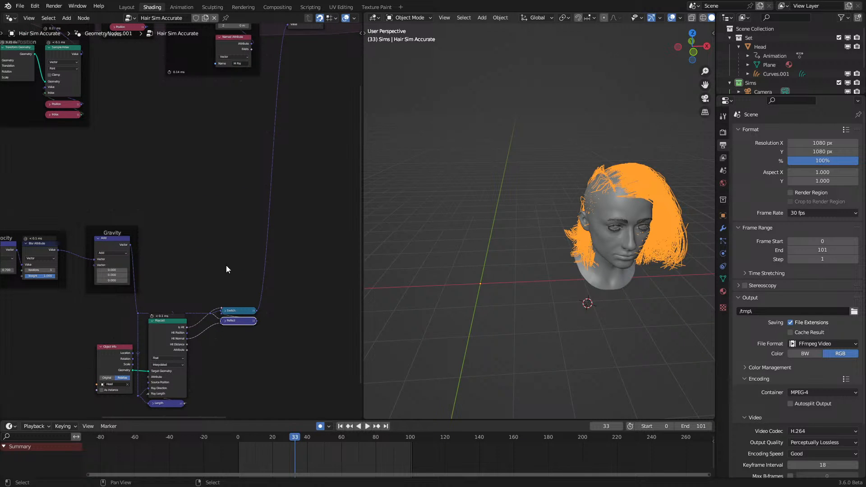
middle_click_drag(419, 316, 389, 285)
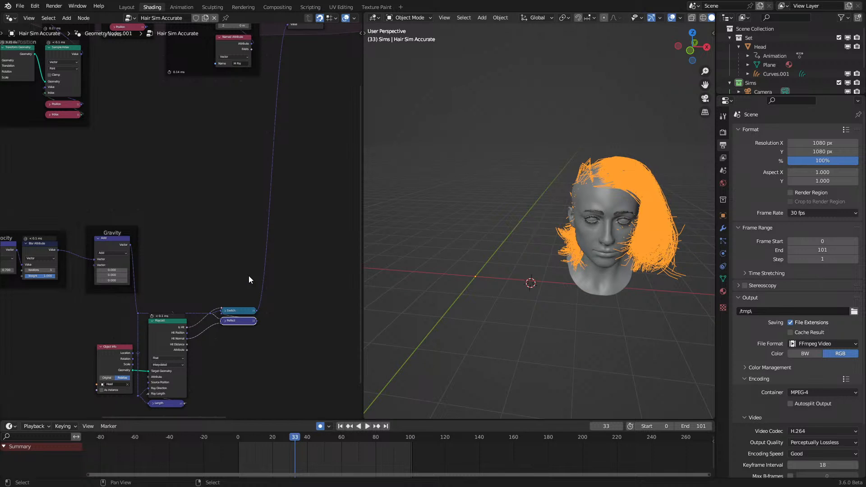
scroll(249, 276, "down", 2)
middle_click_drag(167, 312, 231, 299)
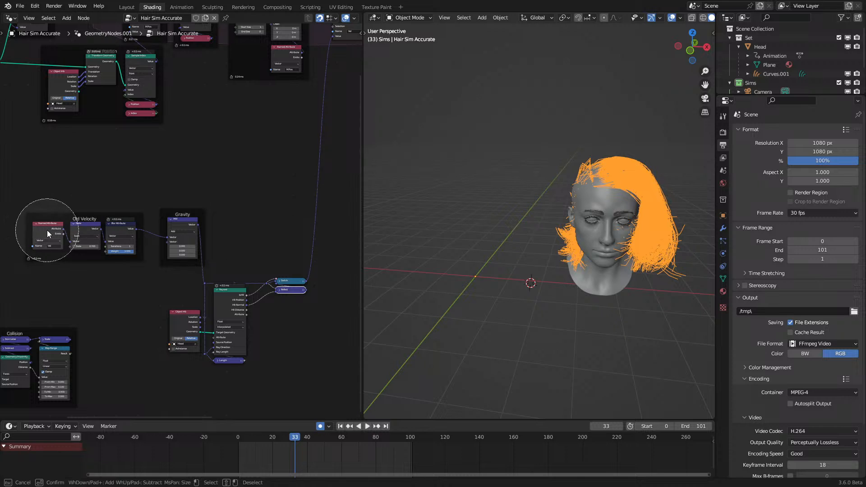
mouse_move(47, 230)
left_mouse_down()
mouse_move(241, 293)
mouse_move(248, 286)
left_mouse_up()
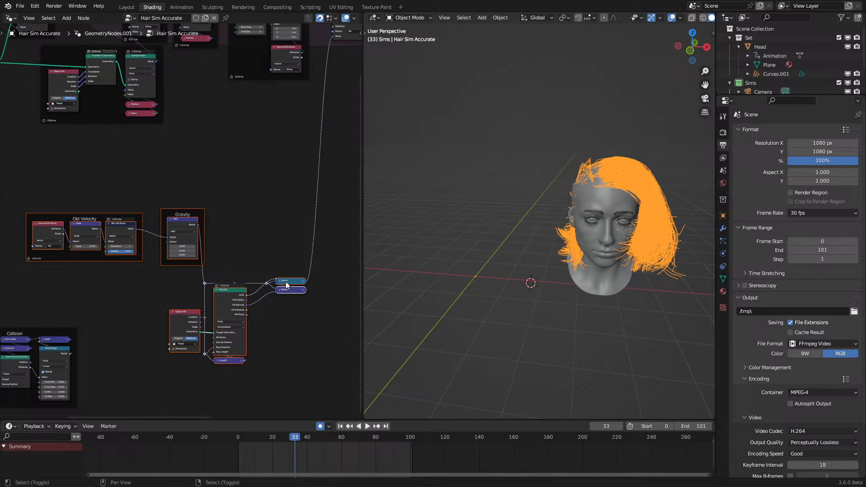
Step: Link the Start Pos geometry directly to the 100 Chain Constraints node, bypassing Store Named Attribute, and open the 1 Chain Constraint group
middle_click_drag(287, 94, 191, 264)
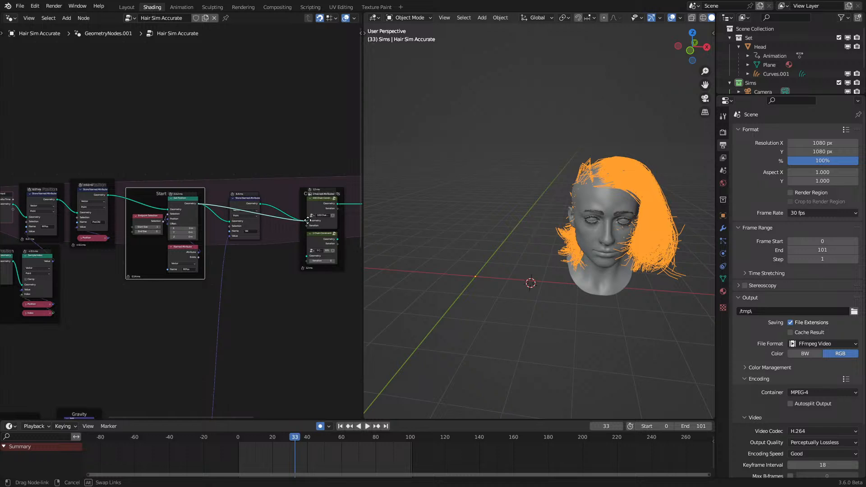
key("Tab")
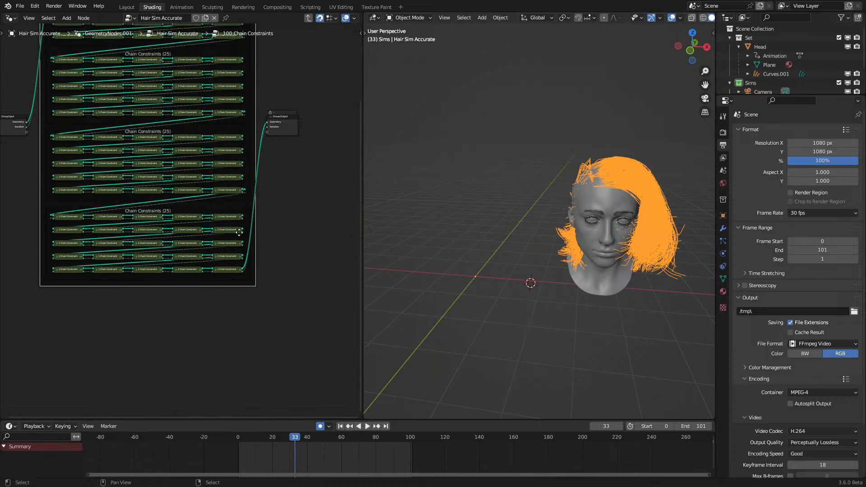
key("Tab")
left_click(314, 239)
key("Tab")
middle_click_drag(147, 293, 160, 288)
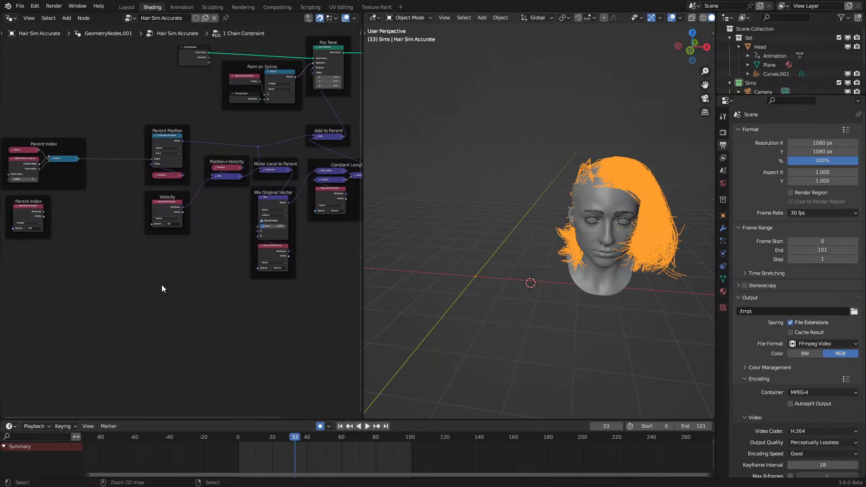
Step: Paste the velocity and collision nodes into the 1 Chain Constraint group and connect the Switch output to the Position+Velocity Add node
key("ctrl+v")
left_click_drag(259, 287, 142, 331)
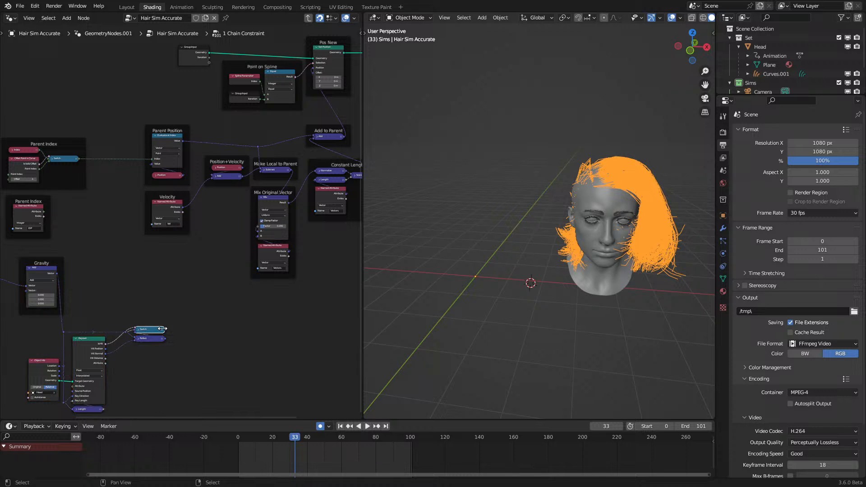
left_click_drag(211, 182, 212, 184)
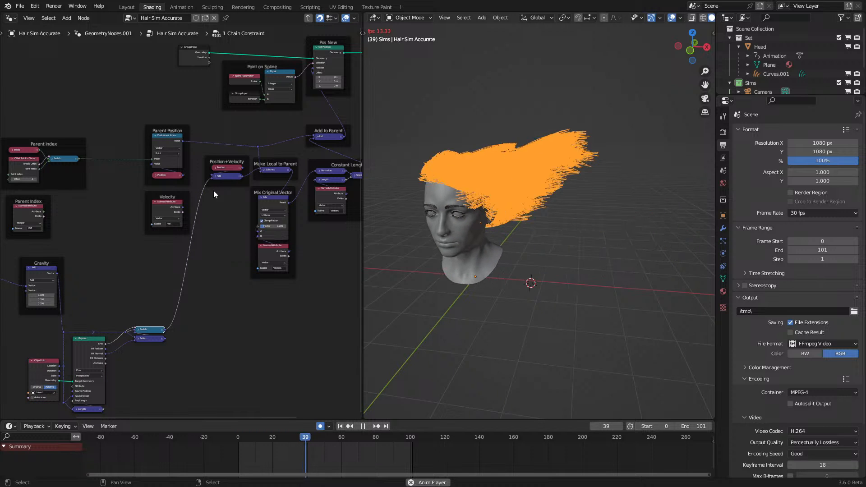
Step: Play the simulation with the collision inside the chain constraint and pause at frame 58
middle_click_drag(109, 310, 200, 264)
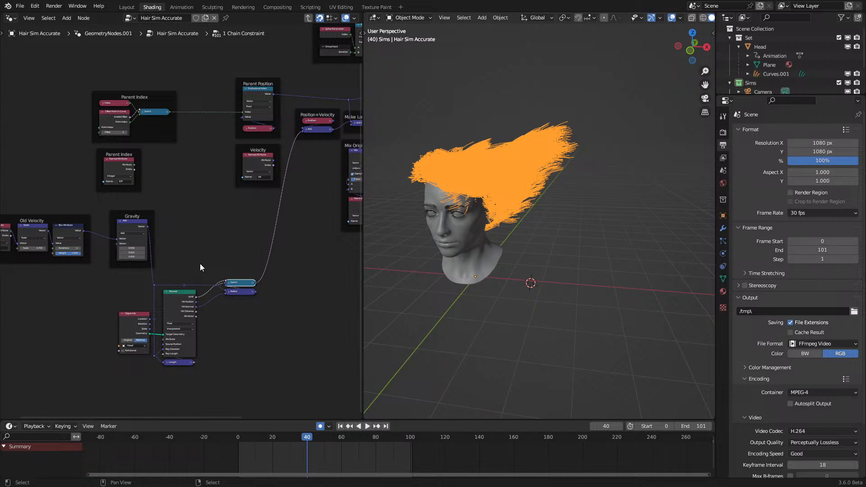
key("shift+Left")
key("space")
middle_click_drag(117, 291, 170, 295)
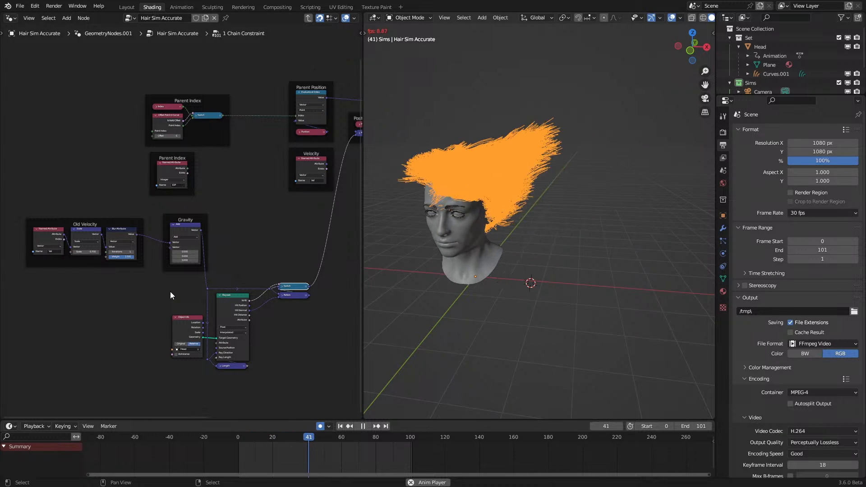
key("space")
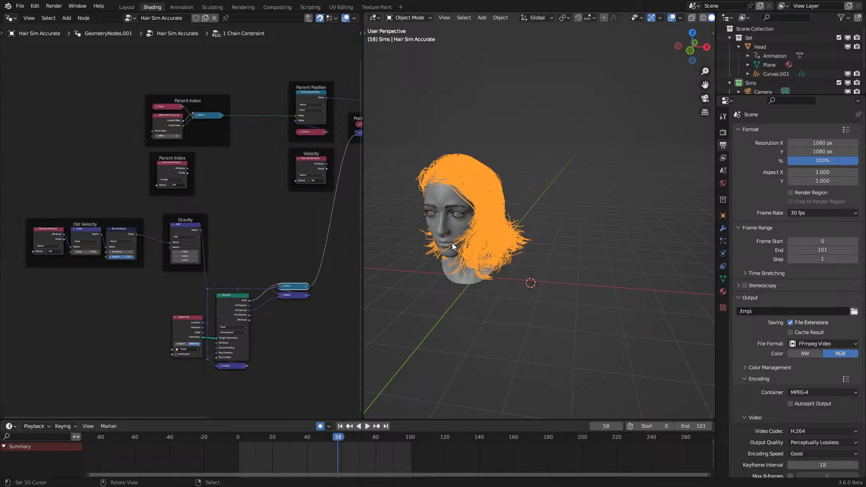
Step: Examine the hair strands around the ear up close while playing the simulation
middle_click_drag(464, 237, 437, 345)
key("space")
key("space")
scroll(582, 178, "up", 5)
middle_click_drag(519, 207, 530, 301)
key("space")
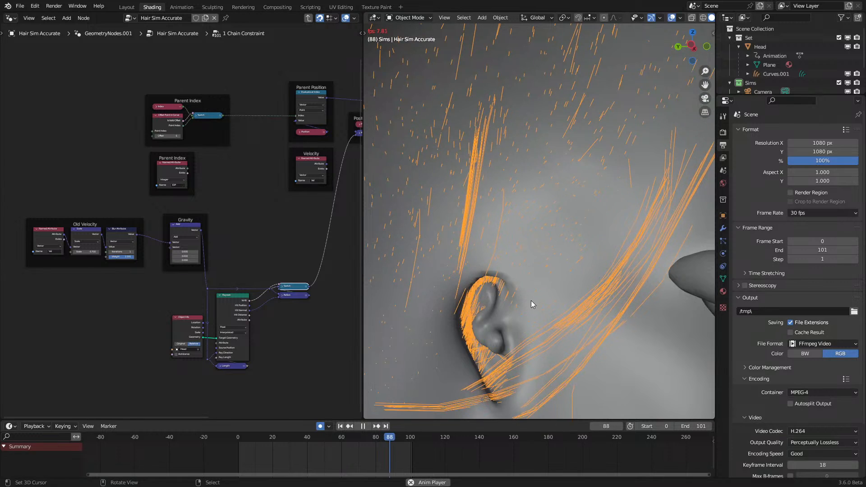
Step: Stop playback, undo the Switch connection and delete the pasted velocity and collision nodes from the 1 Chain Constraint group
key("space")
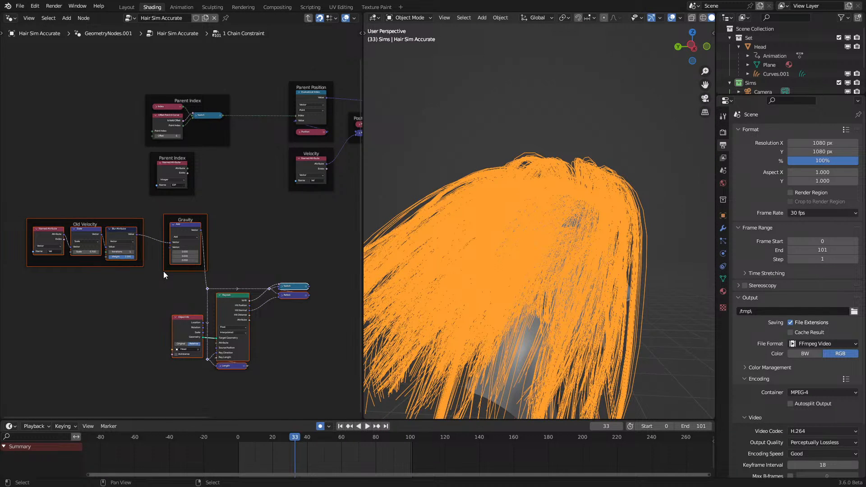
key("x")
key("Tab")
Step: Replay the simulation from frame 0 with the whole head in view and pause at frame 80
left_click(237, 437)
scroll(518, 316, "down", 4)
middle_click_drag(518, 316, 506, 290)
key("space")
scroll(471, 304, "down", 3)
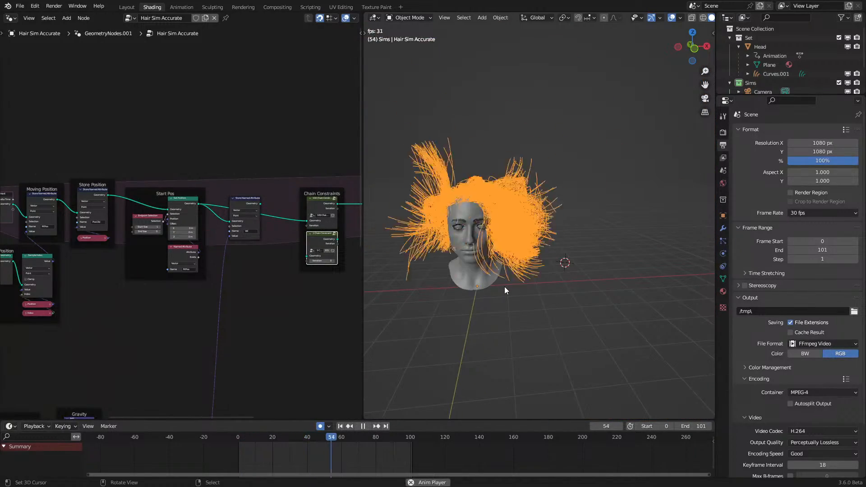
key("space")
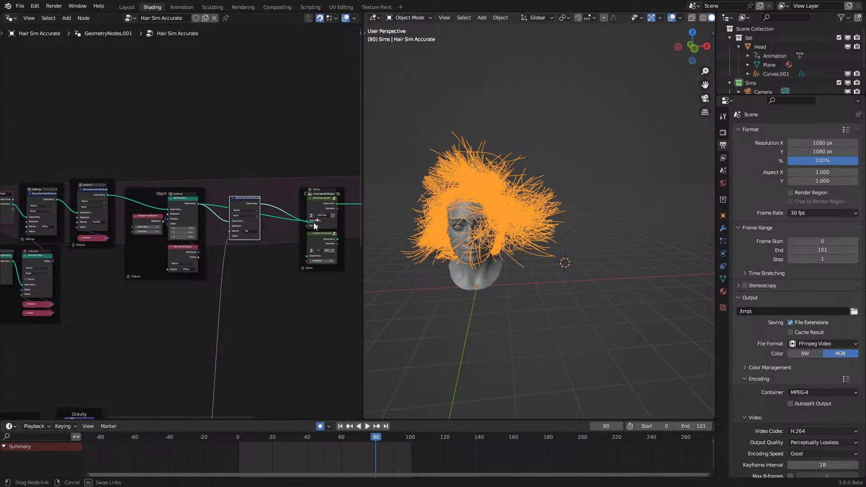
Step: Reconnect the Store Named Attribute geometry to the 100 Chain Constraints node and replay the simulation, pausing at frame 54
left_click_drag(310, 219, 307, 221)
key("space")
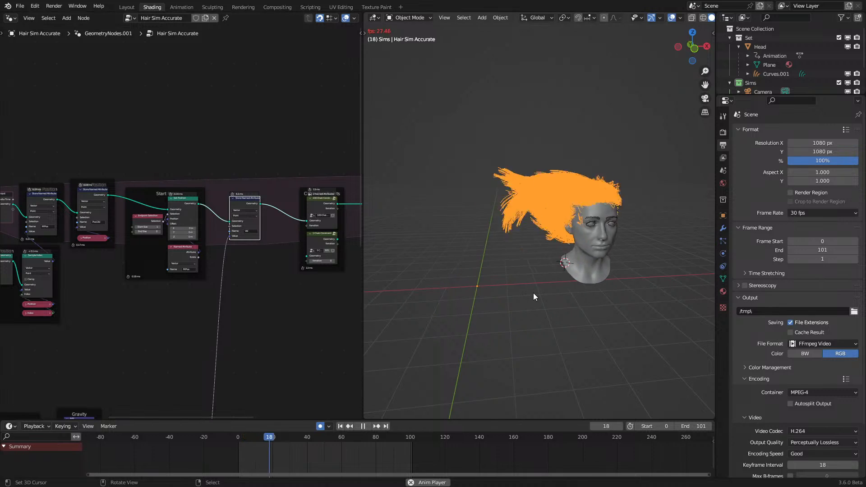
scroll(533, 293, "up", 1)
key("space")
Step: Continue the simulation with the face closer in view, examining how the hair falls around the head
middle_click_drag(95, 356, 228, 189)
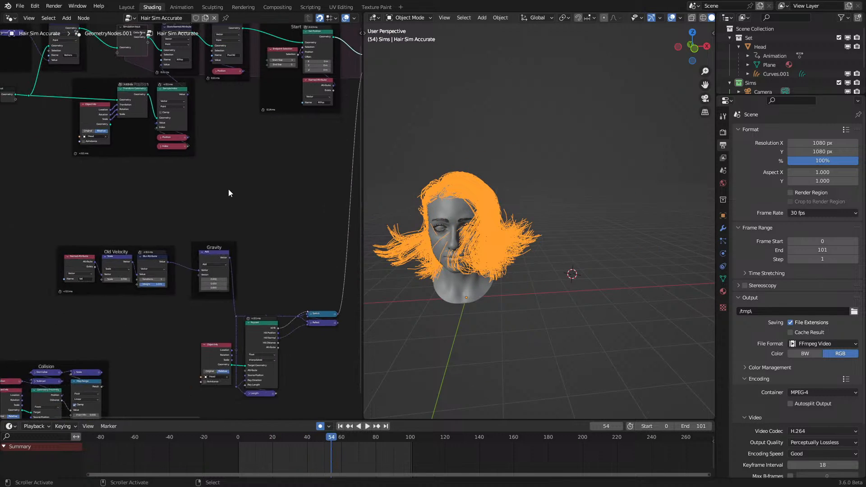
middle_click_drag(205, 332, 199, 283)
scroll(478, 268, "up", 2)
middle_click_drag(478, 266, 527, 267)
scroll(498, 280, "up", 1)
key("space")
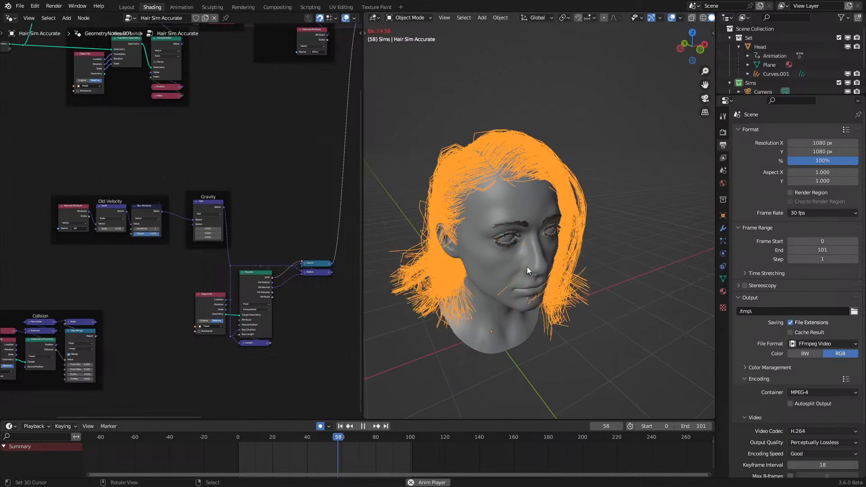
key("space")
Step: Examine the Raycast node's inputs and its connections to Switch and Reflect in the main simulation tree
scroll(267, 304, "up", 1)
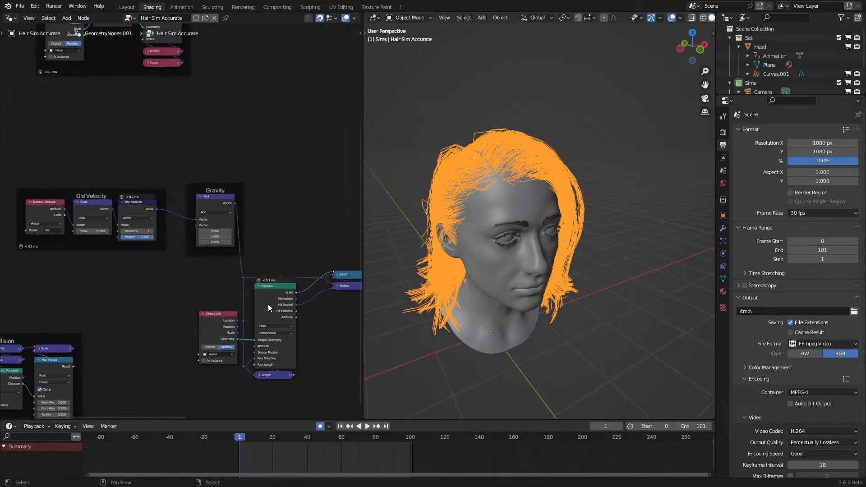
scroll(205, 237, "up", 1)
scroll(205, 236, "up", 1)
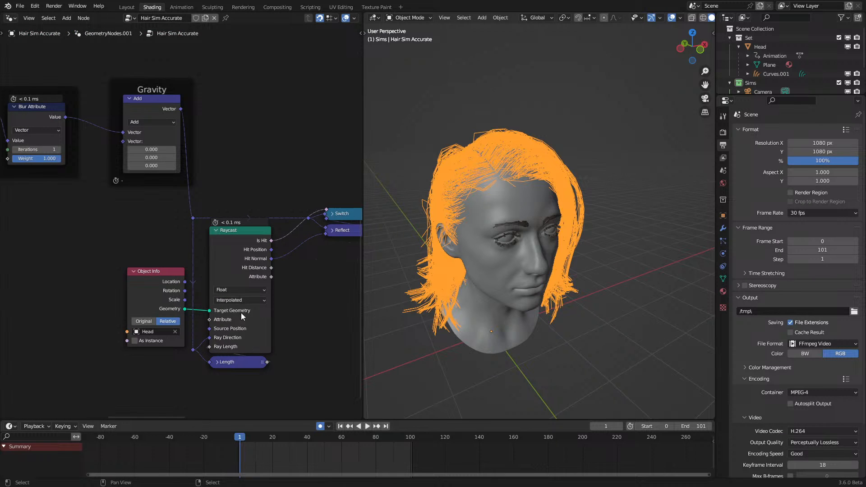
scroll(261, 266, "up", 1)
middle_click_drag(269, 252, 186, 271)
scroll(259, 255, "up", 1)
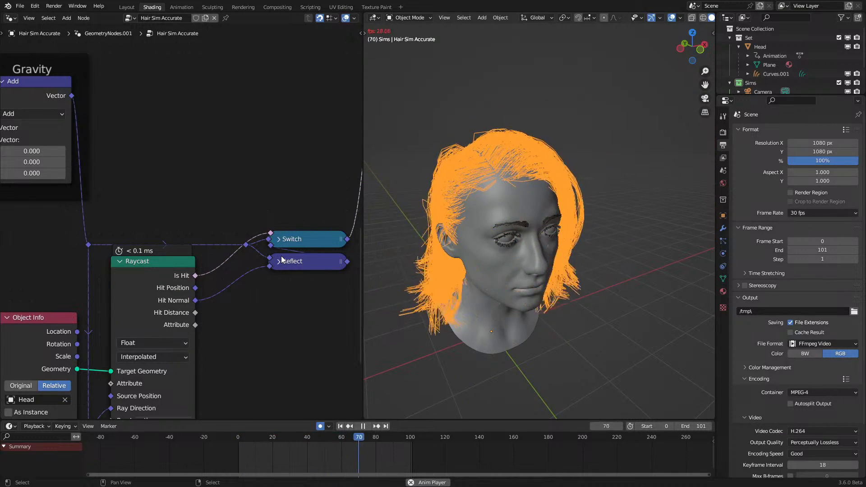
Step: Play the simulation with the whole head seen from a low angle, examining the hair's motion against the head
key("space")
scroll(502, 287, "down", 3)
middle_click_drag(502, 287, 502, 255)
key("space")
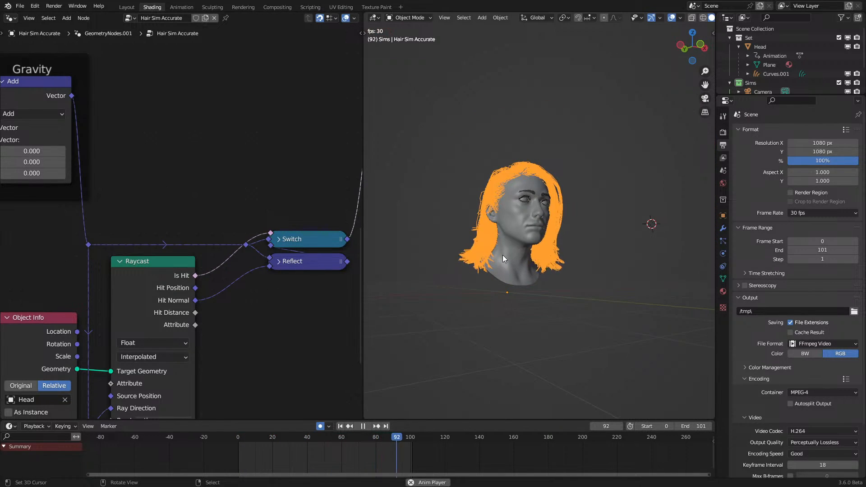
scroll(502, 255, "up", 1)
key("space")
scroll(180, 302, "down", 5)
middle_click_drag(180, 302, 233, 361)
key("space")
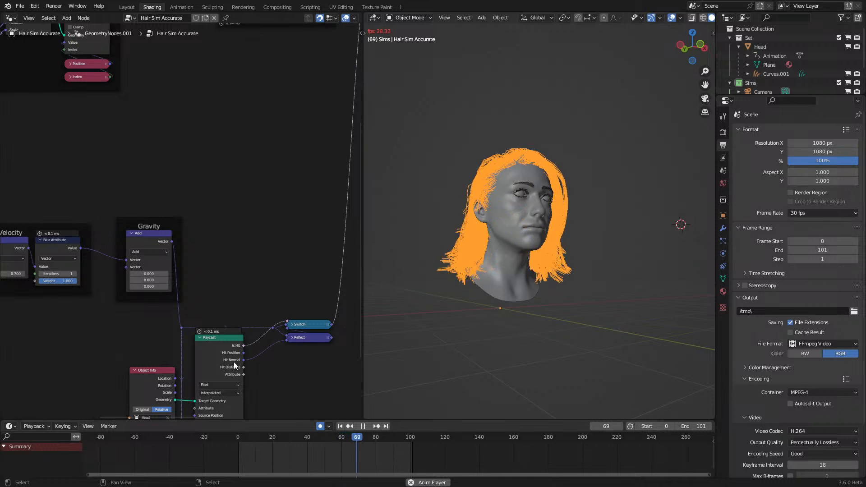
Step: Add a cube, clear its location, turn off automatic keyframing and delete the cube's keyframes
middle_click_drag(466, 287, 449, 325)
key("shift+a")
mouse_move(410, 287)
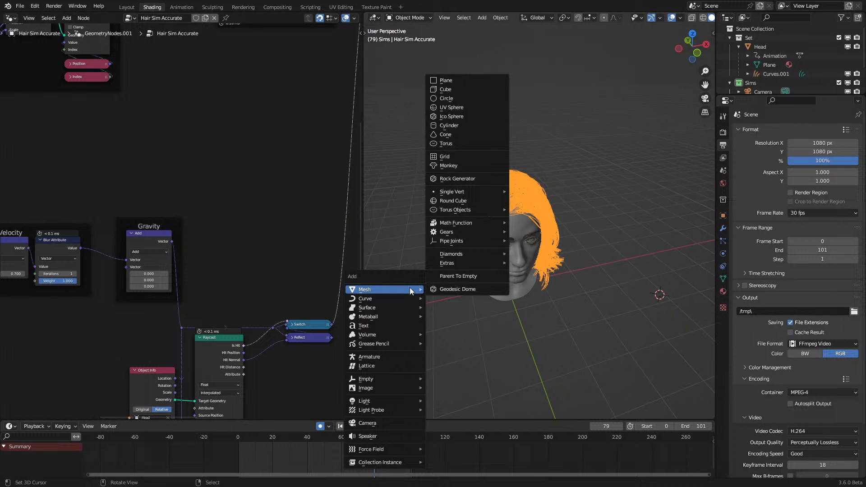
left_click(454, 89)
key("alt+g")
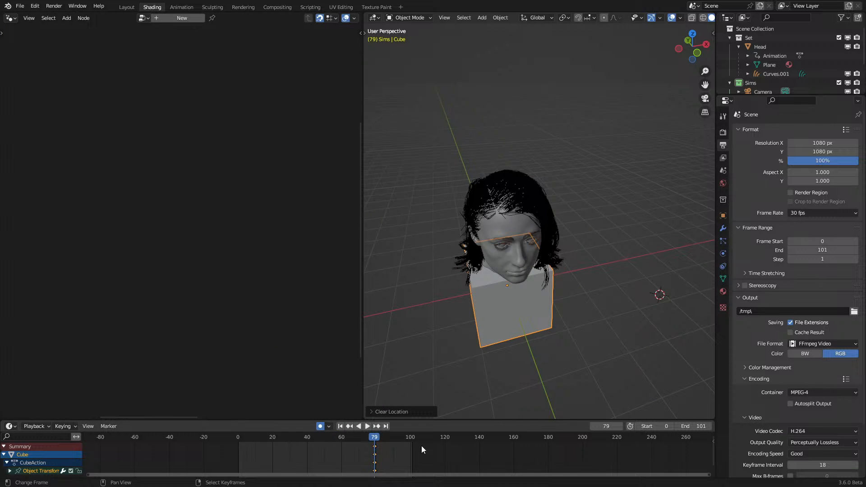
key("Delete")
Step: Move the cube up beside the head so that it overlaps the hanging hair
middle_click_drag(536, 362, 497, 346)
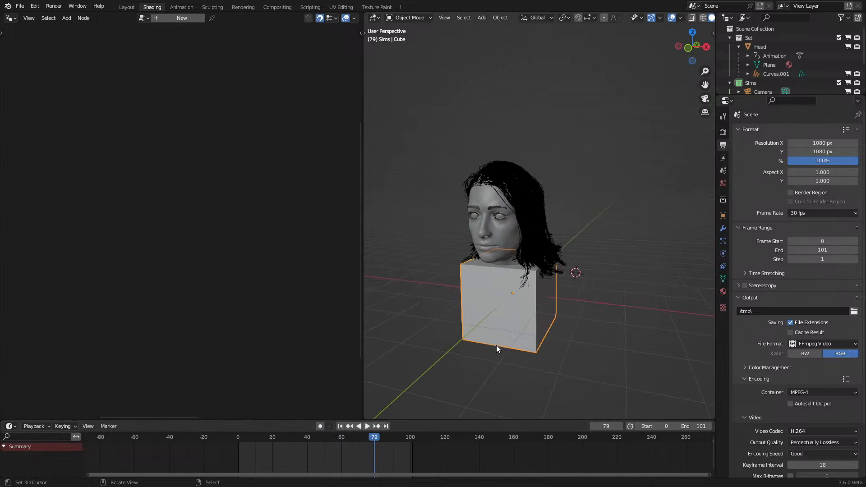
key("g")
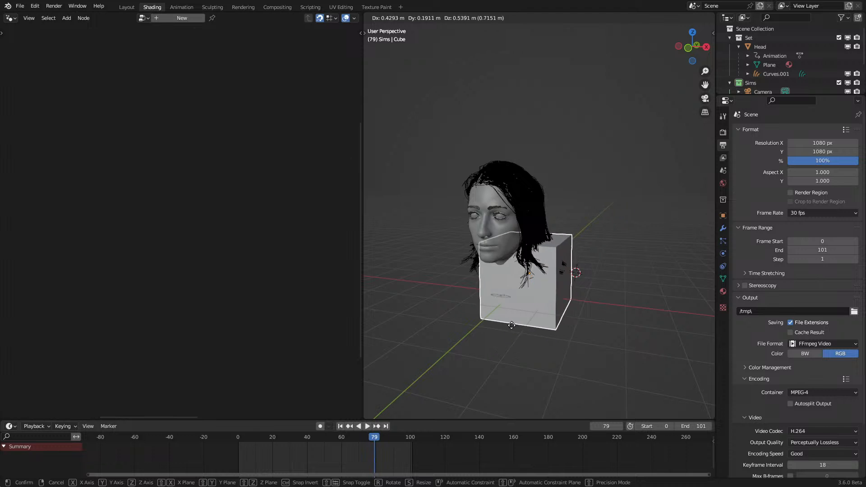
left_click(460, 305)
key("g")
key("Escape")
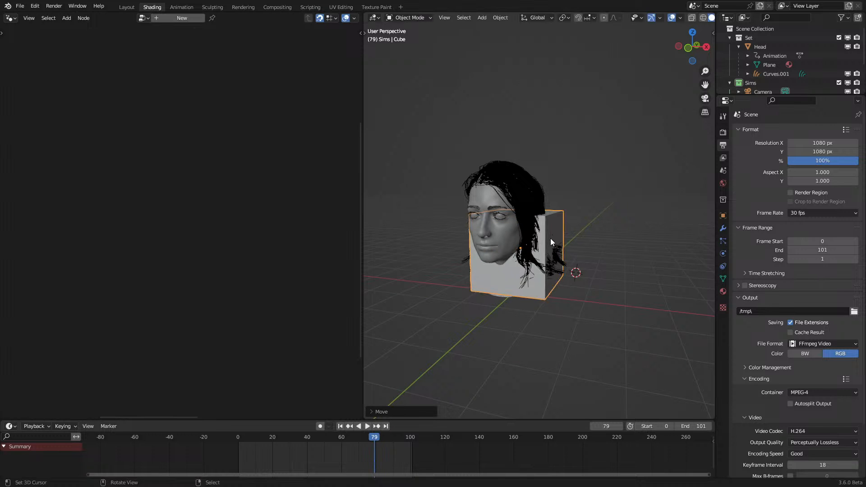
Step: Select the hair object and set the Raycast's Object Info target to Cube
left_click(541, 204)
middle_click_drag(139, 349, 189, 254)
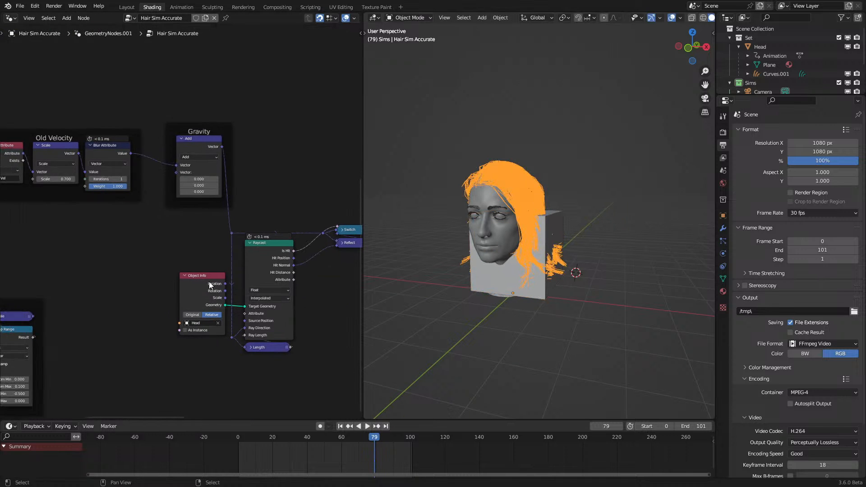
left_click(218, 323)
Step: Play the simulation and examine the hair colliding with the cube from the side
key("space")
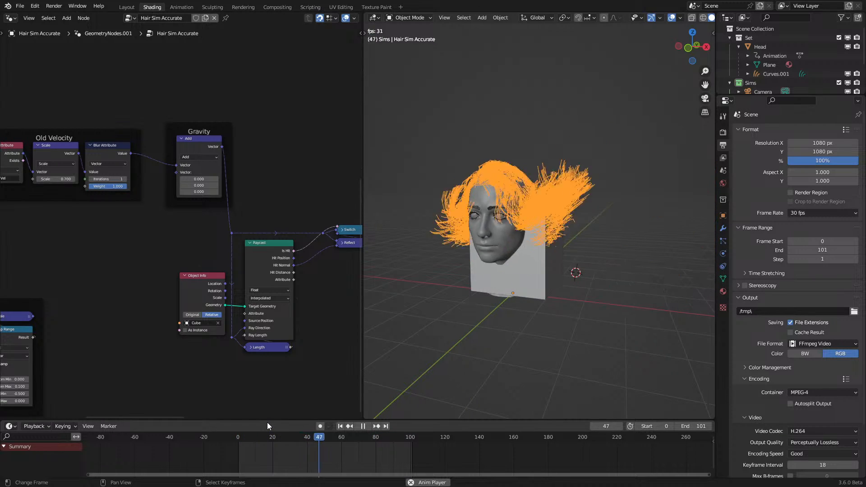
scroll(528, 366, "up", 5)
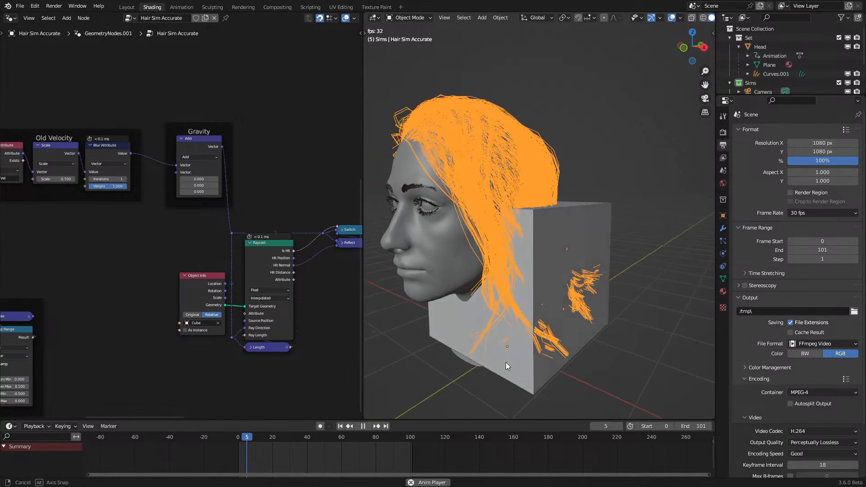
scroll(594, 350, "down", 5)
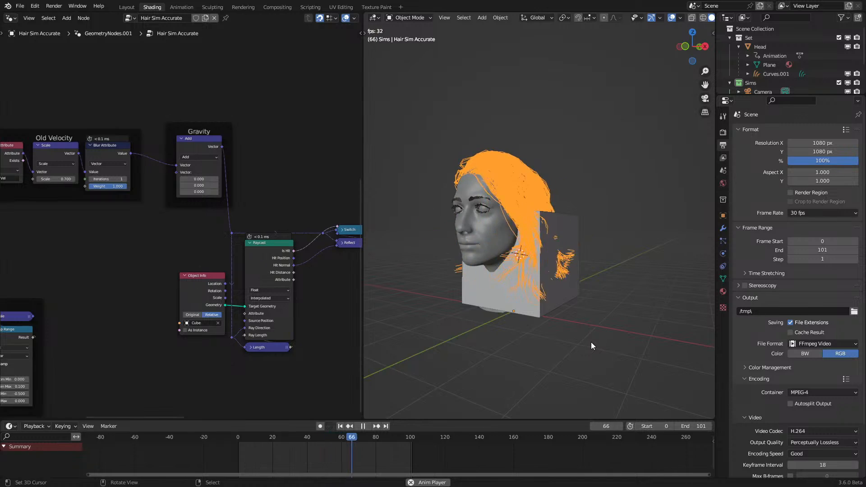
Step: Replay the simulation from the start as seen from above, pause at frame 51 and examine the hair around the cube
middle_click_drag(591, 341, 541, 404)
left_click_drag(270, 450, 210, 456)
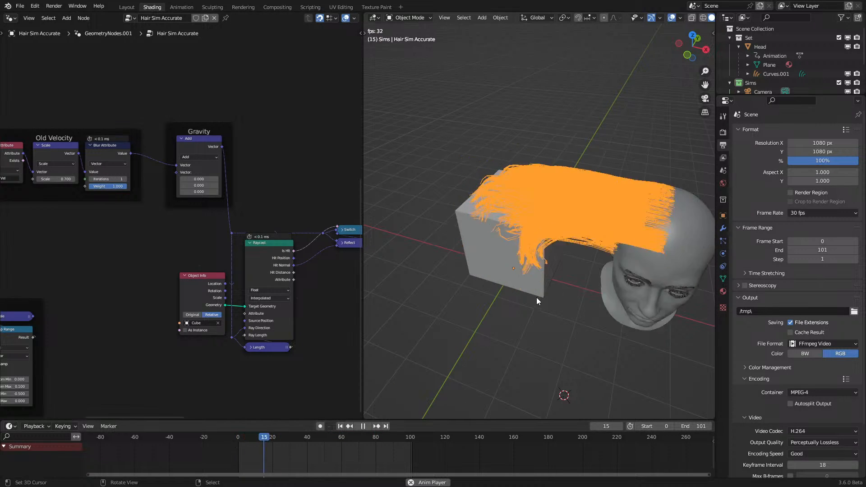
key("space")
middle_click_drag(534, 298, 547, 282)
scroll(563, 266, "up", 5)
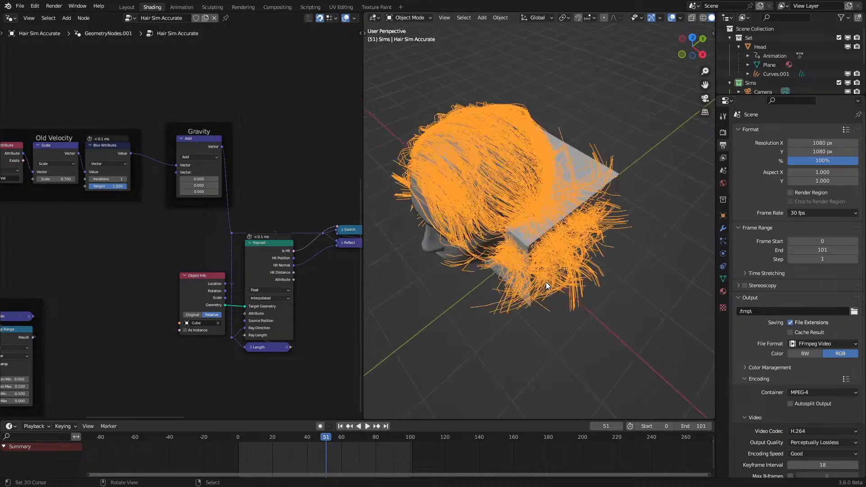
Step: Add a Position node to the collision setup, placed beside the Object Info node
scroll(202, 270, "up", 3)
middle_click_drag(231, 363, 230, 353)
scroll(210, 232, "down", 4)
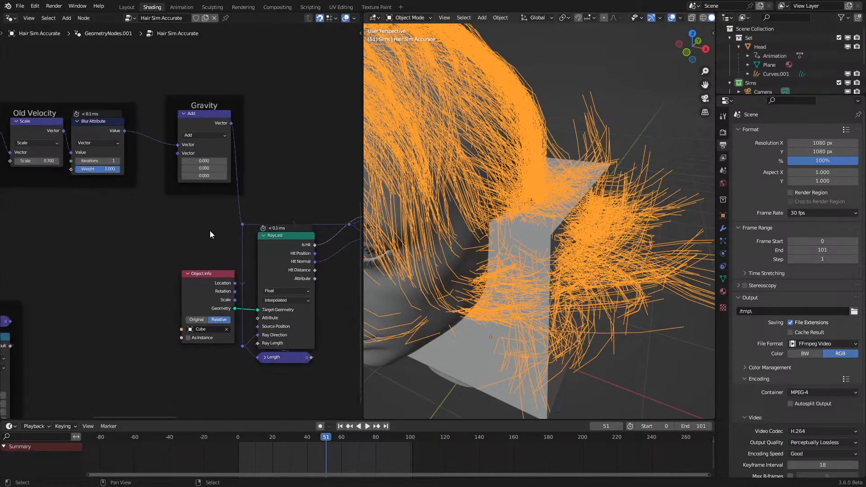
middle_click_drag(218, 240, 227, 193)
scroll(180, 235, "up", 4)
key("shift+a")
left_click(166, 175)
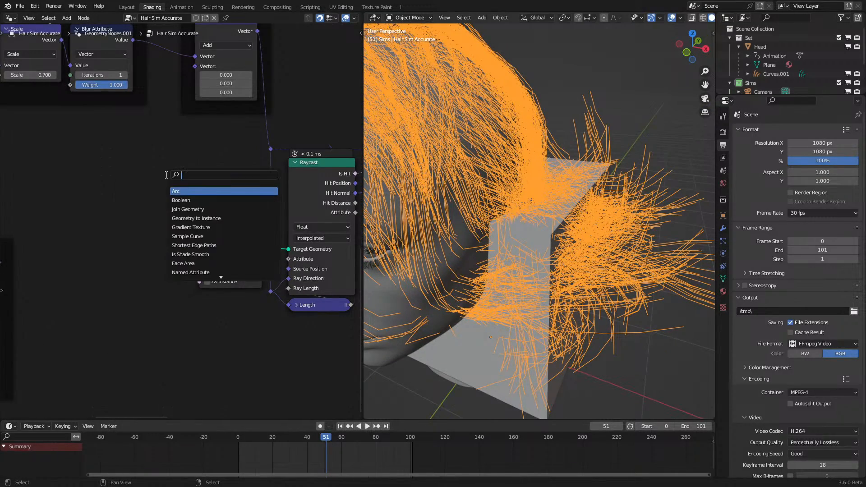
type("po")
left_click(180, 200)
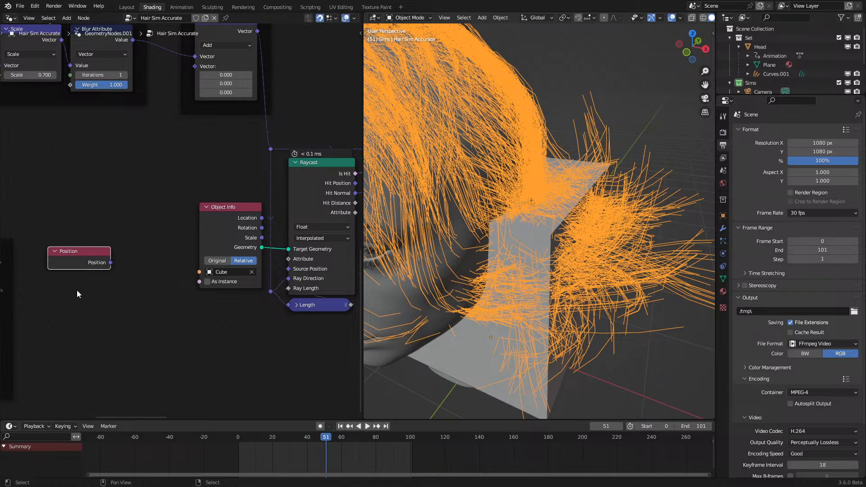
Step: Sum Position and the incoming velocity in a vector Add node and feed the result into the Raycast's Source Position
left_click_drag(116, 276, 155, 313)
key("Return")
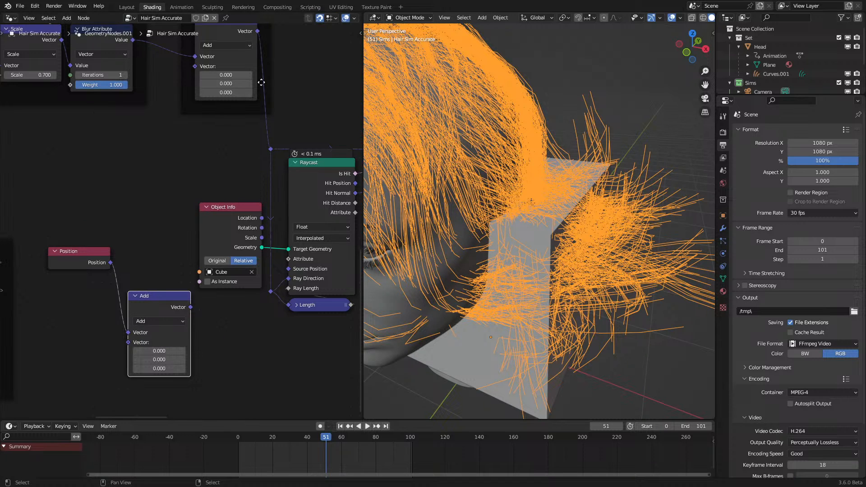
left_click_drag(124, 342, 127, 342)
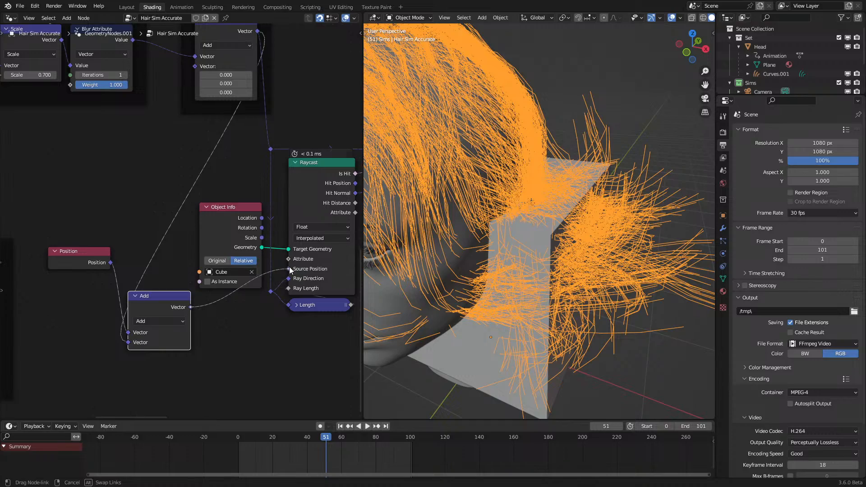
left_click_drag(289, 270, 289, 269)
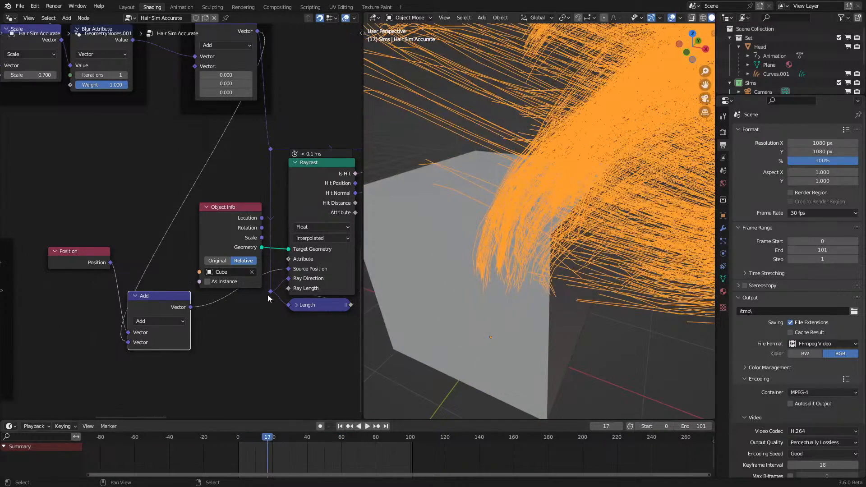
left_click_drag(270, 292, 126, 342)
Step: Play the simulation and examine how the hair meets the cube, switching the viewport to wireframe shading
key("space")
scroll(520, 360, "down", 4)
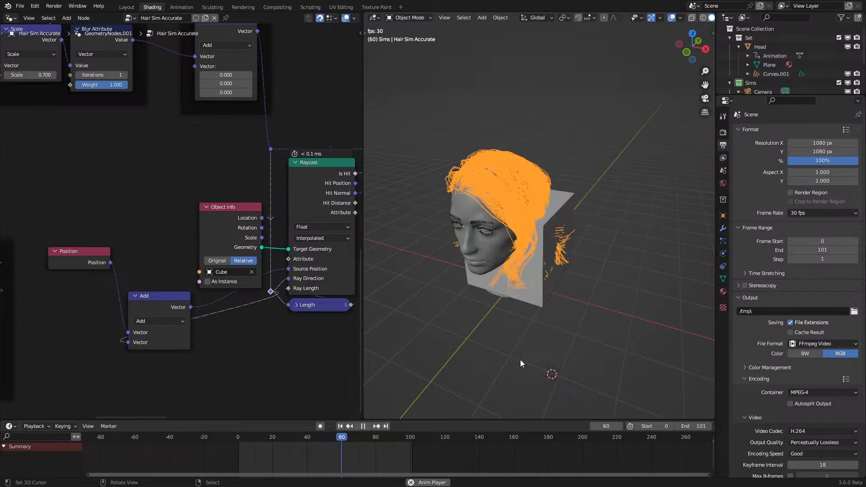
scroll(520, 360, "up", 2)
scroll(548, 317, "down", 4)
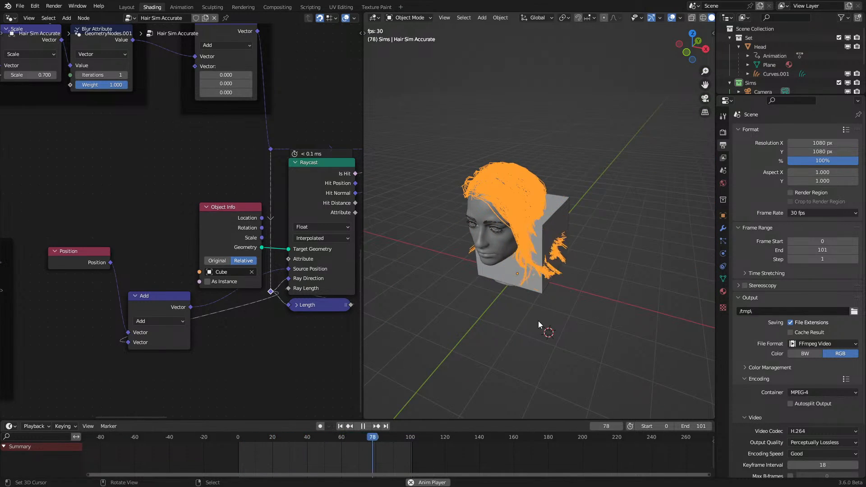
key("z")
mouse_move(542, 283)
middle_mouse_down()
mouse_move(575, 253)
mouse_move(367, 389)
middle_mouse_up()
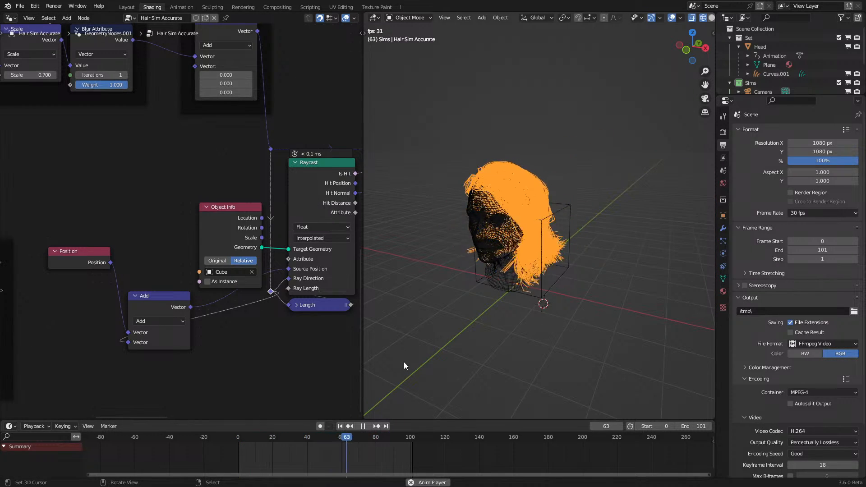
key("space")
Step: Disconnect Reflect from the Switch, move it below, and expand the Switch node to expose its zero True vector
middle_click_drag(350, 198, 157, 271)
scroll(210, 227, "up", 1)
right_click_drag(203, 232, 206, 240, "ctrl")
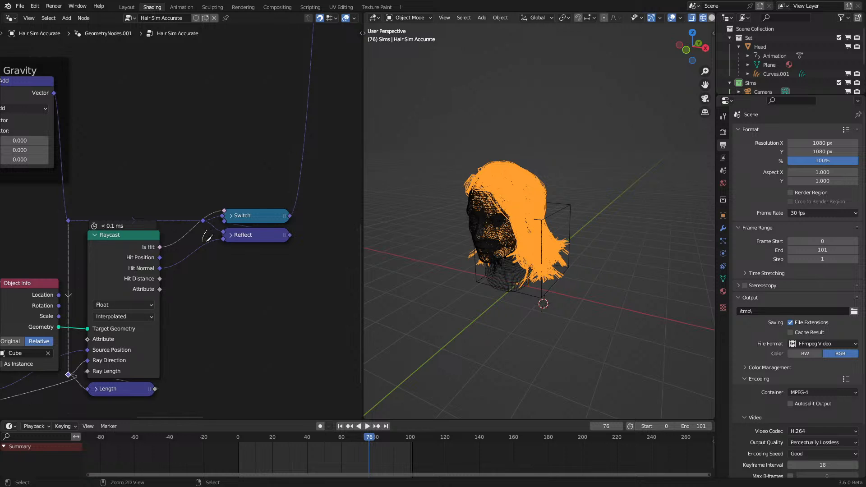
left_click_drag(243, 234, 226, 321)
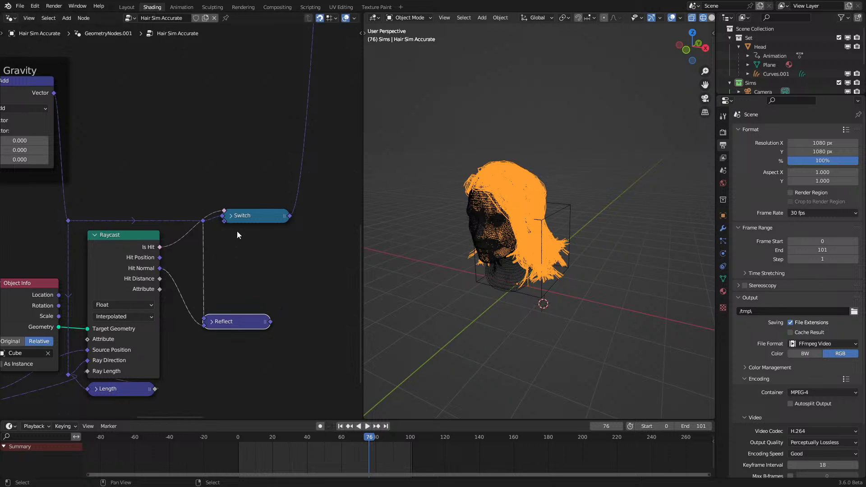
left_click(230, 215)
Step: Replay the simulation in wireframe to check the hair with zero velocity on hit
key("space")
left_click(226, 445)
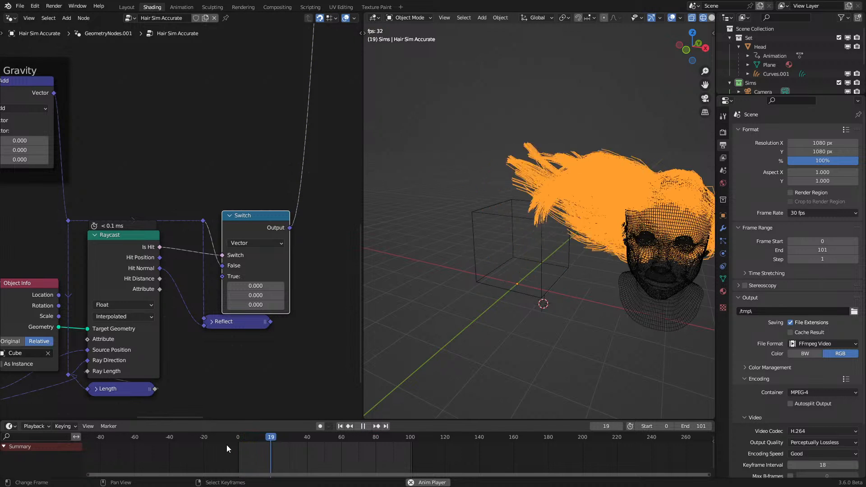
key("space")
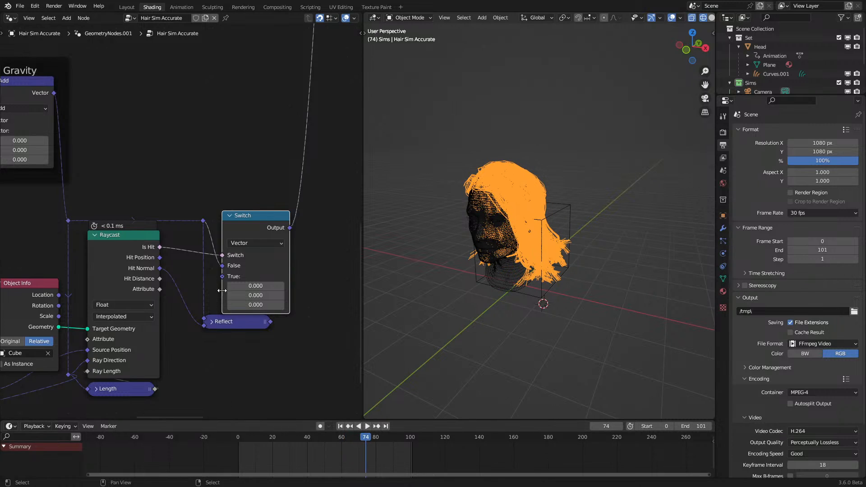
Step: Add a vector Scale node set to 0.001 on the incoming velocity and link its output to the Switch's True input
scroll(181, 224, "up", 1)
right_click_drag(208, 216, 212, 239, "ctrl")
left_click_drag(212, 239, 251, 368)
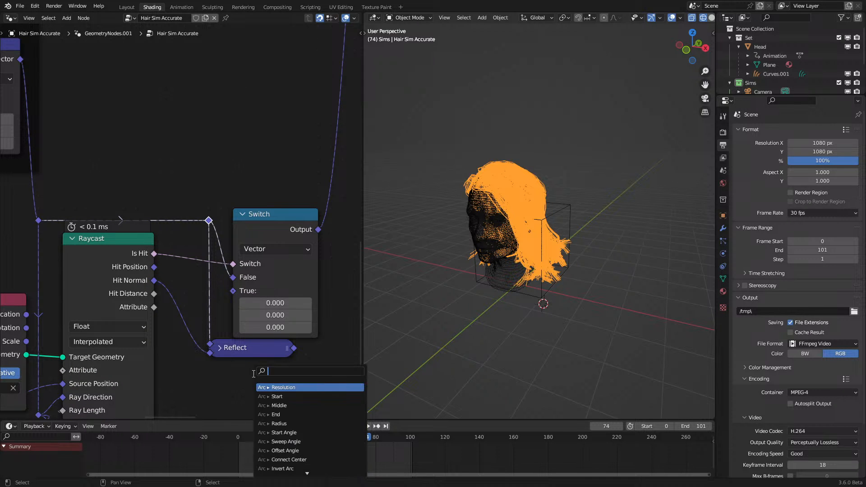
type("sc")
key("Return")
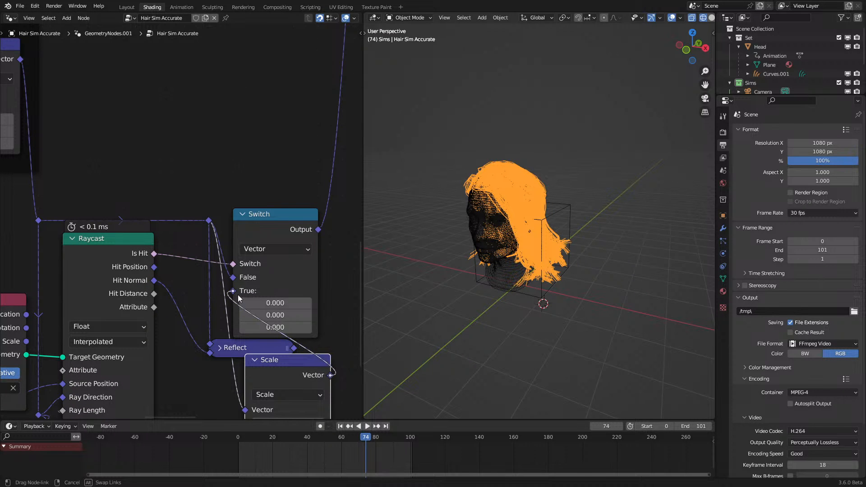
middle_click_drag(237, 294, 226, 239)
left_click(278, 368)
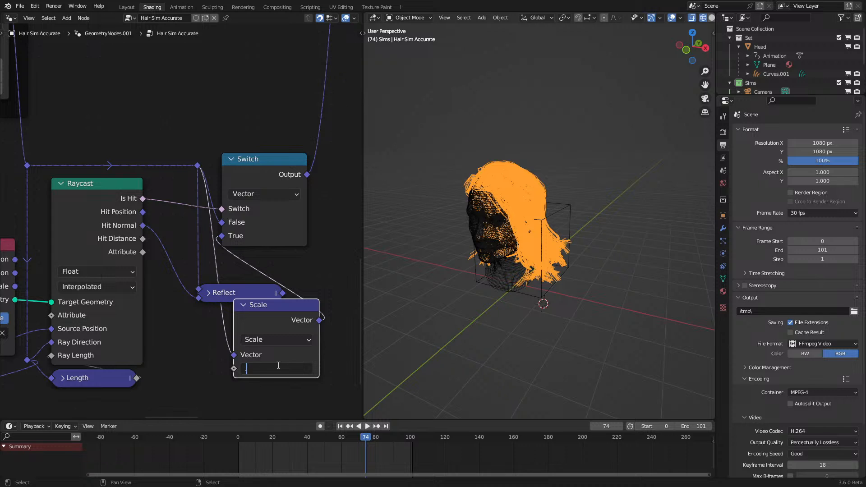
Step: Play the simulation from the start in solid shading and examine the hair colliding with the cube
left_click(216, 464)
key("space")
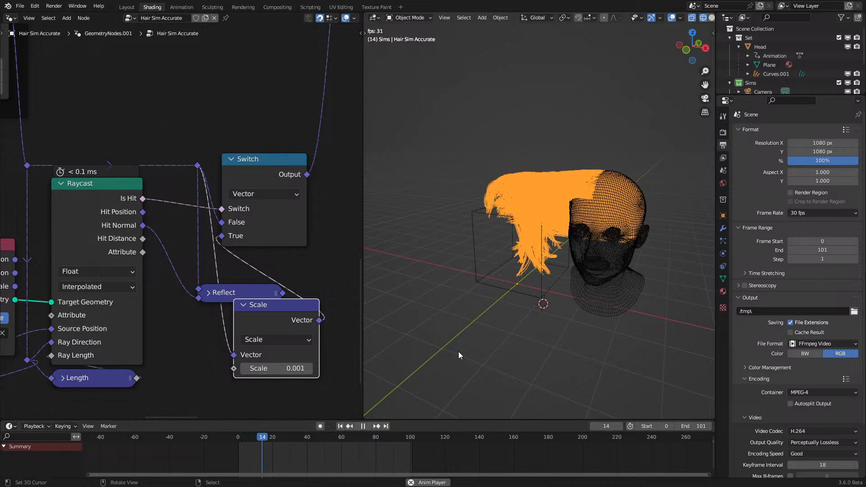
key("z")
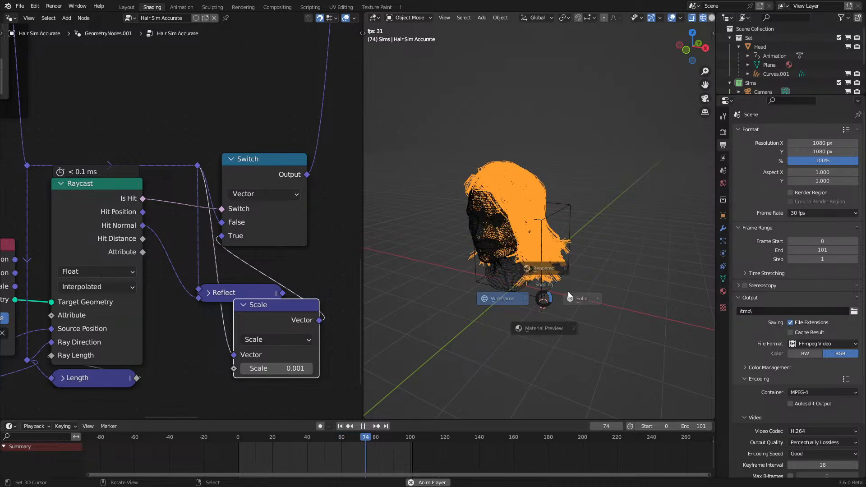
left_click(568, 293)
scroll(568, 304, "up", 2)
scroll(510, 324, "down", 2)
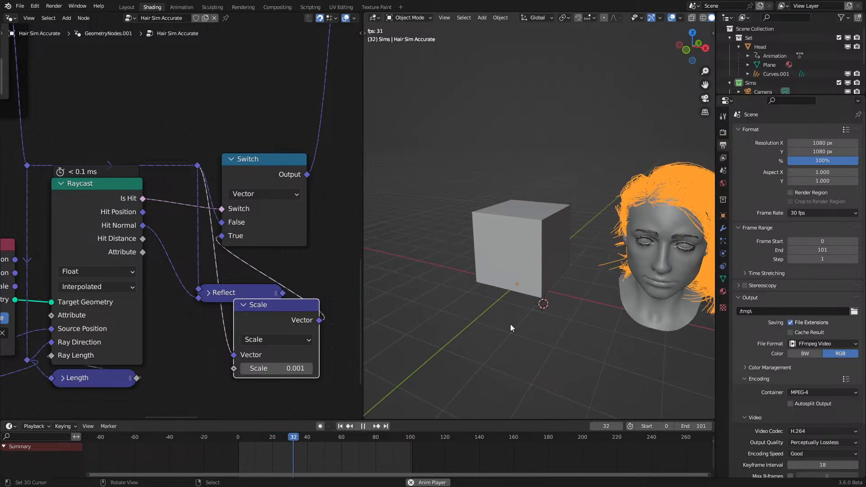
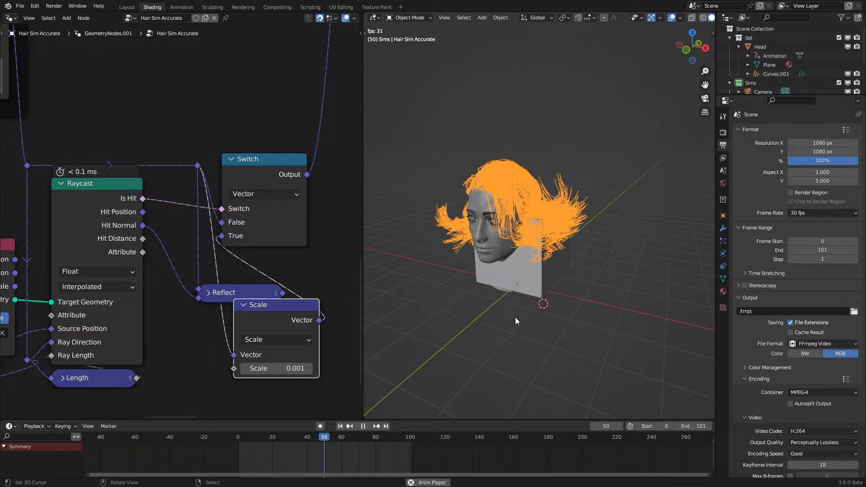
key("space")
Step: Look over the Start Pos and Chain Constraints nodes, replay the simulation, pause at frame 37 and examine the head from the front
scroll(194, 213, "down", 1)
scroll(194, 213, "down", 7)
middle_click_drag(205, 184, 207, 333)
middle_click_drag(291, 158, 201, 259)
scroll(212, 250, "up", 2)
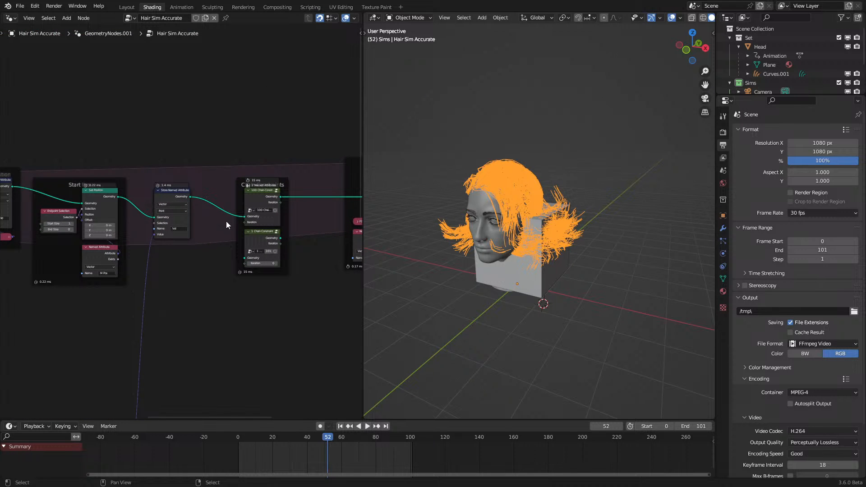
left_click(227, 454)
key("space")
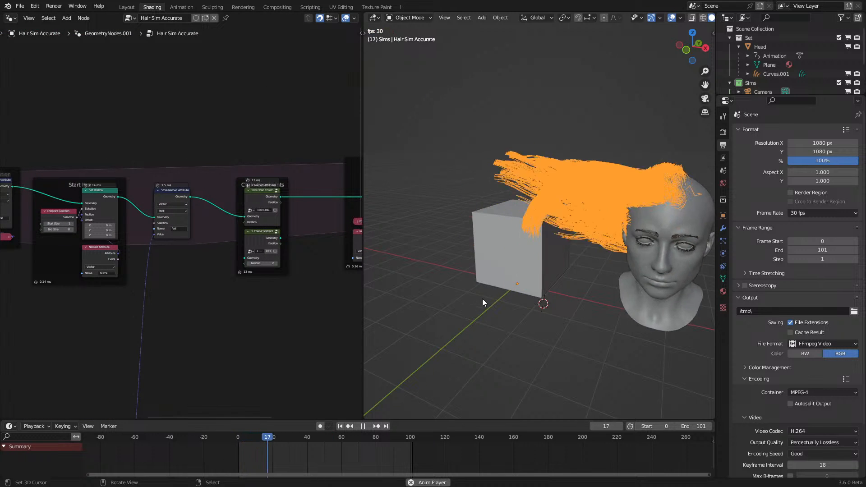
scroll(491, 257, "up", 6)
key("space")
scroll(497, 237, "down", 4)
middle_click_drag(497, 237, 527, 231)
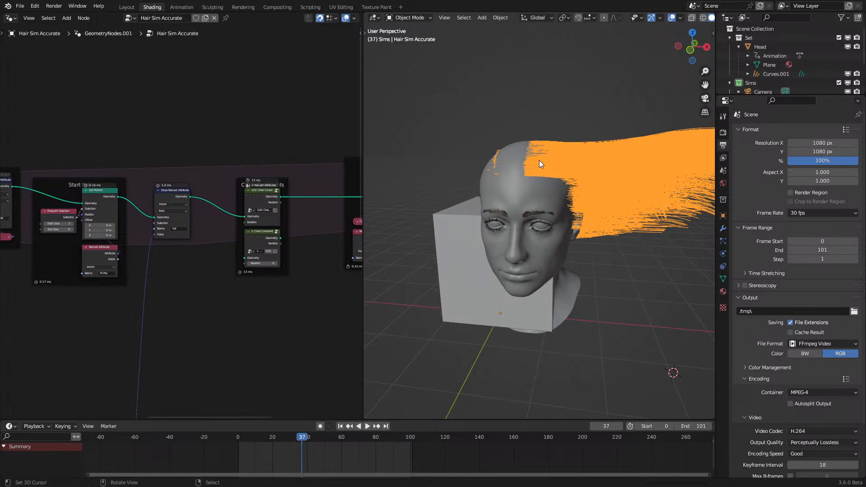
scroll(537, 106, "down", 4)
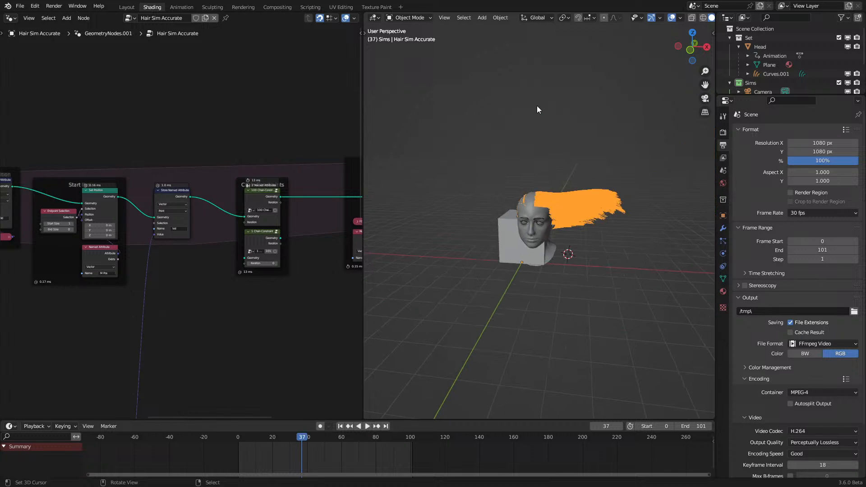
Step: Resume and restart the simulation to watch the hair around the cube up close, pausing at frame 74
key("space")
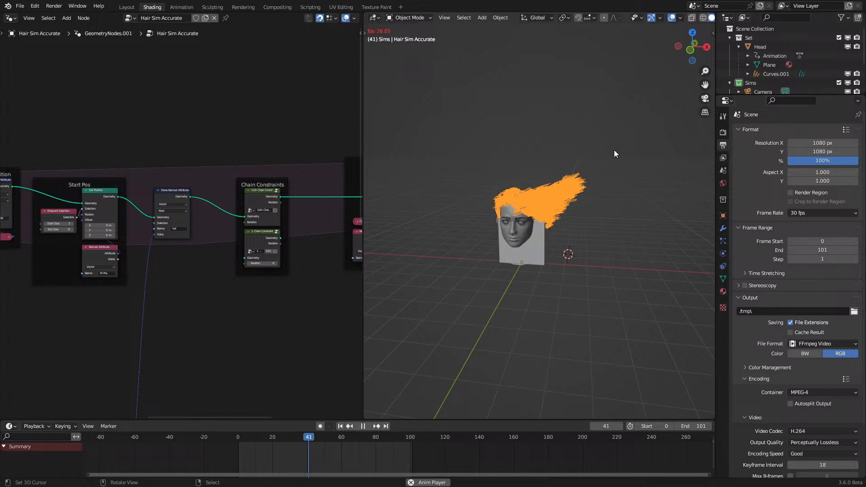
scroll(612, 147, "up", 4)
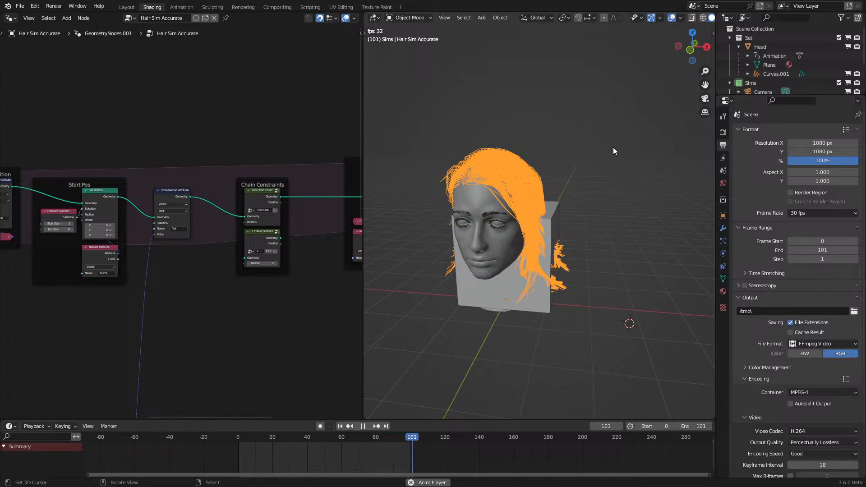
scroll(495, 271, "up", 2)
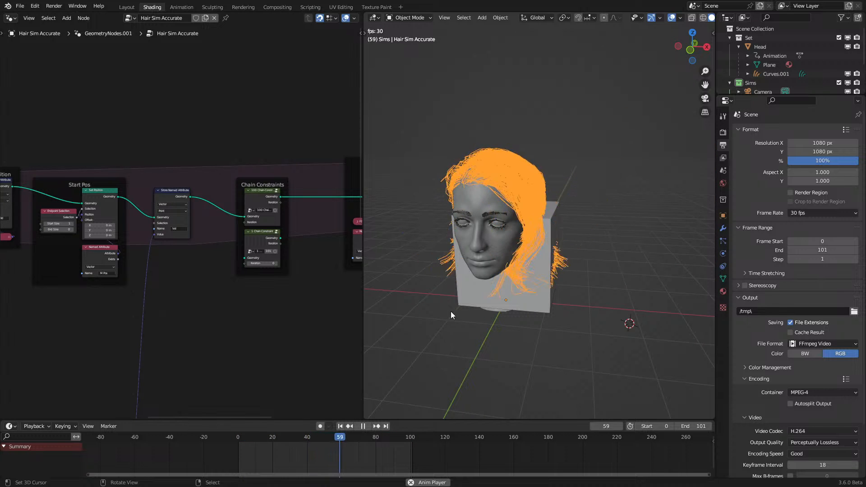
key("space")
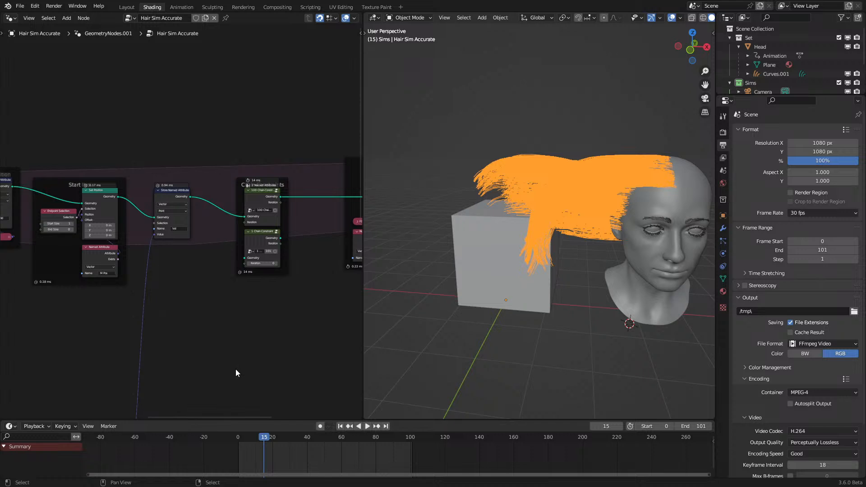
left_click(239, 441)
key("space")
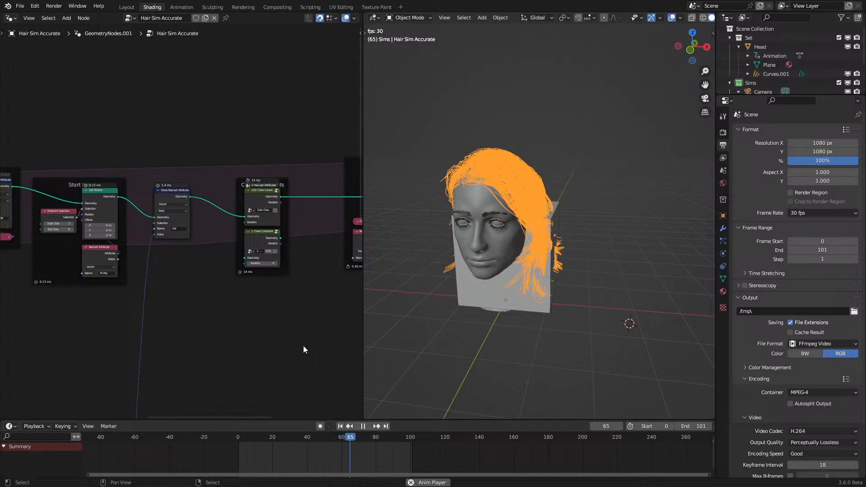
key("space")
Step: Link the Gravity Add output directly to the Value of the Store Named Attribute node before Chain Constraints
scroll(179, 220, "up", 4)
scroll(192, 211, "down", 3)
middle_click_drag(189, 209, 118, 193)
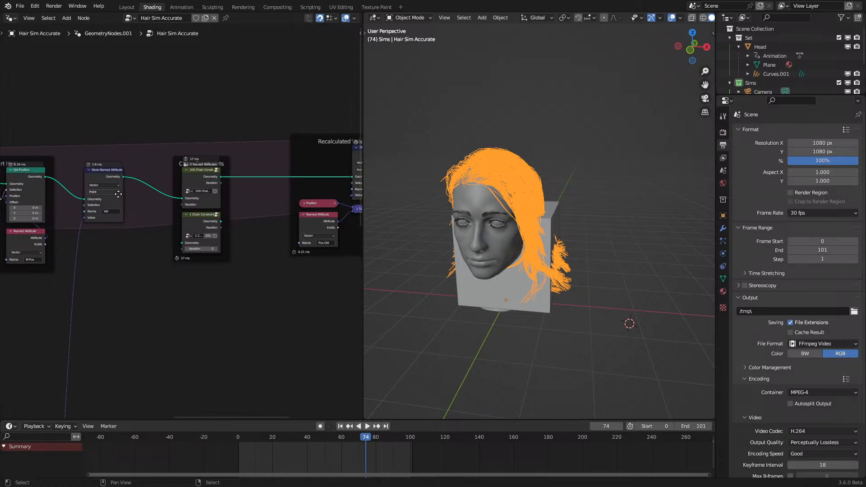
middle_click_drag(213, 232, 259, 224)
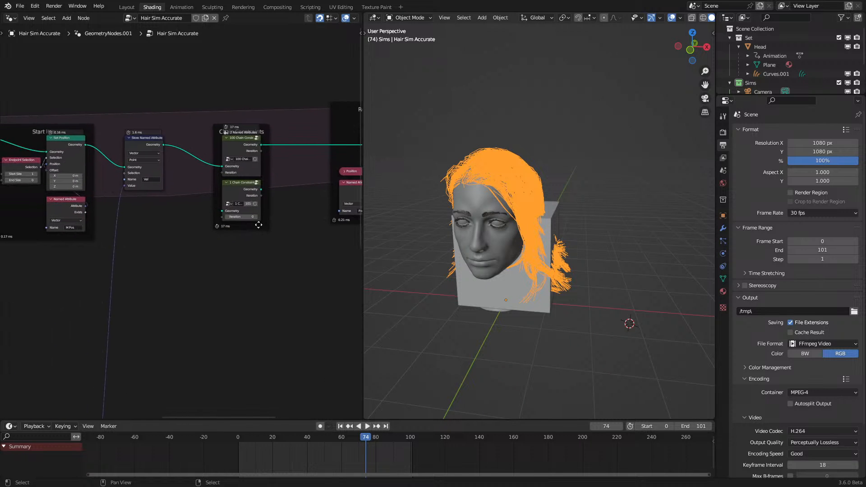
scroll(247, 249, "down", 3)
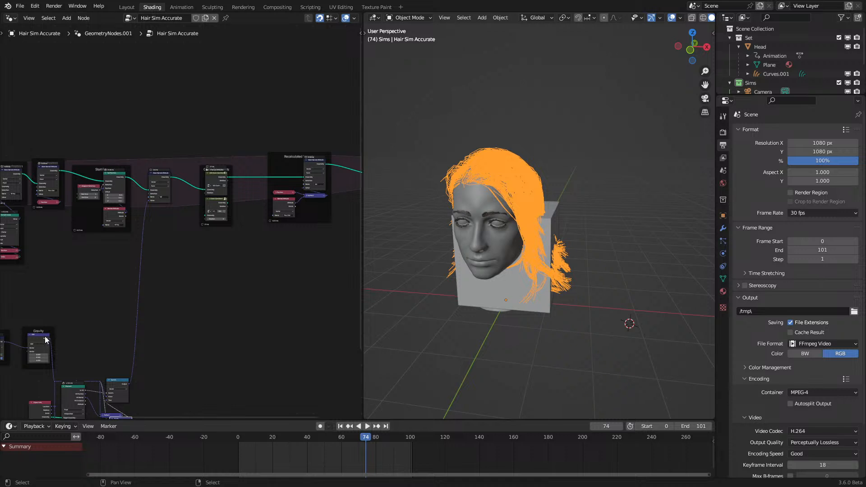
left_click_drag(47, 338, 149, 200)
Step: Move the whole group of raycast collision nodes beneath the Recalculated Velocity frame
middle_click_drag(143, 304, 158, 220)
scroll(158, 220, "down", 3)
left_click_drag(33, 280, 184, 356)
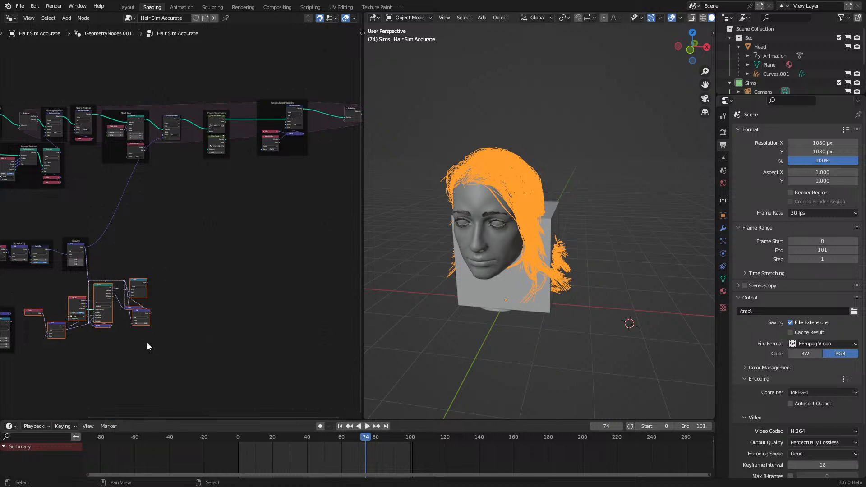
key("g")
left_click(345, 236)
Step: Feed the Recalculated Velocity frame's Subtract output into the collision nodes' velocity reroute
middle_click_drag(311, 177, 244, 232)
scroll(250, 193, "up", 7)
middle_click_drag(251, 193, 250, 181)
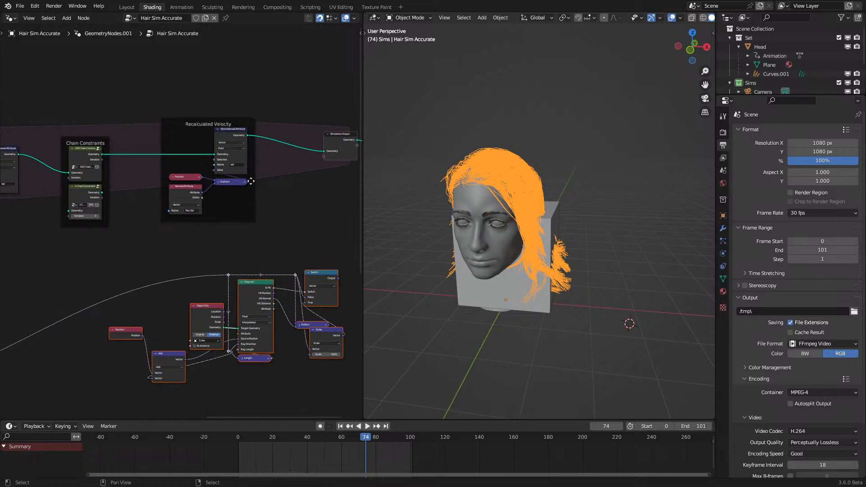
left_click_drag(245, 182, 228, 275)
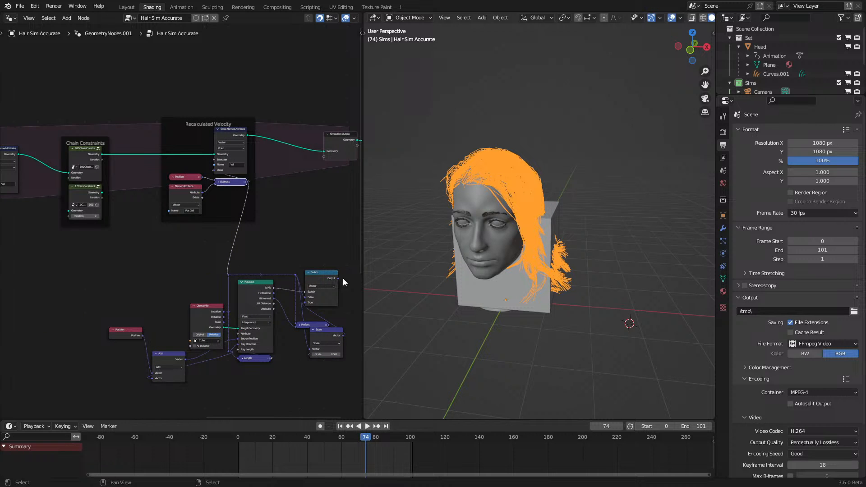
Step: Link the Switch output to the Value of Store Named Attribute in the Recalculated Velocity frame and play the simulation
left_click_drag(337, 280, 216, 171)
key("space")
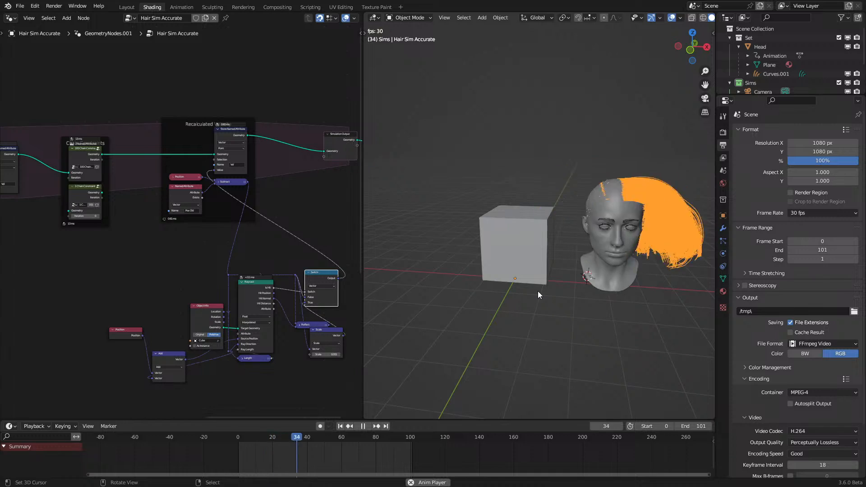
key("space")
scroll(537, 291, "up", 3)
key("space")
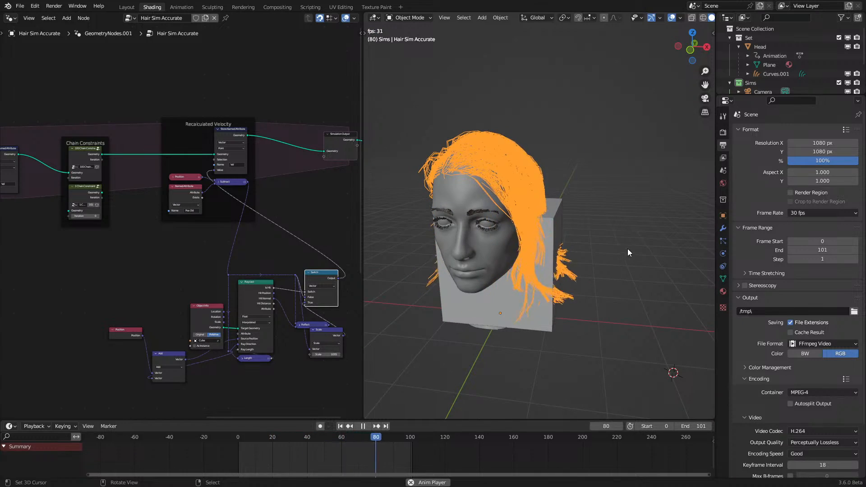
Step: Examine the hair around the cube in wireframe and solid shading during playback, and pause the simulation
key("shift+z")
scroll(512, 320, "down", 4)
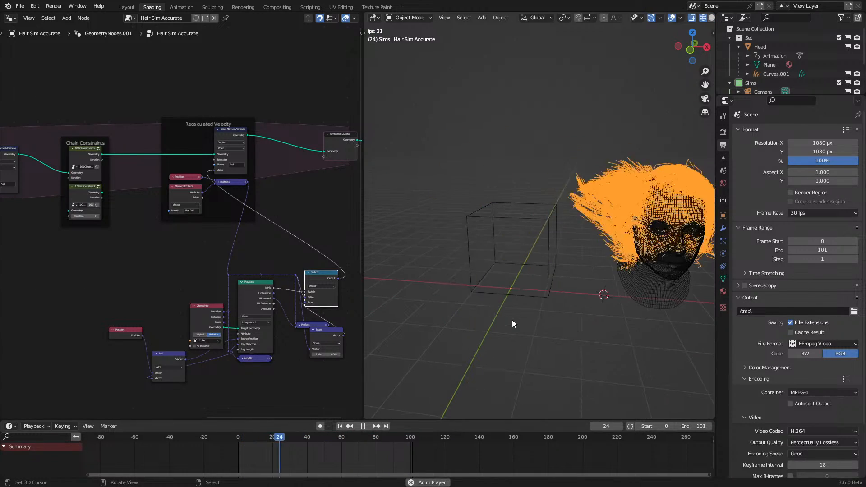
key("shift+z")
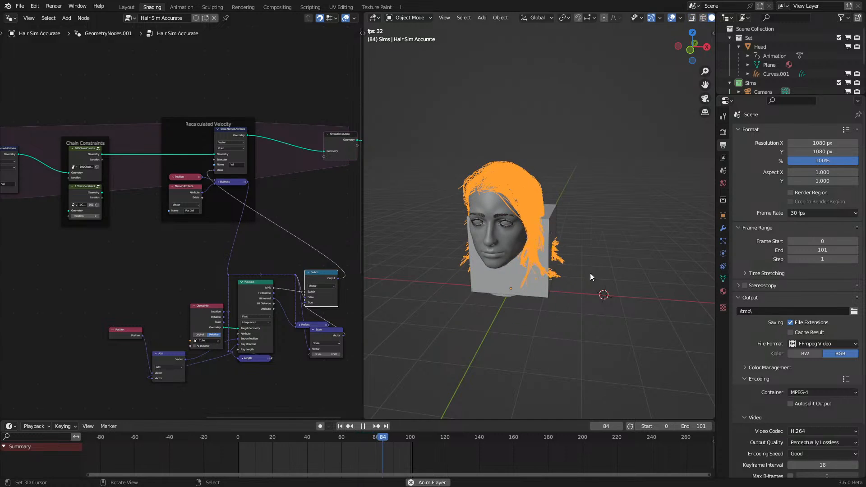
scroll(558, 291, "up", 2)
key("space")
Step: Delete the raycast collision nodes and link Subtract directly to the Value of Store Named Attribute in Recalculated Velocity
scroll(124, 256, "down", 1)
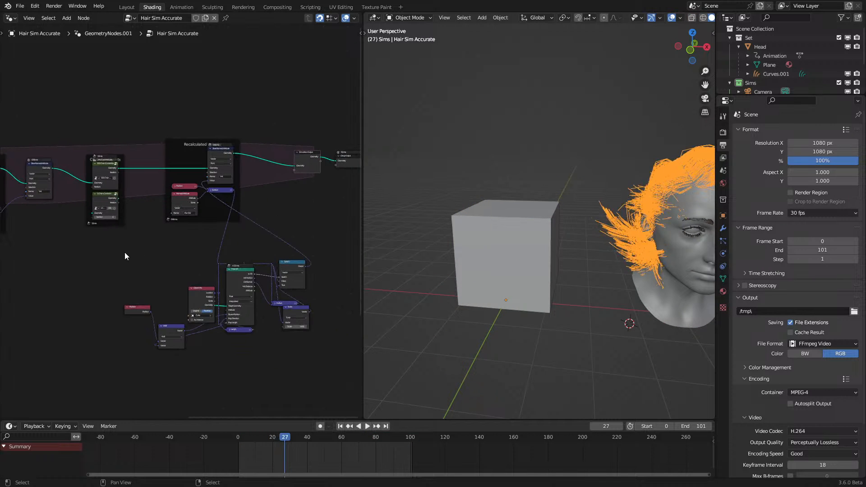
left_click_drag(124, 252, 313, 381)
key("x")
scroll(225, 190, "up", 6)
middle_click_drag(239, 170, 313, 266)
scroll(313, 266, "up", 4)
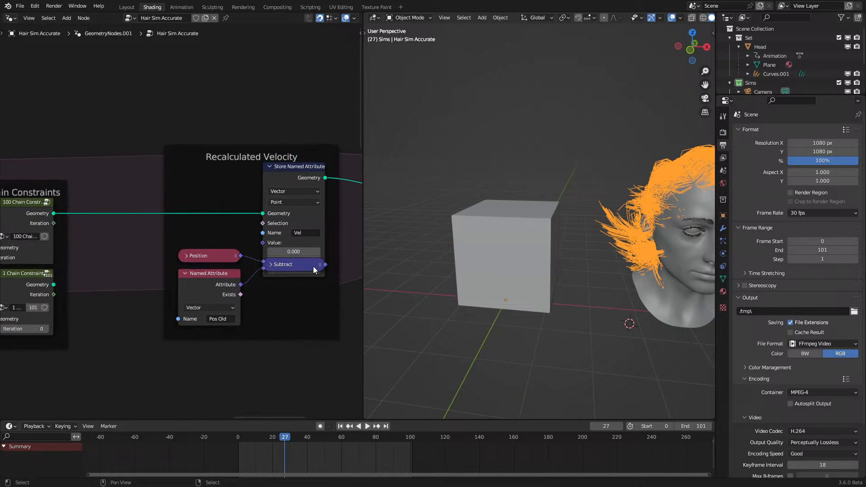
left_click_drag(324, 264, 323, 263)
left_click_drag(262, 243, 261, 243)
Step: Delete the cube, replay the simulation from the start with the hair selected, and pause it
left_click(509, 245)
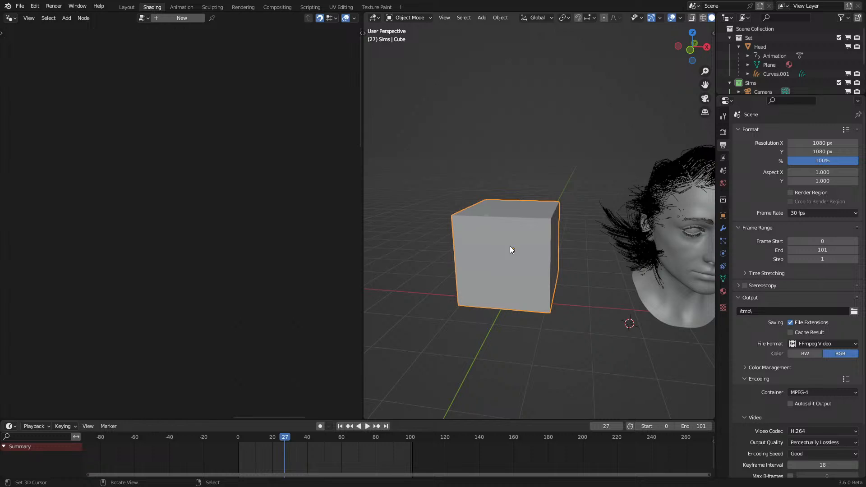
key("Delete")
key("shift+Left")
key("space")
scroll(505, 284, "down", 3)
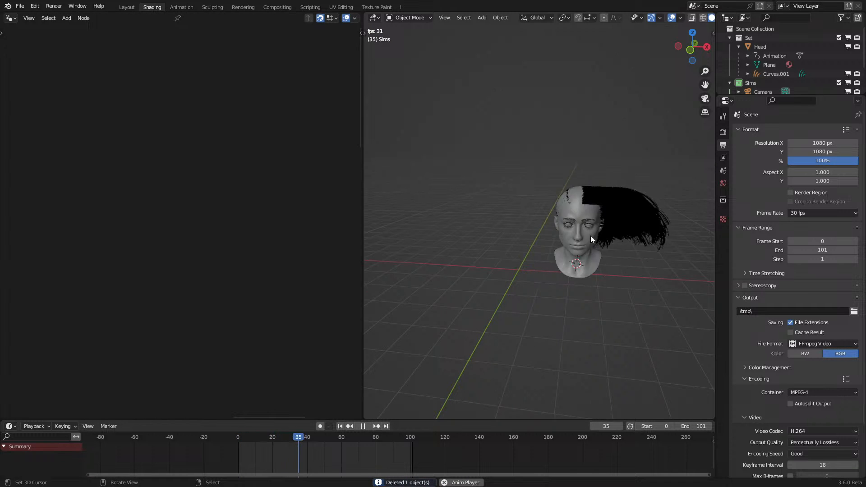
left_click(554, 228)
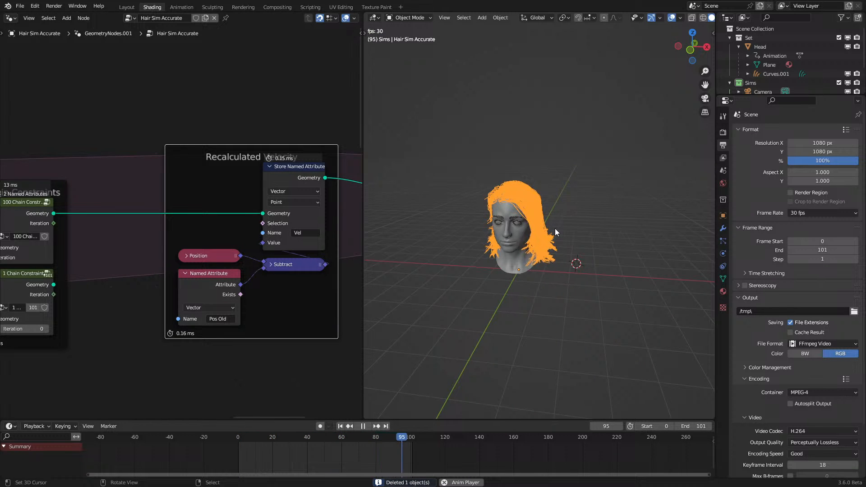
scroll(490, 354, "up", 1)
scroll(490, 354, "up", 2)
middle_click_drag(491, 354, 502, 349)
scroll(284, 354, "down", 3)
middle_click_drag(283, 354, 192, 180)
key("space")
Step: Link the Collision frame's Scale output to the Gravity Add node, move the frame closer beneath Old Velocity, and test playback
middle_click_drag(115, 310, 314, 222)
scroll(314, 222, "up", 3)
left_click_drag(315, 249, 295, 263)
scroll(283, 274, "down", 3)
middle_click_drag(166, 361, 212, 244)
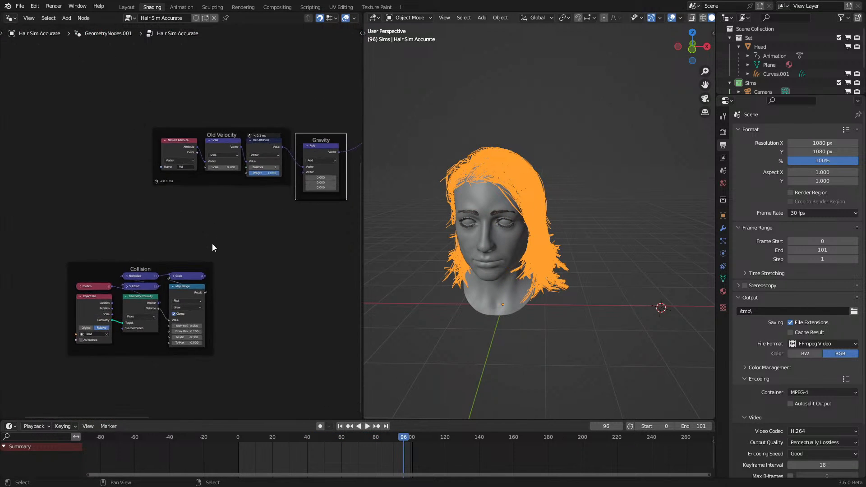
scroll(211, 261, "up", 2)
left_click_drag(209, 285, 323, 164)
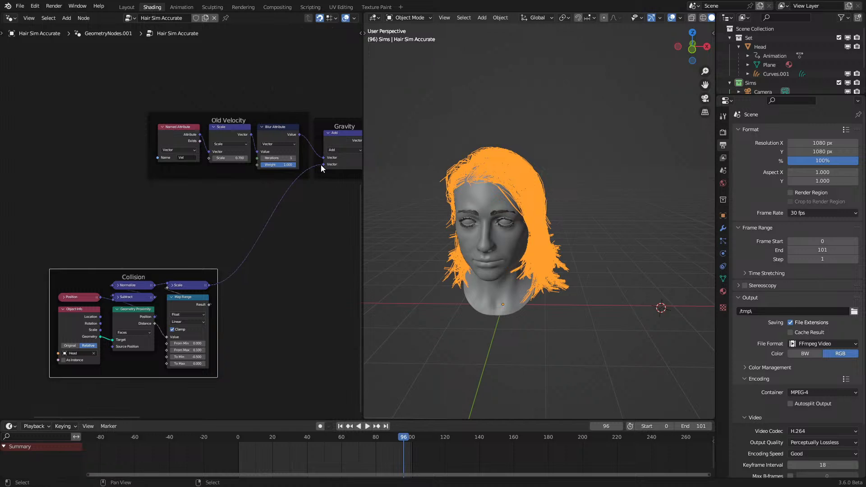
key("space")
scroll(391, 351, "down", 3)
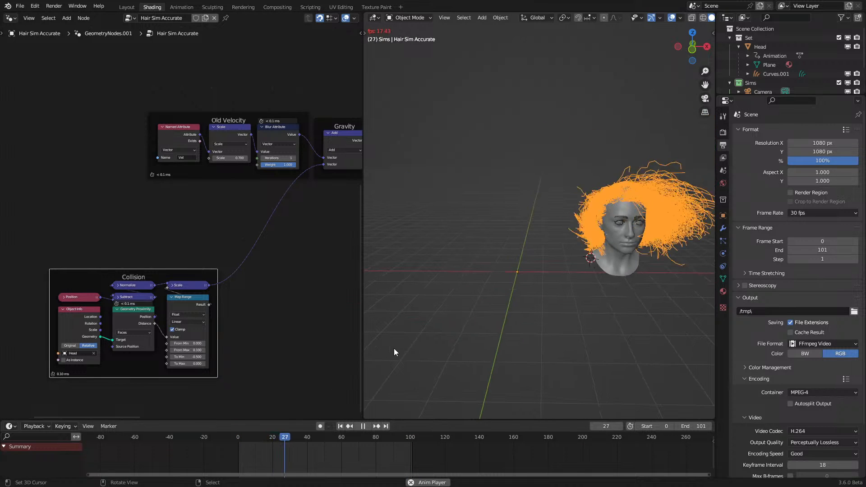
left_click_drag(190, 275, 269, 218)
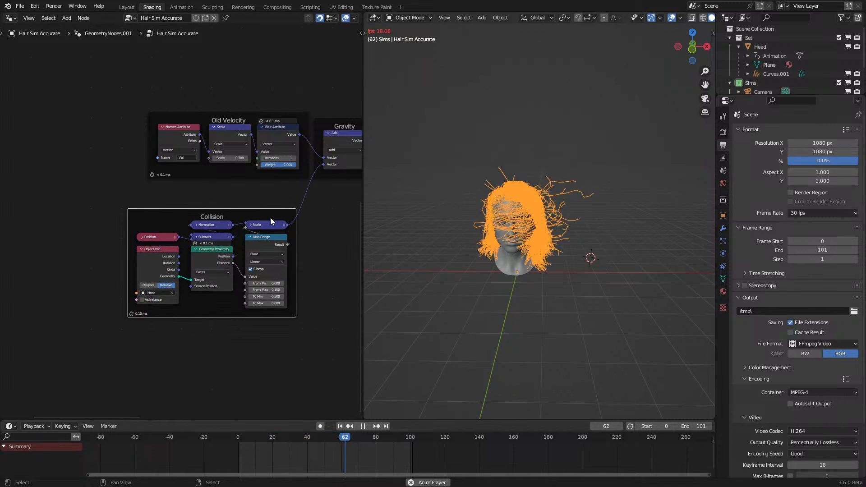
key("space")
Step: Undo the Collision link, the cube deletion and the removal of the raycast nodes
middle_click_drag(272, 220, 82, 304)
scroll(82, 304, "down", 3)
key("ctrl+z")
key("ctrl+z")
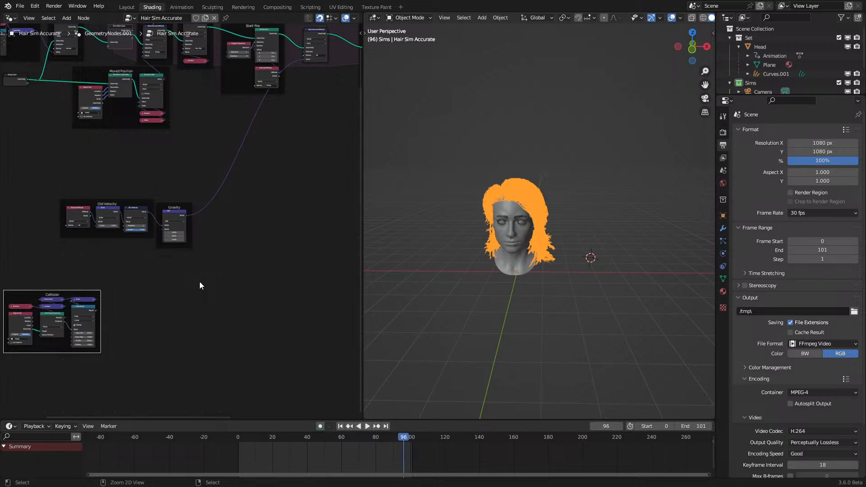
key("ctrl+z")
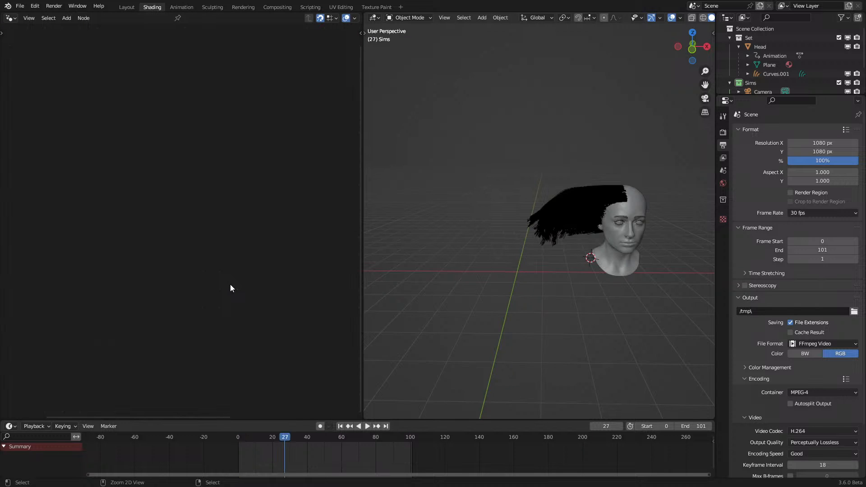
middle_click_drag(230, 284, 271, 355)
key("ctrl+z")
key("ctrl+z")
scroll(141, 279, "up", 5)
middle_click_drag(184, 288, 196, 289)
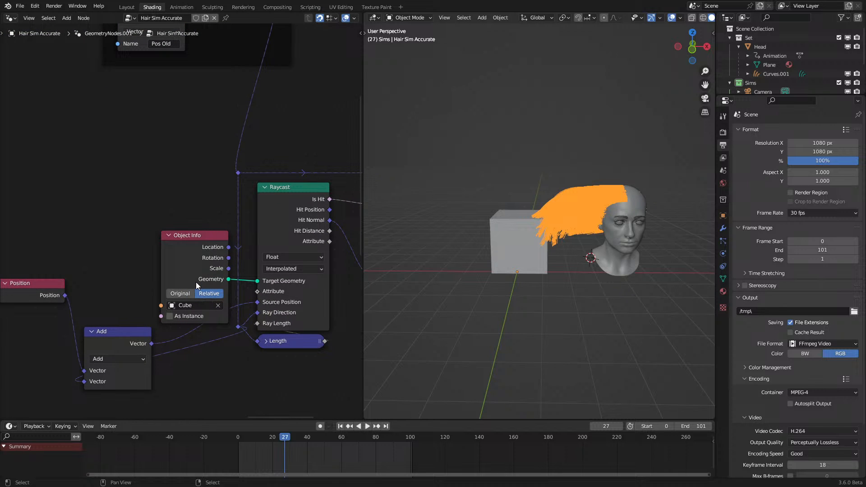
Step: Link the head geometry from the Collision frame to the Raycast node's Target Geometry and test the simulation up close
scroll(239, 272, "down", 4)
middle_click_drag(29, 334, 298, 218)
scroll(233, 247, "down", 5)
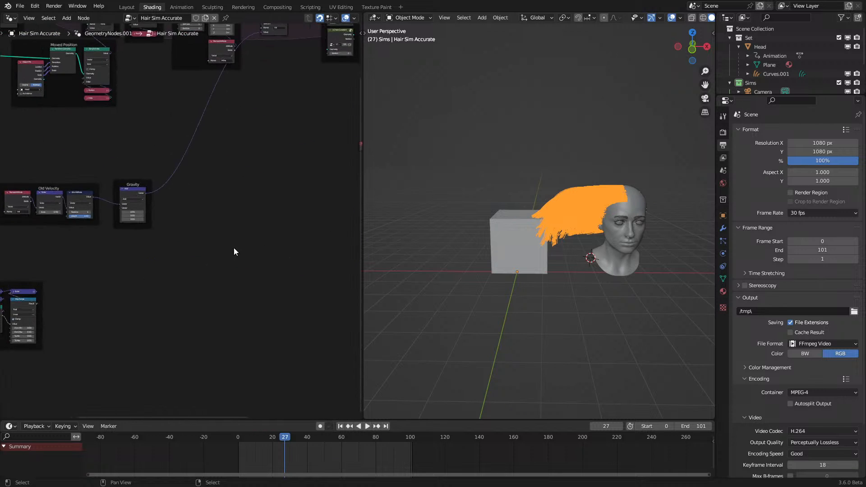
left_click_drag(36, 291, 311, 169)
key("space")
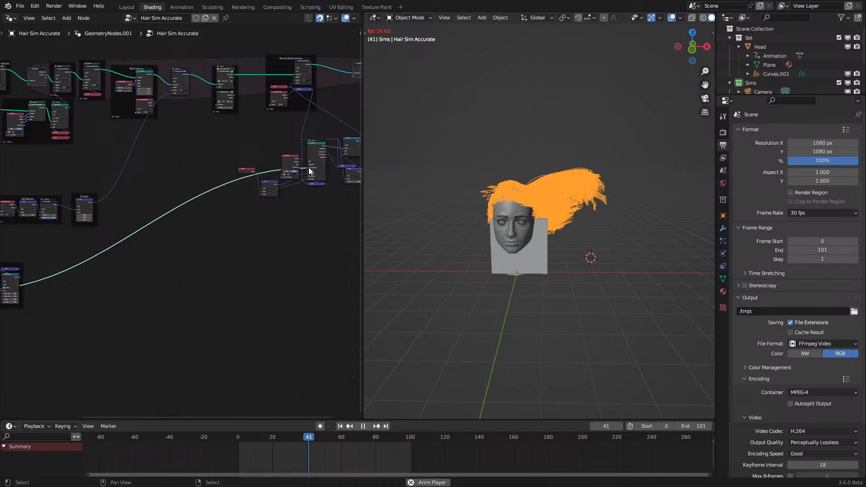
scroll(561, 226, "up", 2)
scroll(561, 222, "up", 3)
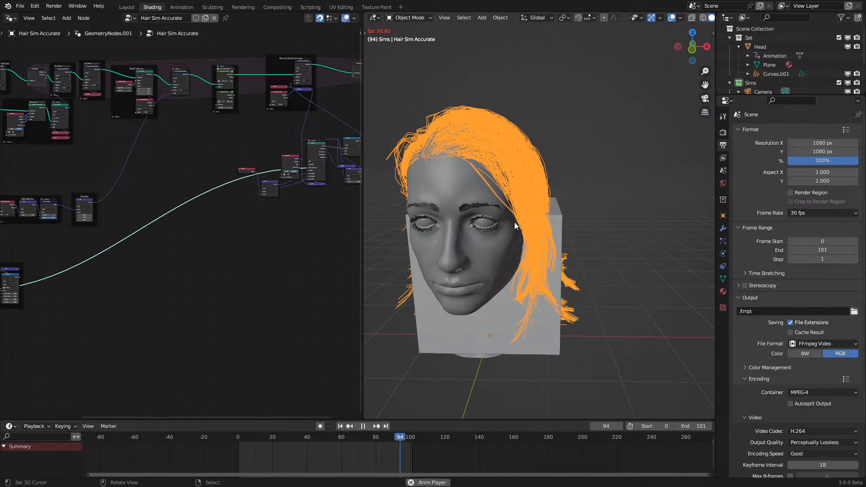
key("space")
Step: Examine the raycast collision nodes and their links, from Object Info and Position through Raycast to Switch
scroll(266, 193, "up", 3)
middle_click_drag(252, 206, 163, 290)
scroll(189, 266, "up", 7)
scroll(236, 266, "up", 5)
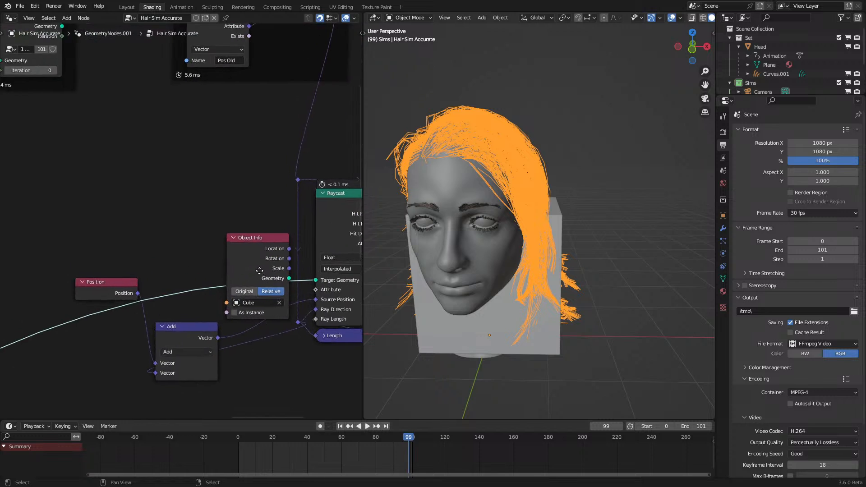
middle_click_drag(263, 272, 210, 243)
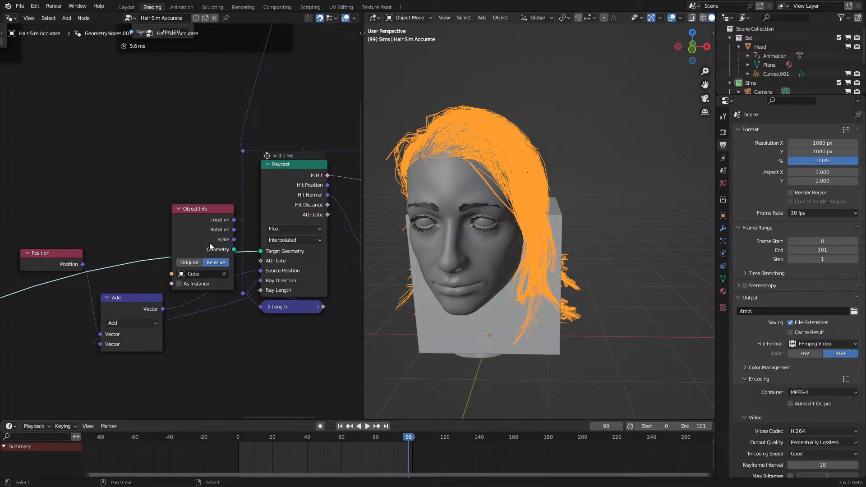
scroll(209, 242, "down", 3)
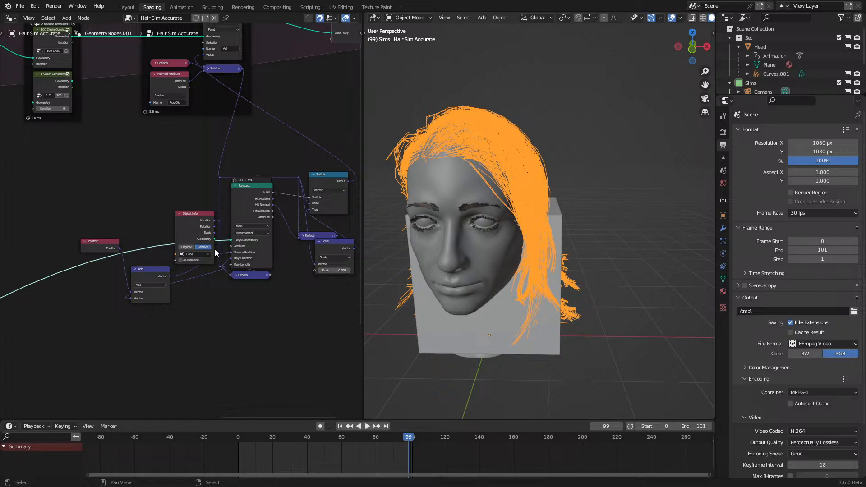
scroll(216, 252, "up", 2)
middle_click_drag(299, 313, 247, 327)
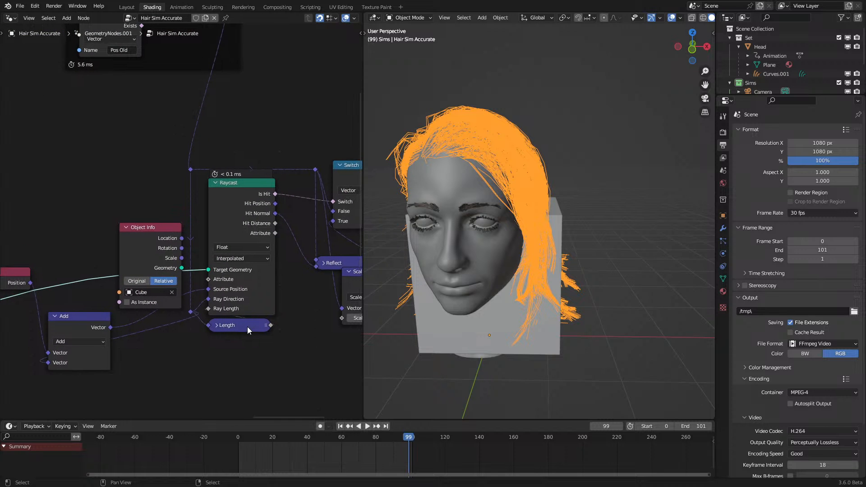
Step: Cut the head geometry link and reconnect the cube's Object Info Geometry to the Raycast node's Target Geometry
scroll(280, 324, "down", 5)
middle_click_drag(145, 300, 270, 279)
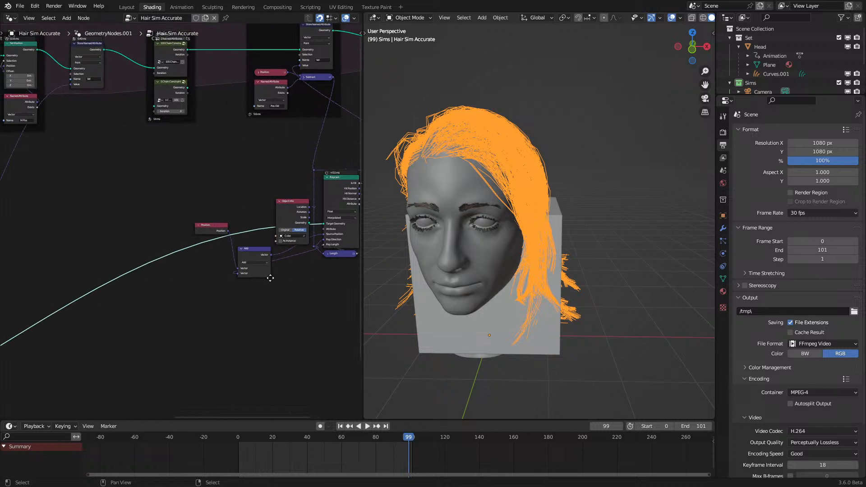
right_click_drag(148, 239, 167, 273, "ctrl")
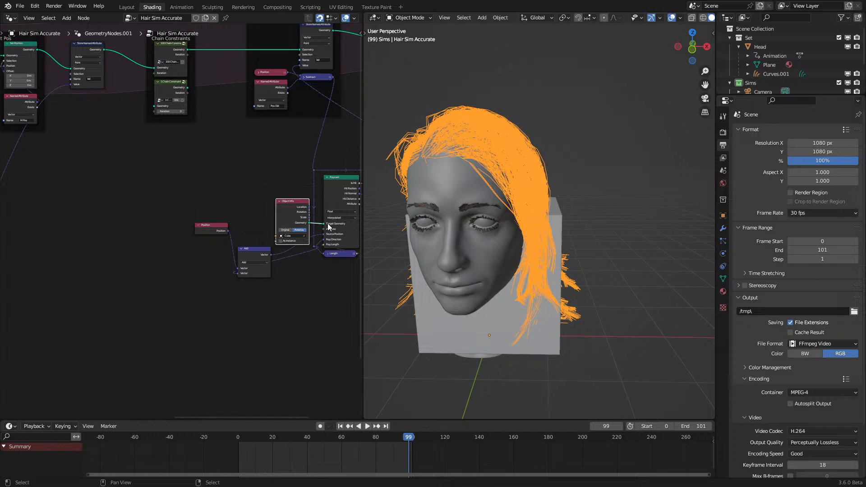
Step: Move the whole group of raycast collision nodes away from Recalculated Velocity, towards the Gravity frame
scroll(305, 222, "down", 3)
left_click_drag(171, 182, 344, 272)
key("g")
left_click(235, 327)
Step: Link the Subtract output directly to Store Named Attribute's Value in Recalculated Velocity and test the simulation
middle_click_drag(278, 200, 272, 304)
scroll(258, 237, "up", 7)
left_click_drag(280, 251, 248, 241)
key("space")
scroll(544, 316, "down", 5)
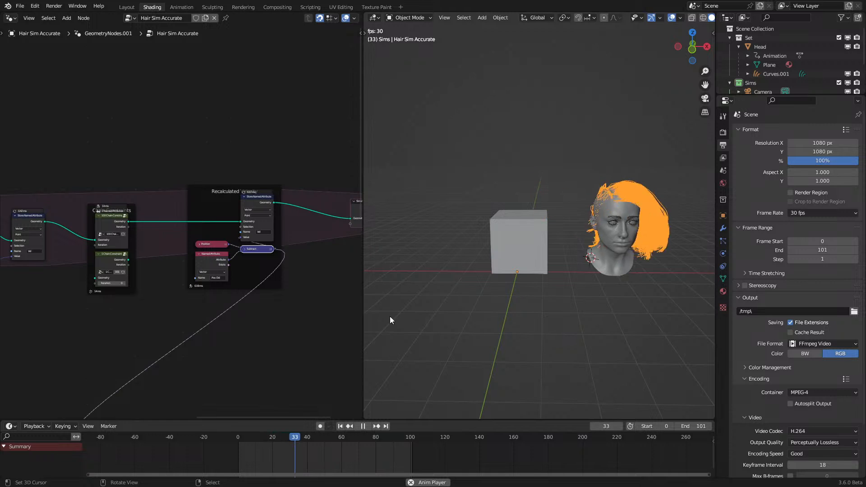
mouse_move(312, 349)
middle_mouse_down()
mouse_move(539, 204)
mouse_move(475, 220)
middle_mouse_up()
key("space")
Step: Cut the link between Subtract and the raycast collision nodes, and move those nodes closer to the Gravity frame
right_click_drag(240, 246, 288, 281, "ctrl")
scroll(210, 242, "down", 8)
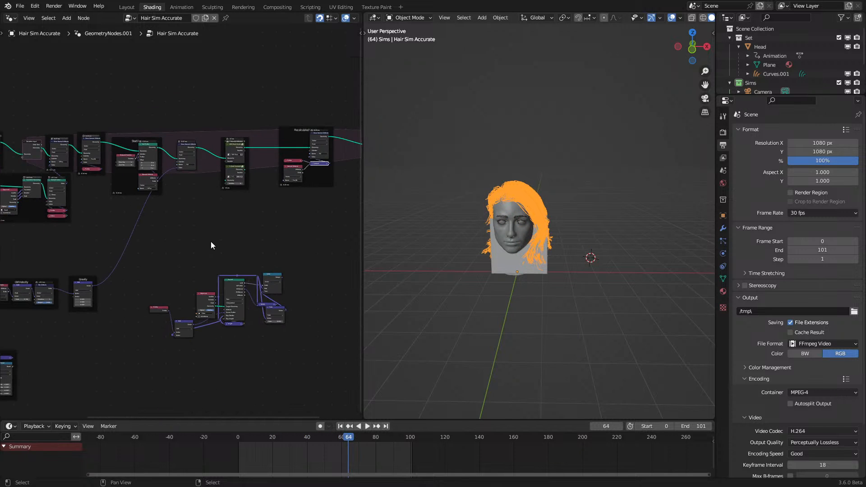
left_click_drag(145, 256, 309, 353)
middle_click_drag(249, 326, 295, 243)
key("g")
left_click(243, 280)
scroll(243, 280, "up", 1)
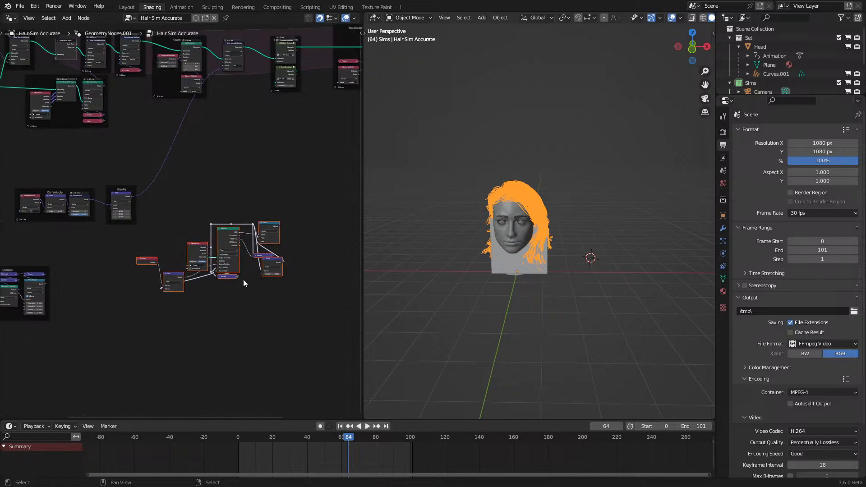
scroll(242, 283, "up", 4)
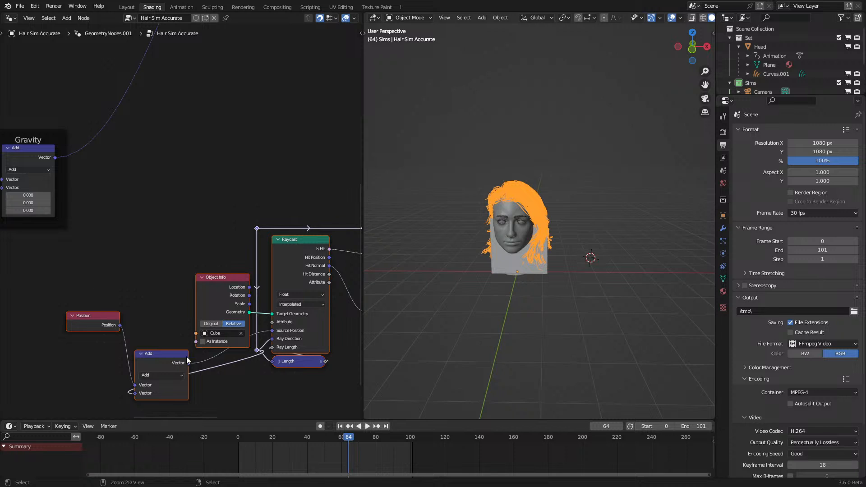
Step: Feed Gravity's Add output into the collision nodes' velocity reroute and the Switch output into Store Named Attribute's Value before Chain Constraints
scroll(212, 324, "down", 2)
left_click_drag(77, 171, 248, 227)
scroll(253, 227, "down", 2)
middle_click_drag(323, 241, 276, 312)
scroll(277, 314, "up", 1)
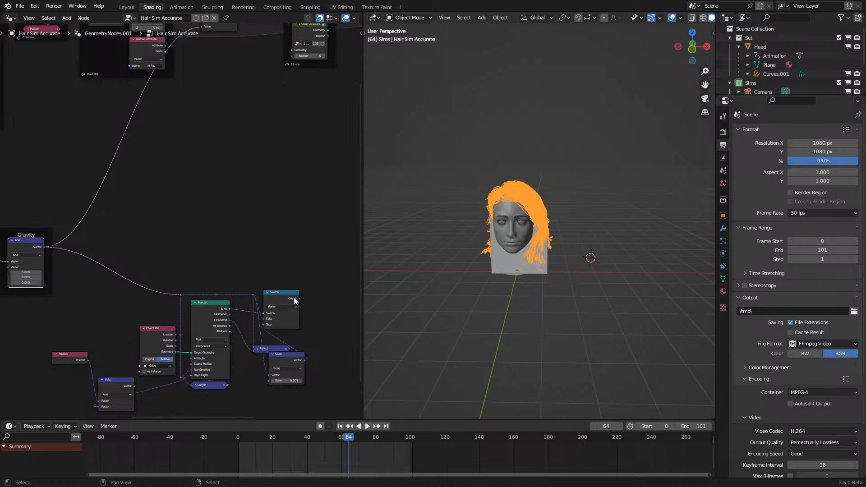
left_click_drag(293, 299, 204, 59)
Step: Remove the Reflect node so the velocity reroute feeds Scale directly, with the Scale node placed beneath Switch
middle_click_drag(287, 294, 264, 201)
scroll(264, 205, "up", 4)
left_click_drag(289, 320, 294, 301)
key("x")
Step: Multiply the Length output by 2 with a new Multiply node, feed it into Raycast's Ray Length, and play the simulation
middle_click_drag(232, 307, 283, 252)
scroll(253, 299, "up", 3)
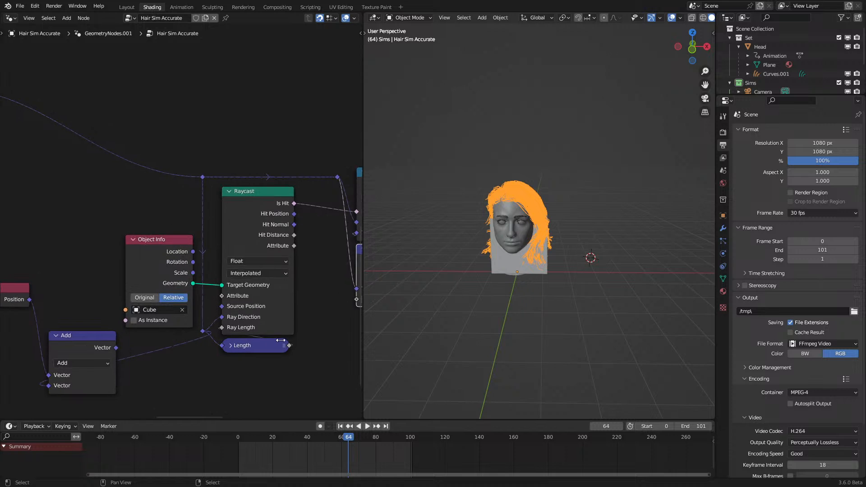
mouse_move(289, 345)
left_mouse_down()
mouse_move(322, 358)
mouse_move(299, 354)
left_mouse_up()
type("mul")
key("Return")
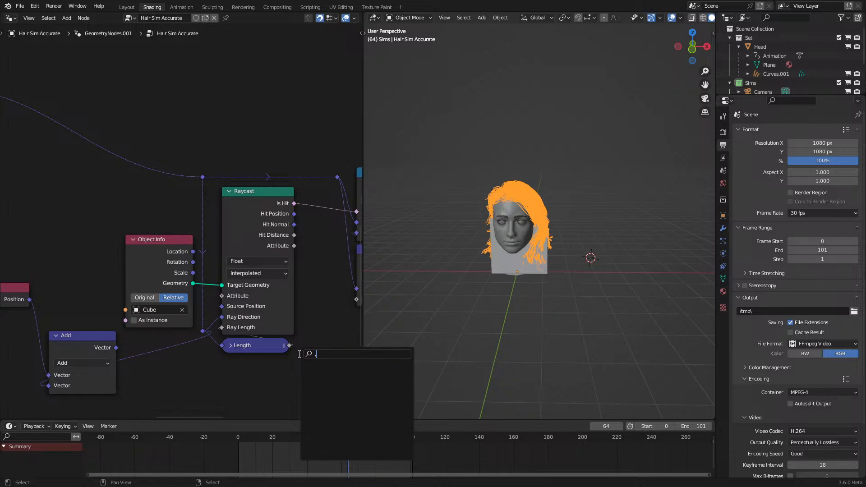
type("mul")
left_click(326, 368)
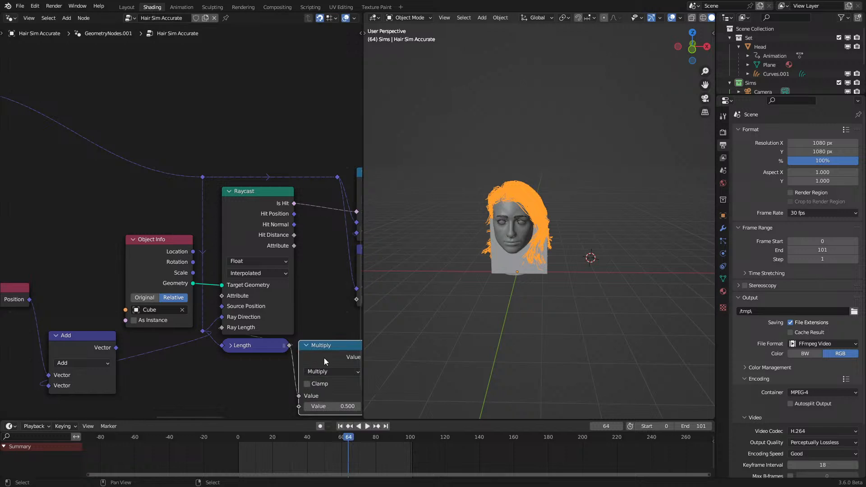
key("Return")
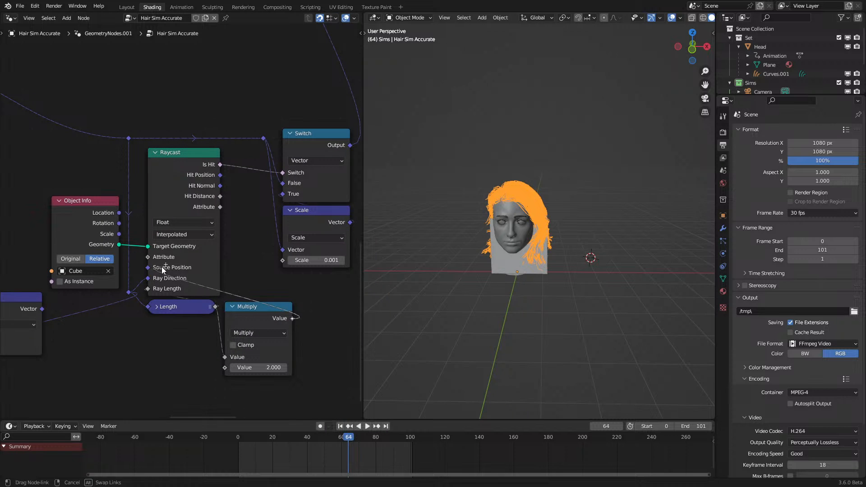
key("space")
scroll(550, 229, "up", 4)
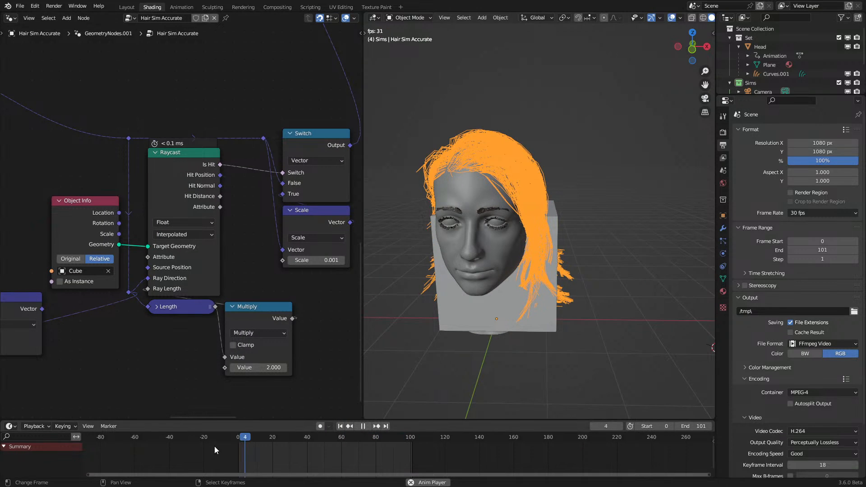
Step: Inspect the playing hair collision around the cube from several angles in both wireframe and solid shading, and stop playback
scroll(507, 305, "down", 4)
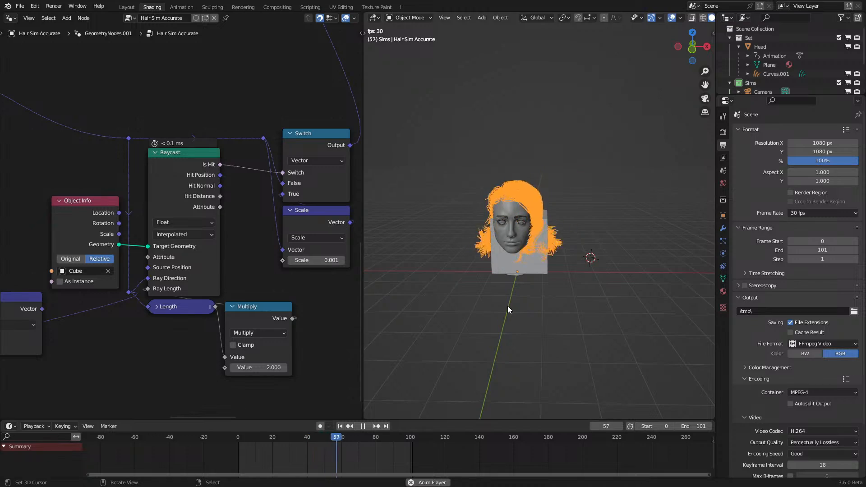
scroll(539, 280, "up", 5)
middle_click_drag(539, 280, 504, 270)
key("shift+z")
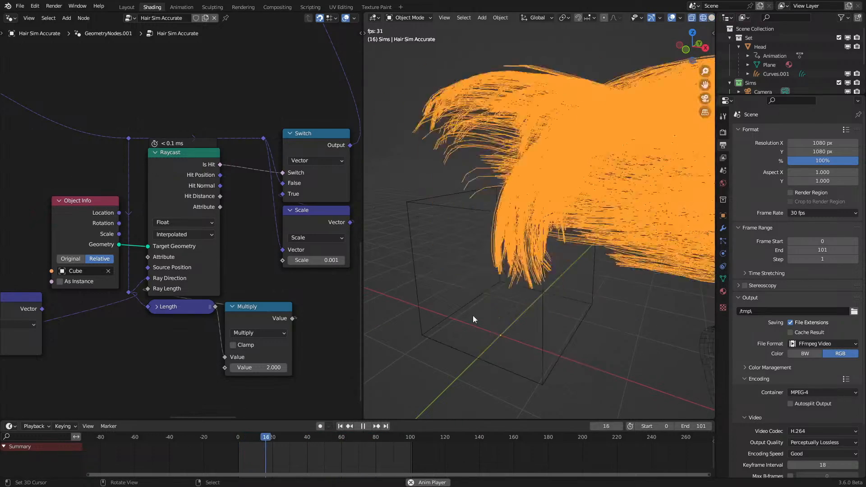
scroll(488, 321, "down", 4)
scroll(488, 321, "up", 2)
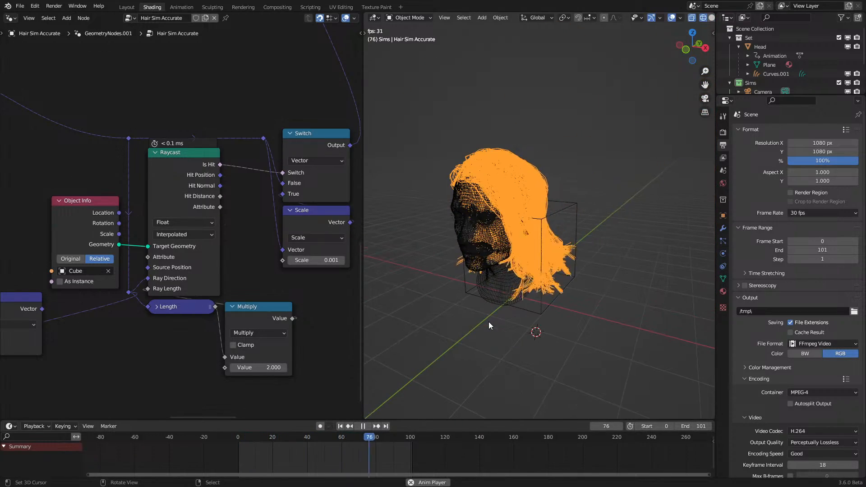
scroll(509, 326, "down", 4)
key("shift+z")
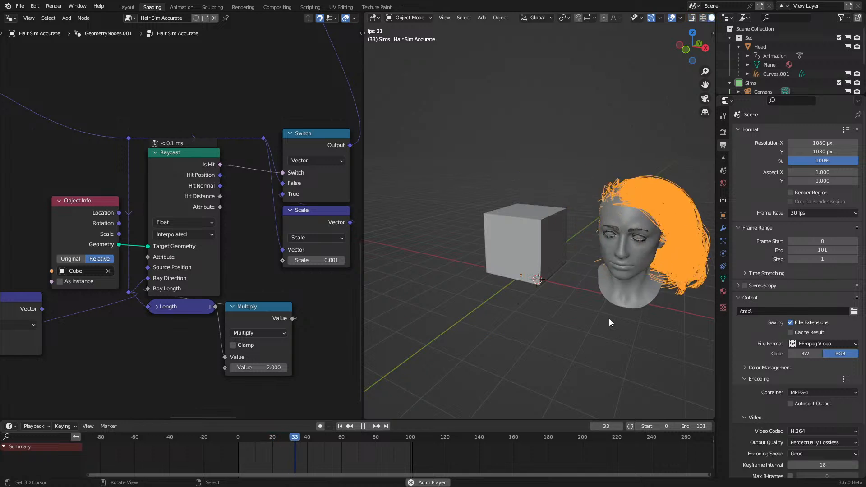
scroll(608, 318, "up", 4)
key("space")
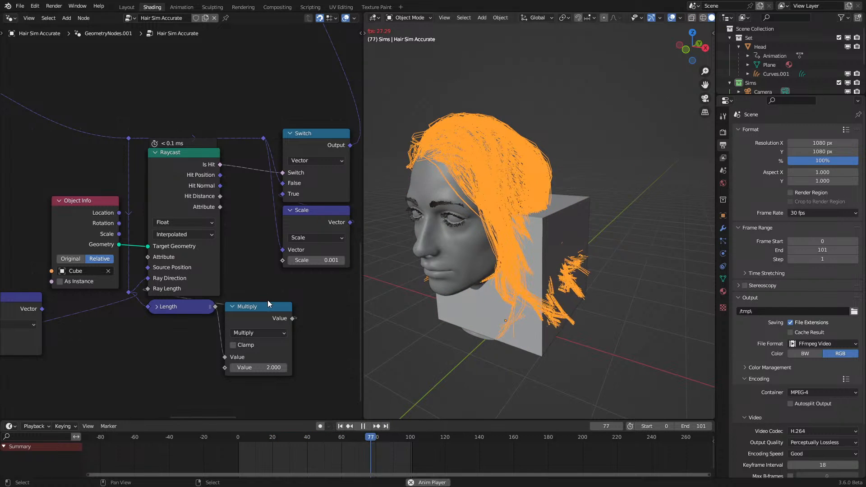
Step: Examine the Raycast node's inputs and Is Hit output, and review the simulation nodes between Simulation Input and Start Position
middle_click_drag(211, 301, 247, 293)
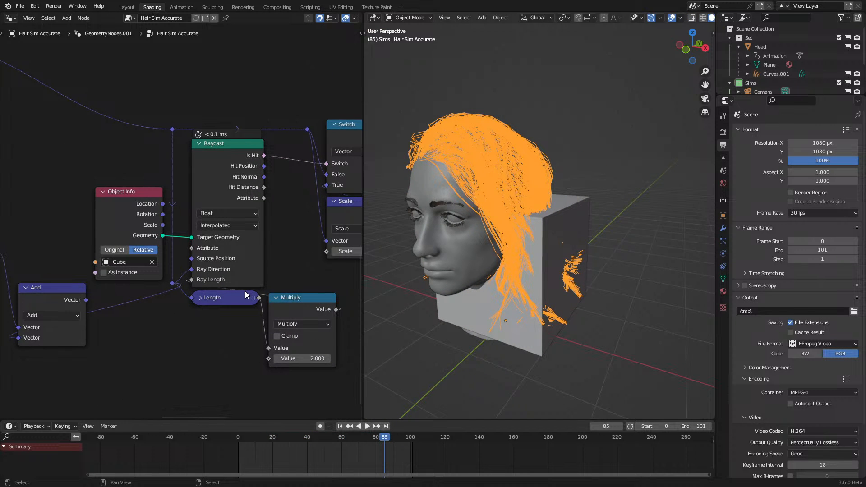
scroll(245, 290, "up", 1)
scroll(185, 277, "down", 2)
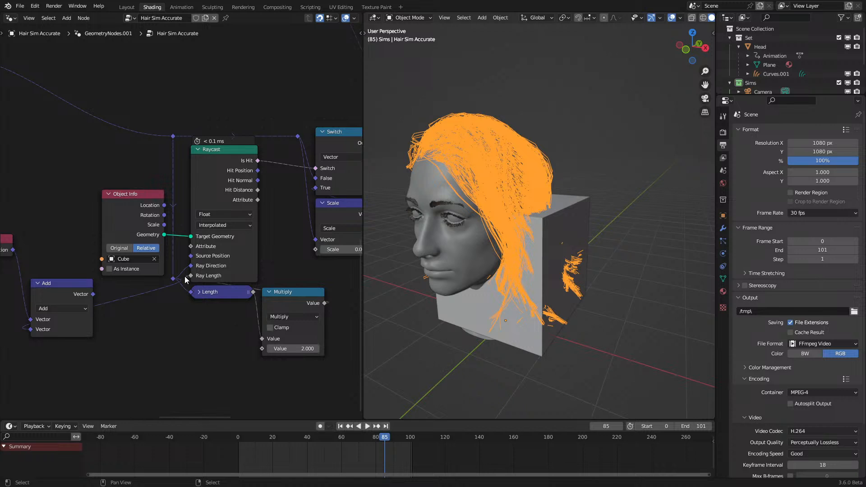
scroll(194, 270, "up", 3)
left_click_drag(217, 227, 224, 233)
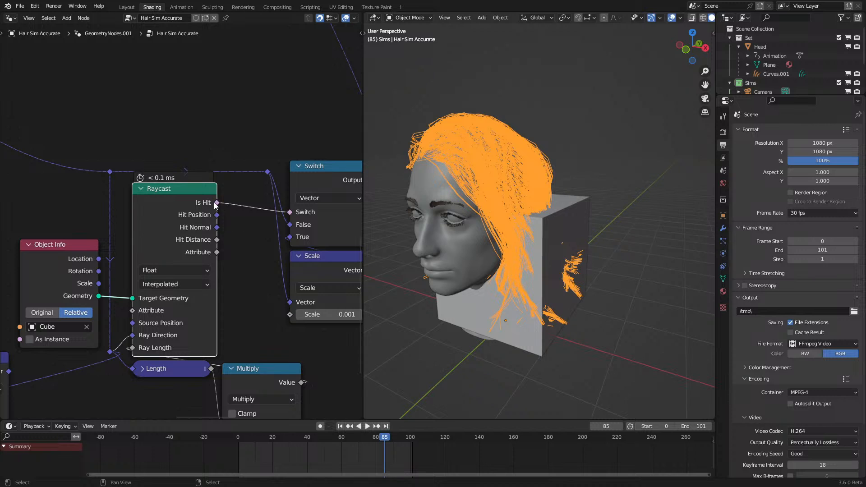
mouse_move(215, 205)
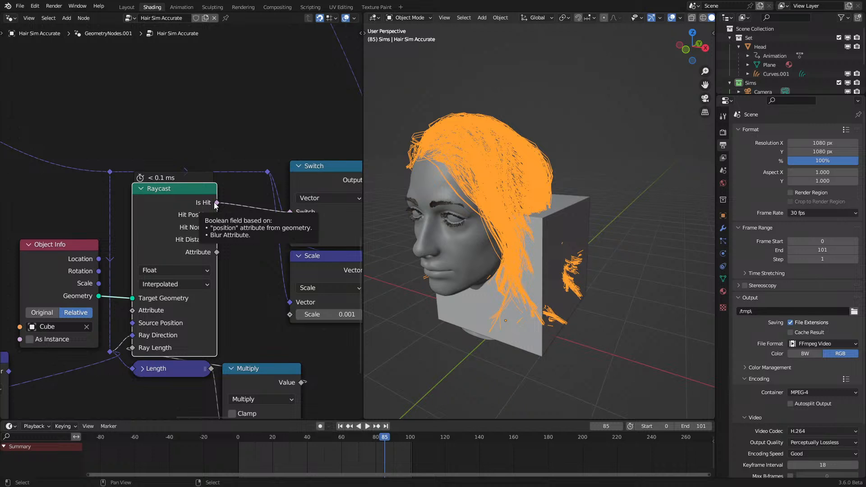
scroll(201, 203, "down", 12)
middle_click_drag(135, 218, 265, 408)
scroll(163, 268, "up", 4)
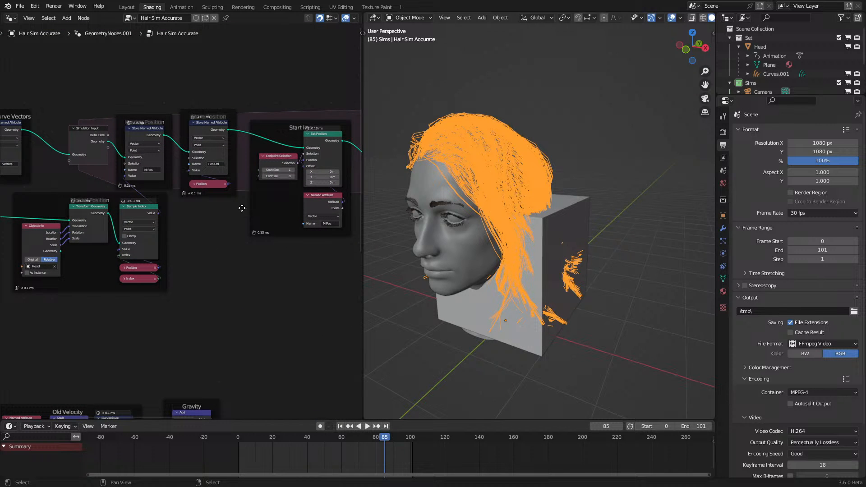
middle_click_drag(242, 208, 233, 192)
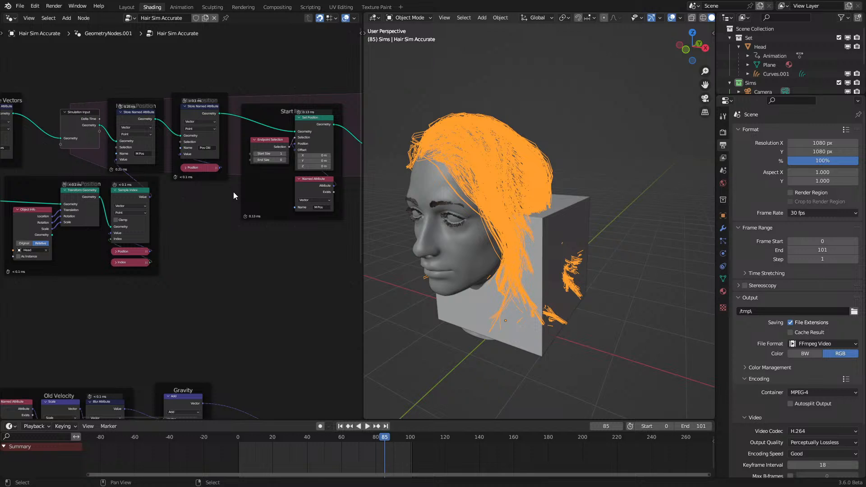
Step: Disconnect Length and Multiply from Raycast so Ray Length uses 100 m, move Length aside, and play the simulation
scroll(234, 191, "down", 5)
middle_click_drag(323, 320, 227, 238)
scroll(306, 352, "up", 1)
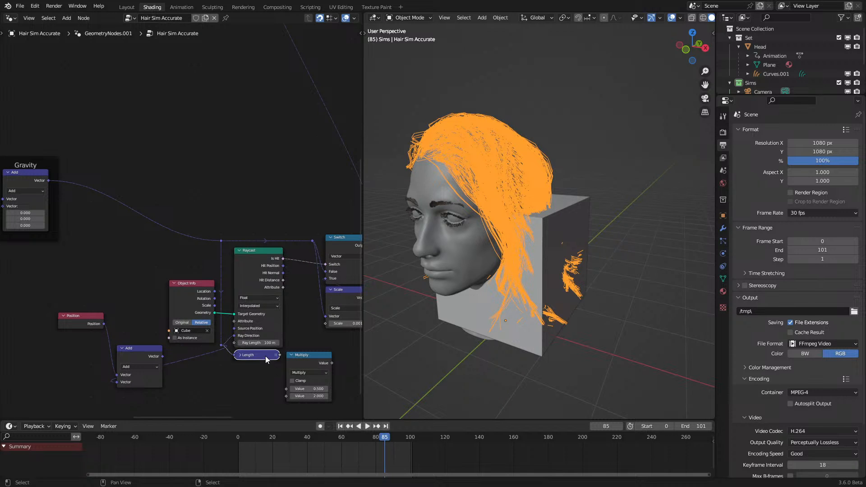
left_click_drag(265, 355, 212, 395)
key("space")
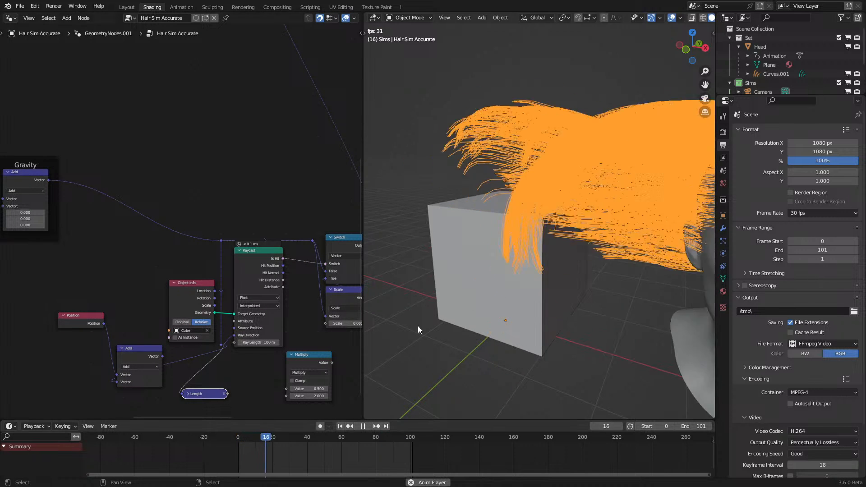
scroll(582, 244, "up", 2)
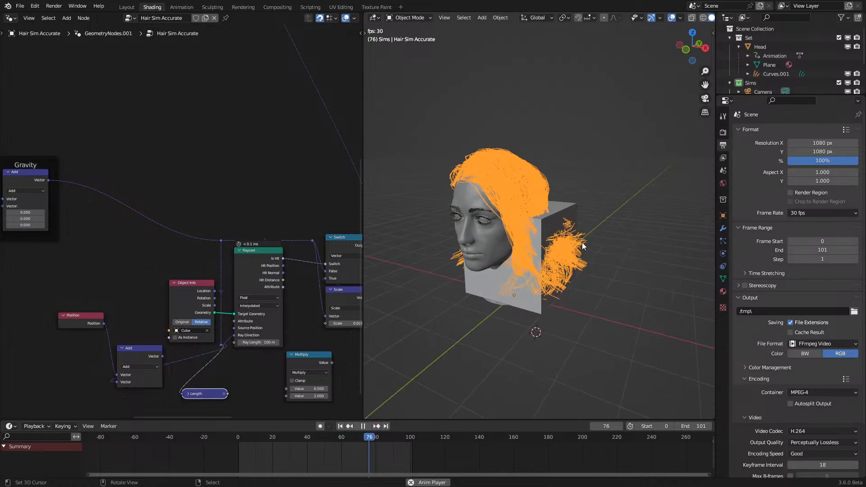
Step: Set the collision Scale node's factor to 0 while the simulation plays, and stop playback
scroll(334, 340, "up", 1)
middle_click_drag(334, 340, 249, 308)
left_click(280, 300)
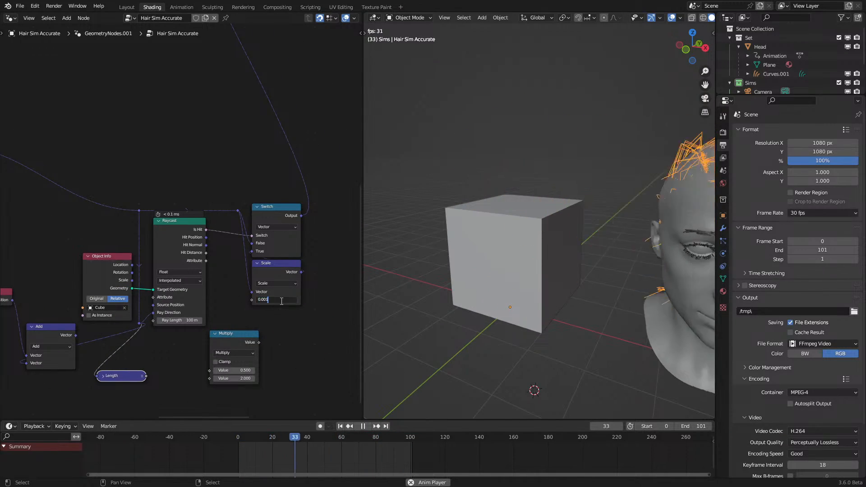
type("0")
key("Return")
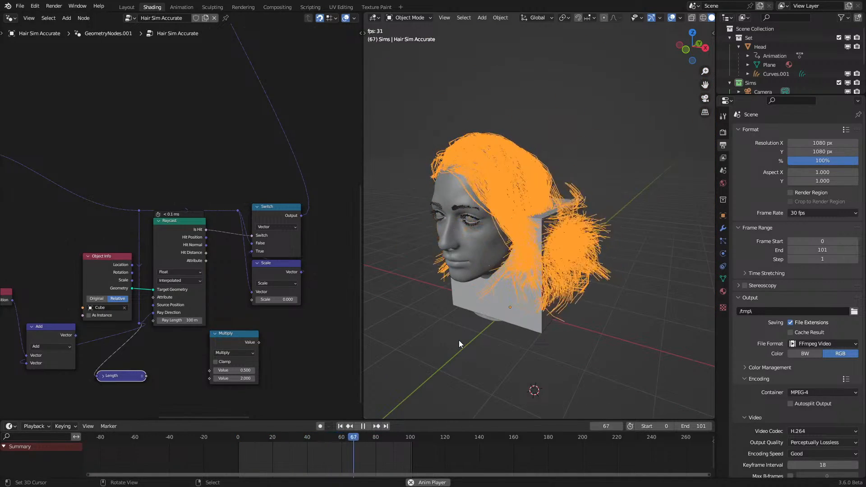
key("space")
Step: Try 0 iterations on the Old Velocity frame's Blur Attribute during playback, and set Iterations to 1
scroll(65, 278, "down", 3)
middle_click_drag(64, 278, 181, 293)
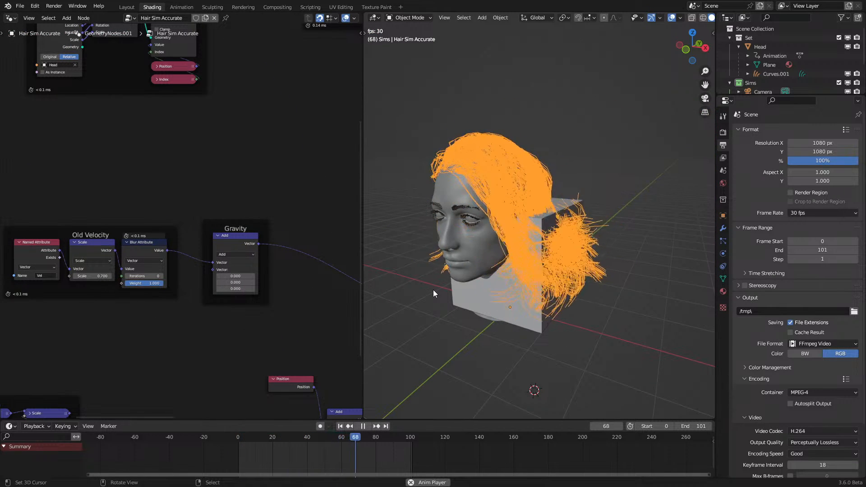
left_click(160, 276)
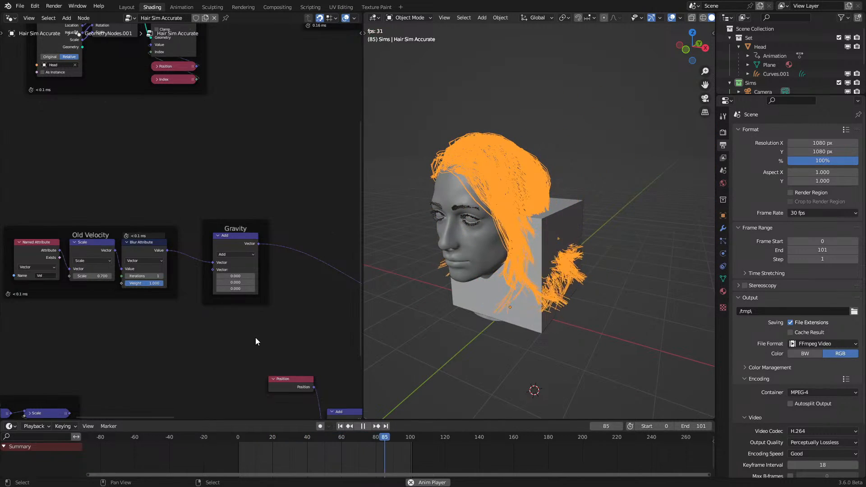
Step: Unlink the Scale node from Switch's True input so it uses a zero vector, and test the simulation
middle_click_drag(255, 337, 138, 254)
key("space")
middle_click_drag(256, 321, 272, 264)
key("space")
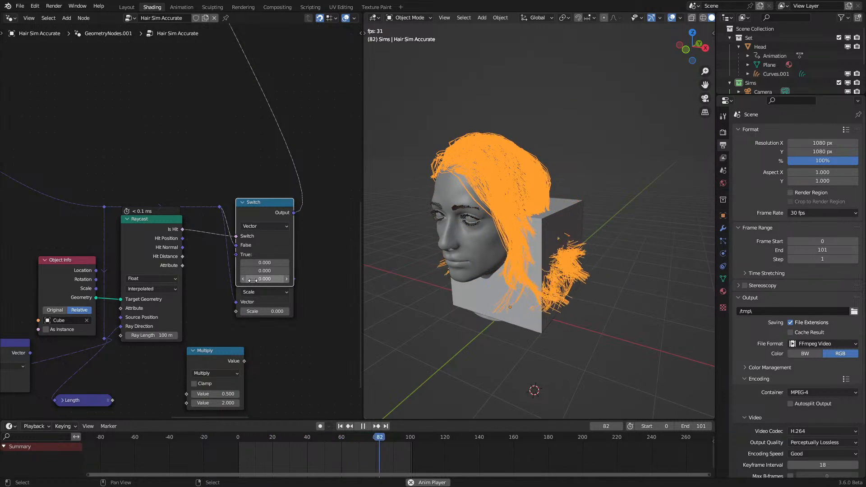
scroll(238, 239, "down", 3)
key("space")
Step: Inside the 1 Chain Constraint group, feed Subtract directly into Normalize instead of the original-vector Mix, and test the simulation
middle_click_drag(257, 105, 209, 257)
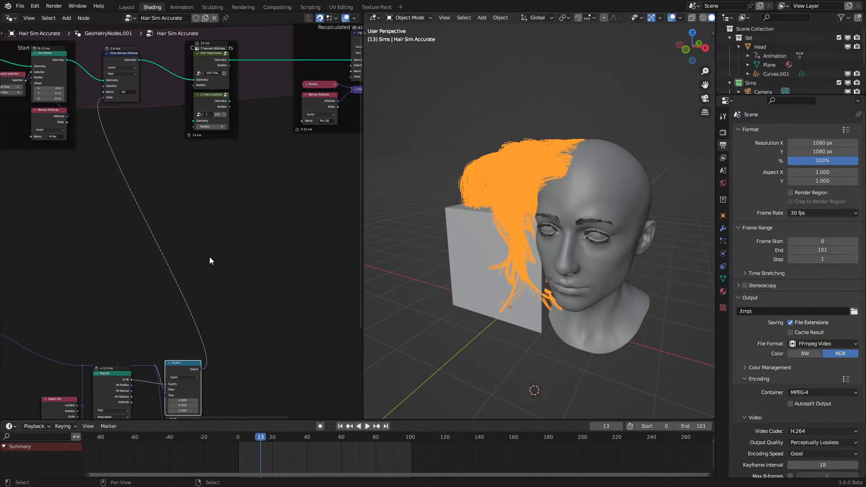
middle_click_drag(251, 177, 113, 331)
left_click(66, 258)
key("Tab")
middle_click_drag(274, 232, 59, 293)
scroll(229, 195, "up", 4)
middle_click_drag(229, 195, 265, 212)
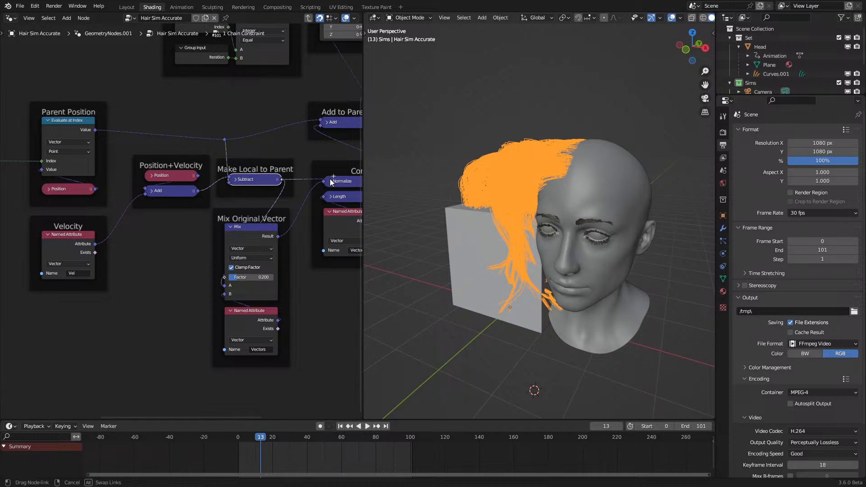
key("Tab")
key("space")
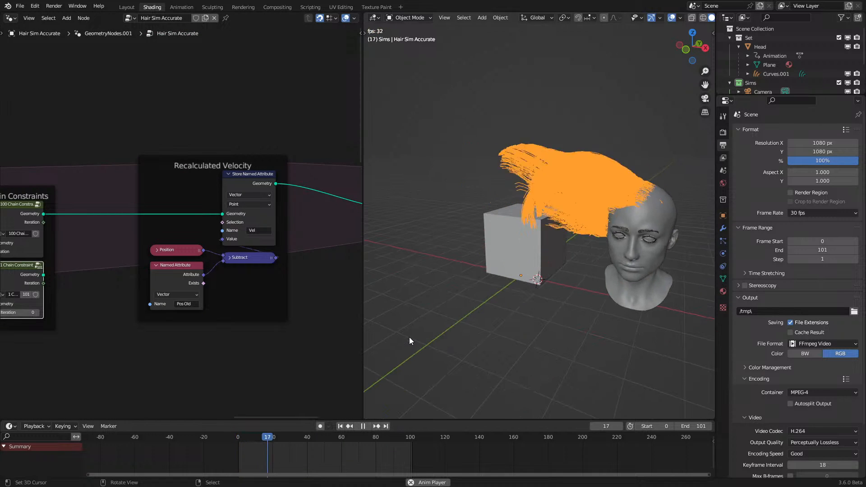
key("space")
Step: Move Length back beneath Raycast, link its output straight to Ray Length, and replay the simulation from the start
scroll(136, 377, "down", 6)
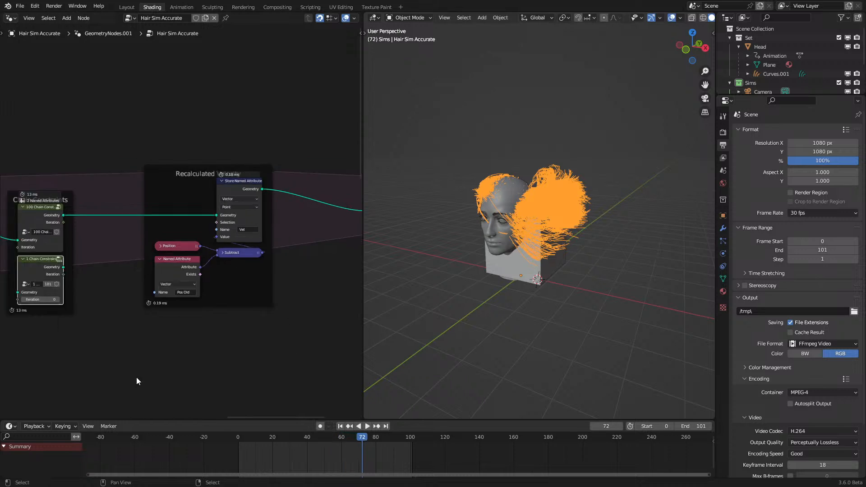
middle_click_drag(111, 384, 338, 177)
scroll(206, 354, "up", 4)
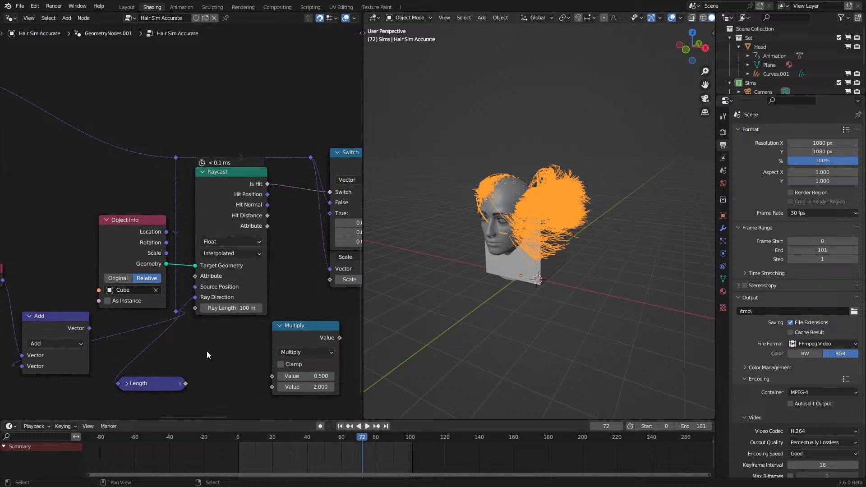
left_click_drag(163, 378, 242, 329)
key("shift+Left")
key("space")
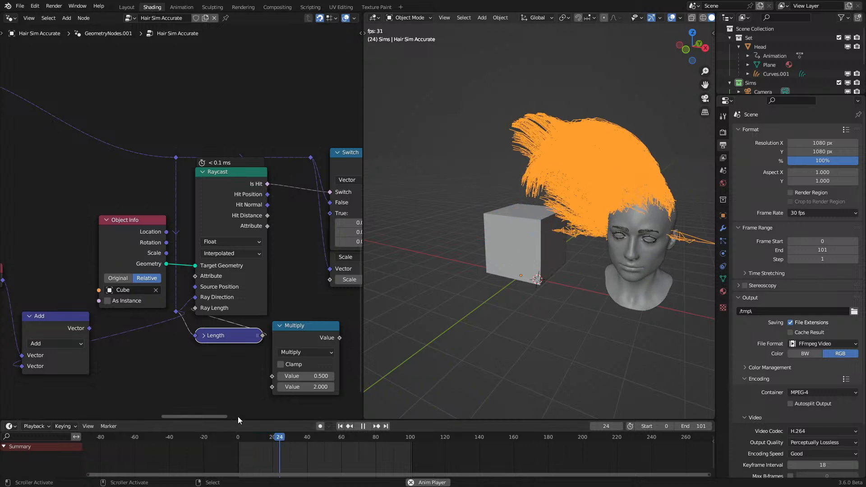
key("space")
Step: Set the Z component of the Gravity Add vector to 0.01 and play the simulation
scroll(183, 299, "down", 5)
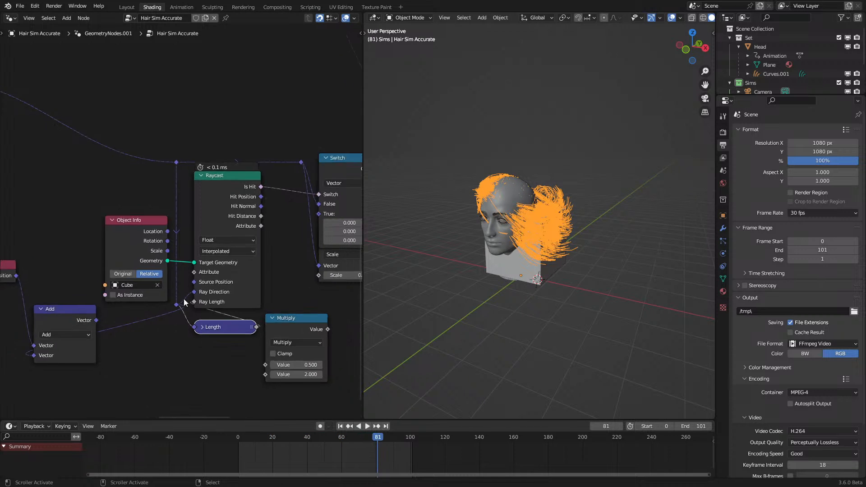
middle_click_drag(135, 272, 248, 335)
scroll(125, 260, "up", 4)
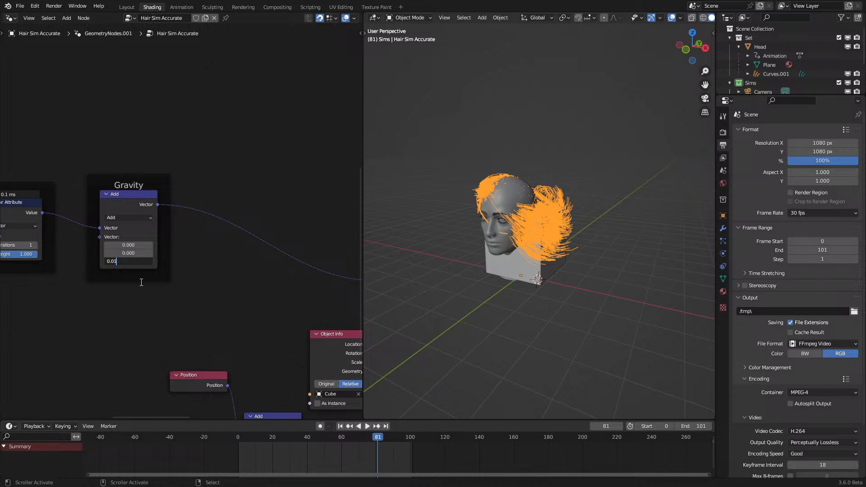
left_click(236, 449)
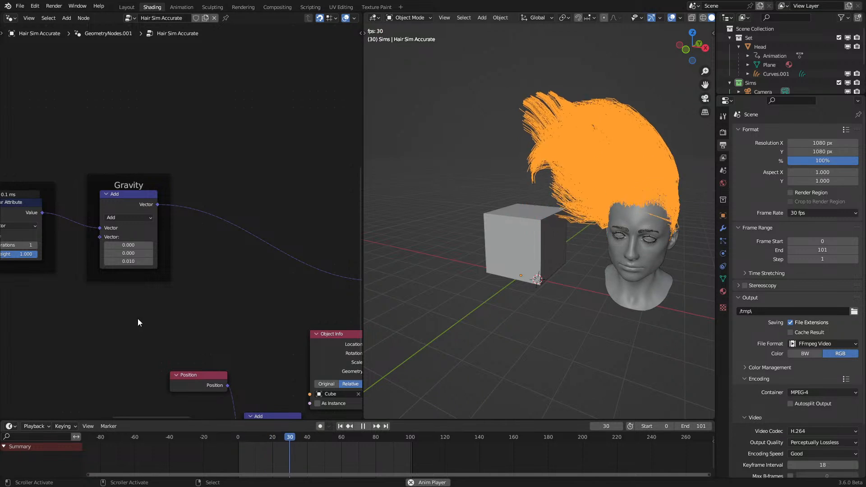
Step: Change Gravity's Z component to -0.01 and strengthen it to -0.1 while the simulation plays
left_click(129, 261)
type("-0.01")
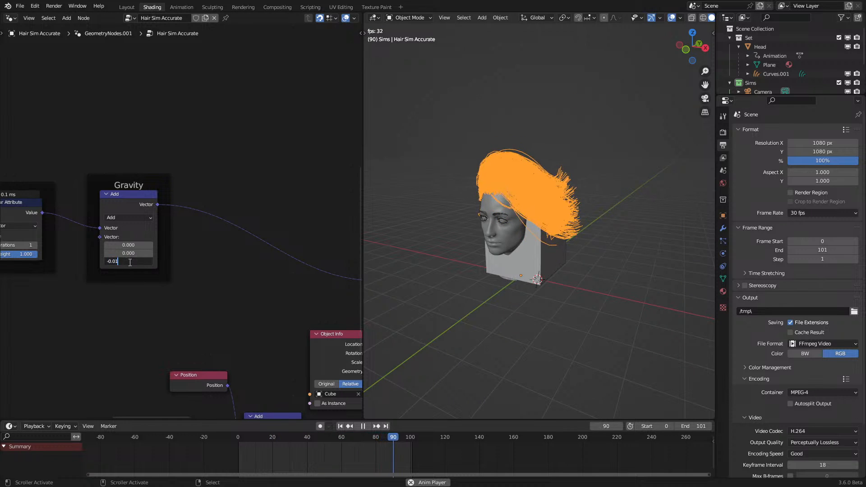
key("Return")
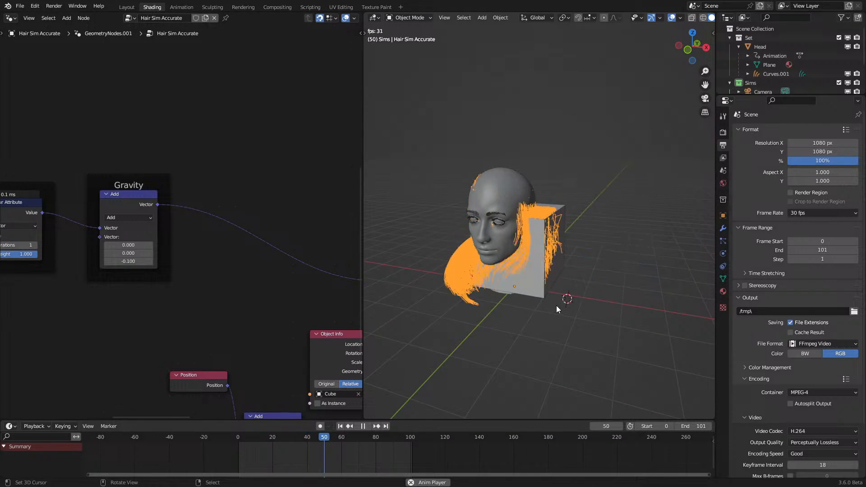
Step: Check how the falling hair collides with the cube in wireframe and solid shading, and stop playback in wireframe
key("z")
left_click(493, 295)
scroll(497, 312, "up", 1)
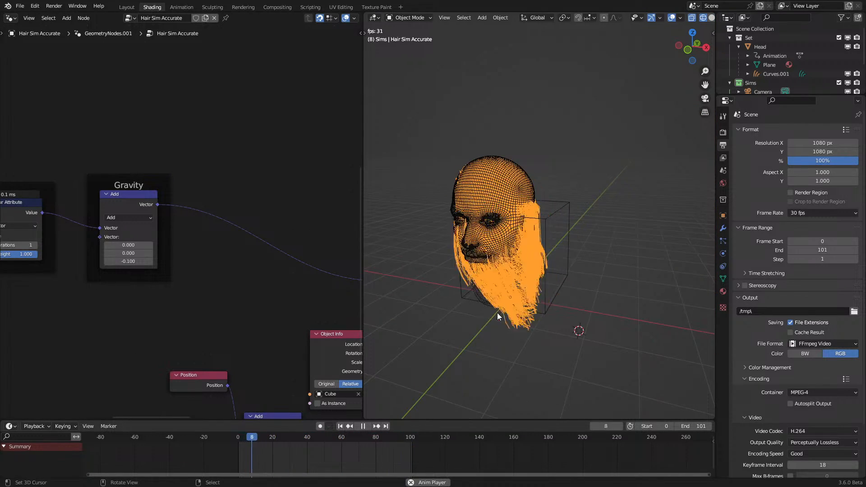
mouse_move(497, 313)
middle_mouse_down()
mouse_move(521, 309)
mouse_move(487, 310)
middle_mouse_up()
key("z")
left_click(596, 304)
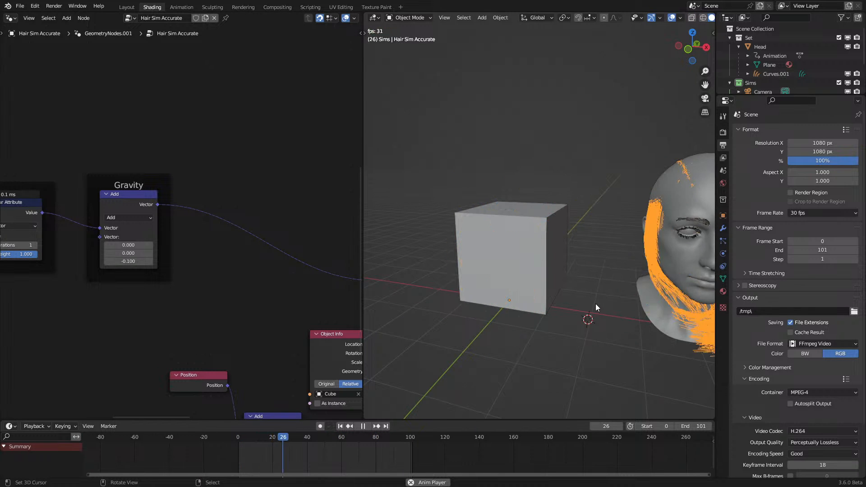
key("z")
left_click(492, 285)
key("space")
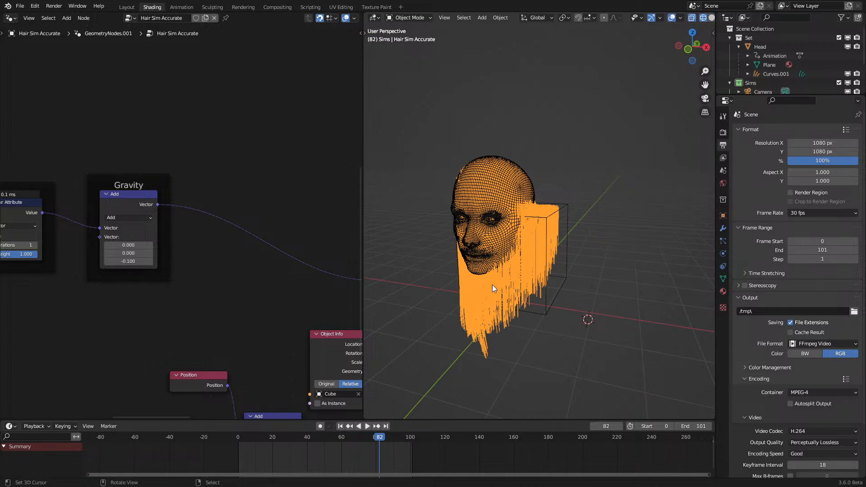
Step: Move the Switch node up clear of the Scale node and link Scale's Vector output to the Switch's True input
scroll(311, 325, "down", 6)
middle_click_drag(314, 368, 230, 309)
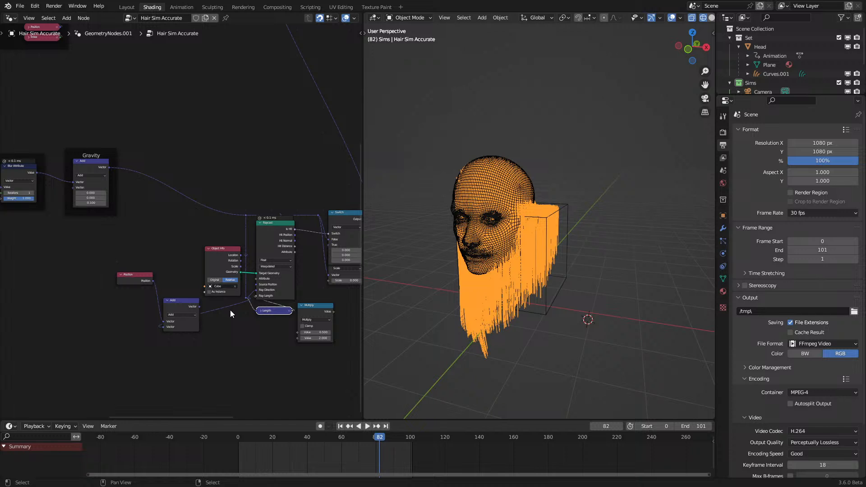
scroll(187, 278, "up", 2)
middle_click_drag(187, 278, 58, 317)
scroll(216, 255, "up", 4)
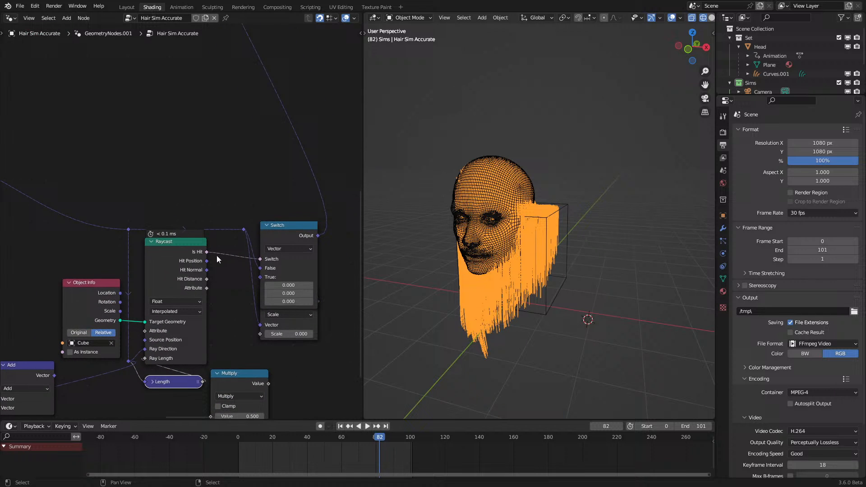
left_click(284, 229)
left_click_drag(283, 240, 285, 215)
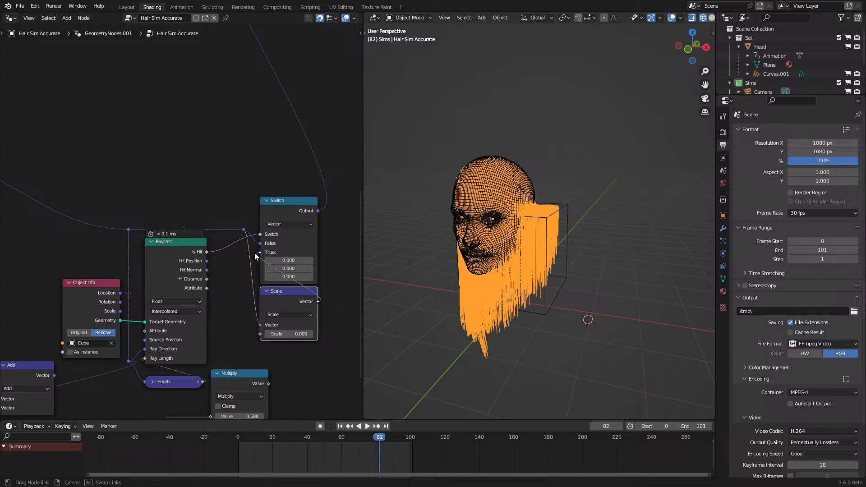
left_click_drag(254, 252, 254, 253)
Step: Play the simulation in solid shading, stop it, and inspect the hair and head up close
key("space")
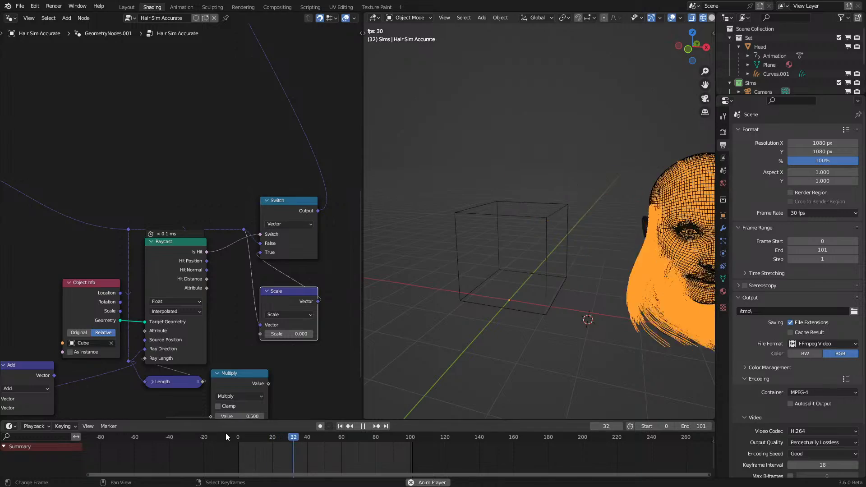
key("shift+z")
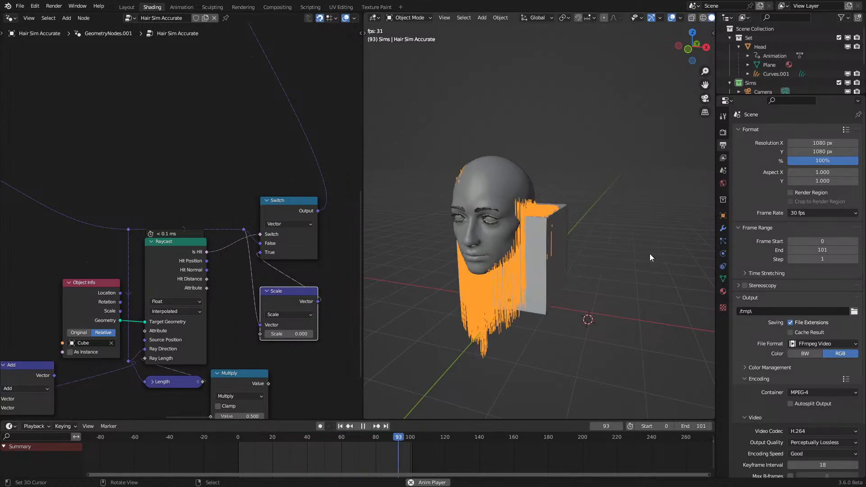
key("space")
scroll(561, 253, "up", 4)
middle_click_drag(559, 253, 542, 258)
scroll(520, 260, "up", 4)
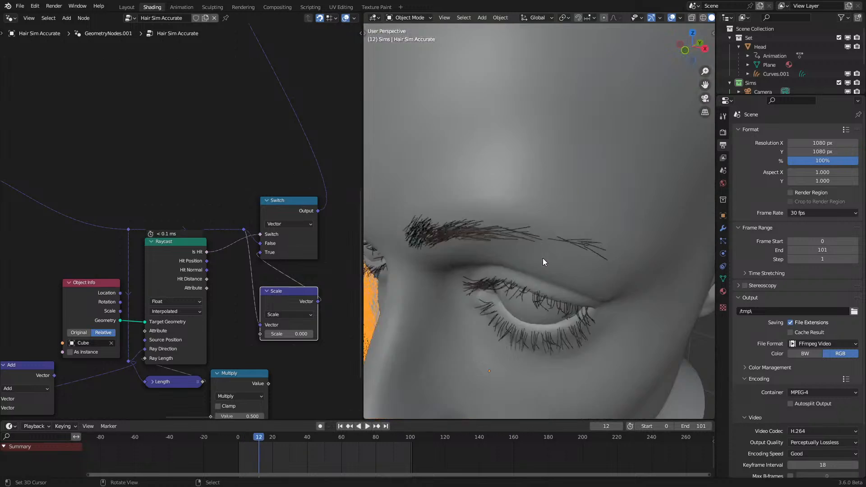
scroll(543, 258, "down", 4)
Step: Delete the Scale node and return the timeline to frame 0
middle_click_drag(200, 255, 178, 231)
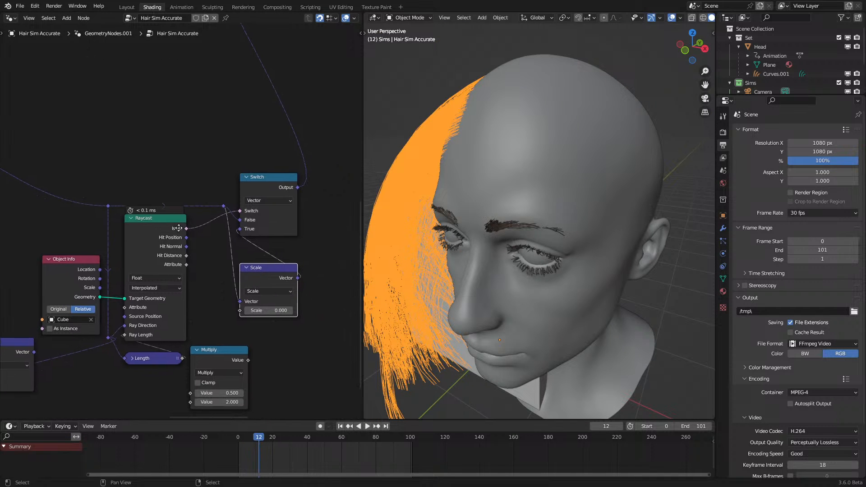
key("x")
left_click(229, 440)
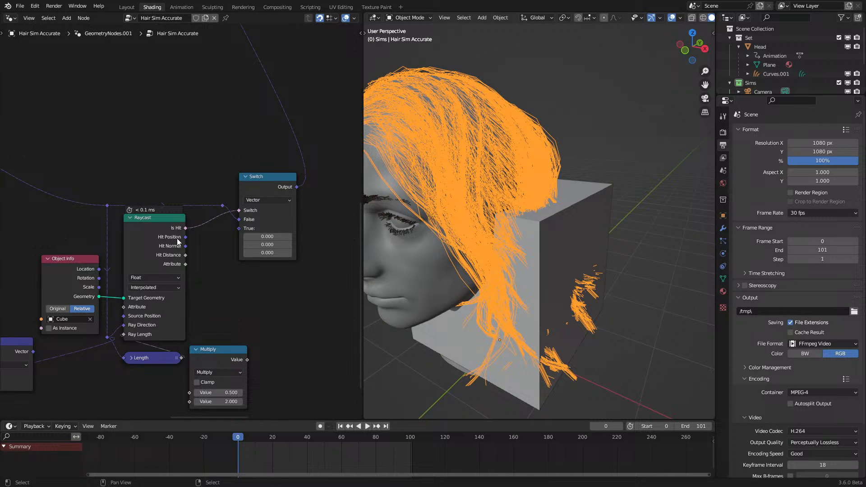
Step: Add a Reflect vector math node fed by Raycast's Hit Normal and the velocity, and link it to the Switch's True input
left_click_drag(234, 278, 229, 274)
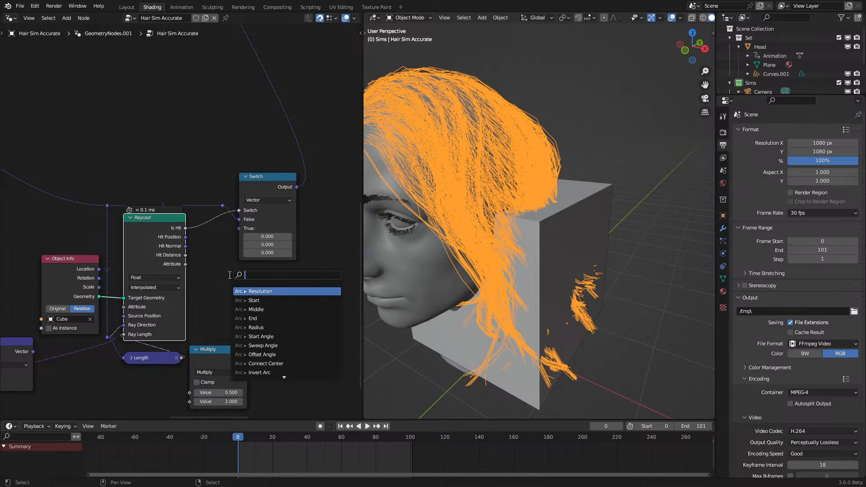
type("refle")
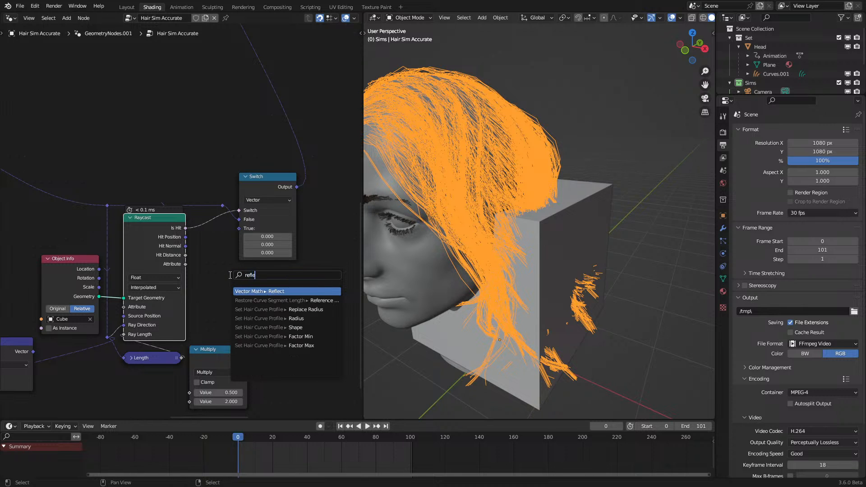
key("Return")
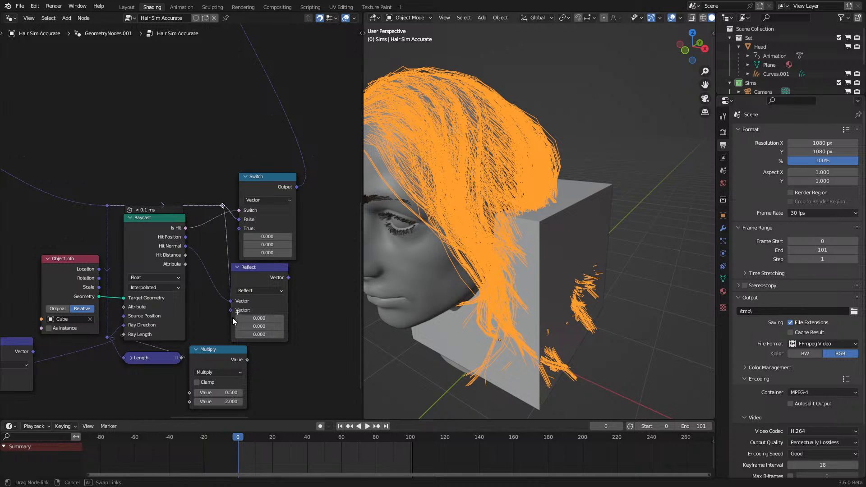
left_click_drag(242, 232, 240, 228)
Step: Play the simulation to check how reflected velocity makes the hair react to the cube, then stop playback
key("space")
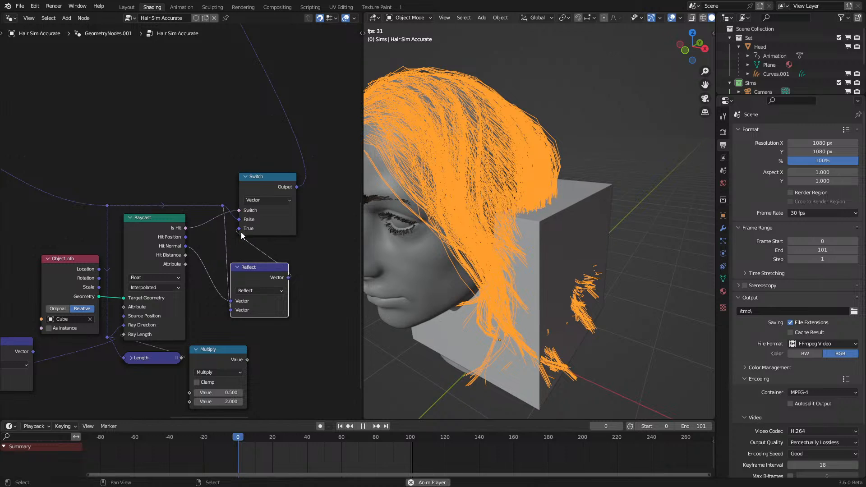
scroll(548, 282, "down", 3)
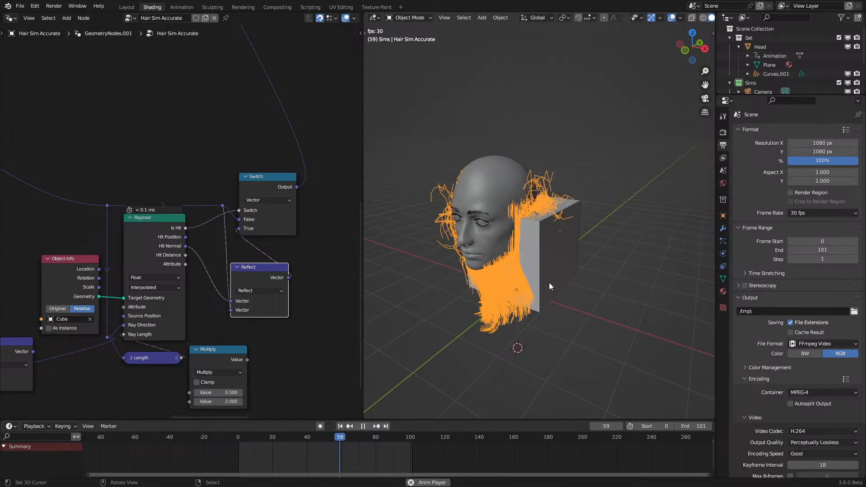
key("space")
scroll(247, 325, "up", 1)
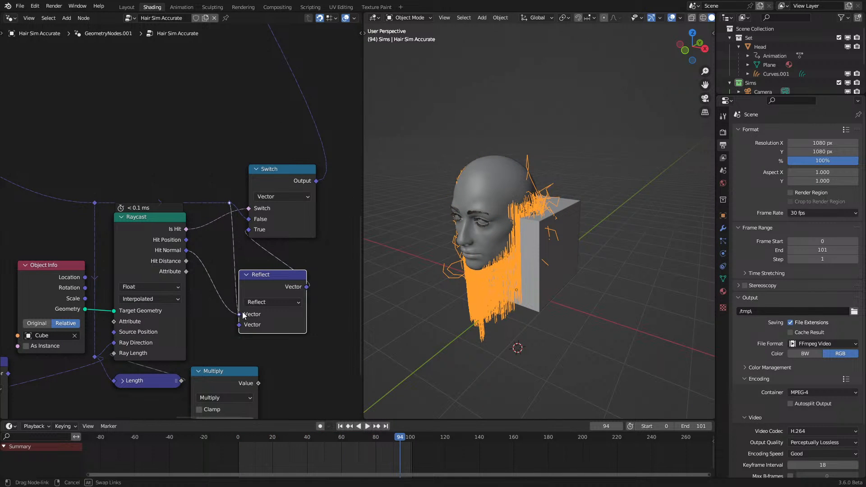
Step: Swap Reflect's inputs so Hit Normal feeds its second Vector, and test the simulation
left_click_drag(243, 314, 239, 324)
key("space")
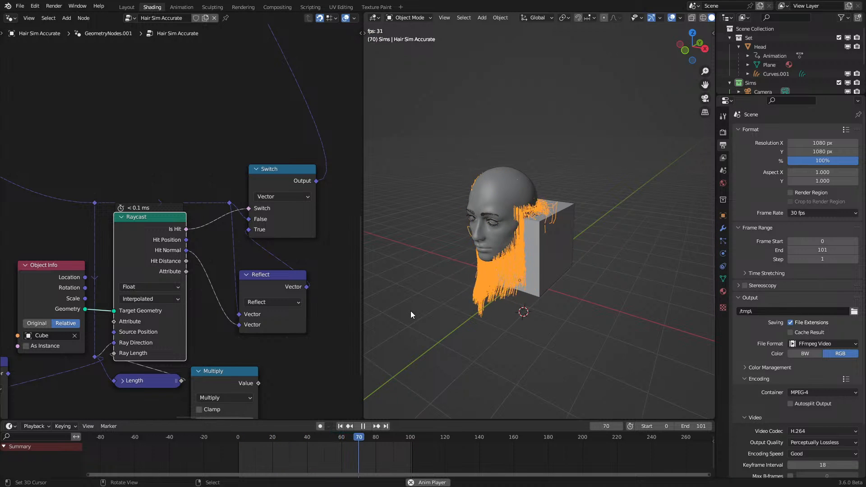
key("space")
Step: Delete the Reflect node and replay the simulation from the start
right_click_drag(199, 315, 200, 316, "ctrl")
left_click(278, 276)
key("x")
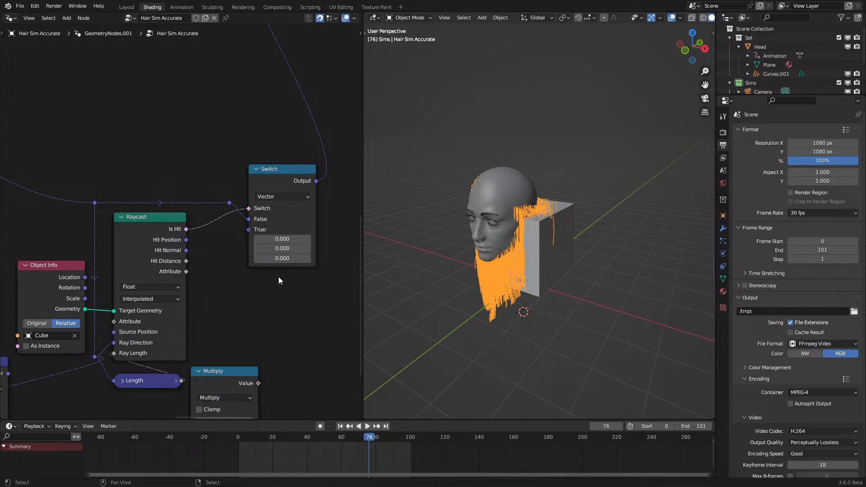
left_click(233, 447)
key("space")
scroll(516, 283, "down", 4)
key("space")
Step: Shift the Old Velocity and Gravity frames farther away from the Raycast nodes, placing Gravity close beside Old Velocity
scroll(239, 280, "down", 3)
middle_click_drag(239, 281, 181, 224)
left_click_drag(159, 212, 278, 118)
key("g")
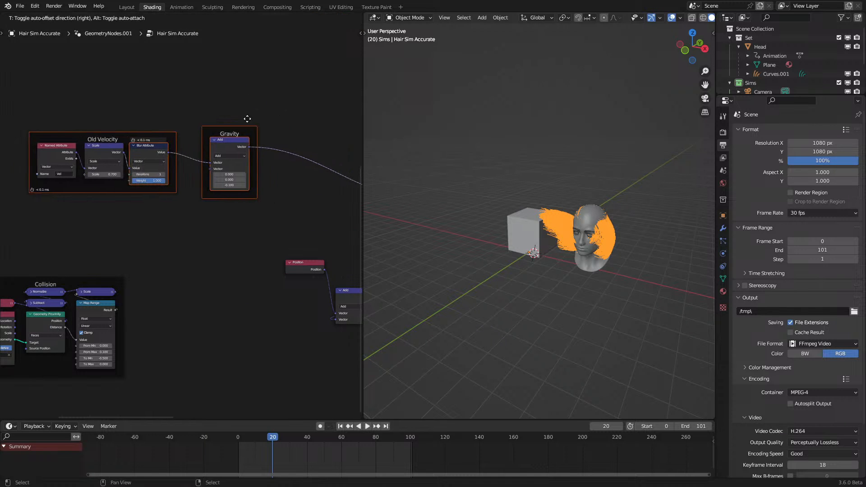
left_click(215, 121)
left_click_drag(210, 127, 193, 131)
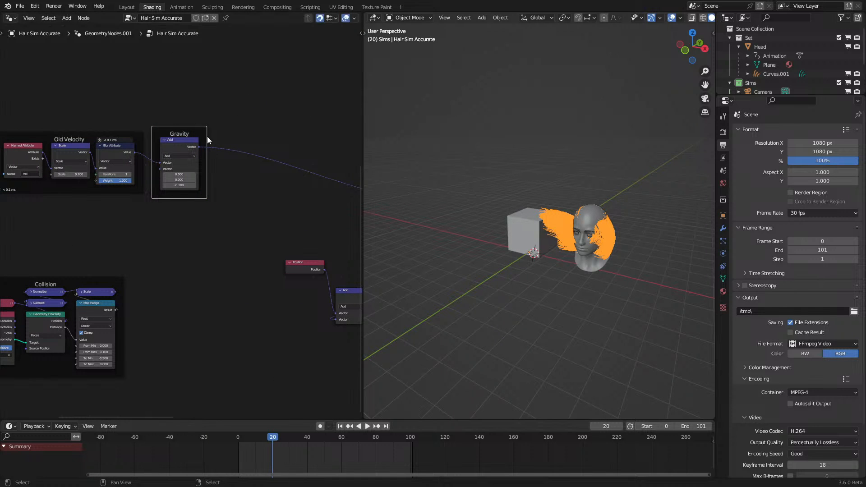
scroll(251, 190, "down", 1)
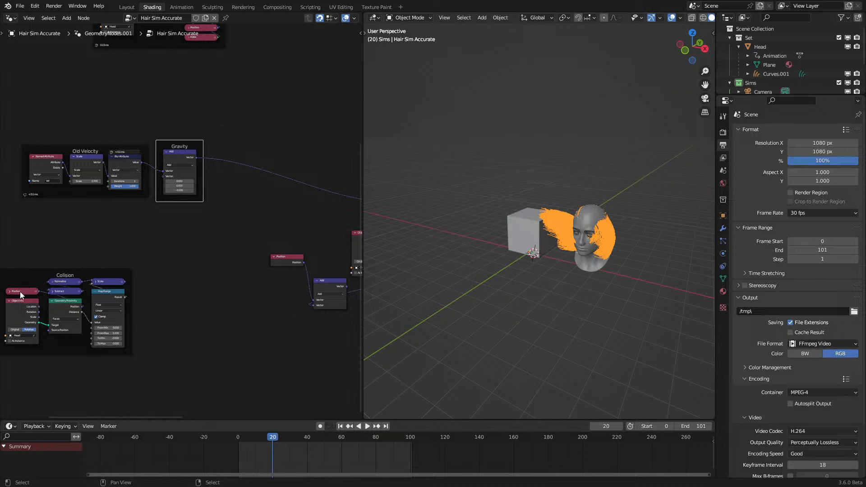
Step: Duplicate the Collision frame's Position node into the space beside it, and add a Named Attribute node reading Vectors beneath the copy
key("shift+d")
scroll(178, 285, "up", 5)
key("q")
left_click(178, 286)
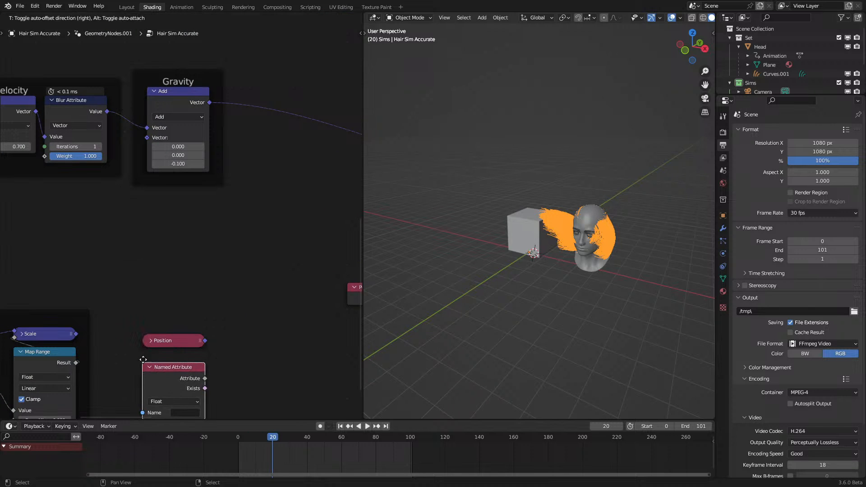
left_click(182, 388)
middle_click_drag(182, 388, 176, 322)
left_click(176, 345)
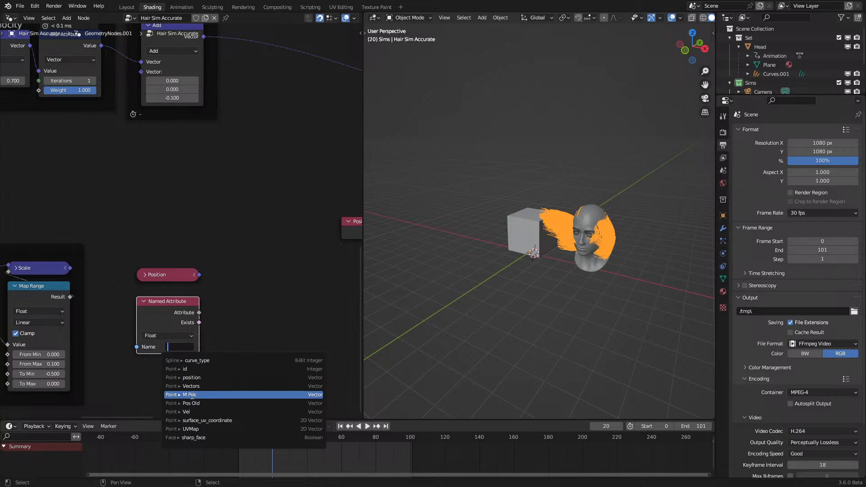
left_click(203, 384)
Step: Move the Collision frame down, away from the new Position and Named Attribute nodes
scroll(257, 210, "down", 5)
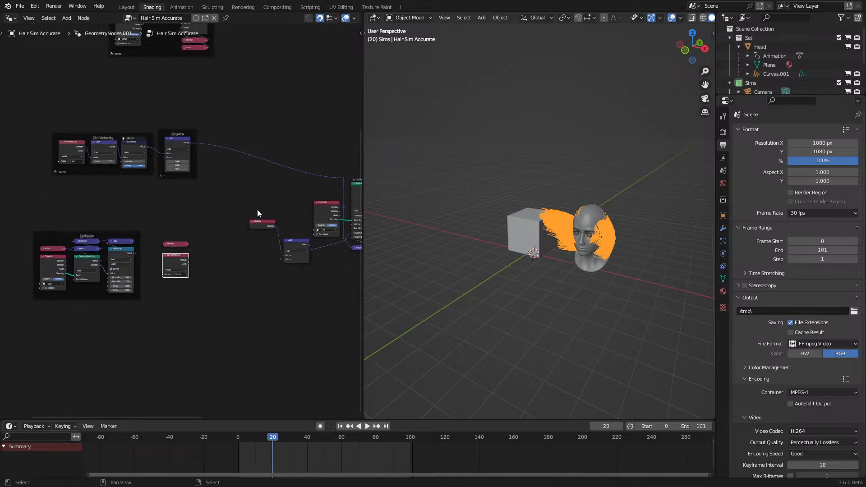
left_click_drag(118, 234, 144, 326)
scroll(194, 220, "down", 6)
Step: Open the 1 Chain Constraint group and copy its Parent Index and Parent Position frames with their nodes
middle_click_drag(228, 219, 141, 293)
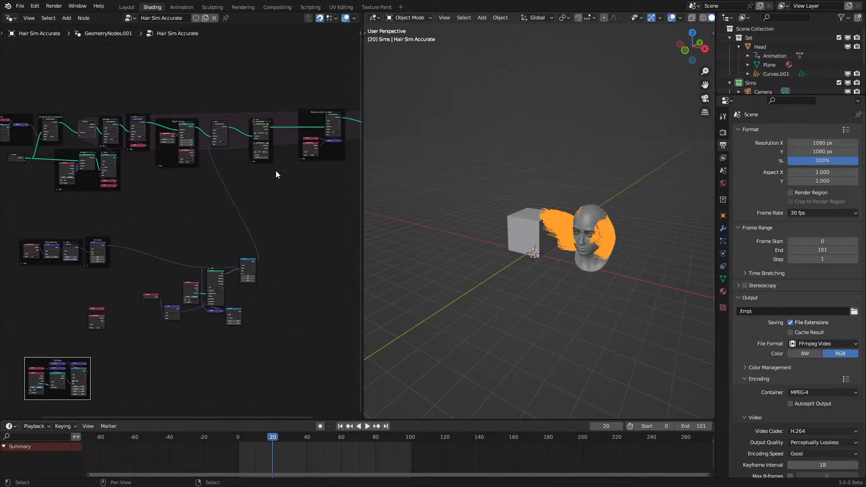
key("Tab")
scroll(199, 261, "up", 5)
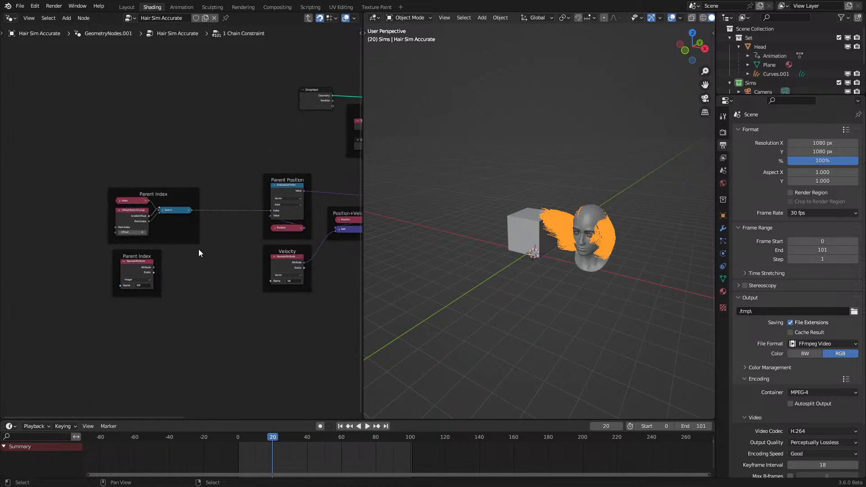
middle_click_drag(199, 249, 115, 236)
left_click_drag(30, 144, 206, 220)
mouse_move(85, 177)
left_mouse_down()
mouse_move(166, 184)
mouse_move(143, 186)
left_mouse_up()
key("c")
scroll(157, 185, "down", 3)
key("Escape")
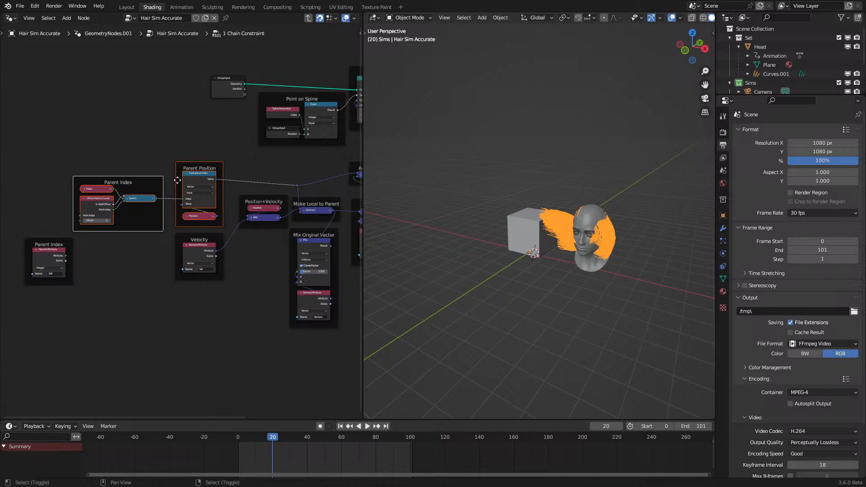
key("ctrl+c")
middle_click_drag(201, 180, 180, 178)
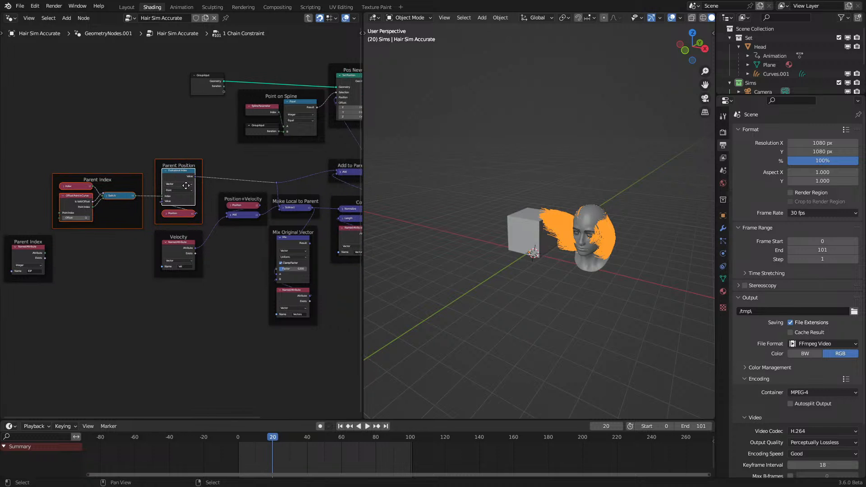
Step: Return to the Hair Sim Accurate tree, paste the copied frames, and place them ahead of the Position and Named Attribute nodes
key("Tab")
middle_click_drag(151, 369, 160, 303)
scroll(160, 304, "down", 1)
middle_click_drag(78, 387, 232, 236)
key("ctrl+v")
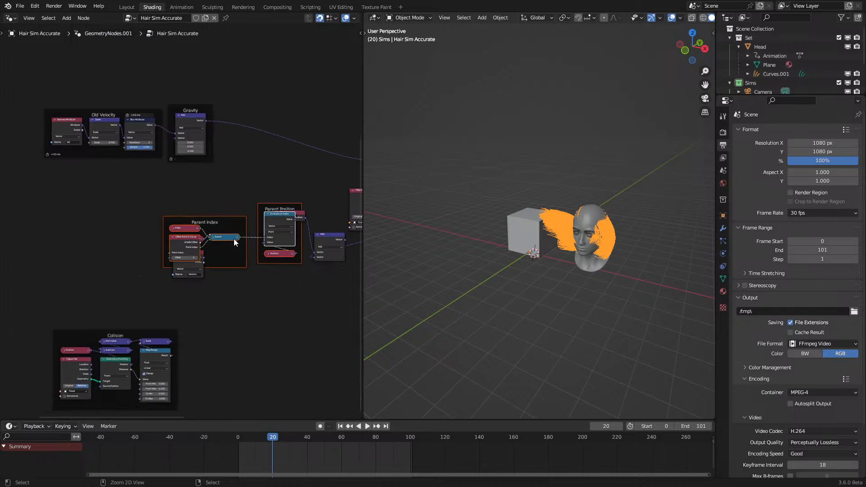
left_click_drag(241, 236, 75, 225)
Step: Add a vector Add node combining Parent Position's Evaluate at Index value with the Vectors attribute, moving the loose Position node aside
scroll(134, 227, "up", 6)
middle_click_drag(134, 227, 152, 251)
scroll(181, 223, "up", 1)
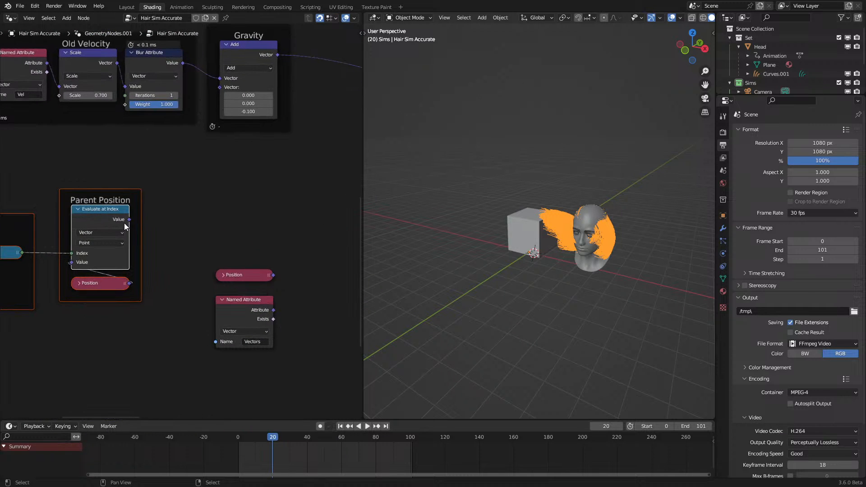
left_click_drag(129, 219, 268, 225)
type("ad")
left_click(286, 243)
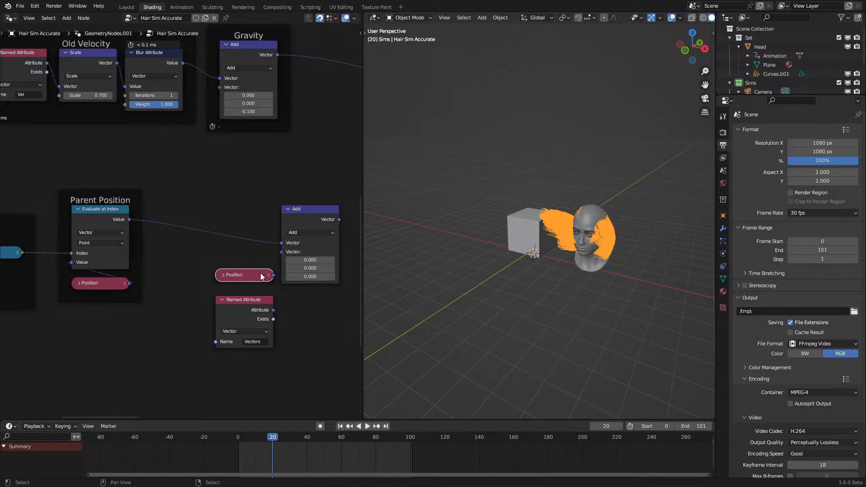
left_click_drag(260, 276, 264, 310)
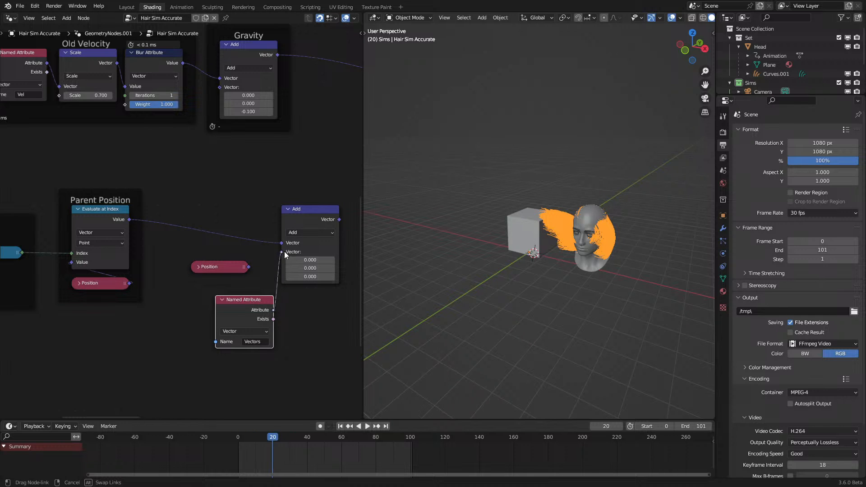
left_click_drag(284, 252, 284, 252)
middle_click_drag(285, 252, 184, 352)
left_click_drag(237, 318, 258, 298)
type("su")
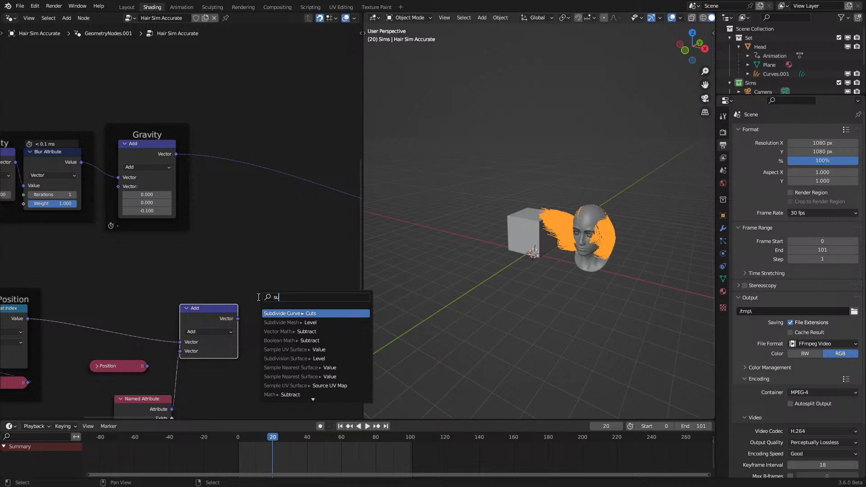
type("btr")
key("Escape")
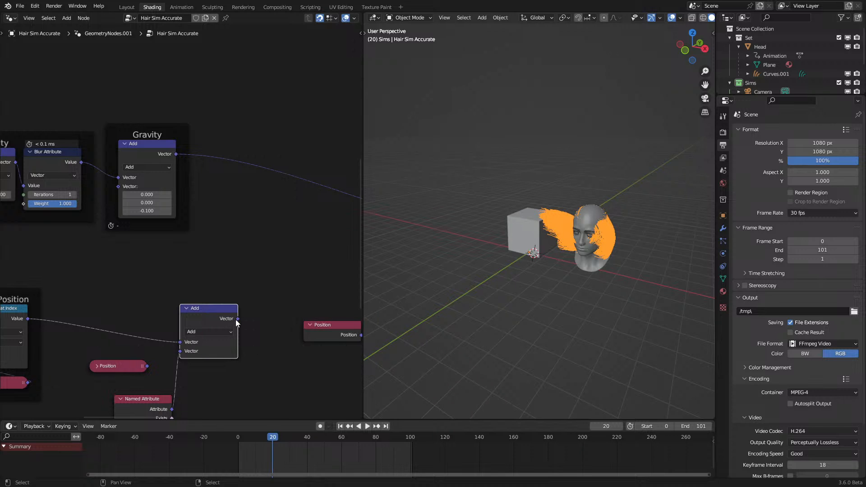
Step: Add a vector Subtract node after the Add, link Position to its second input, and place Position beneath it
left_click_drag(238, 318, 268, 308)
type("subtr")
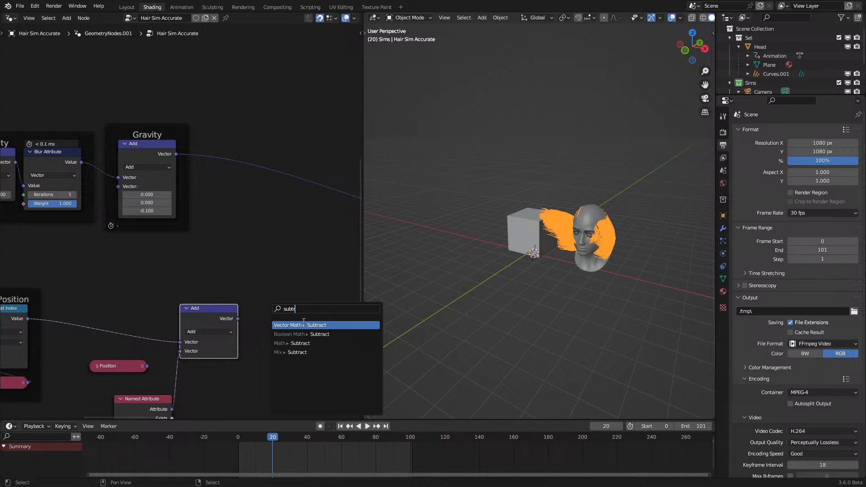
key("Return")
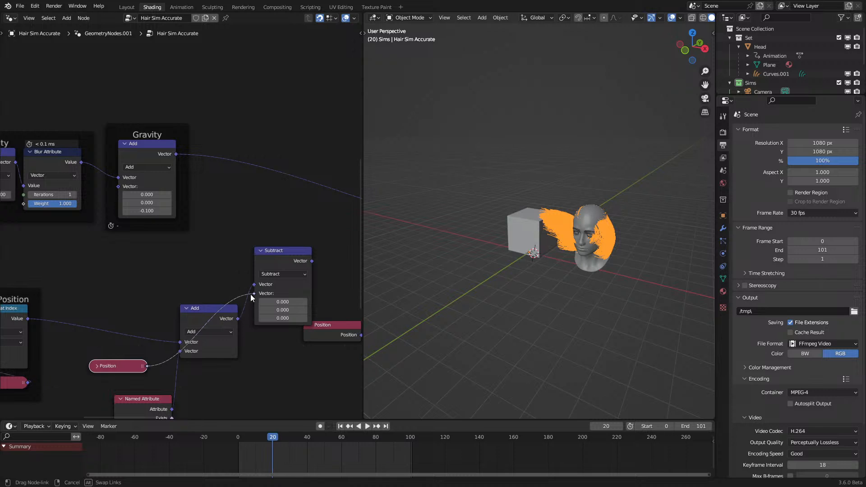
left_click_drag(134, 363, 289, 316)
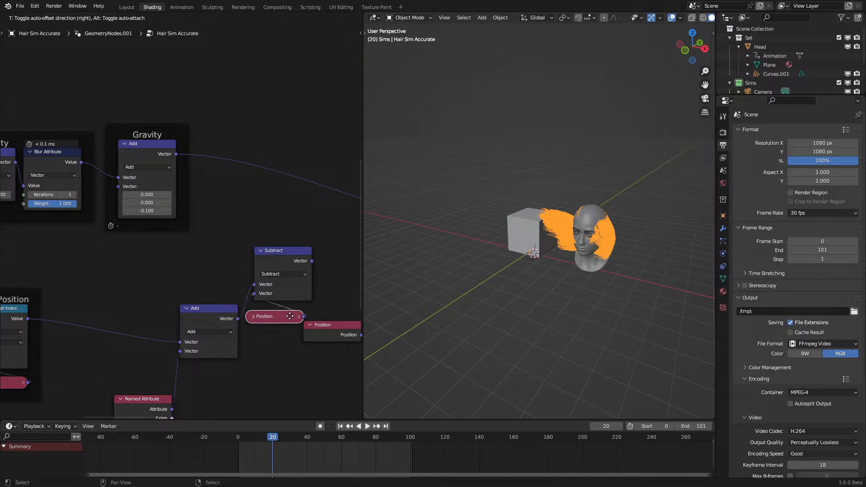
Step: Collapse the Subtract and Add nodes and arrange them compactly with their Position and Named Attribute nodes below Gravity
left_click(261, 251)
scroll(172, 266, "down", 2)
left_click_drag(157, 257, 233, 377)
key("g")
left_click(189, 362)
scroll(129, 332, "up", 4)
left_click_drag(77, 397, 153, 368)
left_click(108, 298)
left_click_drag(110, 298, 92, 333)
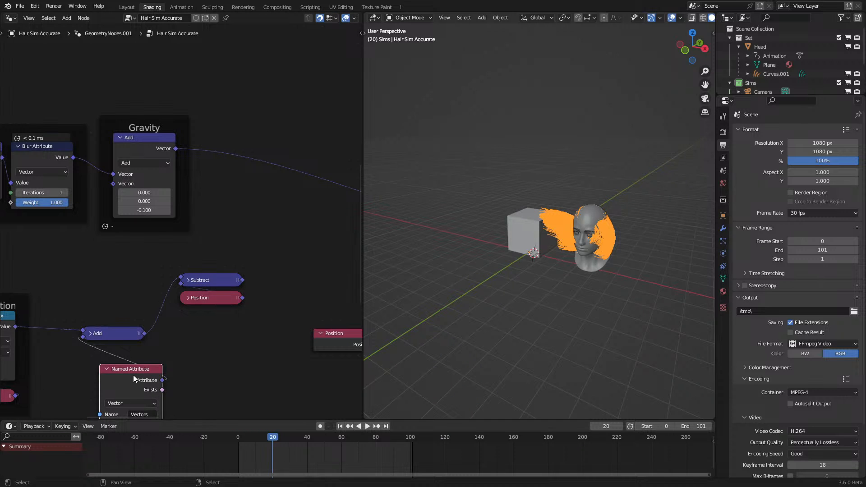
left_click_drag(134, 374, 115, 356)
Step: Insert a vector Add node between Gravity and the Raycast setup, and link the Subtract result to its second input
middle_click_drag(239, 232, 205, 319)
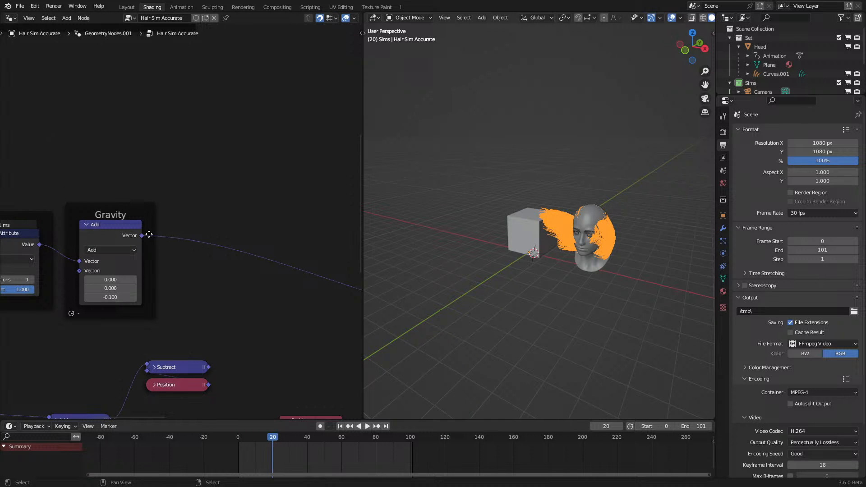
left_click(246, 278)
left_click(238, 326)
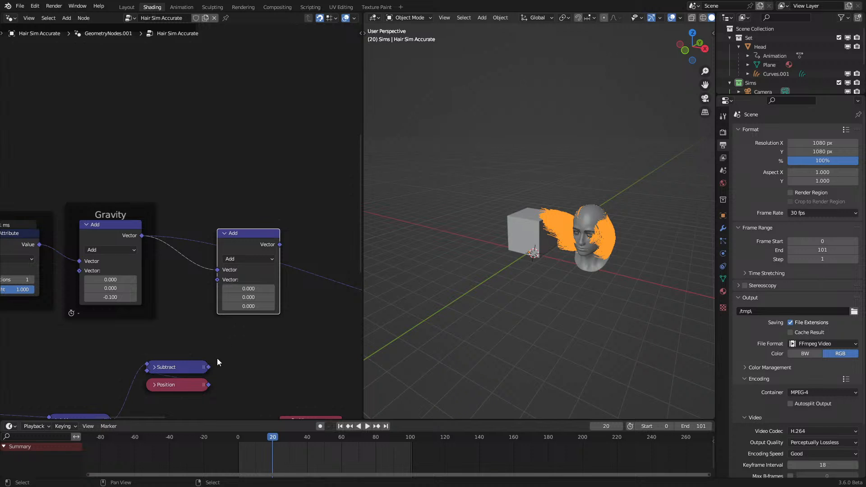
scroll(250, 246, "down", 3)
left_click_drag(220, 283, 261, 266)
Step: Play the simulation and examine the hair from the front with the new force added
key("space")
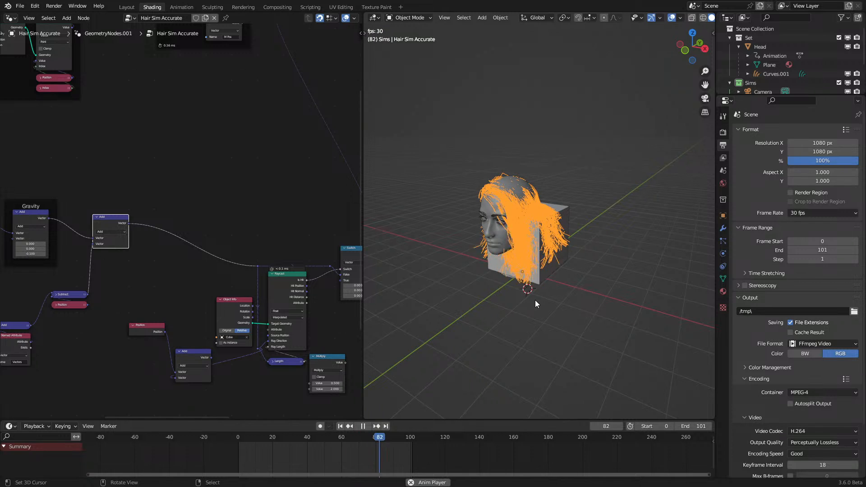
middle_click_drag(535, 300, 563, 288)
key("space")
Step: Insert a vector Scale node of 0.500 between Subtract and the new Add node, and play the simulation
middle_click_drag(94, 292, 190, 244)
scroll(189, 247, "up", 3)
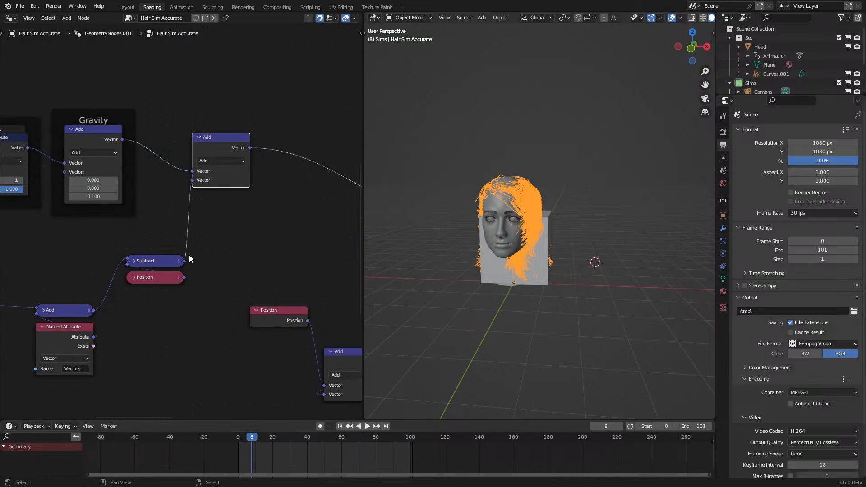
left_click_drag(183, 261, 206, 264)
type("sc")
key("Return")
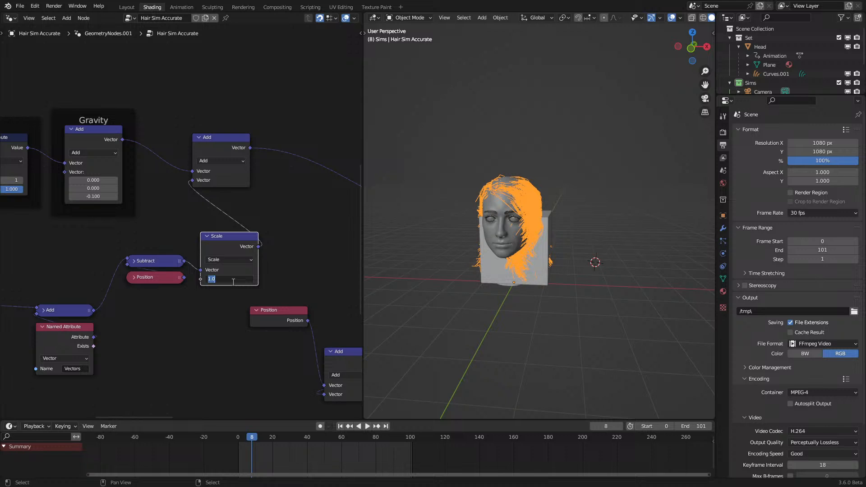
key("Return")
key("space")
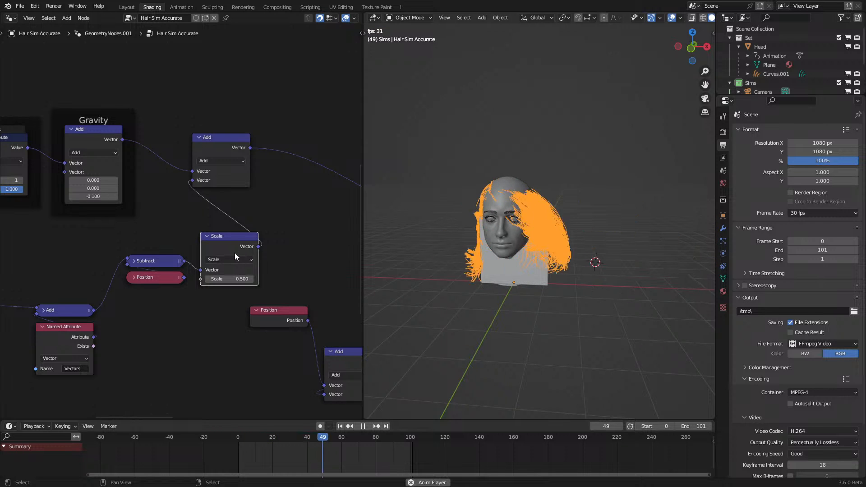
Step: Set the Scale node's factor to 0.300 and watch the hair simulation play
left_click(207, 279)
left_click(207, 279)
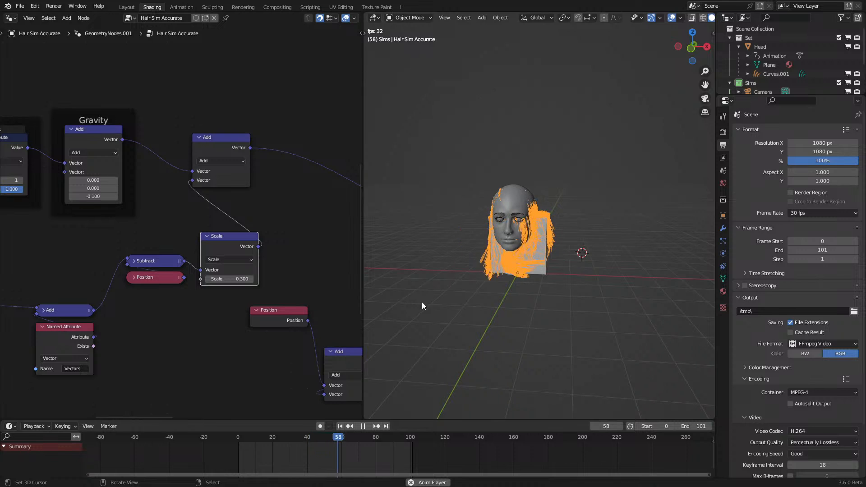
scroll(230, 287, "up", 1)
key("space")
scroll(180, 325, "down", 7)
middle_click_drag(131, 352, 196, 301)
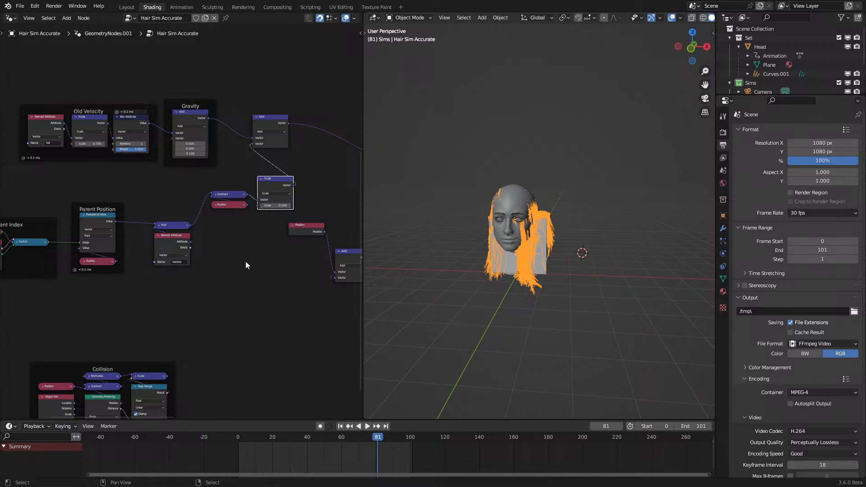
middle_click_drag(245, 261, 183, 345)
scroll(171, 189, "up", 3)
left_click_drag(127, 191, 277, 216)
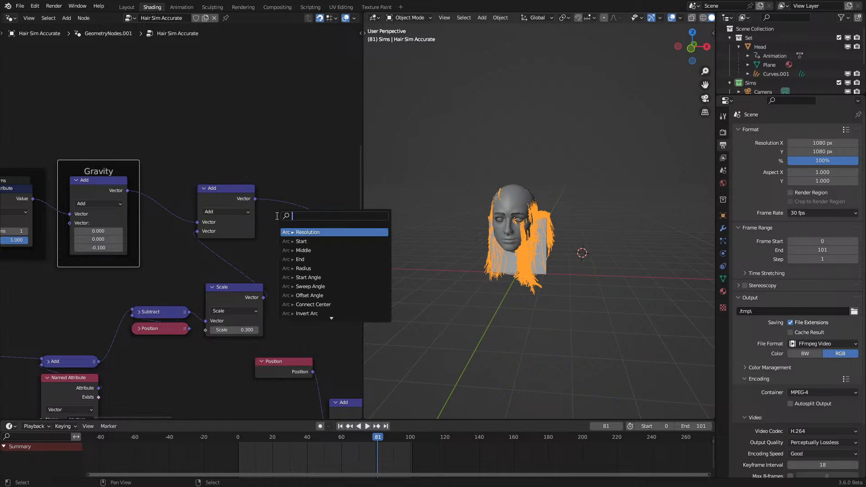
left_click(298, 241)
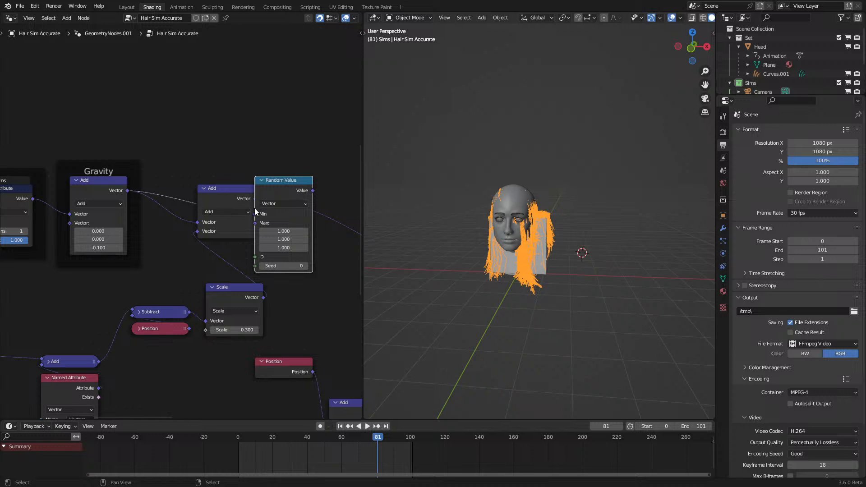
right_click(274, 201)
key("x")
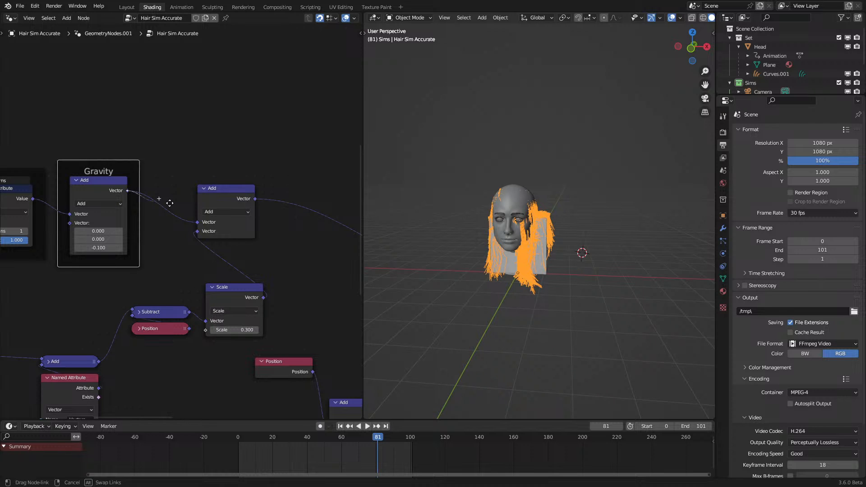
Step: Replace the Add node after Gravity with a vector Mix node, feeding Gravity into A, Scale into B, and its result to the Raycast setup
left_click_drag(237, 186, 237, 187)
type("mi")
key("Return")
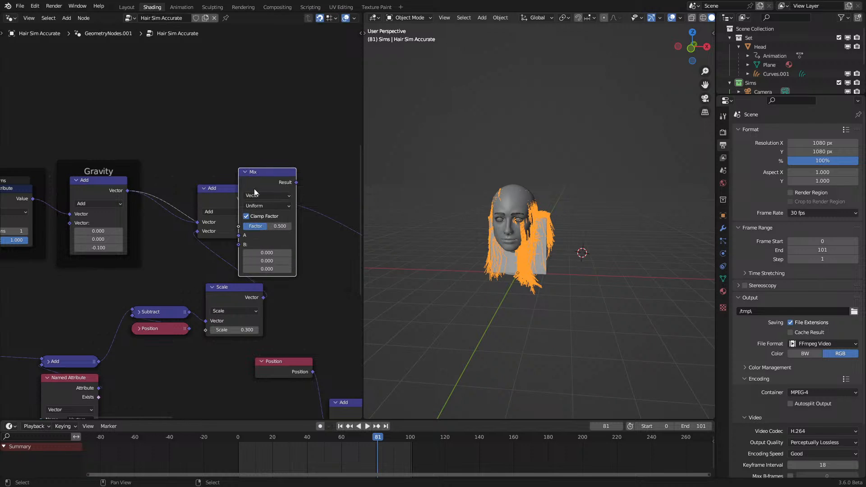
middle_click_drag(238, 243, 99, 263)
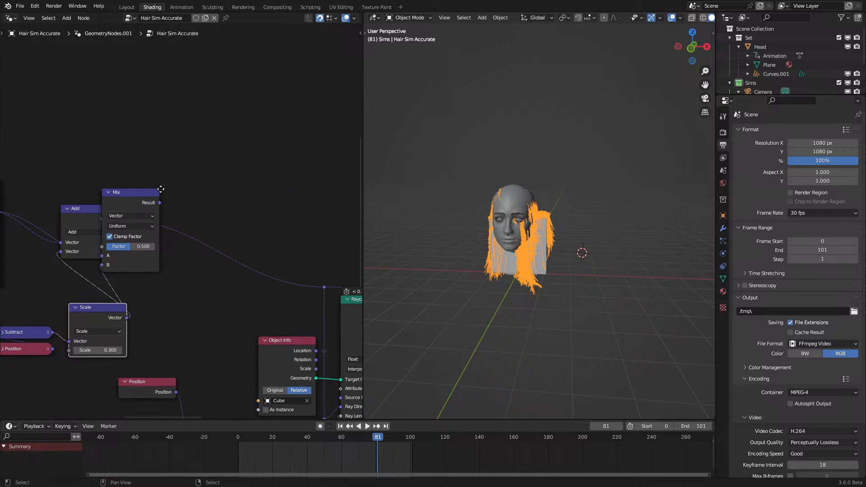
left_click_drag(156, 203, 312, 286)
left_click(81, 217)
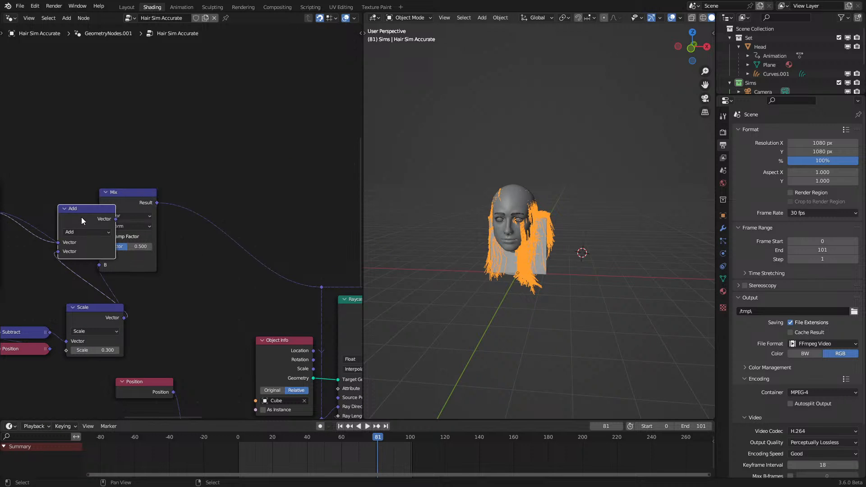
key("x")
Step: Replay the simulation to check how the hair behaves with the Mix node
left_click(220, 460)
key("space")
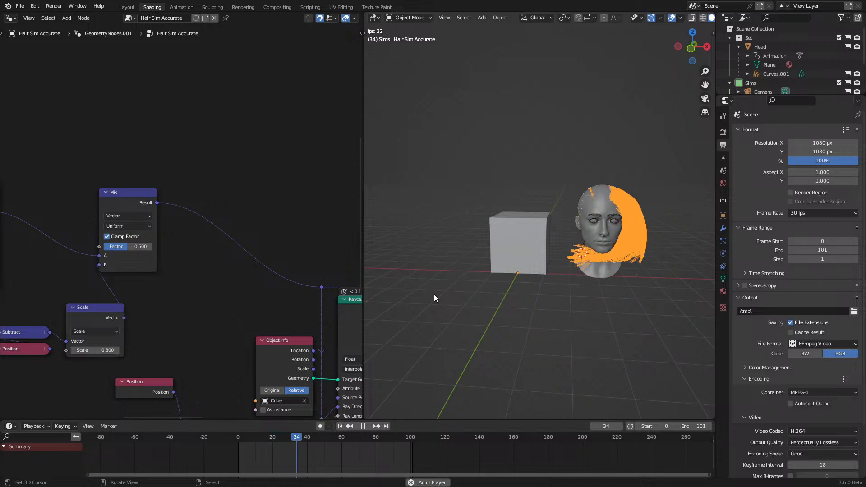
key("space")
Step: Set the Scale node's factor to 1.000 and replay the simulation from the start
middle_click_drag(94, 343, 205, 320)
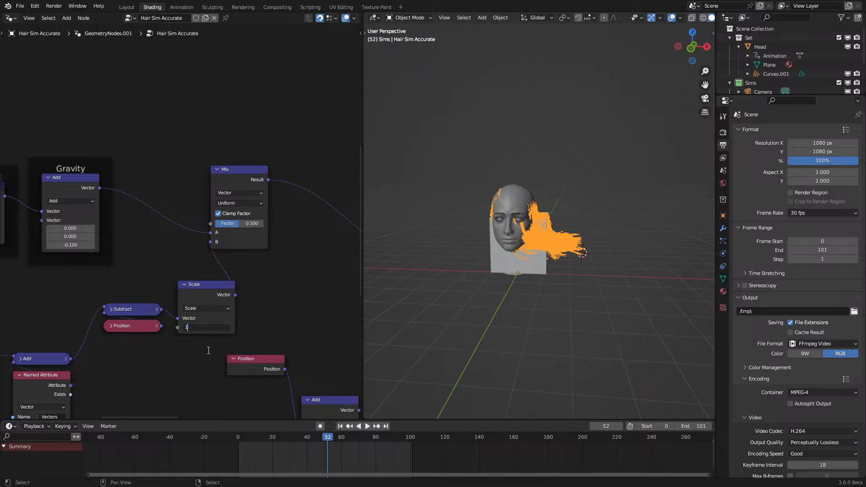
key("Return")
key("space")
left_click(247, 438)
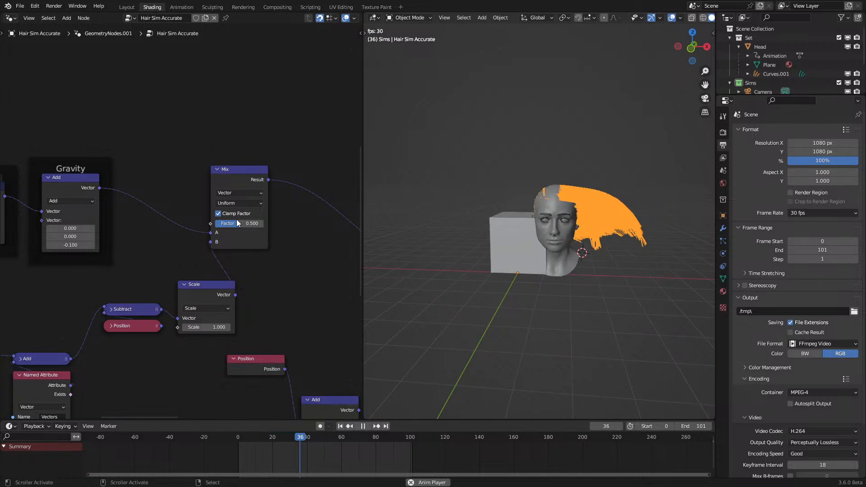
Step: Set the Mix node's Factor to 1.000 and examine the hair's movement during playback
left_click_drag(237, 222, 264, 235)
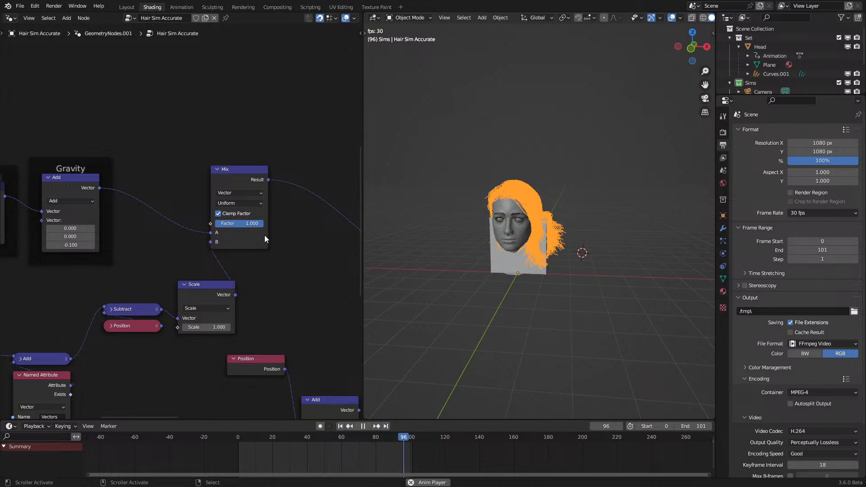
scroll(417, 296, "up", 4)
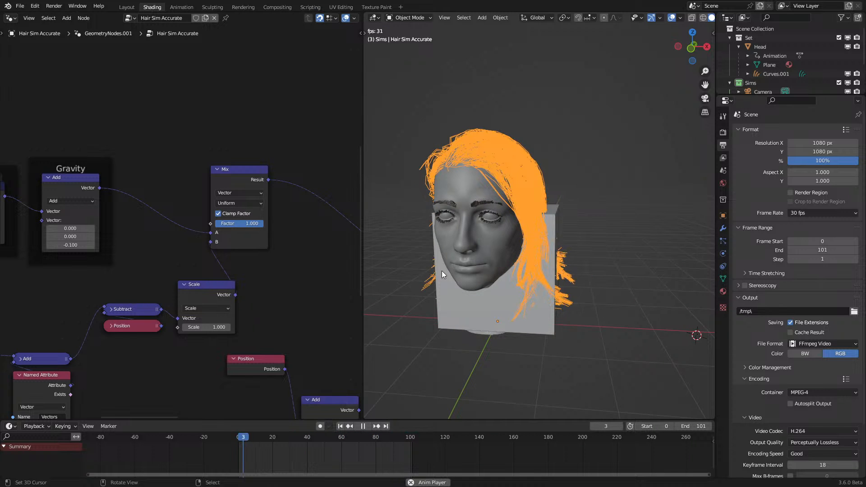
scroll(442, 274, "down", 4)
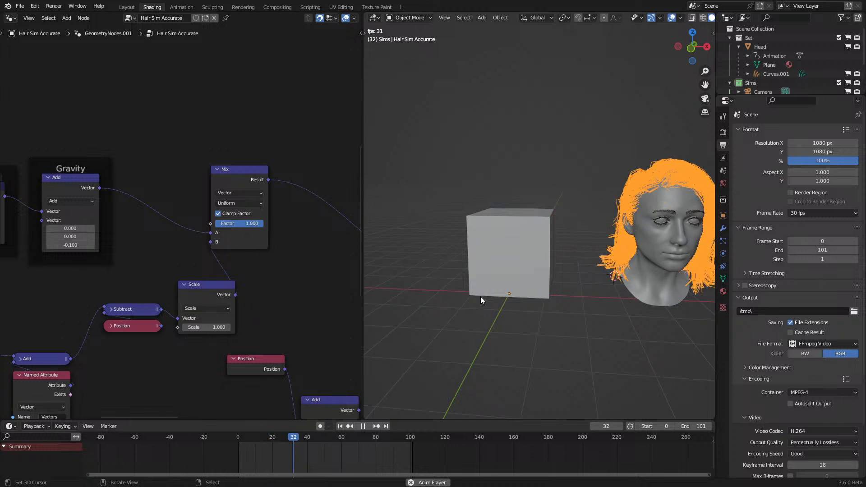
key("space")
Step: Test the simulation from the start with Position feeding the Add node directly, and restore the Evaluate at Index link
middle_click_drag(8, 326, 242, 257)
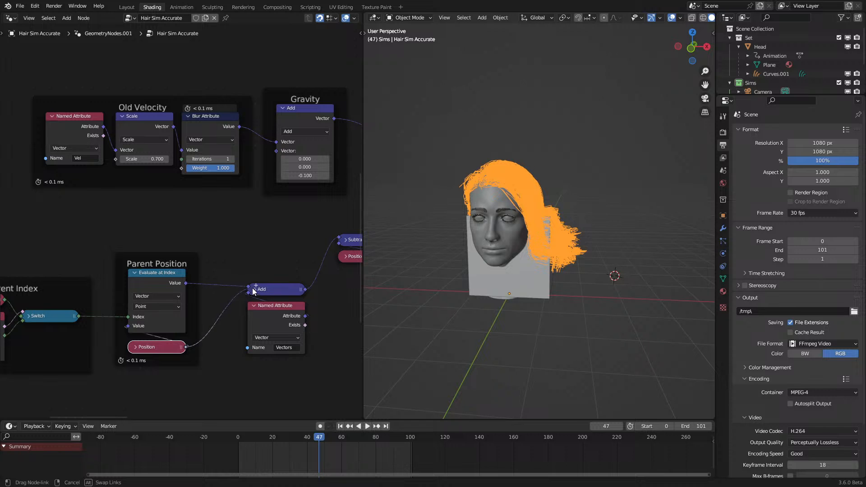
left_click_drag(218, 307, 248, 286)
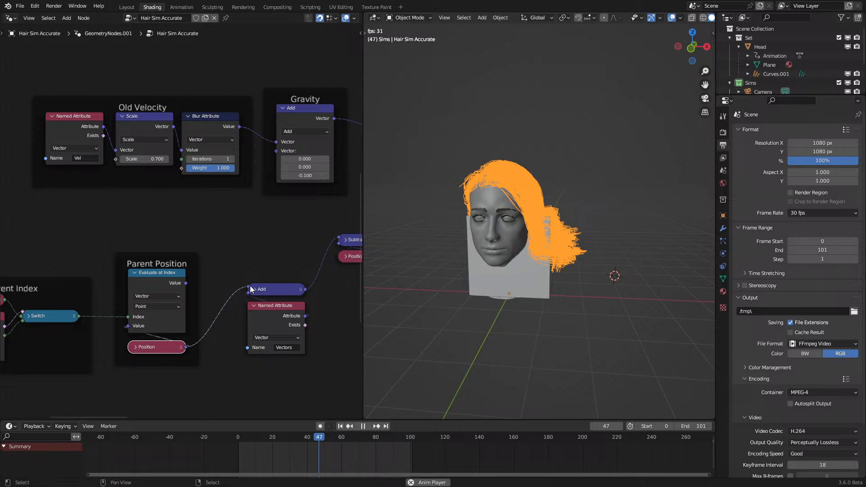
left_click(237, 440)
key("space")
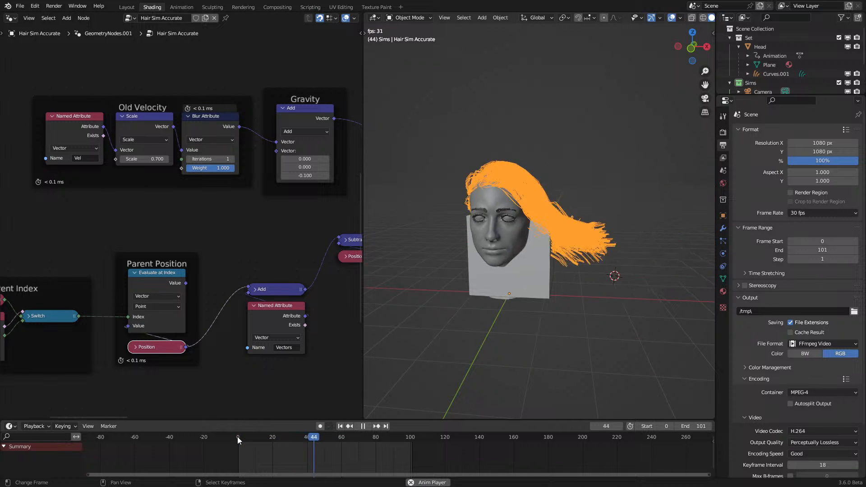
left_click(238, 440)
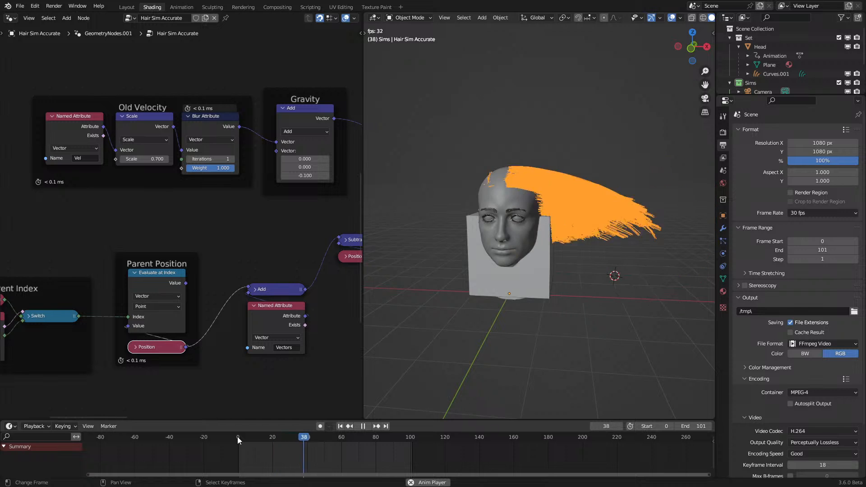
left_click(238, 437)
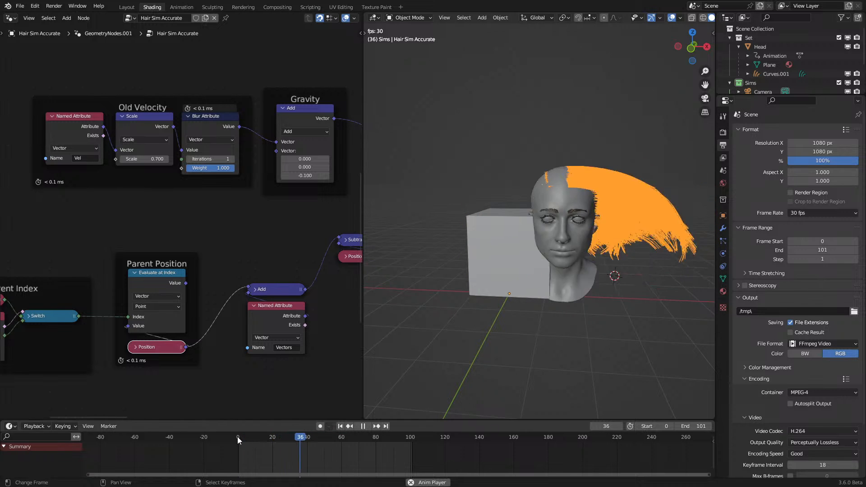
key("space")
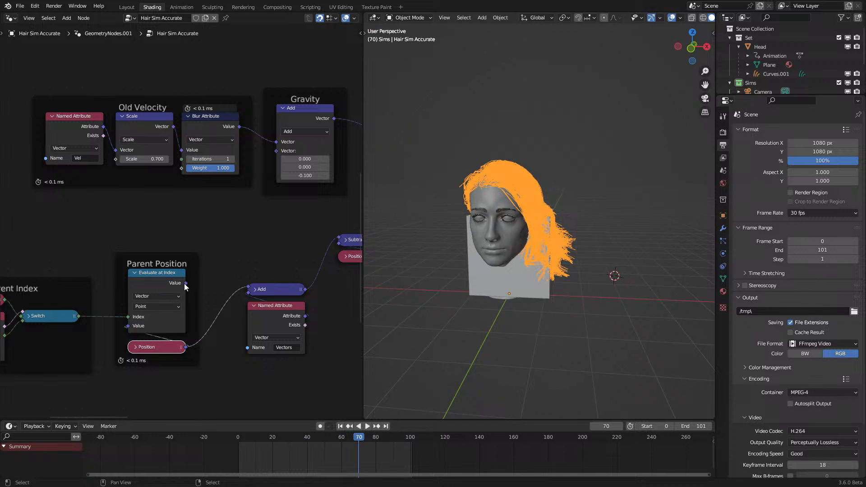
left_click_drag(185, 283, 248, 287)
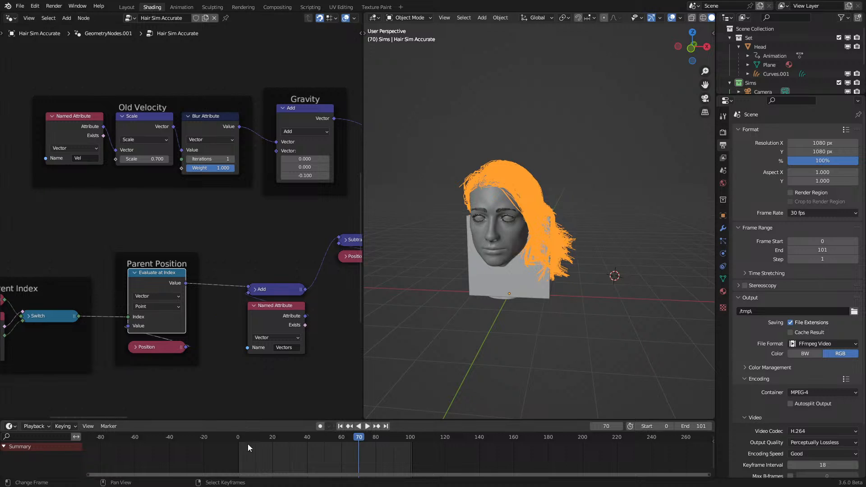
Step: Change the Add node after Parent Position to Subtract, link Position to its second input, and play the simulation
middle_click_drag(230, 282, 200, 260)
scroll(238, 293, "up", 1)
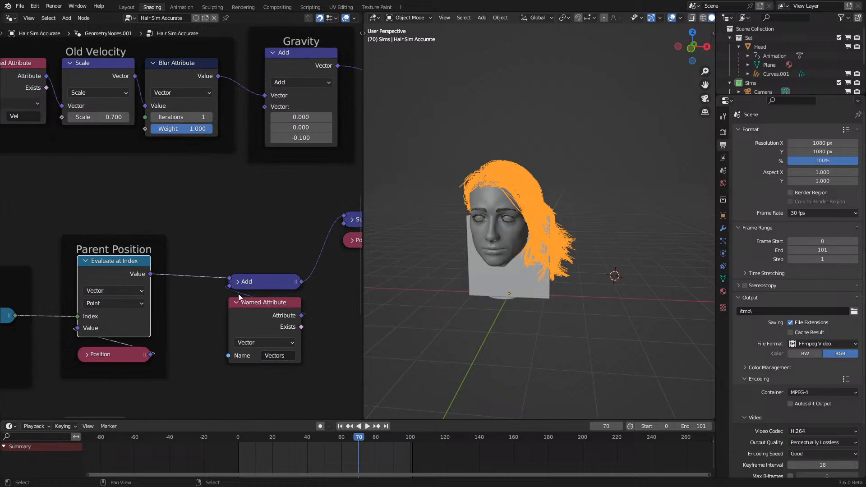
left_click(237, 282)
left_click(248, 311)
left_click(251, 282)
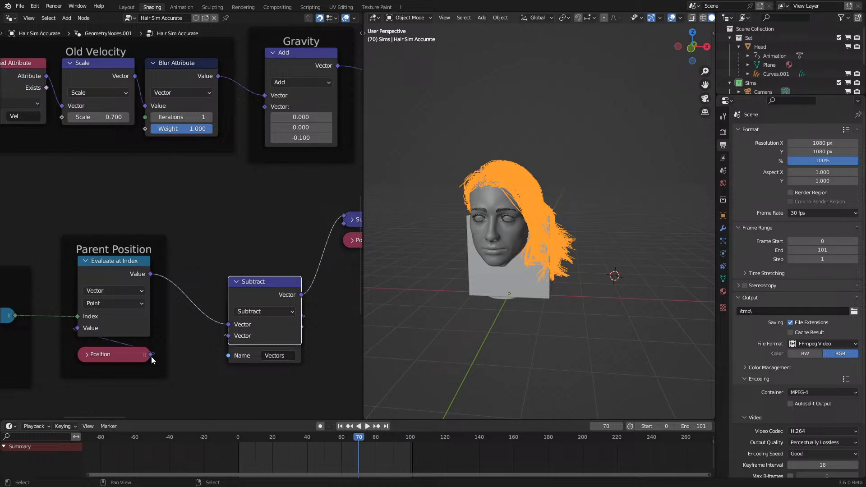
left_click_drag(151, 355, 232, 339)
left_click(235, 282)
key("space")
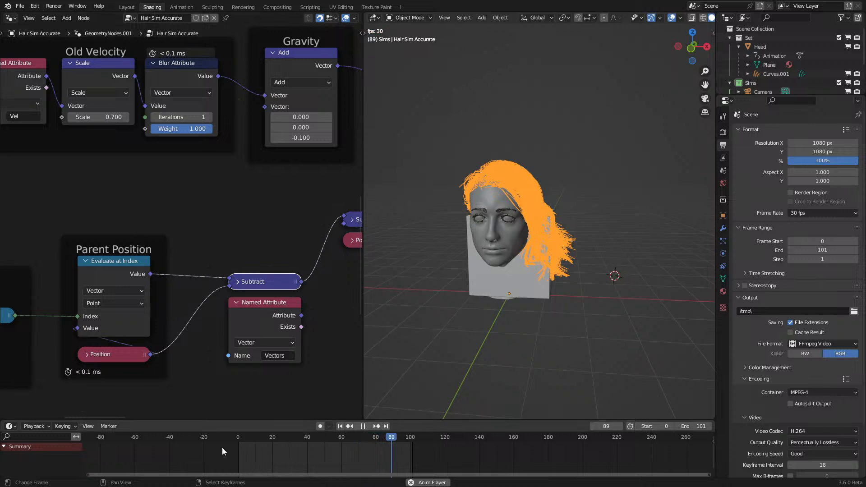
key("space")
Step: Feed the Evaluate at Index value and the "Vectors" Named Attribute into the Subtract node, and change its operation to Add
scroll(248, 302, "up", 1)
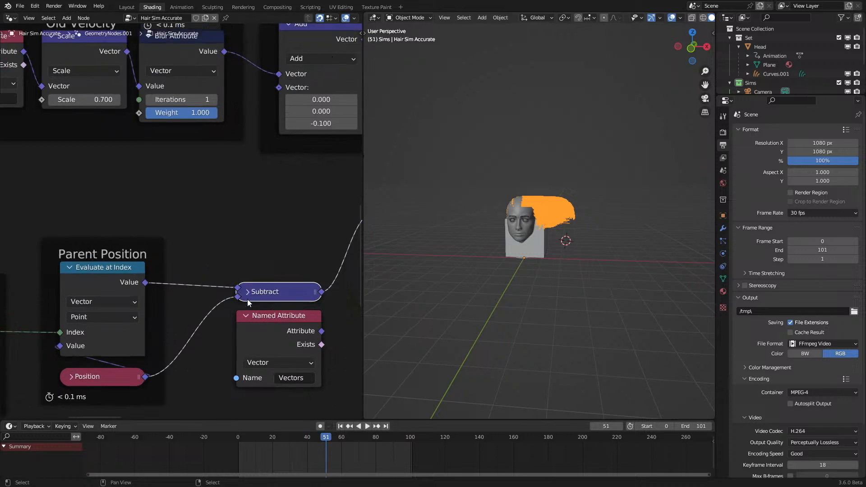
scroll(247, 302, "up", 1)
left_click_drag(242, 302, 241, 294)
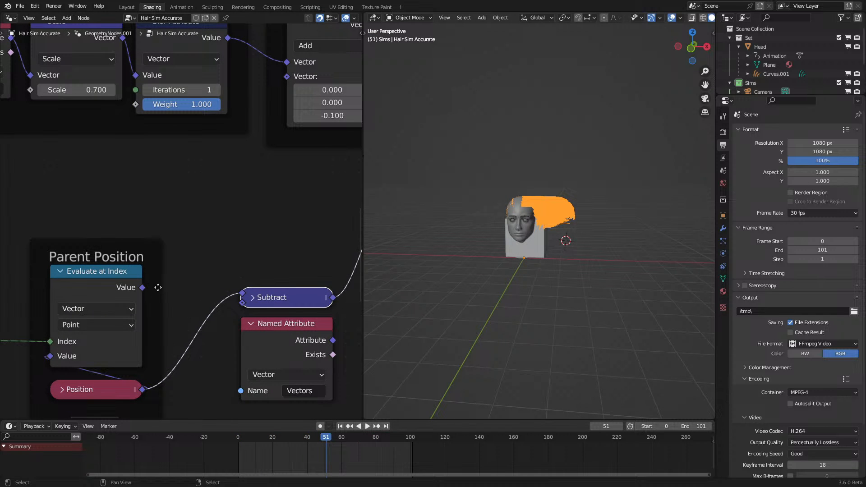
left_click_drag(143, 287, 161, 285)
left_click_drag(333, 341, 259, 306)
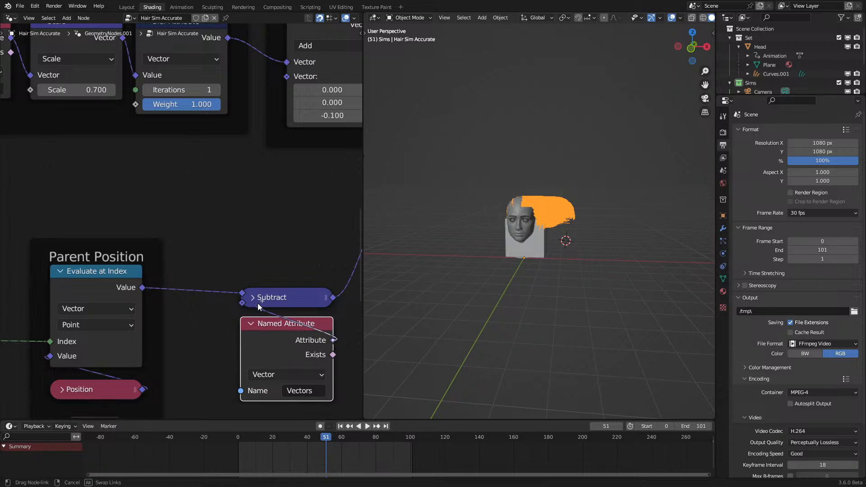
left_click(252, 297)
left_click(280, 336)
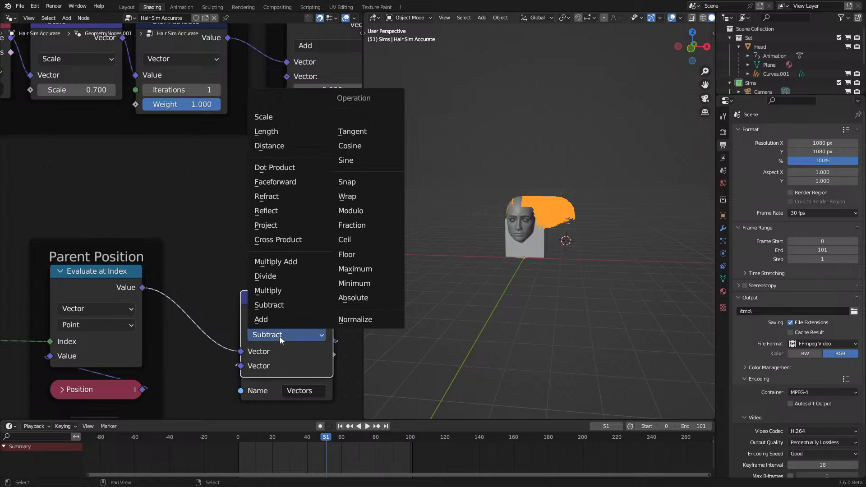
left_click(264, 323)
left_click(252, 298)
Step: Replay the simulation several times and examine the hair's motion past the cube from different angles
key("space")
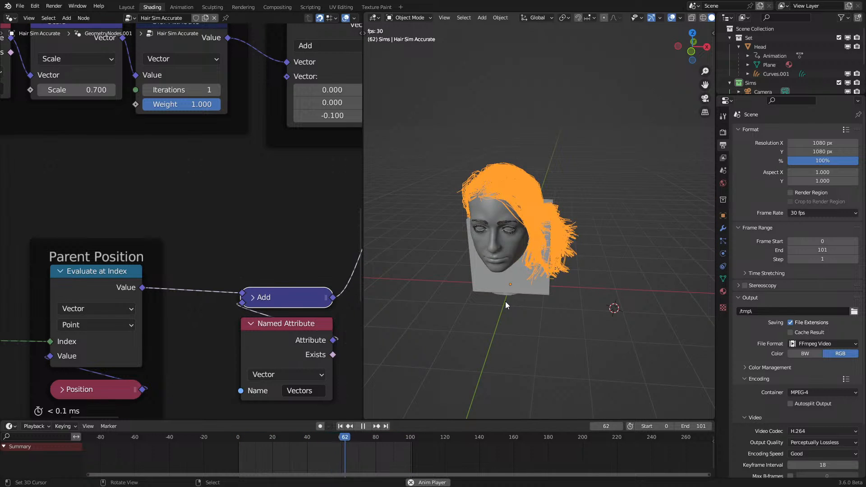
middle_click_drag(504, 301, 612, 301)
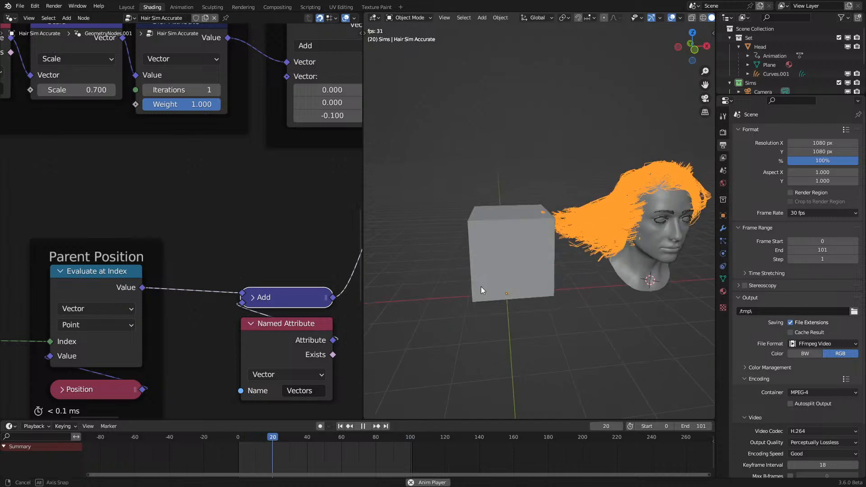
middle_click_drag(480, 286, 488, 269)
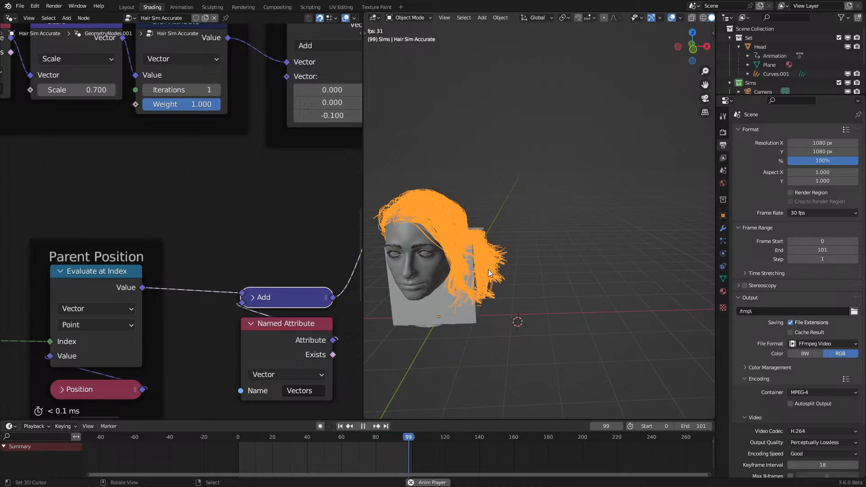
scroll(274, 250, "down", 6)
key("space")
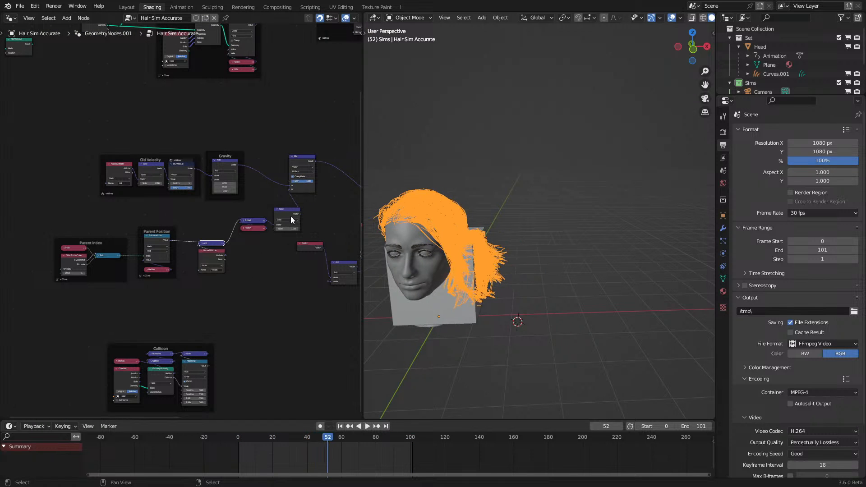
scroll(290, 216, "up", 3)
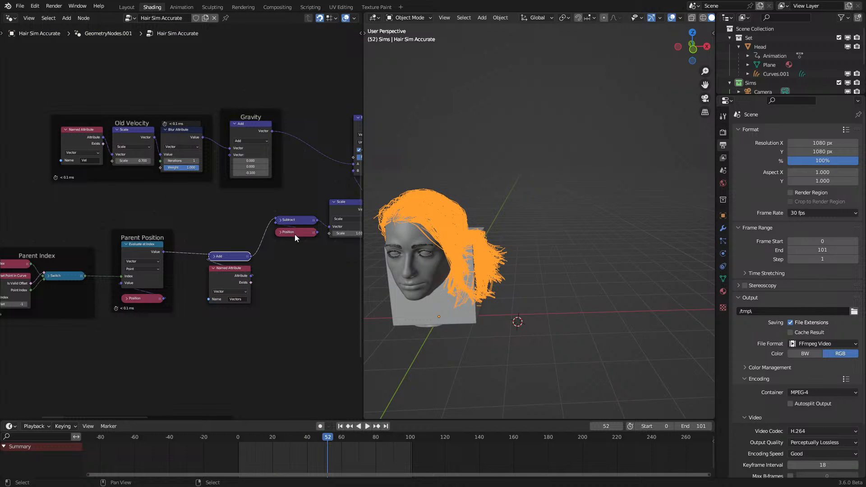
key("space")
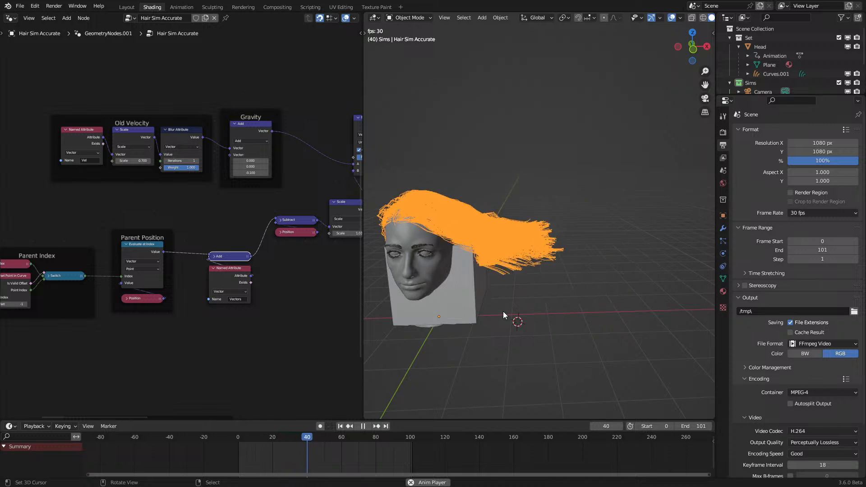
left_click(195, 464)
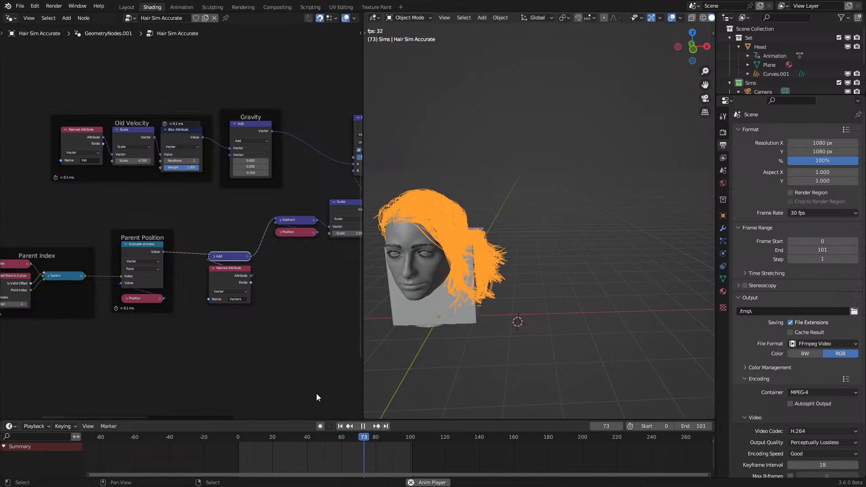
left_click(229, 458)
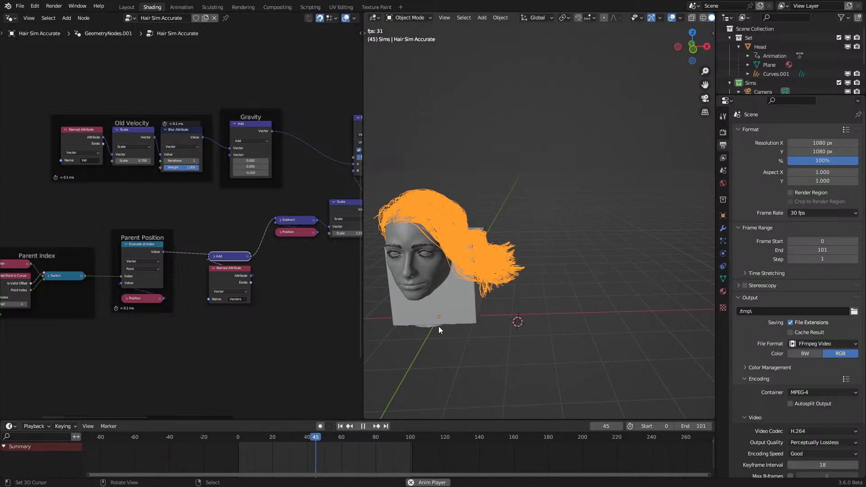
left_click(234, 455)
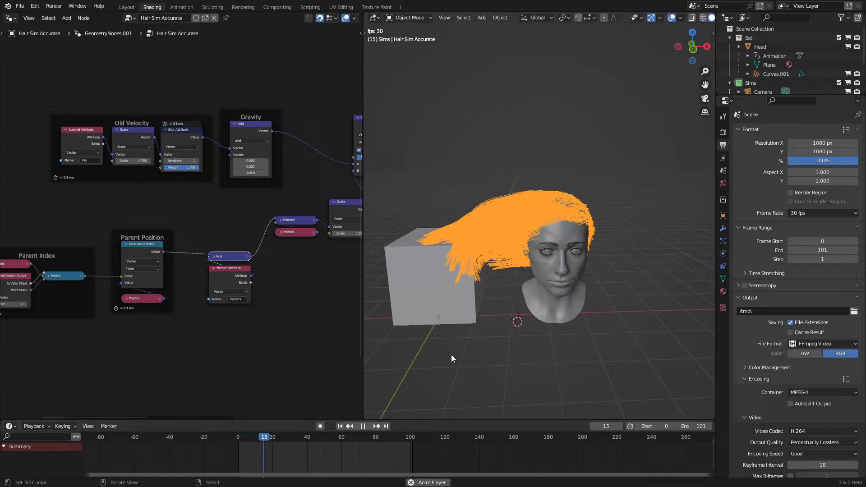
Step: Restart the simulation, advance through its frames individually, and replay it to check how the hair follows the head
left_click(214, 465)
key("space")
middle_click_drag(544, 359, 565, 338)
key("Right")
key("Right")
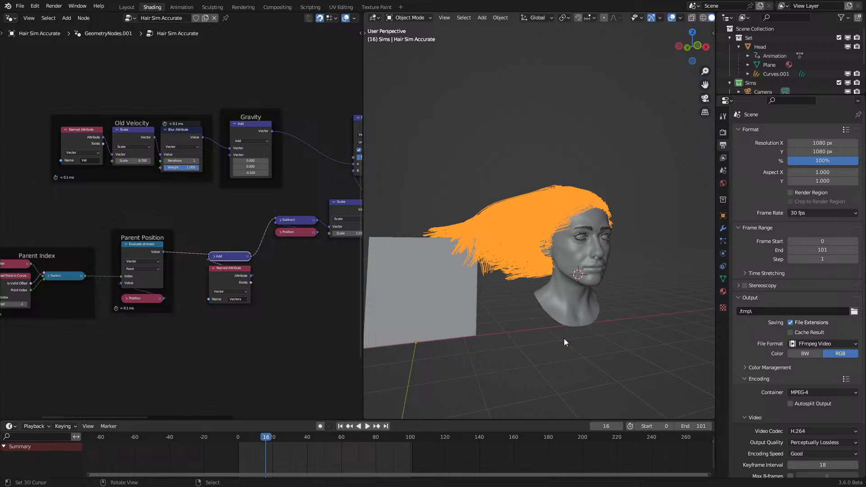
key("space")
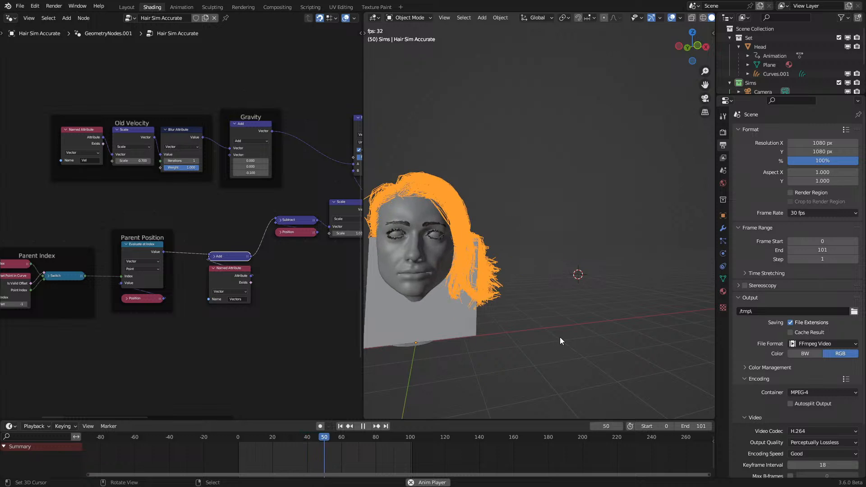
key("space")
scroll(217, 307, "down", 5)
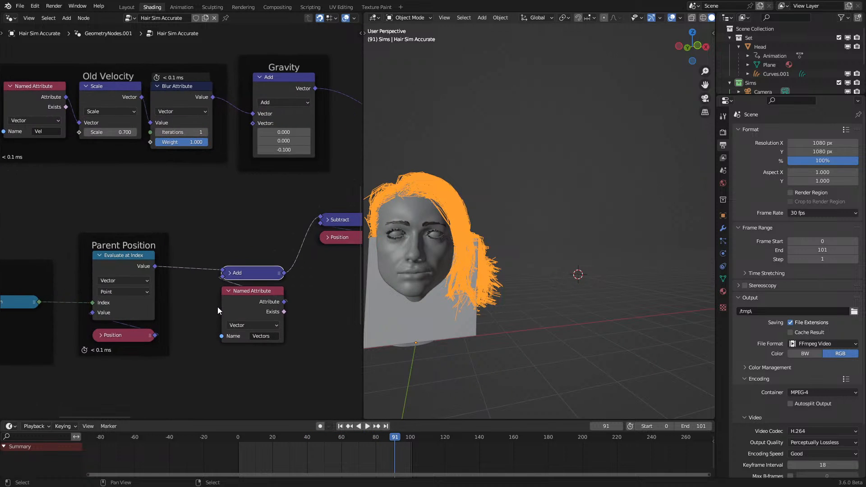
scroll(214, 261, "up", 1)
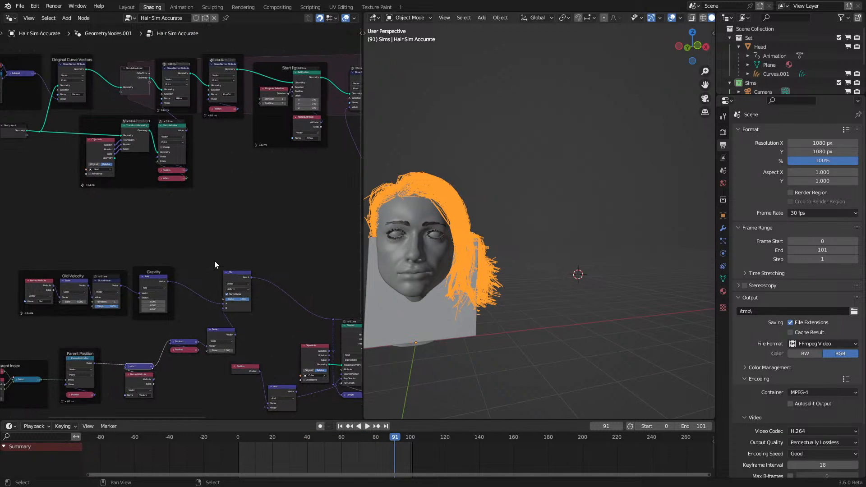
key("space")
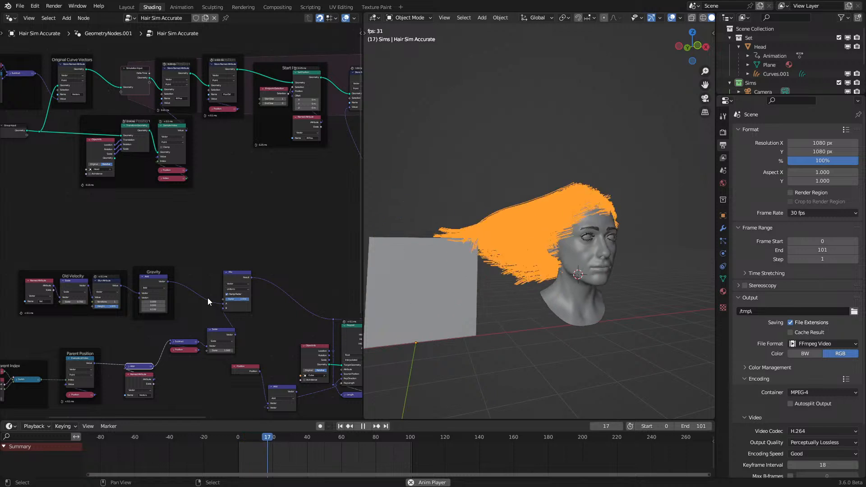
key("space")
Step: Inside the 1 Chain Constraint group, link the Mix Original Vector node's Result to Normalize in the Constant Length frame
middle_click_drag(335, 108, 193, 199)
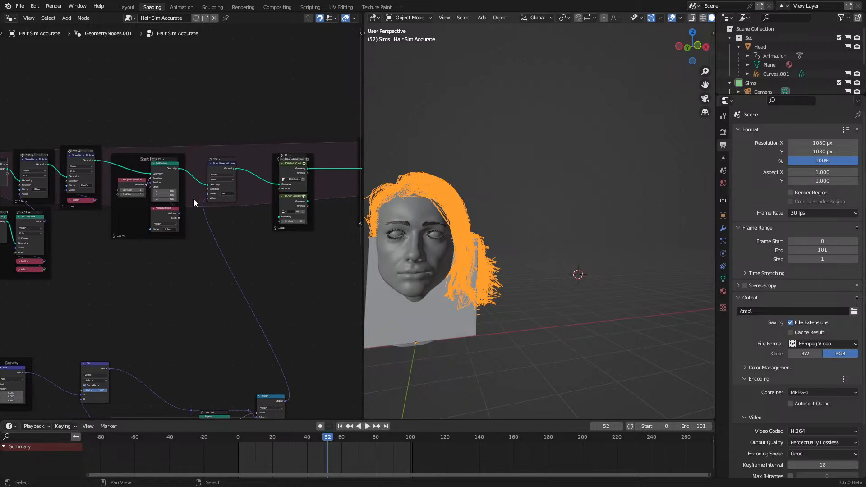
left_click(306, 175)
key("Tab")
key("Tab")
left_click(284, 204)
key("Tab")
scroll(267, 238, "up", 5)
middle_click_drag(301, 236, 137, 270)
left_click_drag(142, 271, 184, 223)
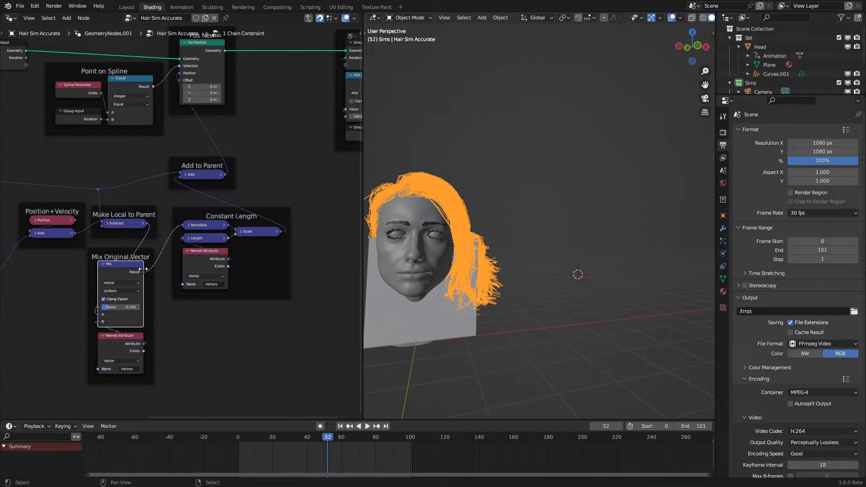
key("Tab")
Step: Play the simulation from the start to check the hair with the original vector mix connected
left_click(218, 452)
key("space")
scroll(496, 284, "down", 1)
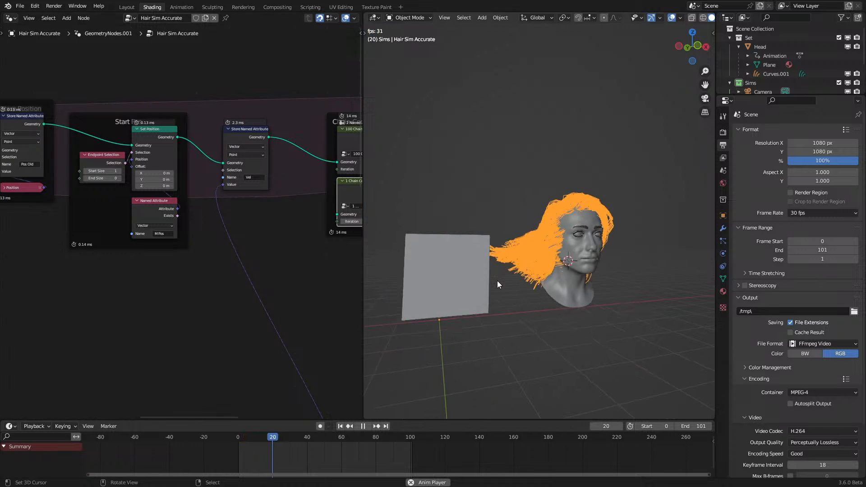
scroll(497, 283, "down", 1)
key("space")
Step: Link the Gravity Add node's output directly to the raycast collision's reroute, bypassing Mix, and test the simulation from the start
scroll(105, 315, "down", 2)
middle_click_drag(104, 315, 257, 113)
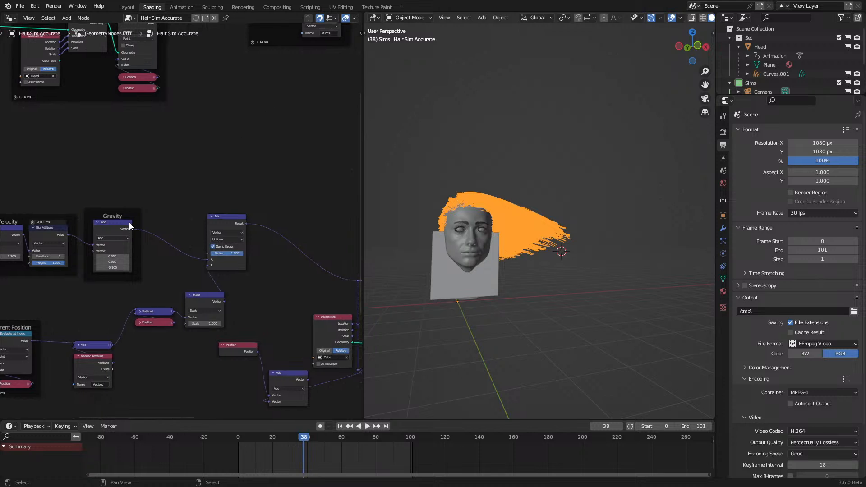
left_click_drag(314, 261, 331, 282)
left_click(222, 451)
key("space")
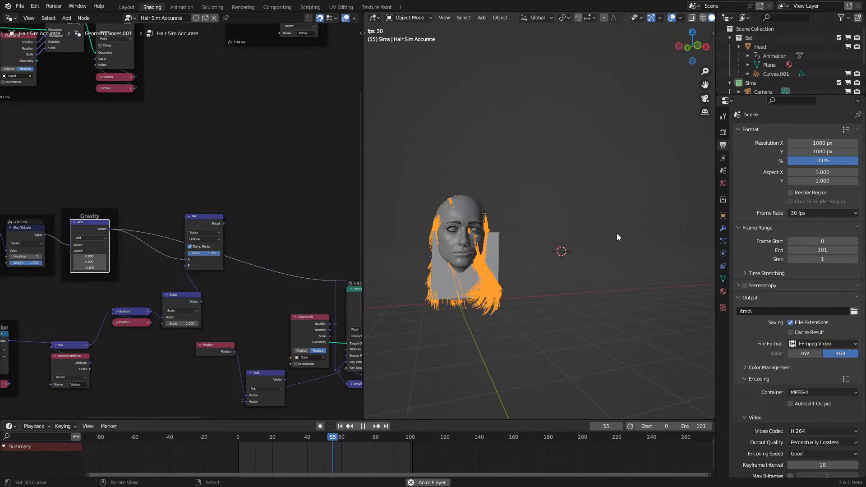
key("space")
Step: Delete the Mix and Scale nodes along with the Parent Index, Parent Position and connected vector nodes below Gravity
middle_click_drag(217, 173, 184, 185)
middle_click_drag(175, 260, 278, 208)
left_click_drag(228, 189, 247, 278)
key("x")
middle_click_drag(182, 302, 228, 250)
scroll(228, 250, "down", 4)
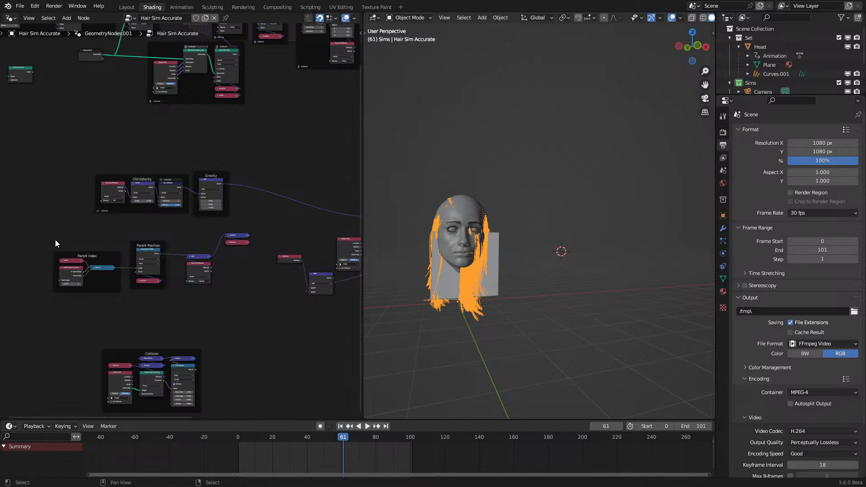
left_click_drag(55, 240, 242, 301)
key("x")
Step: Set the Gravity Add node's Z value to -0.010 and play the simulation to check the hair up close
scroll(234, 240, "up", 4)
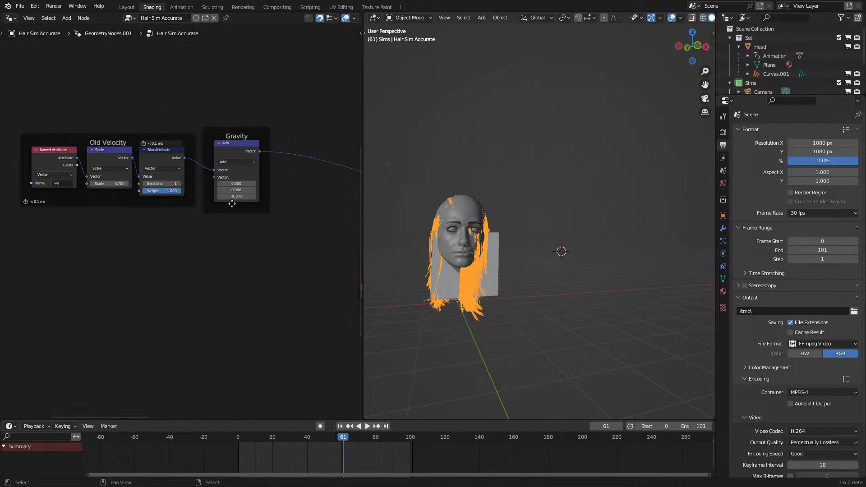
key("space")
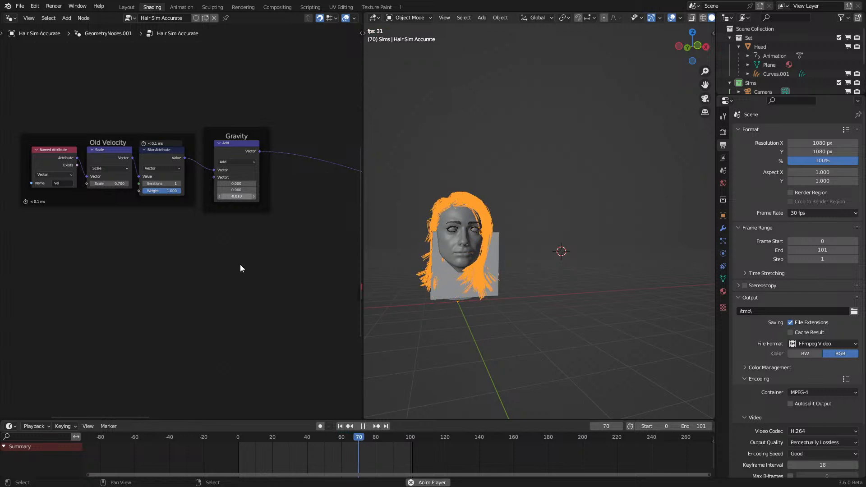
scroll(569, 286, "down", 1)
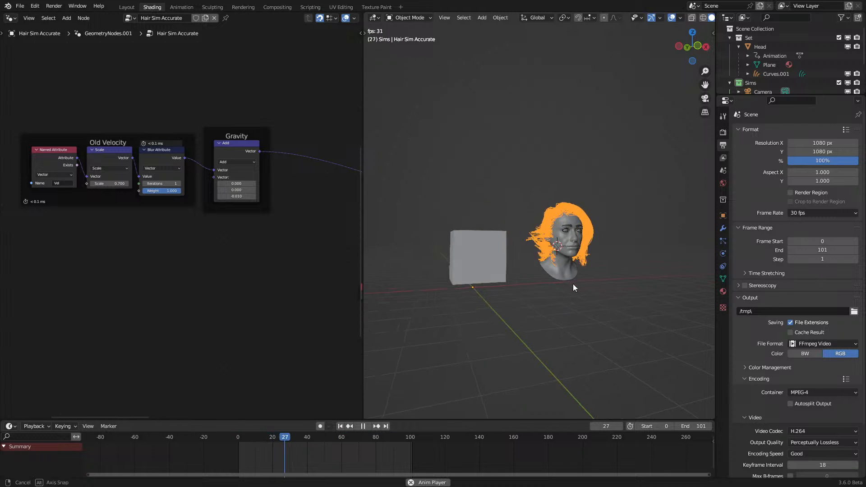
scroll(572, 279, "up", 3)
middle_click_drag(571, 275, 574, 292)
key("space")
Step: Move the Length node up against the Raycast node, and delete the unused Position and Add nodes beside Object Info
scroll(217, 234, "down", 7)
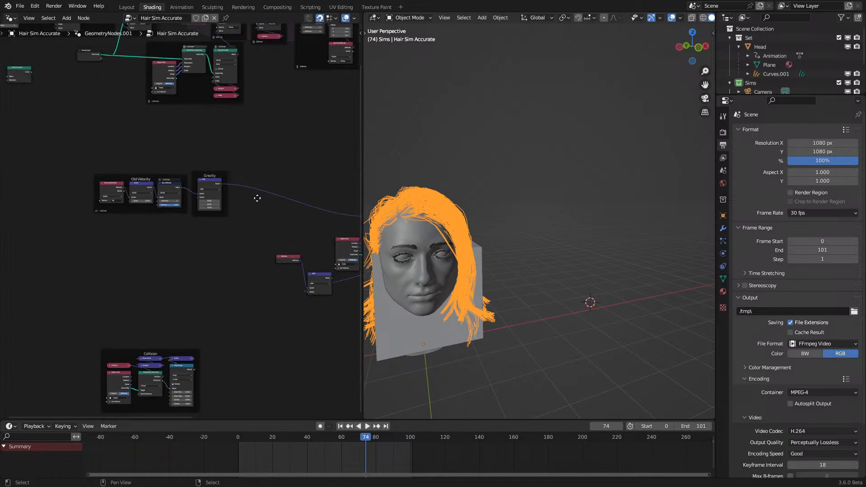
middle_click_drag(257, 197, 91, 229)
scroll(177, 288, "up", 8)
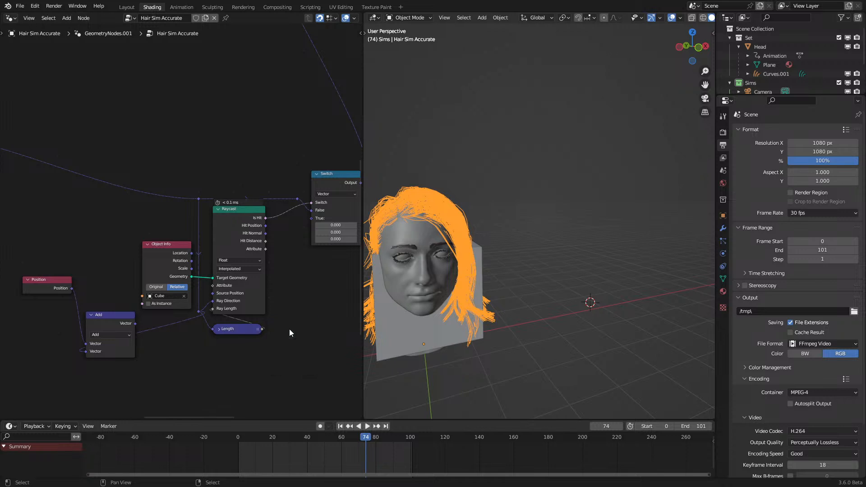
left_click_drag(232, 326, 232, 318)
left_click_drag(46, 249, 106, 387)
key("x")
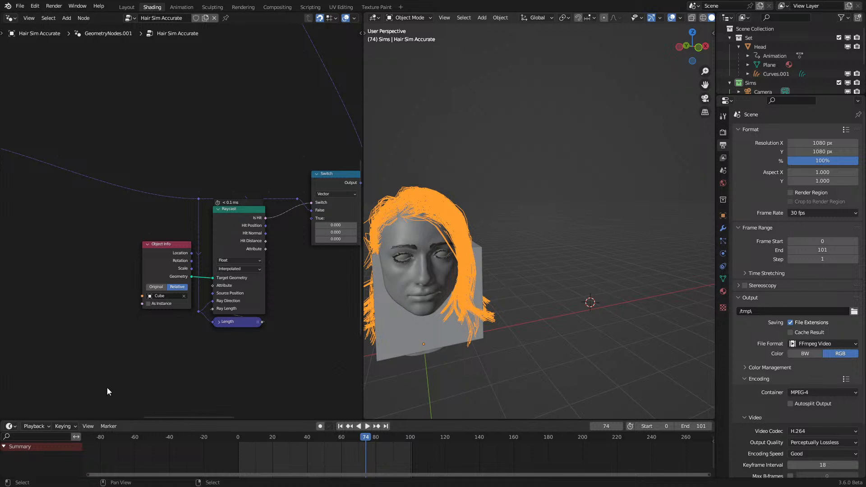
Step: Join the Object Info, Raycast, Length and Switch nodes into a frame and move it closer to the Gravity frame
scroll(180, 222, "down", 3)
left_click_drag(140, 184, 300, 331)
key("ctrl+j")
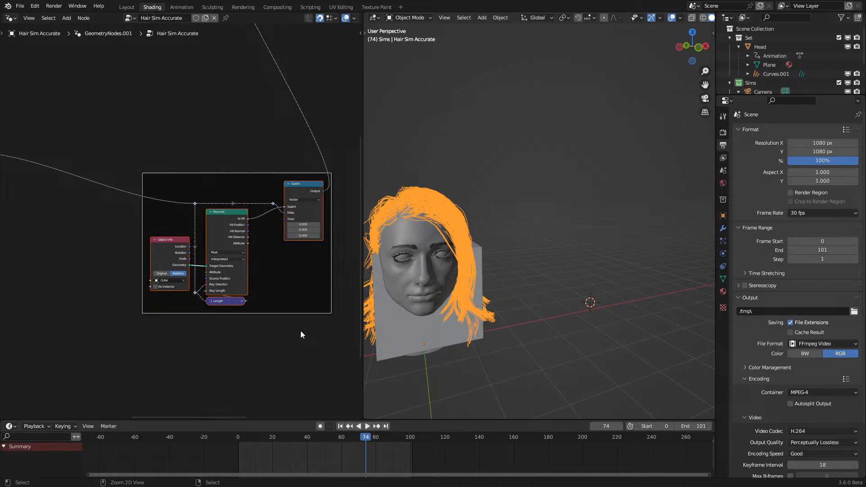
scroll(170, 202, "down", 3)
middle_click_drag(174, 207, 276, 321)
key("g")
left_click(225, 278)
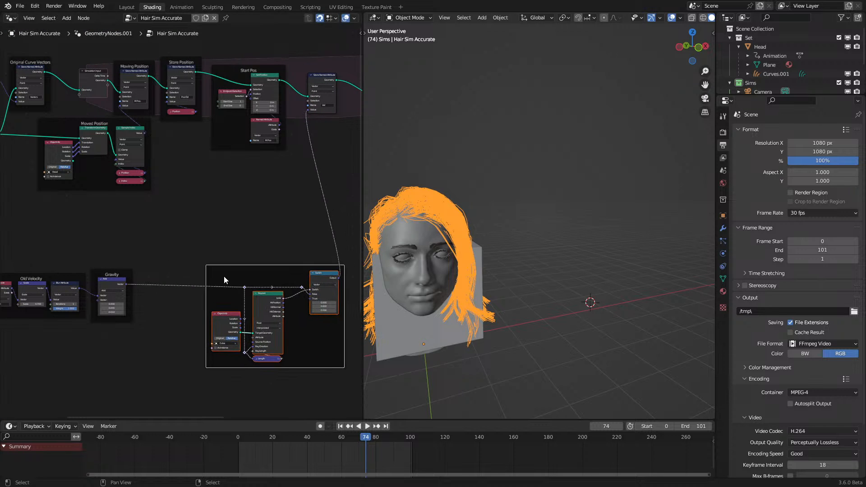
Step: Link Gravity's output directly to the "Vel" Store Named Attribute's Value, and move the collision frame below Recalculated Velocity
scroll(167, 266, "down", 5)
middle_click_drag(239, 239, 155, 271)
scroll(103, 288, "up", 1)
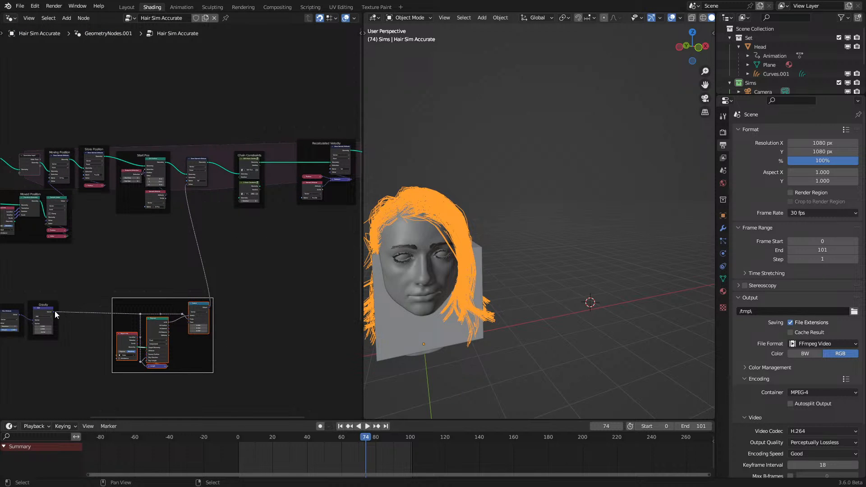
left_click_drag(55, 312, 184, 184)
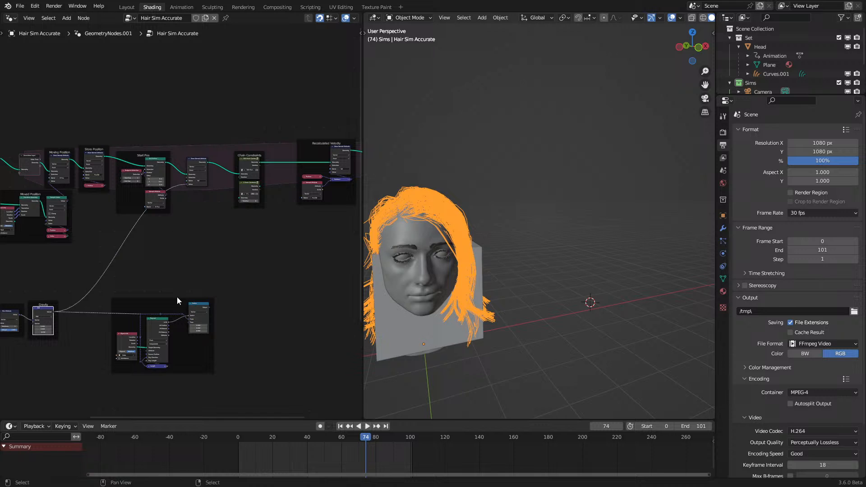
left_click_drag(176, 296, 339, 208)
scroll(340, 208, "up", 2)
middle_click_drag(340, 207, 208, 215)
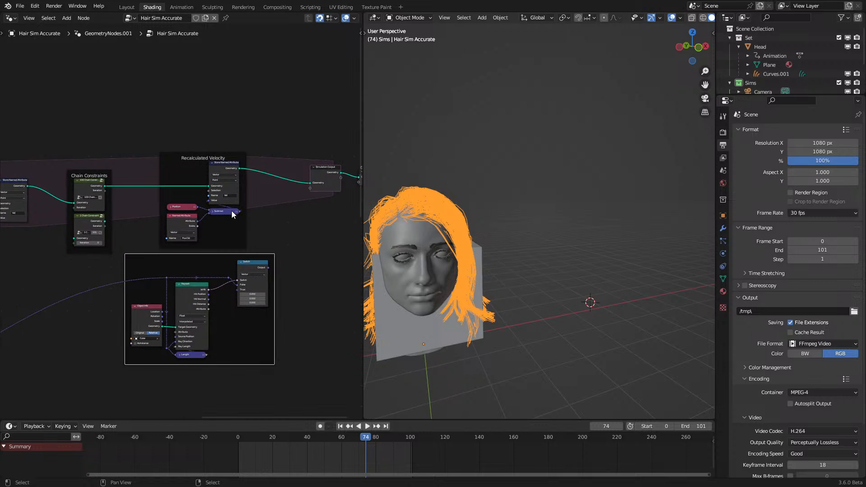
Step: Link Recalculated Velocity's Subtract output to the collision frame's reroute, and the Switch output to that frame's "Vel" Store Named Attribute Value
left_click_drag(236, 210, 165, 277)
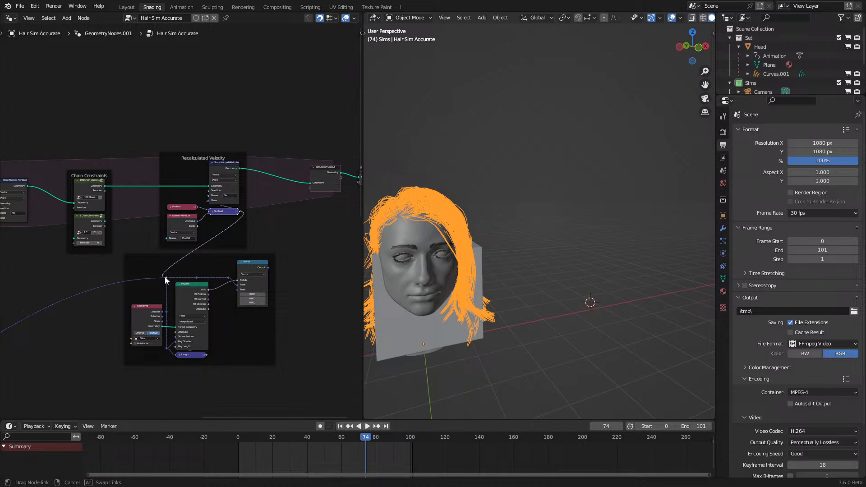
scroll(183, 222, "up", 1)
scroll(325, 281, "up", 1)
left_click_drag(311, 288, 222, 190)
Step: Play the simulation and examine from the front how the hair collides with the cube
key("space")
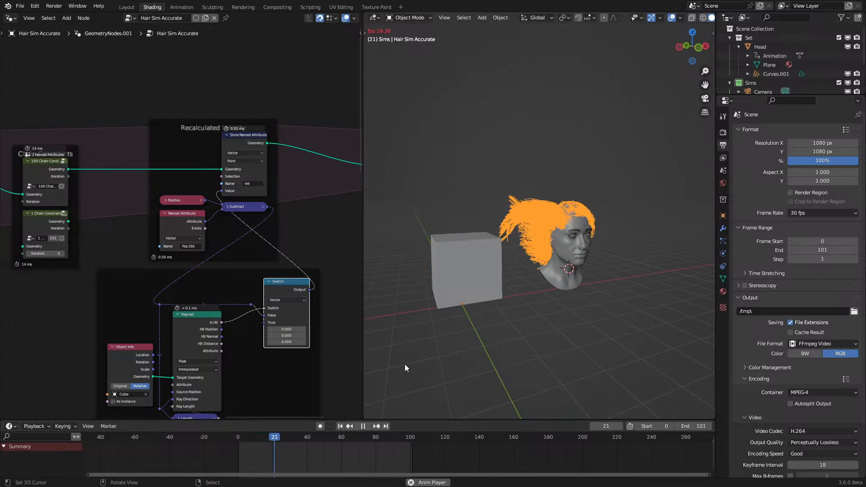
middle_click_drag(456, 333, 434, 337)
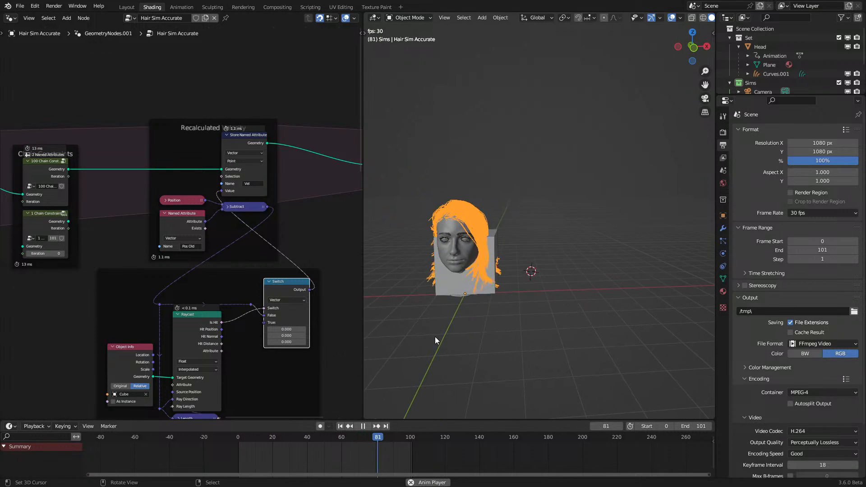
middle_click_drag(243, 351, 250, 281)
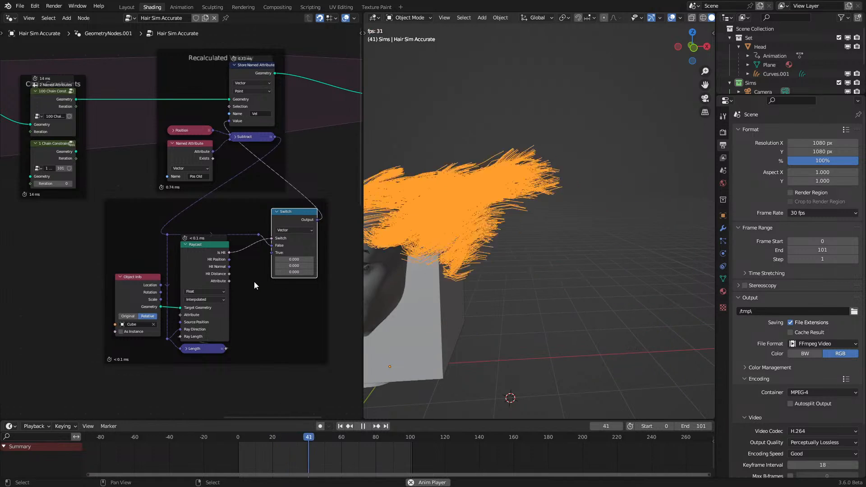
key("space")
scroll(205, 323, "up", 1)
middle_click_drag(204, 324, 208, 327)
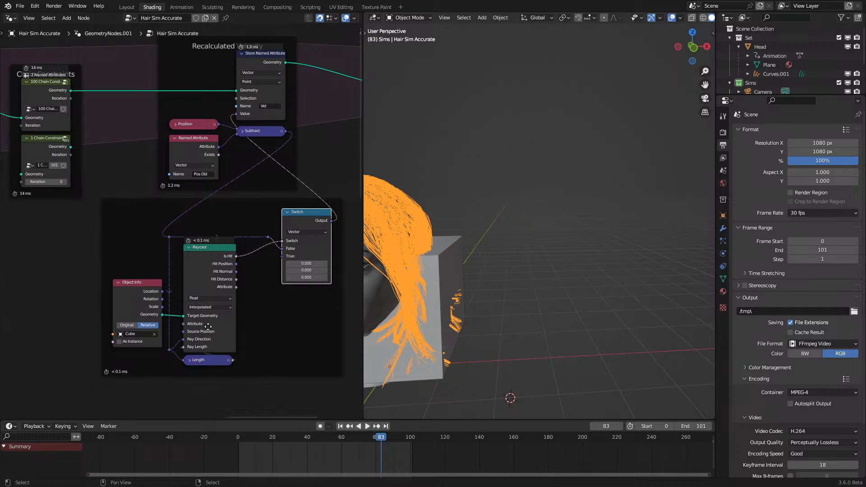
key("space")
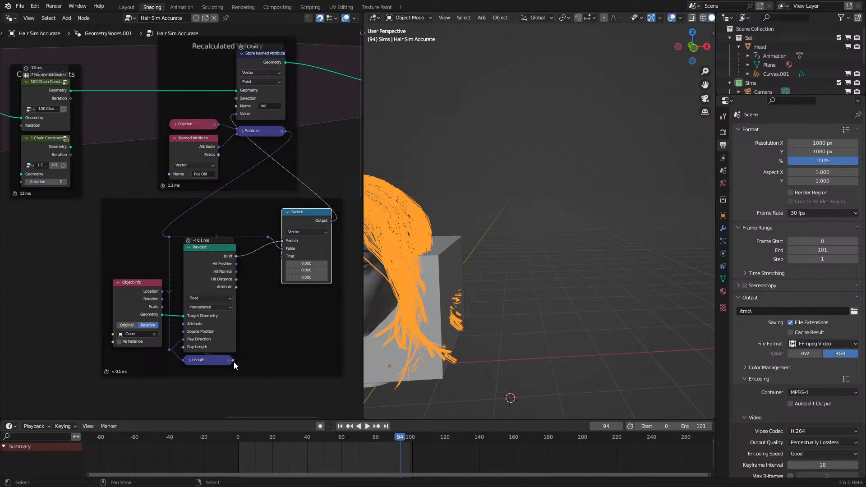
Step: Add a Multiply node after the Length node and link its Value output to the Raycast node's Ray Length
left_click_drag(233, 360, 251, 364)
type("mul")
key("Return")
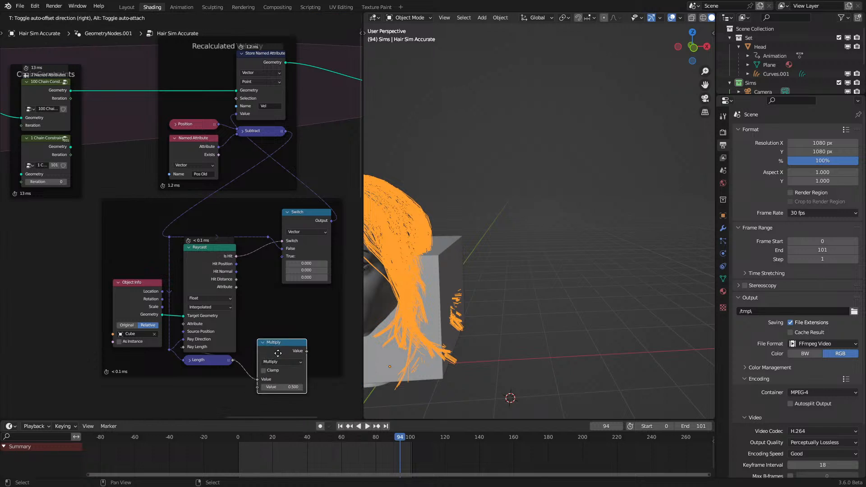
left_click(312, 352)
left_click_drag(183, 350, 183, 347)
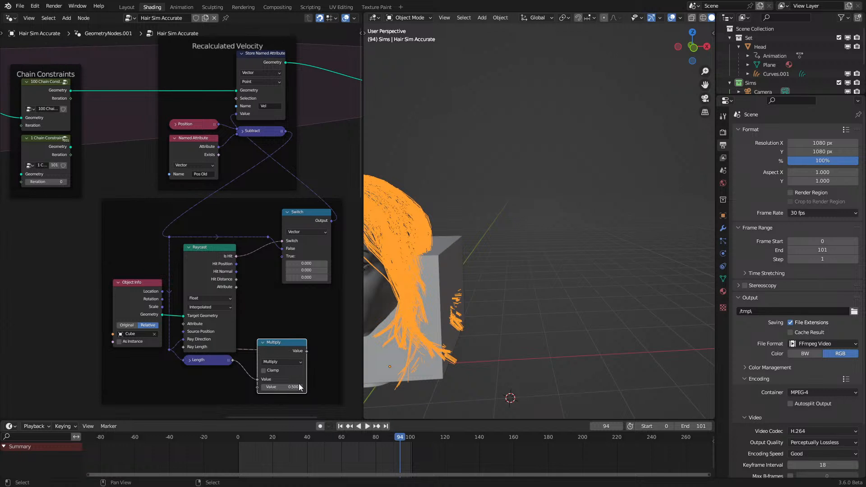
Step: Set the Multiply node's second value to 2 and play the simulation to check the collision
left_click(282, 387)
type("2")
key("Return")
key("space")
scroll(466, 327, "down", 4)
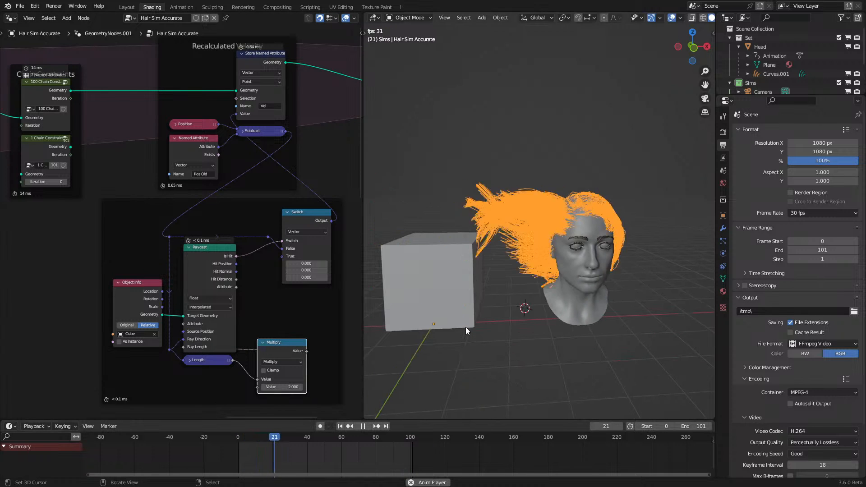
key("space")
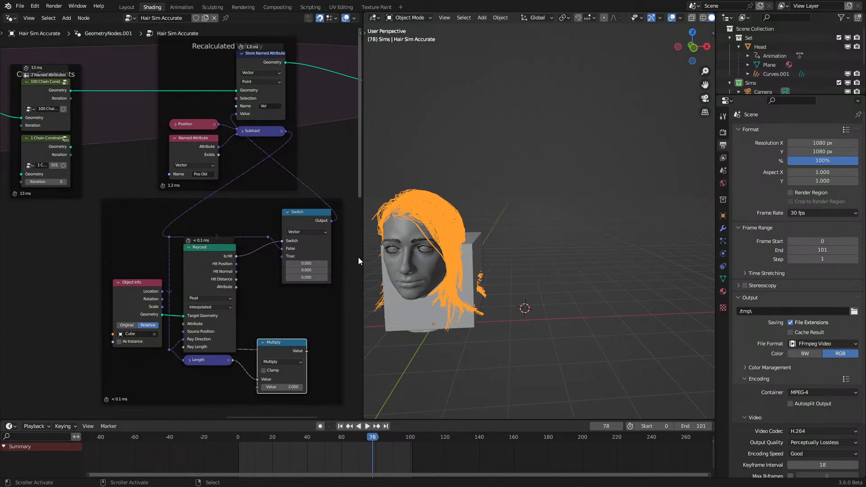
Step: Relink Length to Ray Length and Subtract directly to the recalculated "Vel" Value, and delete the Multiply node
left_click(228, 360)
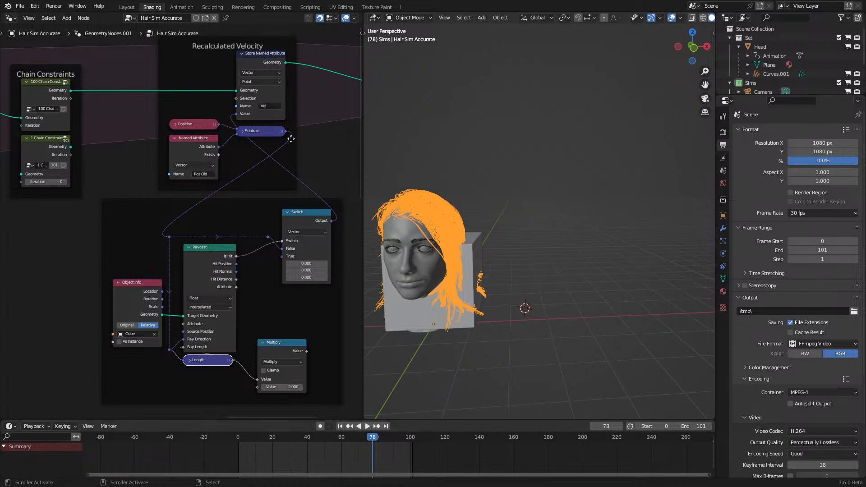
left_click_drag(286, 133, 249, 116)
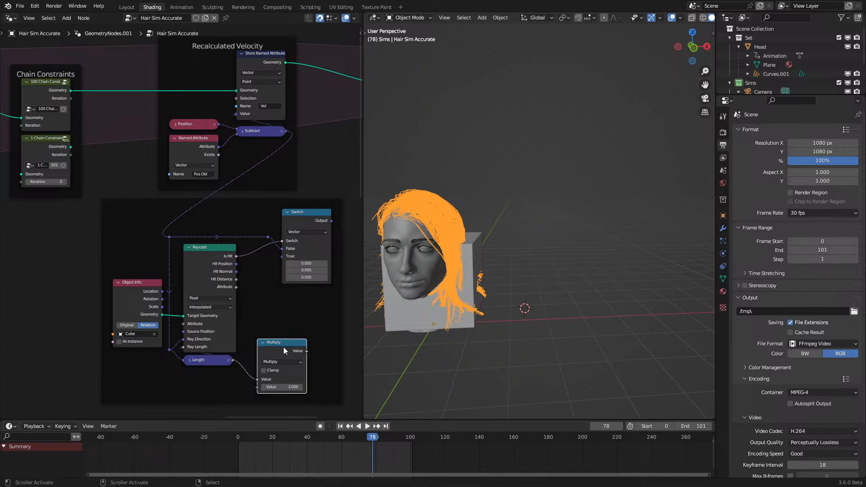
key("x")
Step: Move the collision frame beside Gravity and wire it between Gravity's output and the "Vel" Store Named Attribute's Value after Start Pos
scroll(261, 221, "down", 2)
left_click(255, 204)
scroll(241, 213, "down", 4)
middle_click_drag(239, 215, 325, 168)
key("g")
left_click(67, 311)
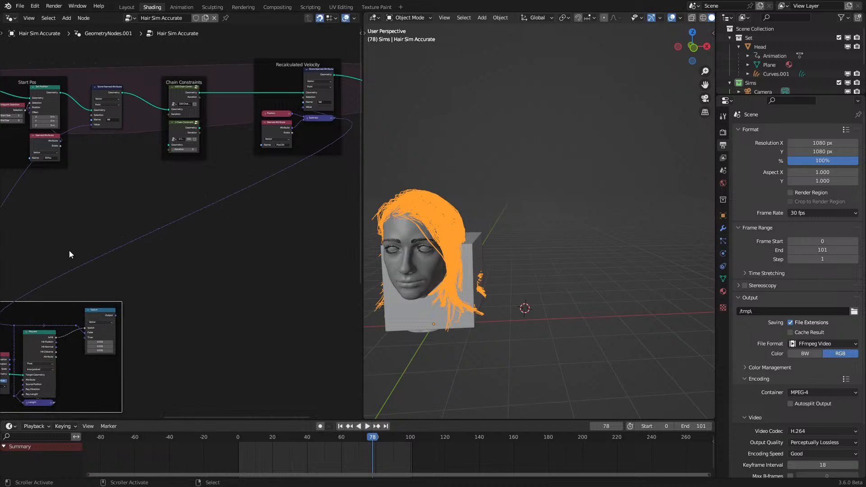
middle_click_drag(74, 288, 244, 226)
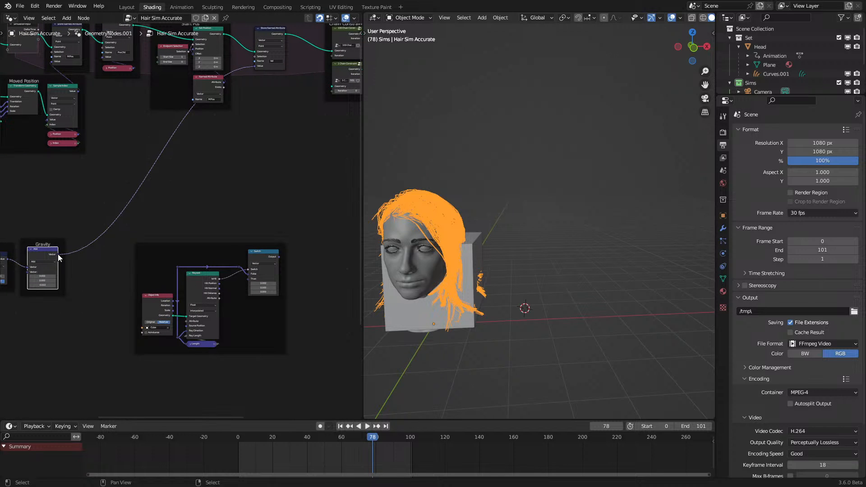
left_click_drag(58, 254, 278, 259)
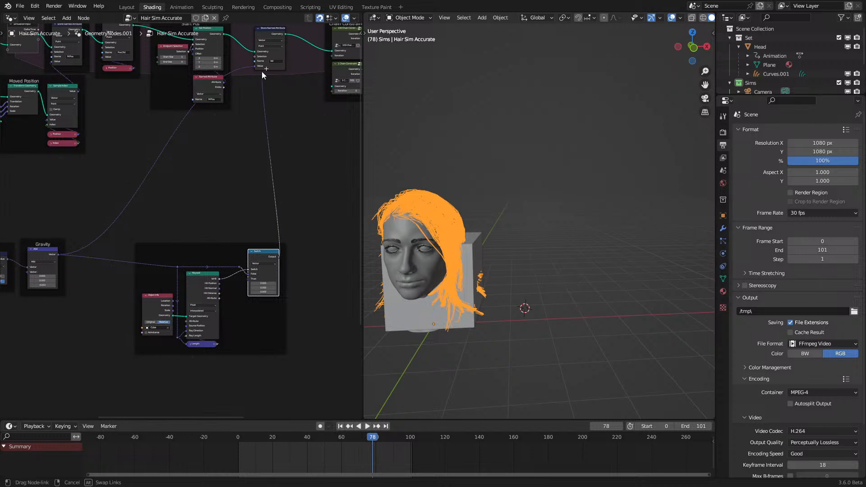
left_click_drag(253, 67, 255, 69)
Step: Play the simulation and examine the hair collision alongside the Raycast and Gravity nodes
key("space")
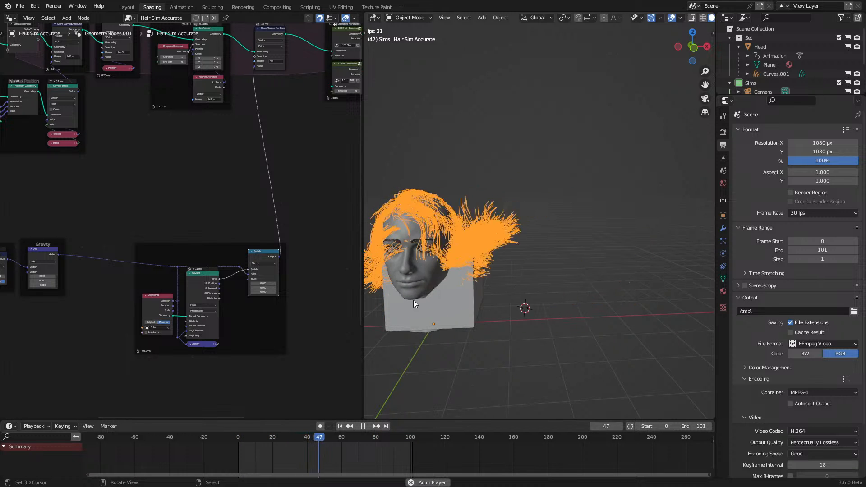
key("space")
scroll(187, 295, "up", 5)
middle_click_drag(188, 293, 202, 266)
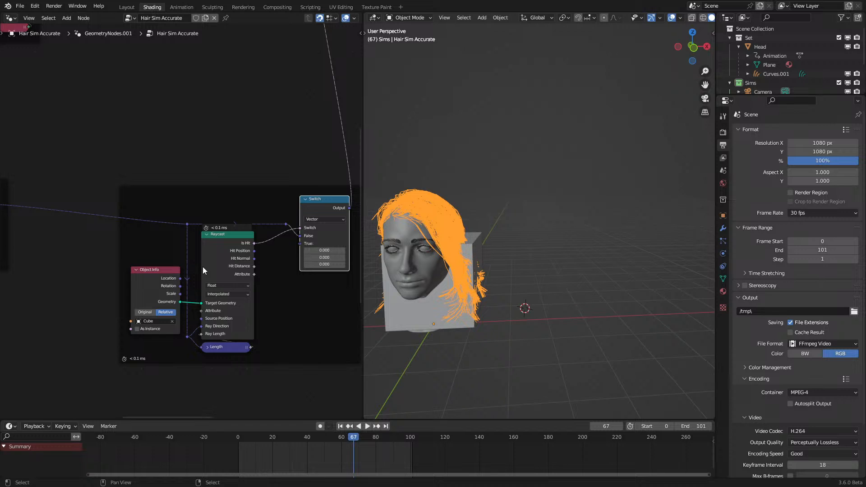
middle_click_drag(192, 279, 228, 293)
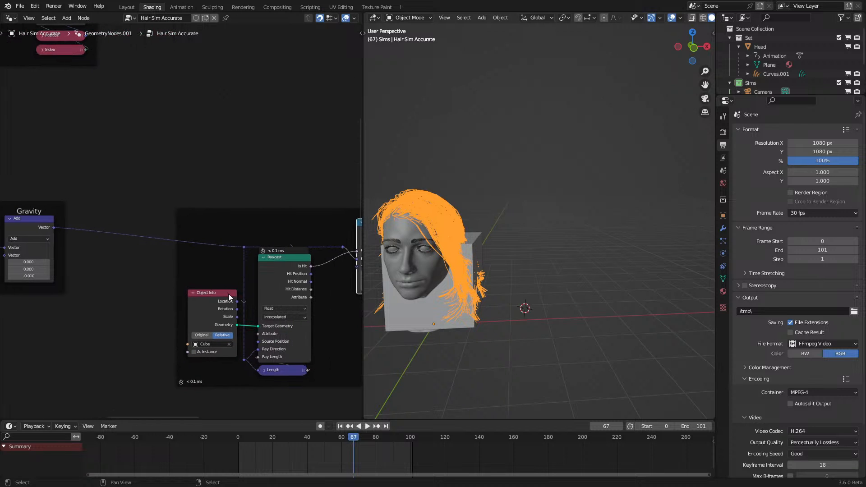
key("space")
key("space")
Step: Move the collision frame closer to the Gravity frame and try adjusting the Switch's True Z value during playback
scroll(229, 294, "down", 2)
left_click_drag(272, 211, 223, 203)
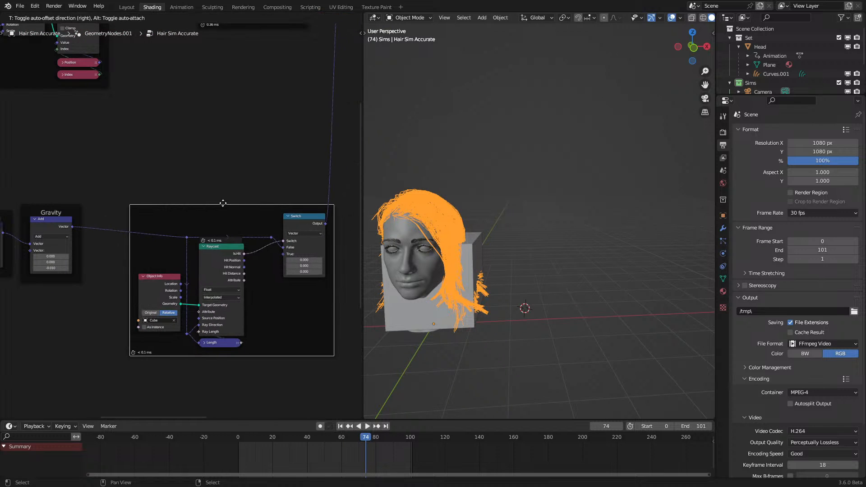
key("space")
scroll(299, 290, "up", 1)
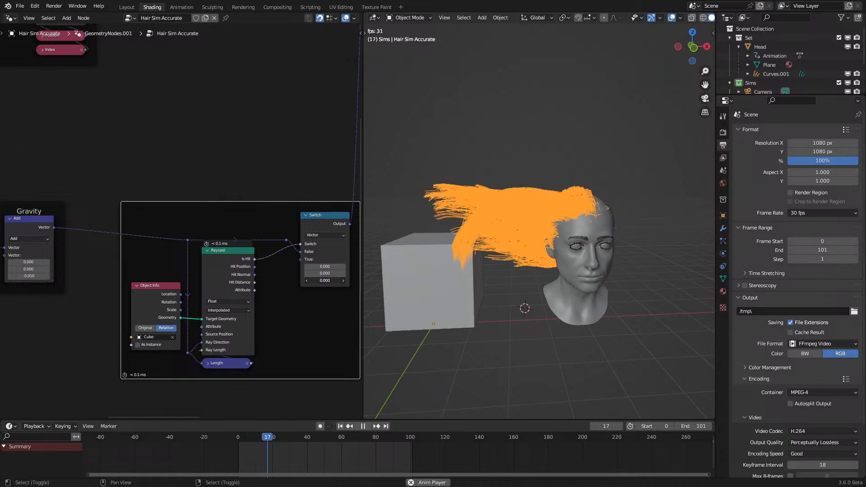
left_click_drag(319, 280, 328, 280, "shift")
key("space")
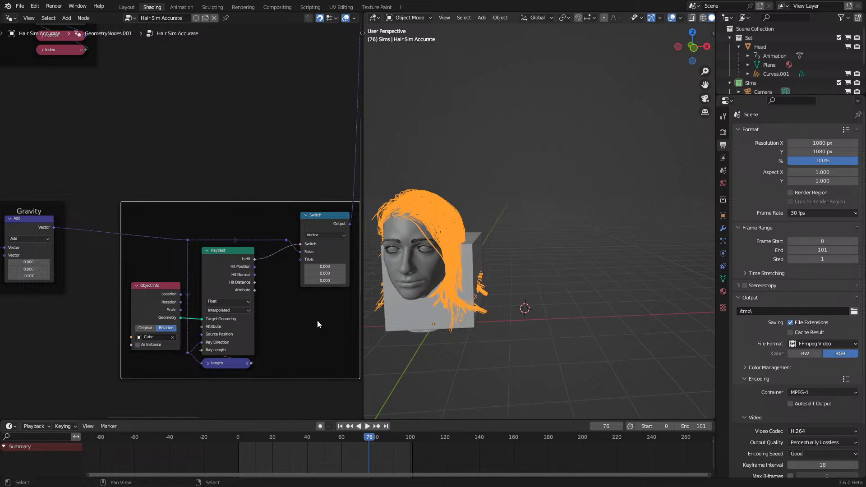
Step: Look inside the 1 Chain Constraint group, return to the main node tree, and replay the simulation
scroll(318, 323, "up", 2)
middle_click_drag(280, 350, 272, 277)
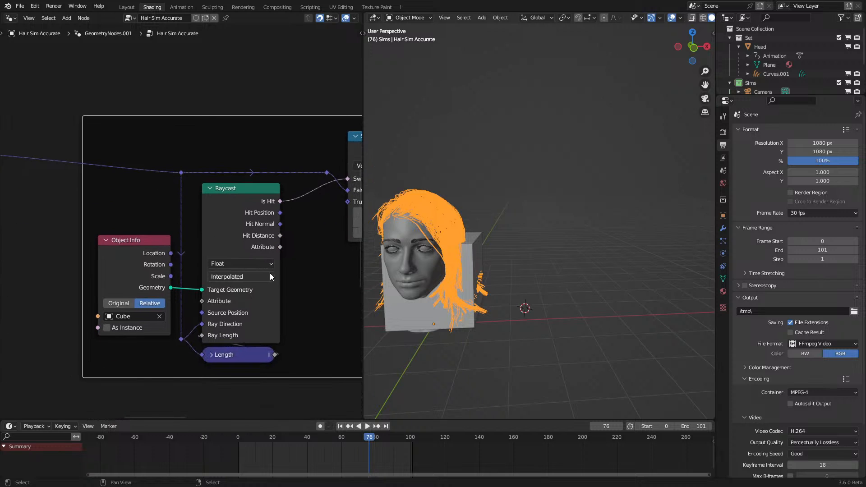
key("space")
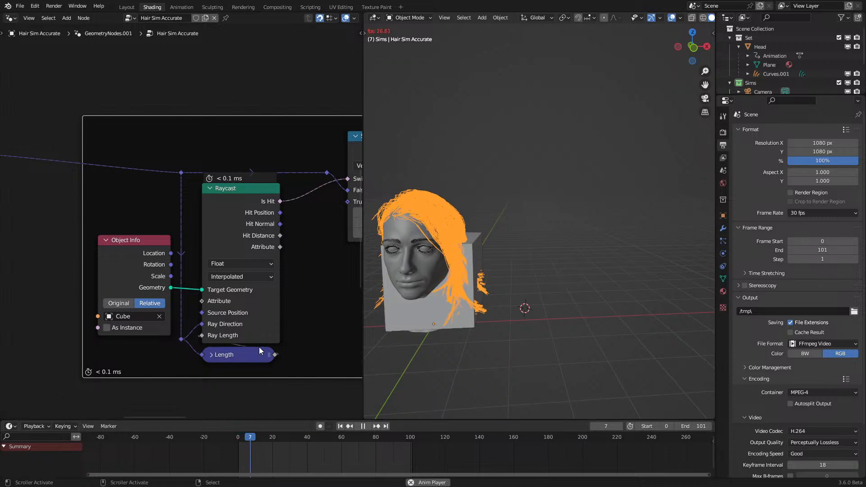
scroll(258, 348, "down", 3)
middle_click_drag(201, 323, 158, 349)
middle_click_drag(276, 163, 328, 144)
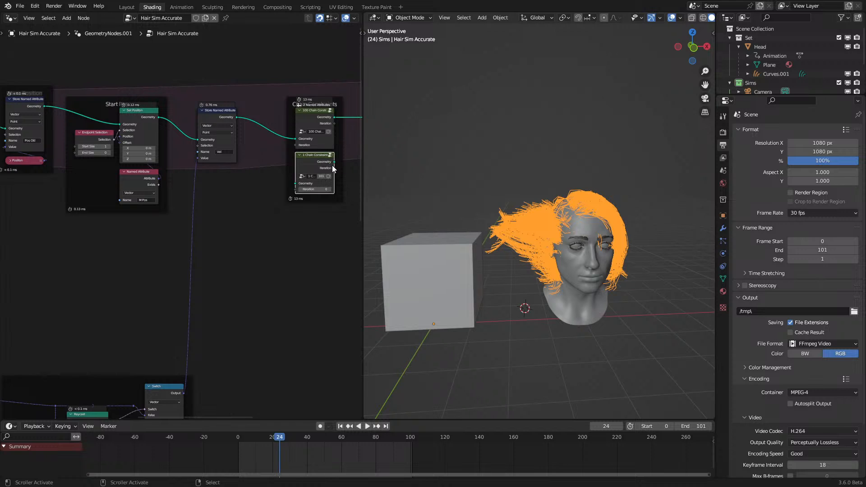
key("Tab")
key("Tab")
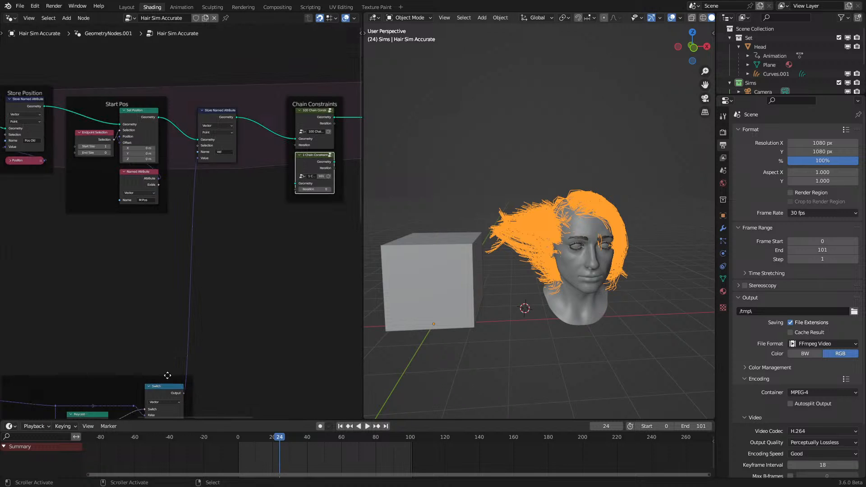
left_click(218, 466)
key("space")
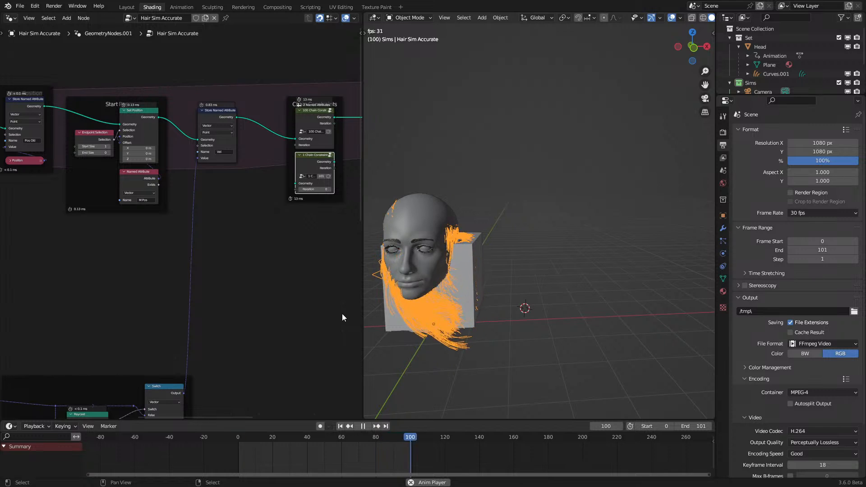
Step: Add a Scale node with a scale of 0.010 between the collision reroute and the Switch's True input, placed beneath the Switch
middle_click_drag(145, 360, 280, 207)
scroll(259, 288, "up", 2)
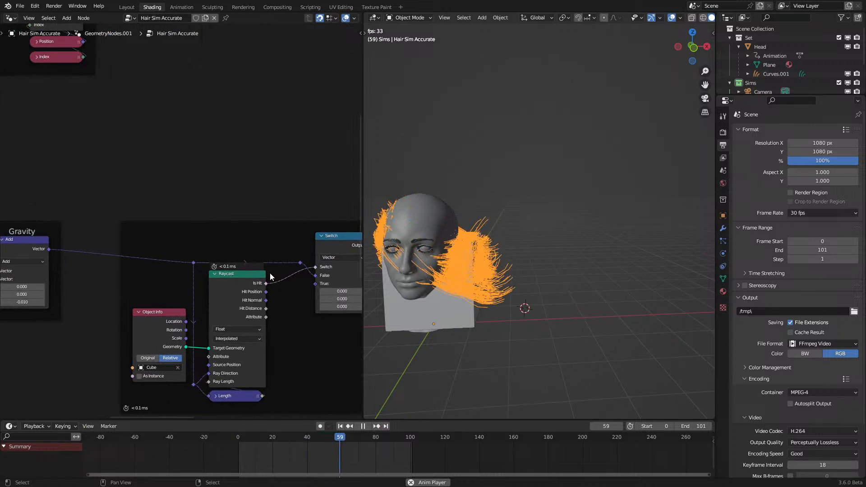
key("space")
middle_click_drag(280, 285, 235, 271)
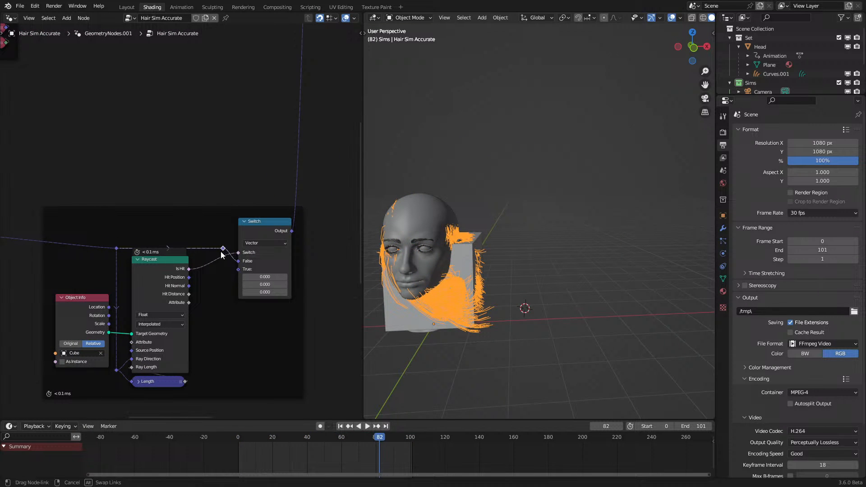
left_click_drag(220, 251, 227, 312)
left_click(249, 330)
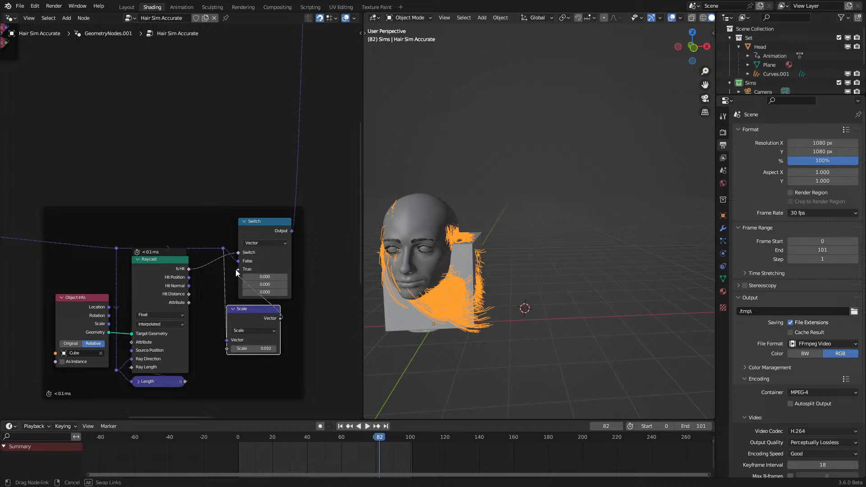
left_click_drag(236, 269, 238, 269)
left_click_drag(252, 309, 260, 285)
Step: Play the simulation in wireframe shading and examine the hair around the head and cube up close
key("space")
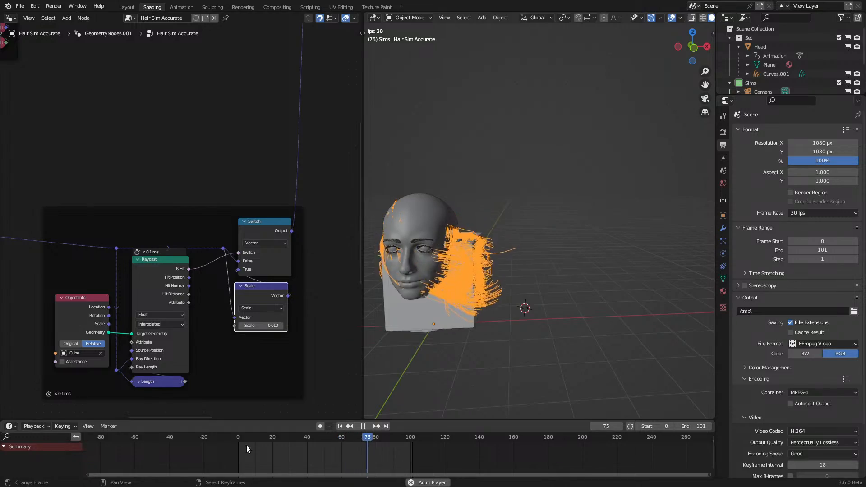
key("z")
left_click(390, 362)
mouse_move(458, 333)
middle_mouse_down()
mouse_move(476, 321)
mouse_move(572, 321)
mouse_move(536, 316)
middle_mouse_up()
scroll(536, 315, "up", 1)
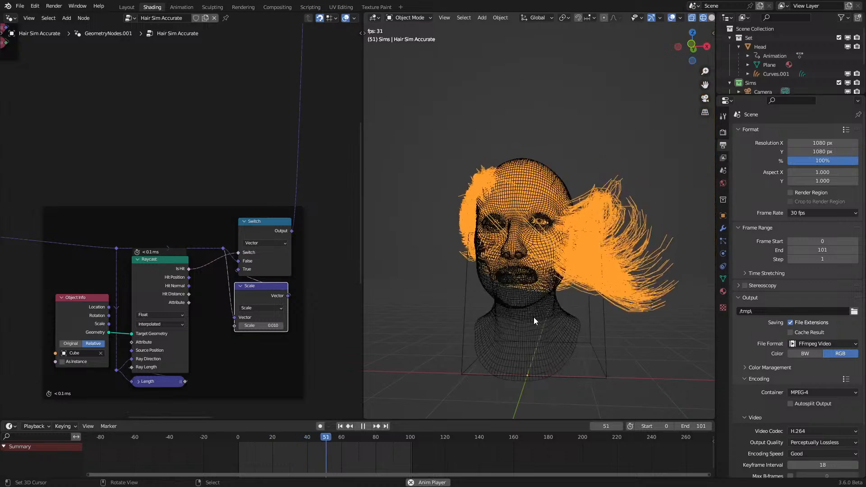
key("space")
Step: Link Start Pos's Set Position geometry directly to the 100 Chain Constraint node, bypassing the "Vel" Store Named Attribute
scroll(215, 296, "down", 3)
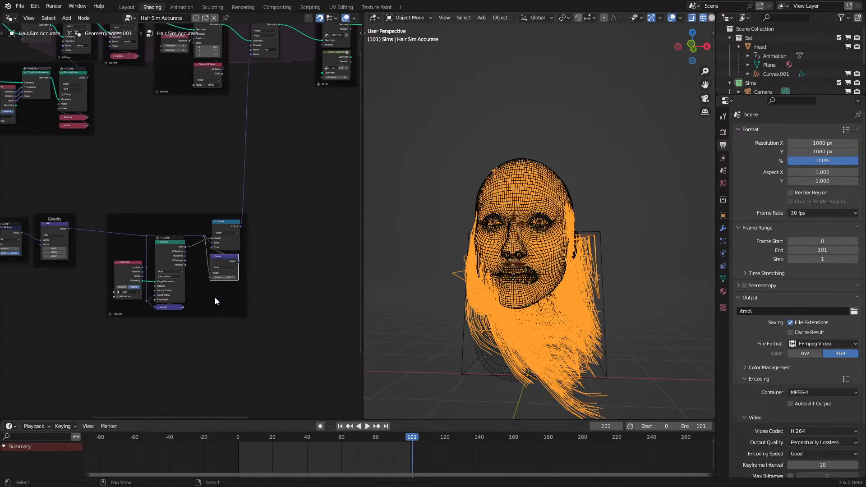
scroll(214, 295, "down", 3)
middle_click_drag(133, 227, 174, 254)
left_click_drag(67, 225, 275, 316)
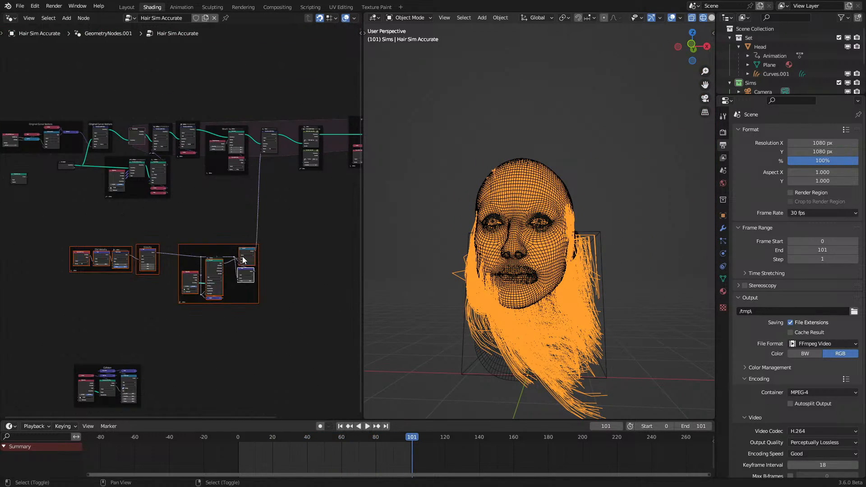
middle_click_drag(264, 151, 190, 246)
scroll(190, 245, "up", 5)
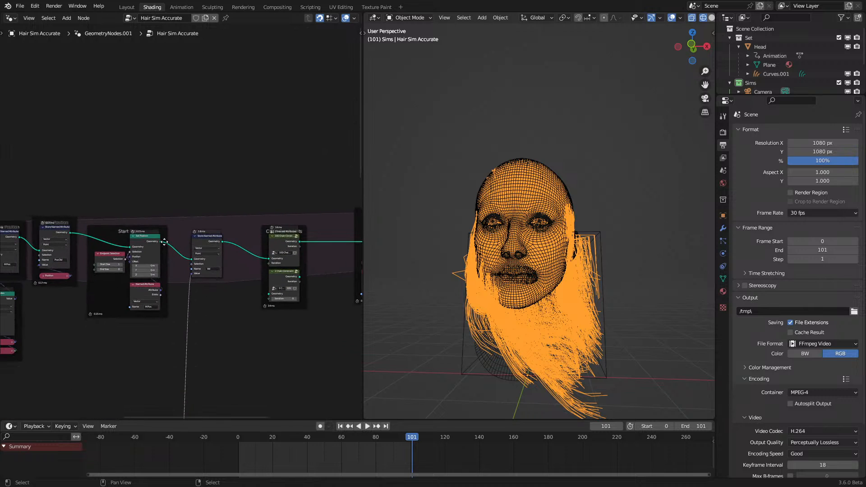
left_click_drag(160, 241, 207, 246)
left_click_drag(271, 259, 270, 259)
Step: Look inside the 100 Chain Constraint group and return to the main node tree
left_click(278, 235)
key("Tab")
key("Tab")
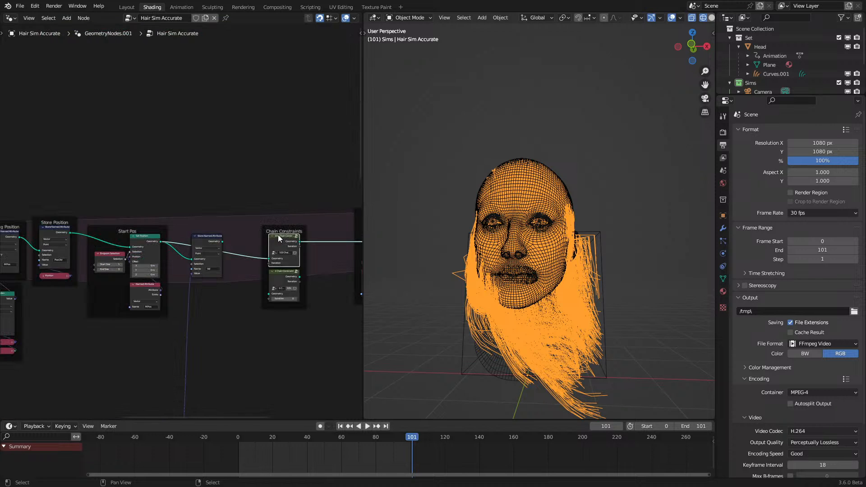
Step: Paste the old velocity, gravity and raycast collision nodes into the 1 Chain Constraint group, below the existing nodes
left_click(280, 284)
key("Tab")
middle_click_drag(182, 297, 272, 232)
key("ctrl+v")
key("g")
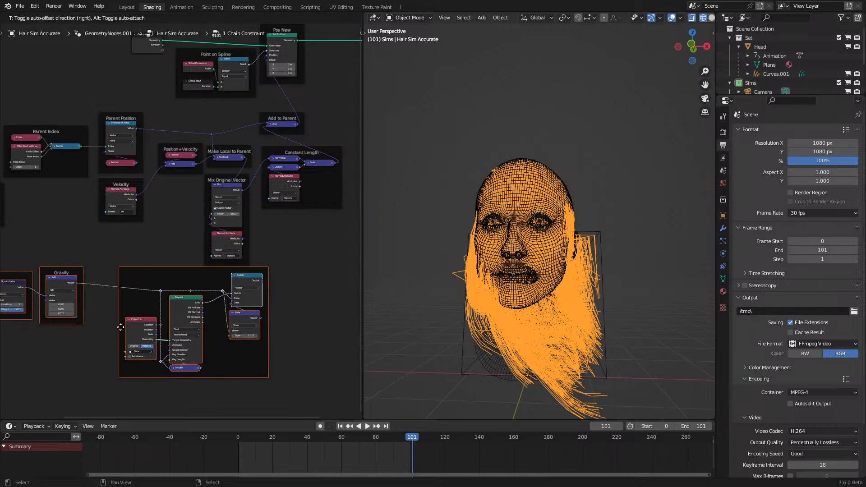
left_click(42, 315)
Step: Link the pasted collision Switch's output to the Add node in Position+Velocity, replacing the Velocity attribute
middle_click_drag(146, 283, 196, 273)
scroll(195, 273, "up", 2)
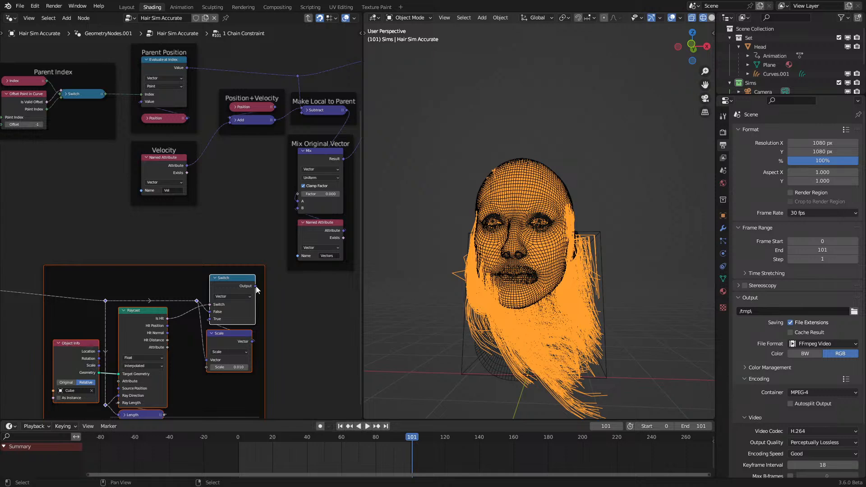
left_click_drag(256, 285, 230, 121)
Step: Play the simulation in solid shading and examine how the hair meets the cube from the side
key("space")
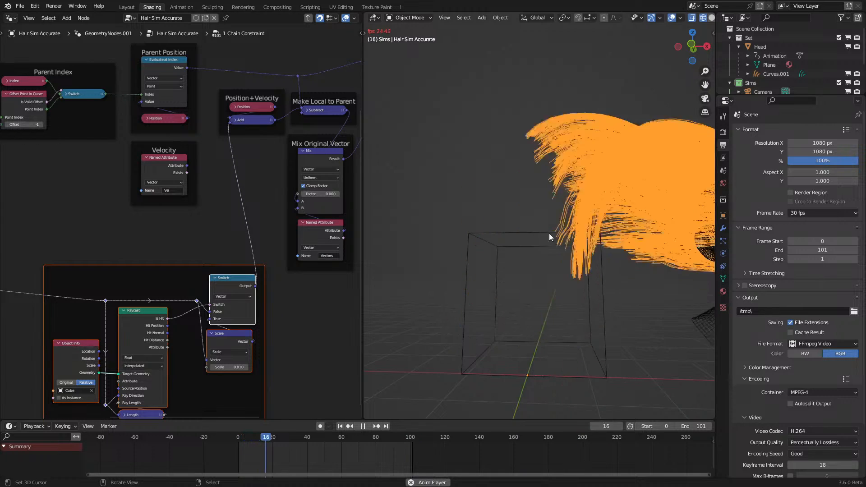
key("shift+z")
middle_click_drag(599, 261, 555, 300)
scroll(554, 300, "up", 1)
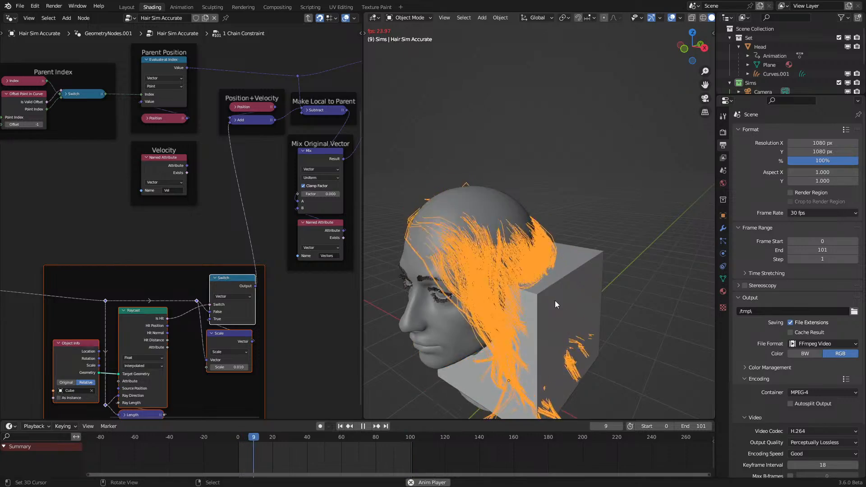
key("space")
middle_click_drag(164, 329, 262, 278)
key("space")
middle_click_drag(171, 309, 188, 289)
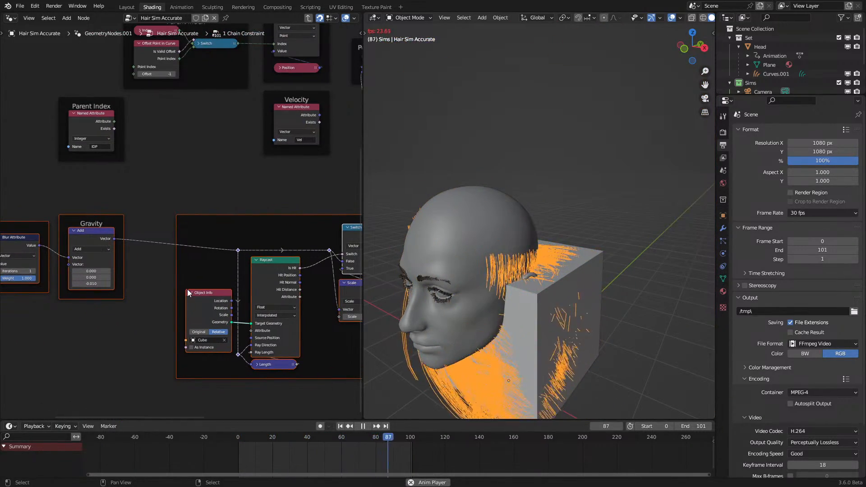
key("space")
middle_click_drag(283, 238, 98, 309)
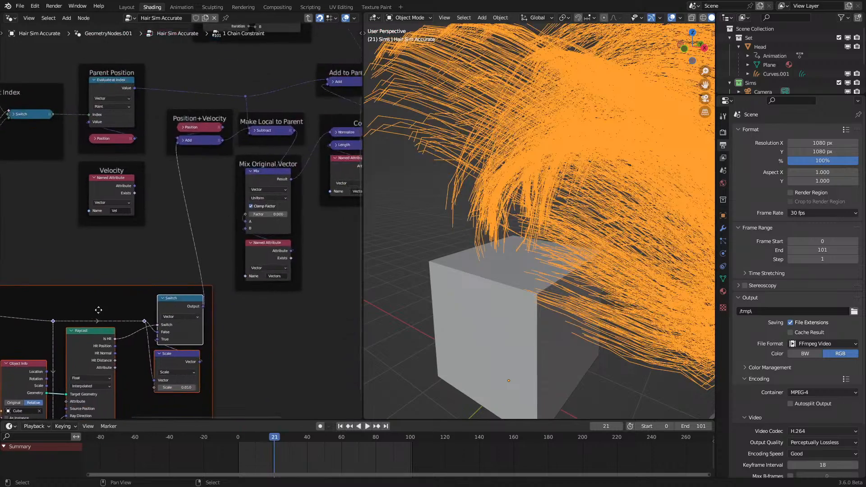
Step: Link Make Local to Parent's Subtract output directly to Normalize, bypassing the Mix node, and replay the simulation
middle_click_drag(222, 271, 164, 333)
left_click_drag(235, 192, 277, 196)
key("space")
left_click(229, 445)
scroll(460, 320, "down", 6)
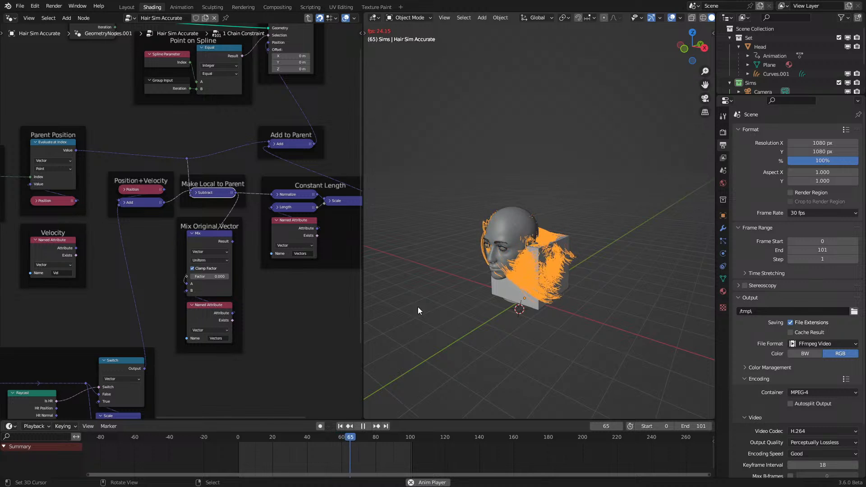
middle_click_drag(320, 269, 292, 270)
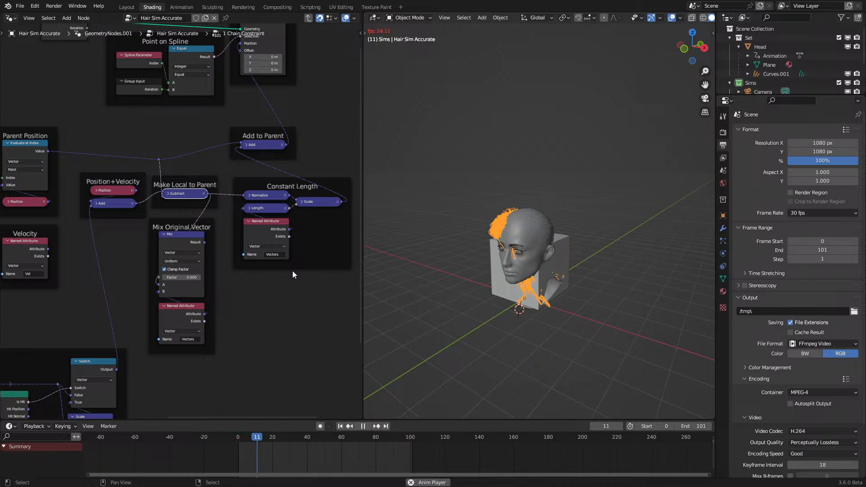
key("space")
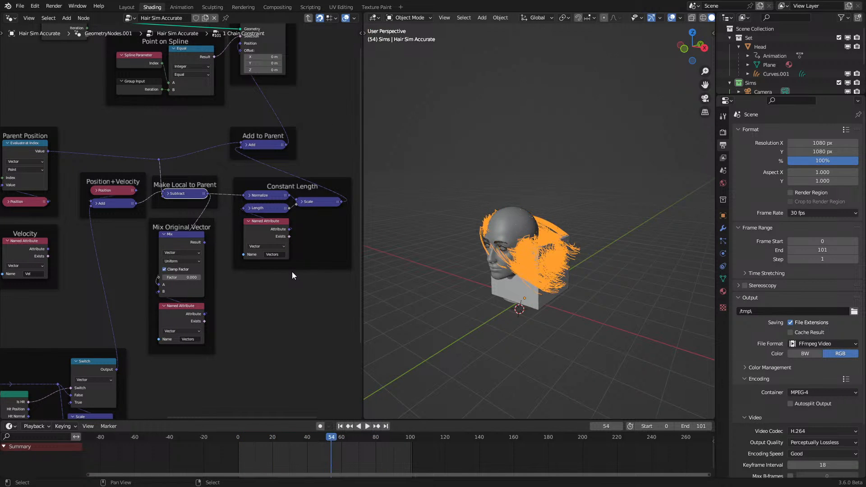
Step: Undo the Mix bypass and the pasted velocity, gravity and collision nodes inside the 1 Chain Constraint group
key("ctrl+z")
key("ctrl+z")
key("ctrl+z")
key("ctrl+z")
key("ctrl+z")
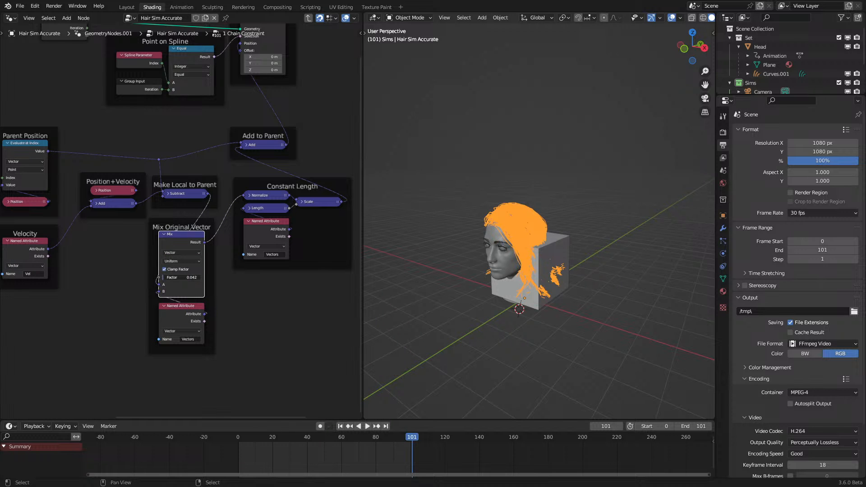
Step: Set the Mix Original Vector factor to 0.200 during playback and return to the main node tree
key("space")
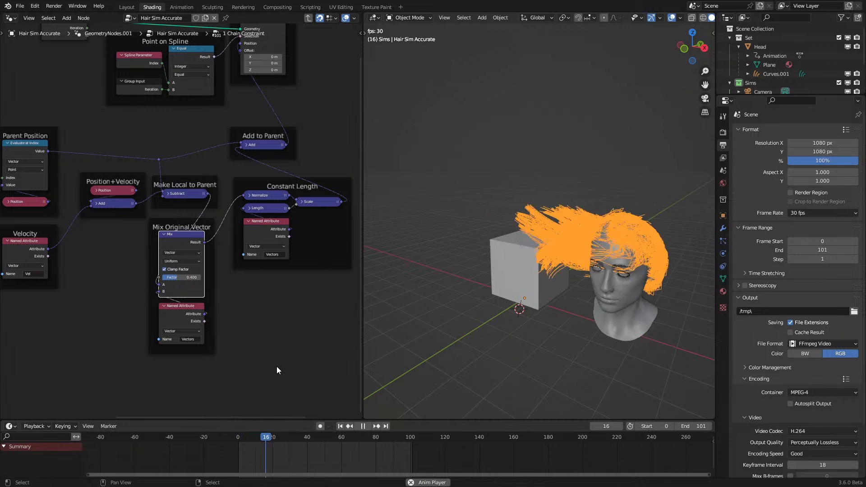
left_click_drag(186, 277, 178, 277, "ctrl")
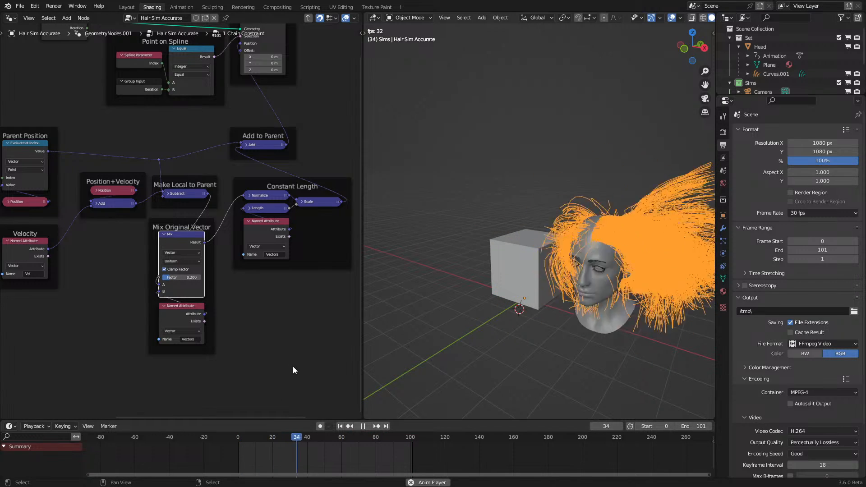
key("Tab")
Step: Reconnect the "Vel" Store Named Attribute's geometry output to the 100 Chain Constraint node, replacing the direct Set Position link
middle_click_drag(157, 371, 249, 273)
scroll(250, 272, "down", 1)
key("space")
scroll(250, 273, "down", 5)
middle_click_drag(212, 347, 169, 392)
scroll(244, 245, "up", 5)
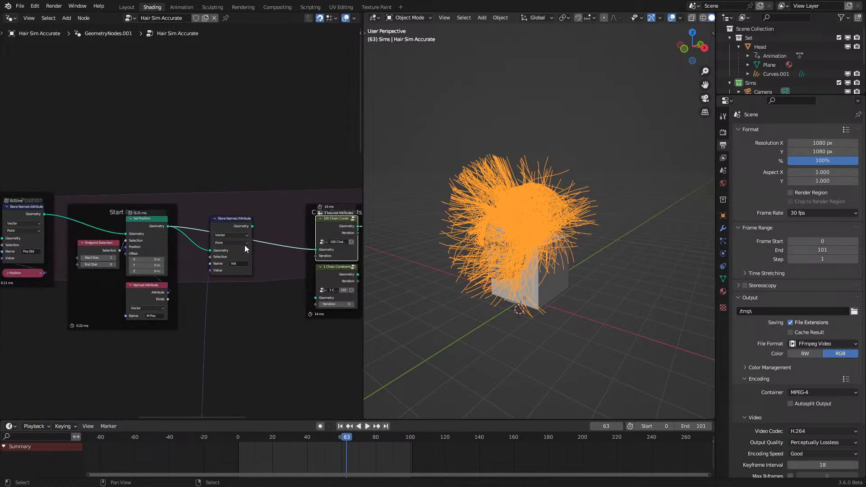
left_click_drag(252, 226, 283, 242)
left_click_drag(338, 255, 338, 255)
Step: Replay the simulation from the start and examine the hair around the head and cube
left_click(239, 460)
key("space")
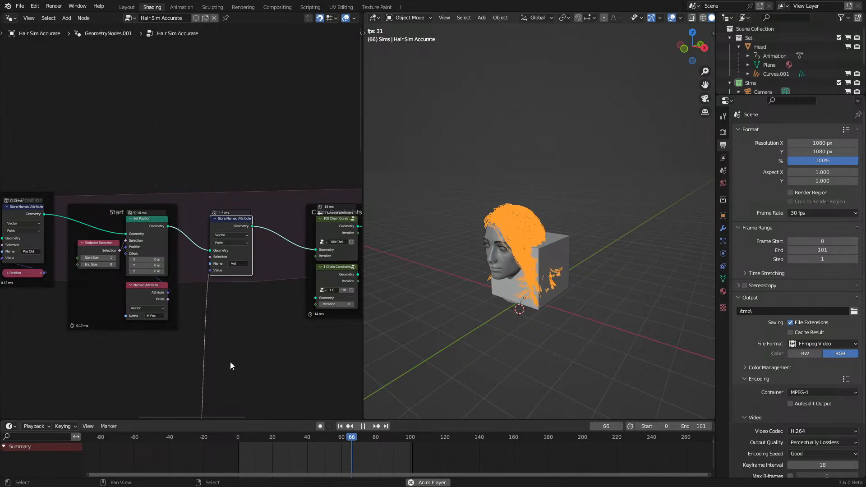
middle_click_drag(232, 361, 234, 242)
scroll(249, 389, "down", 1)
scroll(467, 359, "up", 2)
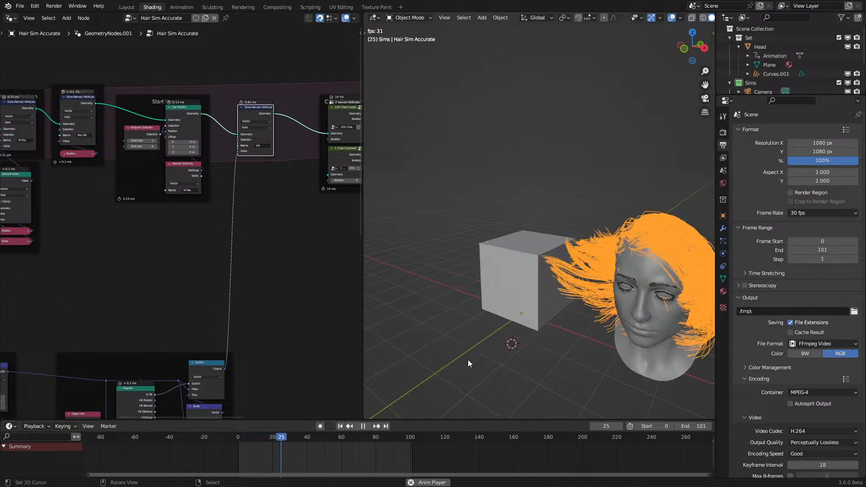
middle_click_drag(494, 325, 521, 306)
Step: Delete the collision cube from the scene and reselect the hair while the simulation plays
left_click(523, 310)
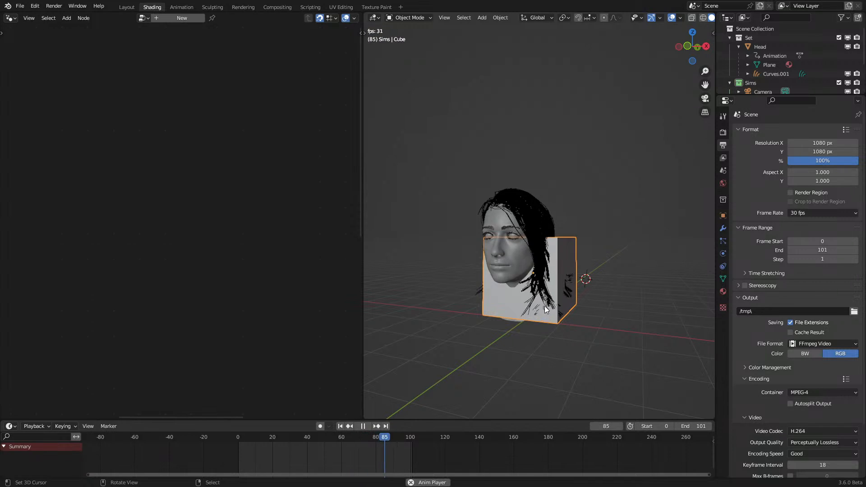
key("Delete")
left_click(568, 272)
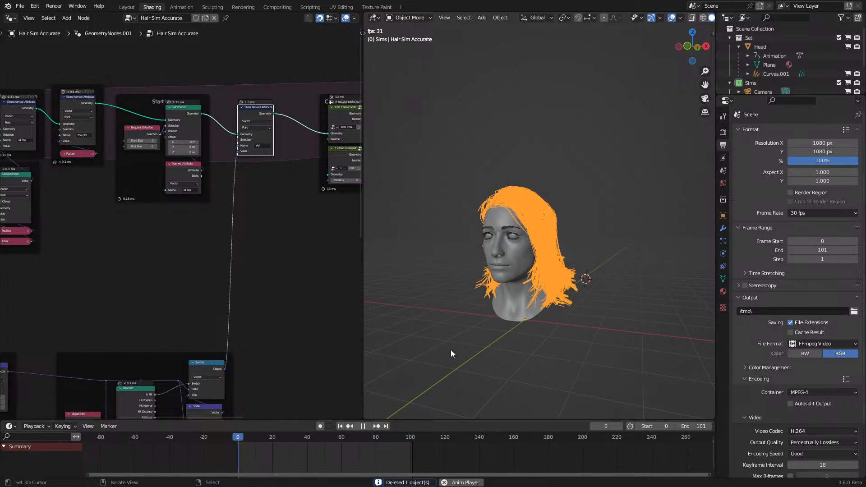
middle_click_drag(450, 350, 467, 320)
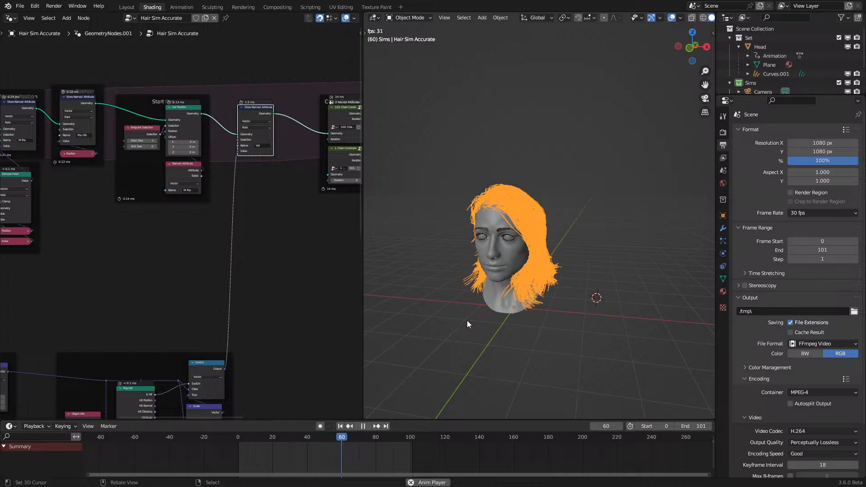
key("space")
Step: Link the Gravity Add output directly to the "Vel" Store Named Attribute's Value, bypassing the raycast collision nodes
middle_click_drag(115, 317, 174, 246)
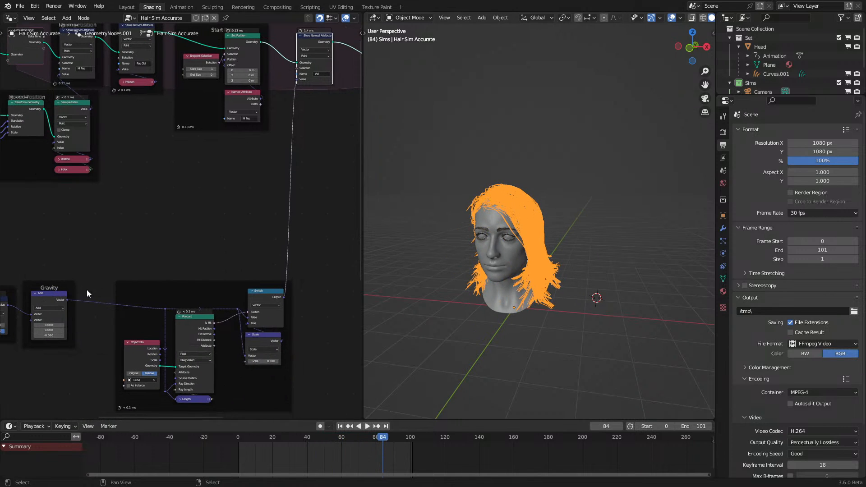
left_click(69, 305)
scroll(290, 145, "down", 2)
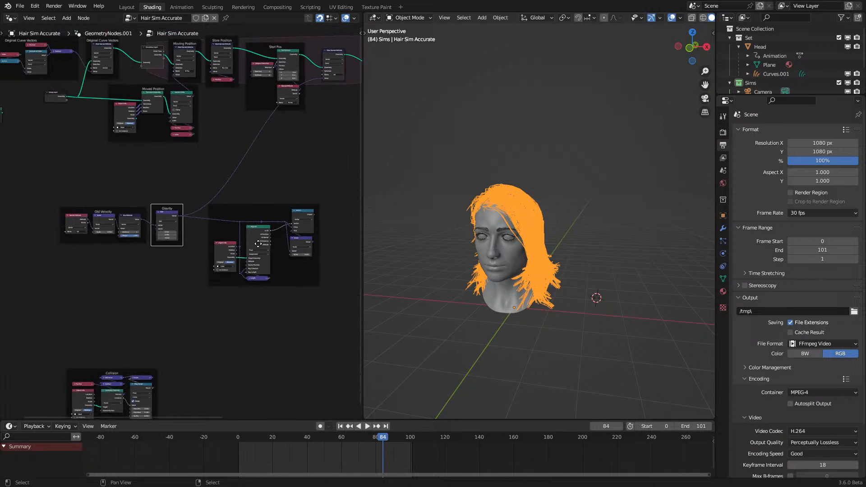
middle_click_drag(258, 243, 269, 239)
Step: Move the raycast collision frame beneath the Old Velocity frame and cut its incoming link from Gravity
left_click(263, 202)
key("g")
left_click(114, 287)
right_click_drag(112, 262, 140, 266, "ctrl")
middle_click_drag(171, 294, 232, 224)
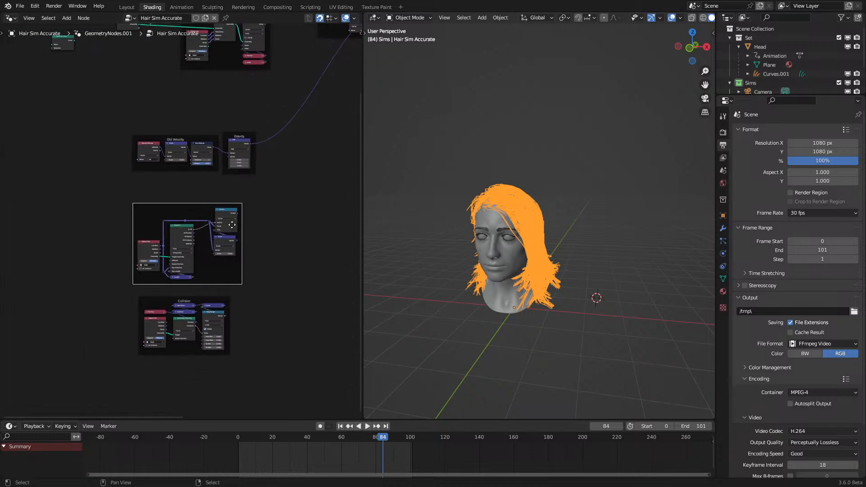
Step: Label the frame around the raycast nodes "Collision", matching the older frame's label
scroll(162, 241, "up", 3)
left_click(204, 343)
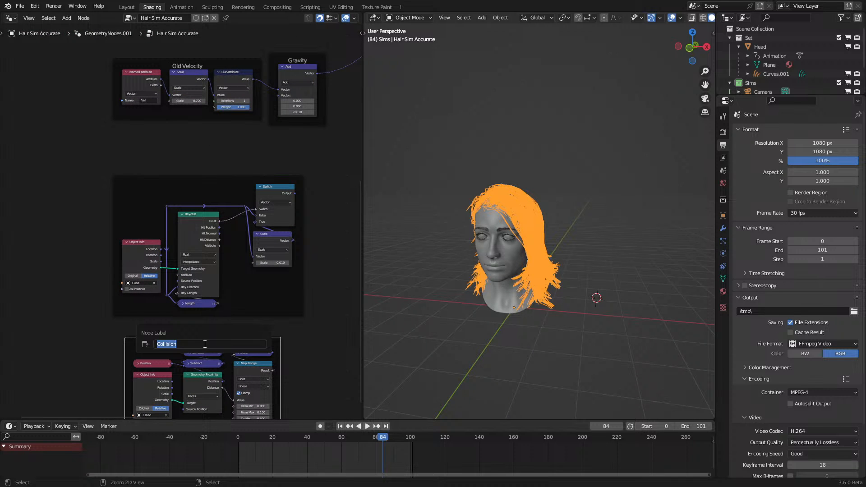
left_click(207, 181)
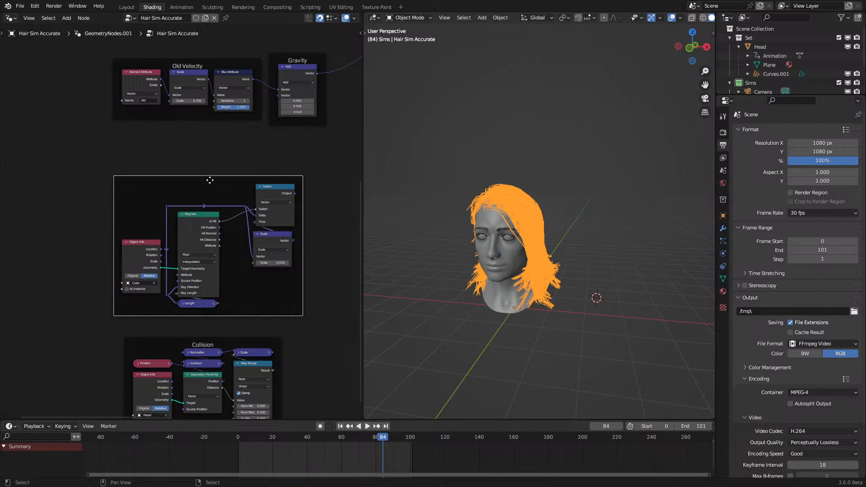
key("F2")
type("Collision")
key("Return")
scroll(144, 364, "down", 2)
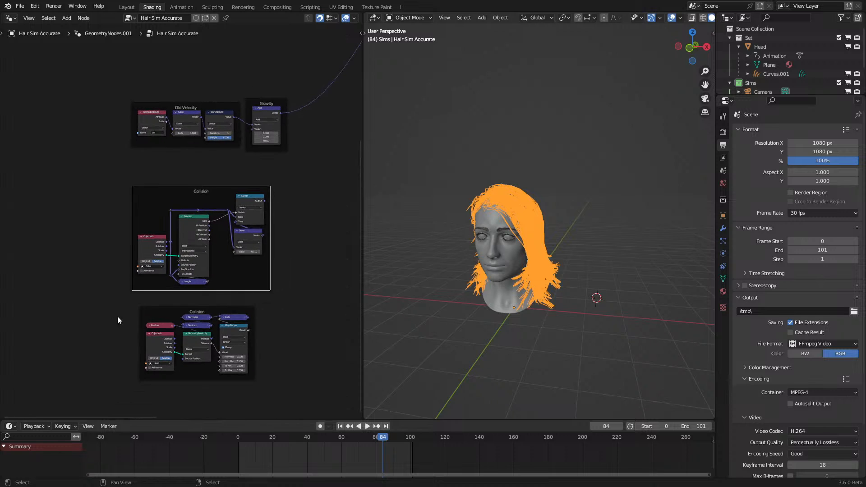
Step: Delete the older Geometry Proximity Collision frame together with all its nodes
left_click_drag(116, 308, 301, 385)
key("x")
left_click_drag(266, 260, 274, 238)
scroll(274, 238, "down", 1)
middle_click_drag(274, 238, 244, 294)
scroll(234, 282, "up", 8)
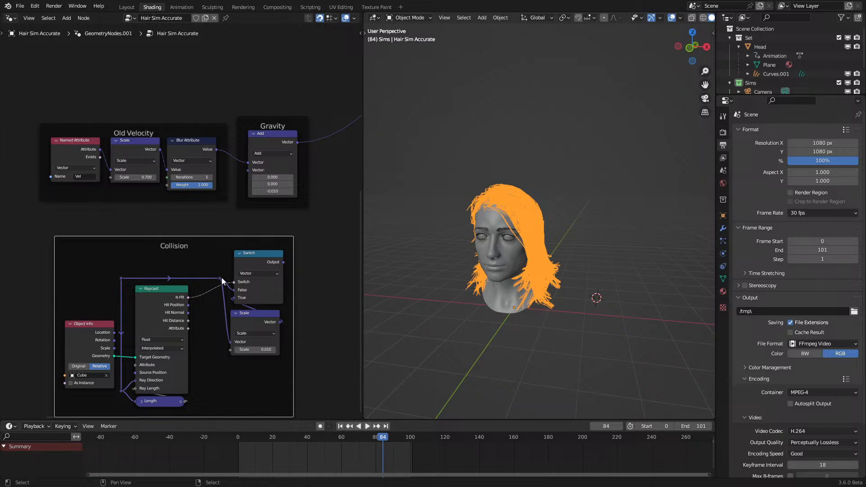
Step: Tidy the Collision frame by shifting the reroutes, collapsing the Switch node and placing the Scale node directly beneath it
left_click_drag(220, 278, 195, 278)
left_click(240, 253)
left_click_drag(239, 255, 236, 283)
left_click_drag(250, 325, 271, 239)
left_click(259, 279, "shift")
Step: Replay the simulation from the start and inspect the hair motion on the head up close
left_click(223, 440)
key("space")
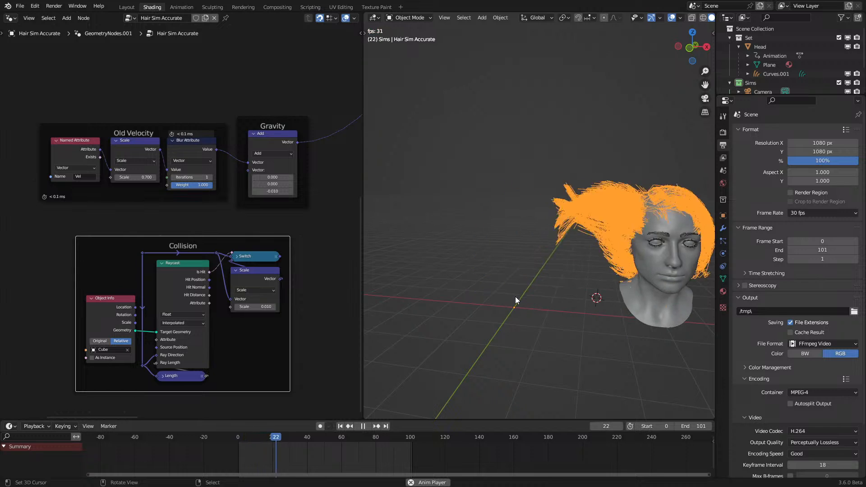
scroll(515, 296, "up", 5)
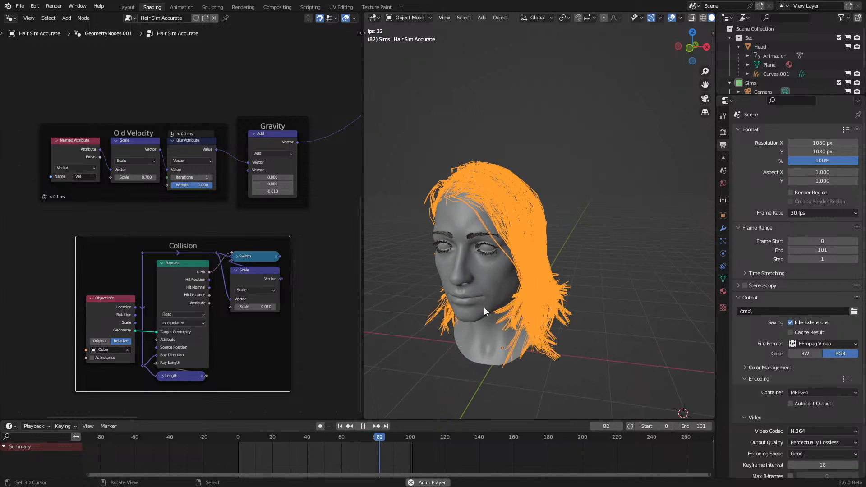
left_click(483, 307)
scroll(518, 295, "down", 4)
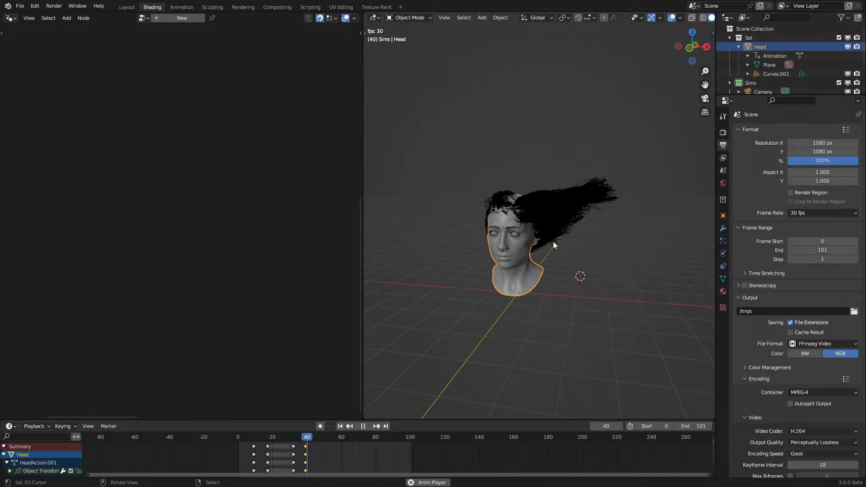
left_click(556, 228)
scroll(581, 270, "up", 4)
key("space")
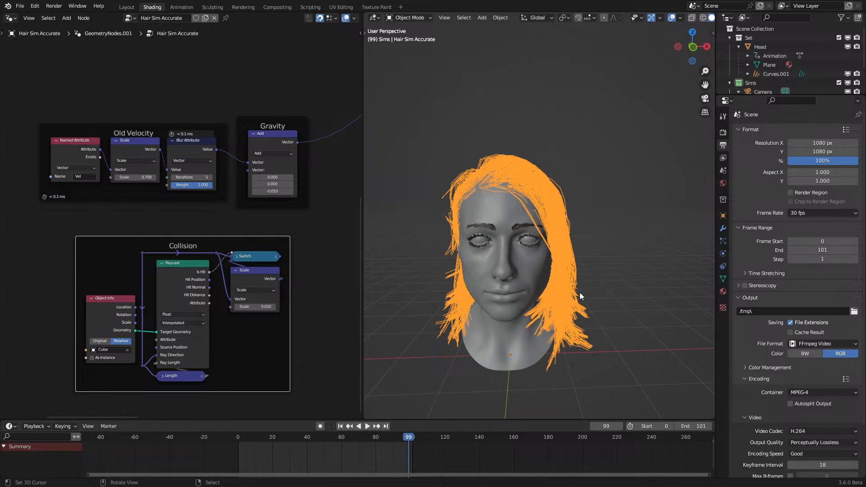
Step: Replay the hair simulation and examine it from the front and the side of the head
key("space")
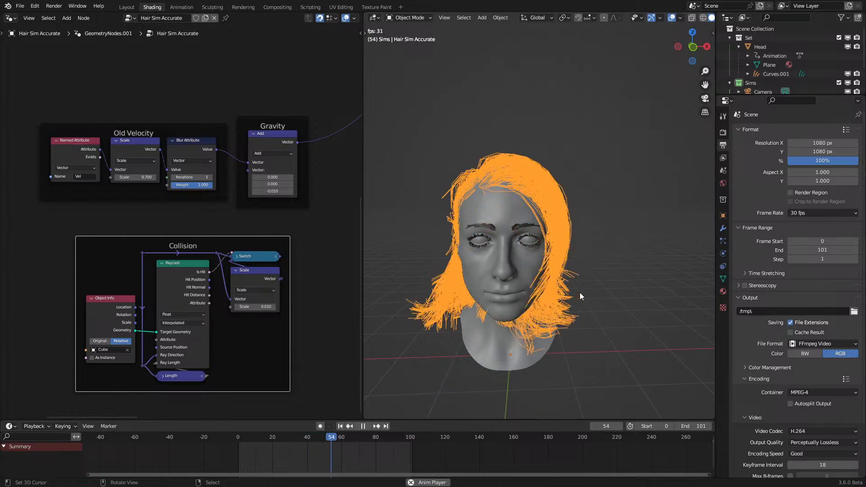
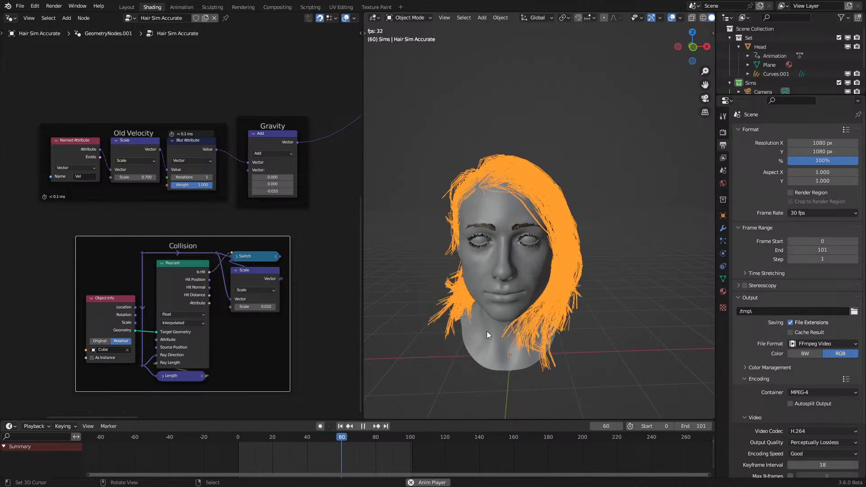
key("space")
middle_click_drag(486, 331, 523, 321)
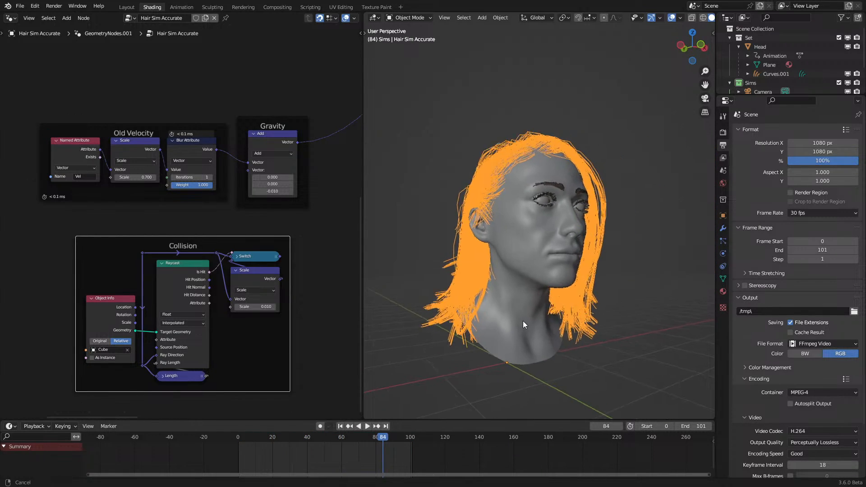
key("space")
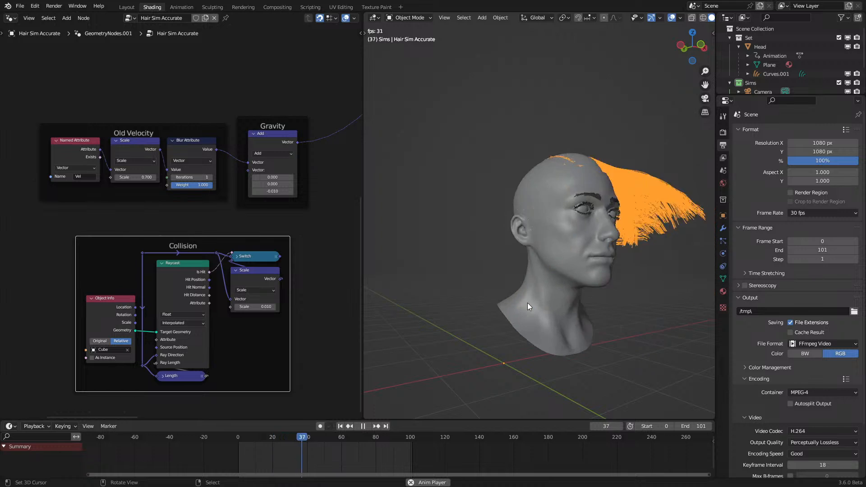
key("space")
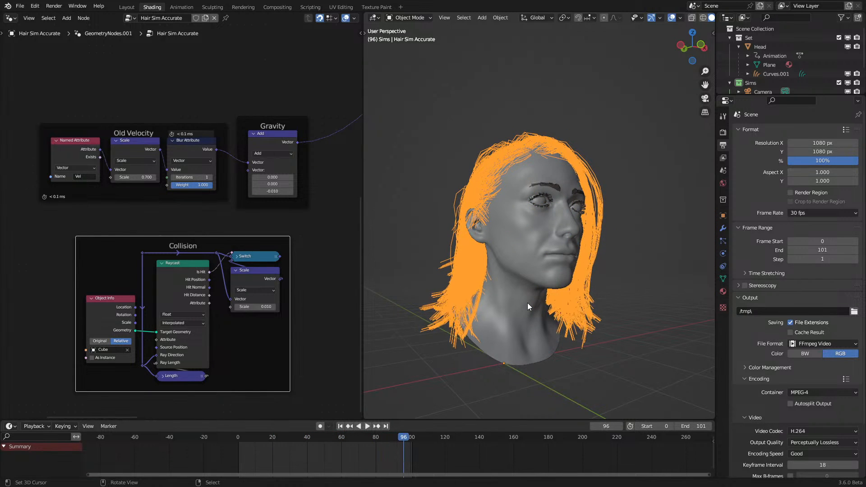
mouse_move(526, 302)
middle_mouse_down()
mouse_move(531, 277)
mouse_move(527, 301)
middle_mouse_up()
left_click(244, 453)
key("space")
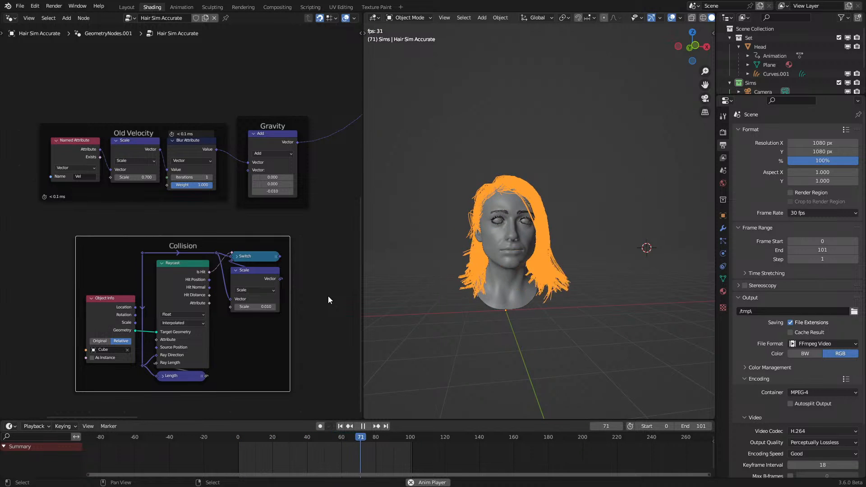
Step: Stop playback and move the Old Velocity, Gravity and Collision frames together to beneath the Start Pos part of the node chain
key("space")
middle_click_drag(430, 271, 440, 294)
scroll(169, 226, "down", 8)
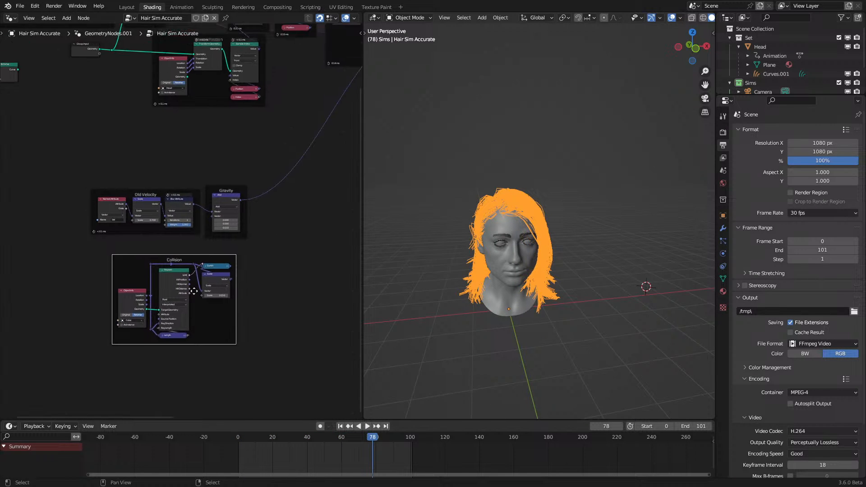
left_click_drag(112, 204, 237, 344)
key("g")
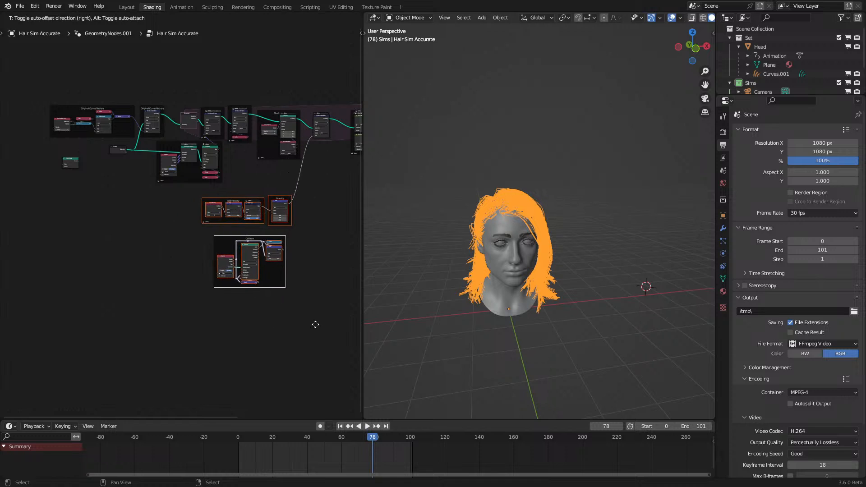
Step: Turn off the node timings and named attribute overlays in the node editor
middle_click_drag(299, 313, 200, 371)
scroll(205, 256, "up", 3)
middle_click_drag(203, 134, 155, 267)
scroll(218, 253, "up", 2)
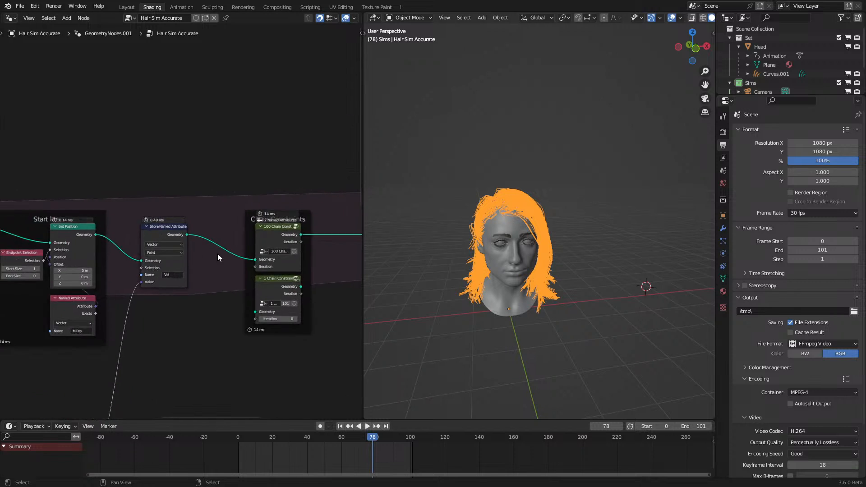
left_click(354, 17)
left_click(326, 84)
Step: Put the Store Named Attribute node for Vel into its own frame and move it closer to the Chain Constraints frame
scroll(150, 212, "down", 1)
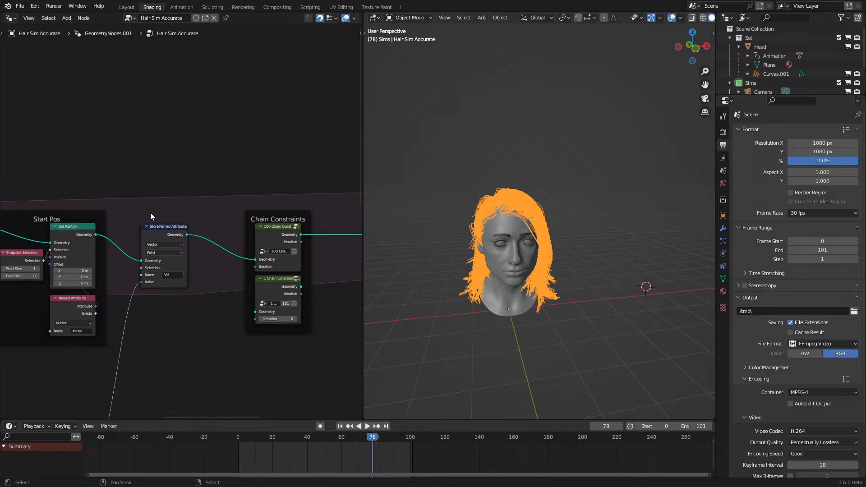
left_click_drag(150, 212, 205, 299)
key("ctrl+j")
scroll(205, 299, "up", 1)
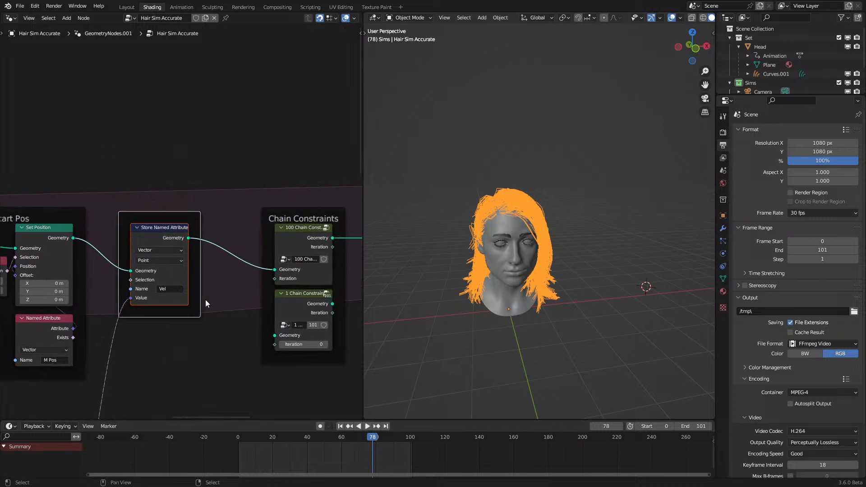
key("g")
left_click(238, 301)
left_click(299, 301)
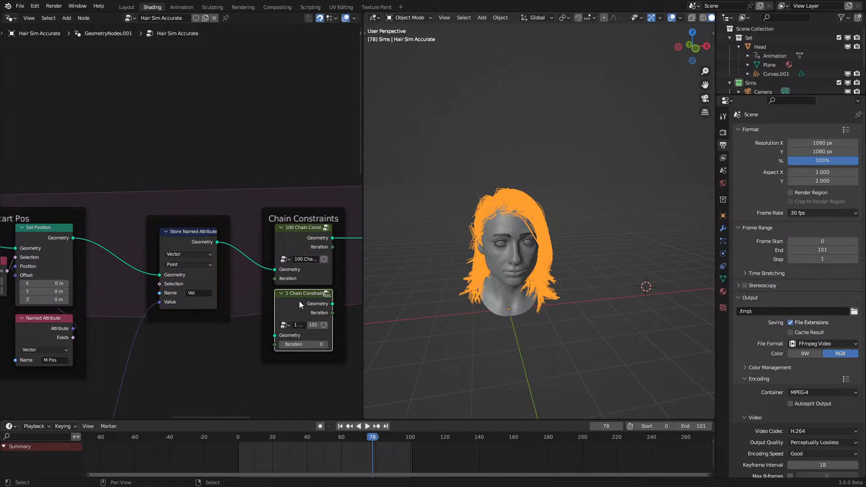
Step: Replay the simulation from near the start and check how the hair moves with the head
left_click(228, 439)
key("space")
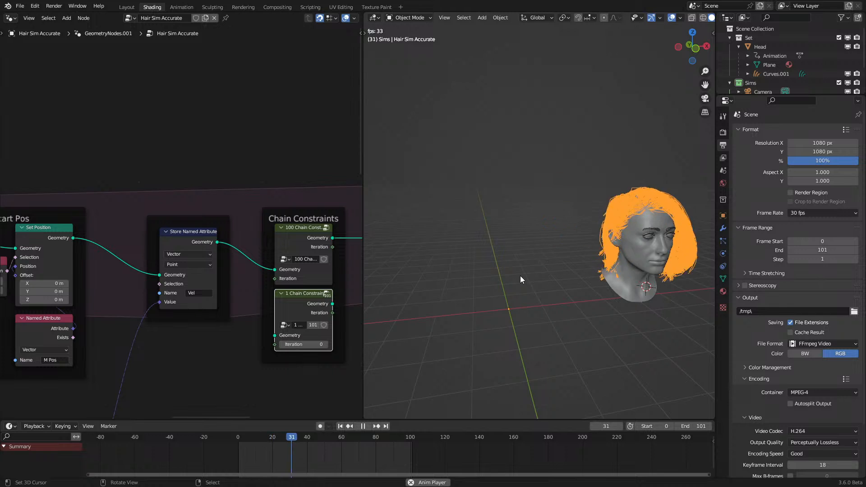
key("space")
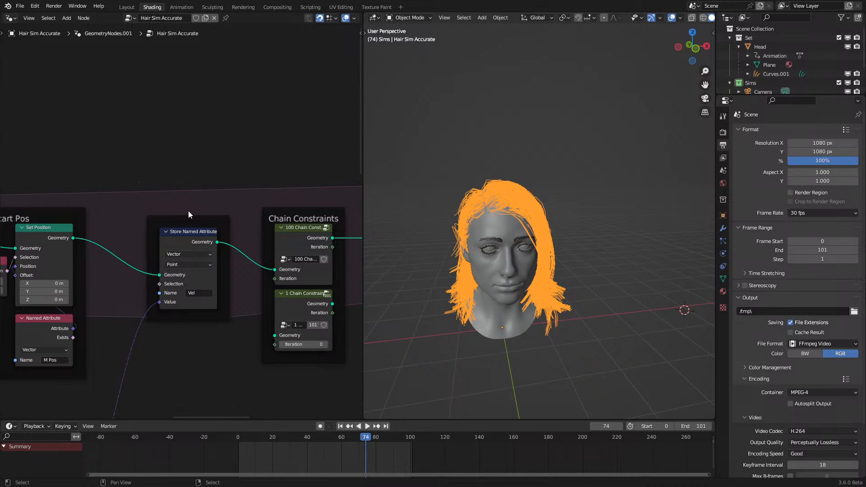
Step: Label the new frame around the Vel Store Named Attribute node Velocity
key("F2")
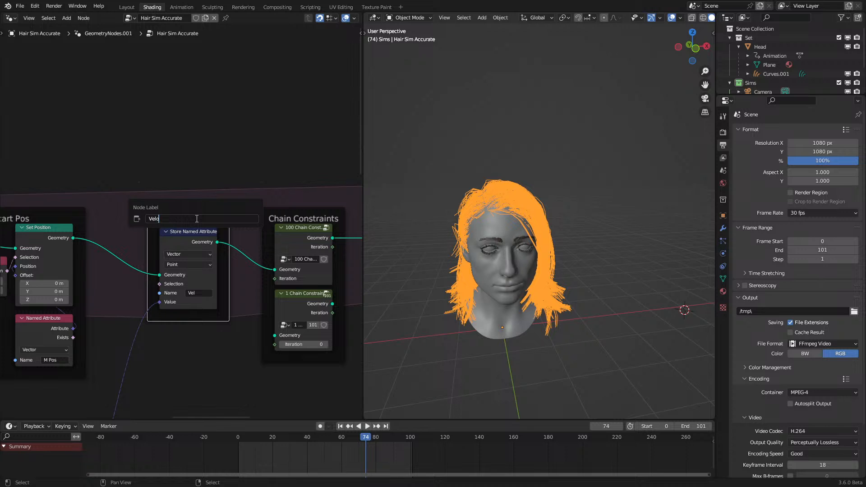
key("Return")
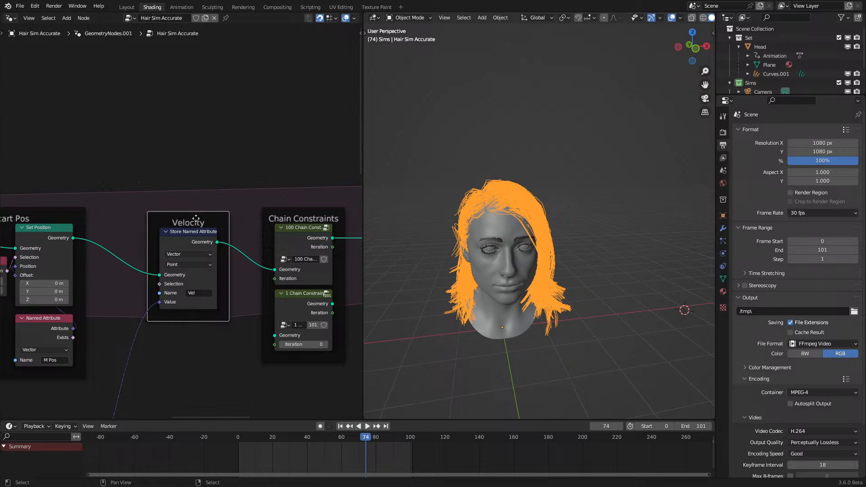
scroll(196, 342, "down", 5)
Step: Play the hair simulation once more, stop it and save the current Blender file
key("space")
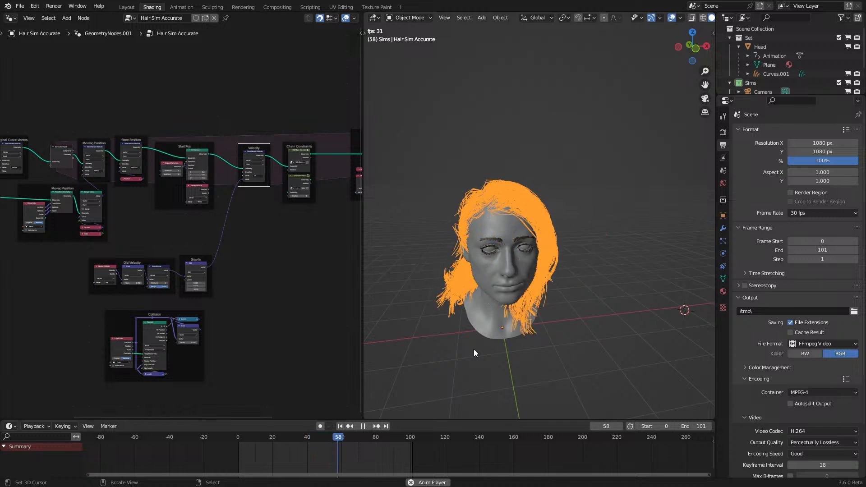
key("space")
key("ctrl+s")
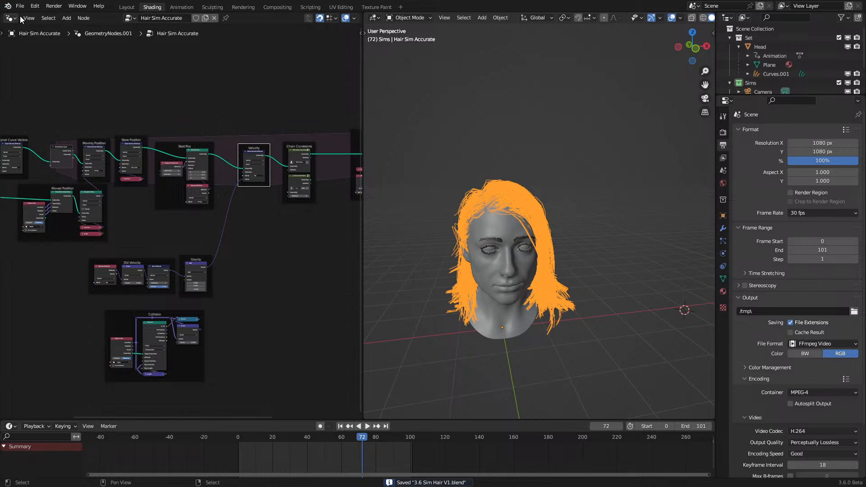
left_click(20, 7)
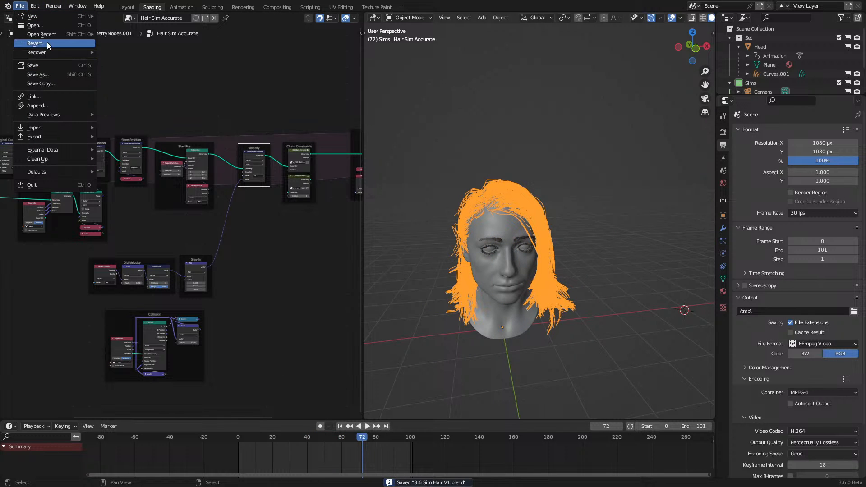
Step: Open the hair simulation test file and play the simulation of the branching Hair Sim 1.001 object
left_click(48, 28)
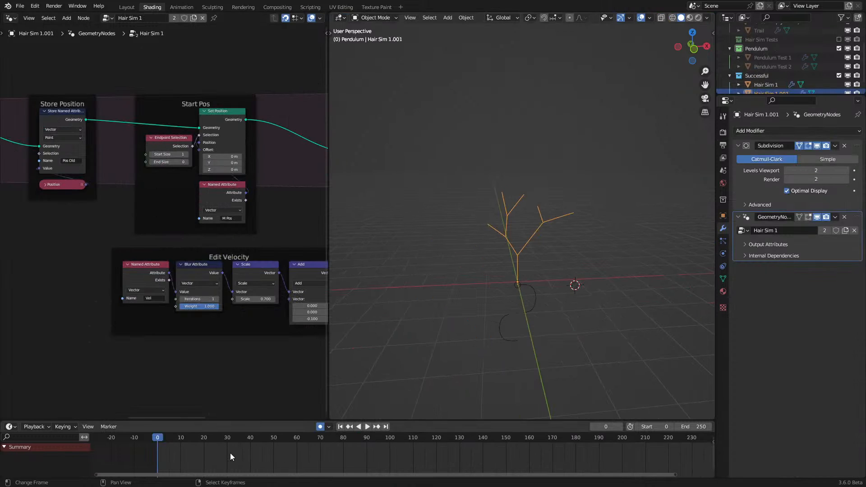
key("space")
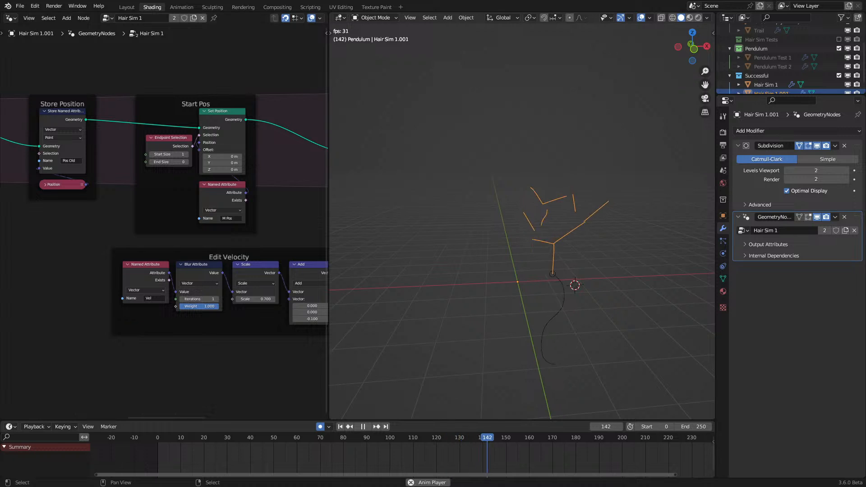
left_click(133, 461)
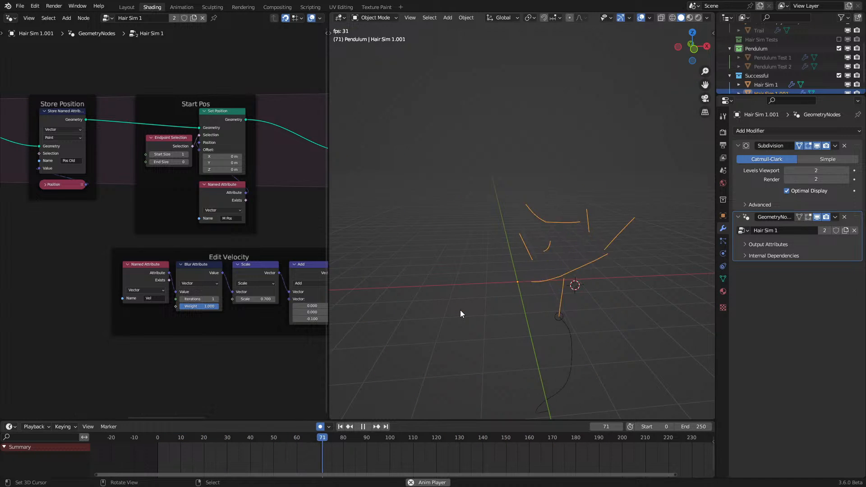
key("Tab")
key("Tab")
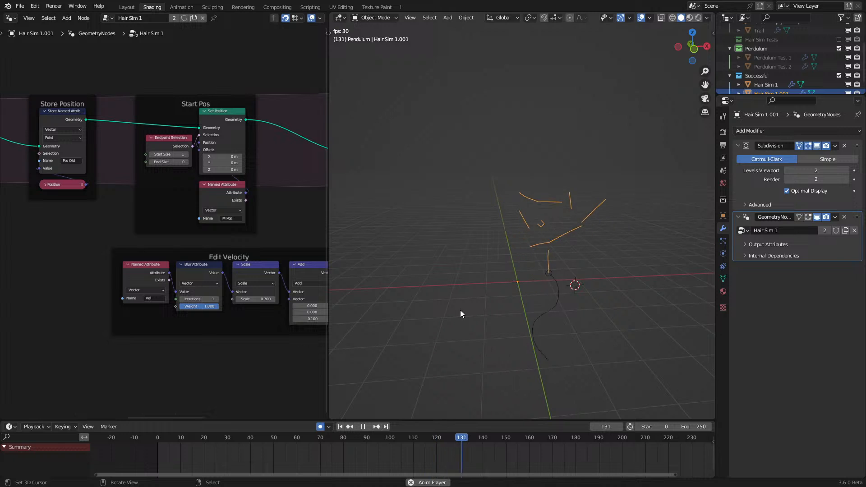
key("space")
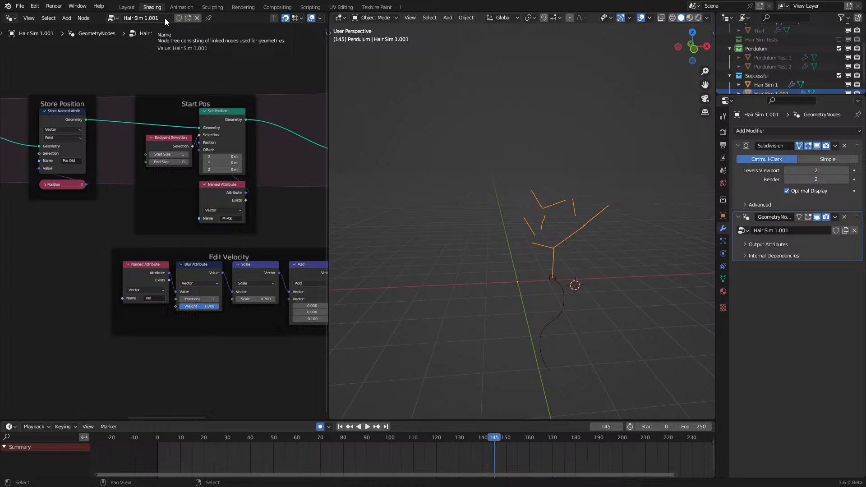
Step: Make room before the first Store Named Attribute node by moving the Original Curve Vectors frame down and the Group Input node away to the left
scroll(95, 183, "down", 3)
middle_click_drag(95, 182, 66, 237)
scroll(128, 229, "up", 2)
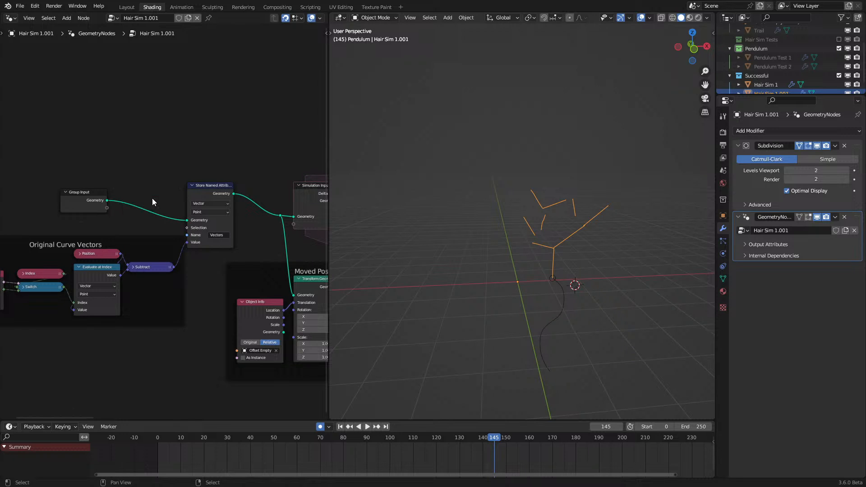
middle_click_drag(153, 201, 265, 226)
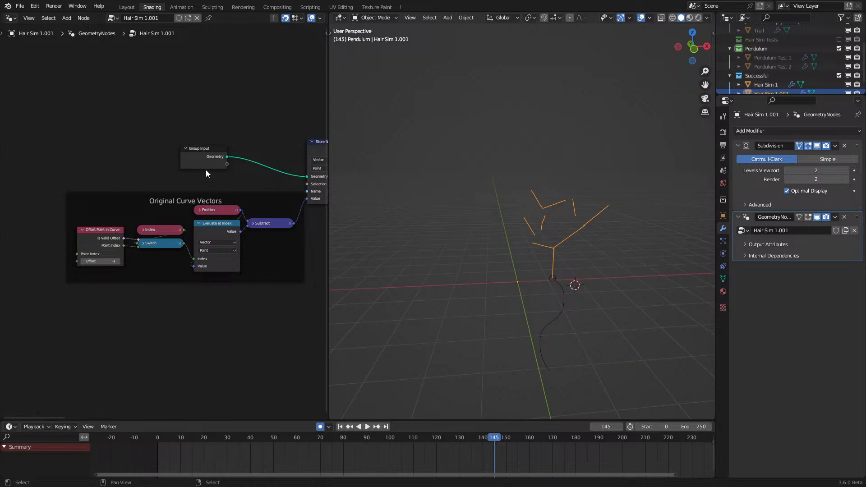
left_click_drag(209, 192, 210, 239)
scroll(200, 199, "up", 4)
left_click(221, 144)
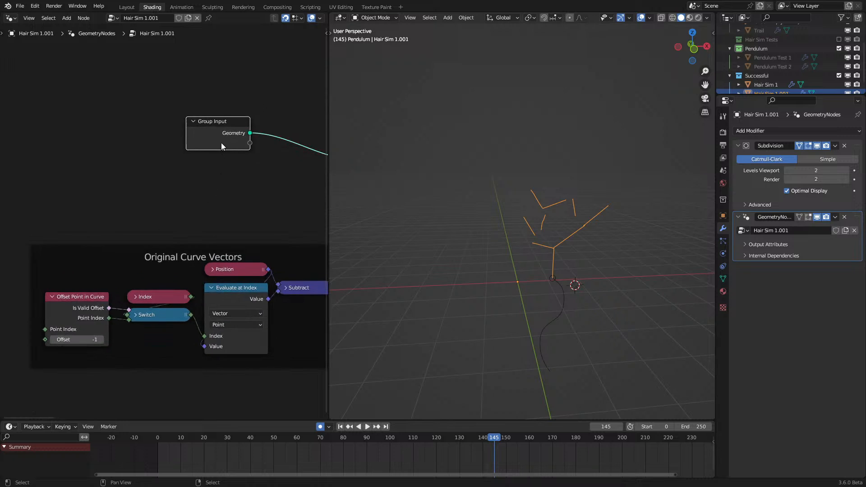
middle_click_drag(221, 143, 179, 204)
left_click_drag(178, 203, 81, 204)
scroll(184, 224, "down", 2)
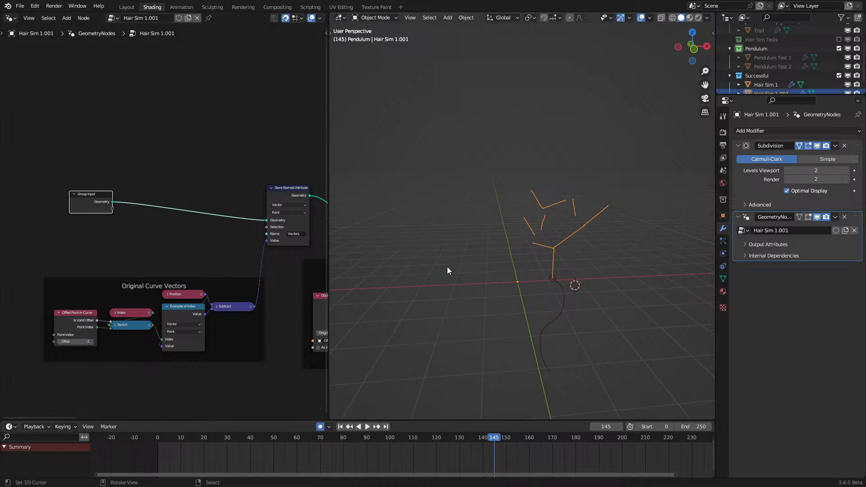
Step: Check the branching mesh's base vertex in Edit Mode and its vertex group in the mesh data, then return to the modifiers
key("Tab")
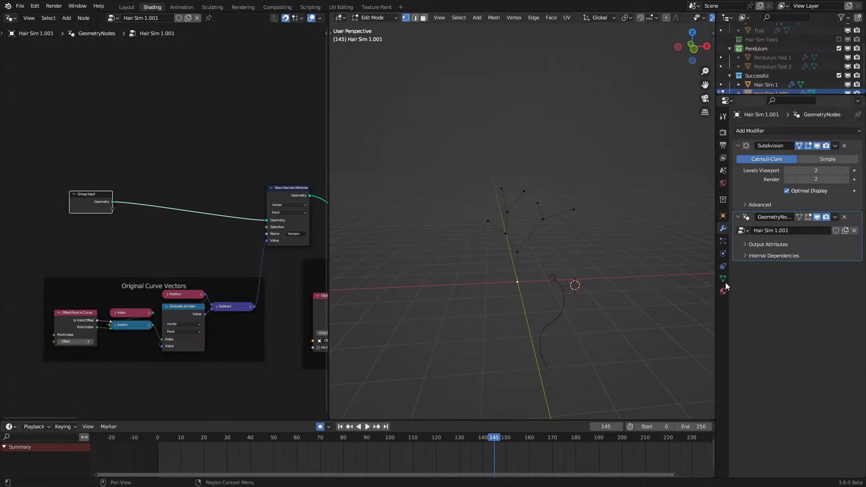
left_click(723, 280)
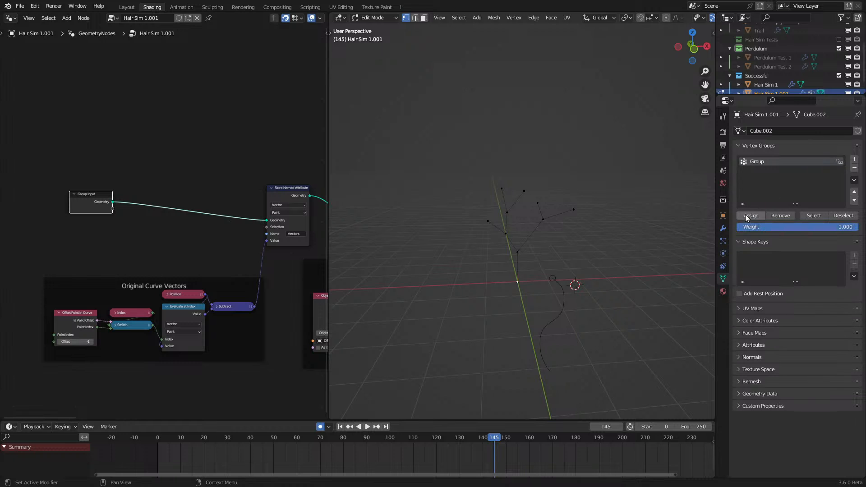
key("Tab")
left_click(723, 229)
scroll(653, 227, "up", 5)
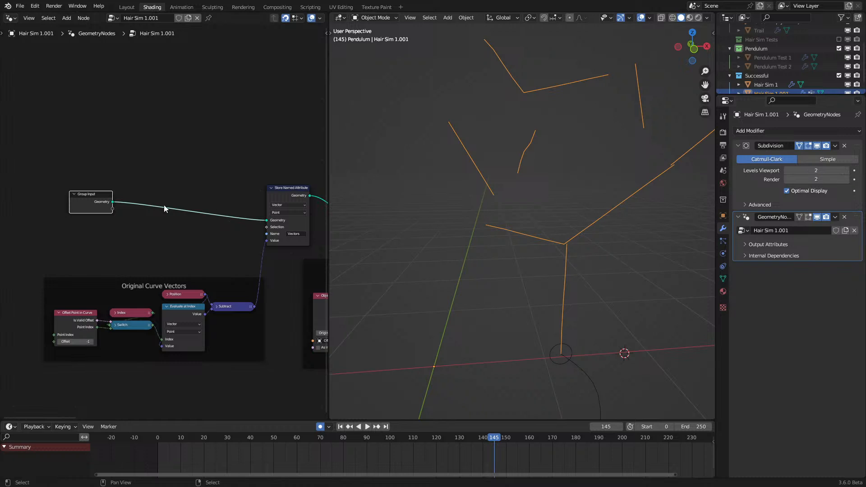
Step: Add a Float Named Attribute node below Group Input that reads the vertex group "Group"
middle_click_drag(133, 210, 160, 223)
scroll(161, 224, "up", 4)
key("q")
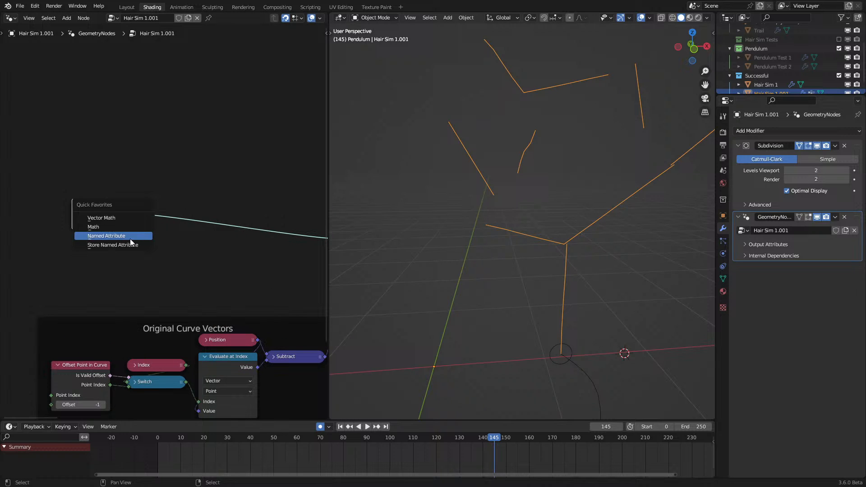
left_click(129, 239)
left_click(24, 251)
left_click(62, 297)
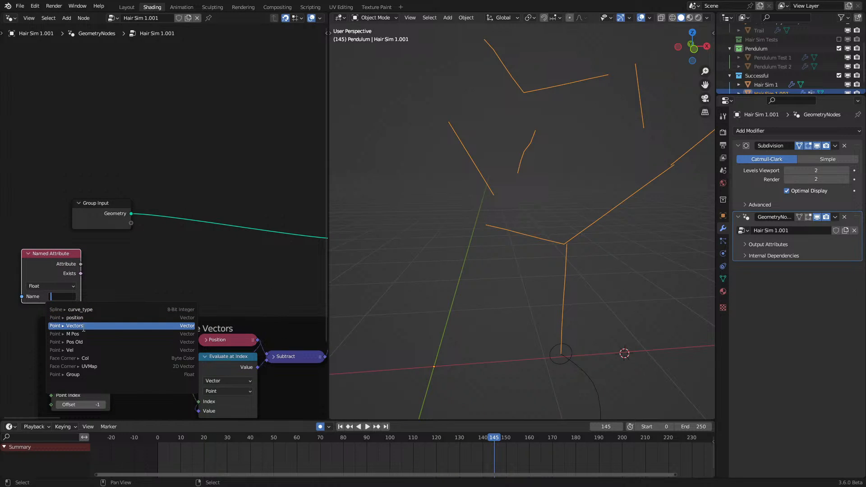
left_click(72, 374)
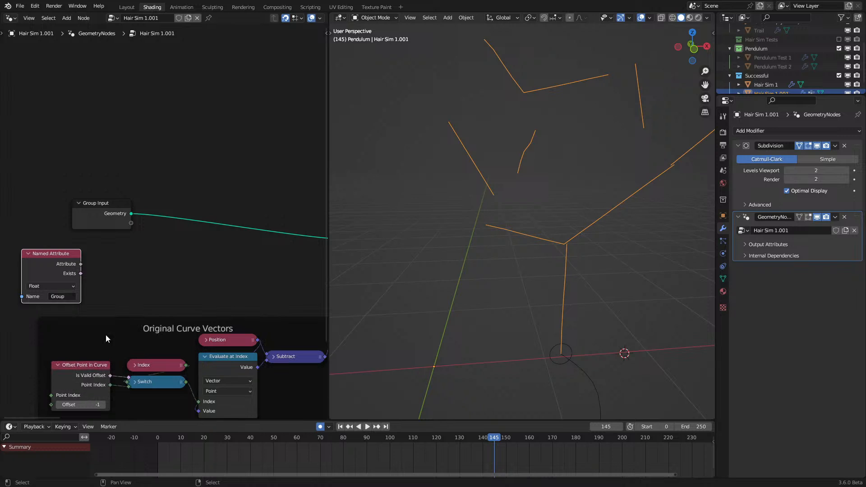
Step: Add a Shortest Edge Paths node beside it, with the Group attribute feeding End Vertex
left_click_drag(81, 264, 124, 264)
type("s")
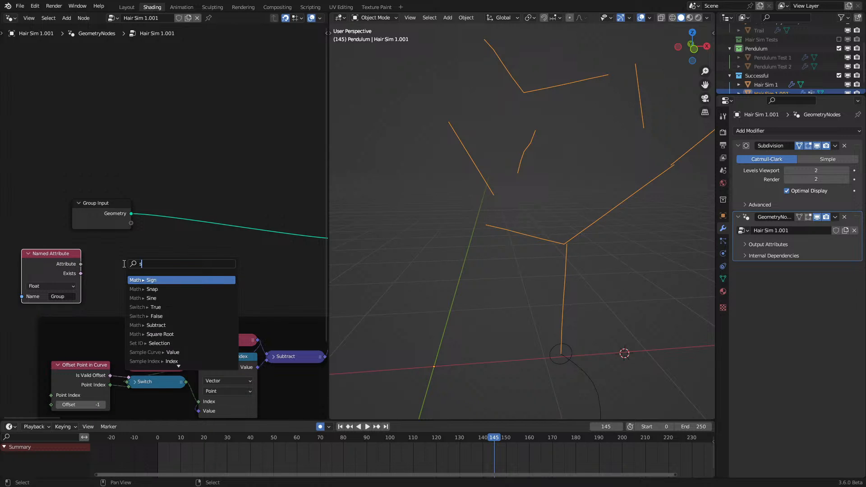
type("horte")
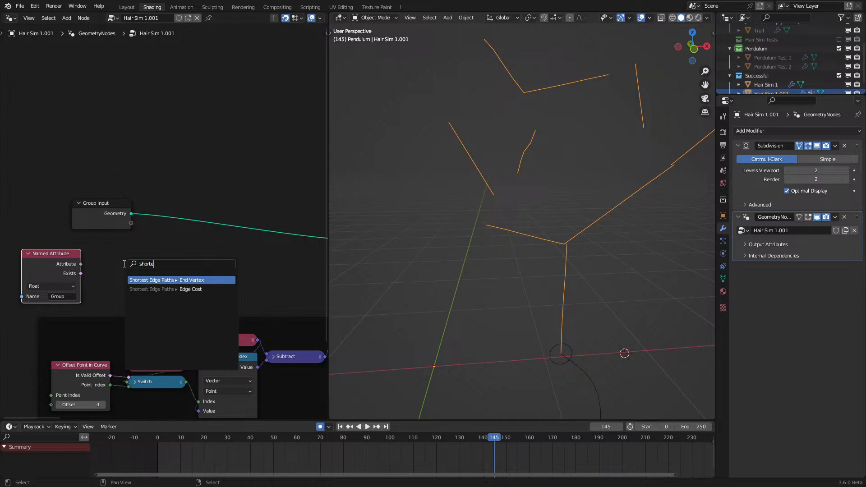
left_click(160, 280)
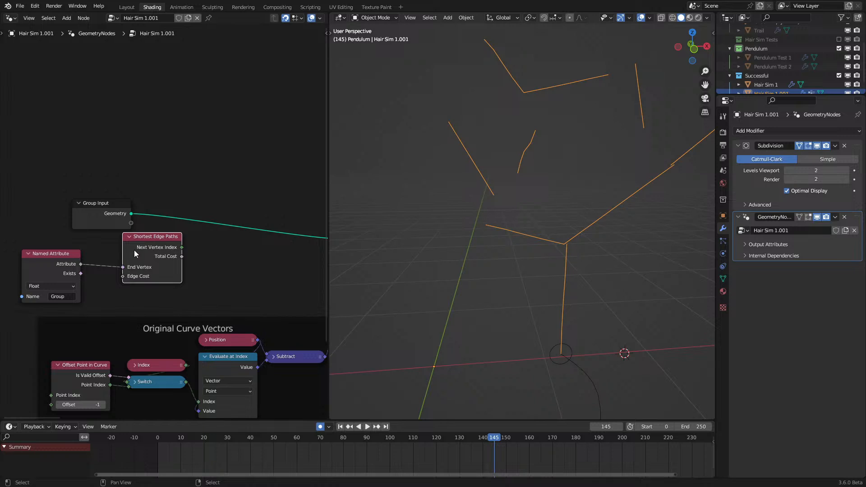
left_click(108, 267)
Step: Insert a Store Named Attribute node after Group Input, set to Integer on points and named "ID Parent"
key("q")
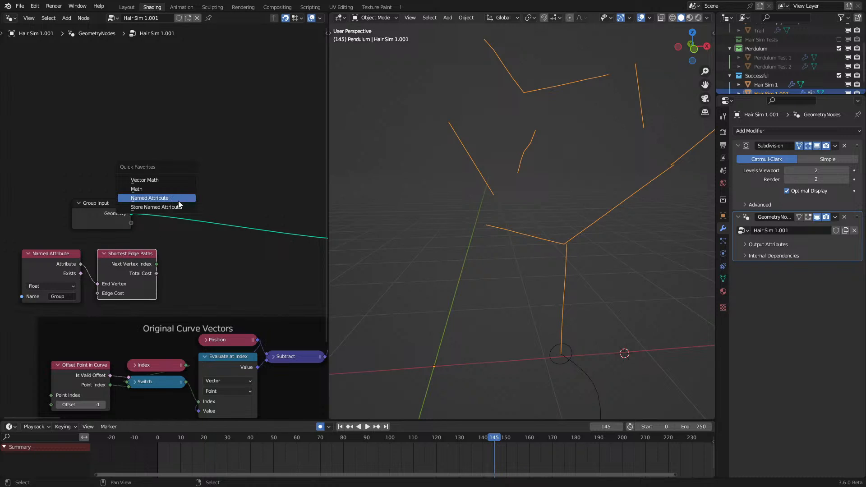
left_click(178, 207)
left_click(216, 191)
left_click(218, 192)
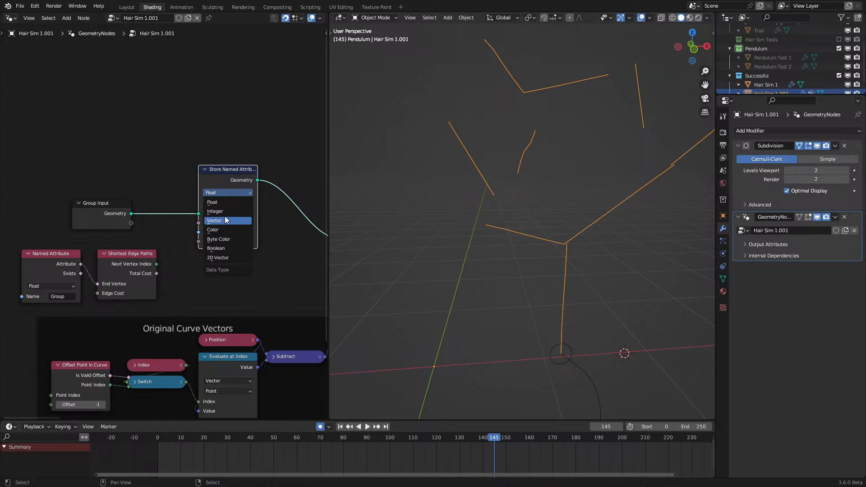
left_click(225, 211)
left_click(243, 230)
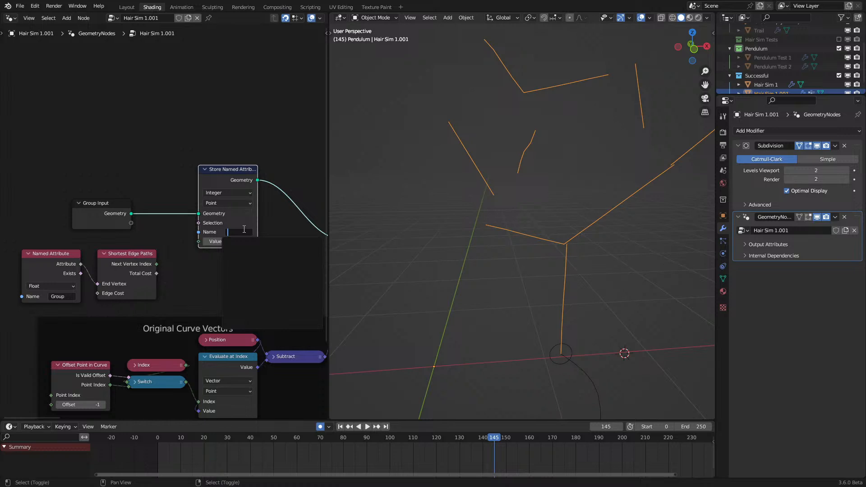
type("ID")
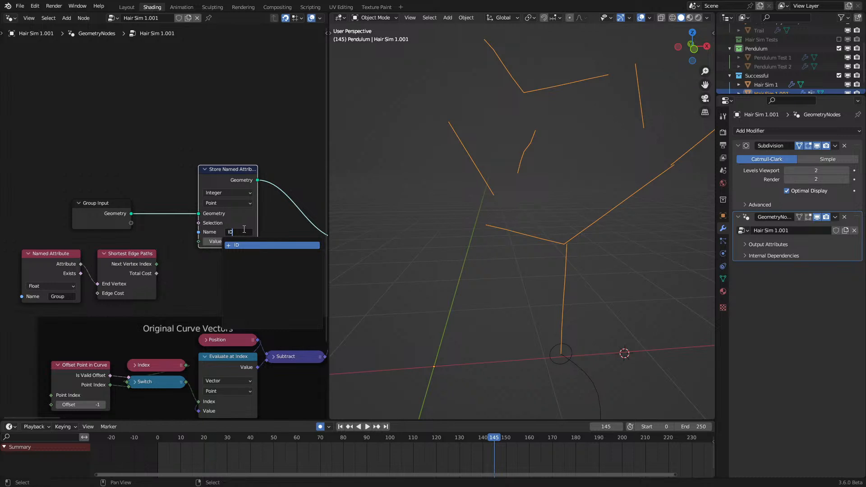
type(" Parent")
key("Return")
Step: Connect the Next Vertex Index of Shortest Edge Paths to the Value of the ID Parent store node
scroll(178, 269, "up", 1)
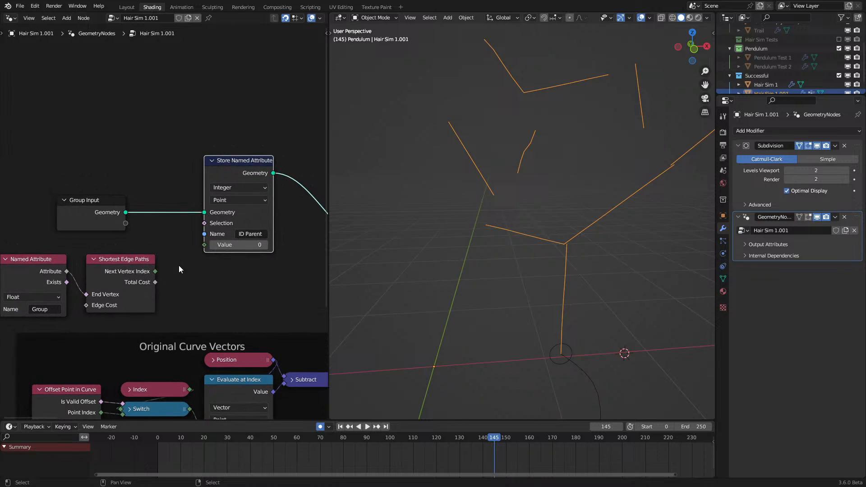
left_click_drag(144, 275, 204, 245)
scroll(200, 250, "down", 2)
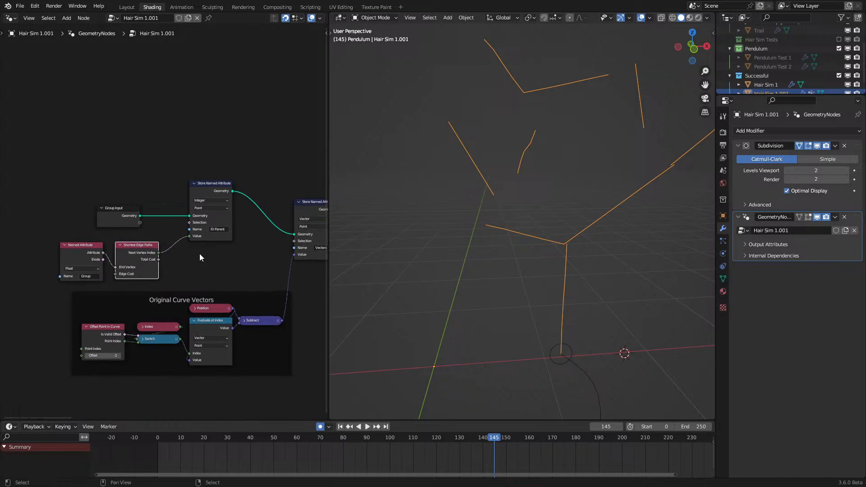
Step: Add an Integer Named Attribute node reading "ID Parent" in the Original Curve Vectors frame and connect it to the Index of Evaluate at Index
scroll(184, 211, "up", 2)
key("q")
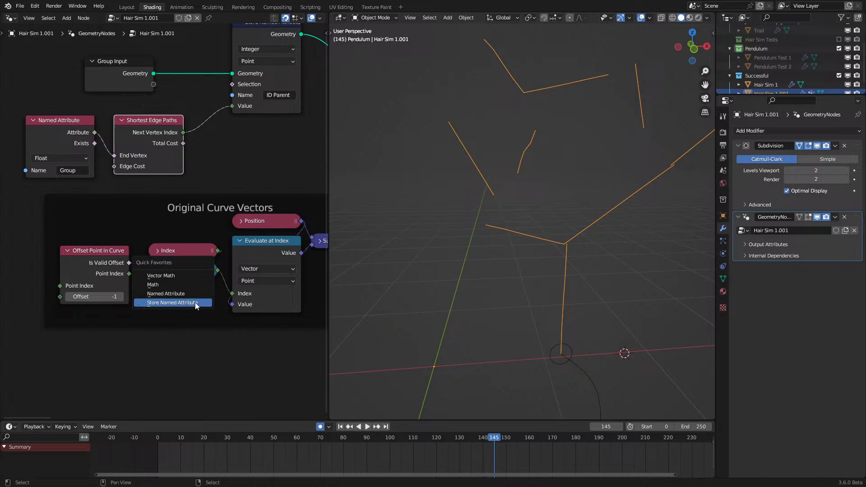
left_click(186, 293)
left_click(185, 294)
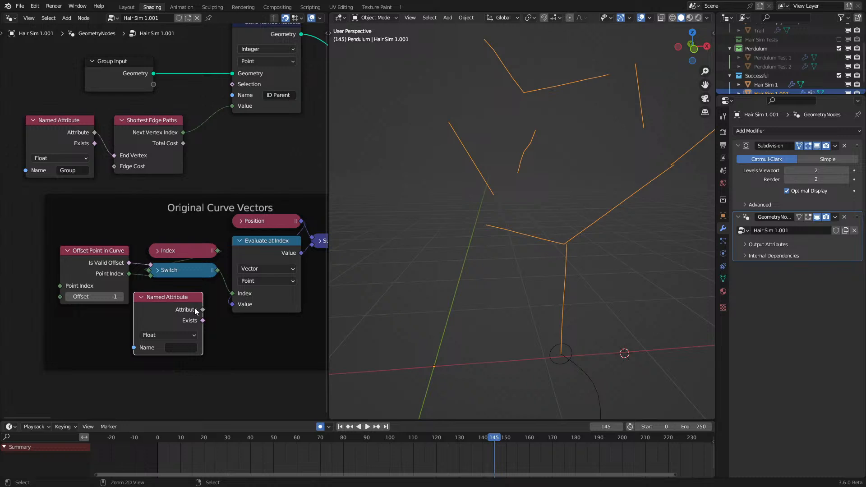
type("ID Parent")
left_click(187, 335)
left_click(178, 355)
left_click_drag(202, 310, 231, 293)
Step: Delete the Switch, Index and Offset Point in Curve nodes and place the ID Parent attribute node beside Evaluate at Index
left_click(195, 269)
key("x")
left_click(194, 248)
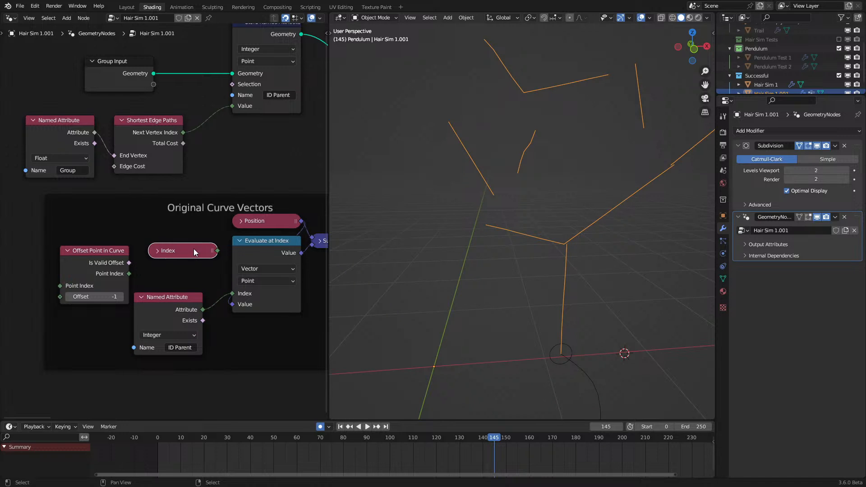
key("x")
left_click(103, 265)
key("x")
left_click_drag(172, 312, 192, 272)
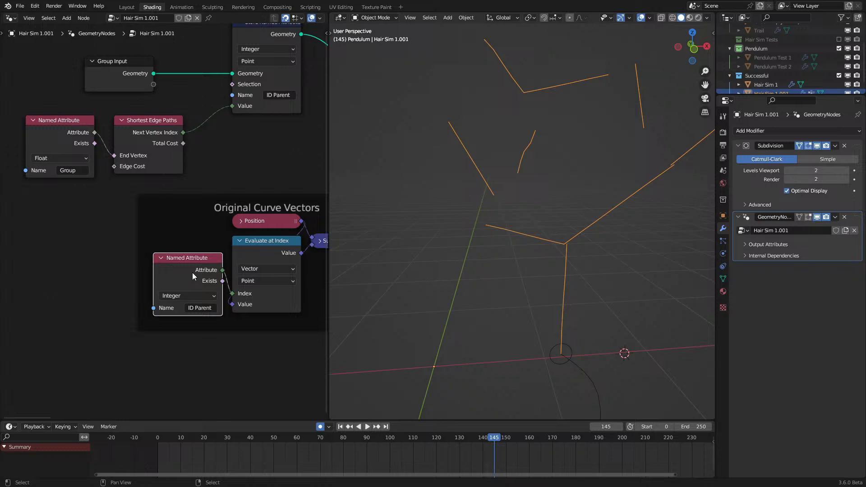
Step: Play the simulation from the start to test the branching mesh, stop it and return to frame 0
key("space")
left_click(164, 439)
scroll(404, 288, "down", 6)
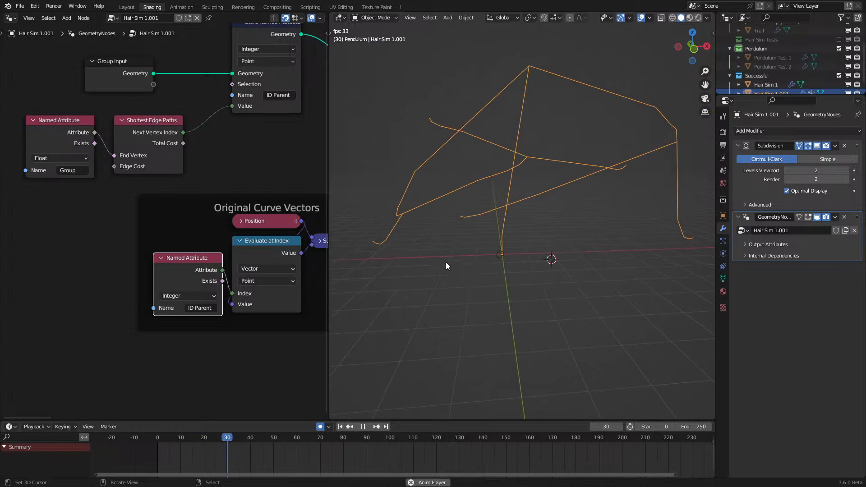
key("space")
left_click(158, 436)
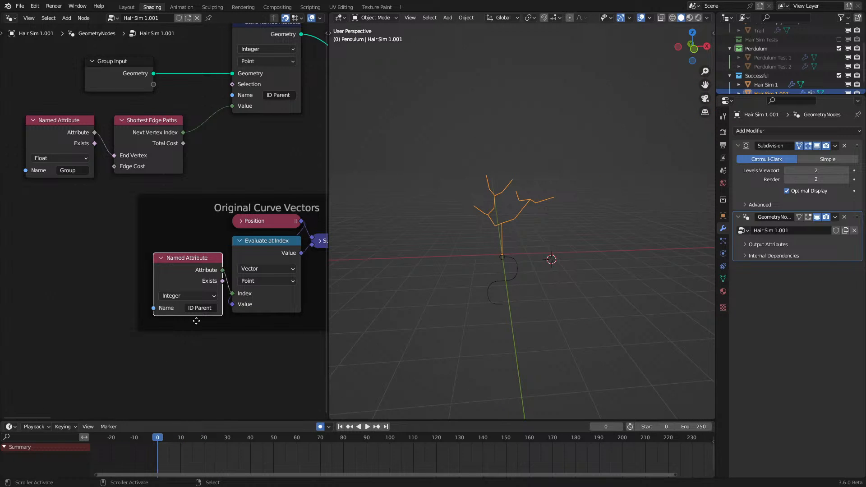
middle_click_drag(449, 226, 496, 230)
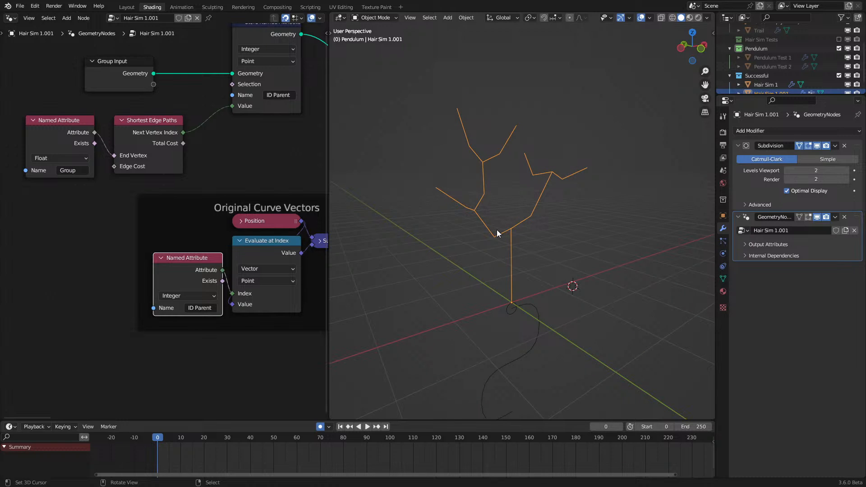
Step: Move the ID Parent attribute node slightly further from Evaluate at Index and review the parent index setup against the branching mesh
left_click_drag(180, 272, 170, 272)
scroll(182, 277, "down", 3)
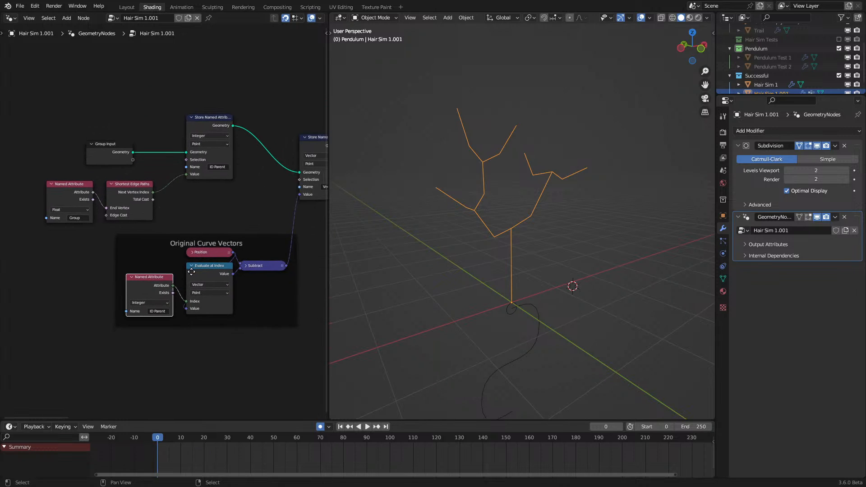
scroll(172, 286, "up", 1)
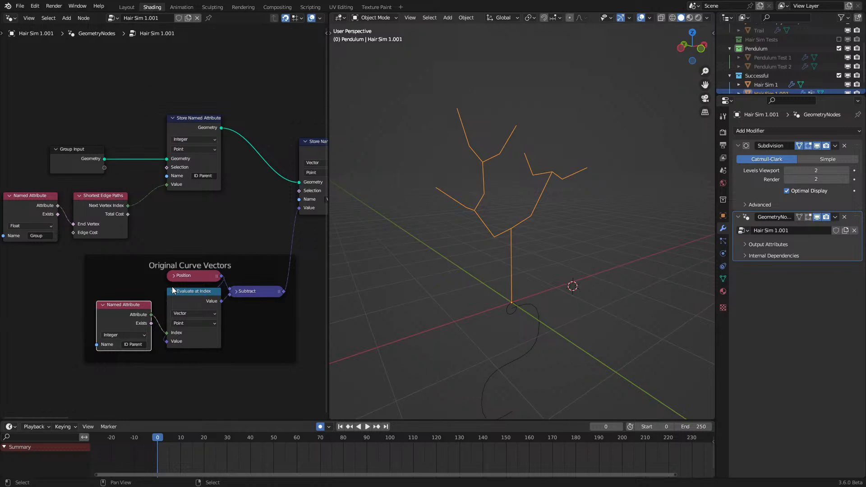
scroll(448, 267, "up", 3)
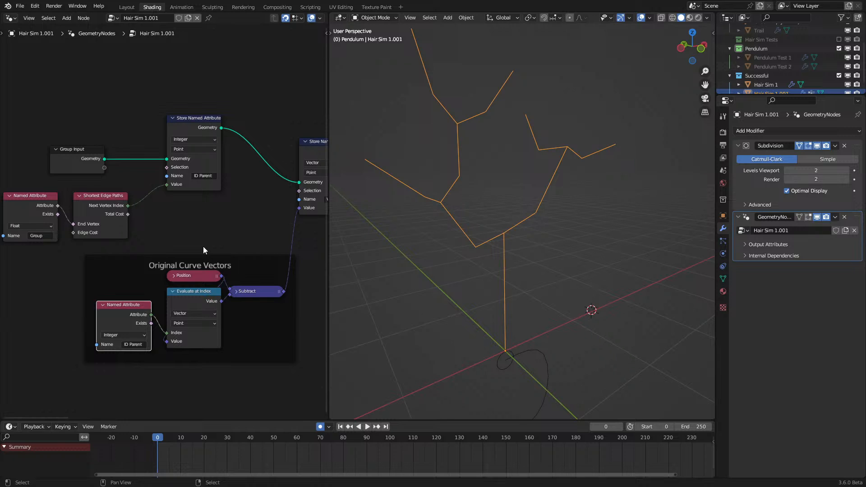
middle_click_drag(52, 233, 108, 274)
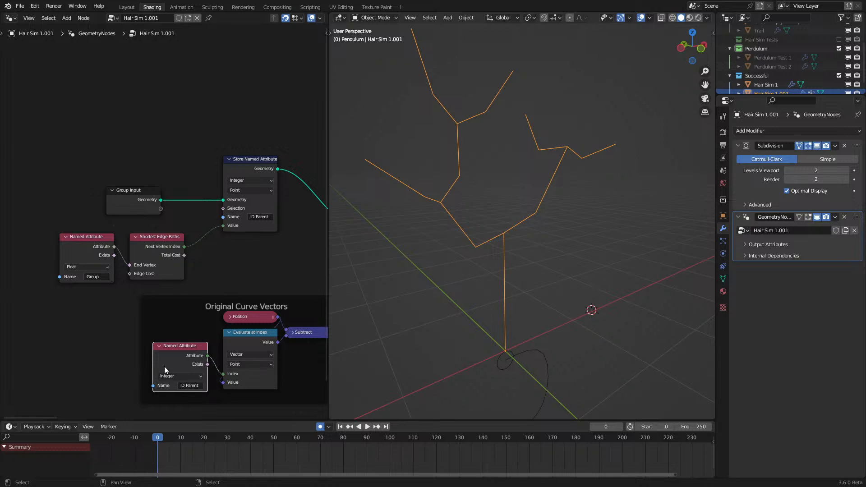
Step: Open the 1 Chain Constraint node group for editing, leaving the 100 Chain Constraints group unchanged
scroll(241, 272, "down", 7)
middle_click_drag(241, 272, 110, 283)
scroll(290, 248, "up", 1)
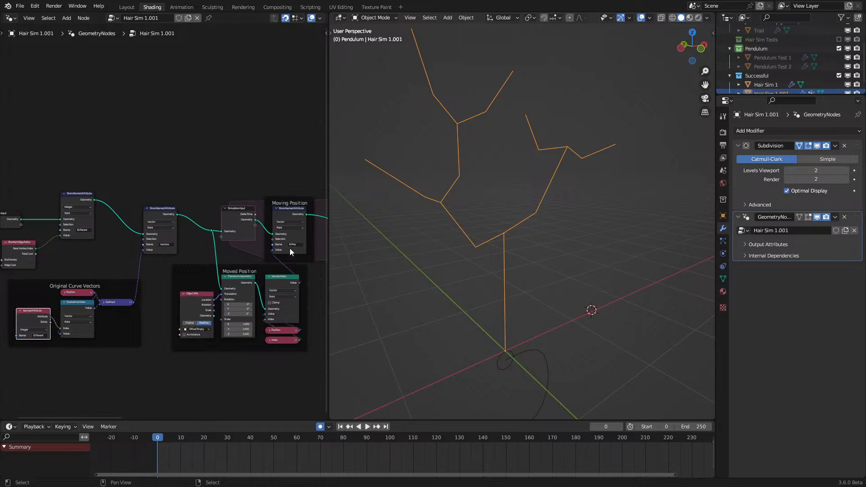
middle_click_drag(289, 248, 191, 245)
middle_click_drag(260, 268, 182, 256)
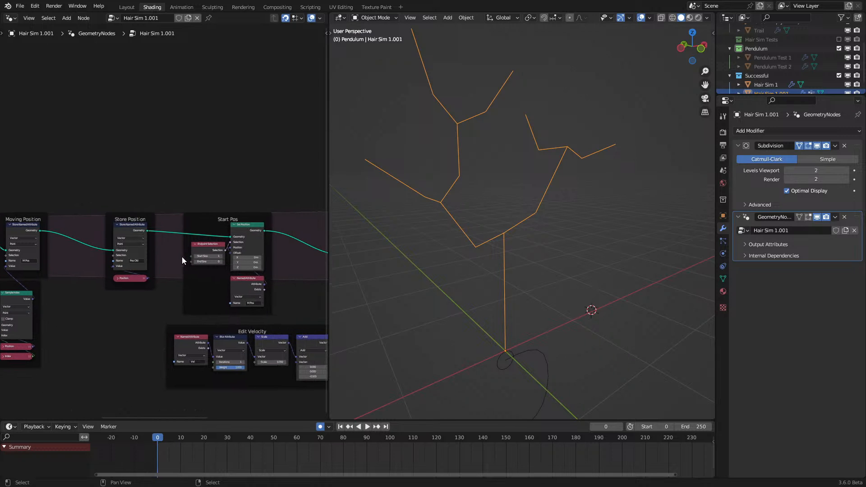
middle_click_drag(254, 228, 149, 214)
left_click(255, 215)
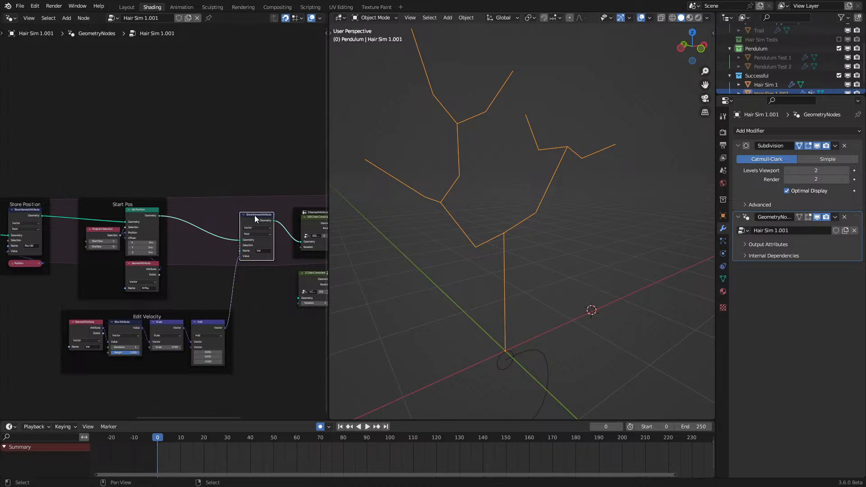
left_click(311, 217)
key("Tab")
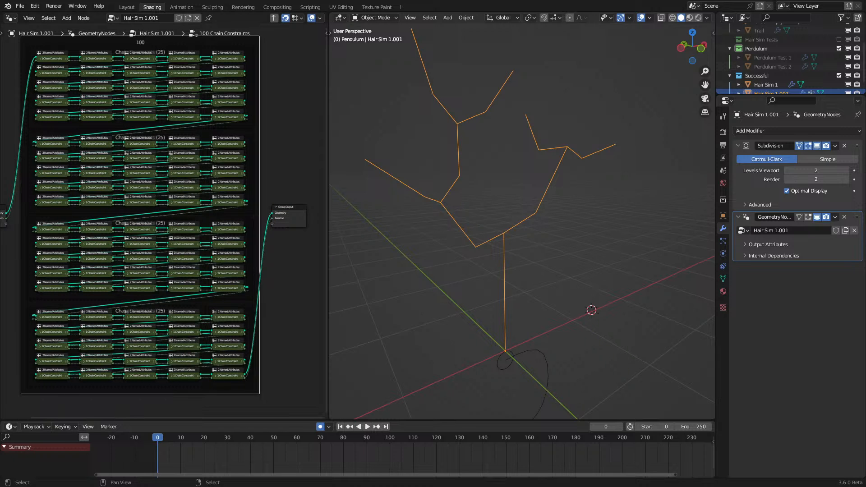
left_click(148, 295)
key("Tab")
middle_click_drag(248, 305, 186, 298)
left_click(252, 269)
key("Tab")
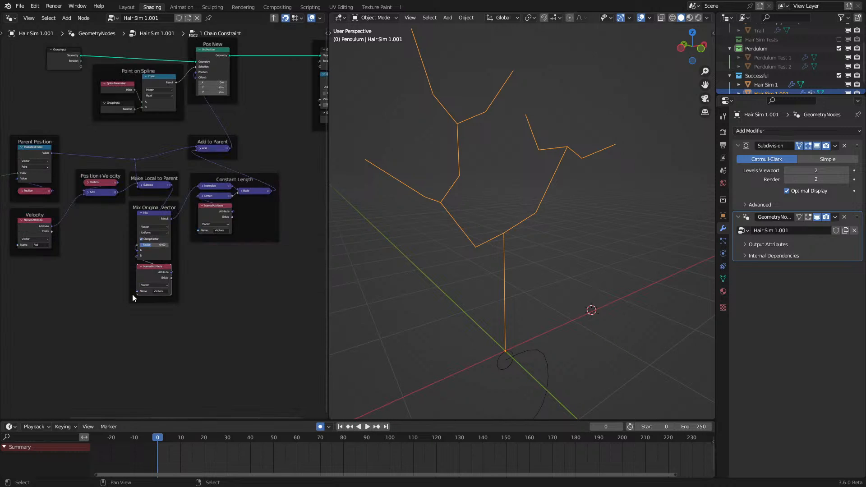
Step: Paste the Integer ID Parent attribute node into the group and connect it to the Index of Evaluate at Index in Parent Position
middle_click_drag(62, 288, 226, 310)
key("ctrl+v")
key("g")
left_click(134, 265)
scroll(131, 270, "up", 6)
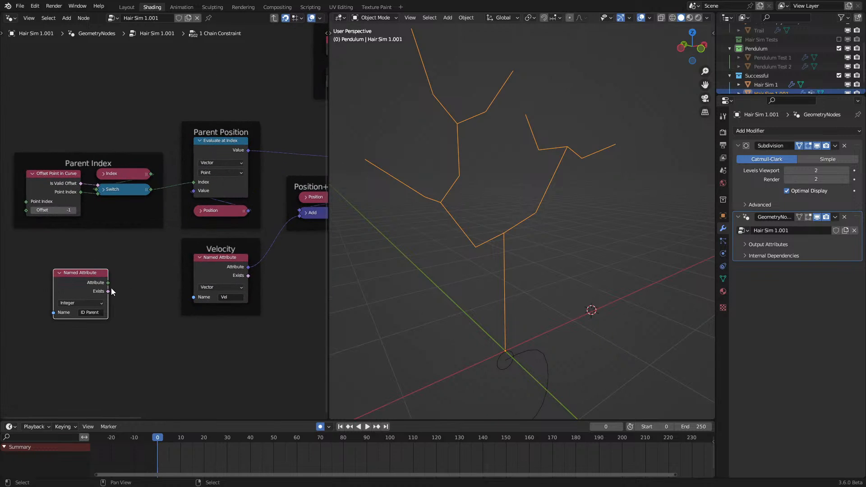
left_click_drag(107, 283, 194, 182)
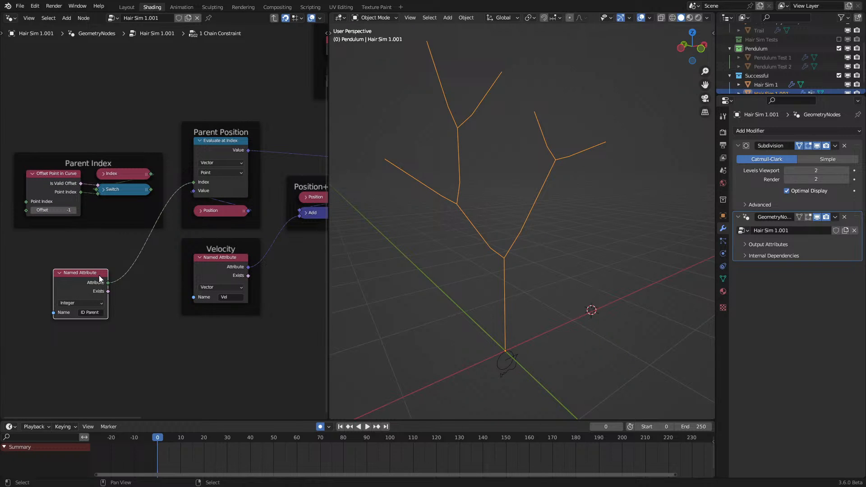
left_click_drag(100, 278, 116, 256)
Step: Play the simulation, try moving the branching mesh during playback, undo the move and stop playback
key("space")
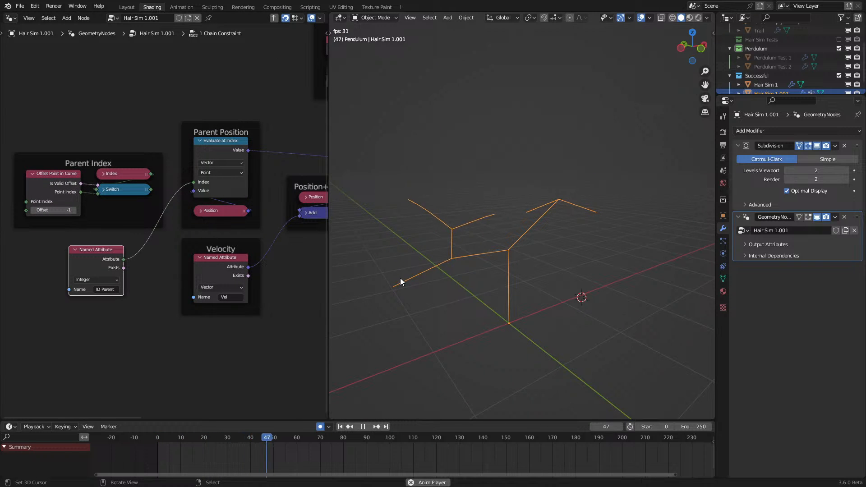
left_click(153, 450)
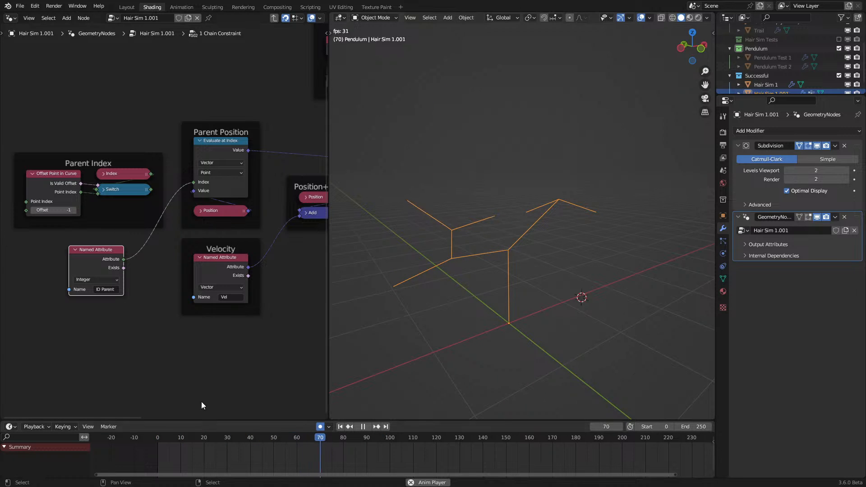
left_click(144, 453)
key("g")
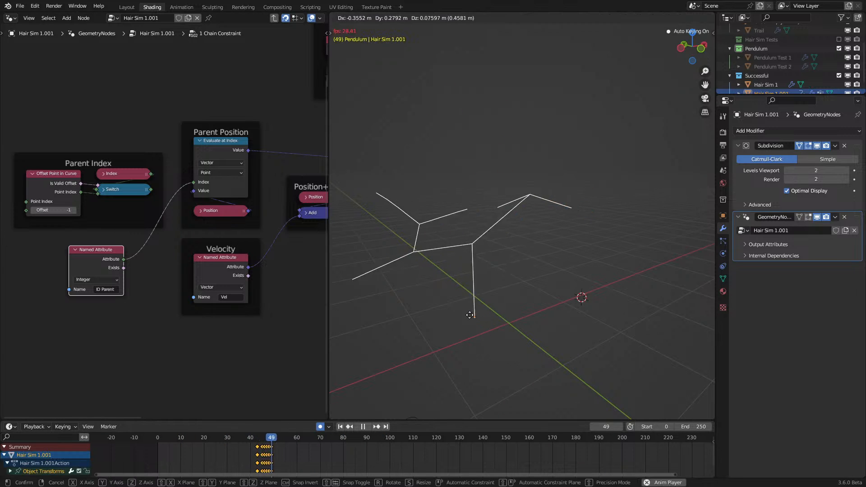
right_click(500, 292)
key("ctrl+z")
key("space")
Step: Leave the 1 Chain Constraint group and play the simulation again from the main node tree, stopping after checking the branches
key("Tab")
scroll(158, 308, "down", 3)
middle_click_drag(135, 298, 212, 253)
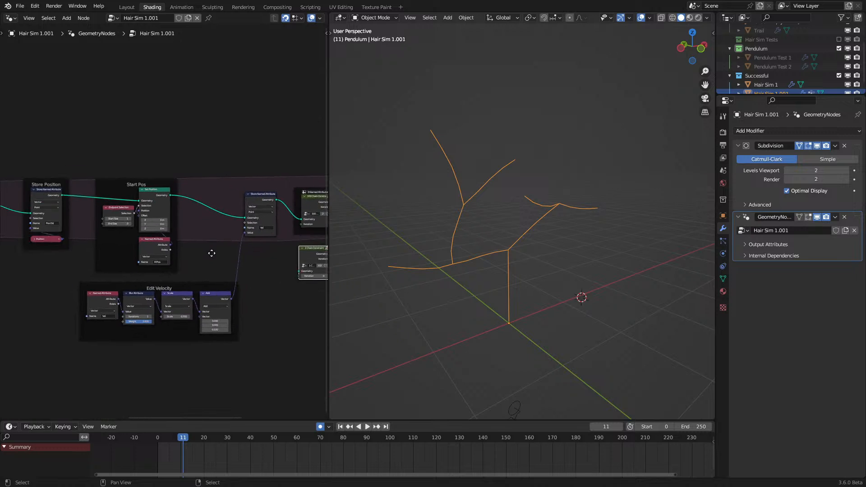
scroll(211, 252, "up", 2)
key("space")
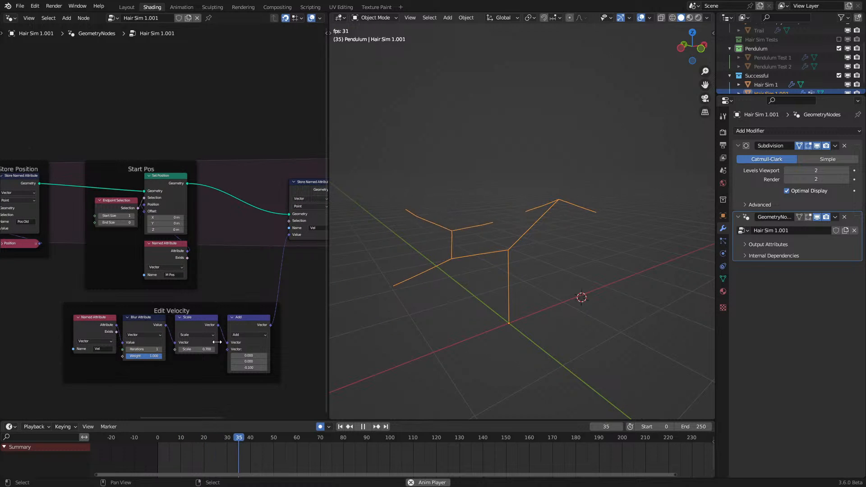
middle_click_drag(547, 299, 551, 299)
key("space")
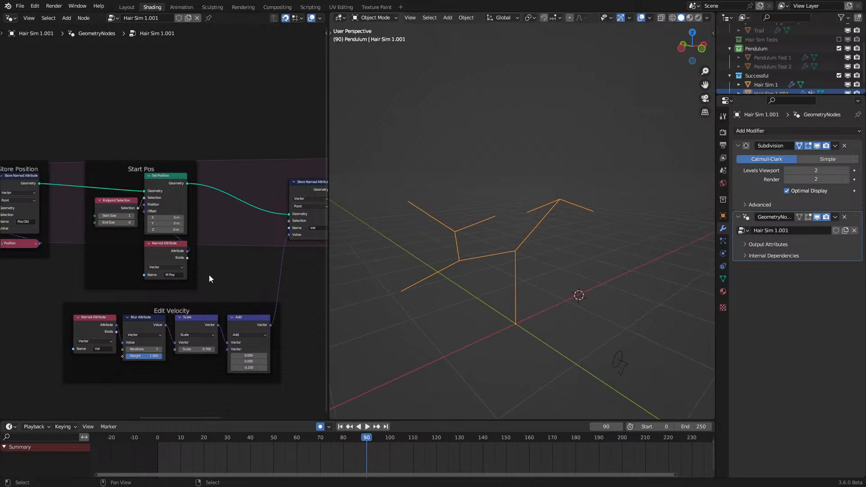
Step: Return to frame 0 and delete the Endpoint Selection node from the Start Pos frame
left_click(123, 435)
scroll(134, 288, "down", 3)
middle_click_drag(134, 287, 66, 274)
scroll(128, 259, "up", 4)
middle_click_drag(181, 256, 231, 298)
scroll(189, 263, "up", 3)
left_click(191, 248)
key("x")
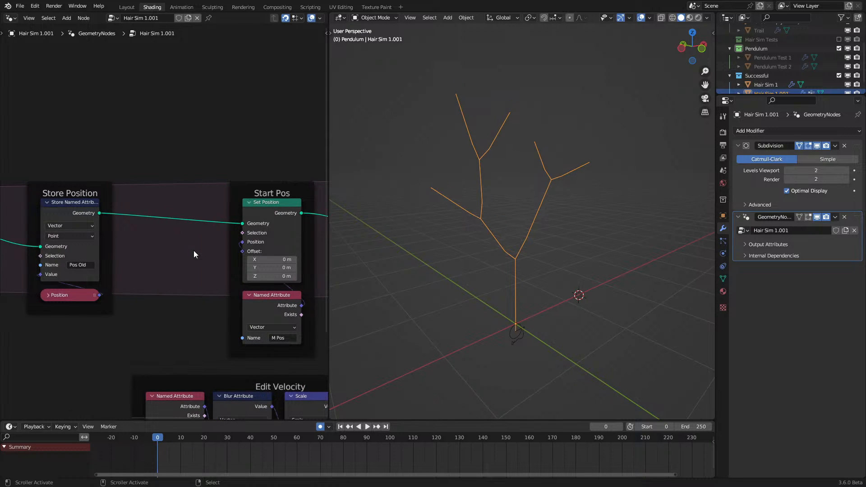
Step: Add a Float Named Attribute node reading "Group" in the Start Pos frame and connect it to the Selection of Set Position
scroll(194, 255, "up", 3)
key("q")
left_click(194, 255)
left_click(182, 244)
left_click(227, 304)
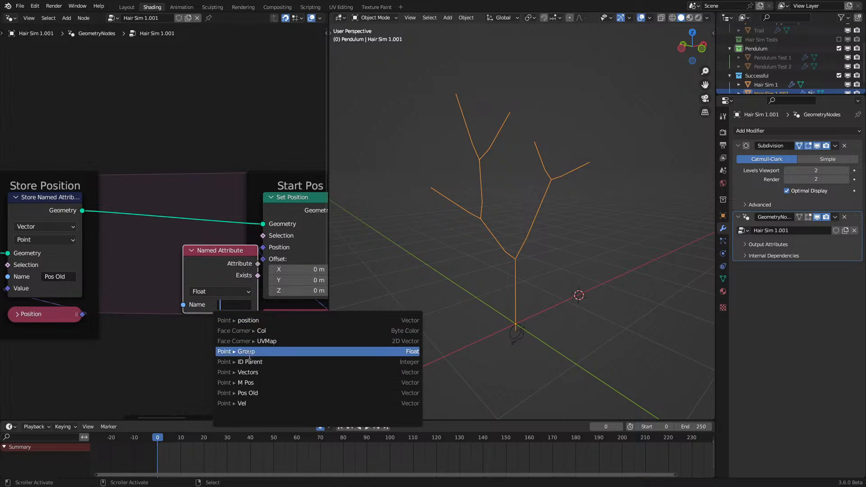
left_click(247, 351)
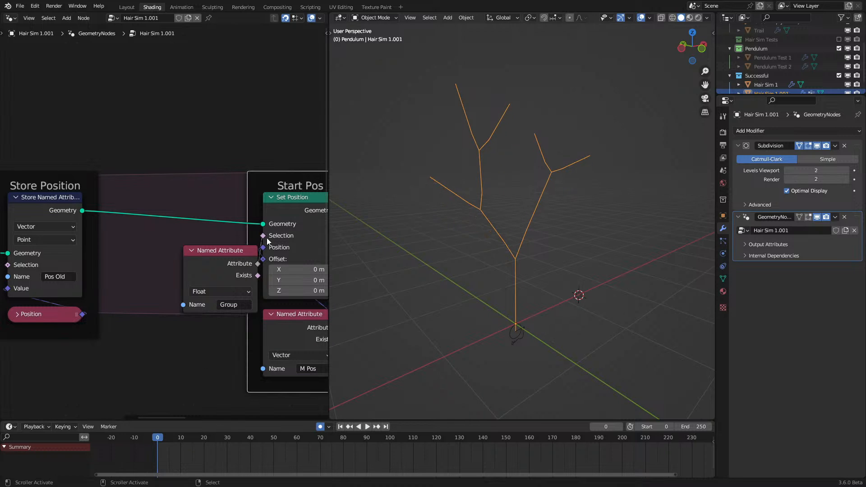
key("g")
left_click(286, 304)
key("g")
left_click(262, 288)
Step: Play the simulation briefly to test the Group attribute as the start position selection, and stop it
key("space")
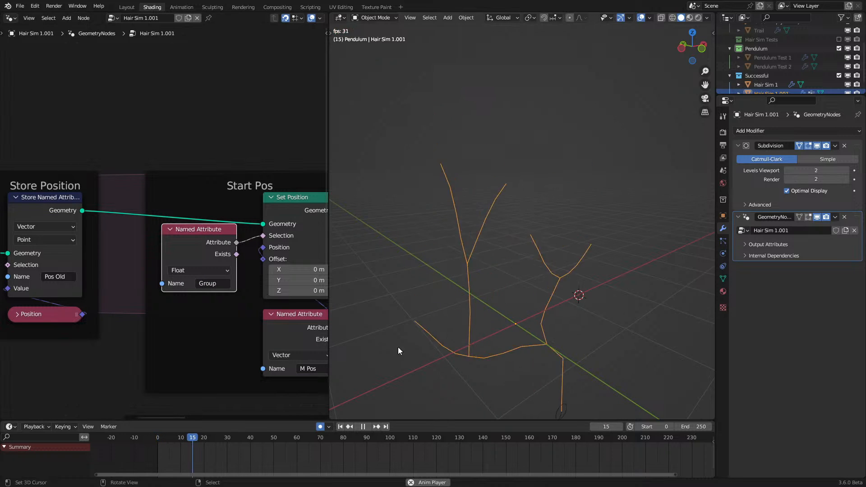
scroll(428, 337, "down", 3)
key("space")
Step: Add a Float Greater Than node between the Group attribute and the Set Position Selection, with B set to 0.999
key("shift+a")
type("gr")
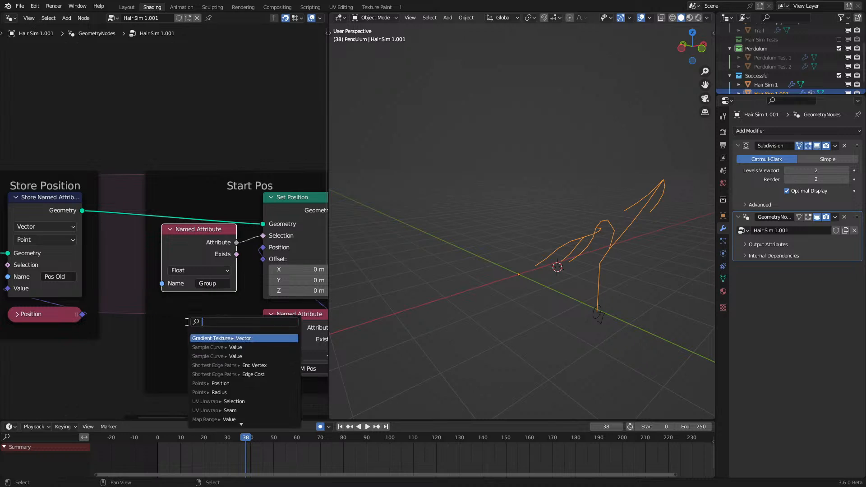
key("Return")
left_click(187, 321)
left_click_drag(236, 316, 263, 235)
left_click(228, 371)
type(".999")
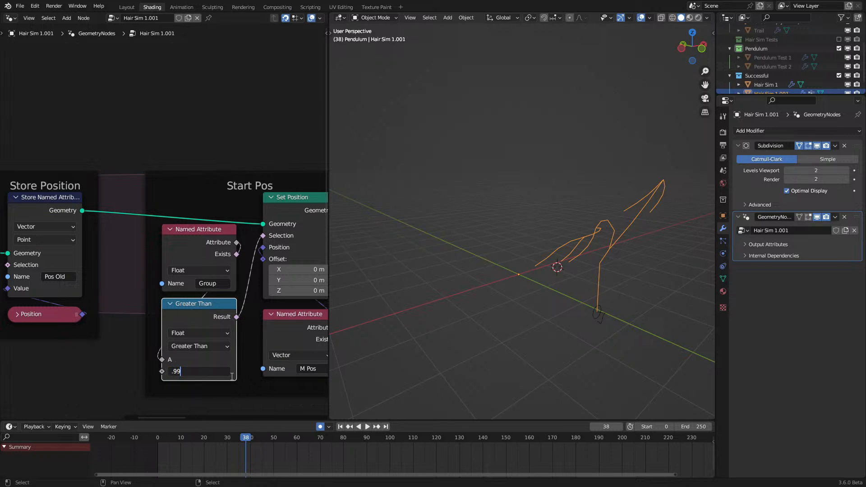
key("Return")
Step: Replay the simulation from frame 0 and lower the Greater Than threshold B to 0.199 during playback
left_click(158, 443)
key("space")
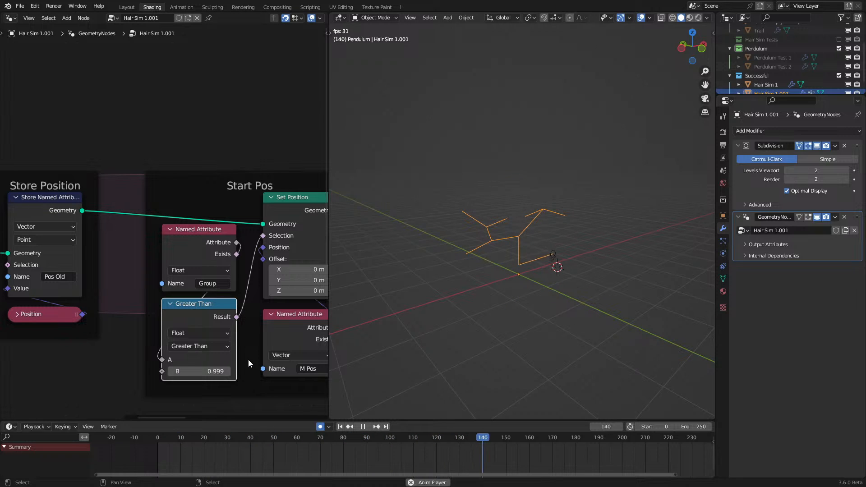
left_click(170, 371)
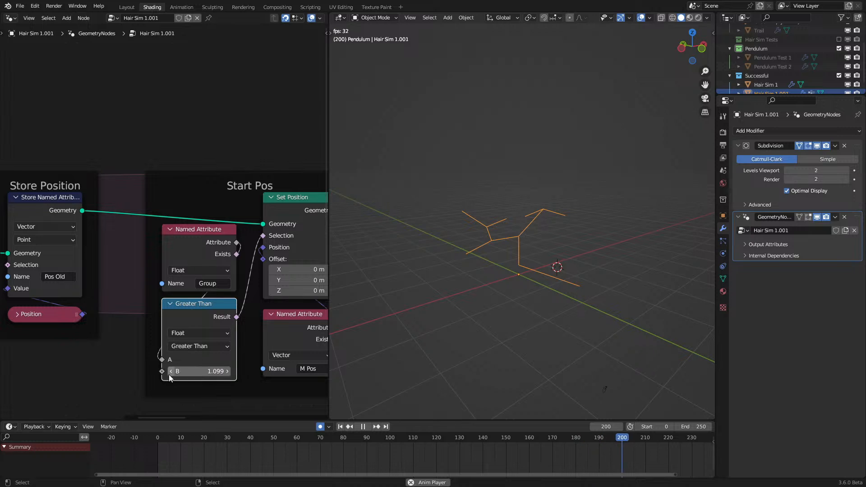
left_click(171, 372)
left_click(171, 372)
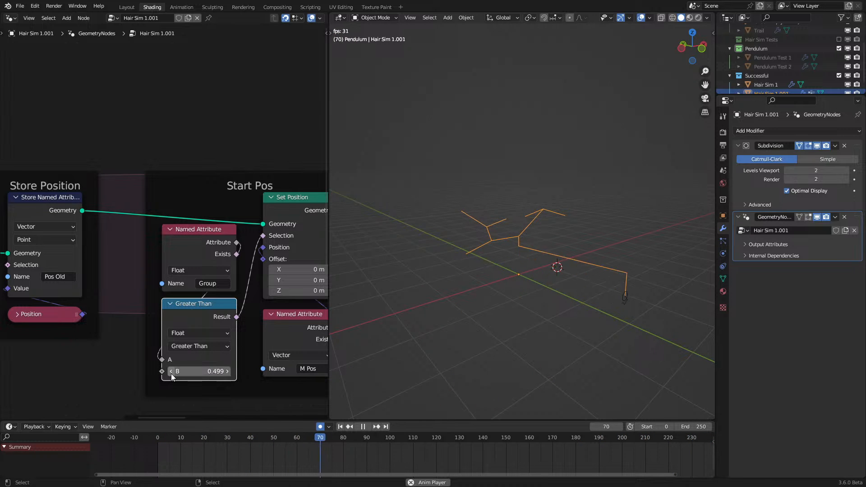
left_click(171, 371)
left_click(171, 372)
left_click(171, 372)
left_click(171, 372)
left_click(171, 372)
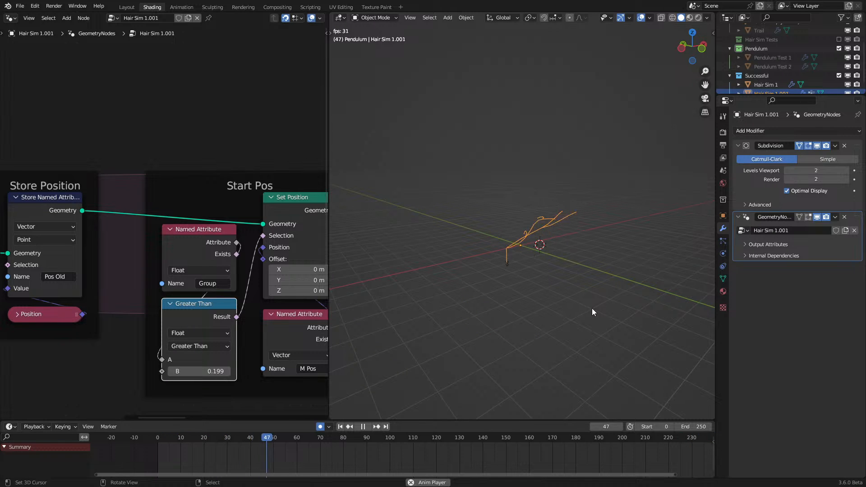
Step: Stop playback and review the 1 Chain Constraint group and the parent index nodes around Original Curve Vectors
key("space")
scroll(158, 311, "down", 2)
middle_click_drag(270, 276, 87, 244)
left_click(320, 271)
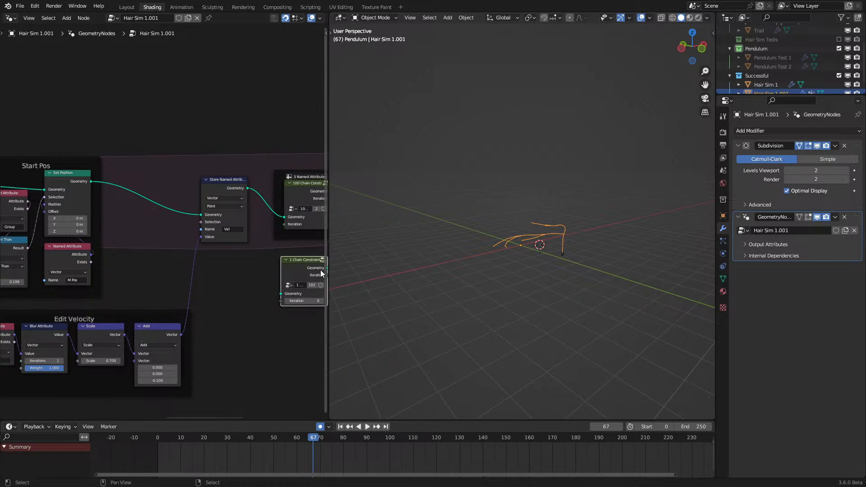
key("Tab")
middle_click_drag(320, 273, 19, 279)
key("Tab")
scroll(96, 283, "down", 6)
scroll(98, 299, "up", 4)
scroll(234, 277, "up", 1)
scroll(207, 278, "up", 2)
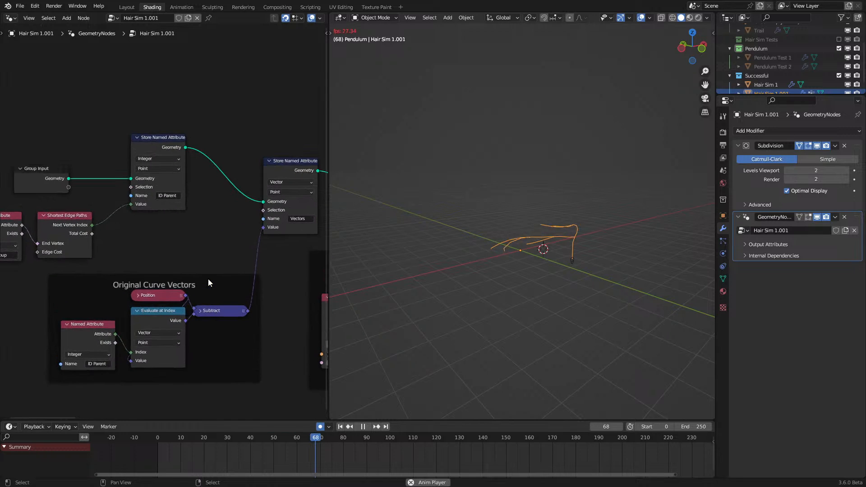
Step: Play and pause the simulation repeatedly to examine the branching mesh's motion from different distances and angles
key("space")
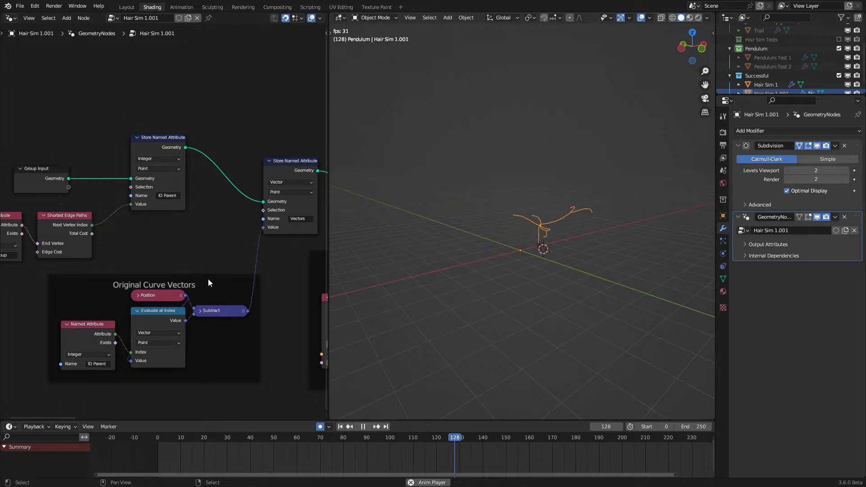
scroll(208, 280, "up", 1)
middle_click_drag(449, 248, 404, 248)
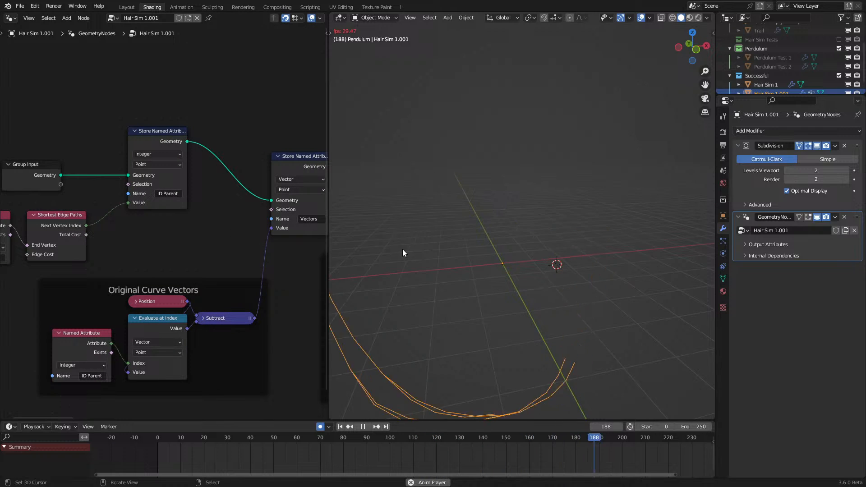
key("space")
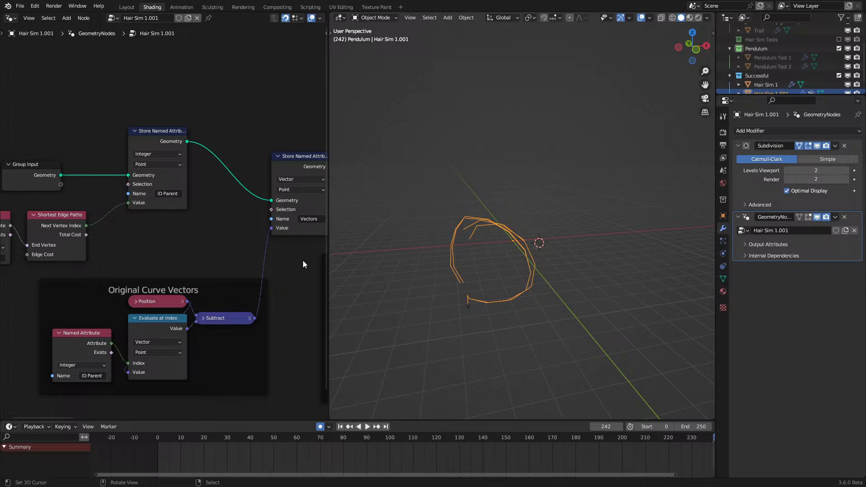
key("space")
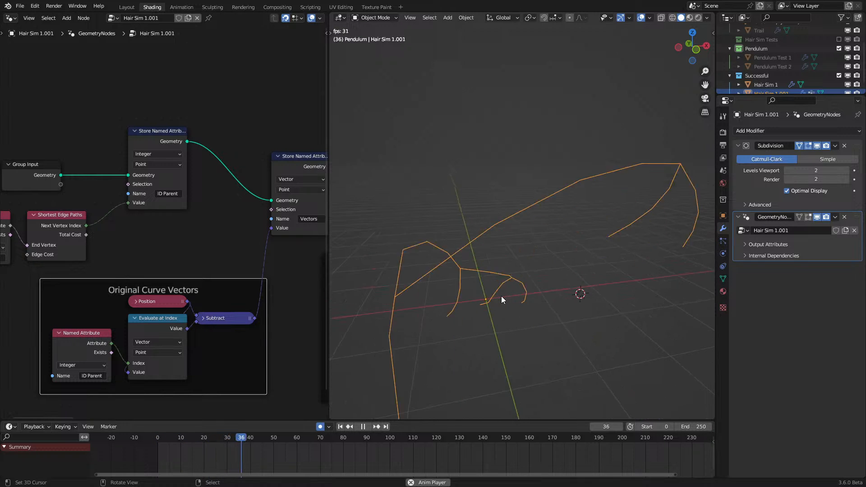
scroll(501, 295, "down", 4)
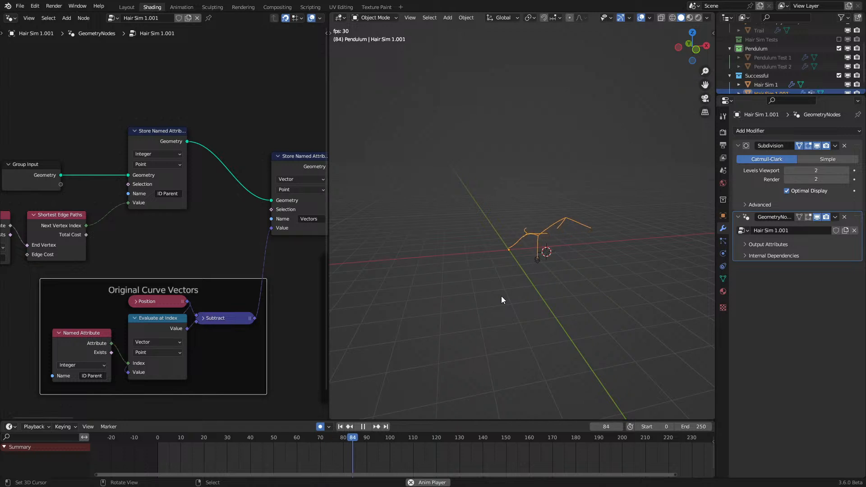
scroll(501, 296, "up", 2)
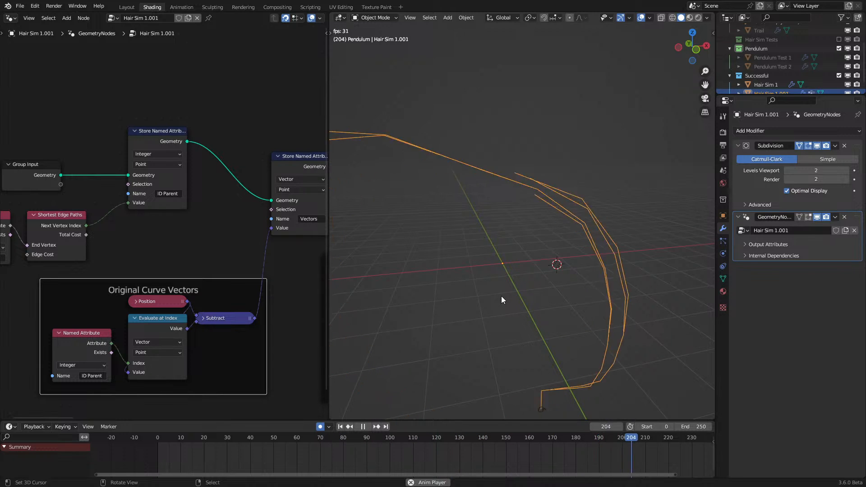
scroll(501, 295, "down", 3)
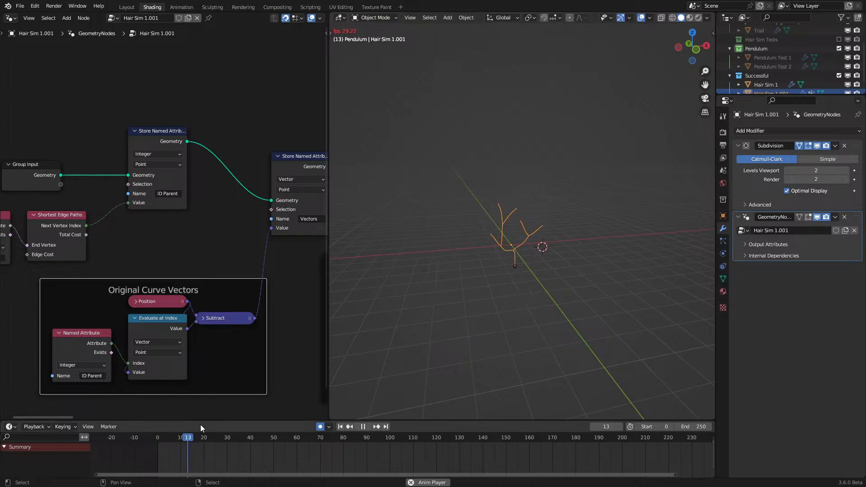
scroll(443, 314, "up", 4)
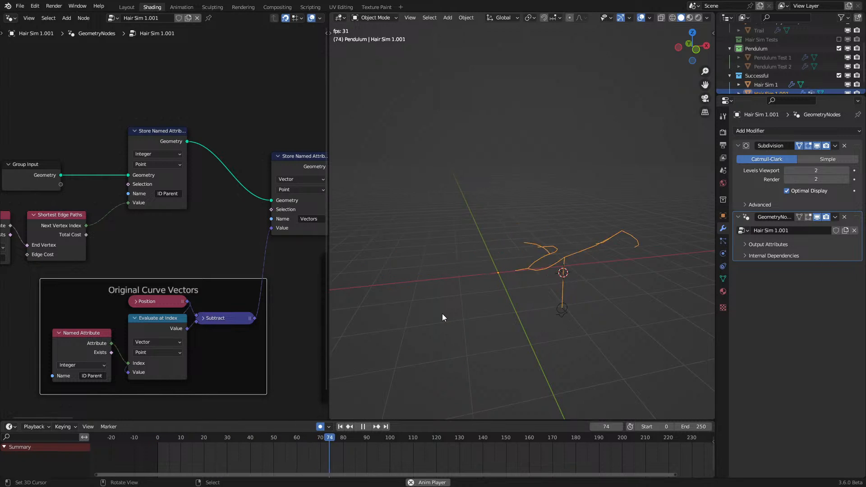
key("space")
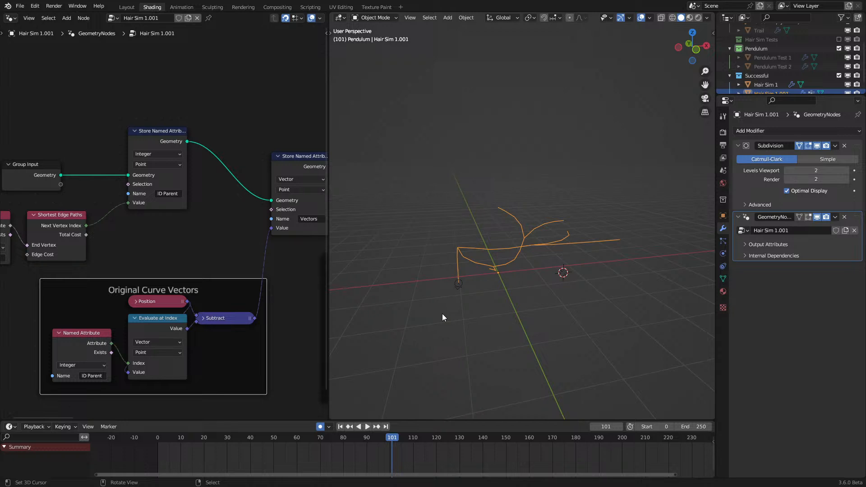
key("space")
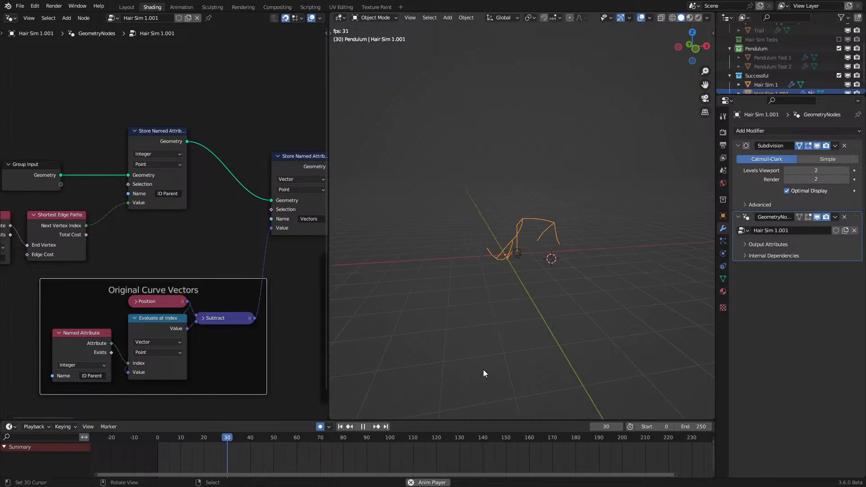
Step: Watch the branching mesh swing during playback, pausing to examine its deformed branches up close
middle_click_drag(483, 368, 488, 326)
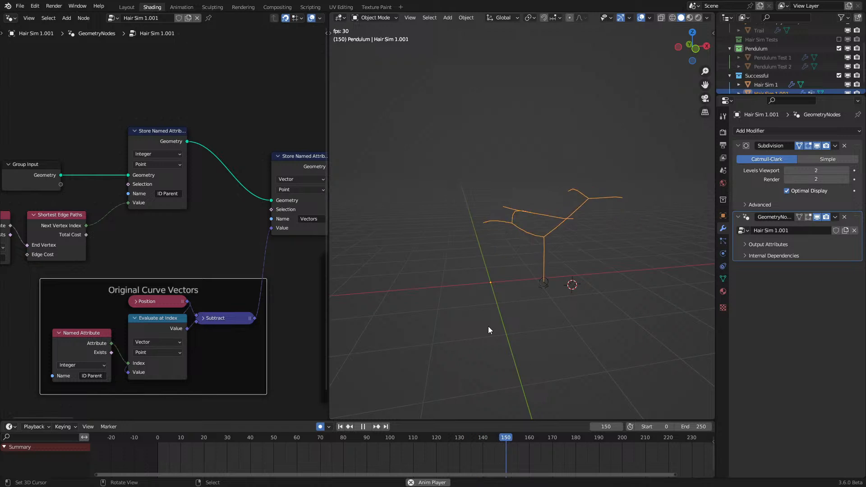
scroll(487, 326, "down", 4)
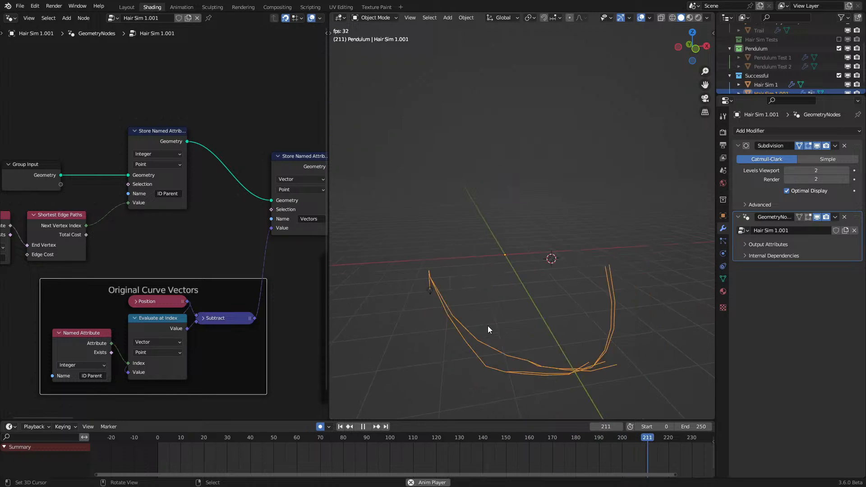
scroll(469, 324, "up", 3)
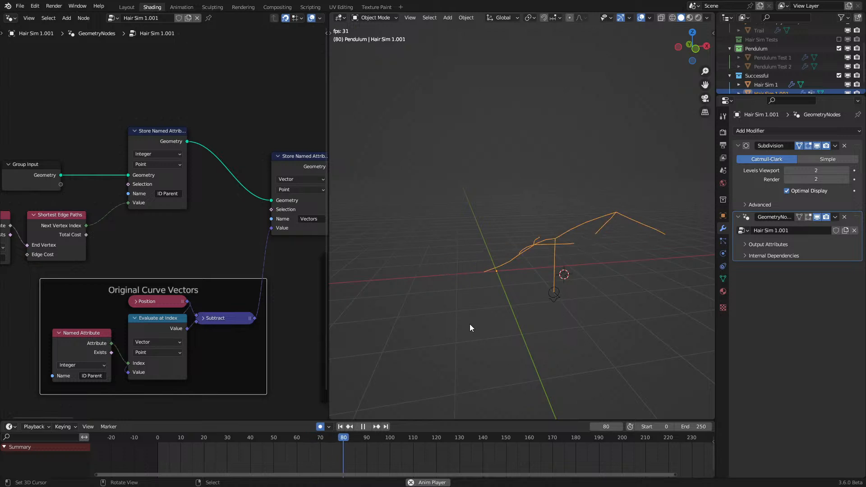
key("space")
scroll(517, 273, "up", 8)
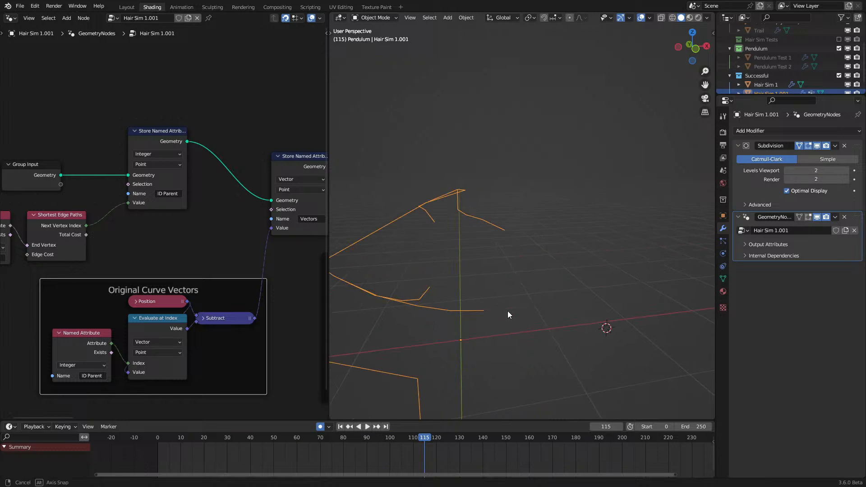
scroll(552, 309, "down", 2)
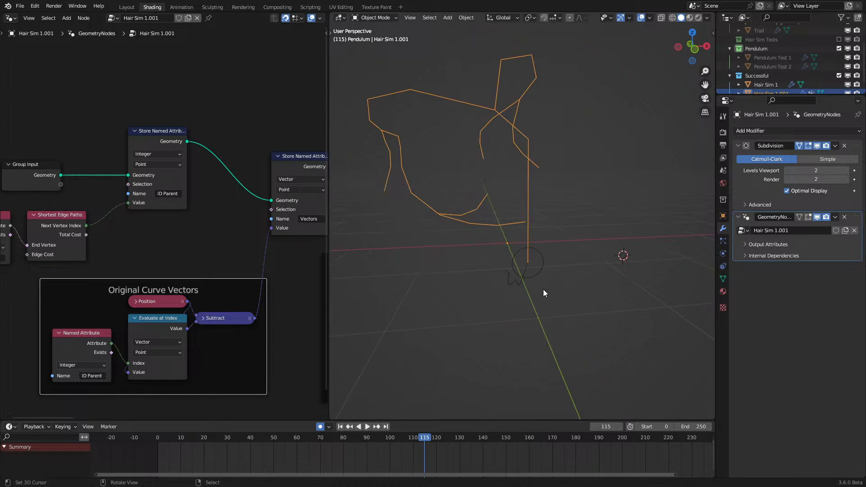
scroll(542, 275, "up", 2)
scroll(552, 275, "down", 2)
Step: Apply the Subdivision modifier to the Hair Sim 1.001 mesh and return the timeline to frame 0
key("Tab")
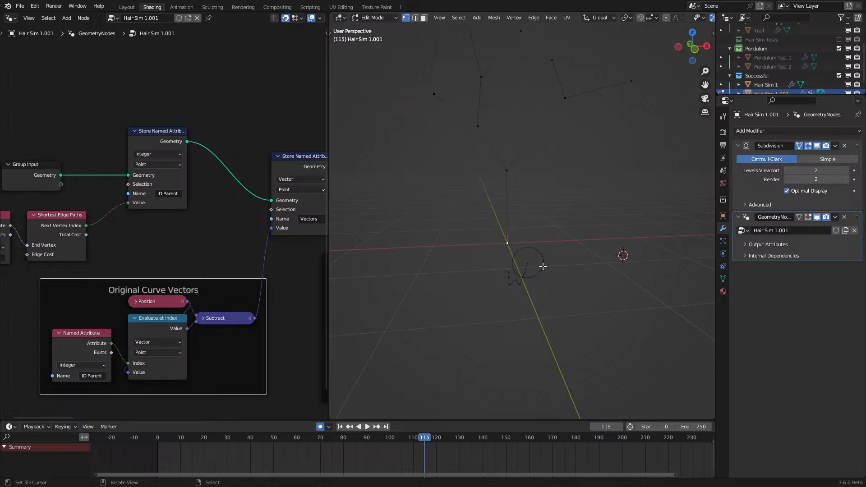
scroll(509, 248, "up", 3)
key("Tab")
key("ctrl+a")
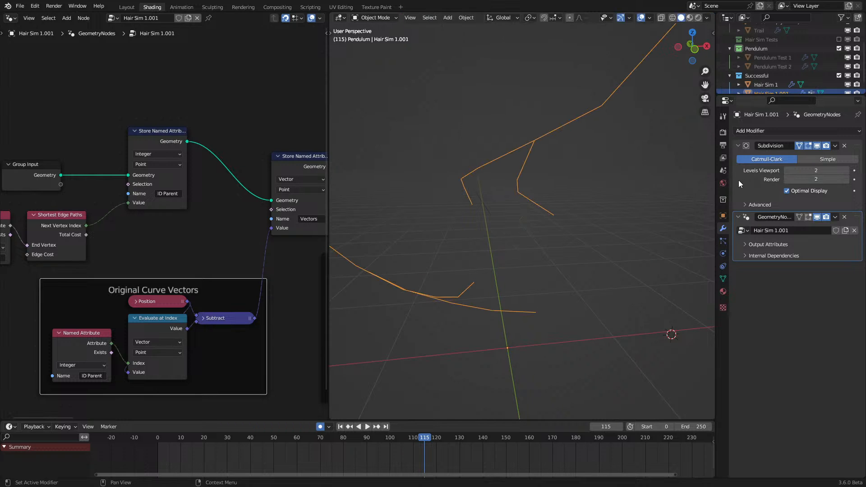
left_click(156, 439)
Step: Remove all of the mesh's vertices from the Group vertex group and assign only the root vertex at the trunk's base
key("Tab")
key("a")
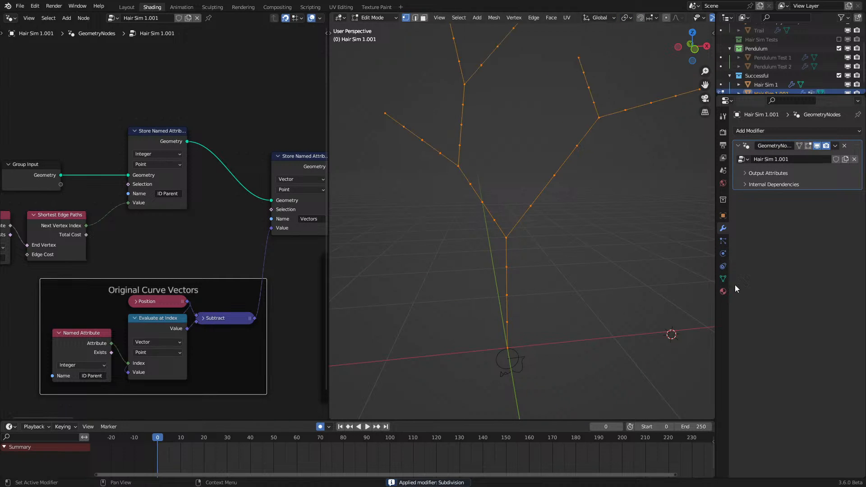
left_click(723, 278)
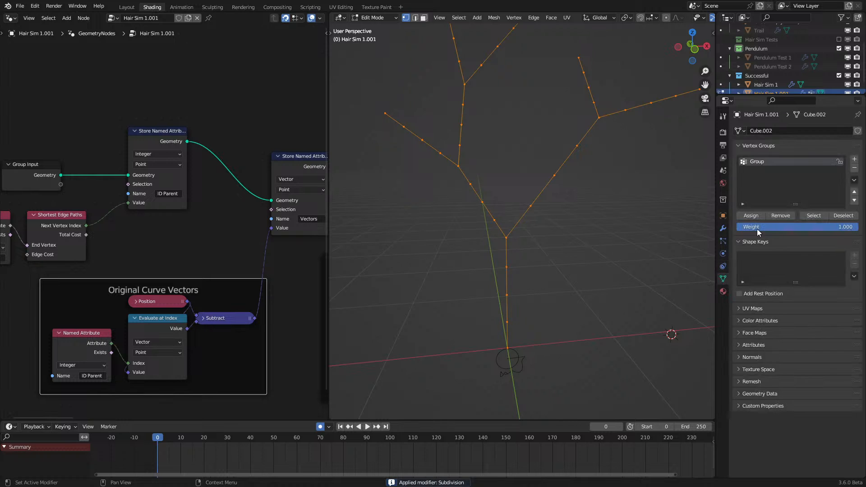
left_click(779, 217)
left_click(507, 356)
left_click(754, 217)
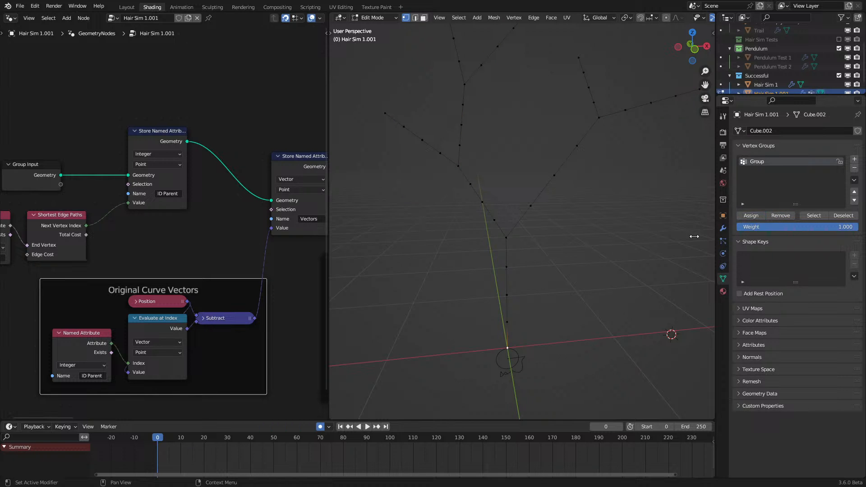
key("Tab")
Step: Delete the Greater Than node in the Start Pos frame, keeping the Group attribute connected to the Set Position Selection
scroll(149, 295, "down", 1)
scroll(149, 296, "down", 2)
middle_click_drag(149, 295, 133, 305)
scroll(180, 280, "up", 1)
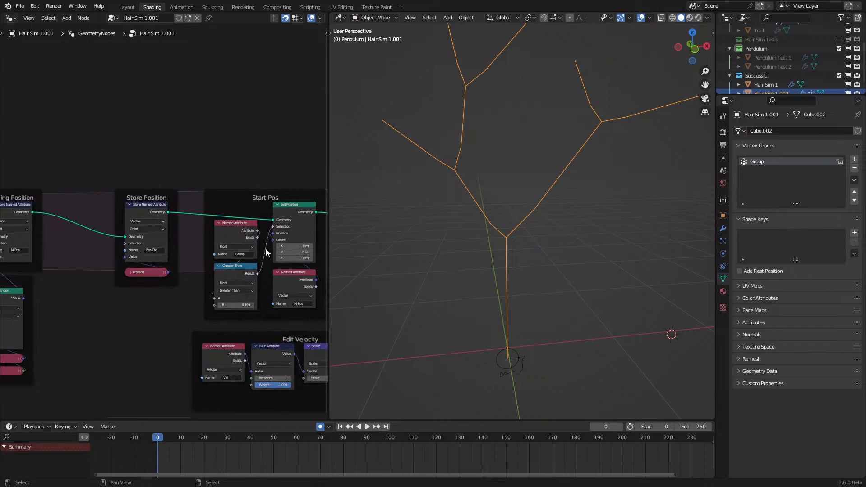
left_click(255, 231)
left_click(234, 272)
key("ctrl+x")
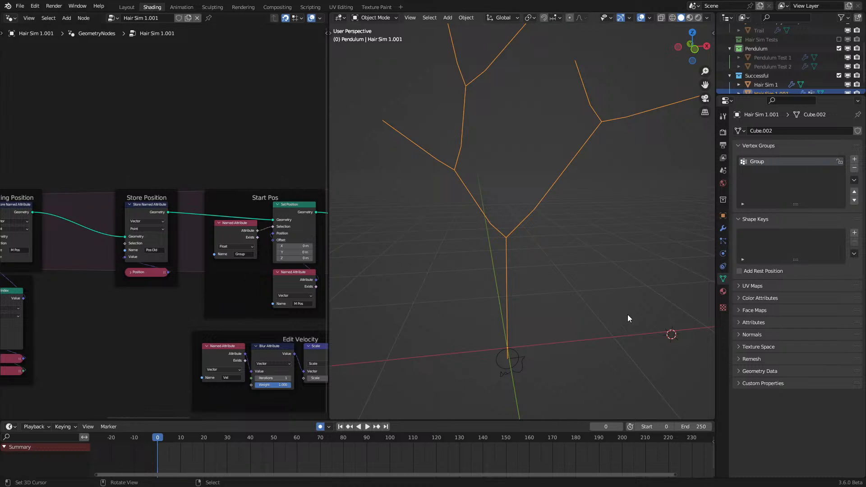
Step: Inspect the root vertex and the neighbouring trunk and branch vertices in Edit Mode from several angles
scroll(520, 326, "up", 1)
key("Tab")
middle_click_drag(520, 325, 519, 319)
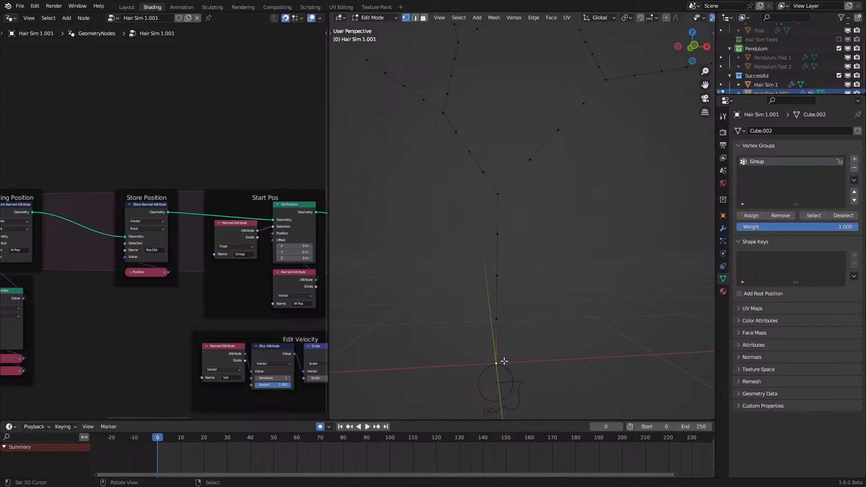
middle_click_drag(504, 361, 502, 328)
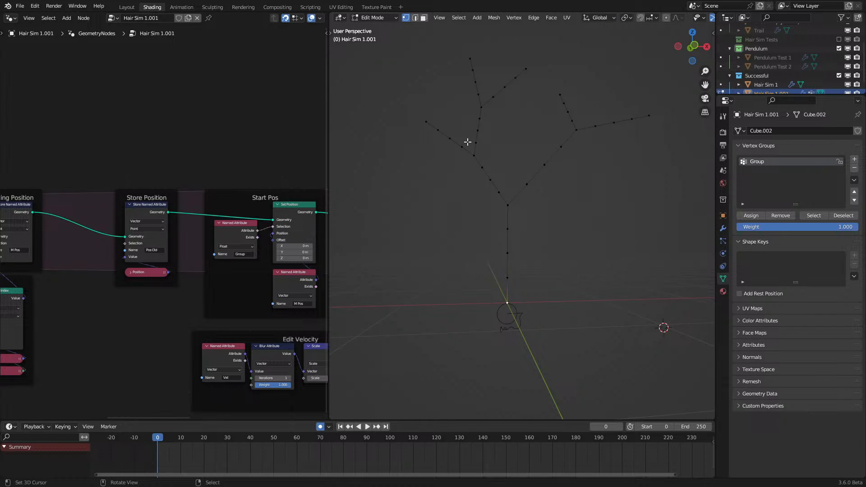
middle_click_drag(545, 282, 476, 227)
middle_click_drag(495, 150, 526, 224)
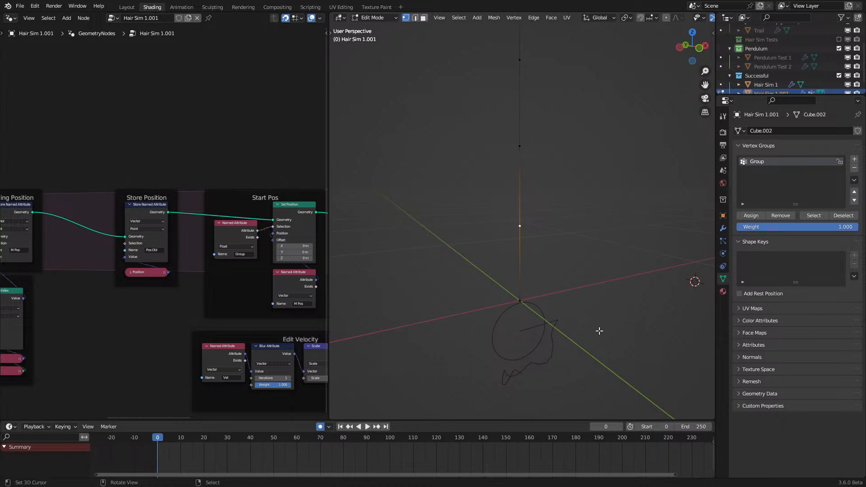
middle_click_drag(598, 330, 550, 250)
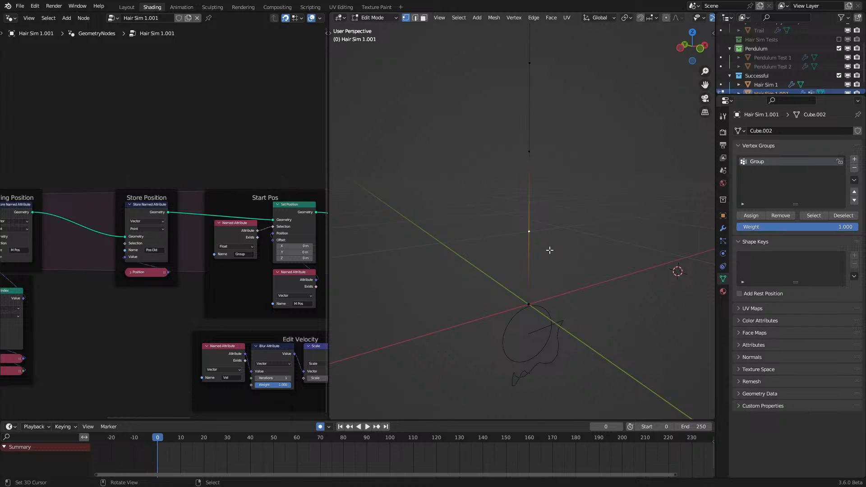
scroll(549, 250, "down", 3)
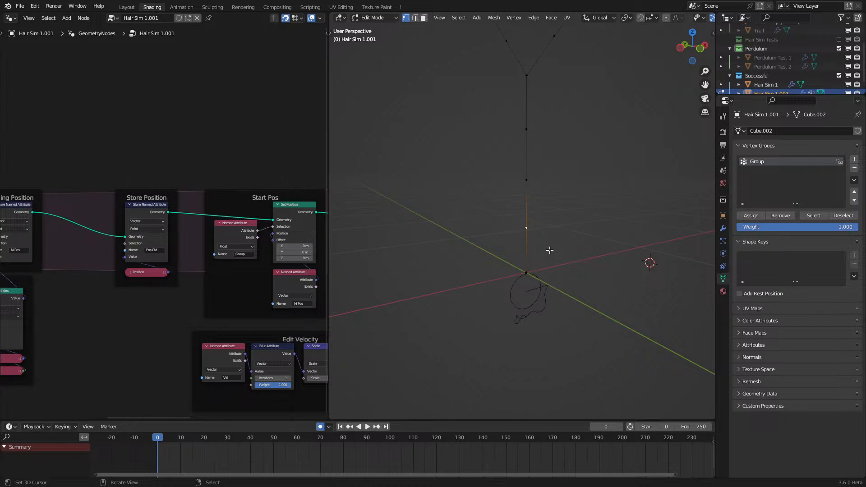
middle_click_drag(549, 250, 530, 269)
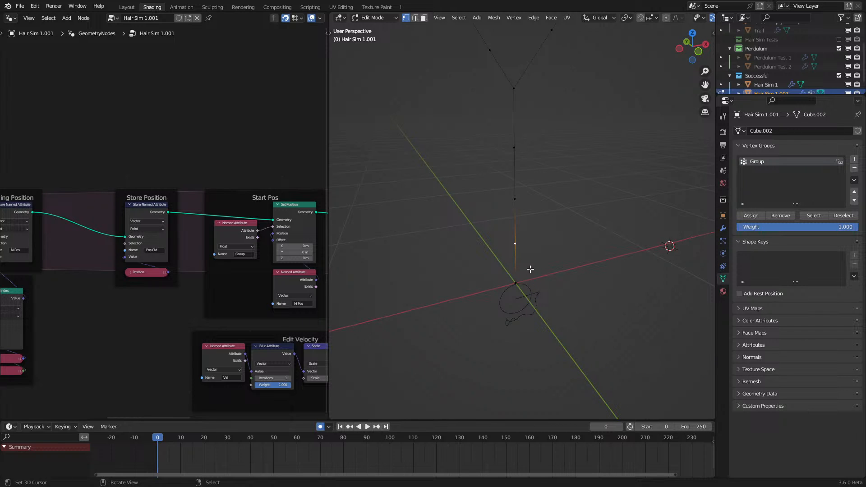
scroll(530, 269, "down", 3)
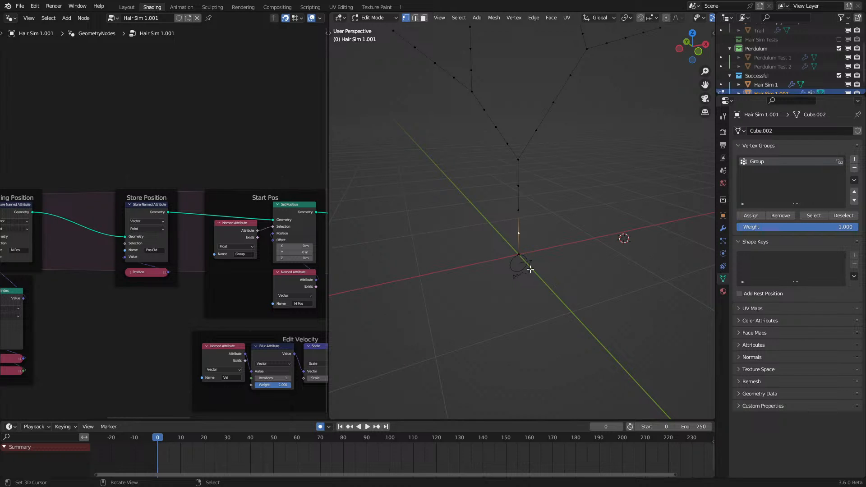
Step: Return to Object Mode and briefly play the simulation to check it with the root-only Group
key("Tab")
key("space")
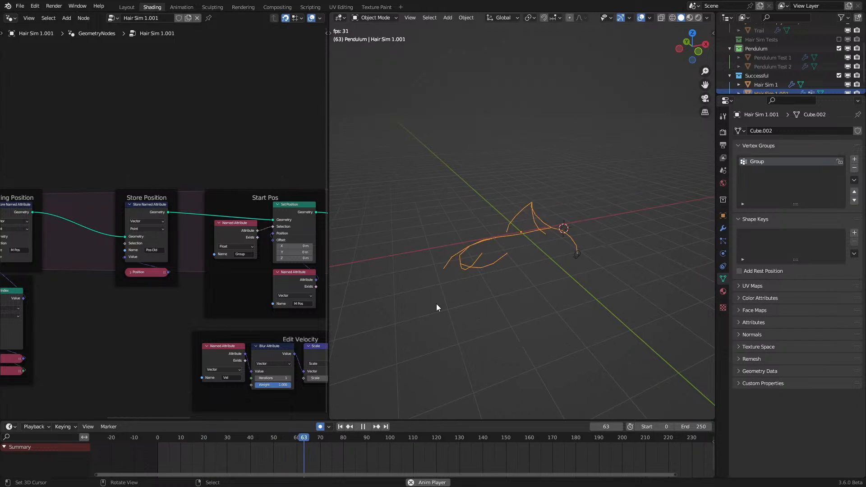
key("space")
Step: Add an Edges of Vertex node and place it below the Group Named Attribute node
middle_click_drag(191, 312, 269, 215)
key("shift+a")
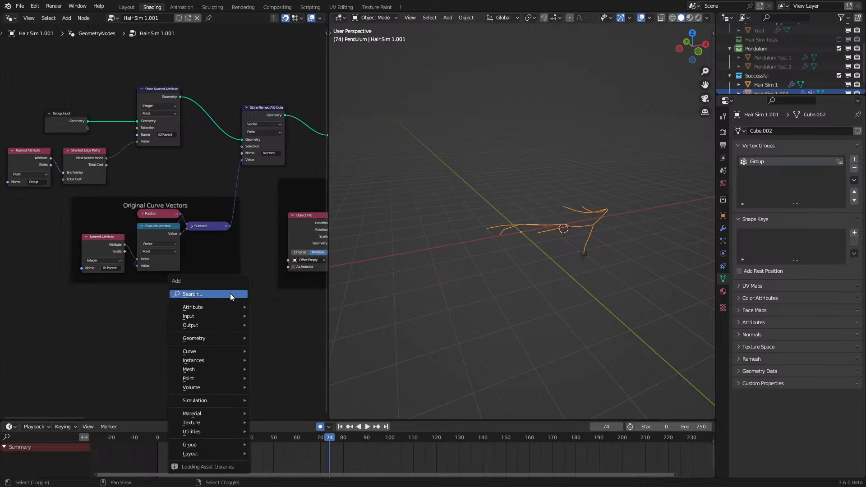
type("edge")
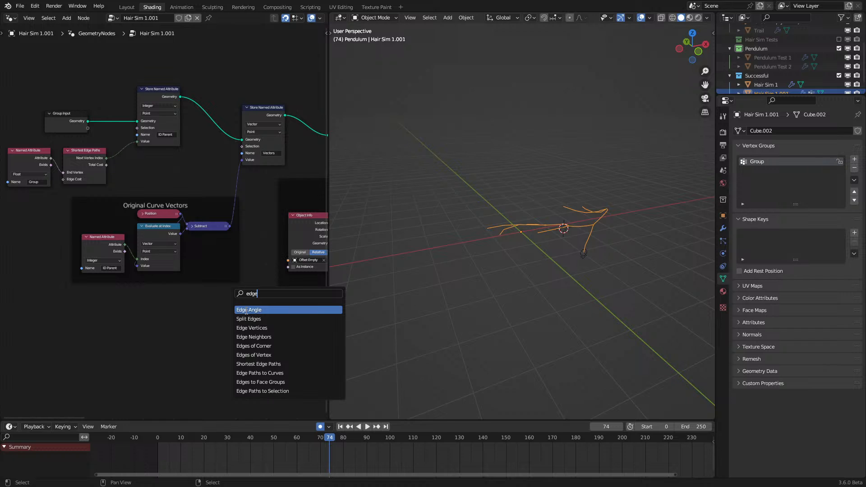
type(" v")
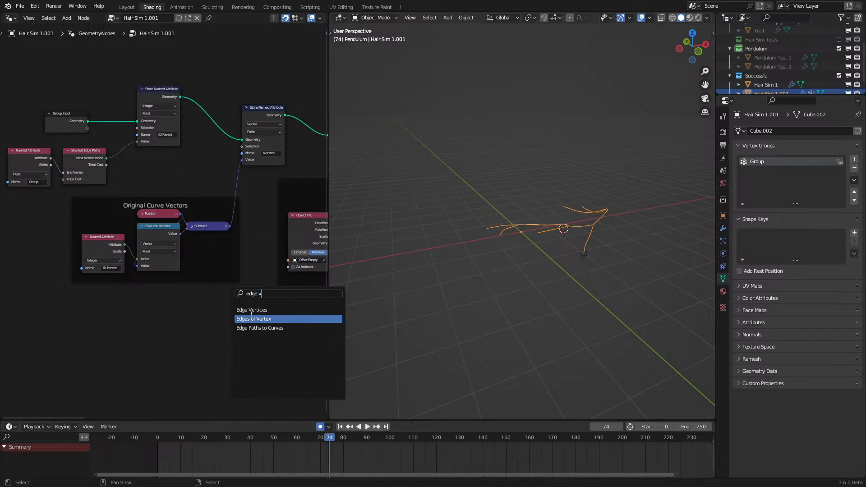
left_click(280, 318)
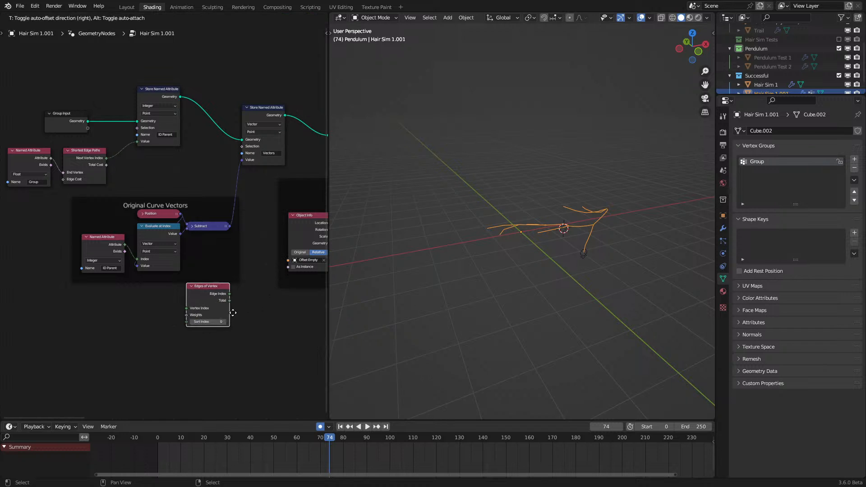
left_click(230, 318)
scroll(221, 302, "up", 2)
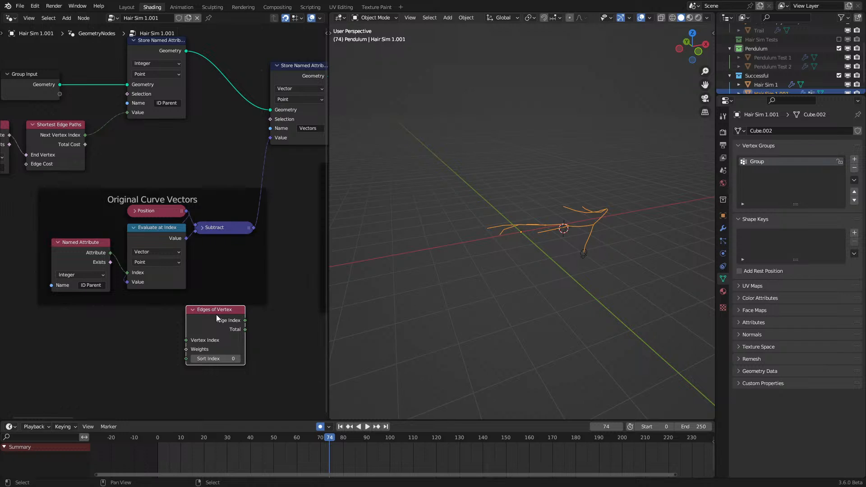
middle_click_drag(216, 315, 267, 292)
left_click_drag(266, 292, 201, 307)
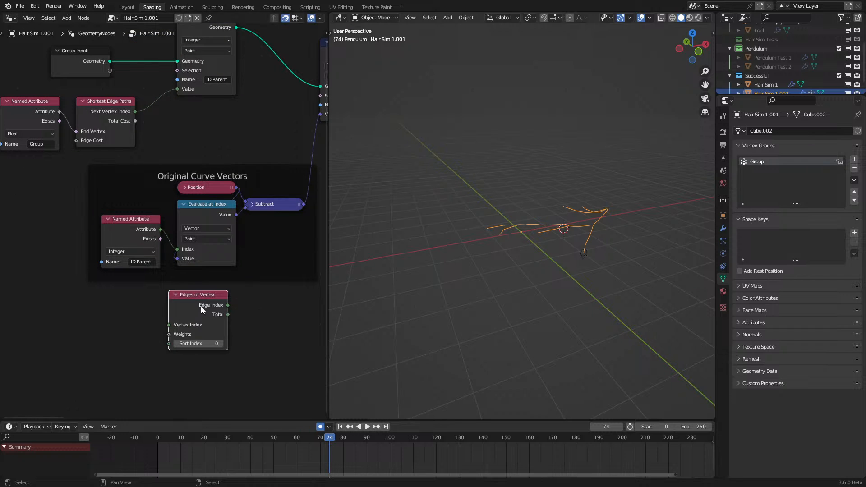
middle_click_drag(201, 310, 233, 330)
left_click_drag(232, 330, 71, 225)
middle_click_drag(71, 225, 164, 275)
Step: Add an Edge Vertices node and place it beside the Edges of Vertex node
key("shift+a")
type("e")
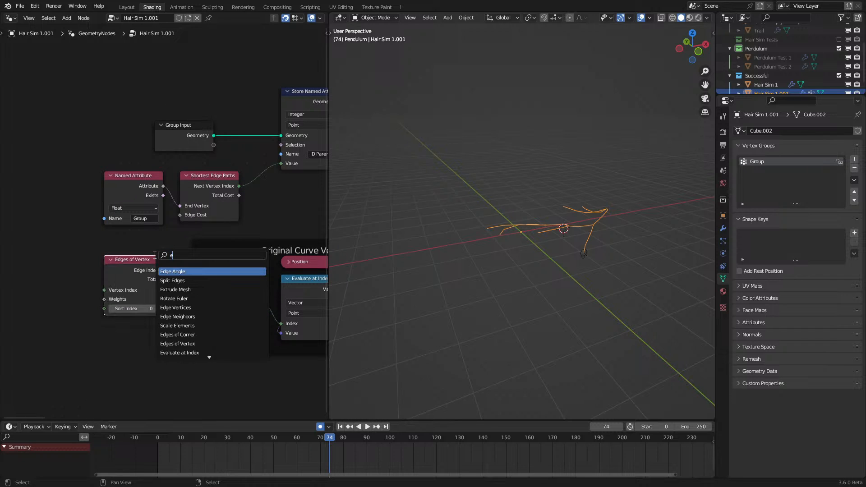
type("dge v")
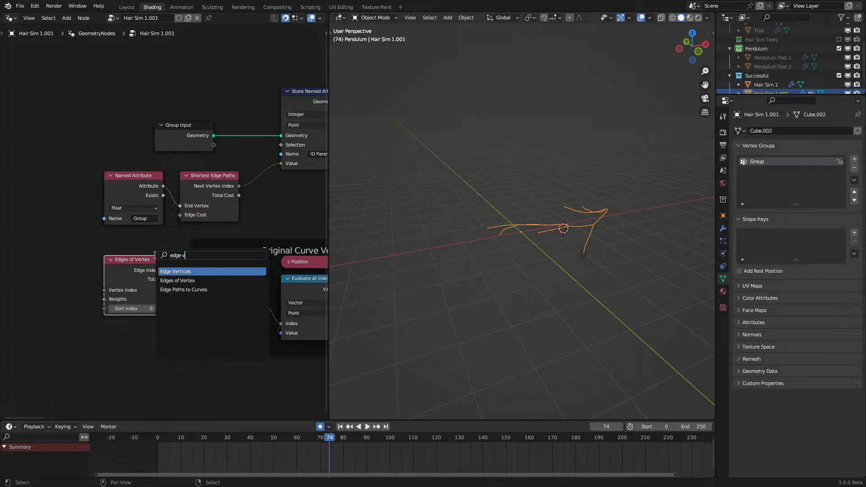
left_click(186, 271)
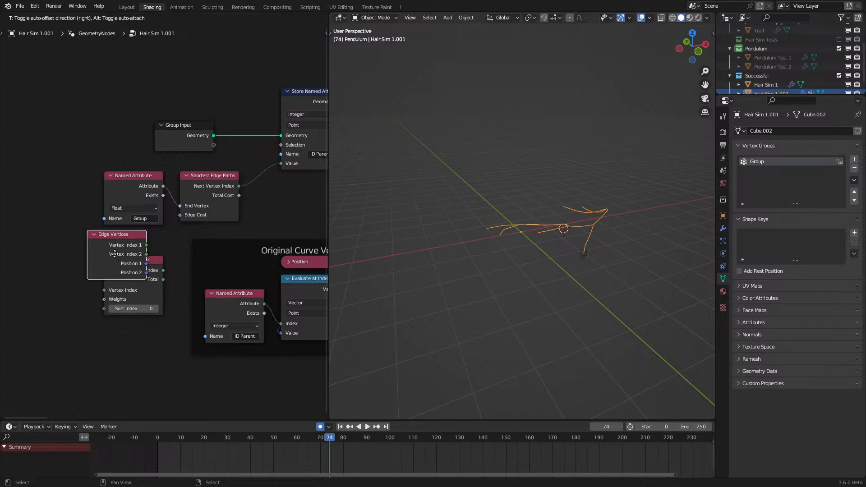
left_click(72, 257)
Step: Connect Edge Vertices' Vertex Index 2 to the Value of the ID Parent Store Named Attribute and play the simulation
left_click_drag(96, 253, 281, 166)
key("space")
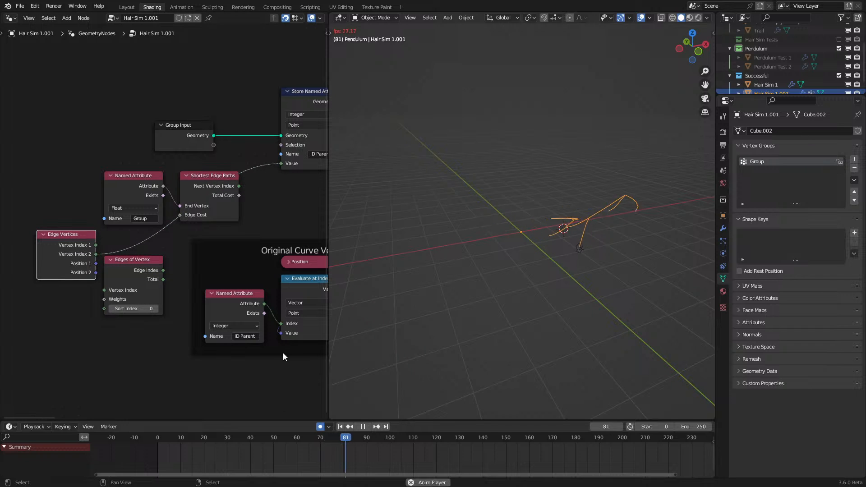
left_click(126, 456)
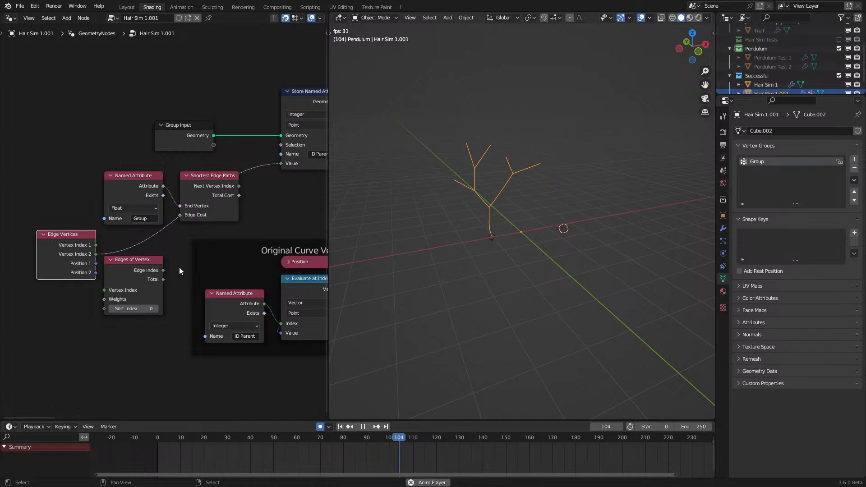
Step: Try feeding Vertex Index 1 into the ID Parent Value instead, undo that link and stop playback
left_click_drag(95, 245, 280, 163)
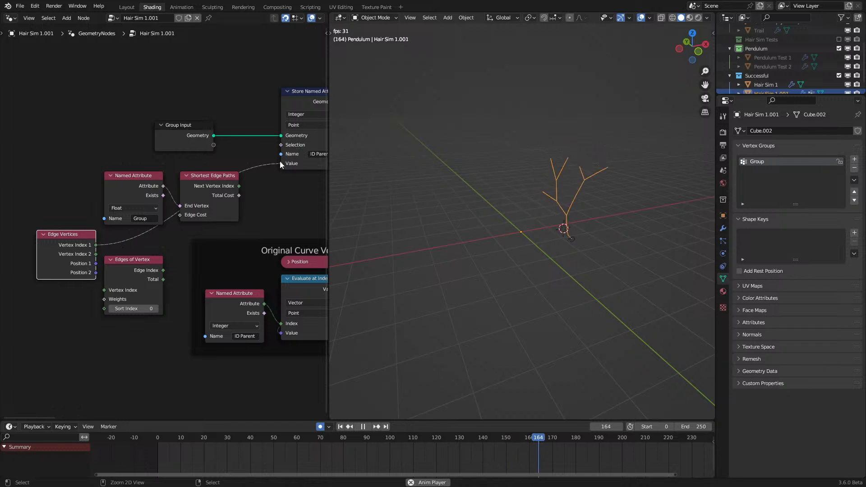
key("ctrl+z")
key("space")
Step: Add an Integer Evaluate on Domain node fed by Edge Vertices' Vertex Index 2 and set its domain to Edge
middle_click_drag(106, 239, 164, 253)
mouse_move(108, 267)
left_mouse_down()
mouse_move(38, 269)
mouse_move(100, 276)
left_mouse_up()
type("evb")
key("ctrl+a")
type("eva")
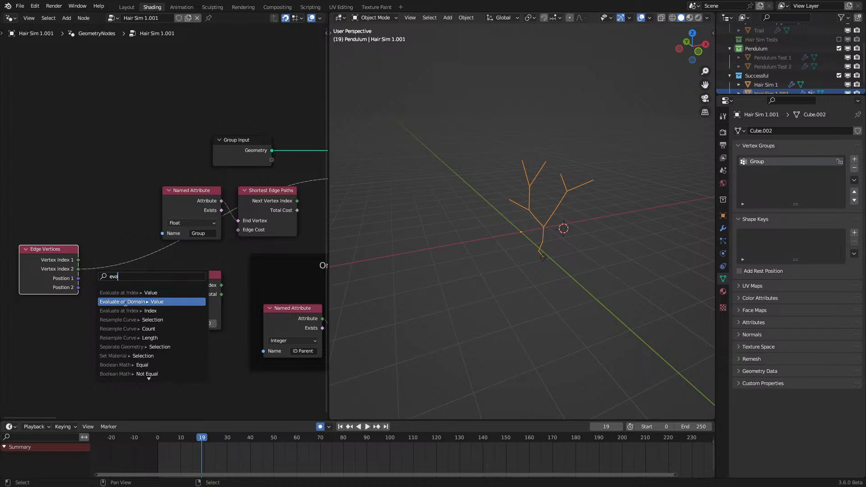
left_click(129, 301)
left_click(141, 285)
left_click(141, 283)
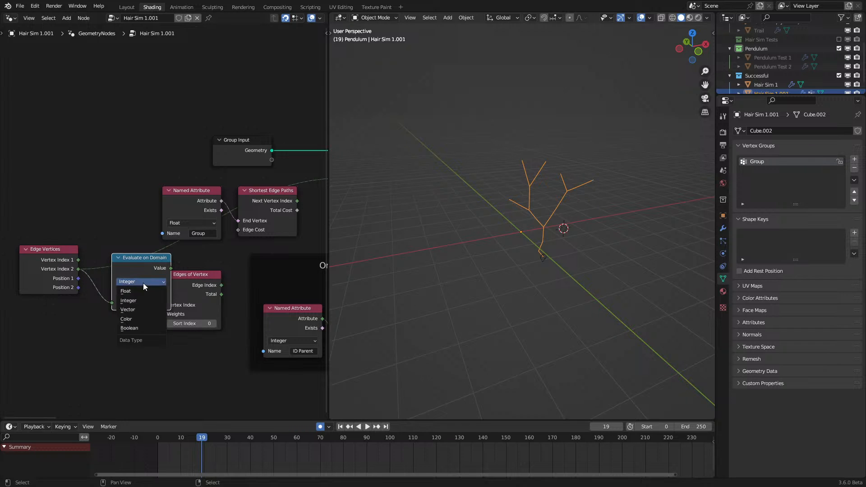
left_click(143, 293)
left_click(144, 311)
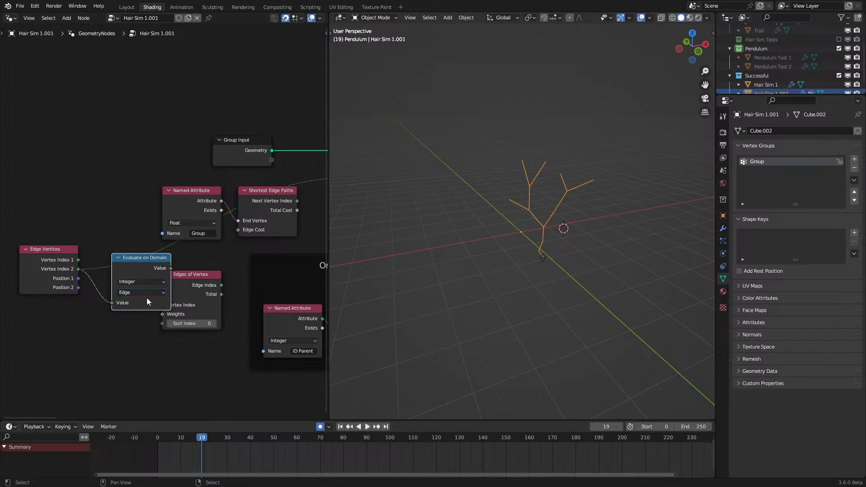
Step: Connect Evaluate on Domain's Value output to the Value of the ID Parent Store Named Attribute and test the simulation
middle_click_drag(173, 270, 98, 289)
left_click_drag(96, 287, 264, 197)
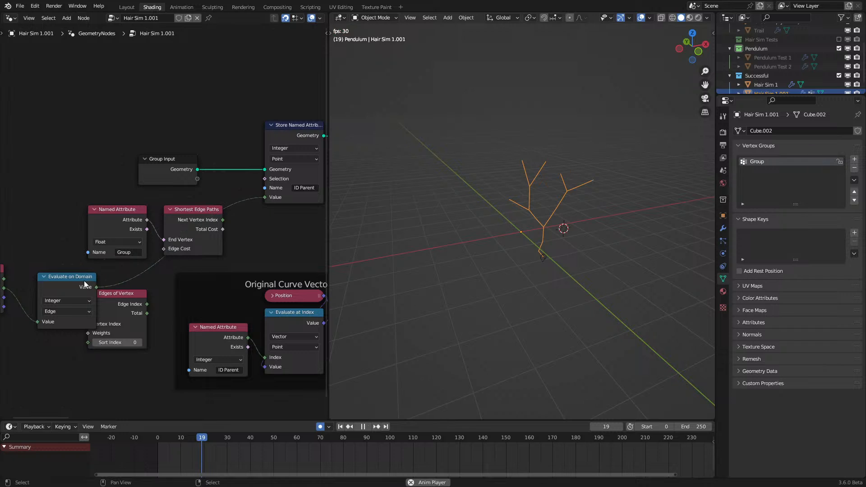
key("space")
Step: Insert a duplicate Evaluate on Domain node after the existing one, set its domain to Point and replay the simulation from the start
middle_click_drag(72, 296, 243, 290)
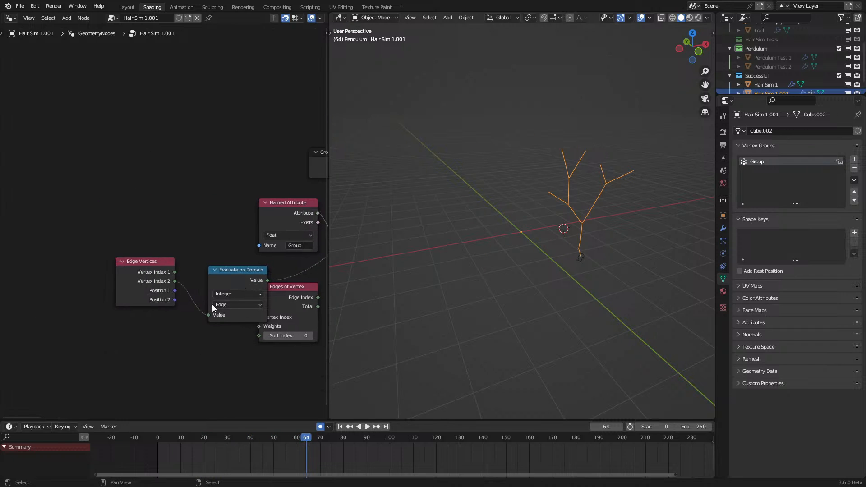
left_click_drag(169, 313, 136, 259)
left_click(132, 261)
key("shift+d")
left_click(229, 255)
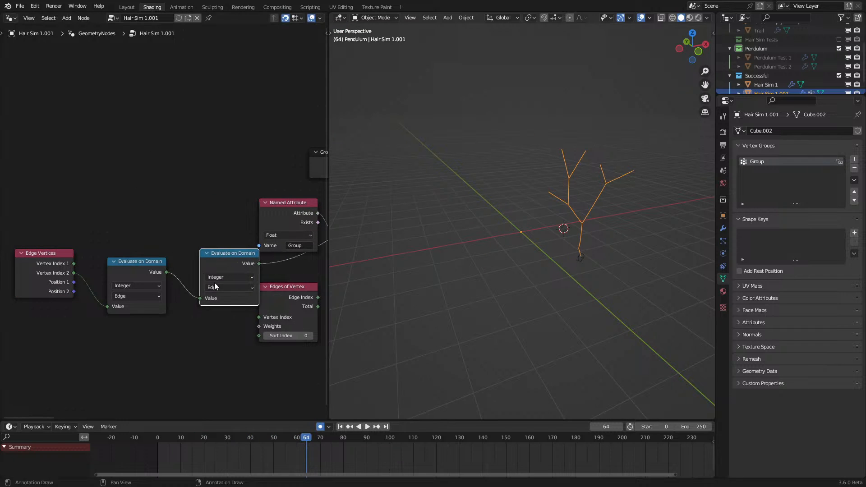
left_click(219, 287)
left_click(215, 299)
key("space")
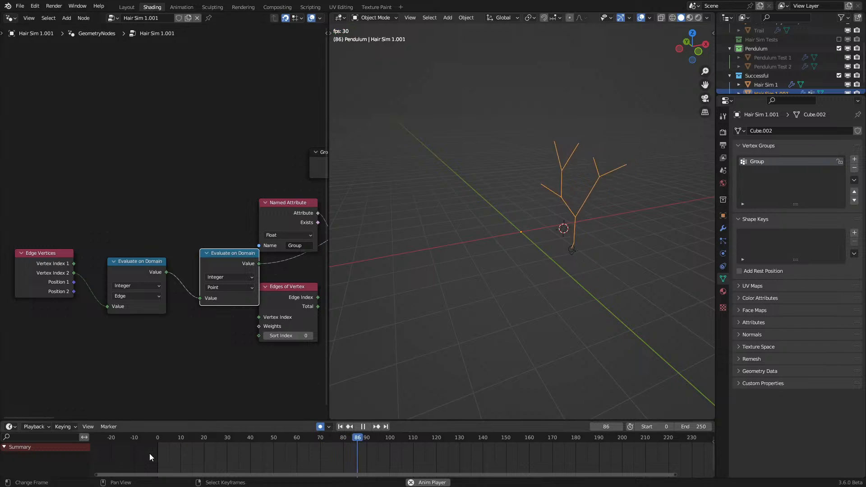
left_click(149, 453)
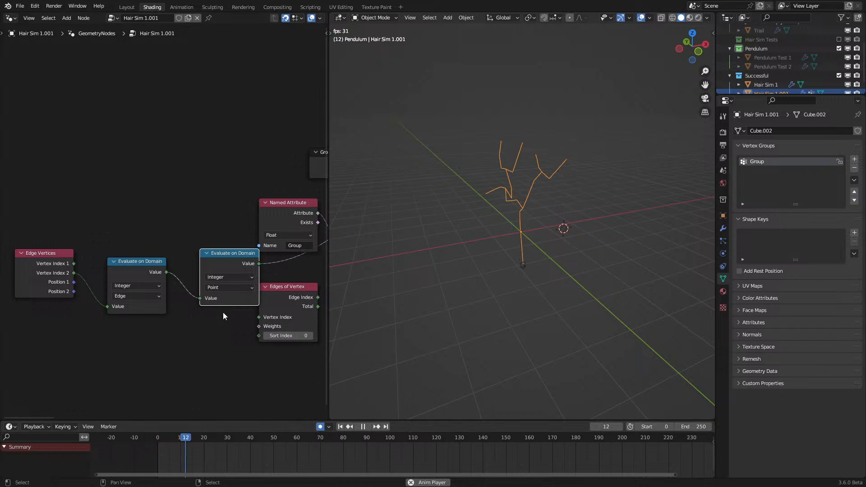
left_click(158, 459)
Step: Feed Edge Vertices' Vertex Index 1 into the Edge-domain Evaluate on Domain node and replay the simulation
left_click_drag(73, 273, 73, 264)
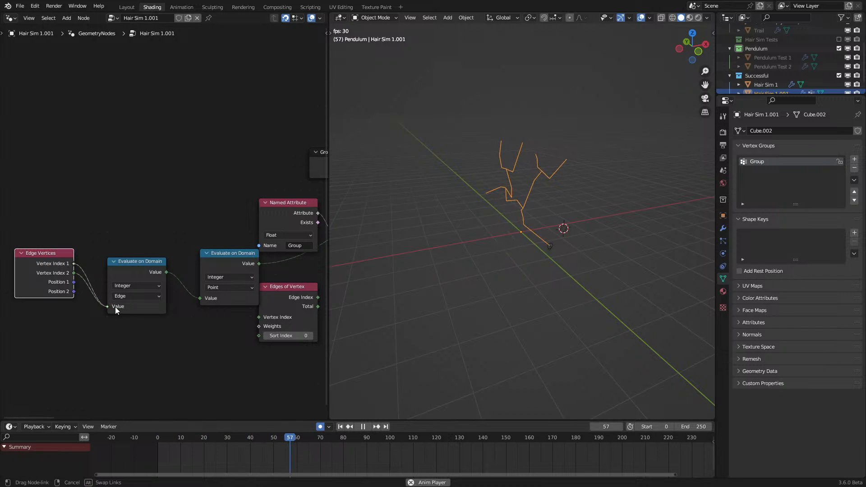
left_click(166, 446)
key("space")
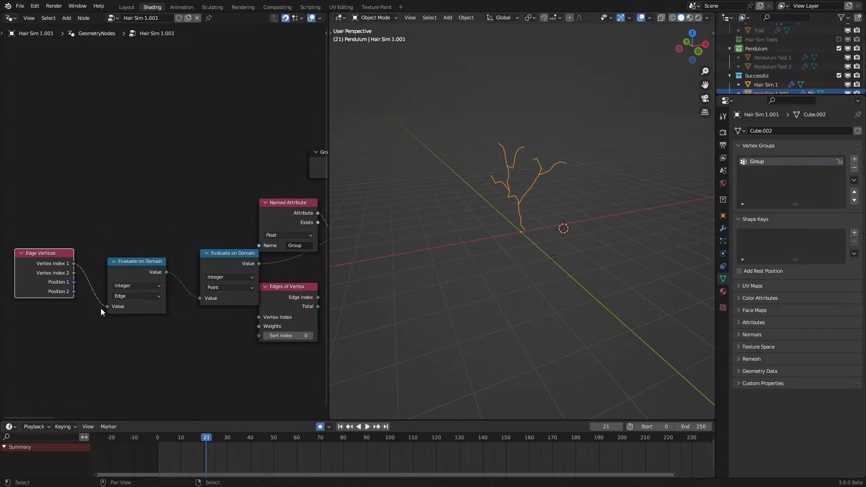
Step: Relink Vertex Index 1 directly to the Point-domain Evaluate on Domain node and replay the simulation from the start
left_click_drag(107, 306, 200, 298)
key("space")
left_click(150, 444)
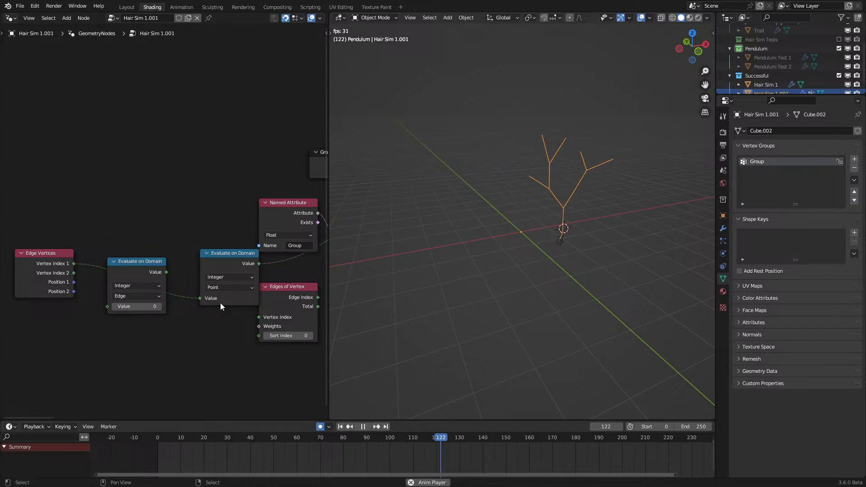
Step: Delete the unused Edge-domain Evaluate on Domain node, place the Point-domain one beside Edge Vertices and stop playback
left_click(147, 266)
key("x")
left_click_drag(210, 261, 100, 252)
key("space")
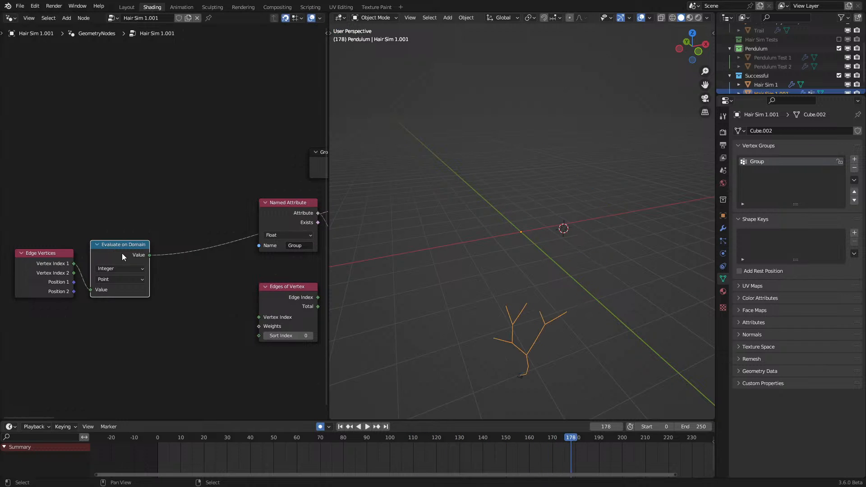
Step: Move Edge Vertices and Evaluate on Domain nearer to Group Input and replay the simulation from frame 0
scroll(121, 253, "down", 5)
mouse_move(208, 275)
middle_mouse_down()
mouse_move(220, 267)
mouse_move(216, 289)
middle_mouse_up()
left_click_drag(62, 247, 136, 312)
key("g")
left_click(192, 252)
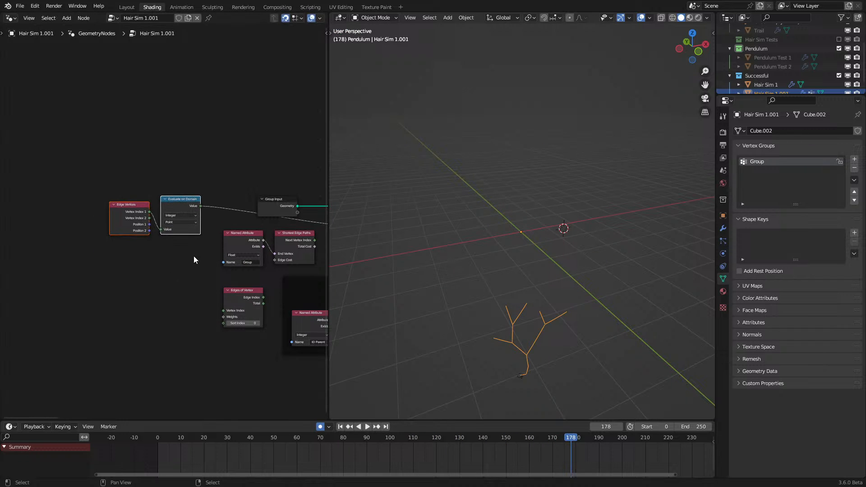
middle_click_drag(193, 260, 141, 269)
key("g")
left_click(141, 278)
key("shift+Left")
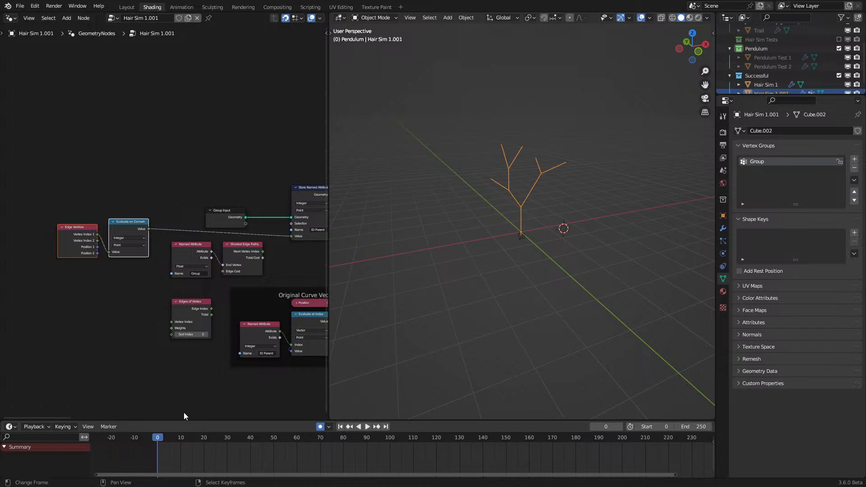
key("space")
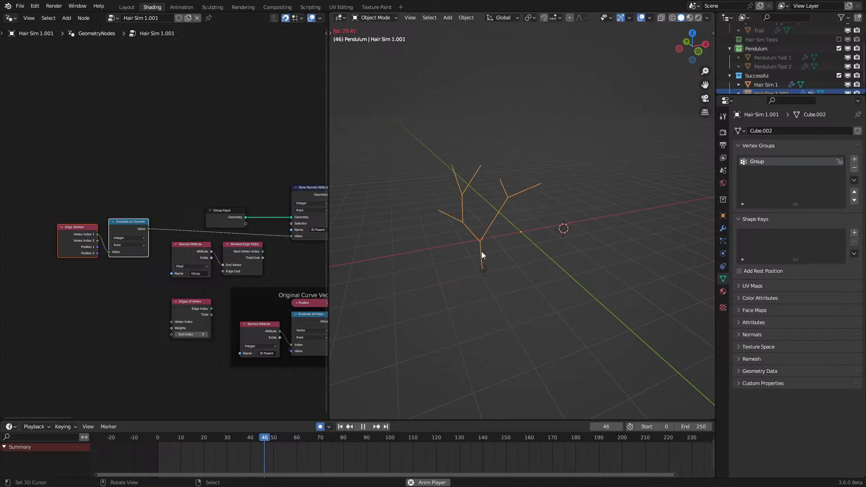
Step: Place Edges of Vertex below Evaluate on Domain, link its Edge Index to the ID Parent Value and play the simulation
scroll(261, 318, "up", 6)
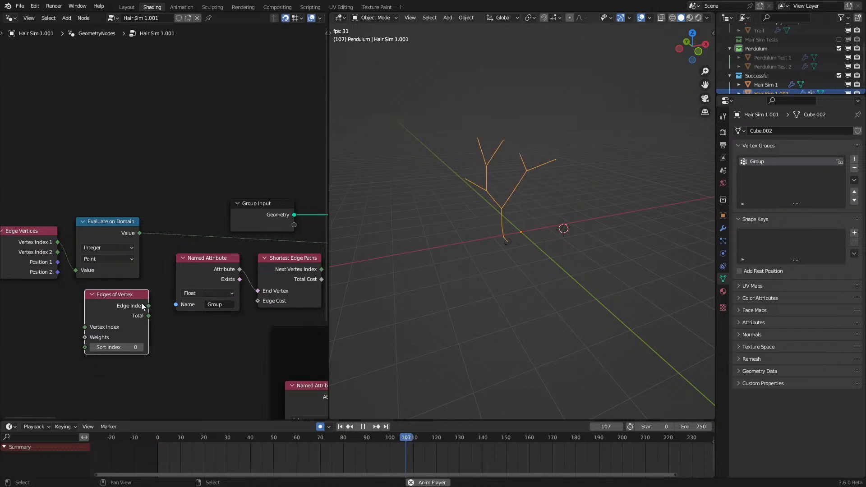
middle_click_drag(161, 305, 140, 320)
key("space")
left_click_drag(129, 323, 245, 259)
key("space")
middle_click_drag(157, 310, 280, 276)
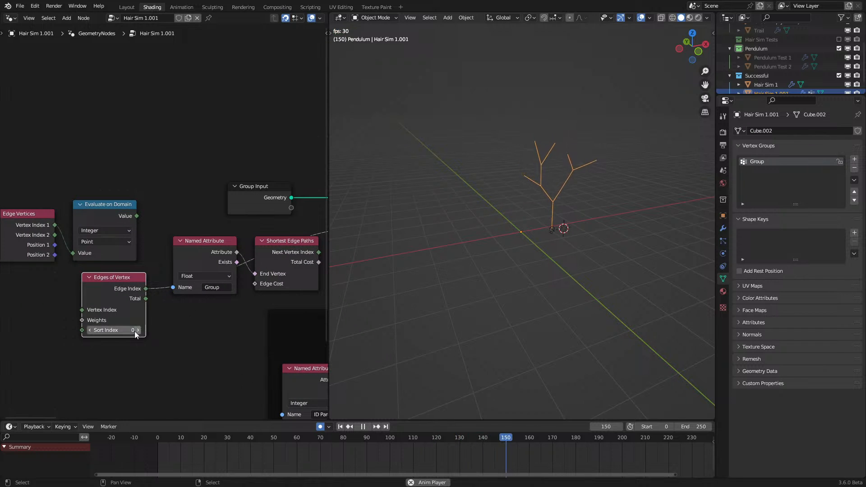
Step: Try Sort Index 1 on Edges of Vertex, restore it to 0 and replay the simulation from the start
left_click(138, 331)
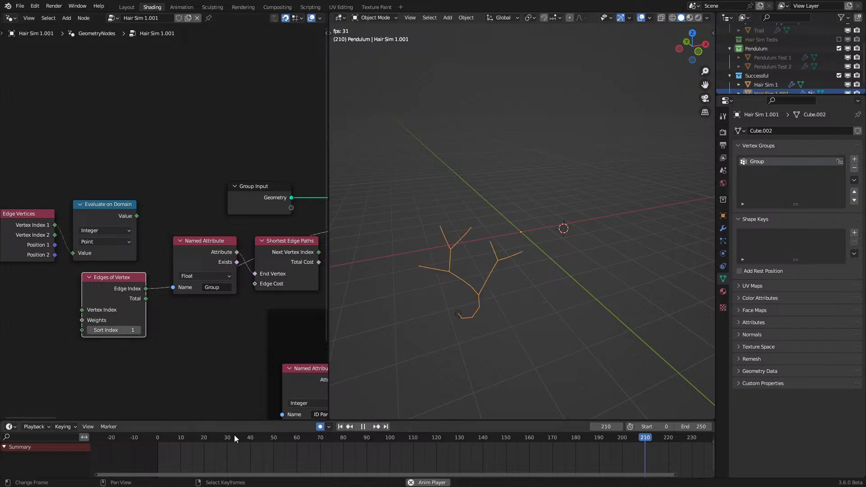
left_click_drag(234, 435, 136, 445)
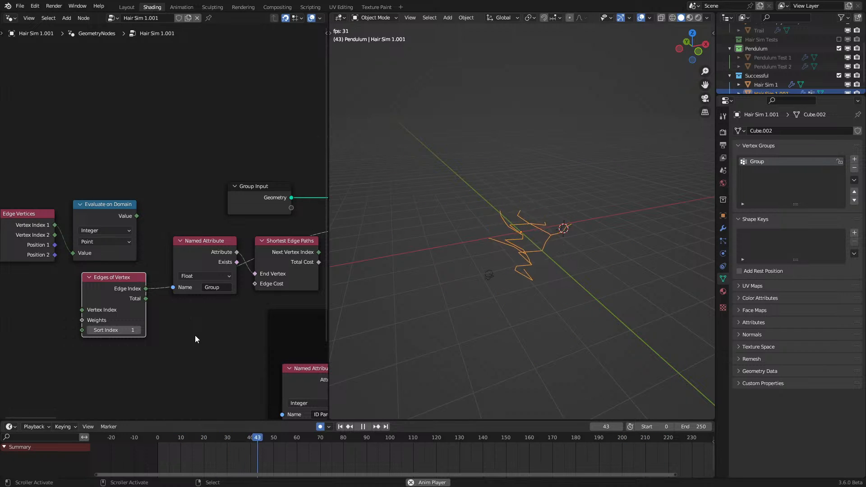
left_click(89, 330)
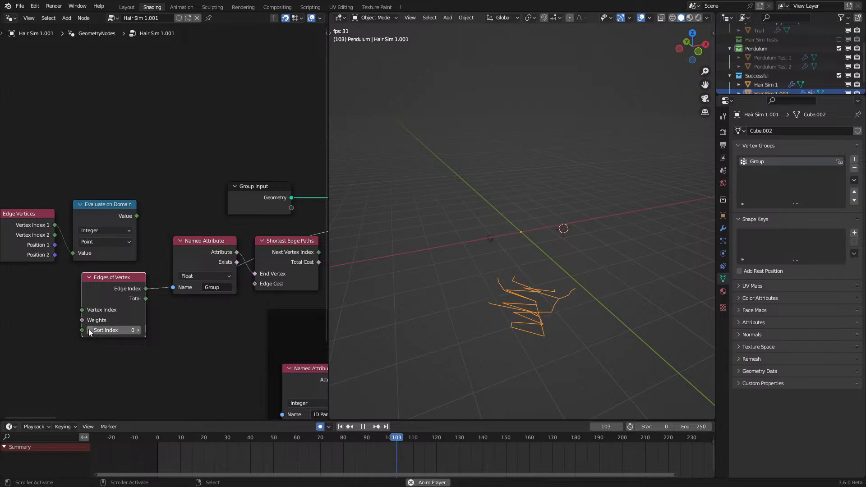
left_click(147, 450)
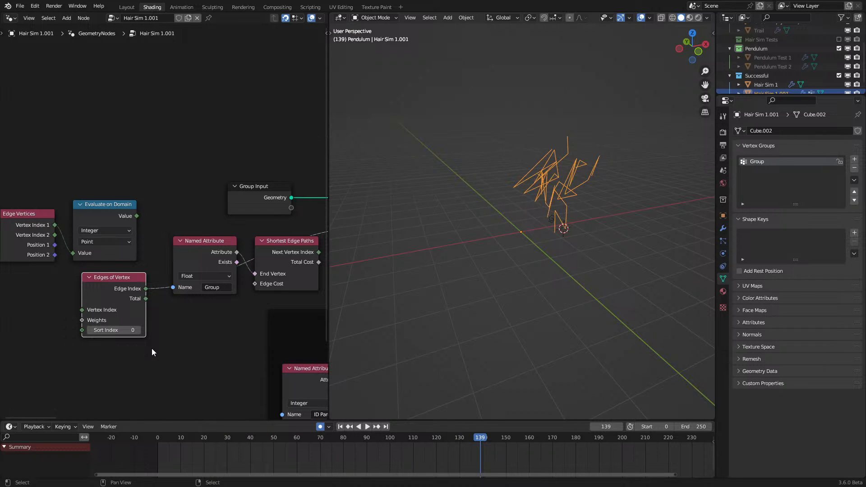
middle_click_drag(99, 312, 231, 286)
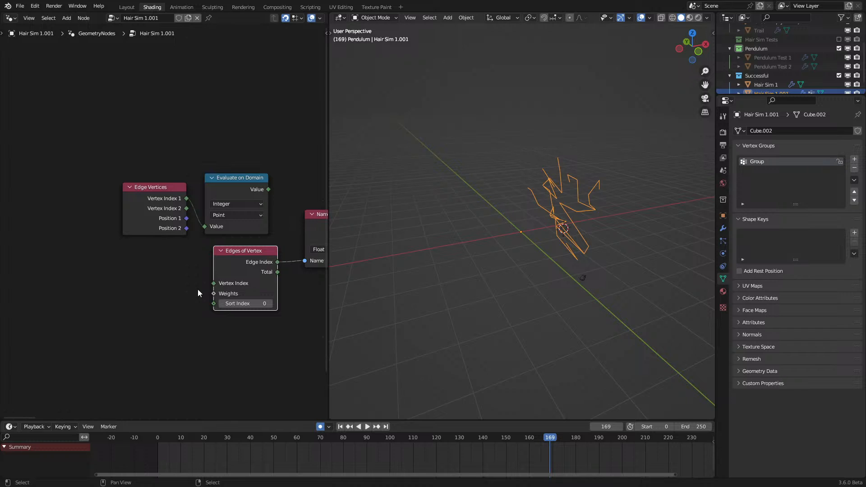
key("shift+a")
left_click(142, 277)
key("Escape")
Step: Add a Float Named Attribute node reading Group, placed before the Edges of Vertex node
key("q")
left_click(142, 276)
left_click(23, 281)
left_click(65, 333)
type("g")
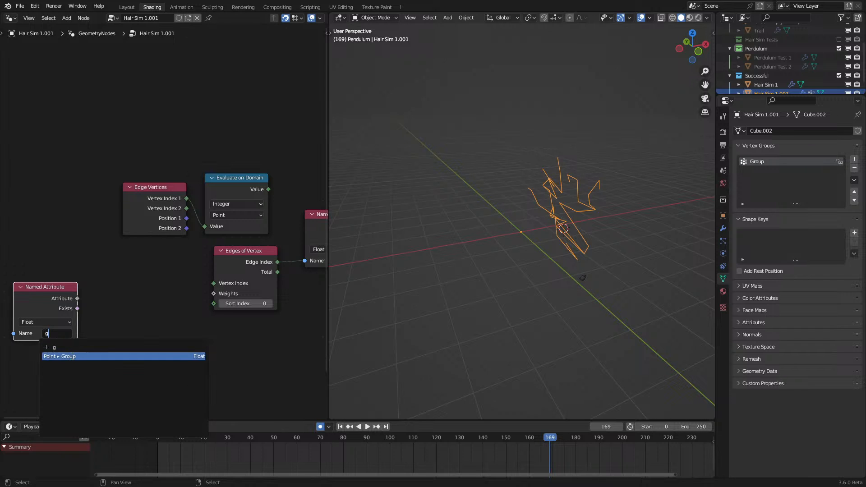
left_click(71, 356)
Step: Route the Group attribute through a 47-iteration Blur Attribute node into Edges of Vertex's Weights and replay the simulation
left_click_drag(107, 312, 108, 312)
type("blu")
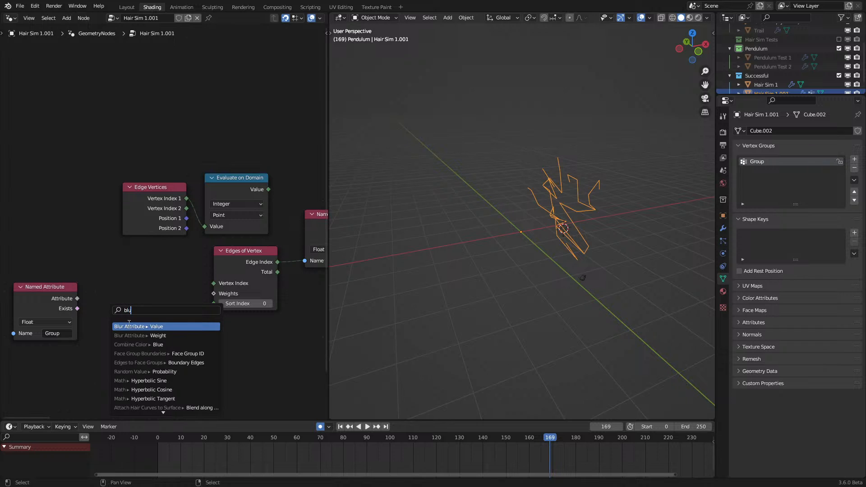
left_click(148, 327)
left_click(145, 303)
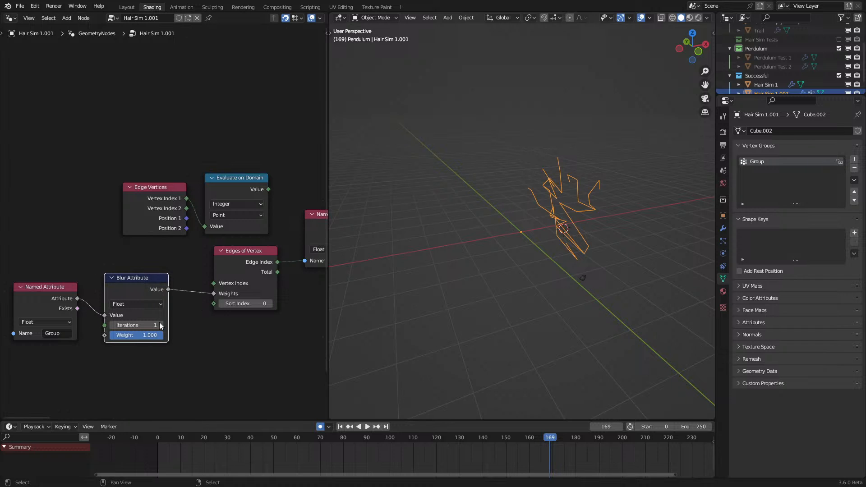
left_click_drag(136, 325, 158, 325)
key("space")
left_click(146, 449)
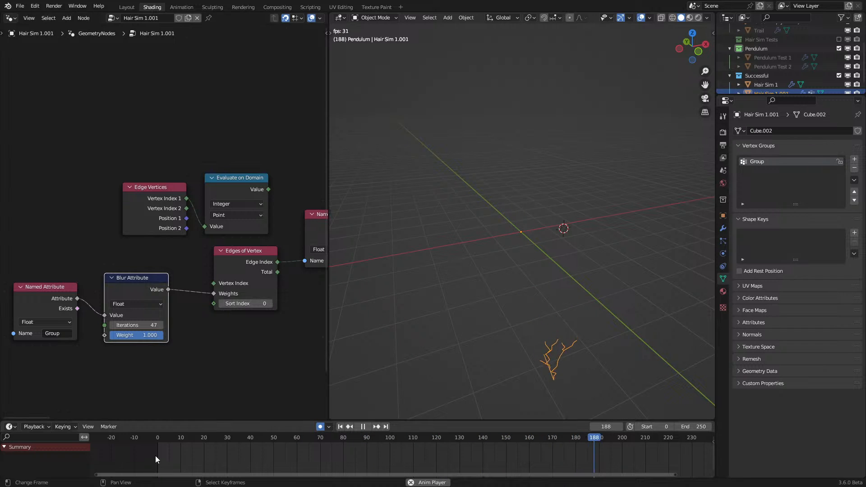
Step: Replay the blurred-weight setup with Sort Index 1, reset Sort Index to 0 and return to frame 0
left_click(270, 304)
left_click(136, 455)
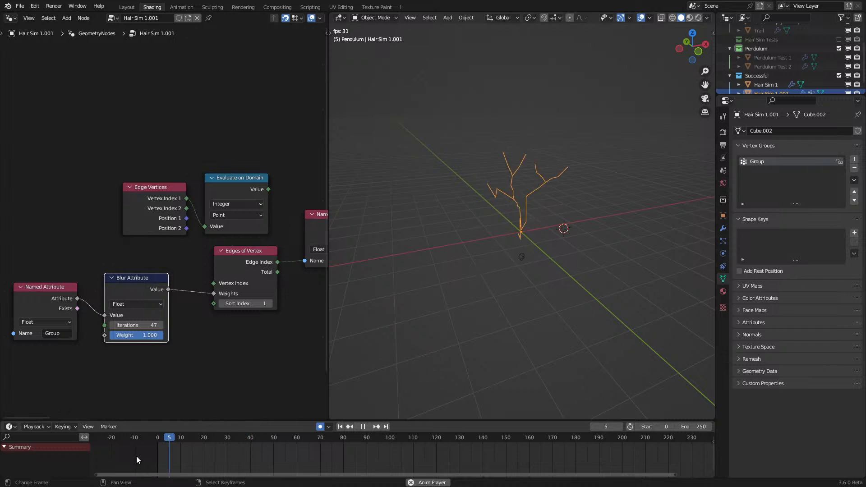
scroll(271, 344, "down", 1)
middle_click_drag(270, 320, 196, 339)
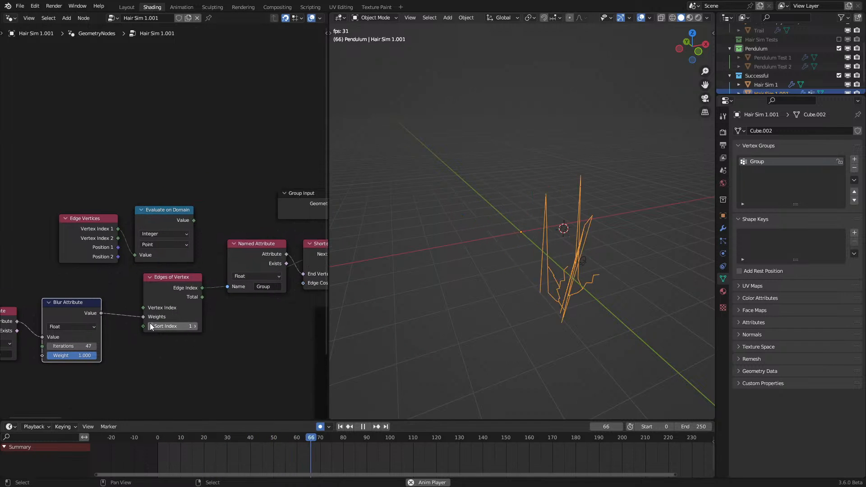
left_click(152, 325)
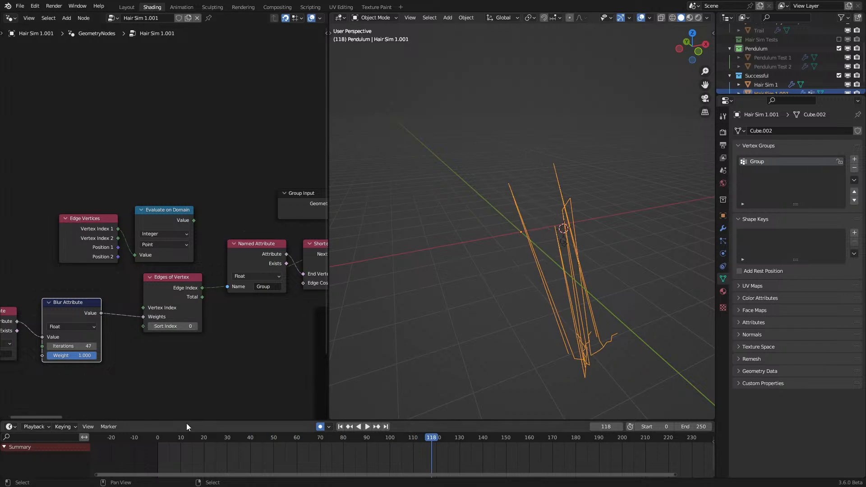
left_click(134, 451)
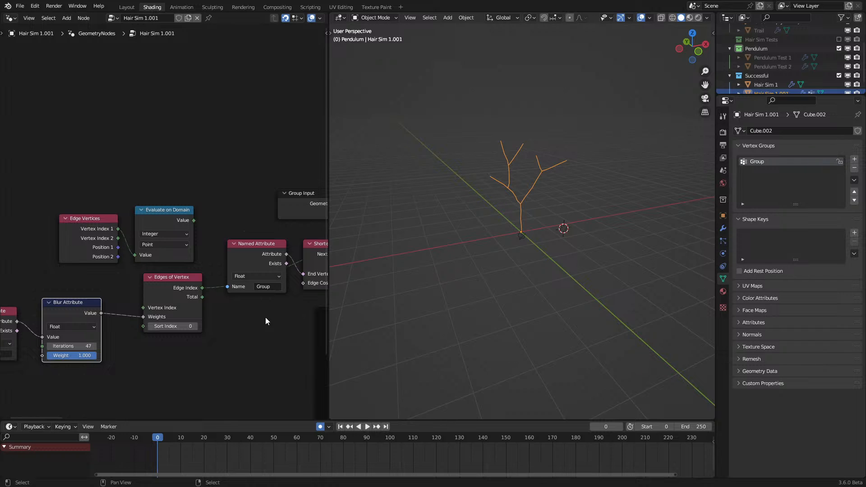
Step: Save the current file and open the head scene that uses the Hair Sim Accurate node tree
middle_click_drag(268, 321, 273, 315)
key("ctrl+s")
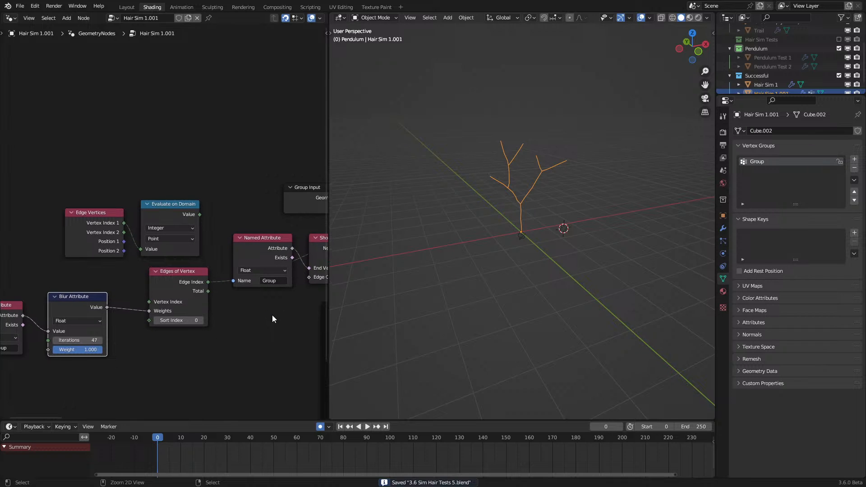
left_click(19, 6)
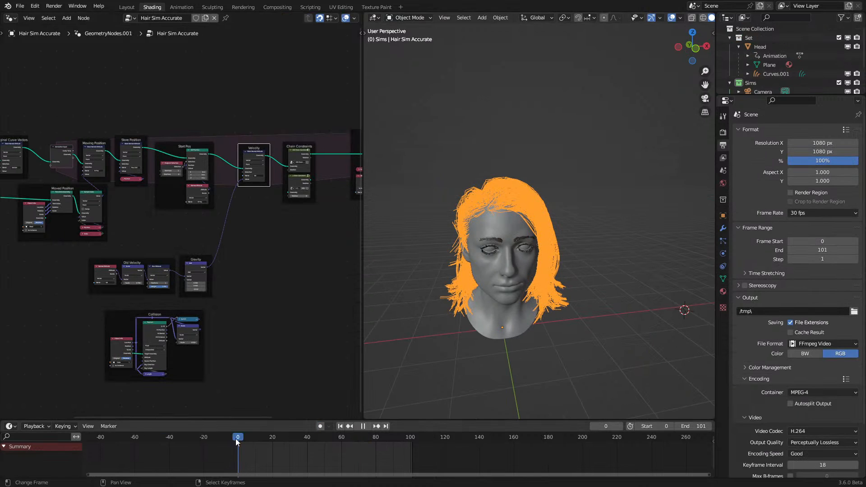
Step: Play the head's hair simulation and examine the Mix Original Vector nodes inside the 1 Chain Constraint group
key("space")
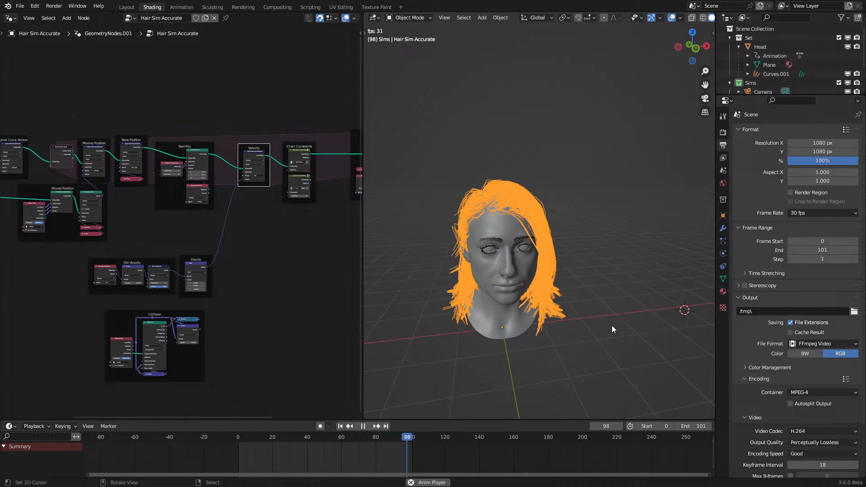
key("space")
scroll(239, 197, "up", 5)
middle_click_drag(235, 198, 182, 229)
left_click(265, 207)
key("Tab")
scroll(182, 218, "up", 6)
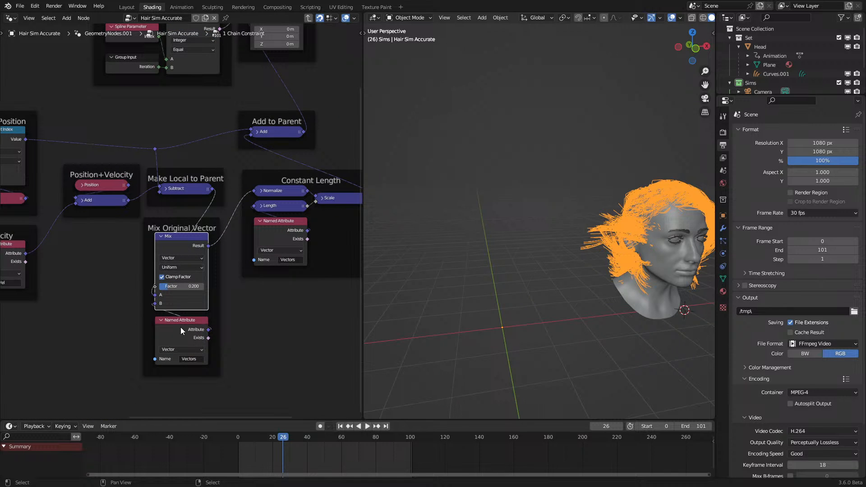
Step: Try a duplicate of the Vectors Named Attribute node beside Mix Original Vector, delete it and exit the group
middle_click_drag(180, 326, 246, 304)
key("shift+d")
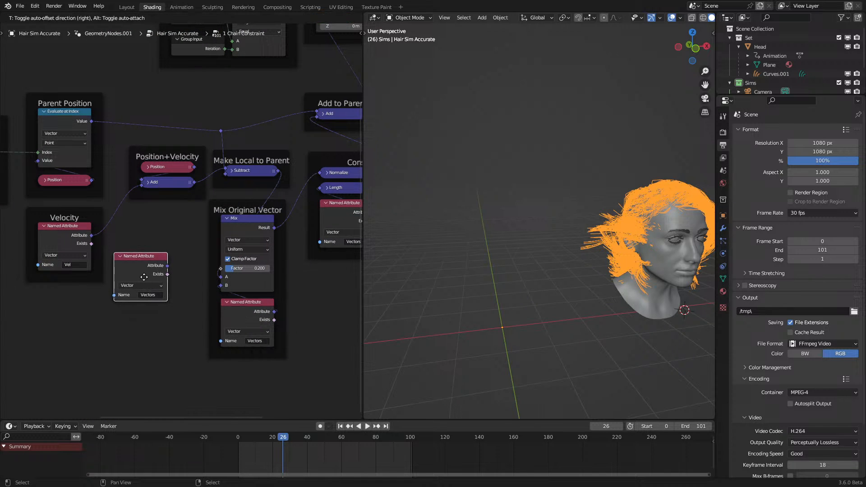
key("x")
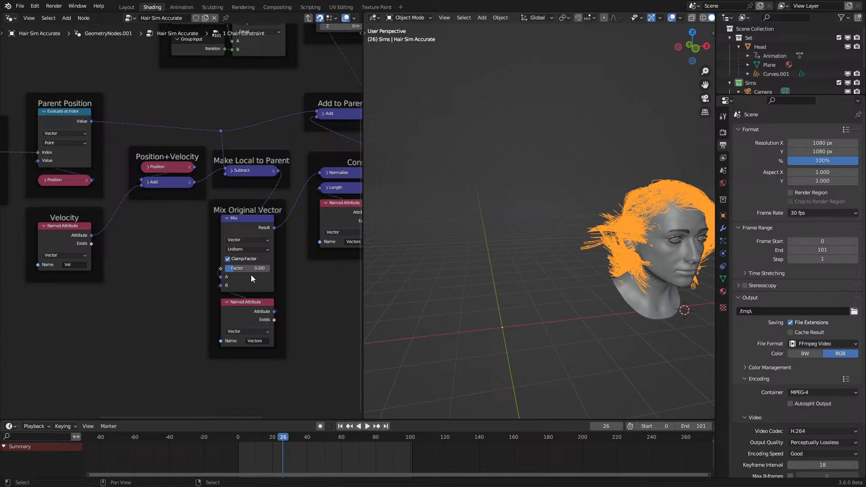
key("Tab")
Step: Shift all node frames up to and including Velocity away from Chain Constraints, making room between Velocity and Chain Constraints
middle_click_drag(238, 198, 181, 252)
scroll(122, 194, "down", 8)
left_click_drag(45, 184, 241, 314)
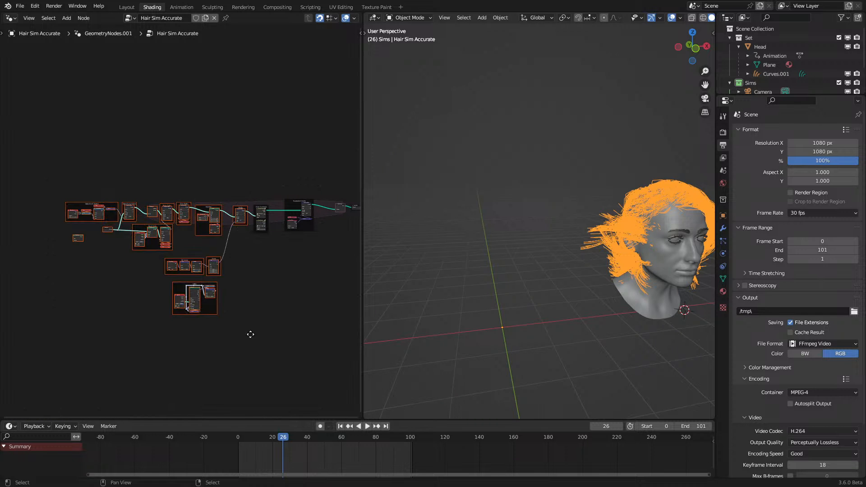
key("g")
left_click(212, 336)
left_click(212, 337)
scroll(207, 239, "up", 7)
middle_click_drag(229, 236, 202, 267)
scroll(206, 257, "up", 8)
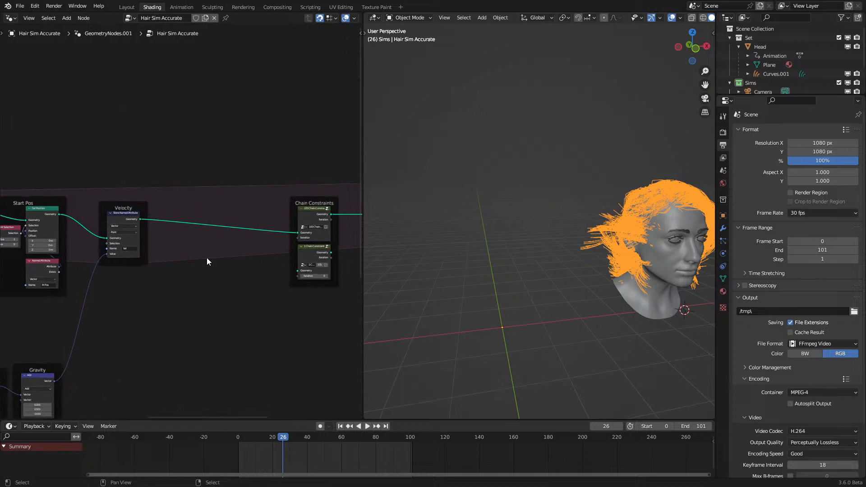
Step: Insert a float Store Named Attribute node named Pin on the geometry link between Velocity and Chain Constraints
scroll(207, 258, "up", 3)
key("q")
key("q")
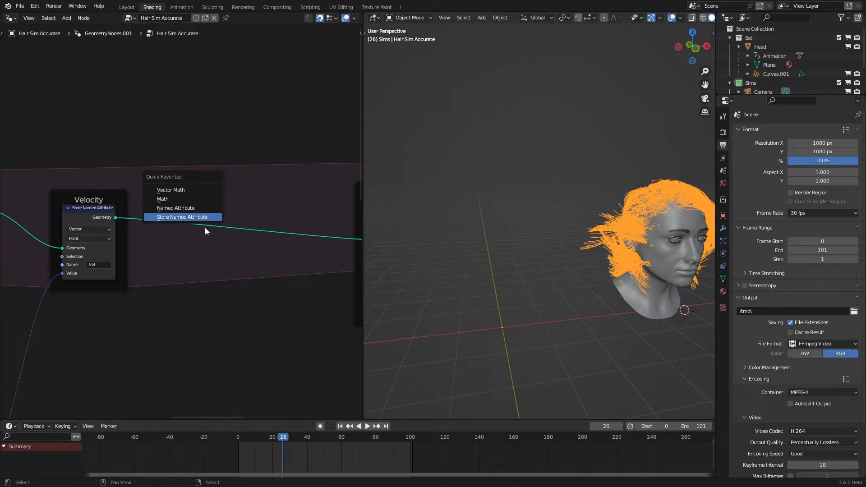
key("Return")
left_click(224, 242)
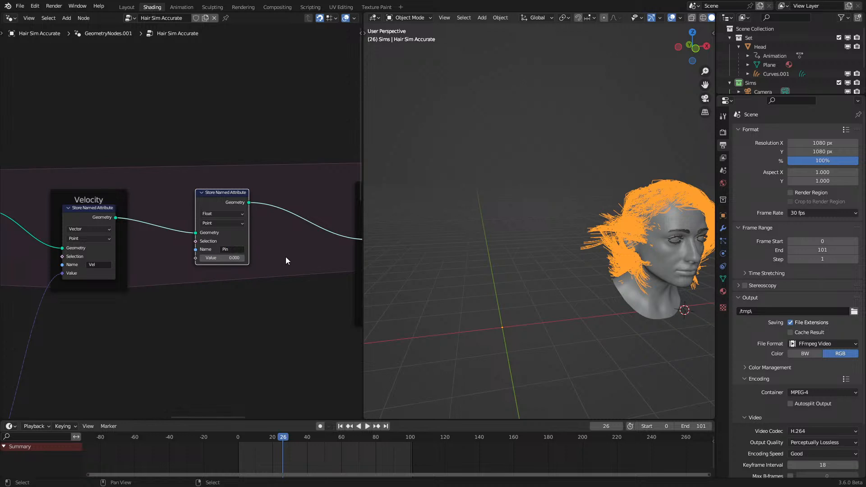
Step: Inside the 1 Chain Constraint group, add a float Named Attribute node named Pin beside Mix Original Vector
middle_click_drag(285, 256, 153, 255)
left_click(288, 281)
key("Tab")
key("q")
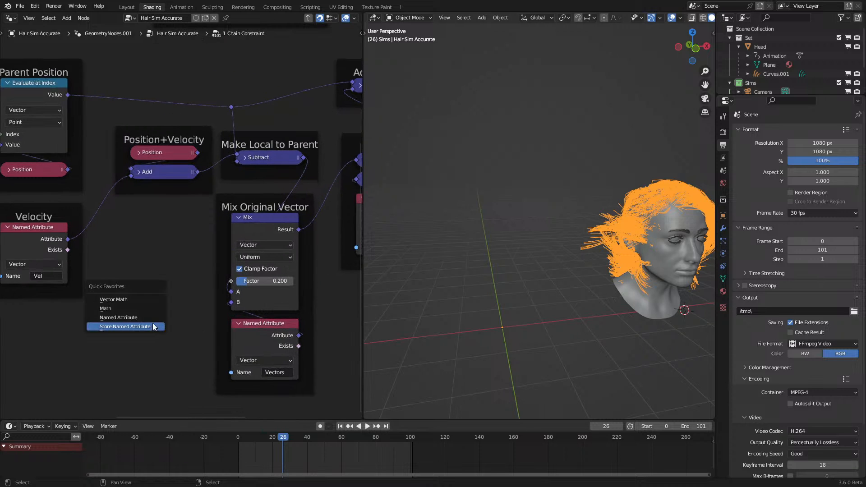
left_click(147, 318)
left_click(173, 294)
left_click(173, 293)
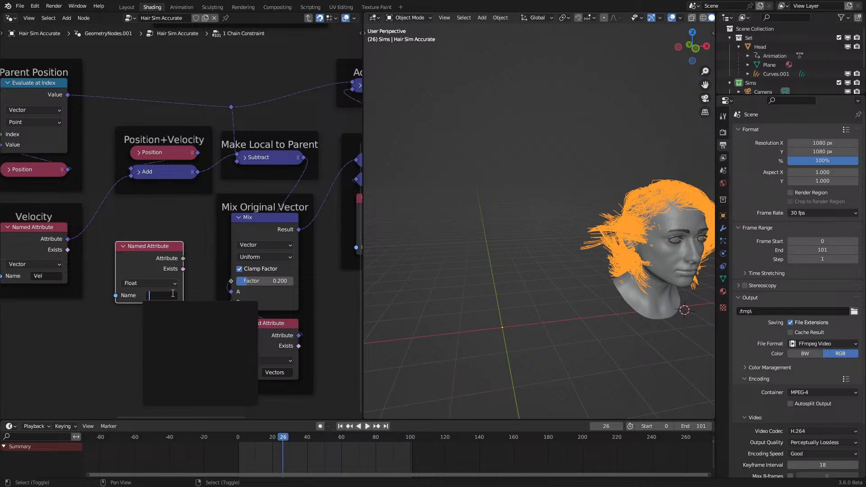
type("Pin")
key("Return")
Step: Start simulation playback, connect the Pin attribute to the Mix node's Factor and exit the group
key("space")
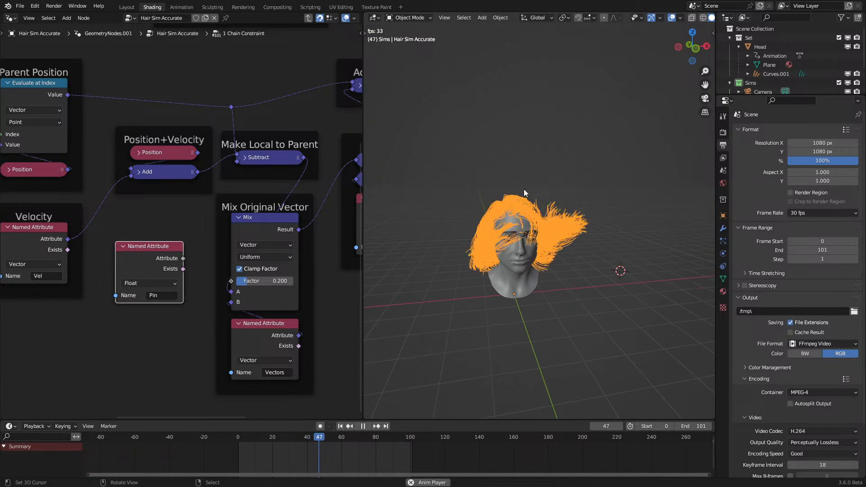
mouse_move(167, 266)
left_mouse_down()
mouse_move(233, 295)
mouse_move(174, 264)
left_mouse_up()
left_click_drag(294, 341, 269, 324)
key("Tab")
Step: Try a stored Pin value of 0.5 during playback, then set it to 0.2
middle_click_drag(101, 266, 165, 283)
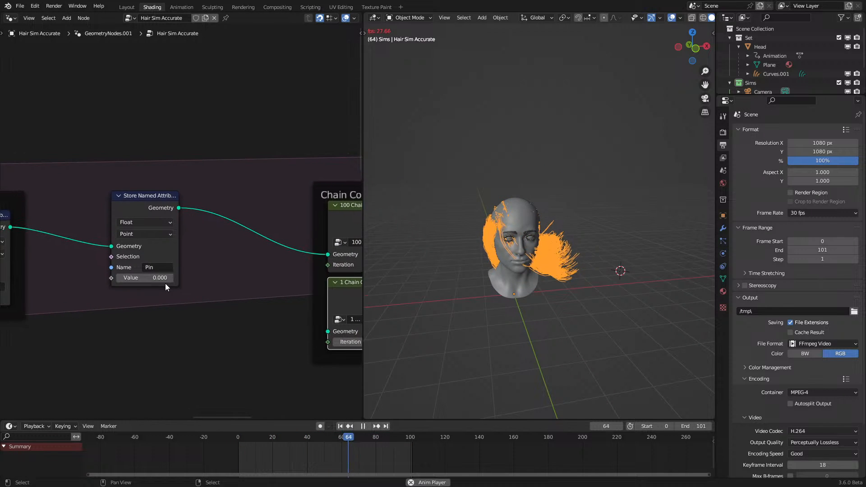
left_click(161, 277)
type("0.5")
key("Return")
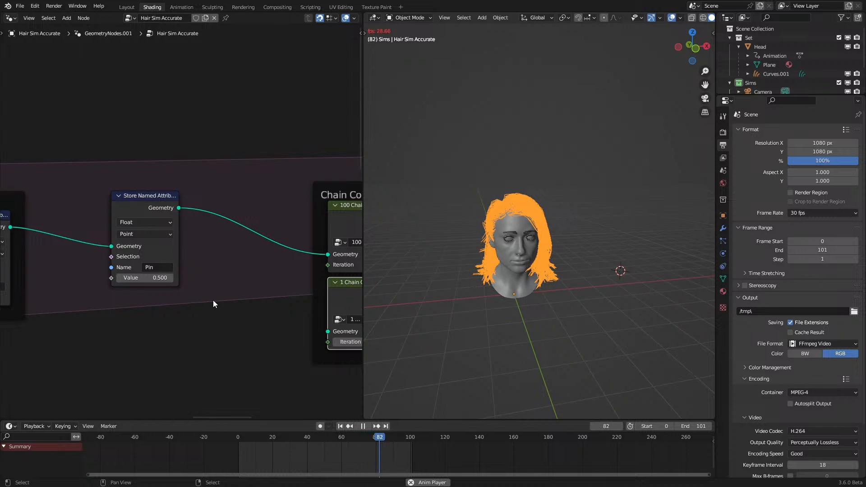
left_click(166, 278)
type("0.2")
key("Return")
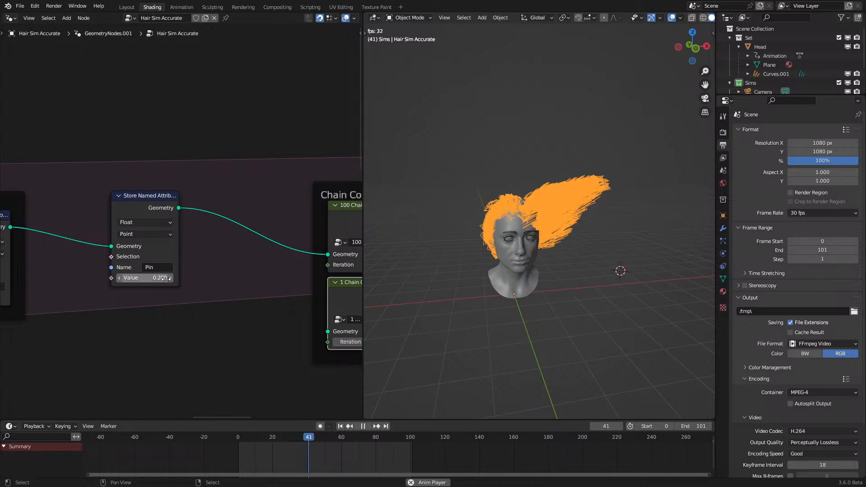
Step: Replay the hair simulation from the start and examine the Old Velocity, Gravity and Collision node frames
left_click(227, 449)
scroll(297, 379, "down", 2)
scroll(498, 333, "down", 1)
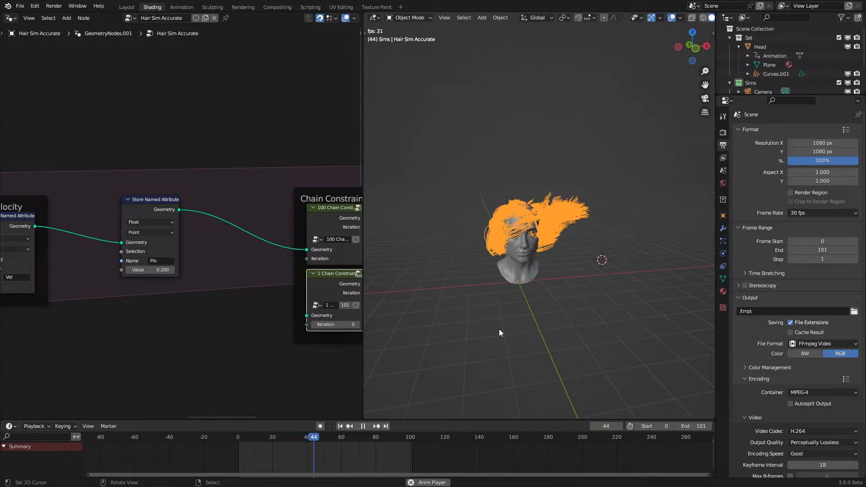
scroll(137, 331, "down", 2)
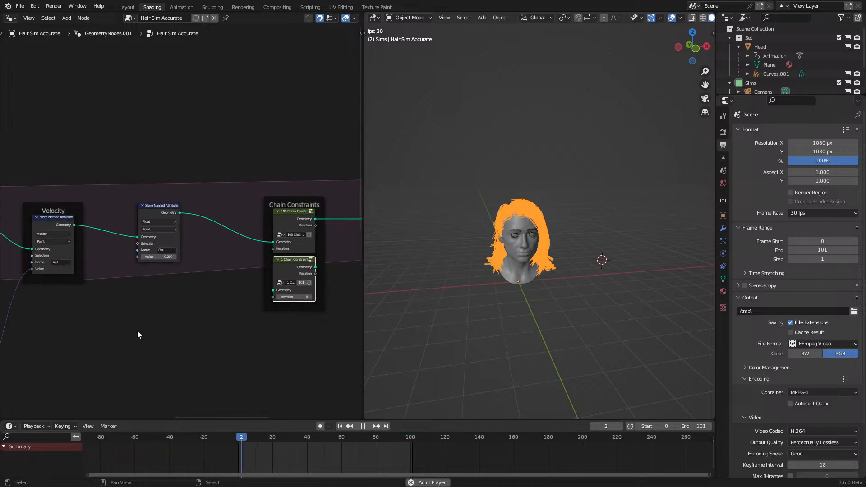
scroll(180, 283, "down", 2)
middle_click_drag(181, 283, 200, 276)
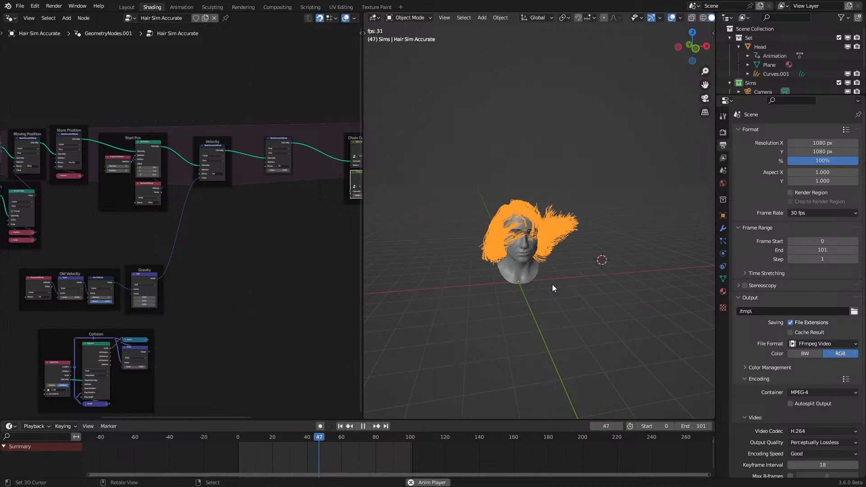
key("space")
scroll(293, 245, "up", 5)
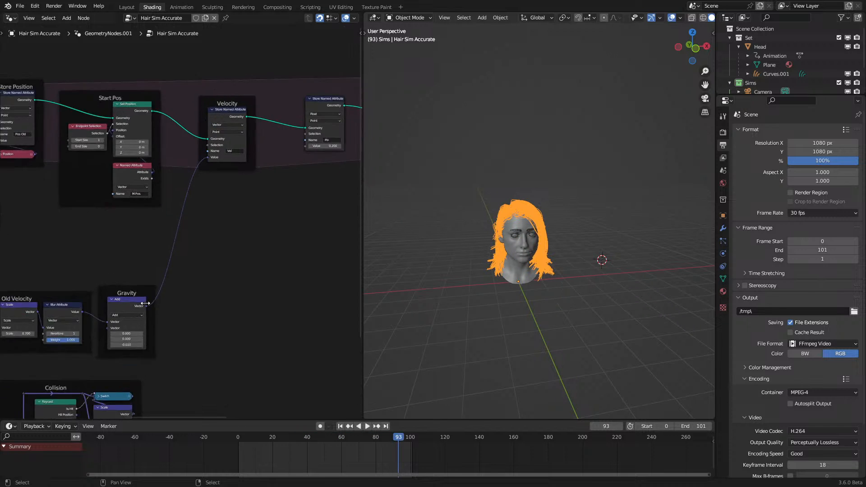
scroll(170, 291, "up", 3)
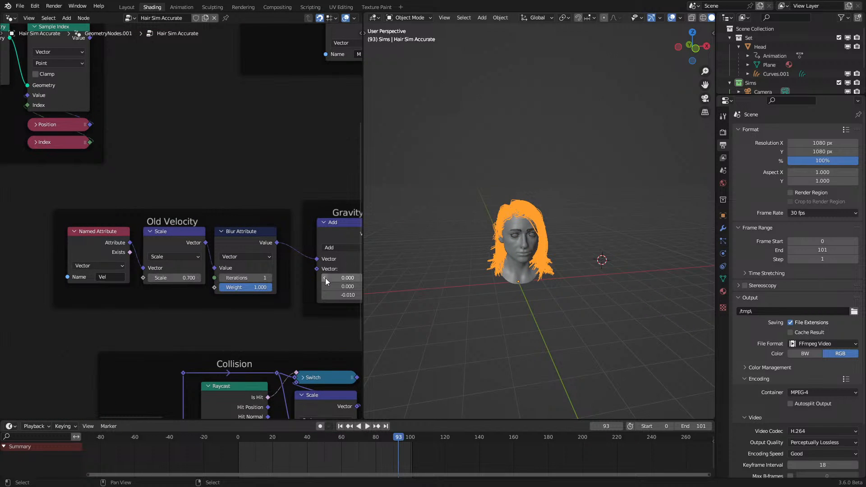
middle_click_drag(326, 280, 231, 297)
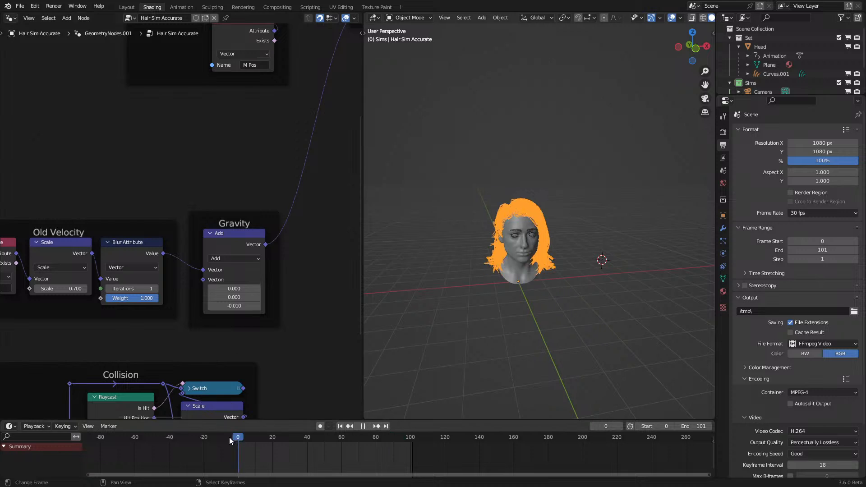
scroll(235, 363, "down", 2)
middle_click_drag(242, 349, 267, 299)
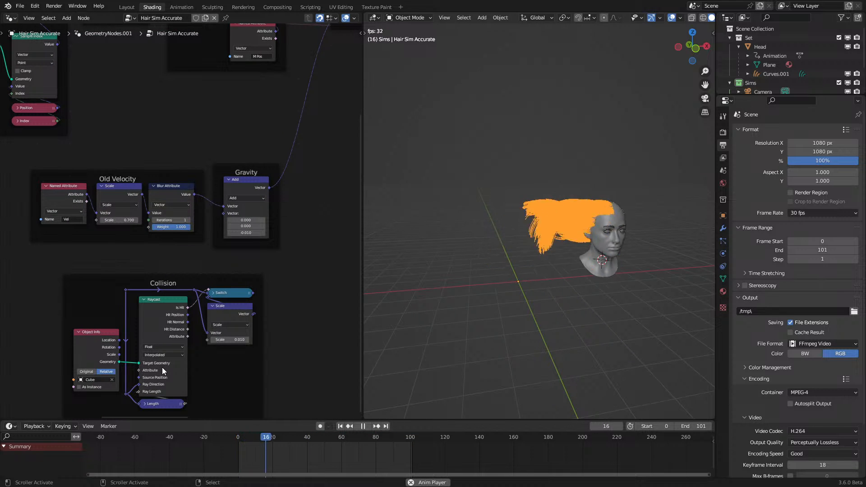
key("space")
Step: Align the Pin Store Named Attribute node beside Velocity and wrap it in its own frame
scroll(237, 205, "down", 2)
middle_click_drag(237, 205, 119, 338)
scroll(217, 210, "up", 4)
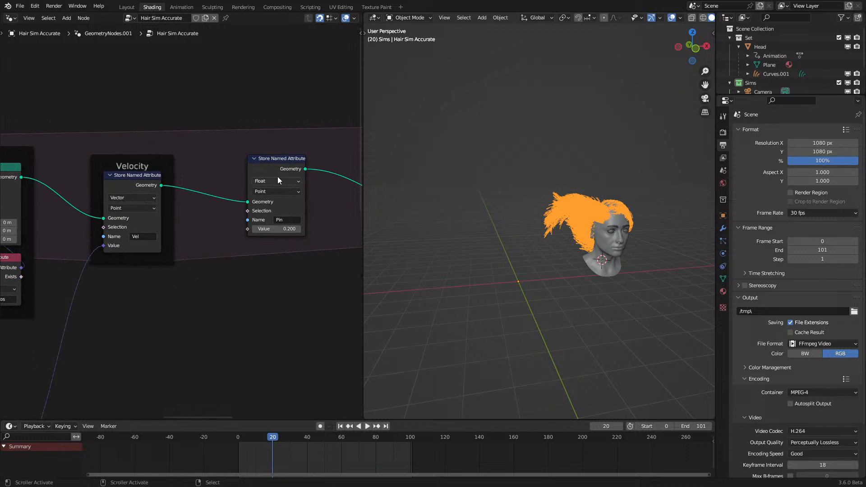
left_click(266, 180)
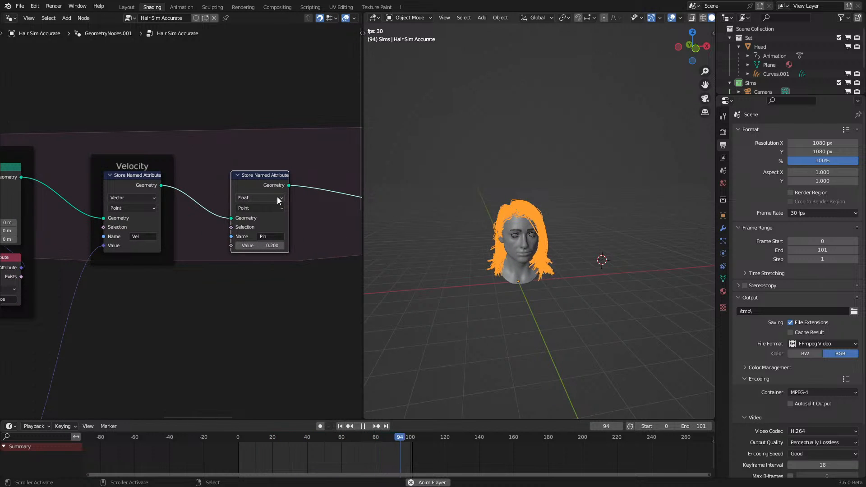
key("space")
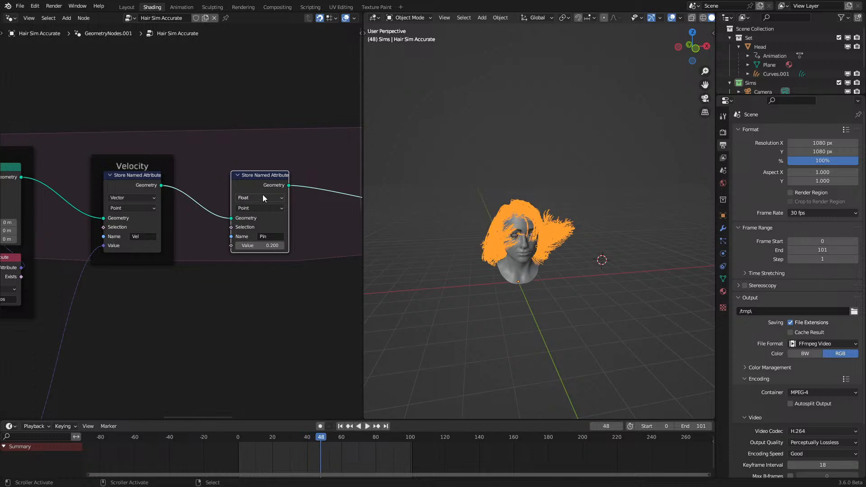
key("ctrl+j")
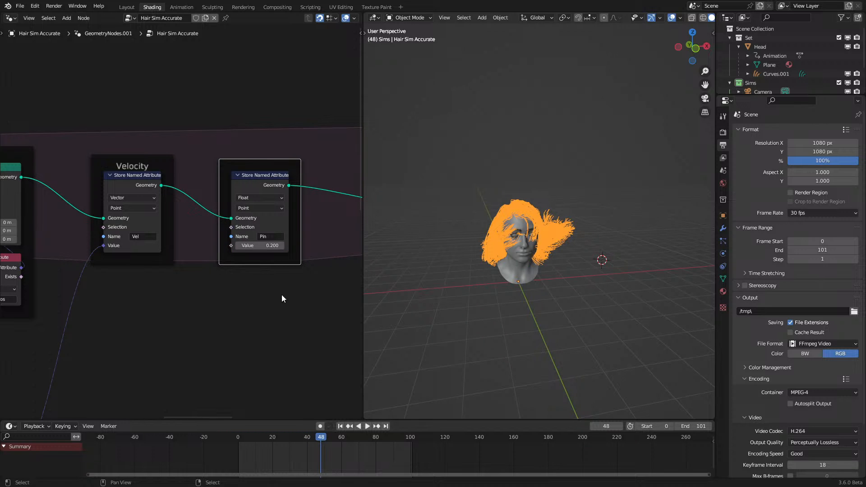
Step: Replay the simulation from the first frame and check the hair motion up close
key("shift+Left")
key("space")
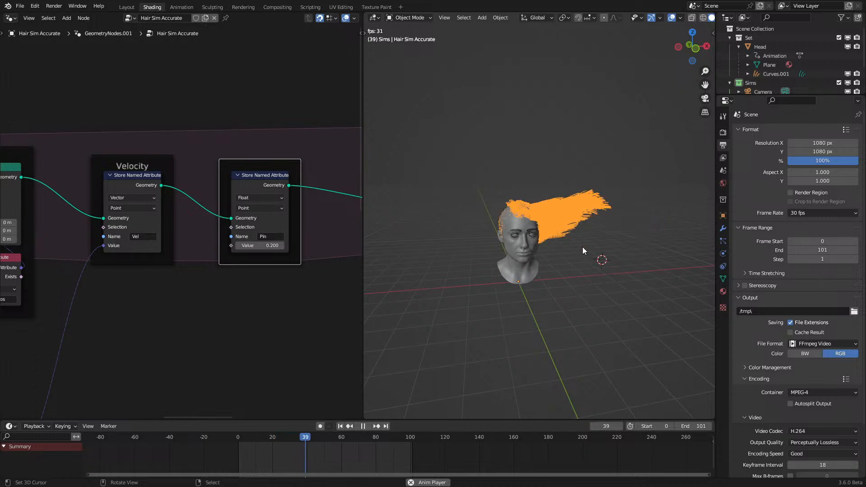
scroll(564, 229, "up", 3)
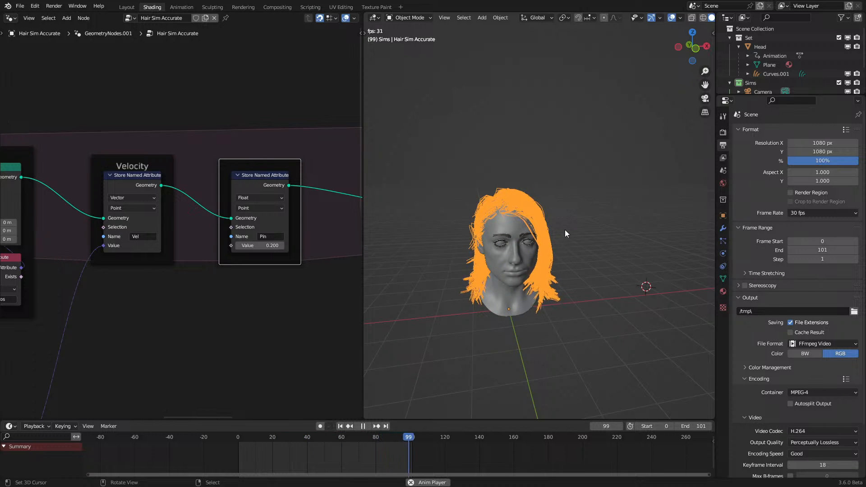
scroll(565, 234, "down", 2)
key("space")
scroll(260, 267, "down", 2)
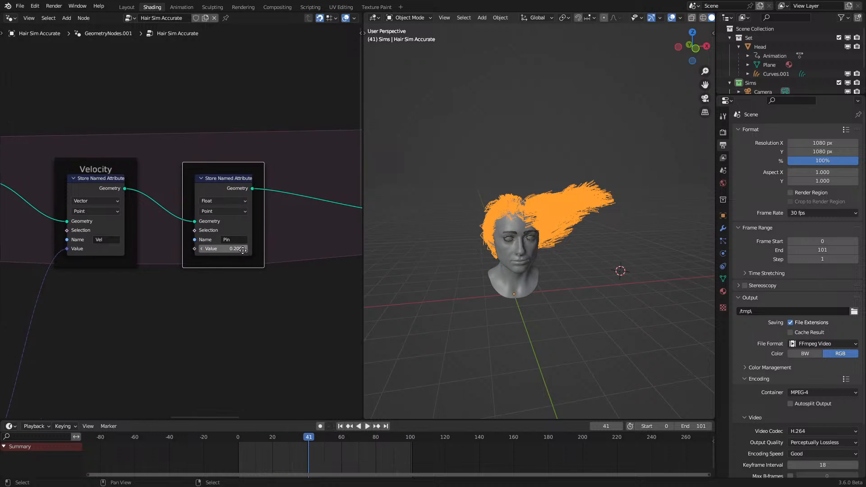
Step: Lower the value of the Pin Store Named Attribute node next to Velocity
middle_click_drag(77, 396, 234, 235)
scroll(234, 235, "up", 4)
middle_click_drag(280, 147, 149, 315)
left_click(319, 149)
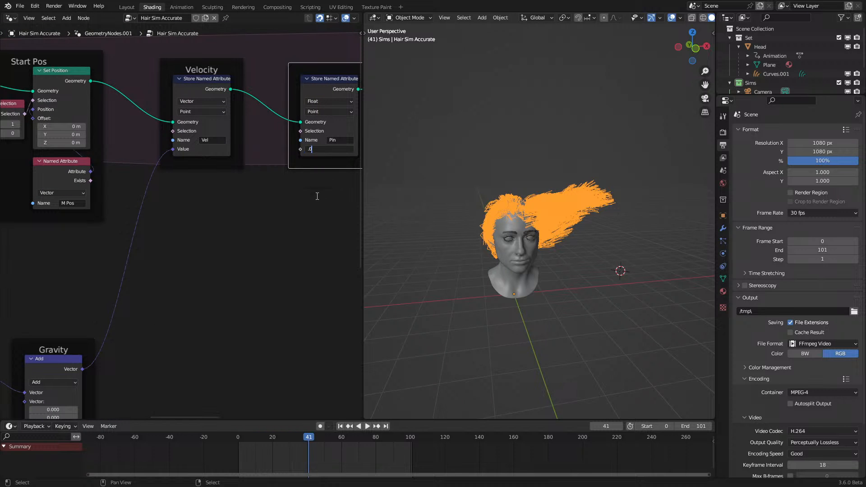
Step: Set the Gravity vector's Z component to 0 and the Old Velocity Scale to 0.8, replaying the simulation
middle_click_drag(155, 313, 235, 258)
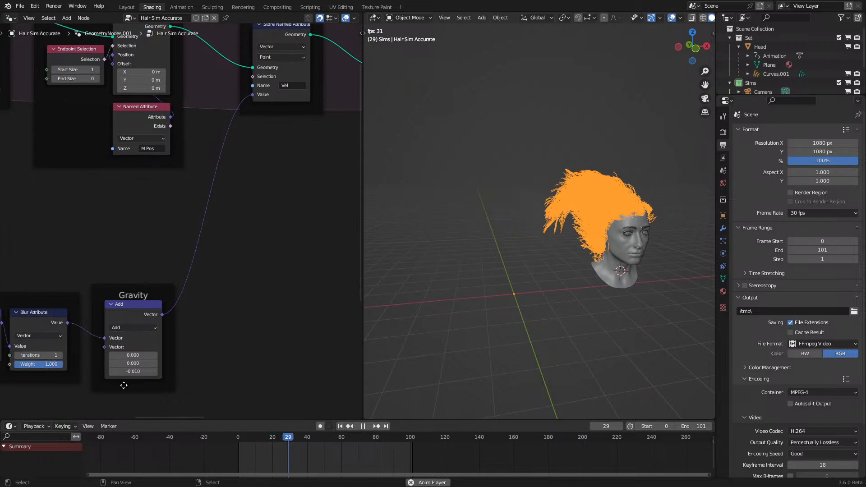
left_click(136, 371)
type("0")
key("Return")
left_click(209, 438)
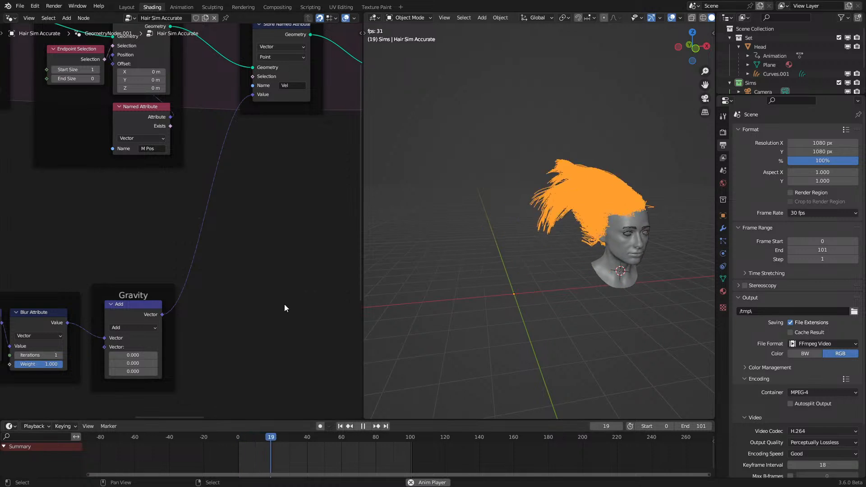
middle_click_drag(135, 316, 250, 282)
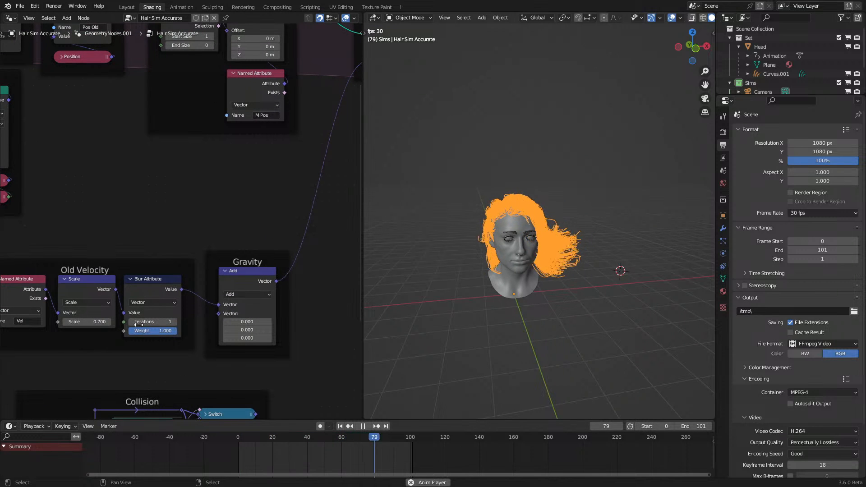
left_click(108, 322)
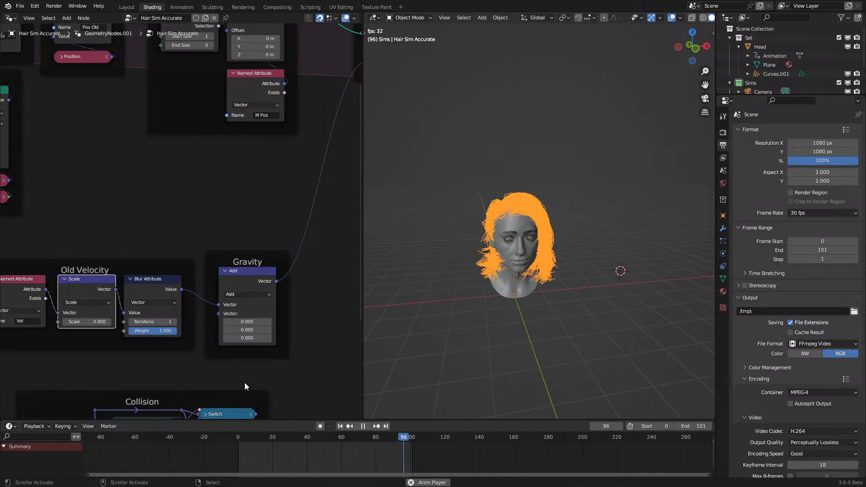
Step: Try a stored Pin value of 0 during playback, then set it to 0.1 and replay
middle_click_drag(310, 193, 96, 329)
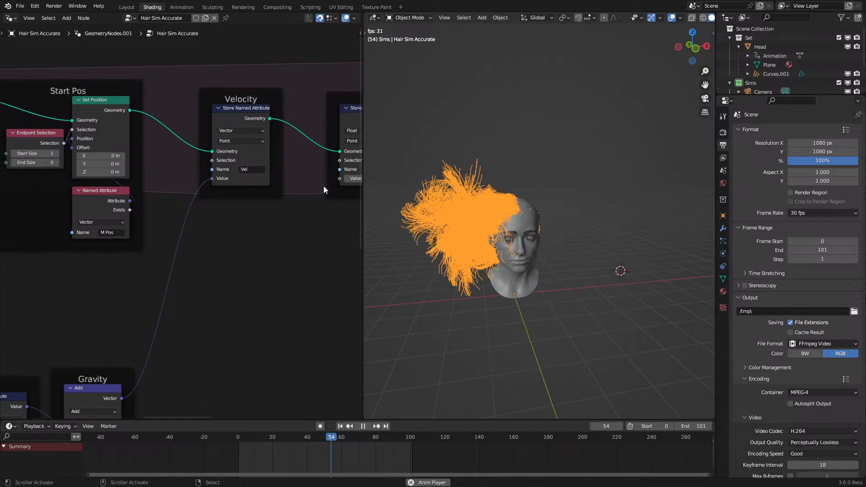
left_click(298, 197)
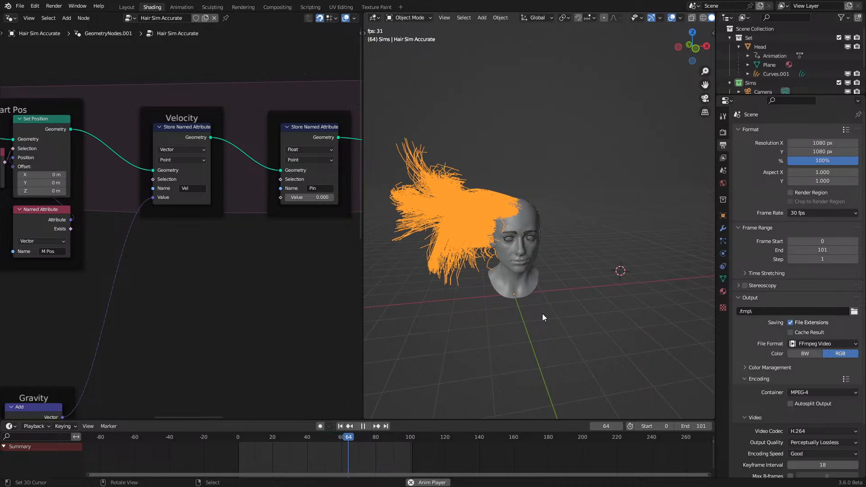
key("space")
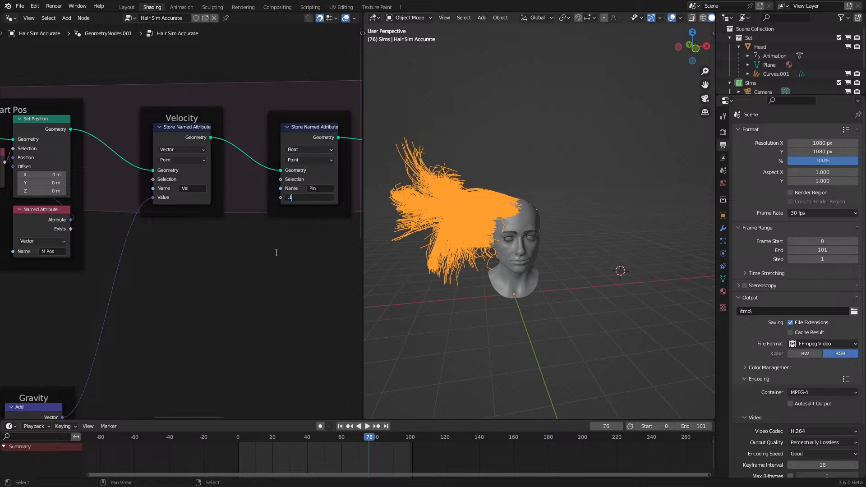
key("Return")
key("space")
scroll(257, 361, "down", 1)
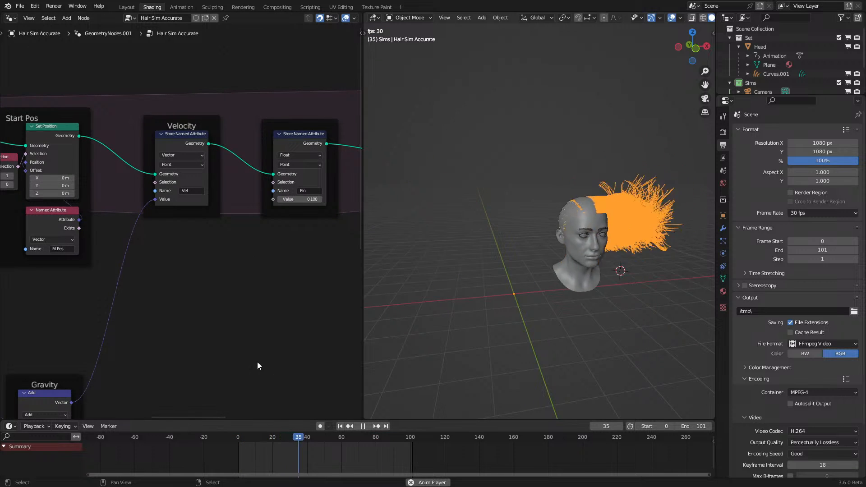
Step: Copy the Recalculated Velocity frame with its nodes from the main Hair Sim Accurate tree
scroll(256, 362, "down", 3)
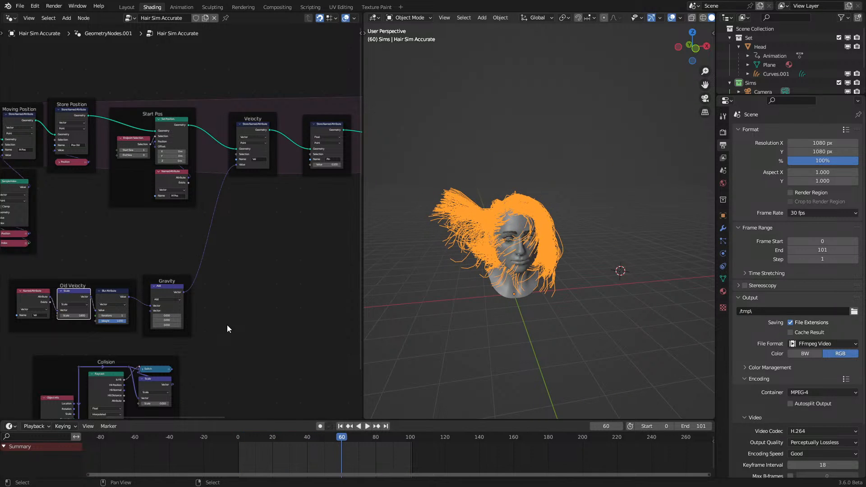
scroll(252, 174, "up", 1)
middle_click_drag(252, 175, 45, 288)
middle_click_drag(275, 253, 152, 267)
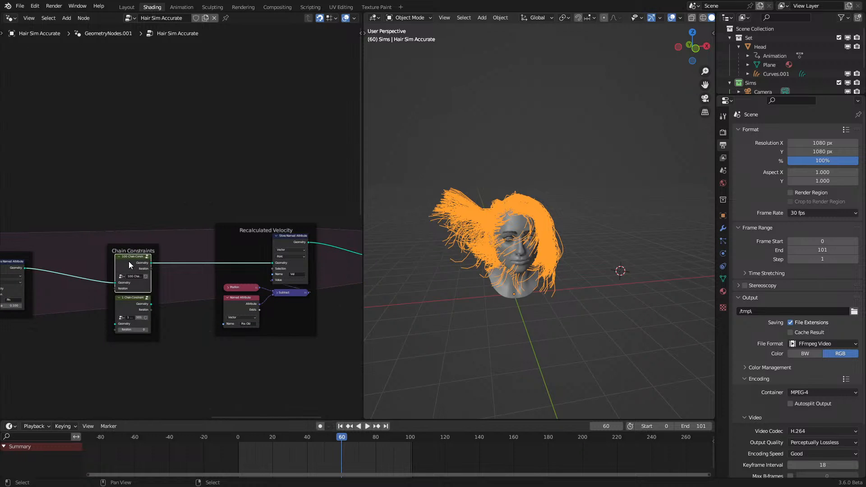
key("Tab")
key("Tab")
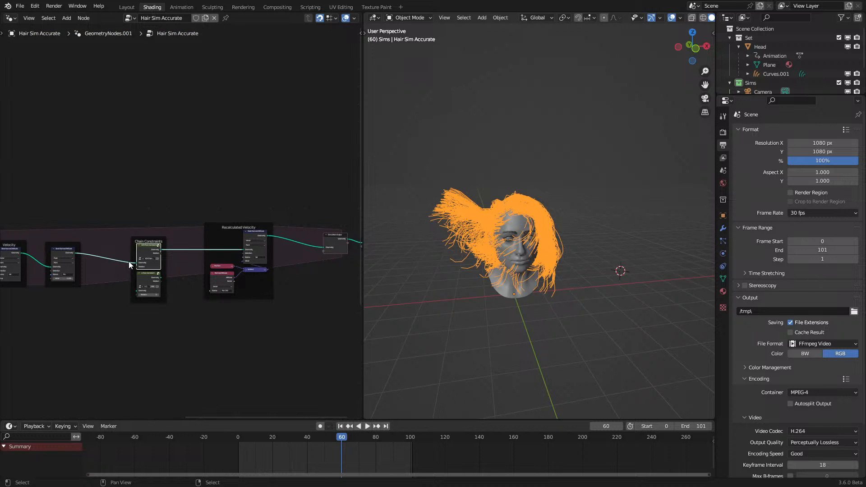
left_click_drag(199, 203, 283, 310)
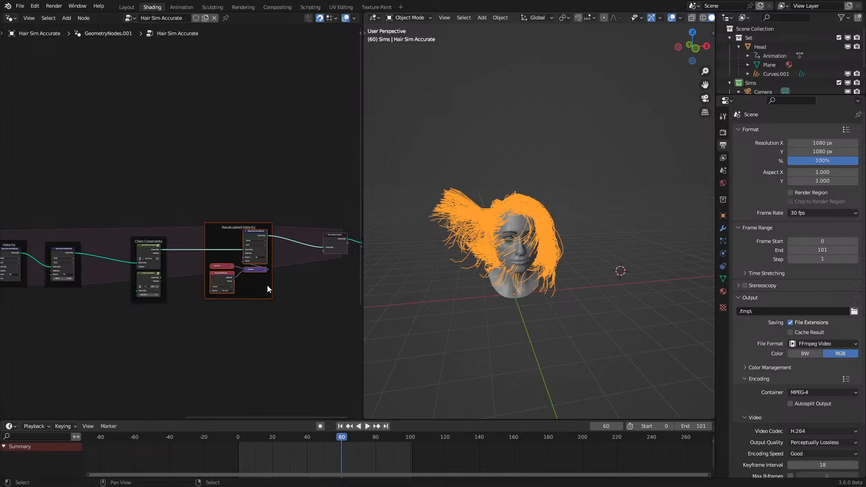
left_click(268, 287, "shift")
Step: Paste the Recalculated Velocity frame into the 1 Chain Constraint group, in the free space below the Group Output
left_click(158, 255)
key("Tab")
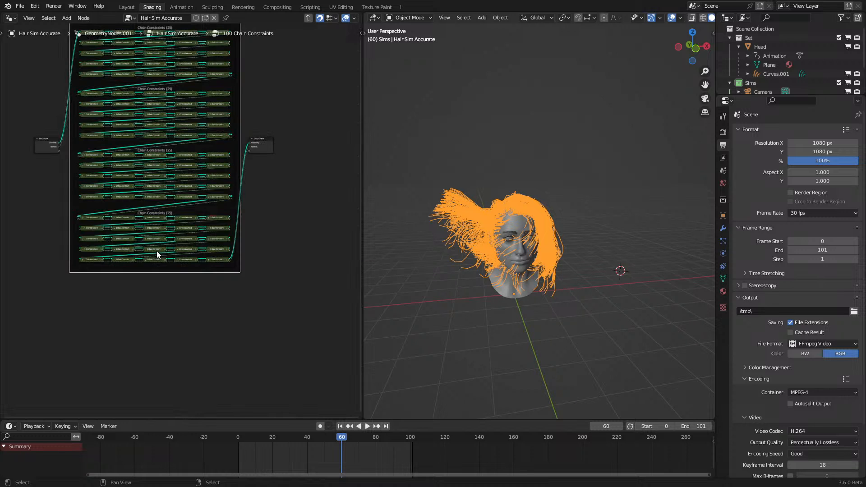
key("Tab")
left_click(155, 282)
key("Tab")
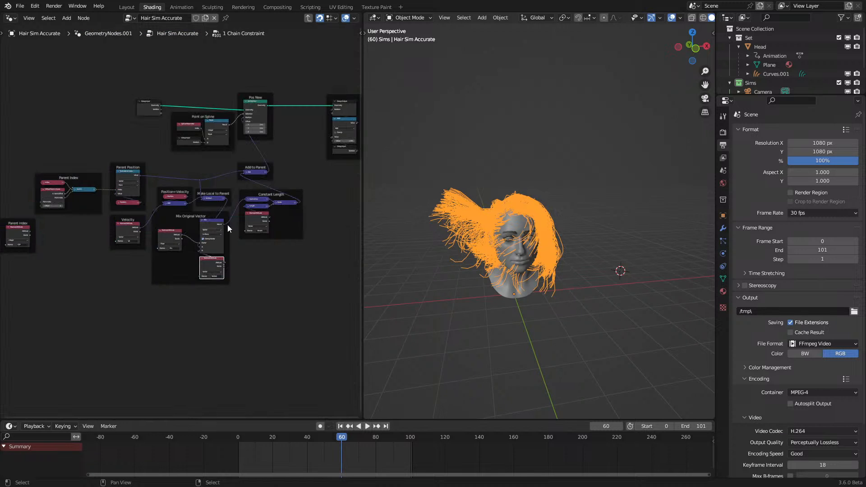
middle_click_drag(267, 217, 214, 245)
key("ctrl+v")
left_click_drag(241, 263, 336, 304)
middle_click_drag(278, 165, 180, 191)
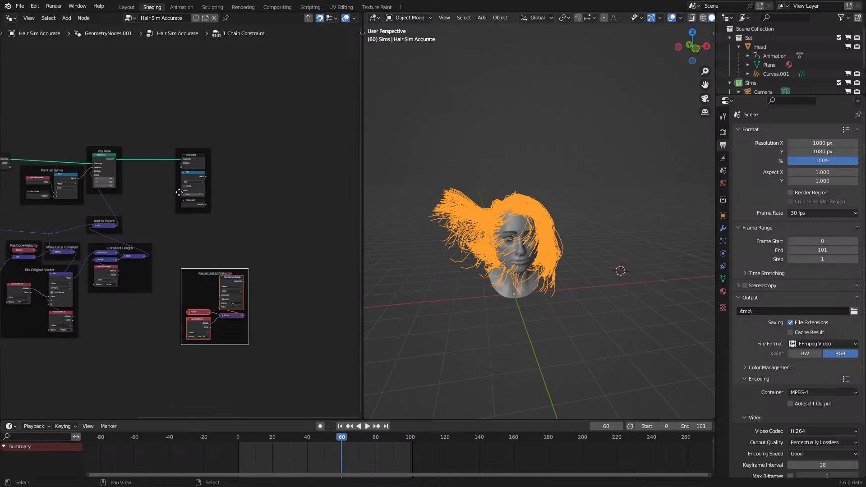
Step: Route Set Position's geometry through the pasted Store Named Attribute to the Group Output, use the Point on Spline result as selection, and replay
scroll(130, 147, "up", 6)
scroll(90, 130, "down", 1)
left_click_drag(83, 130, 253, 332)
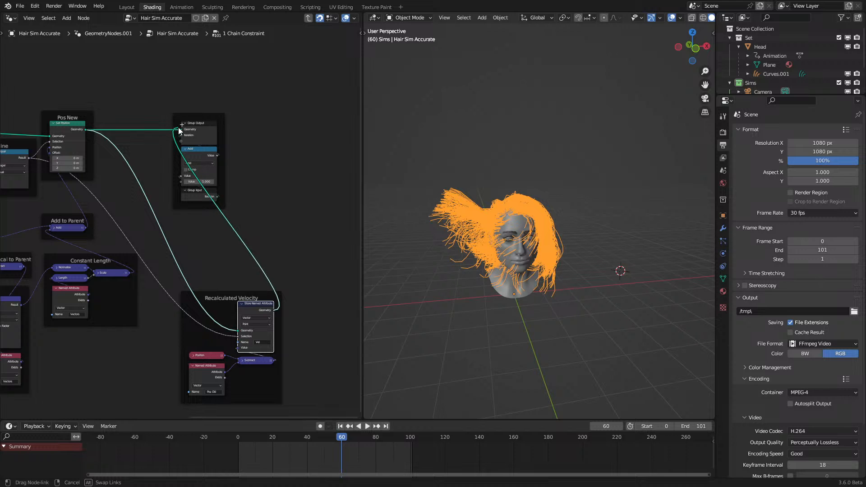
key("space")
left_click(246, 438)
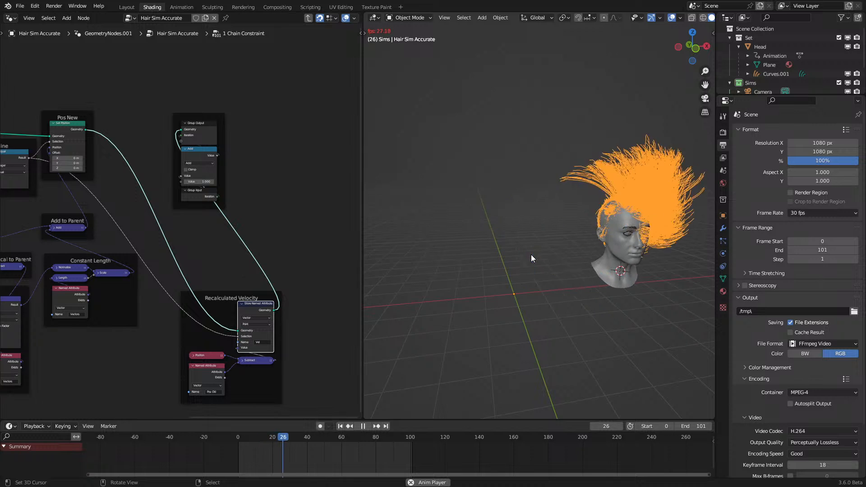
key("space")
Step: Link Pos New's Set Position geometry directly to the Group Output and return to the main tree
left_click_drag(79, 122, 83, 123)
left_click_drag(178, 130, 180, 130)
key("Tab")
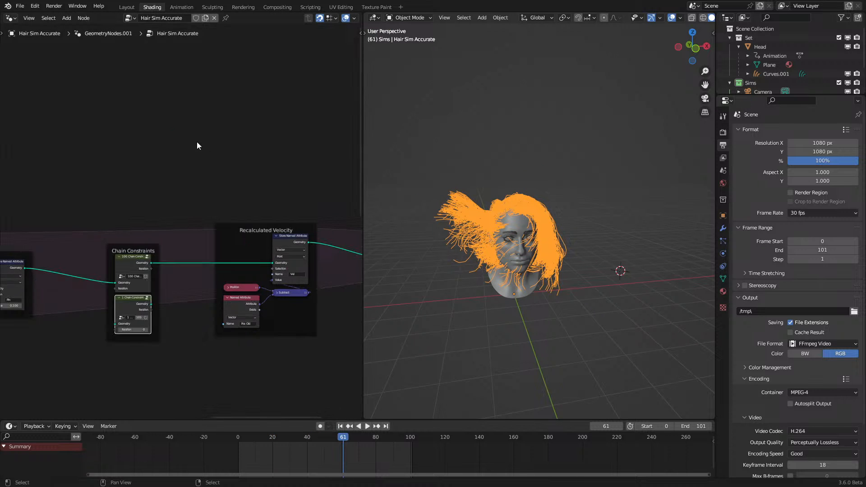
Step: Connect the 100 Chain Constraints geometry straight to the Simulation Output, bypassing Recalculated Velocity, and play the simulation
middle_click_drag(297, 215, 120, 187)
middle_click_drag(62, 230, 72, 230)
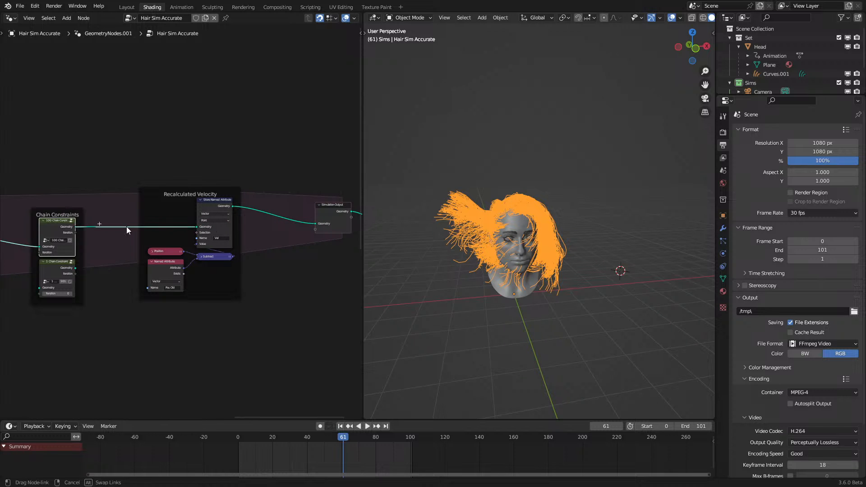
left_click_drag(311, 219, 314, 223)
key("space")
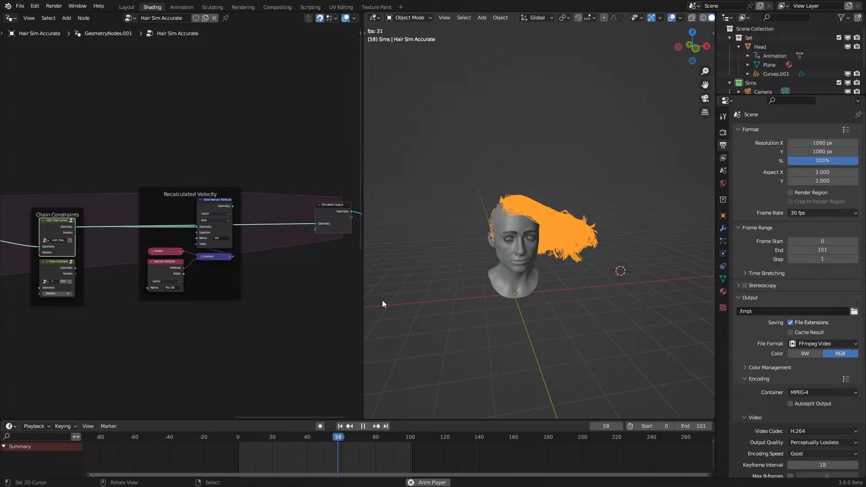
key("space")
Step: Reconnect the main tree's Recalculated Velocity Store Named Attribute to the Simulation Output and play the simulation
key("Tab")
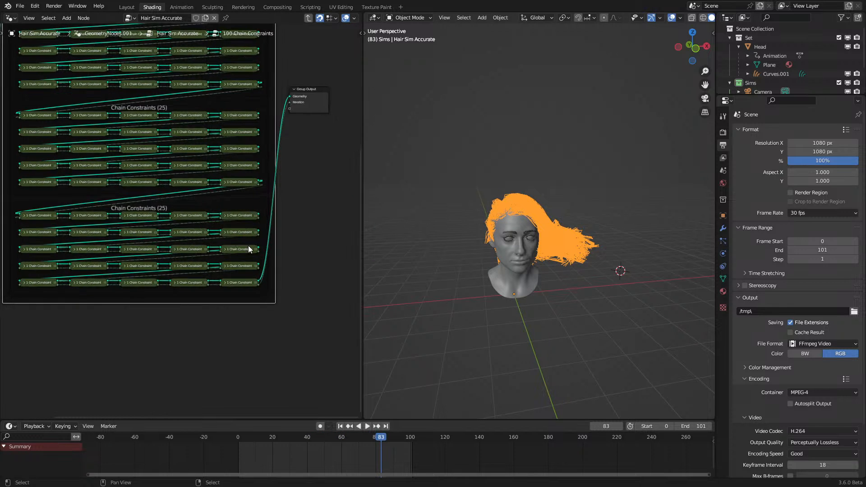
key("Tab")
key("Tab")
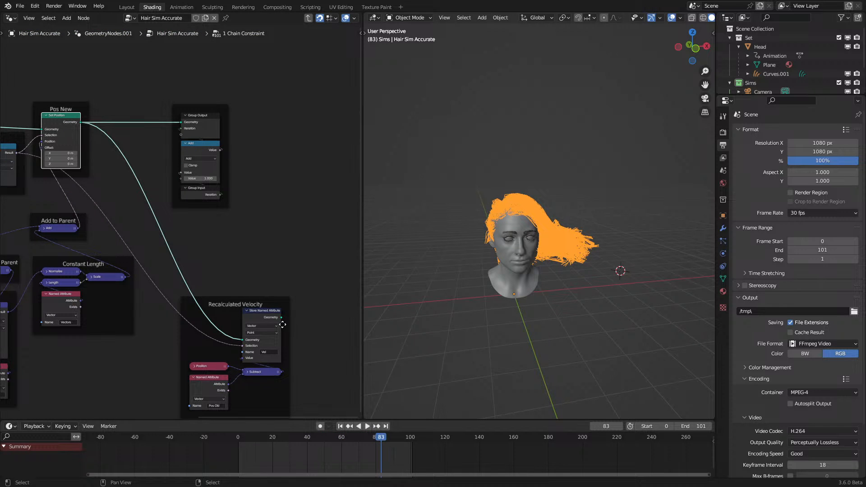
left_click_drag(280, 316, 228, 253)
key("Tab")
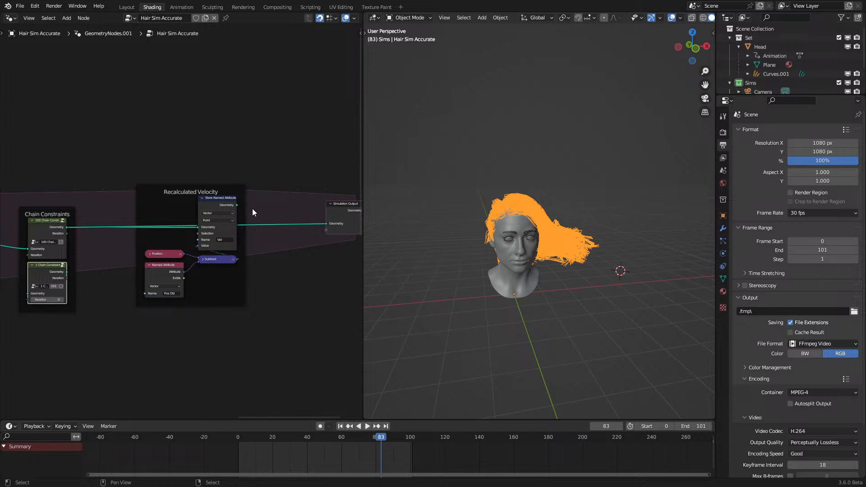
left_click_drag(236, 205, 338, 230)
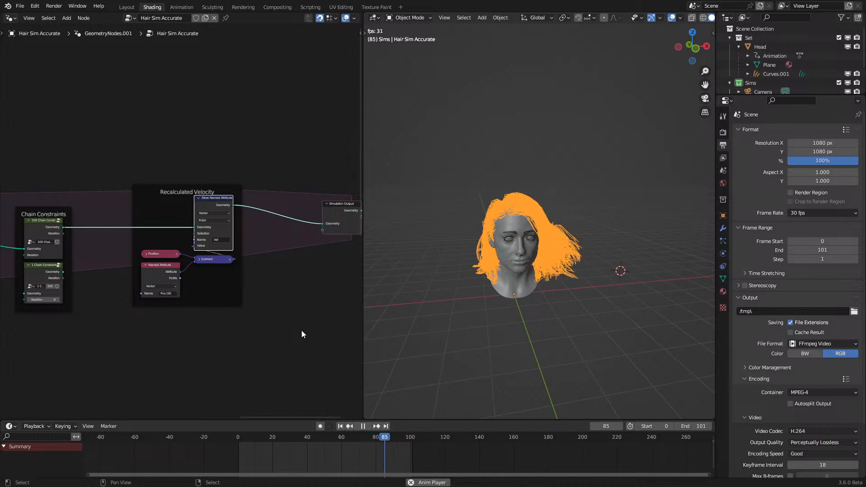
key("space")
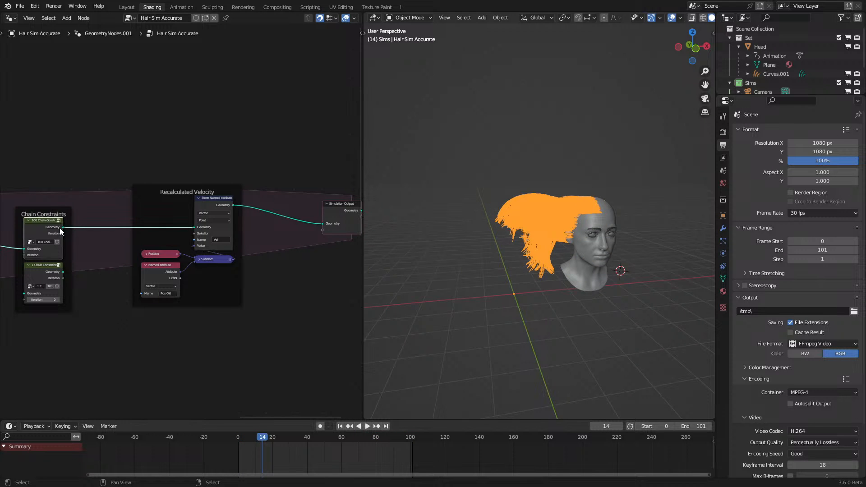
Step: Bypass the main Recalculated Velocity again, link the copy inside 1 Chain Constraint to its Group Output, and replay from the start
left_click_drag(326, 223, 325, 223)
left_click(41, 227)
key("Tab")
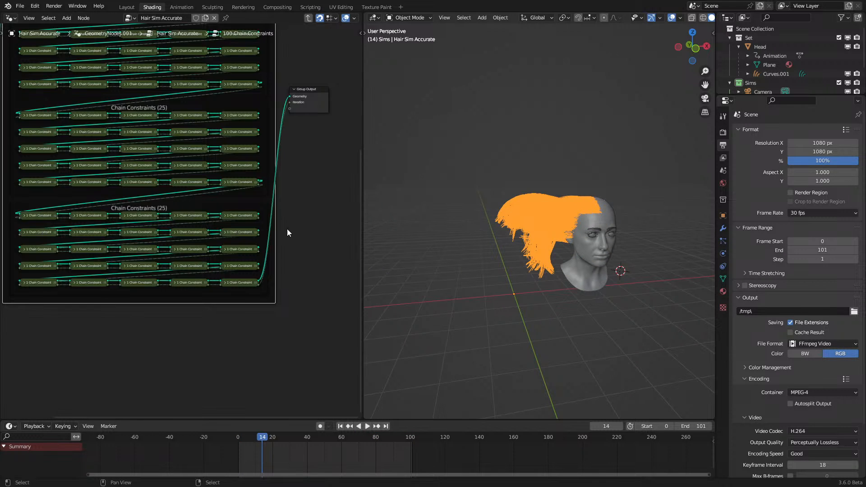
key("Tab")
left_click(51, 274)
key("Tab")
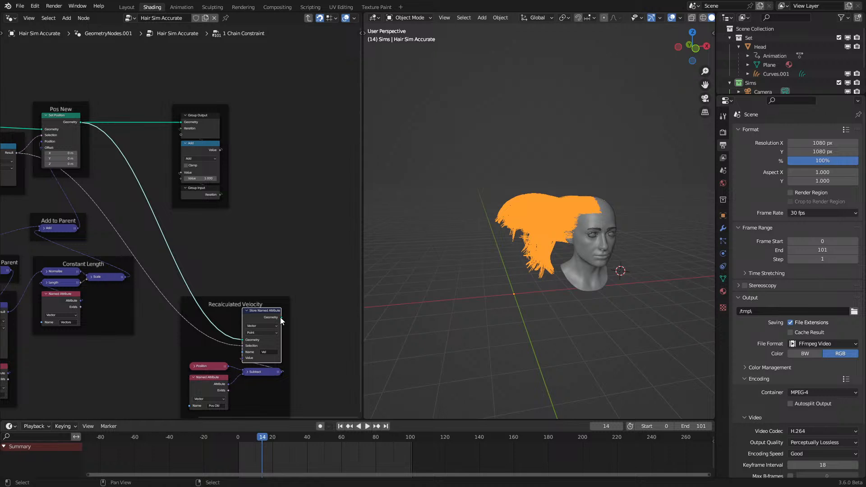
key("space")
left_click(232, 435)
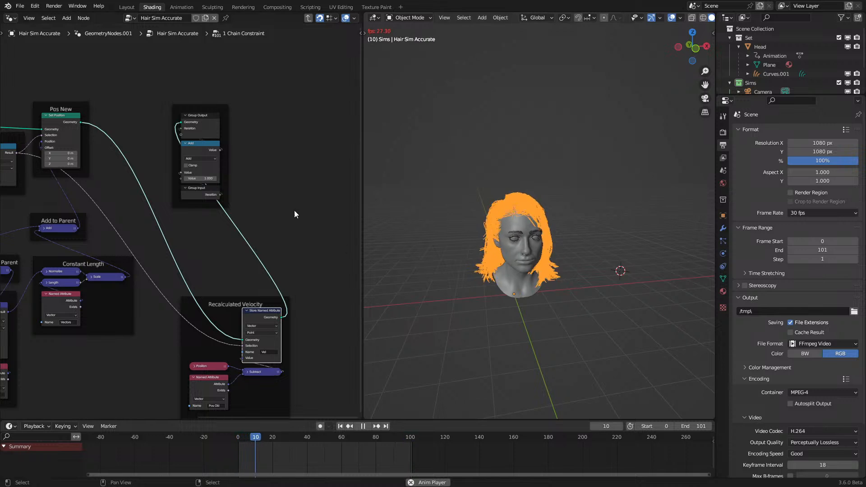
key("space")
Step: Reconnect Set Position directly to the Group Output and delete the Recalculated Velocity copy from the 1 Chain Constraint group
scroll(78, 121, "up", 1)
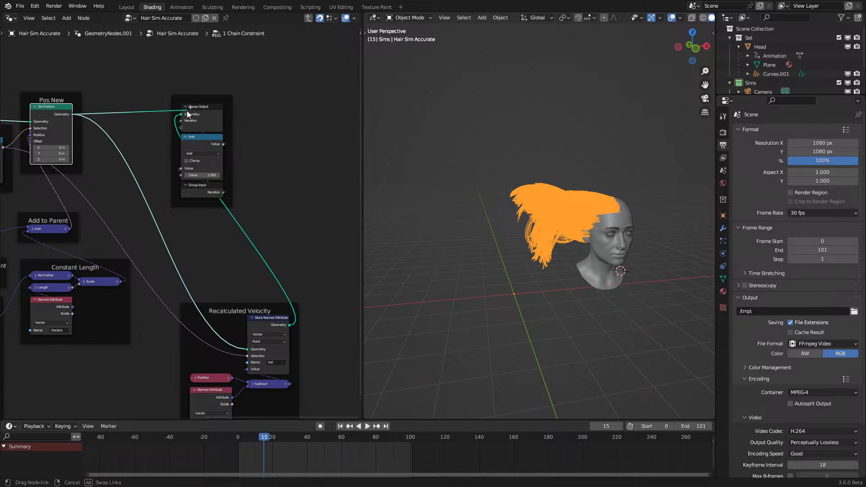
left_click_drag(187, 112, 182, 115)
scroll(194, 221, "down", 4)
left_click_drag(182, 265, 282, 370)
key("x")
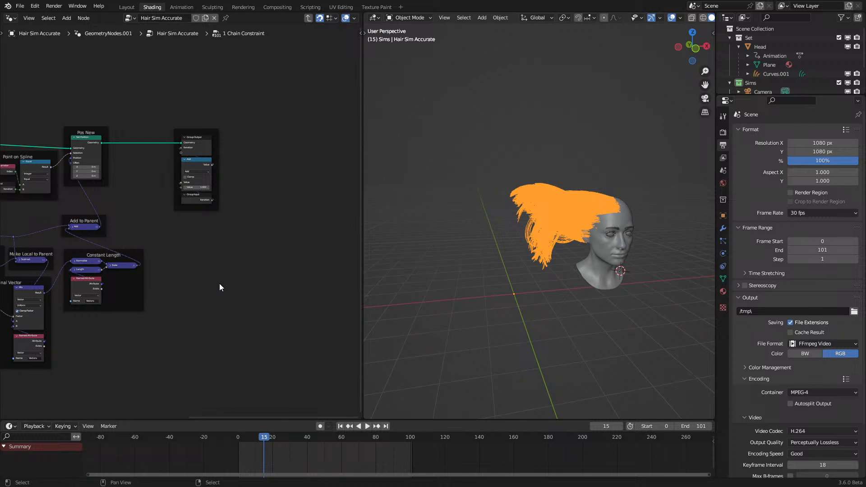
key("Tab")
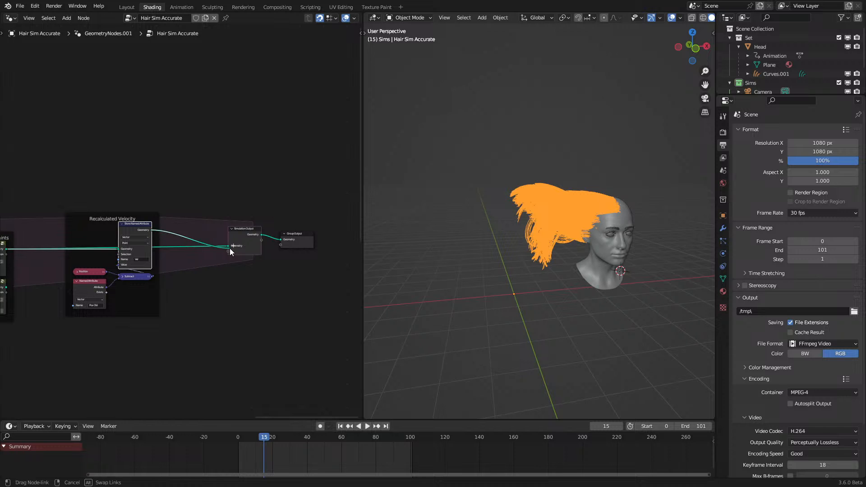
Step: Restore the link from the main Recalculated Velocity Store Named Attribute to the Simulation Output and replay from the start
left_click_drag(229, 248, 229, 247)
middle_click_drag(142, 300, 273, 261)
left_click(234, 433)
key("space")
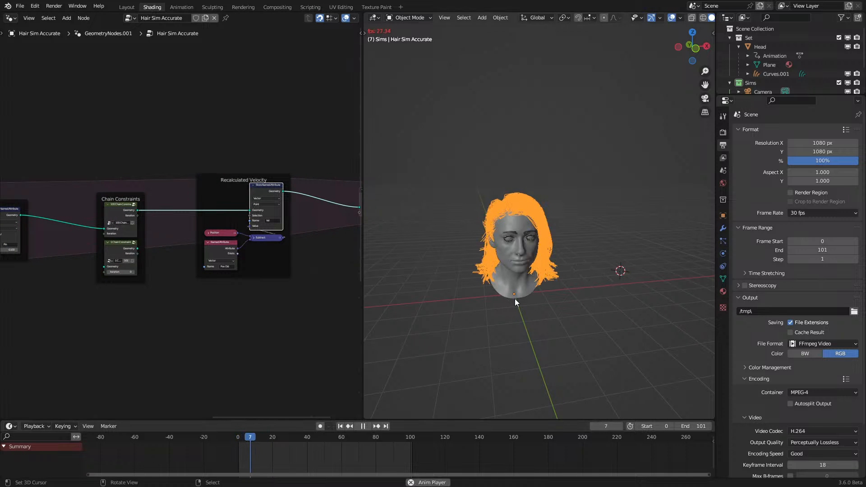
Step: Set the value of the Pin Store Named Attribute node to 0 during playback
scroll(158, 281, "down", 3)
middle_click_drag(164, 289, 107, 206)
scroll(281, 274, "up", 4)
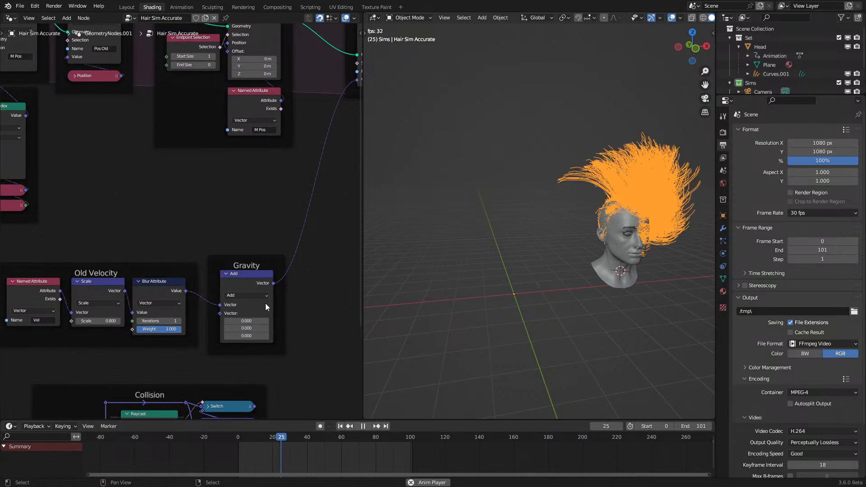
middle_click_drag(295, 140, 126, 262)
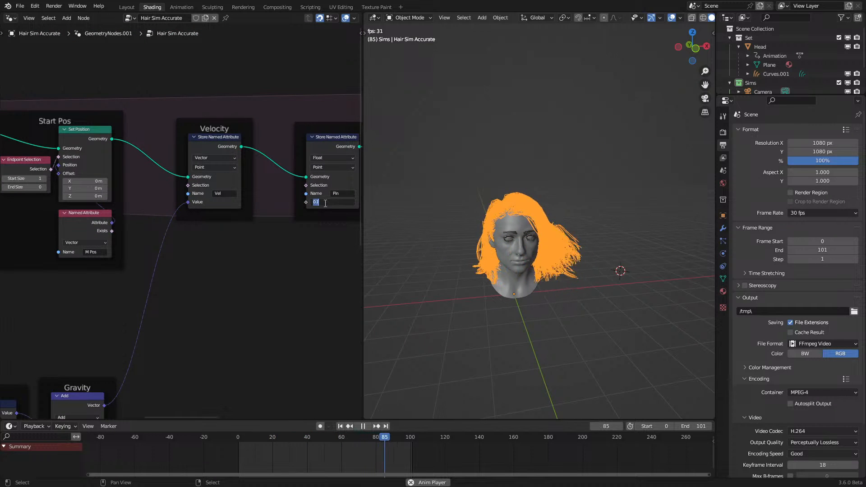
key("Return")
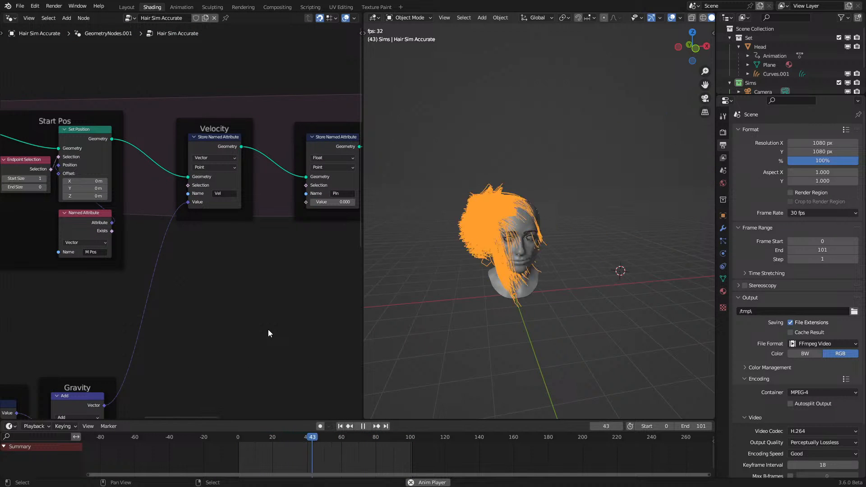
Step: Set the Old Velocity Scale to 0.9 and play the simulation
key("space")
middle_click_drag(103, 380, 222, 289)
key("space")
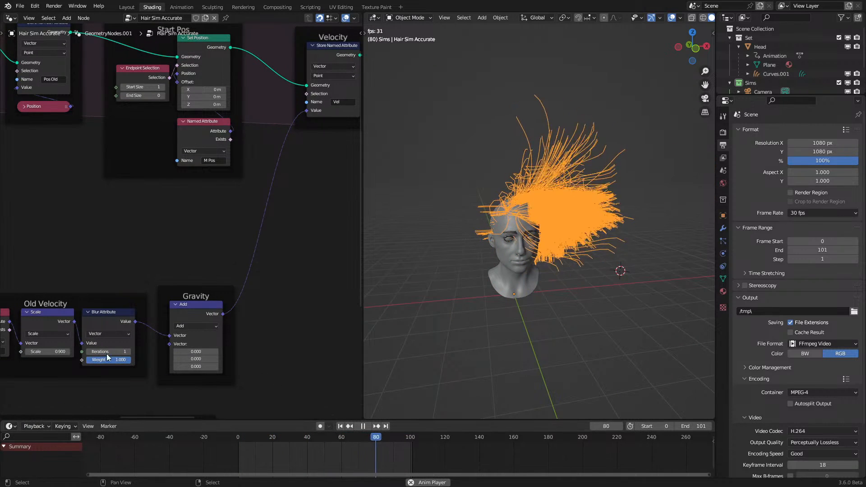
key("space")
Step: Add Spline Parameter and Map Range nodes, feeding Factor through Map Range into the Value of the Pin Store Named Attribute
scroll(199, 320, "down", 3)
middle_click_drag(290, 288, 173, 331)
scroll(181, 219, "up", 2)
key("shift+a")
left_click(221, 230)
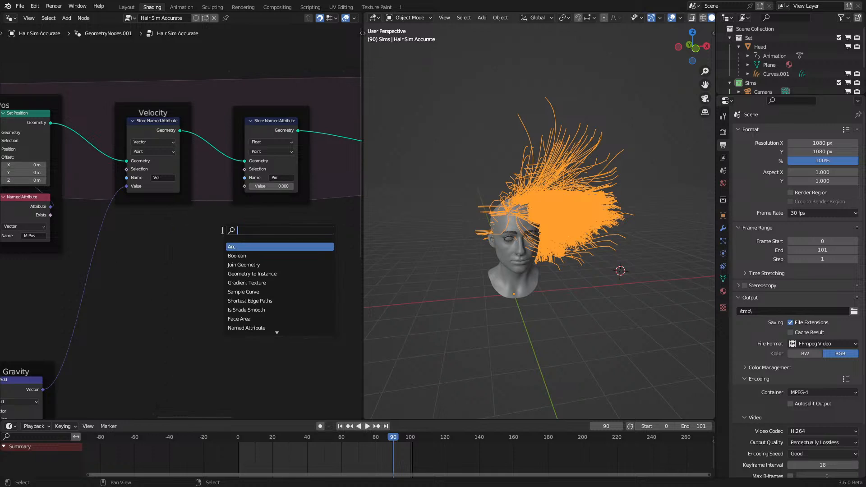
type("par")
key("Return")
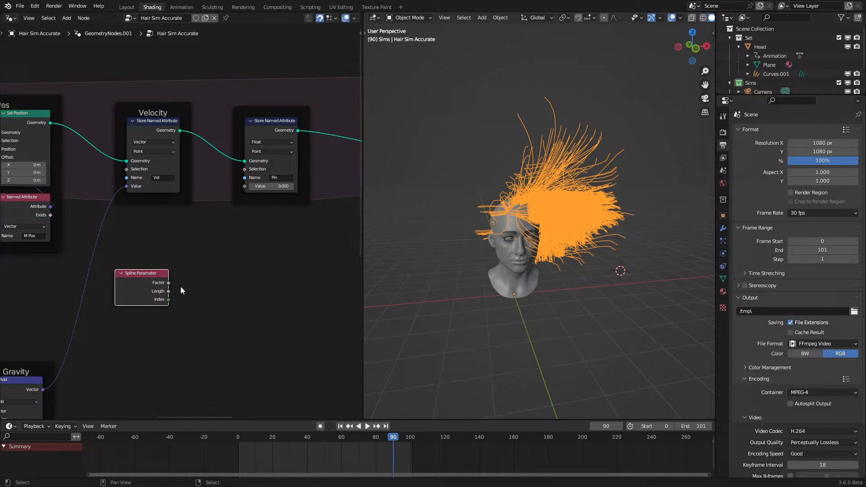
key("Return")
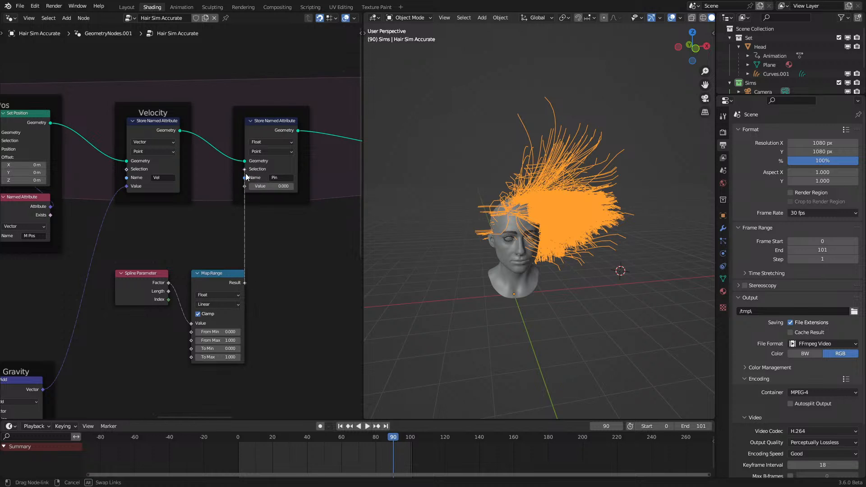
left_click_drag(249, 187, 246, 186)
Step: Invert the Map Range output with To Min 1 and To Max 0 while the simulation plays
key("space")
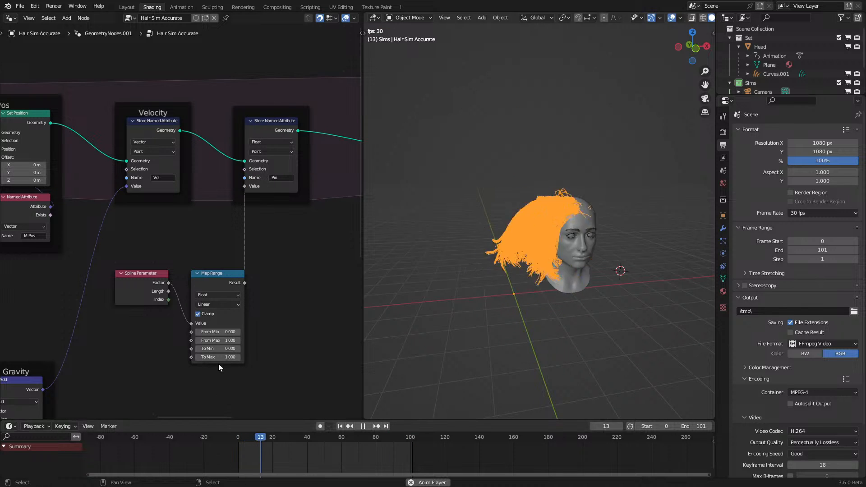
left_click(212, 349)
type("1")
key("Return")
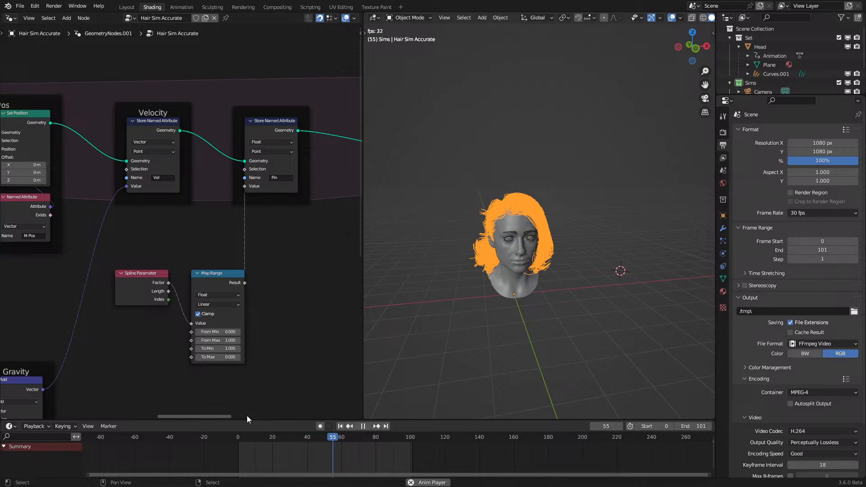
Step: Set the Map Range node's To Min to 0.25 during playback
scroll(225, 351, "up", 1)
type(".25")
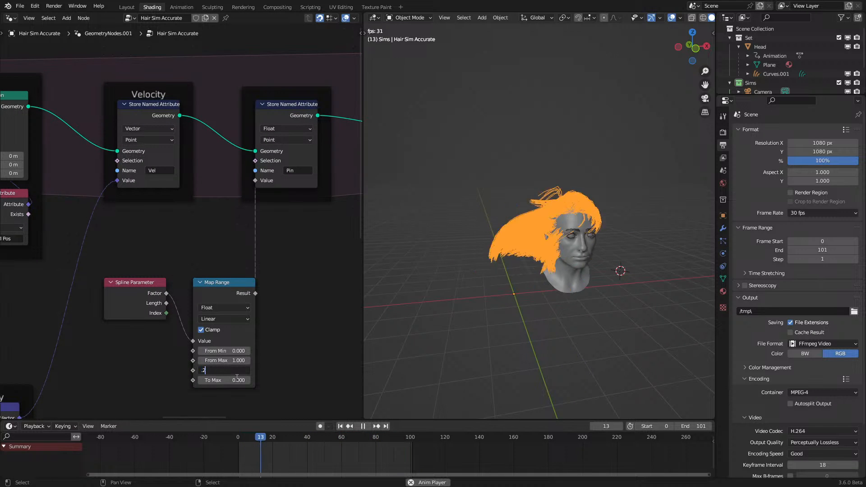
key("Return")
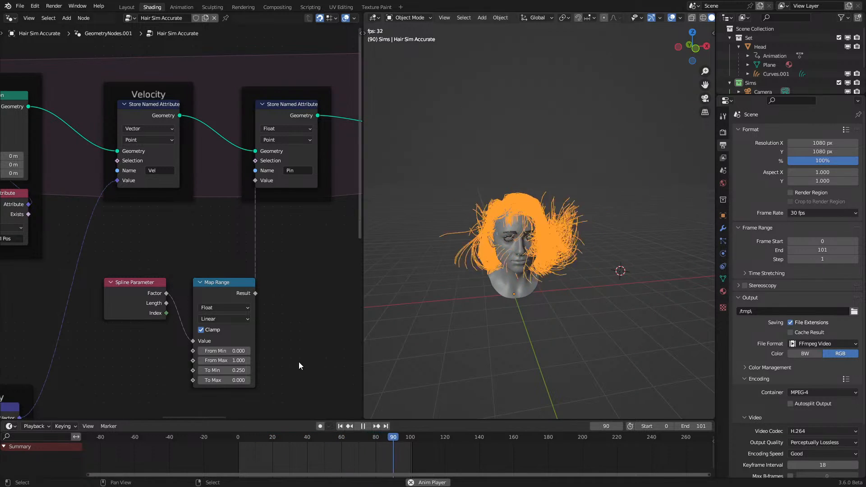
Step: Set the Map Range node's To Max to 0.01 while the simulation plays
left_click(223, 380)
type(".01")
key("Return")
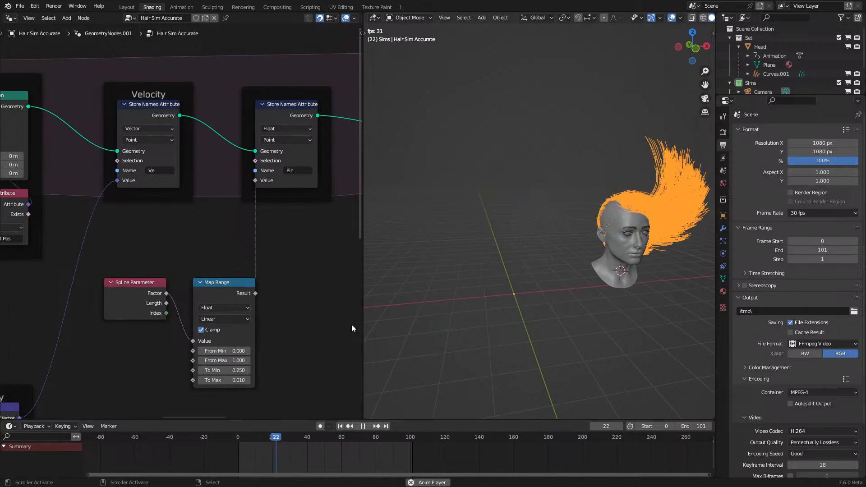
Step: Set the Old Velocity Scale to 0.7 and replay the simulation from the start
middle_click_drag(96, 348, 234, 342)
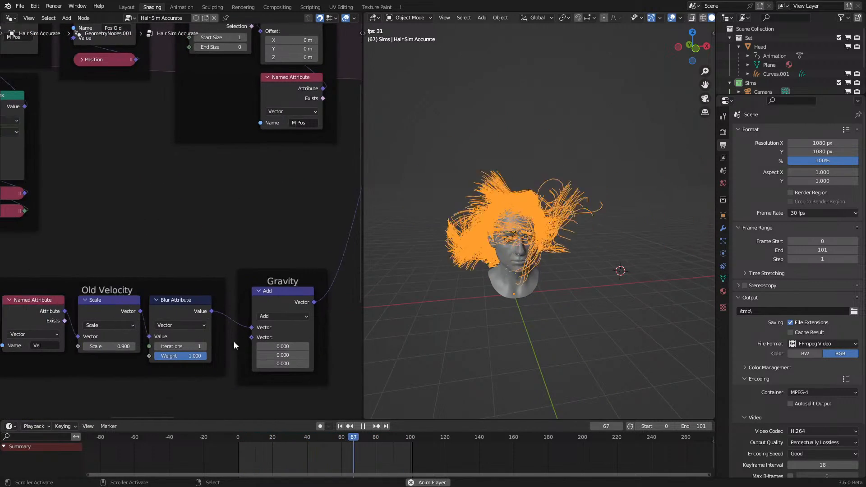
left_click(113, 347)
type(".7")
key("Return")
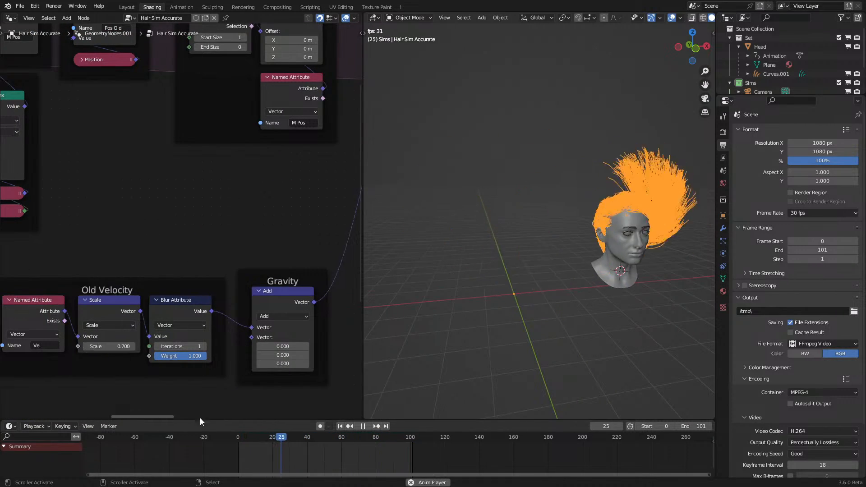
left_click(213, 438)
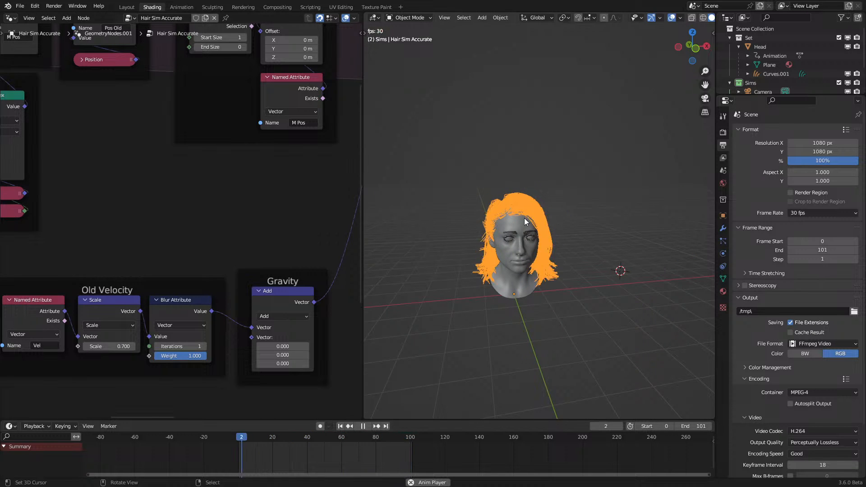
Step: Set the Map Range node's From Max to 0.5 and replay the simulation from the start
middle_click_drag(527, 223, 506, 217)
middle_click_drag(324, 174, 173, 245)
key("space")
middle_click_drag(289, 234, 194, 209)
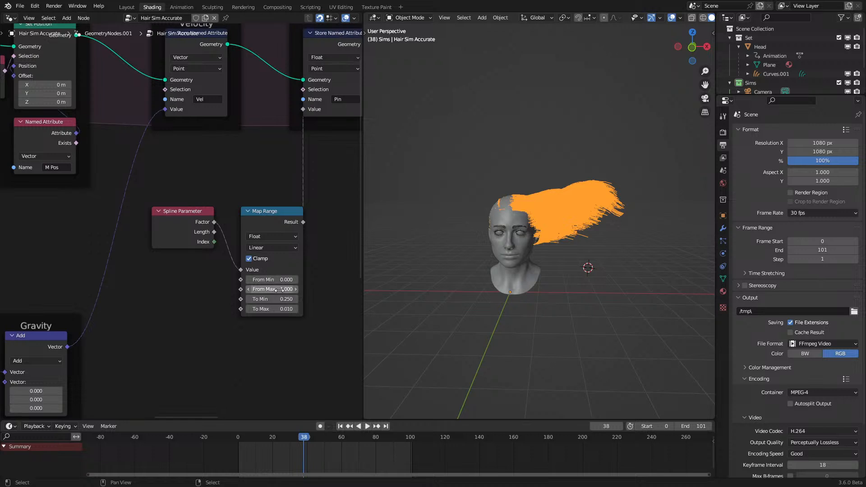
left_click(240, 438)
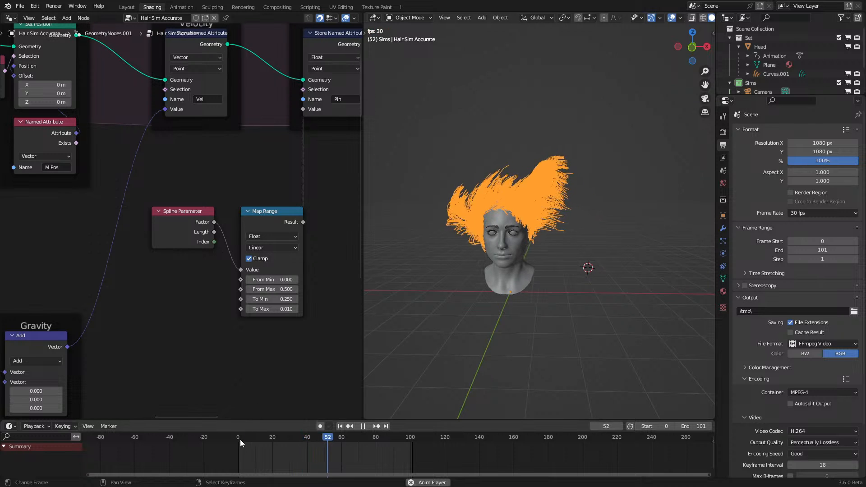
key("space")
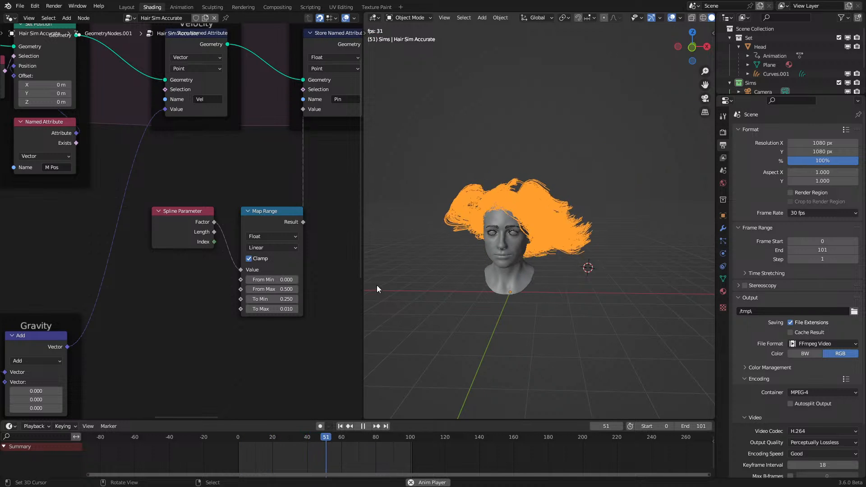
Step: Change the Map Range interpolation to Smoother Step and replay the hair simulation to check the motion up close
key("space")
left_click(271, 247)
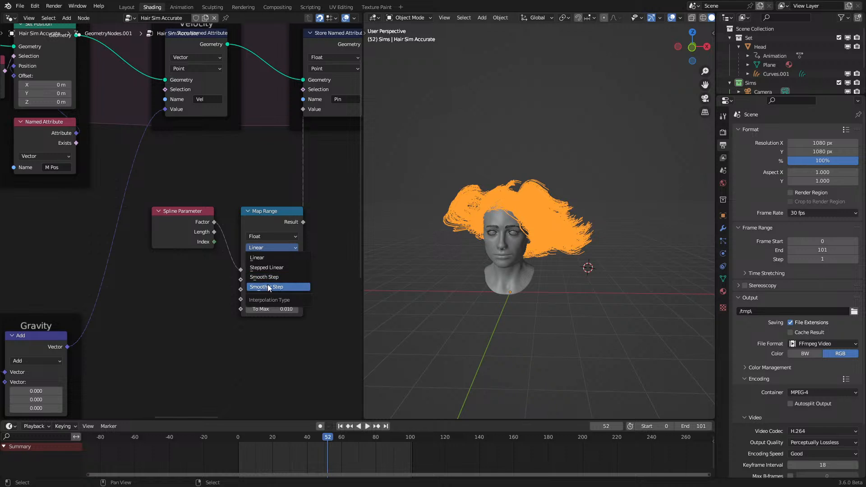
left_click(213, 454)
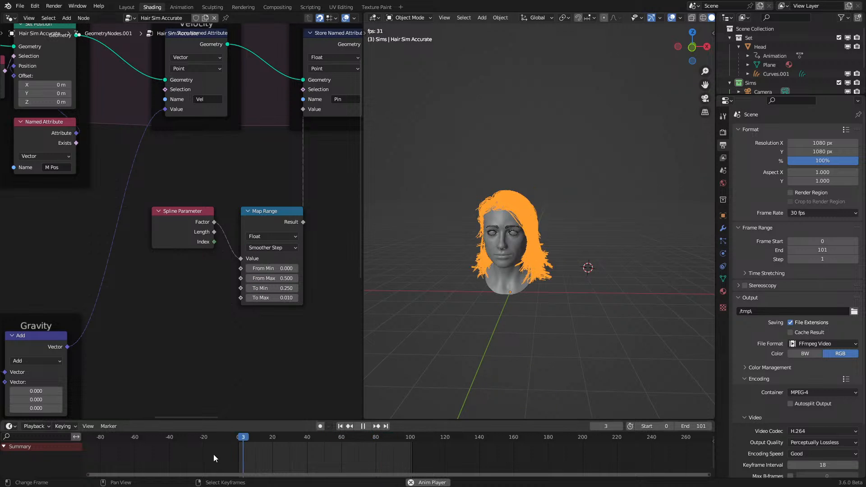
middle_click_drag(523, 239, 534, 215)
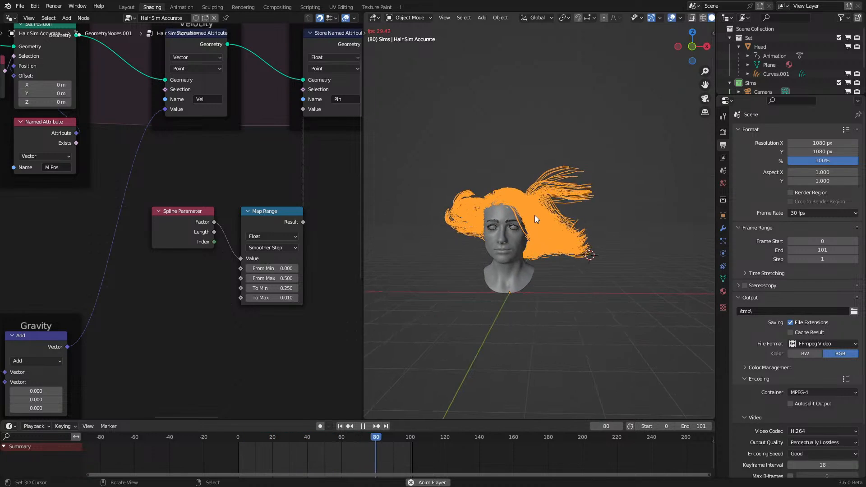
scroll(534, 215, "up", 3)
key("space")
scroll(158, 279, "down", 2)
key("space")
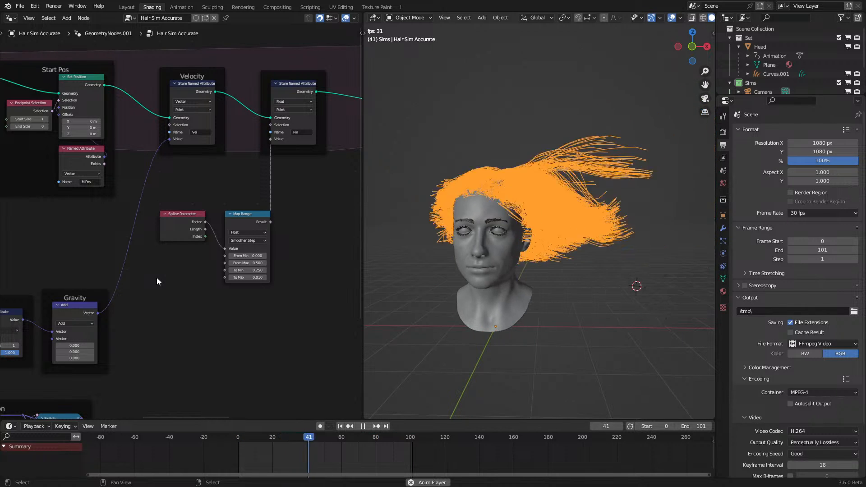
key("space")
Step: Move the Collision frame away from the space beneath the Old Velocity and Gravity frames
middle_click_drag(109, 332, 350, 187)
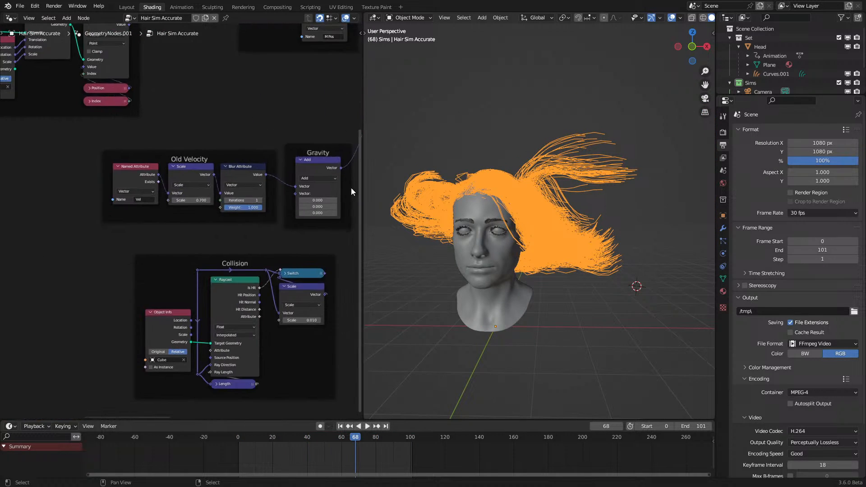
scroll(338, 197, "down", 2)
left_click_drag(284, 247, 163, 242)
scroll(163, 242, "up", 2)
Step: Add a Noise Texture below the Old Velocity frame and feed a Position node into its Vector input
key("shift+a")
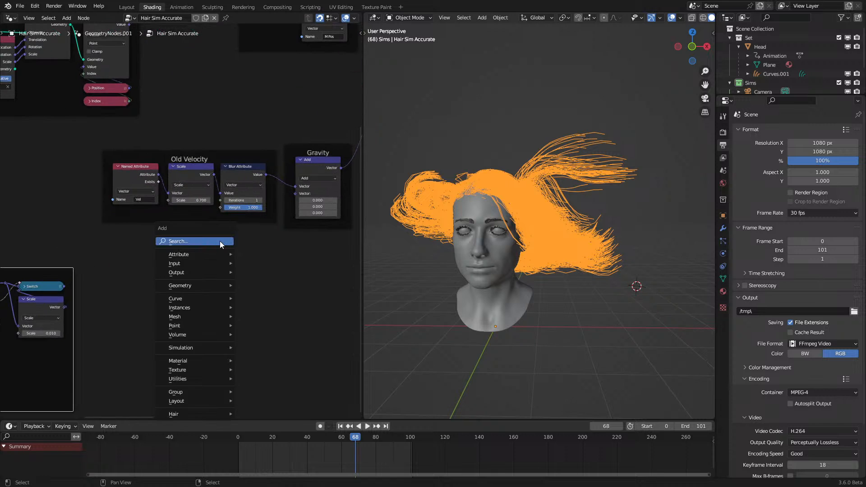
type("noise")
key("Return")
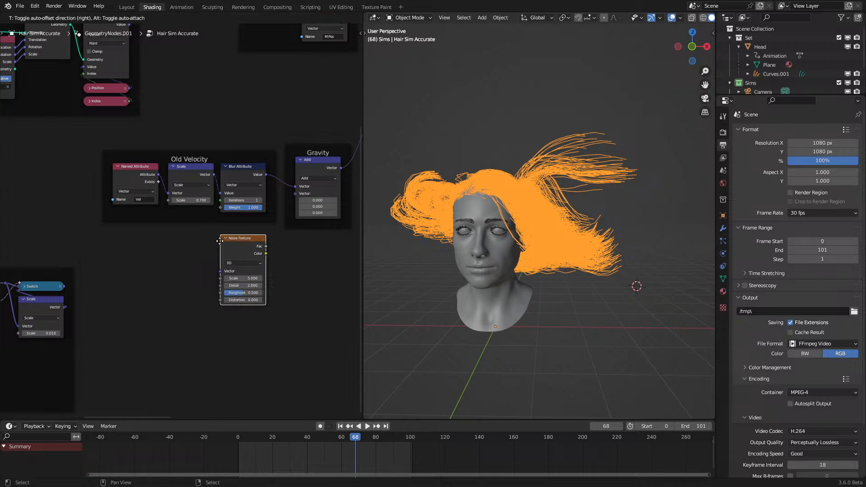
left_click(247, 279)
scroll(247, 278, "up", 1)
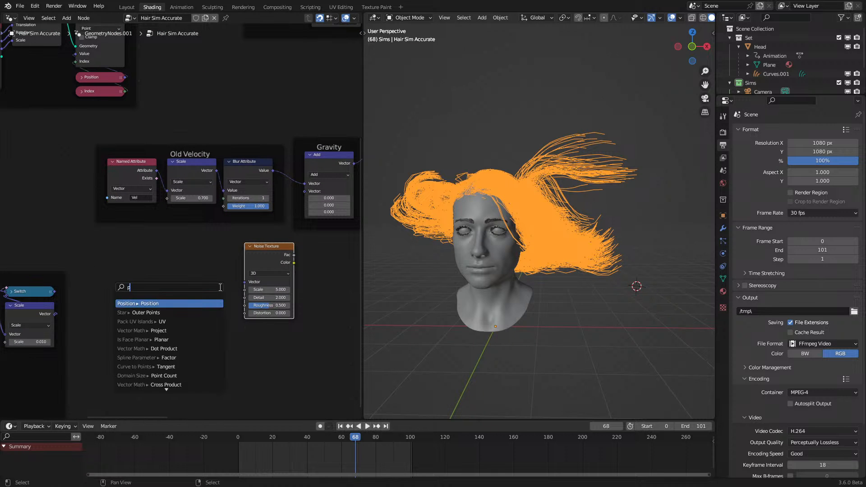
left_click_drag(180, 247, 286, 338)
key("g")
left_click(238, 329)
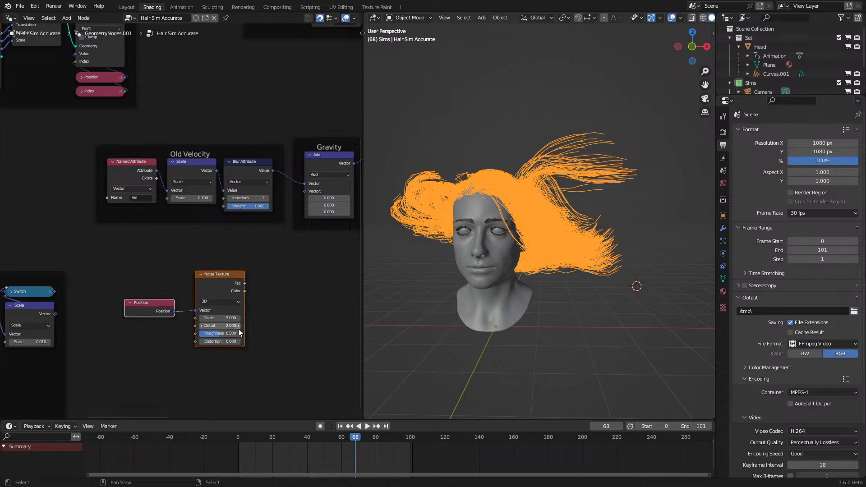
Step: Feed the Noise Texture's Color into a vector Subtract node with 0.5 on all three axes
left_click_drag(273, 285, 273, 286)
type("s")
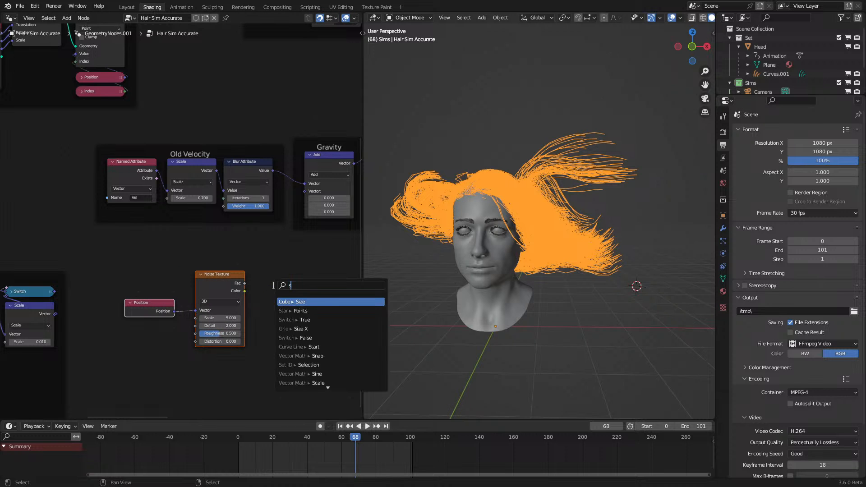
type("ubtr")
key("Return")
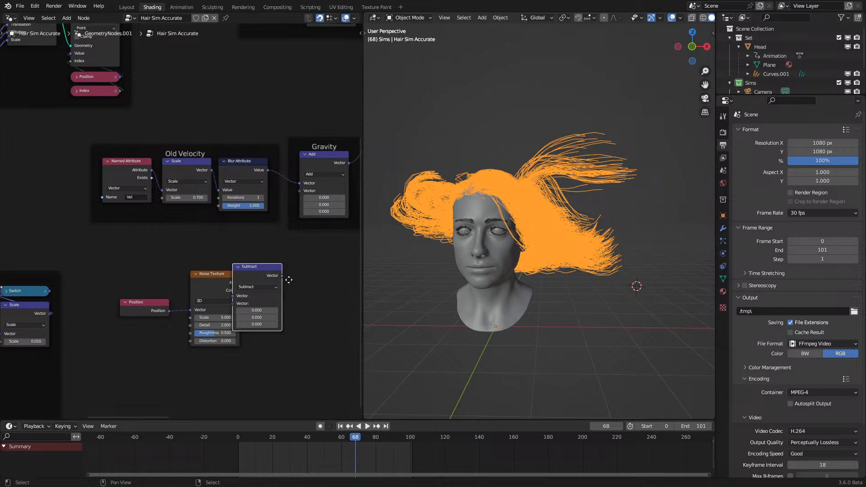
scroll(198, 296, "up", 2)
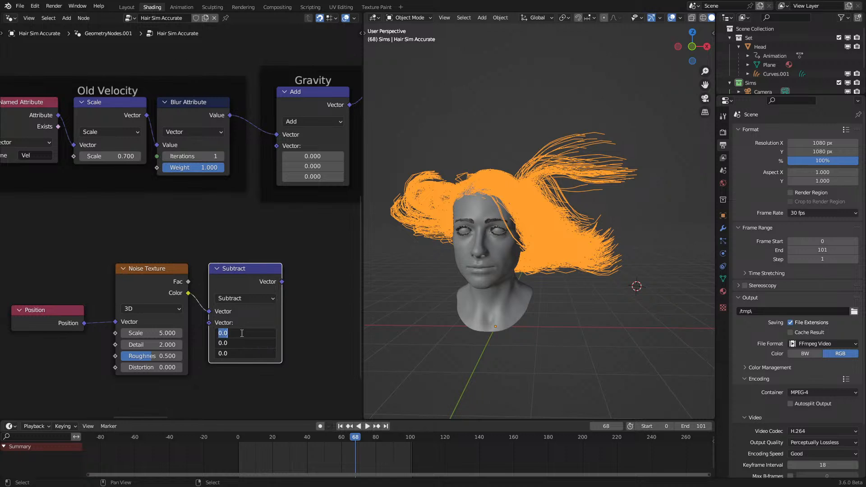
Step: Add a vector Scale node after Subtract and link its output to the second Vector input of the Gravity Add node
left_click_drag(278, 281, 312, 285)
type("sc")
key("Return")
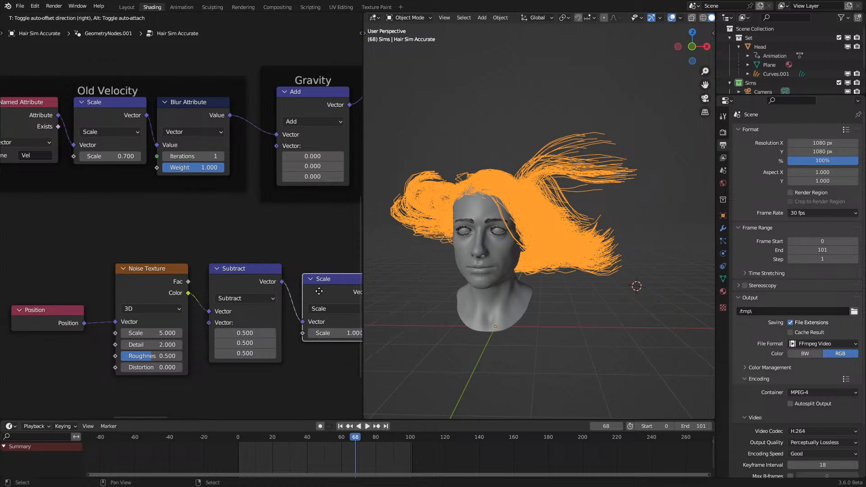
left_click(319, 288)
middle_click_drag(319, 289, 268, 289)
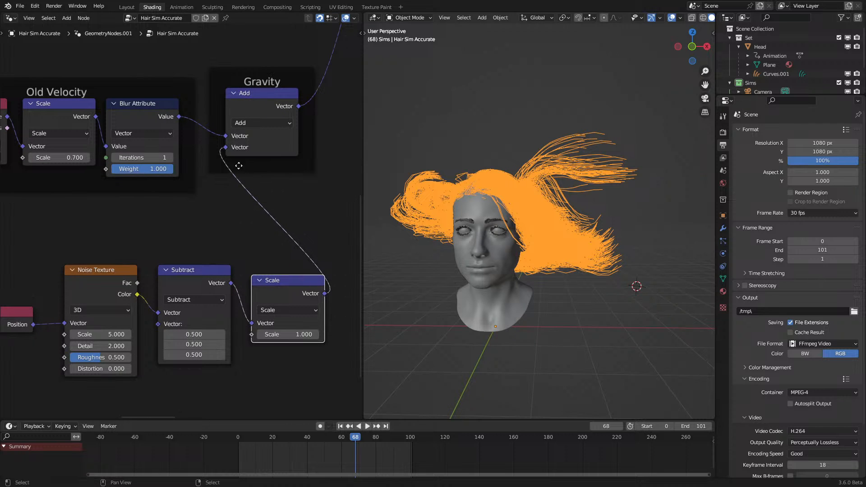
Step: Play the simulation with the noise branch's vector Scale at 0.1, Noise Texture Scale at 1 and Detail at 0.6
key("Return")
key("space")
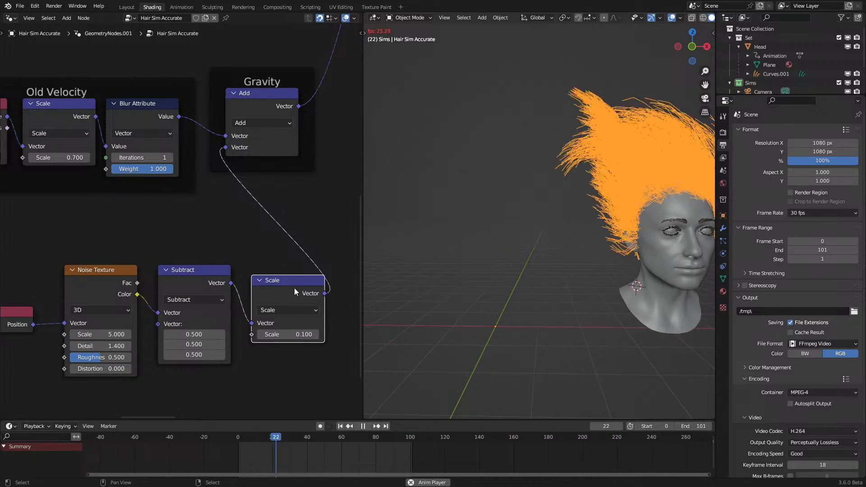
mouse_move(108, 346)
left_mouse_down()
mouse_move(95, 345)
mouse_move(114, 344)
left_mouse_up()
double_click(109, 335)
type("1")
key("Return")
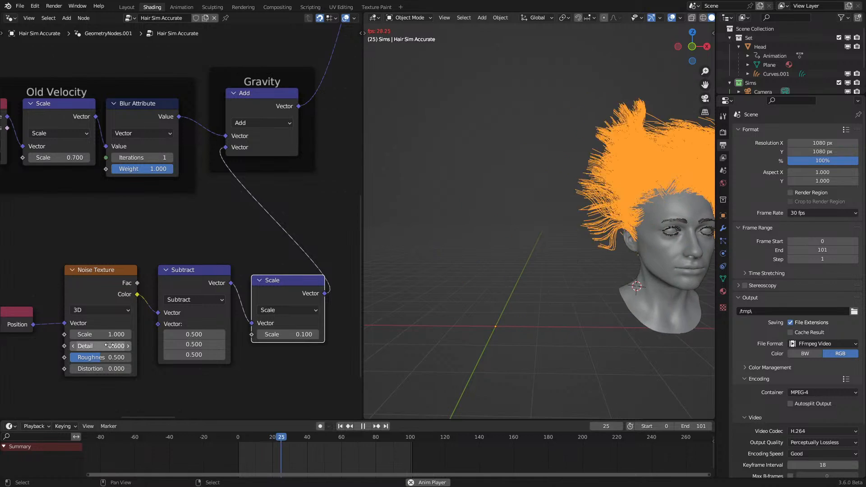
Step: Set the Noise Texture's Detail to 0 and Scale to 0.2, replaying the simulation from the start
scroll(579, 312, "down", 2)
right_click(580, 313)
scroll(571, 286, "up", 1)
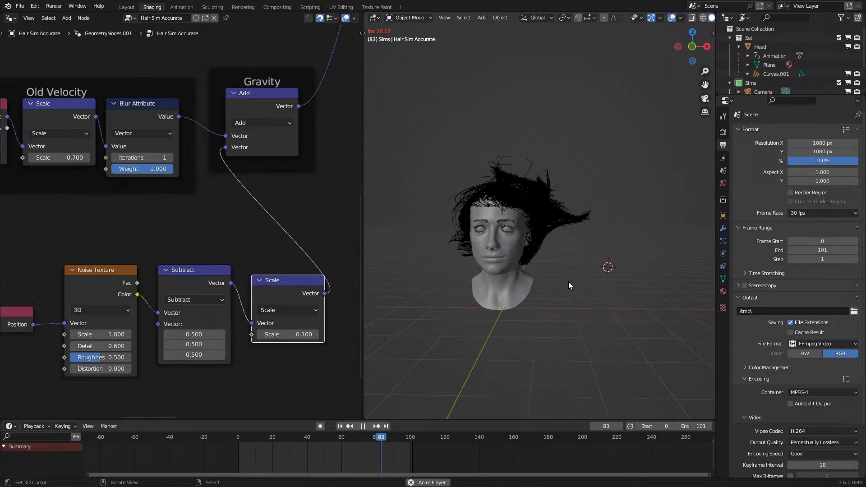
right_click(550, 224)
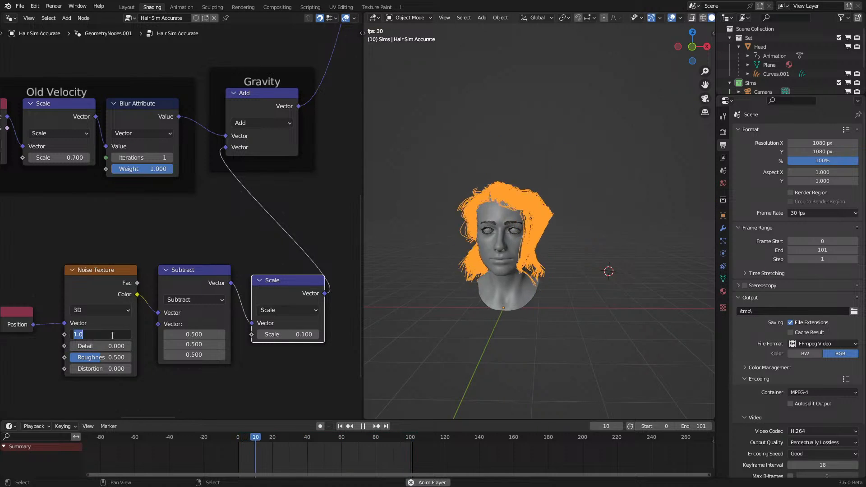
left_click(229, 446)
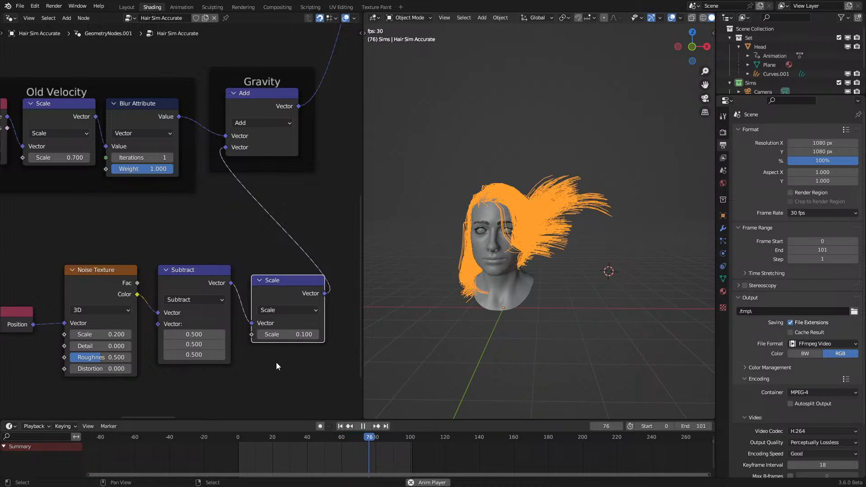
Step: Set the vector Scale after the Subtract node to 0.05 during playback
left_click(289, 335)
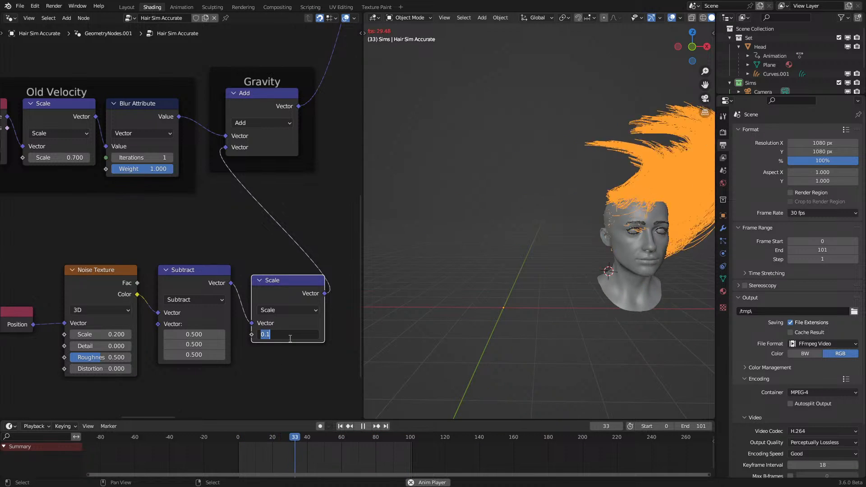
type("0.05")
key("Return")
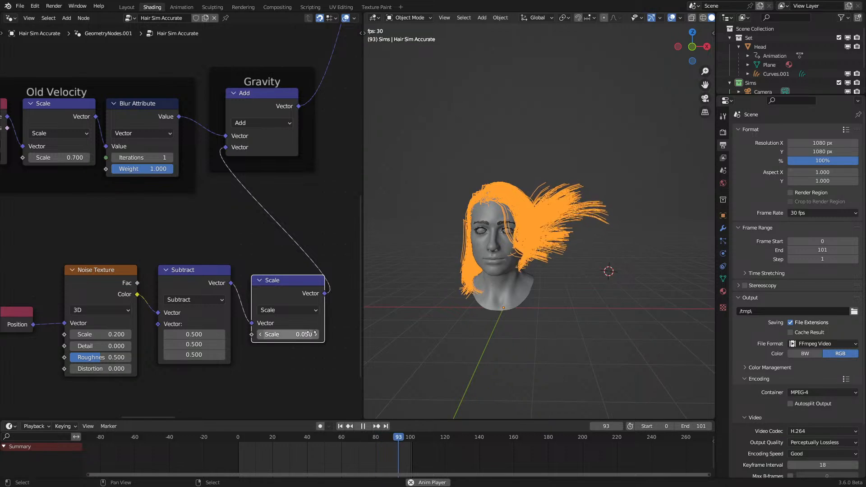
Step: Set the Noise Texture Scale to 0.5 and the vector Scale after Subtract to 0.02
left_click(125, 336)
key("BackSpace")
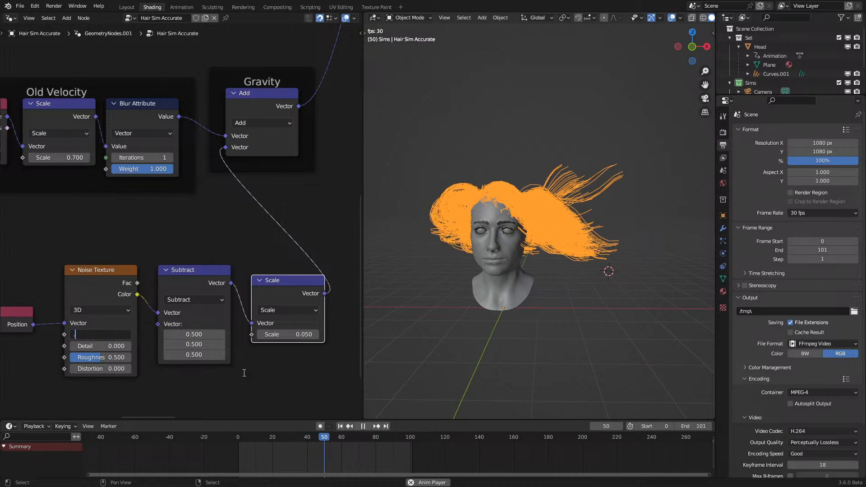
double_click(289, 333)
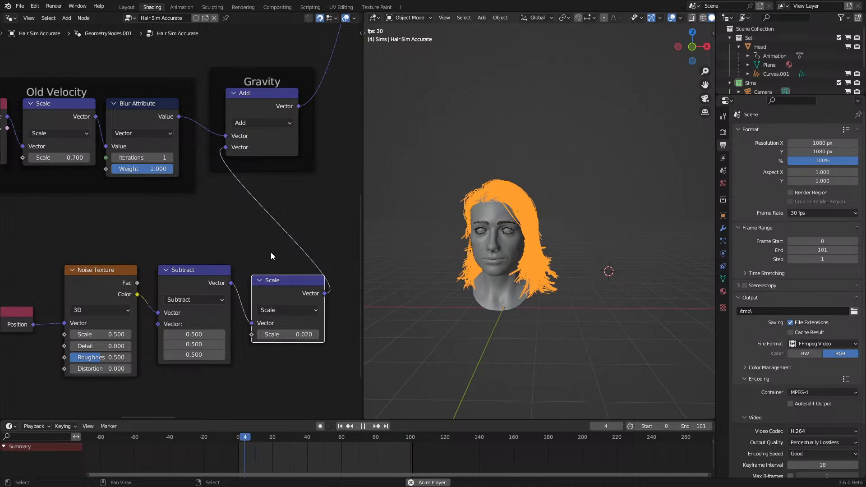
Step: Set the Old Velocity Scale to 0.9 while the simulation plays
scroll(271, 252, "down", 3)
scroll(116, 172, "up", 3)
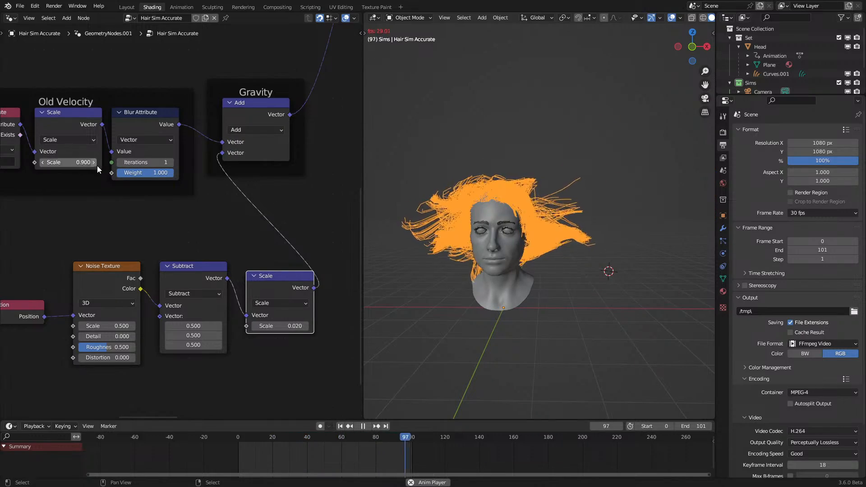
left_click(96, 164)
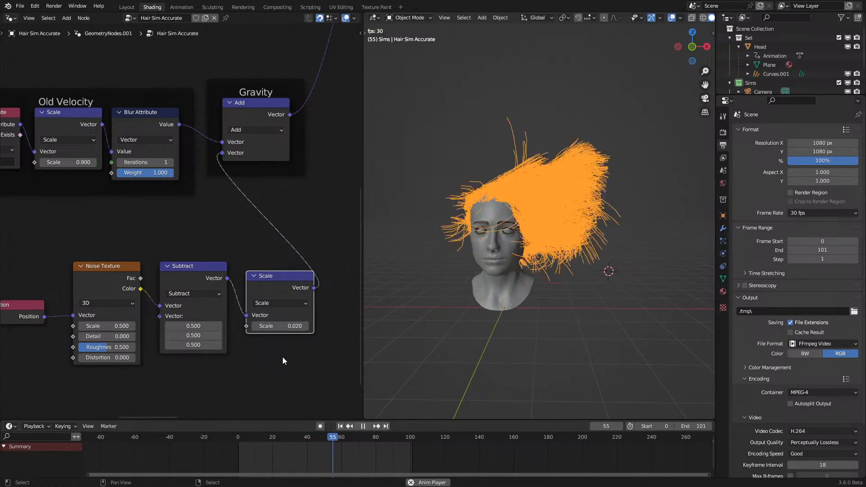
Step: Set the Old Velocity Scale to 0.8, replay the simulation, and raise the noise branch's vector Scale to 0.22
left_click(40, 162)
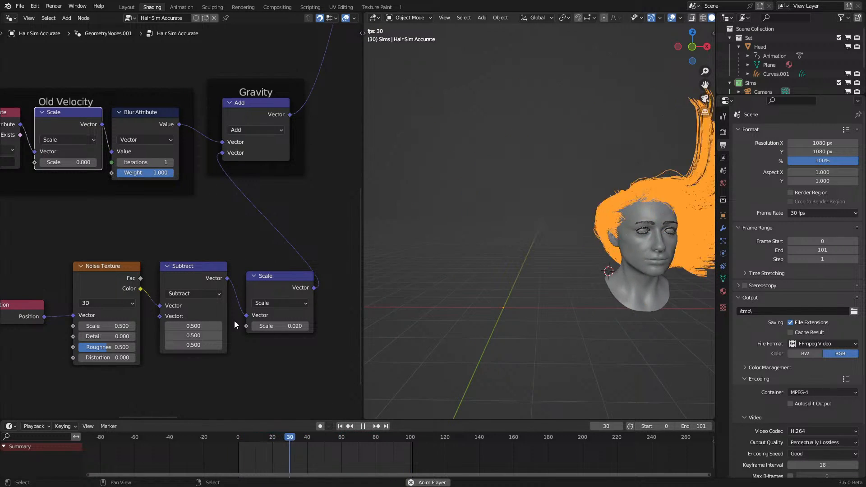
key("space")
left_click(234, 446)
key("space")
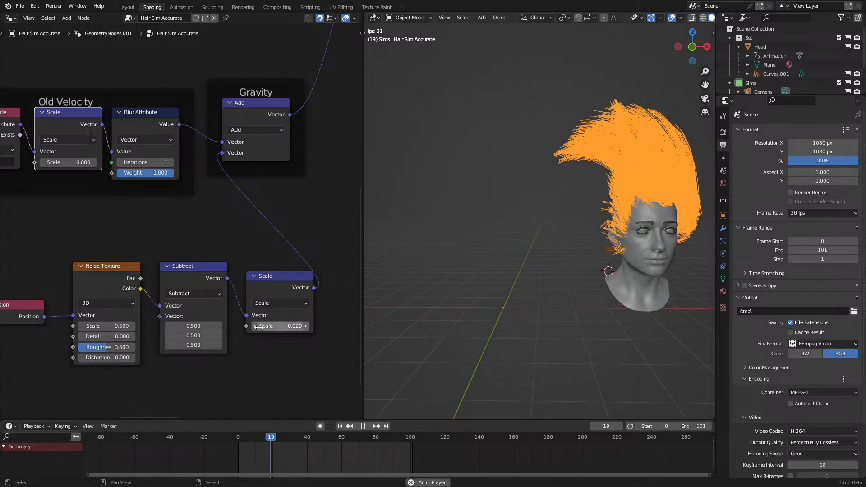
mouse_move(281, 325)
left_mouse_down("shift")
mouse_move(275, 329)
mouse_move(285, 330)
left_mouse_up("shift")
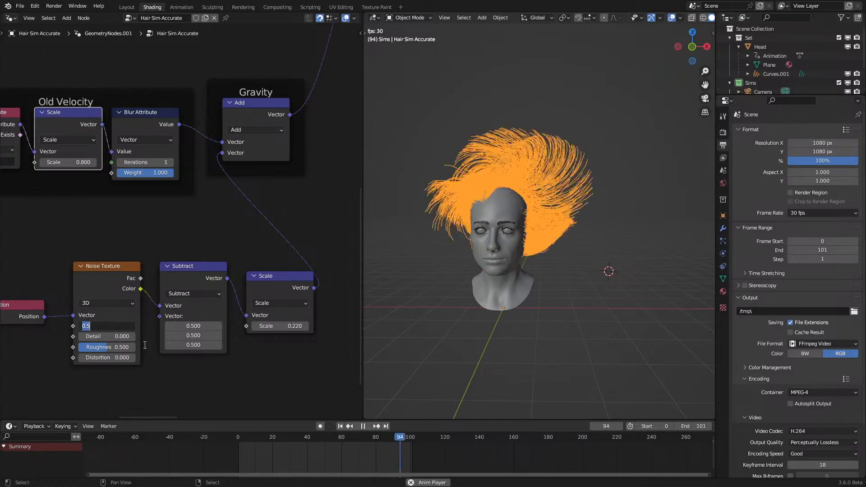
Step: Set the Noise Texture Scale to 1, raise it to 2, and replay the hair simulation closer up
type("1")
key("Return")
key("space")
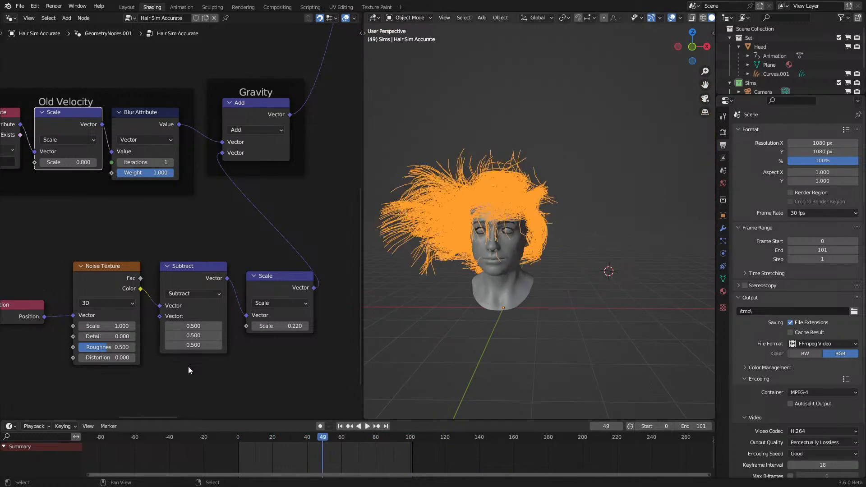
mouse_move(501, 257)
middle_mouse_down()
mouse_move(502, 275)
mouse_move(535, 300)
mouse_move(547, 252)
mouse_move(528, 270)
mouse_move(426, 259)
mouse_move(513, 256)
middle_mouse_up()
scroll(536, 264, "up", 4)
key("space")
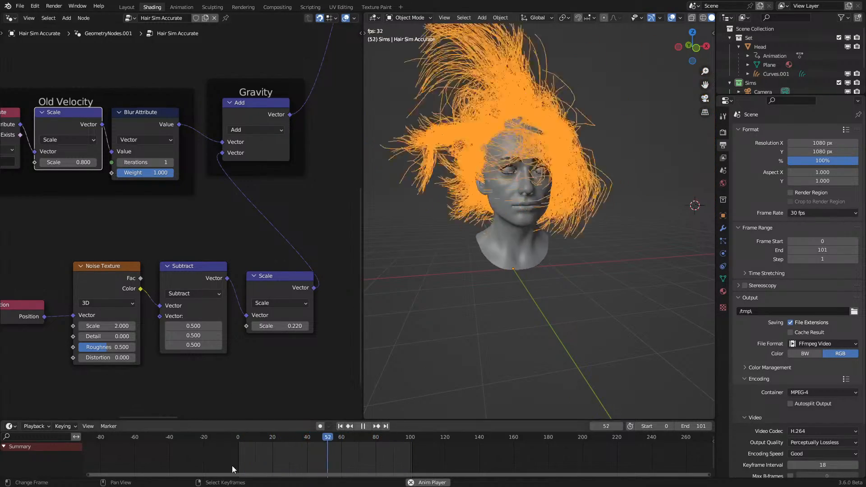
left_click(231, 466)
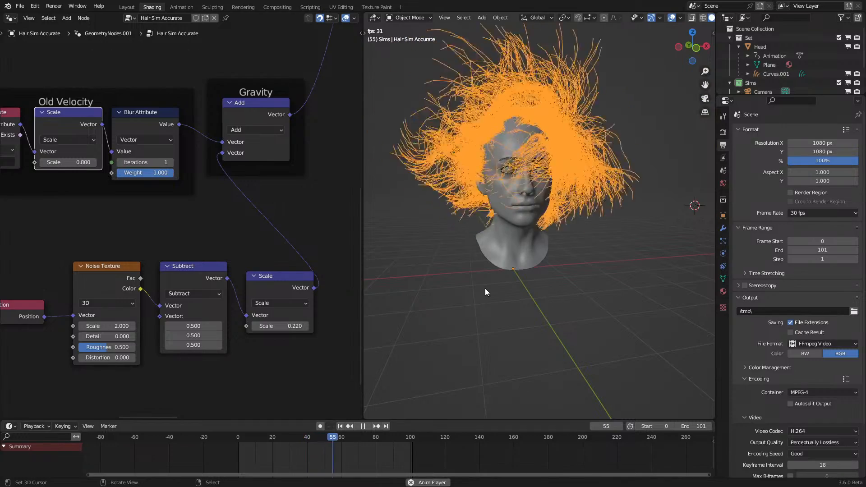
Step: Set the vector Scale after the Subtract node to 0.05 and replay the simulation
double_click(282, 331)
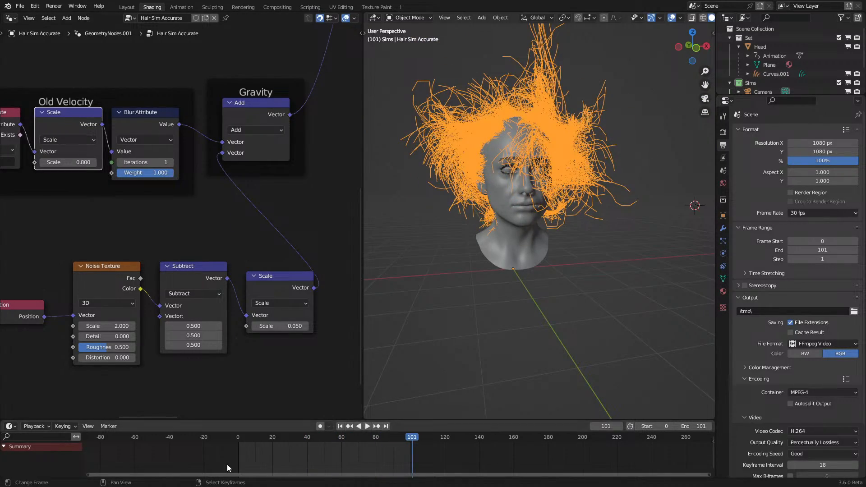
key("space")
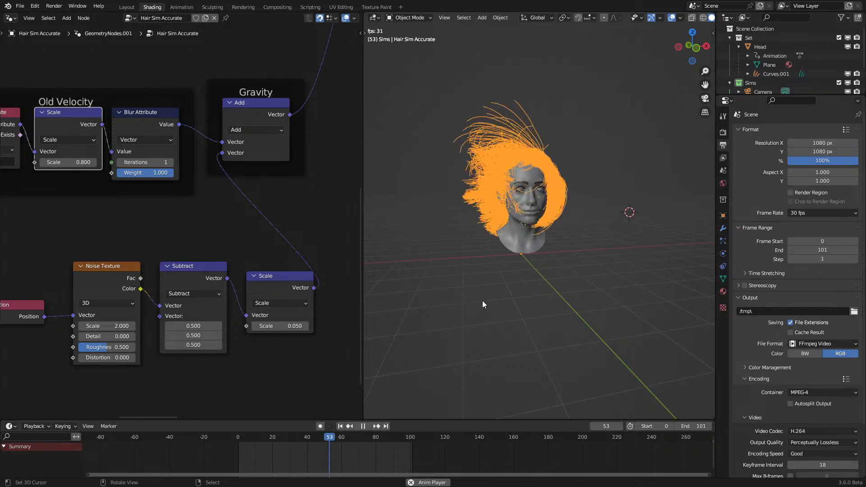
key("space")
Step: Add a cube mesh and clear its location so it sits at the world origin
key("shift+a")
mouse_move(481, 246)
left_click(504, 256)
key("alt+g")
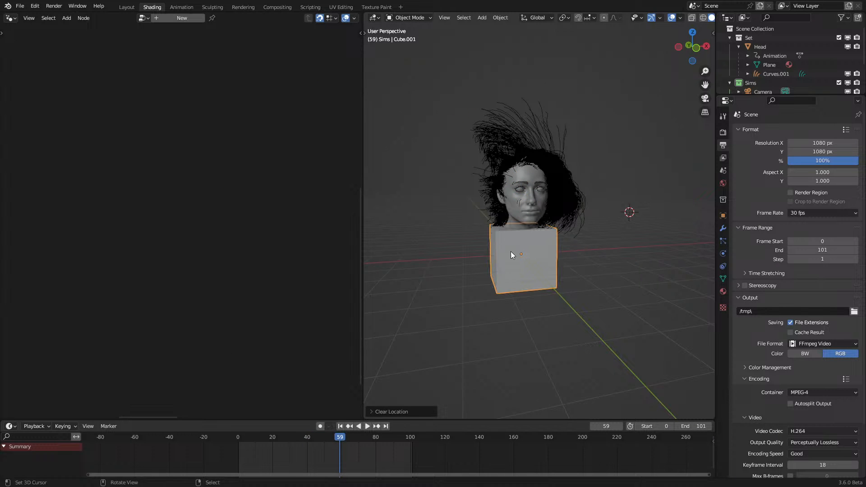
middle_click_drag(511, 255, 553, 256)
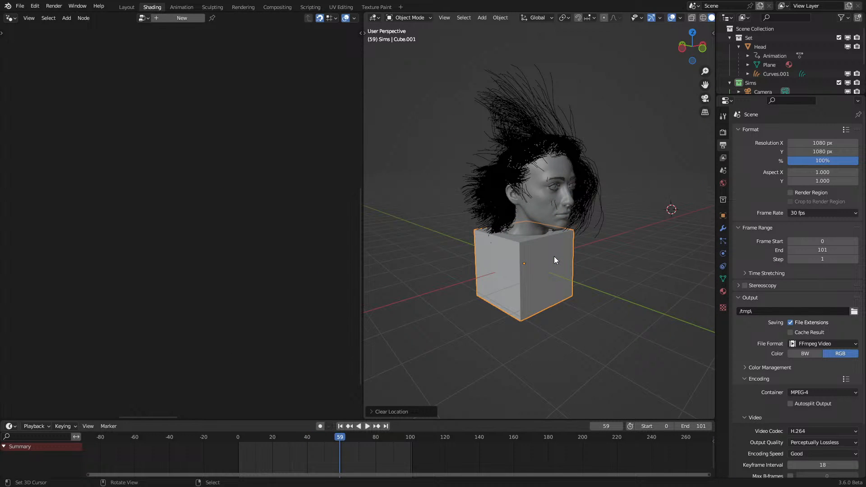
Step: Scale the cube's geometry by 0.5 in Edit Mode and return to Object Mode
key("Tab")
key("period")
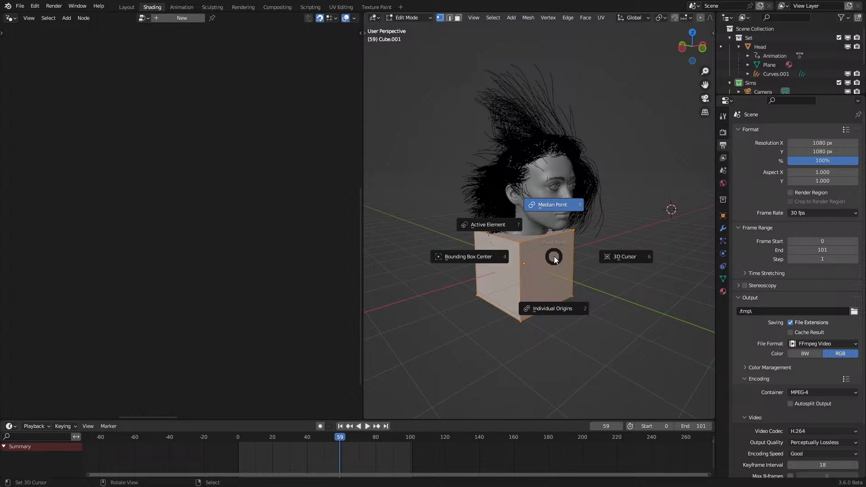
left_click(554, 259)
type("s.5")
key("Return")
key("Tab")
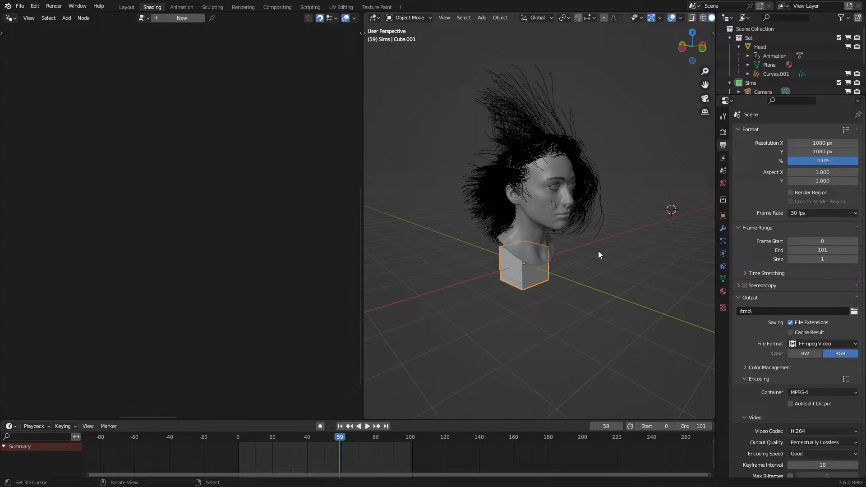
Step: Move the cube along the Z axis until it overlaps the base of the head's neck
scroll(598, 251, "up", 6)
scroll(531, 227, "down", 4)
middle_click_drag(545, 245, 496, 302)
left_click(515, 233)
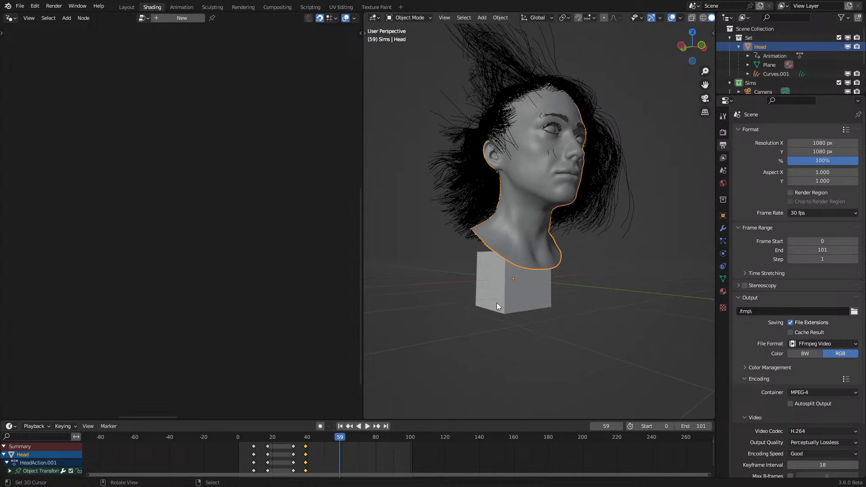
left_click(497, 302)
key("g")
key("z")
left_click(498, 272)
key("g")
key("z")
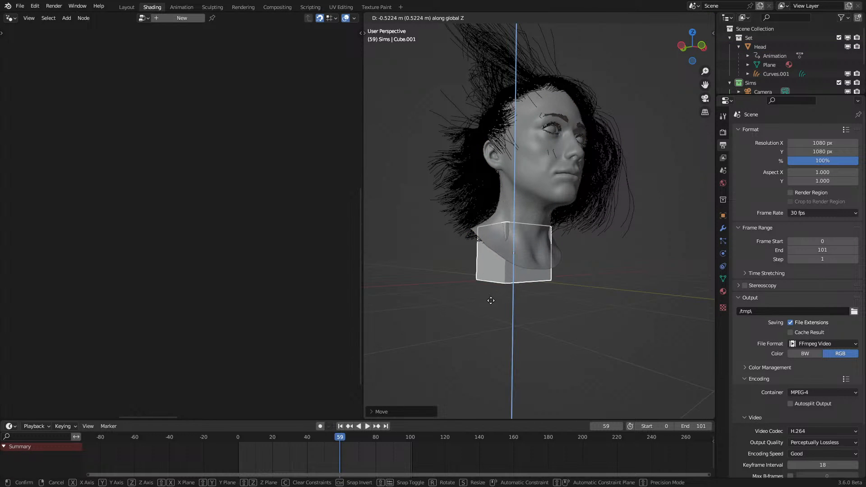
left_click(489, 302)
middle_click_drag(496, 286, 515, 282)
key("g")
key("z")
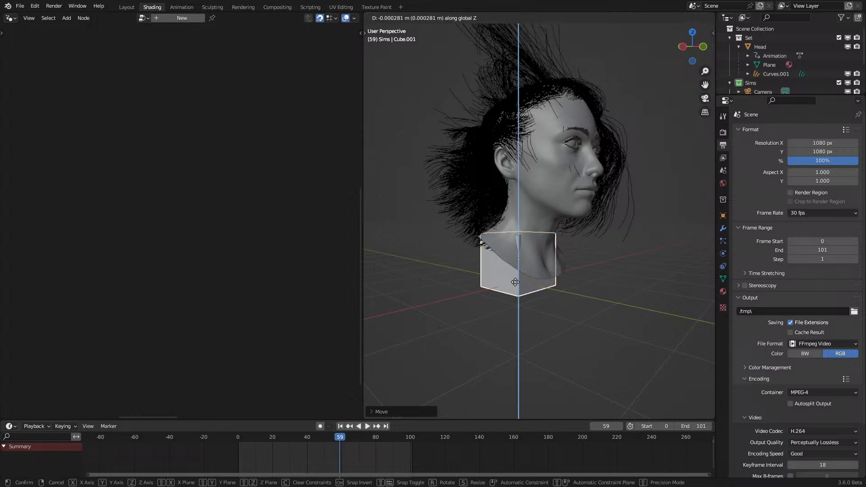
left_click(500, 295)
middle_click_drag(543, 224, 545, 223)
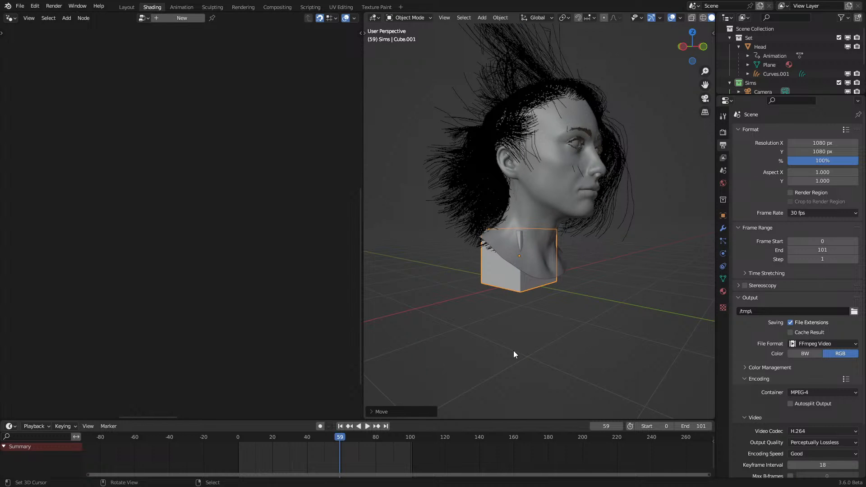
Step: Compare the cube with the head from farther away, and delete the cube
scroll(513, 351, "down", 5)
middle_click_drag(548, 283, 531, 279)
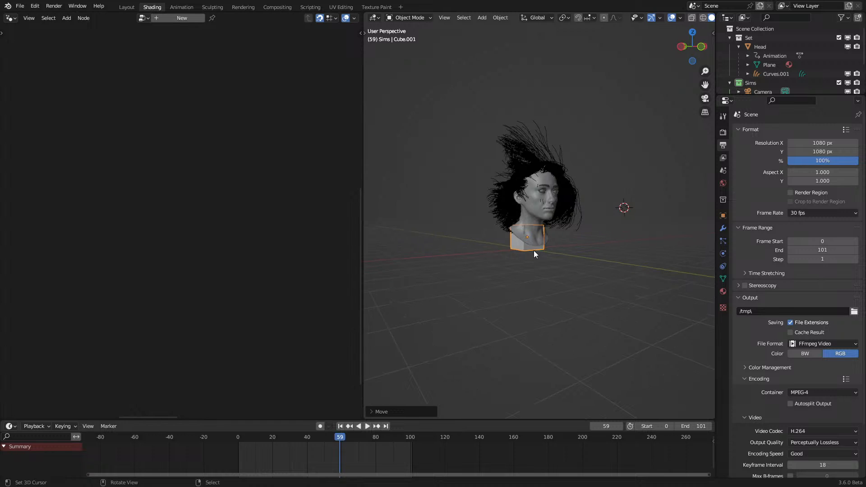
scroll(544, 315, "down", 3)
middle_click_drag(539, 335, 516, 253)
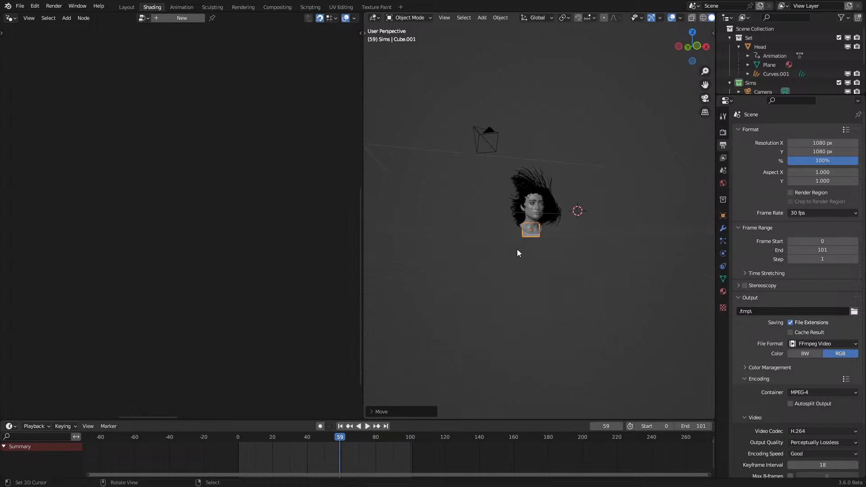
left_click(531, 378)
scroll(533, 258, "up", 5)
key("Delete")
Step: Replay the hair simulation, set the noise branch's vector Scale to 0.015, and play it again
left_click(507, 251)
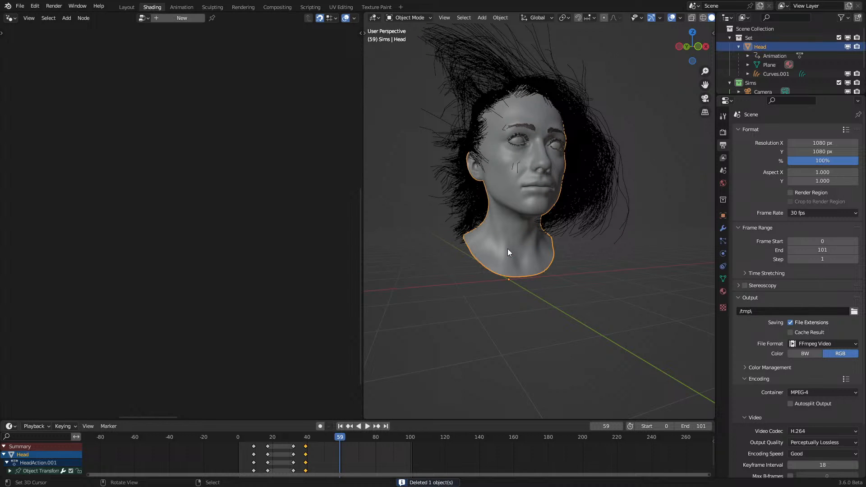
key("space")
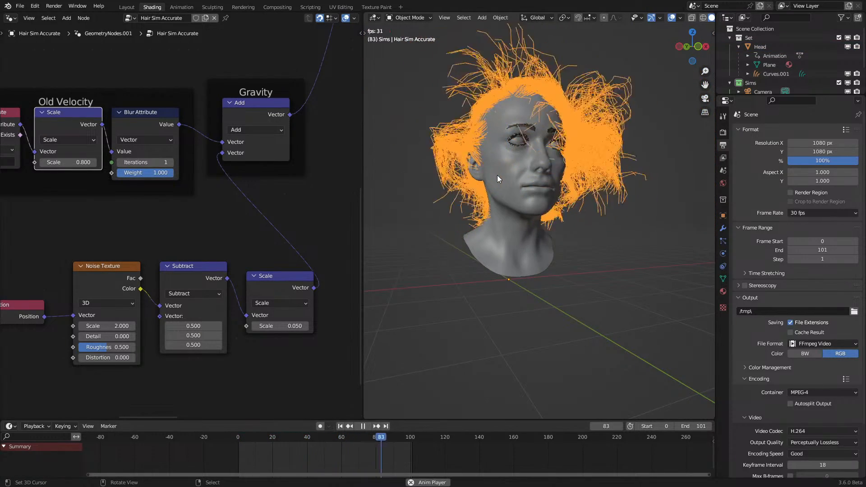
key("space")
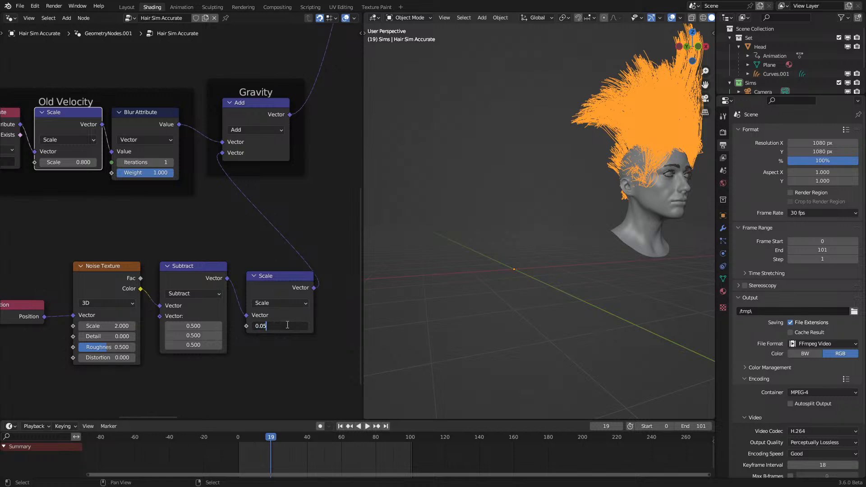
key("Return")
key("space")
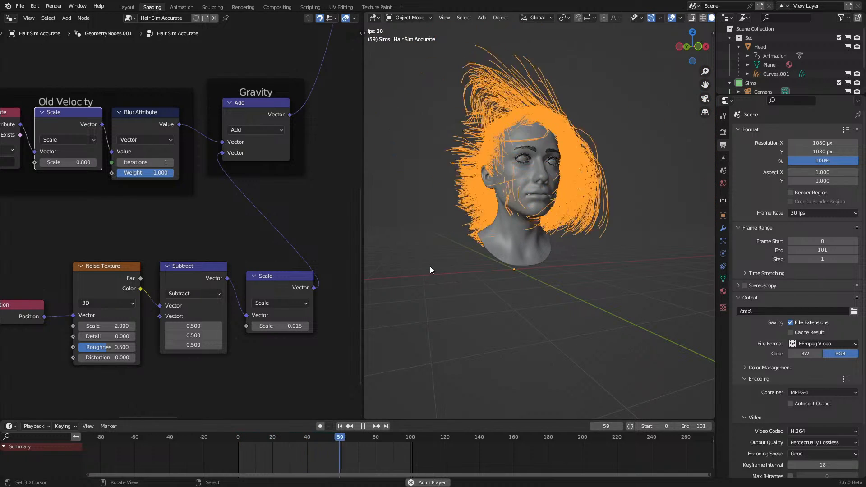
middle_click_drag(429, 266, 475, 274)
key("space")
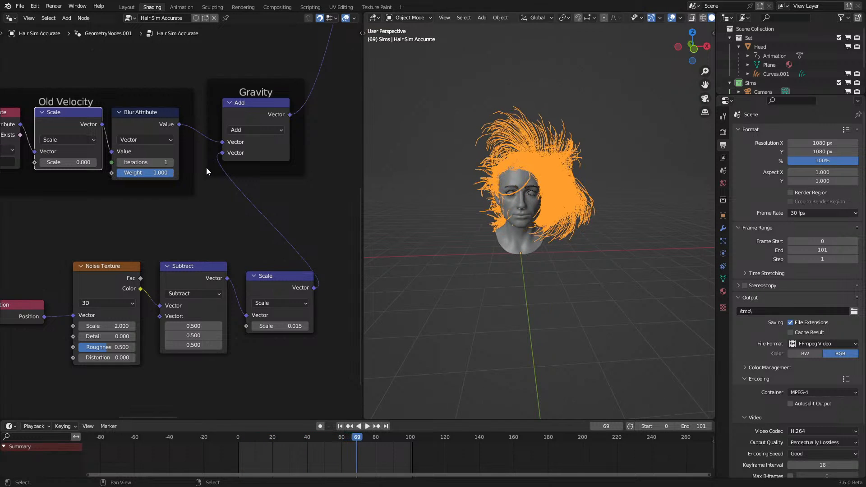
Step: Delete the Position, Noise Texture, Subtract and vector Scale nodes feeding the Gravity Add node, and replay the simulation
scroll(206, 167, "down", 1)
middle_click_drag(200, 149, 197, 235)
scroll(86, 313, "down", 4)
left_click_drag(67, 305, 252, 357)
key("x")
left_click(225, 459)
key("space")
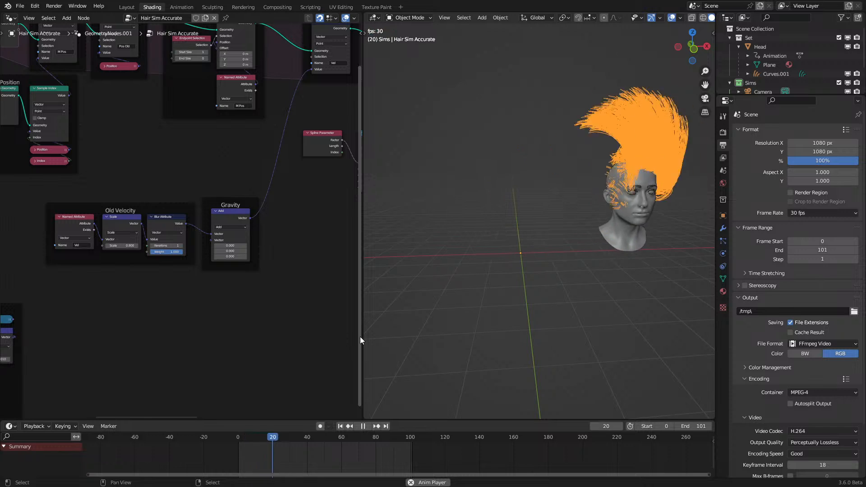
Step: Adjust the Scale value in the Old Velocity frame during playback
scroll(180, 223, "up", 5)
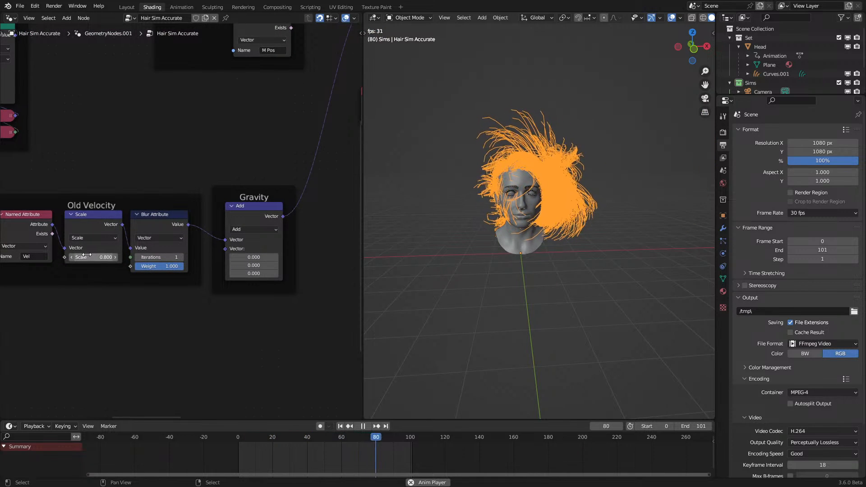
left_click(73, 257)
Step: Set To Min to 0.5 on the Map Range node driven by the Spline Parameter Factor
middle_click_drag(187, 211, 27, 309)
scroll(27, 309, "up", 1)
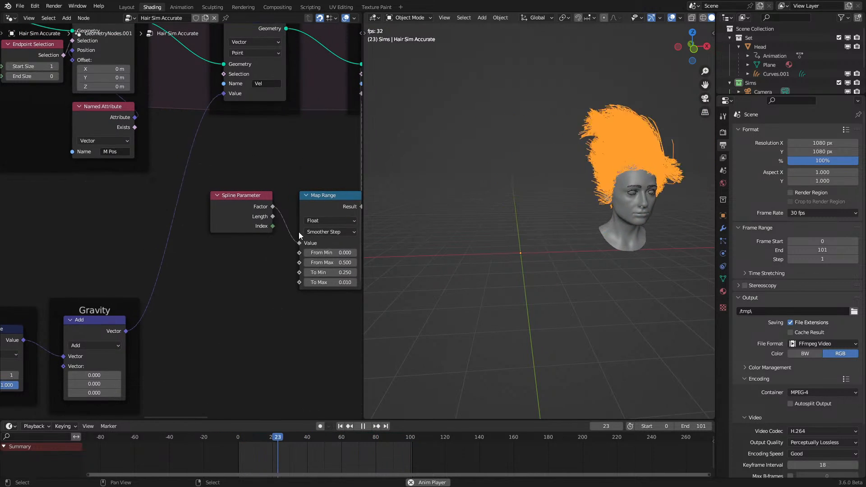
left_click(327, 273)
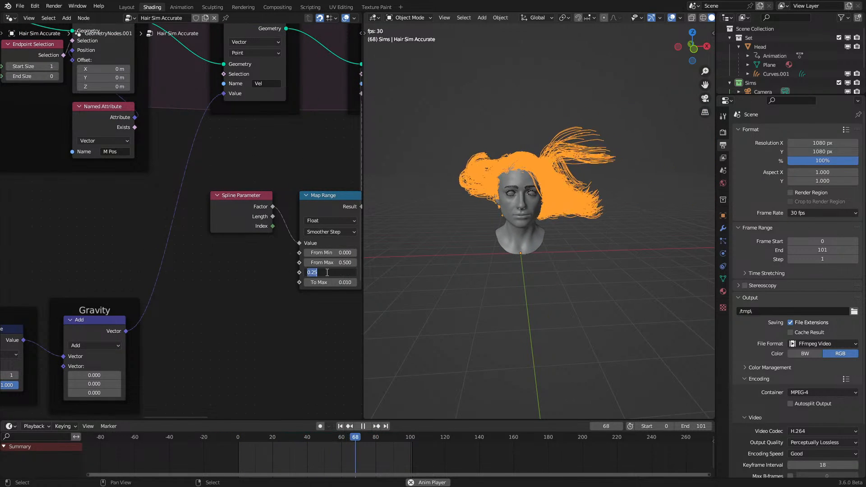
left_click(588, 216)
scroll(559, 217, "up", 2)
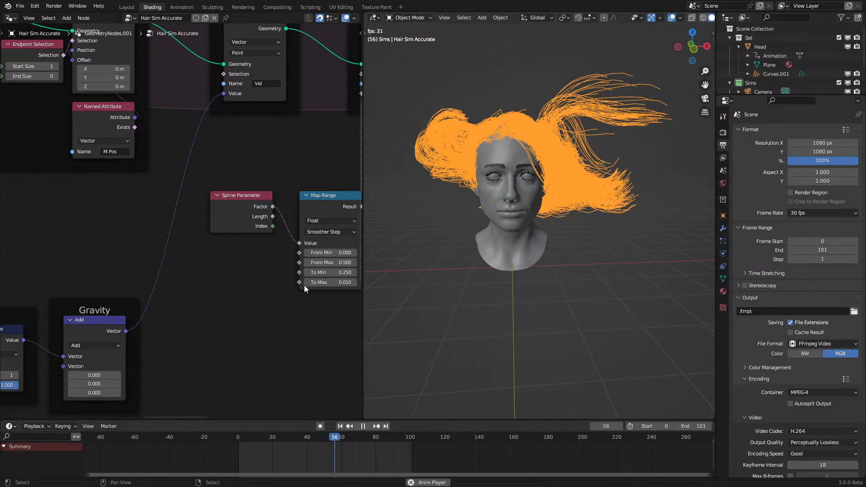
left_click(332, 272)
type(".5")
key("Return")
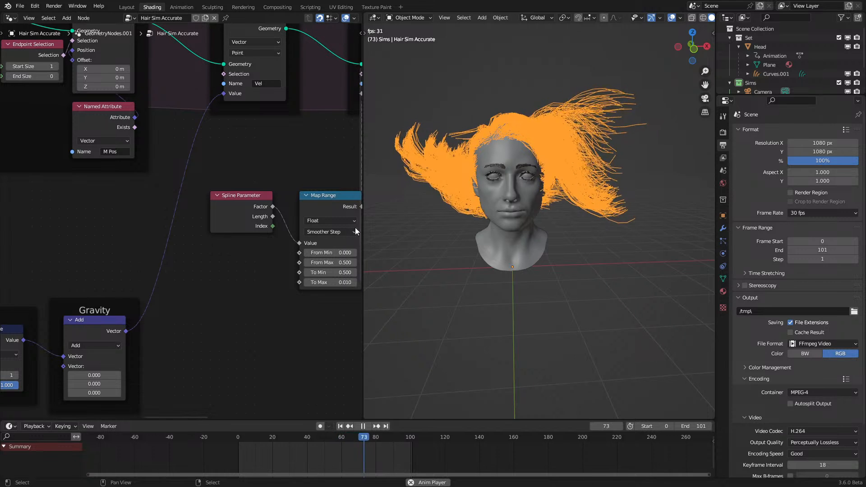
Step: Set the Map Range To Min to 0.2 and replay the simulation while viewing the hair from several angles
middle_click_drag(493, 228, 504, 261)
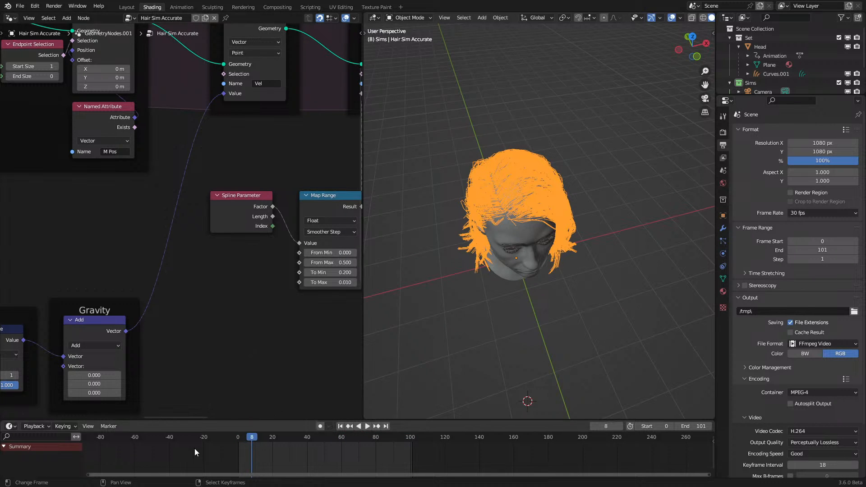
key("space")
middle_click_drag(588, 224, 599, 130)
scroll(599, 131, "up", 2)
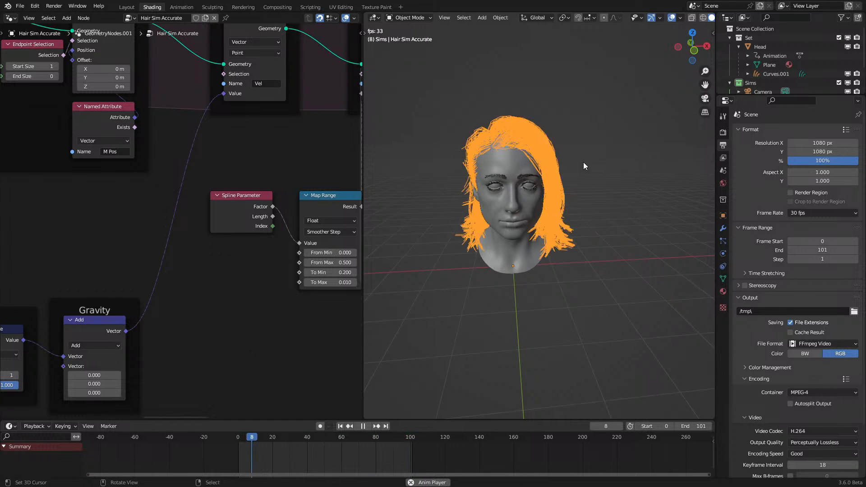
middle_click_drag(583, 162, 597, 156)
scroll(597, 156, "down", 1)
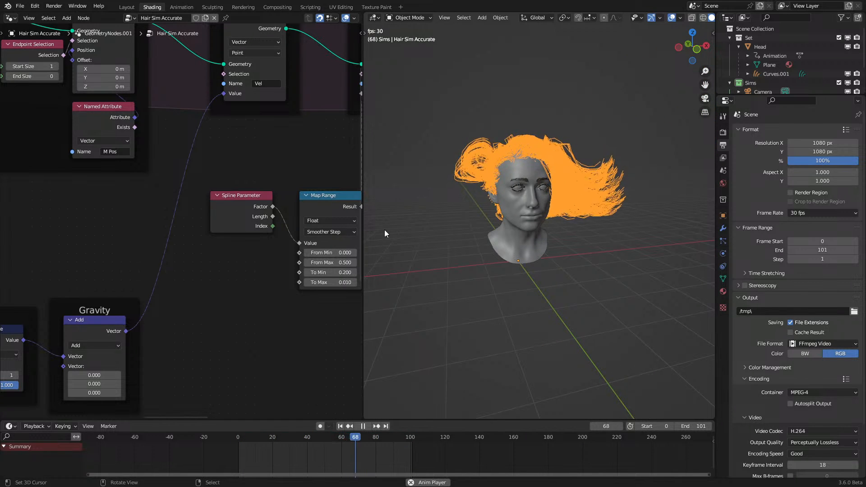
Step: Set the Map Range To Max to 0.1 and the Gravity Add node's Z value to -0.01
left_click(354, 282)
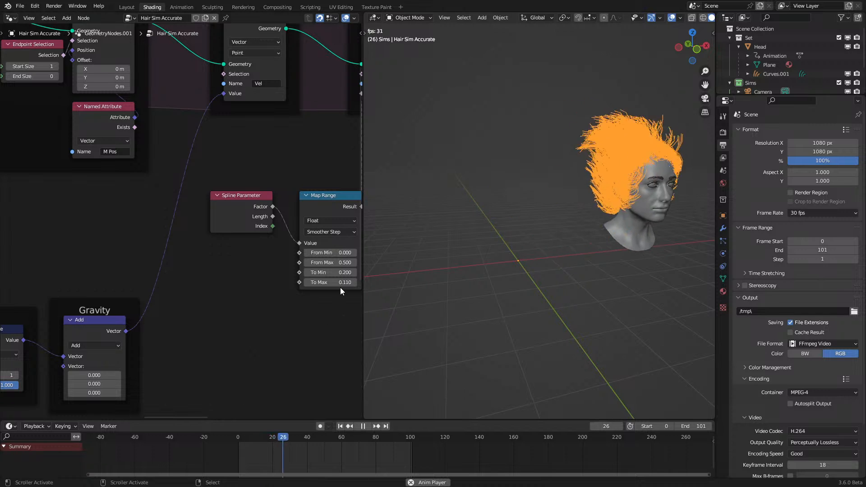
left_click(339, 283)
type("0.1")
key("Return")
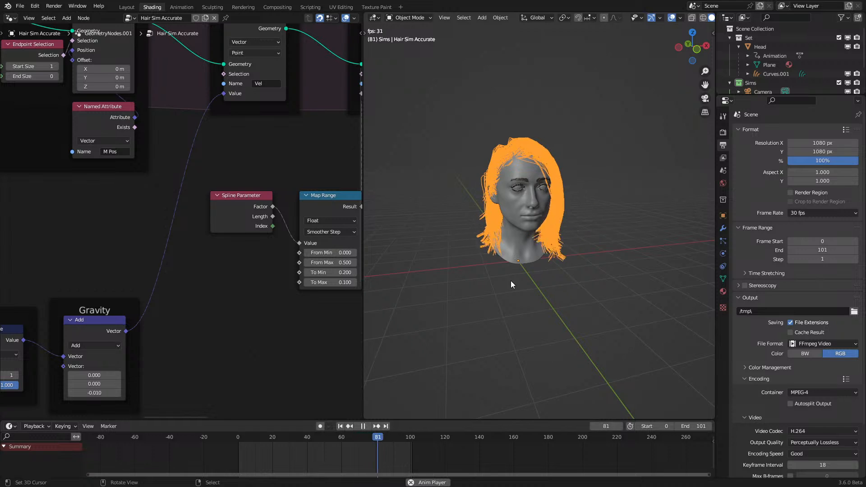
Step: Raise the Map Range To Min to 0.3 and To Max to 0.2, and increase them further to 0.4 and 0.3
middle_click_drag(326, 257, 234, 273)
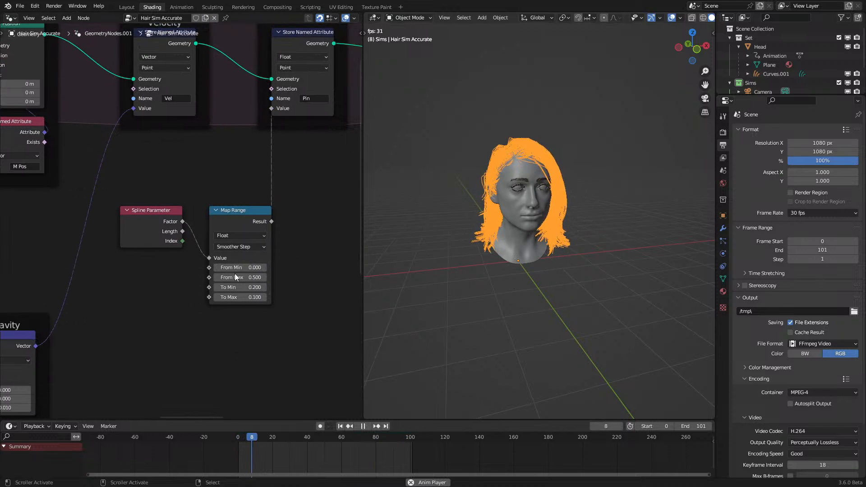
left_click(260, 290)
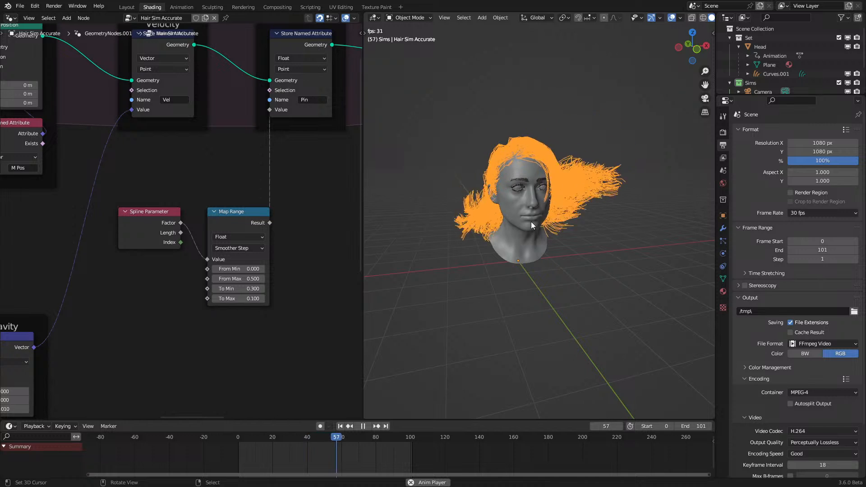
left_click(263, 298)
middle_click_drag(461, 258, 559, 251)
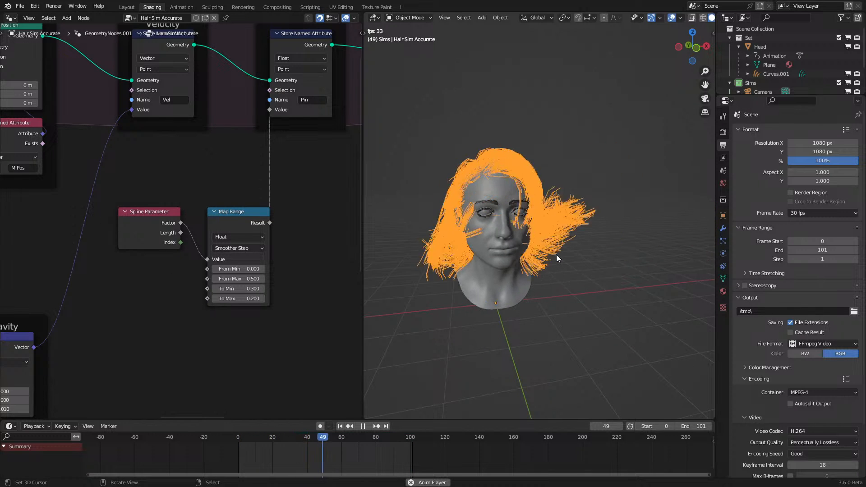
left_click(262, 288)
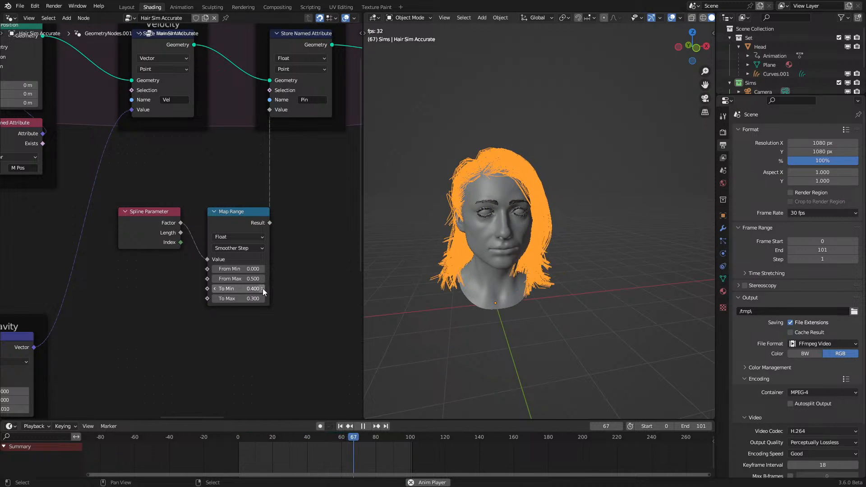
Step: Set the Map Range To Max to 0.2 and check the strand ends up close and during playback
left_click(215, 298)
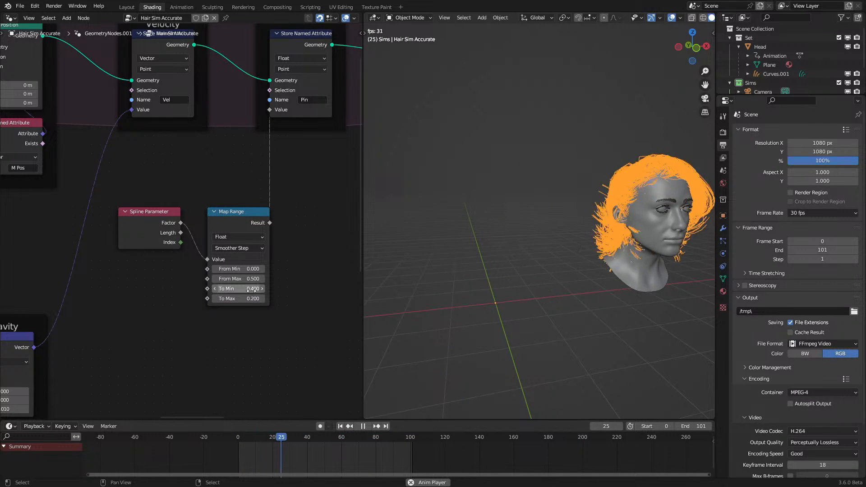
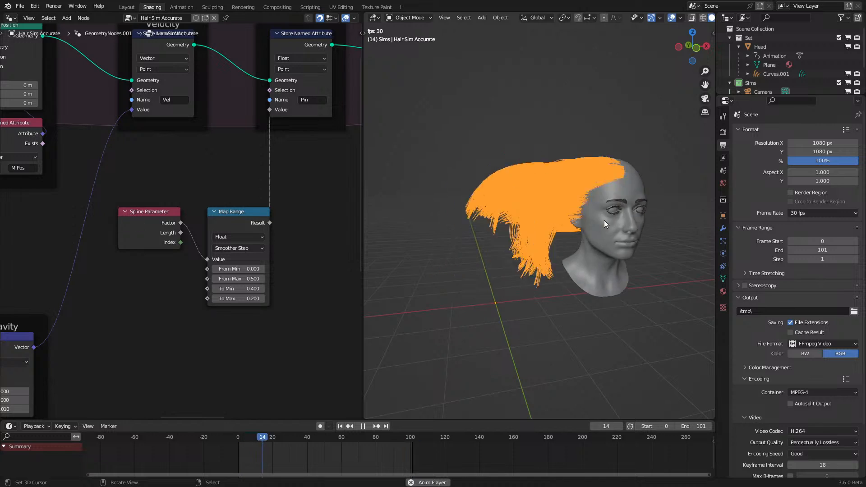
key("space")
middle_click_drag(604, 220, 530, 280)
scroll(572, 181, "up", 2)
scroll(518, 236, "up", 3)
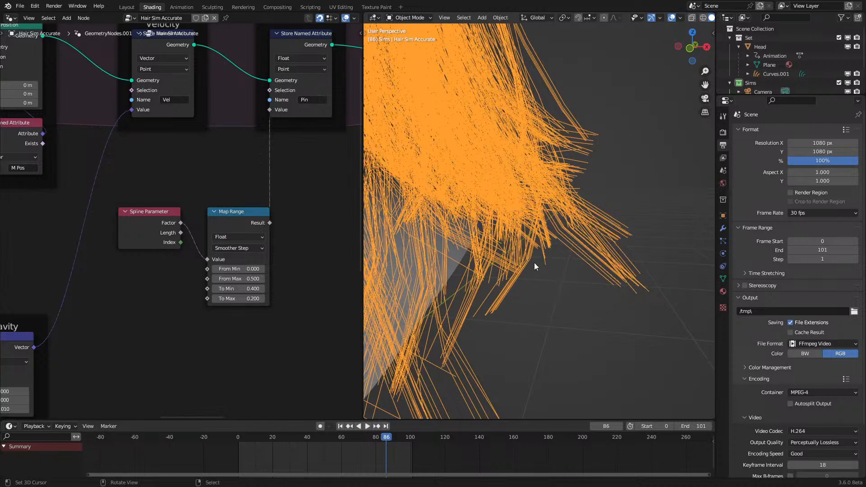
key("space")
scroll(556, 226, "down", 5)
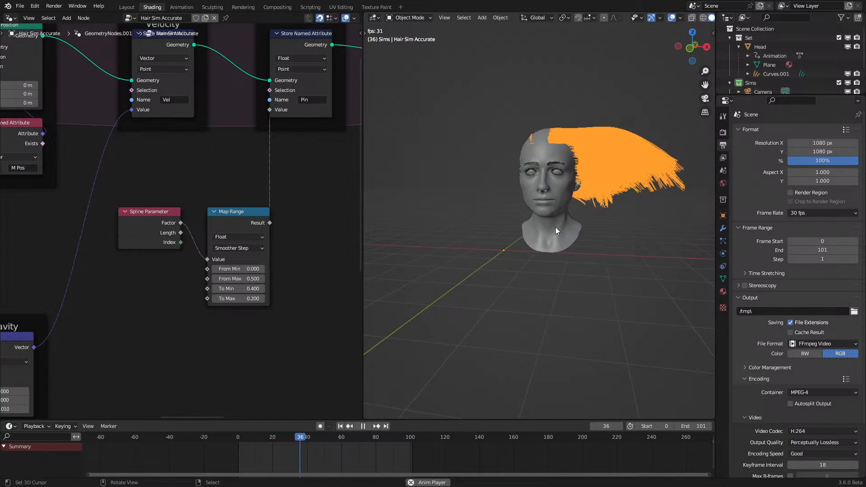
key("space")
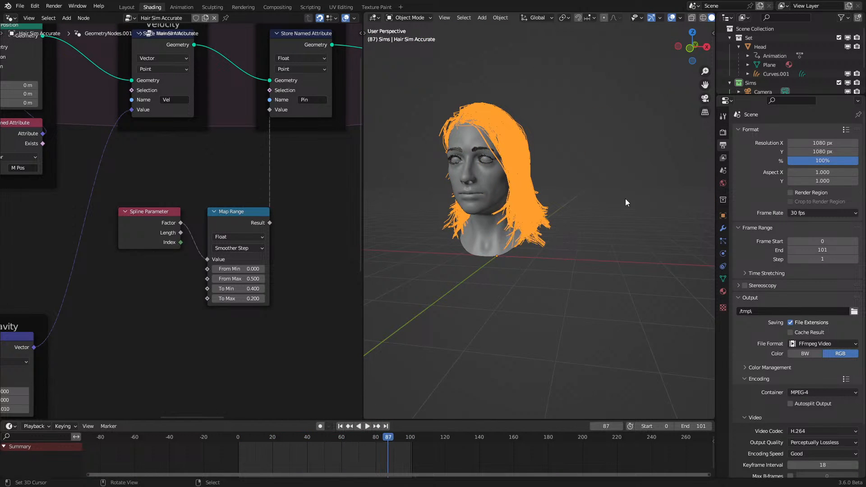
Step: Examine the simulated hair on the head from the front, side and above, both paused and during playback
left_click(602, 166)
left_click(532, 168)
middle_click_drag(532, 168, 613, 170)
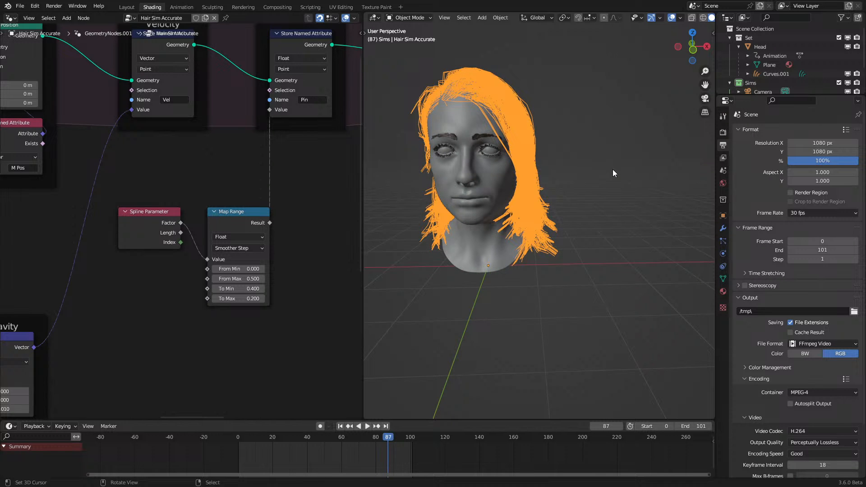
middle_click_drag(478, 170, 494, 190)
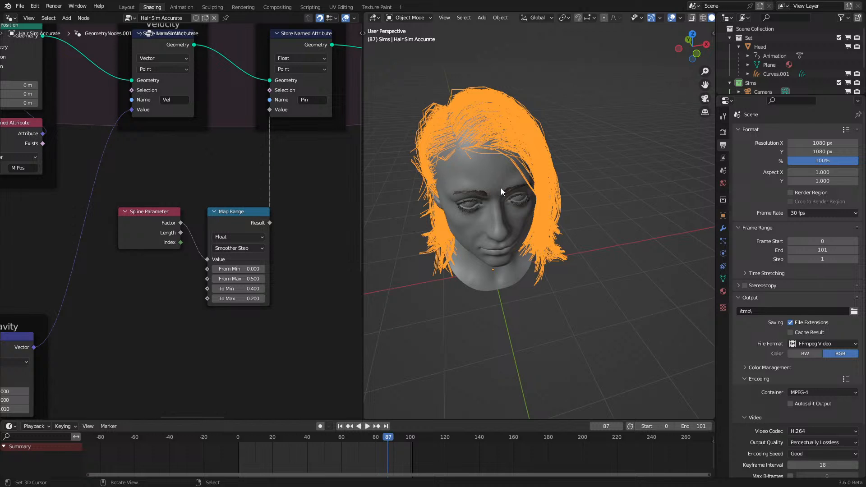
middle_click_drag(500, 188, 469, 169)
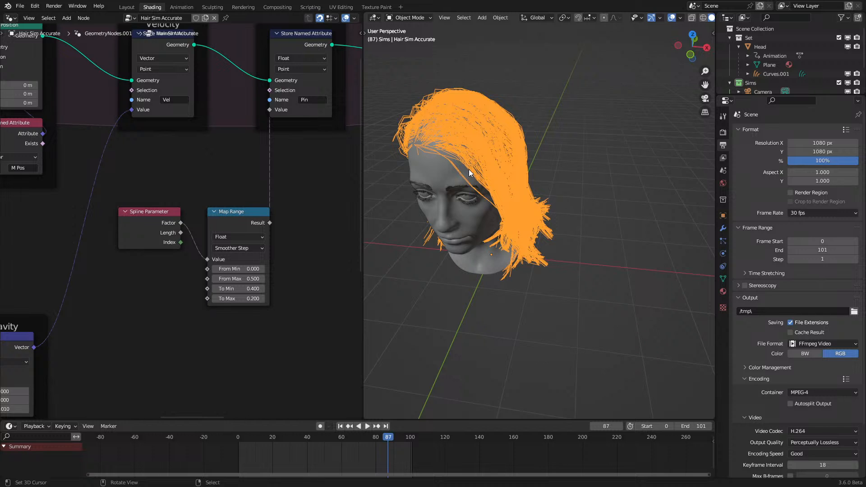
scroll(497, 171, "up", 2)
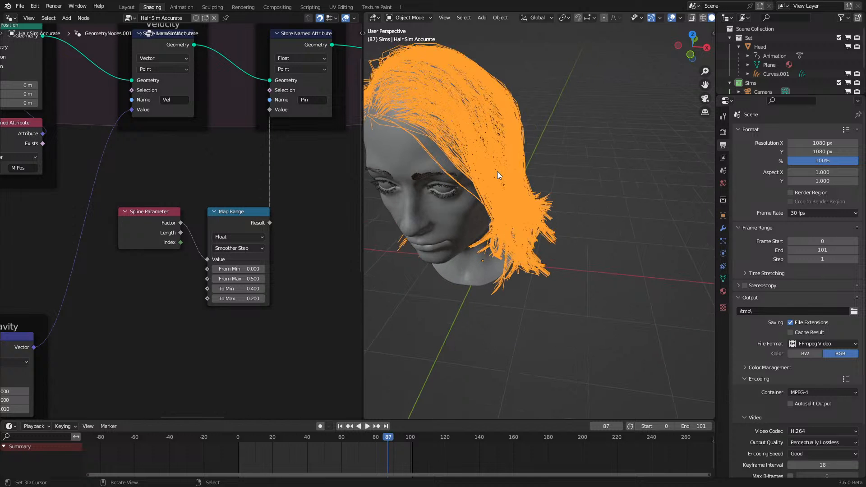
middle_click_drag(497, 171, 516, 166)
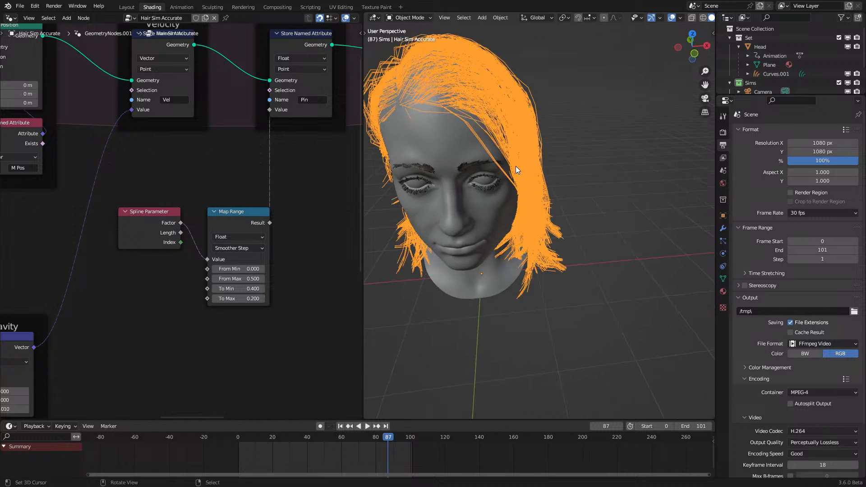
scroll(523, 189, "down", 4)
key("space")
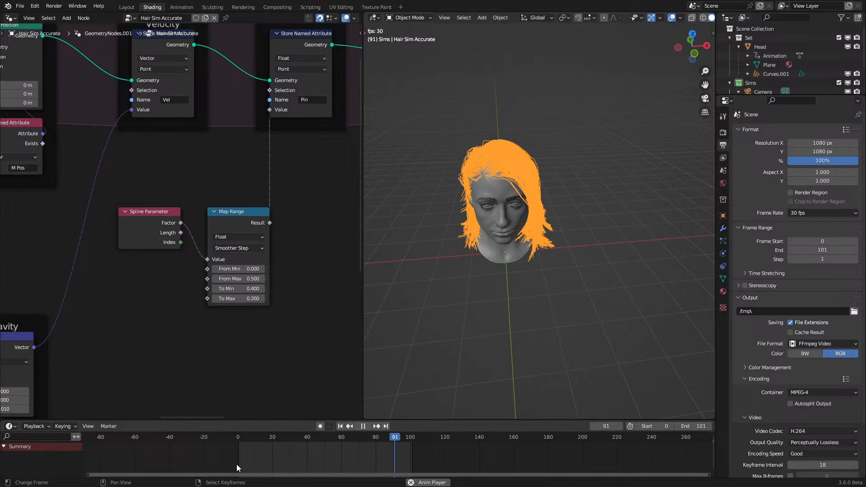
middle_click_drag(512, 211, 502, 234)
key("space")
Step: Move the Spline Parameter and Map Range nodes into the Pin attribute's frame, arranged below the Store Named Attribute node
middle_click_drag(142, 178, 134, 256)
left_click_drag(135, 257, 255, 352)
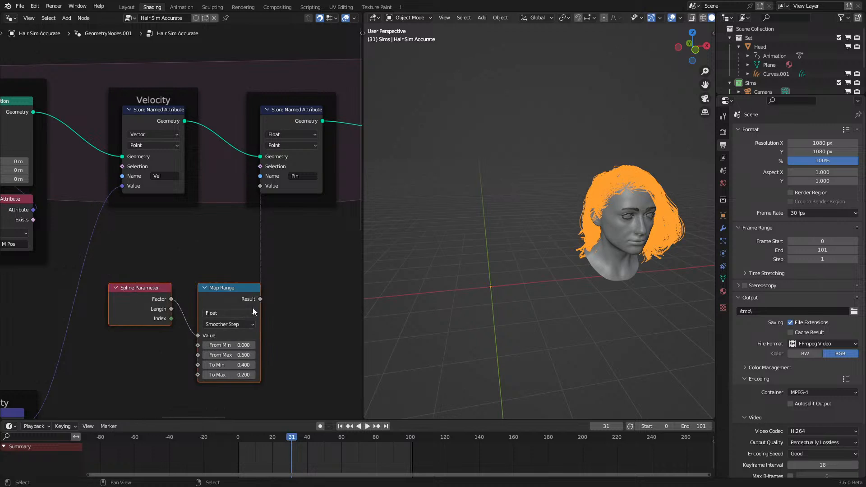
left_click_drag(253, 285, 315, 201)
middle_click_drag(315, 201, 237, 269)
left_click(245, 264)
left_click_drag(249, 263, 313, 251)
right_click(314, 250)
key("g")
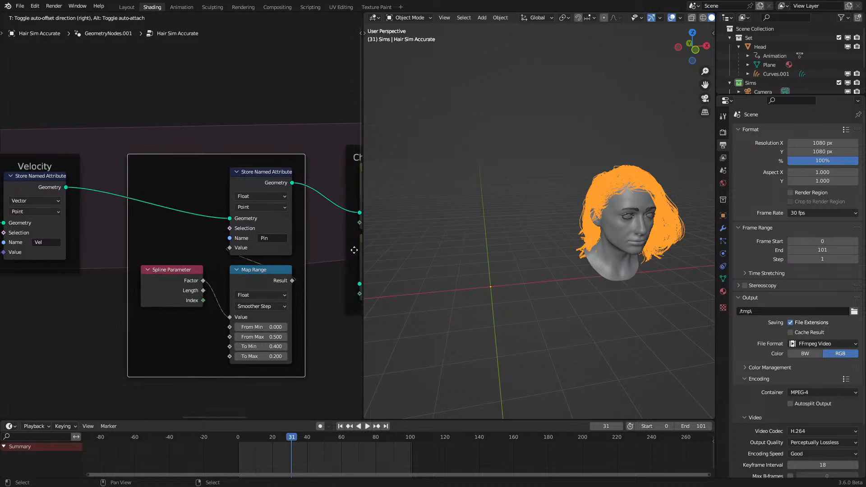
left_click_drag(155, 280, 168, 275)
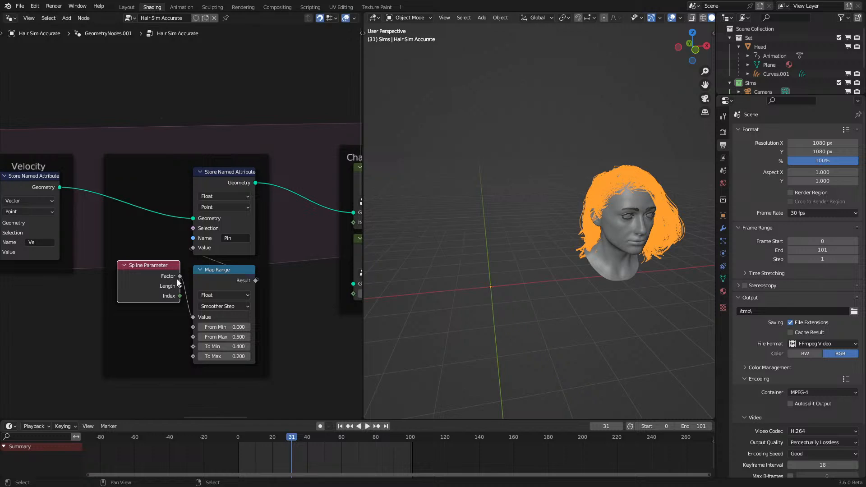
Step: Rename the stored Pin attribute to Stiffness and label its frame Stiffness
left_click(239, 238)
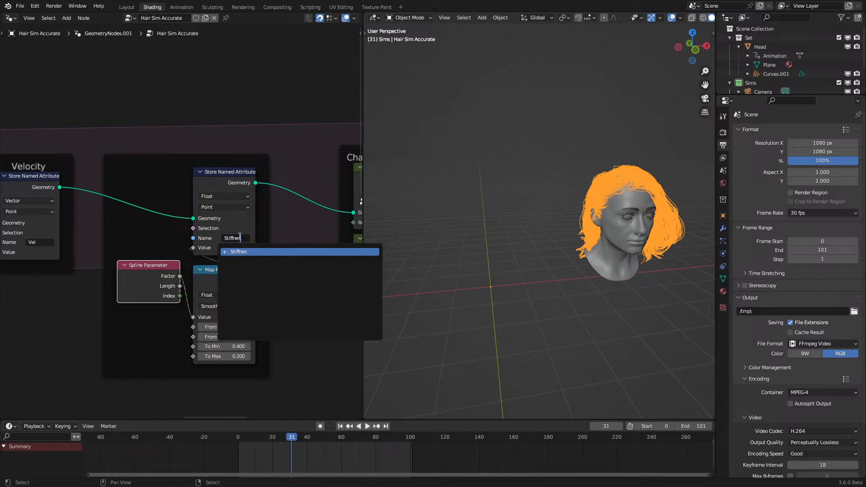
type("s")
key("Return")
left_click(236, 238)
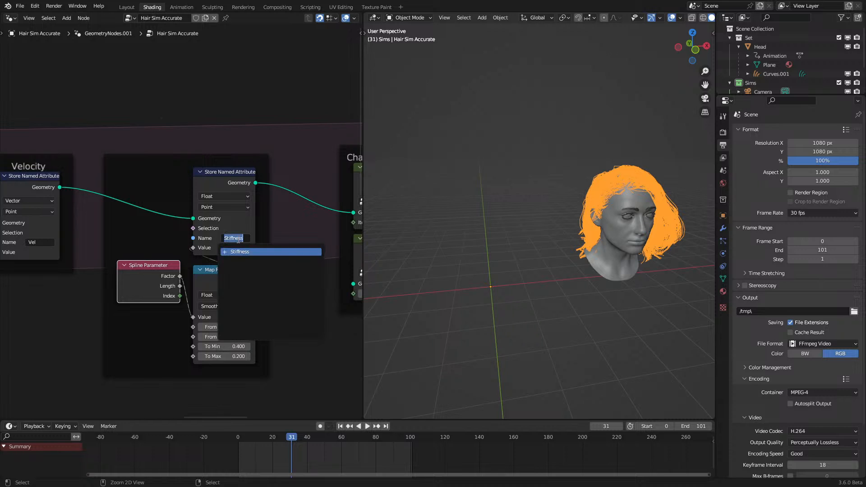
left_click(228, 205)
key("F2")
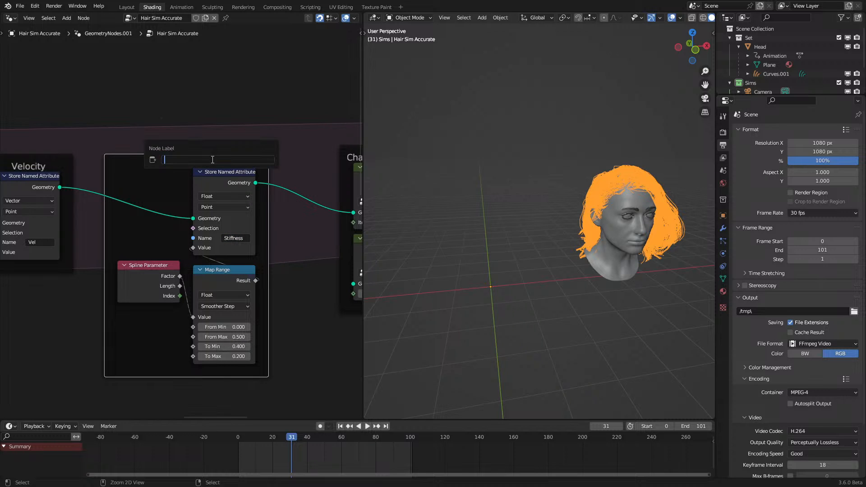
key("Return")
Step: In the 1 Chain Constraint group, rearrange the Mix Original Vector frame and change its Pin Named Attribute to Stiffness
middle_click_drag(260, 206, 150, 216)
left_click(302, 265)
key("Tab")
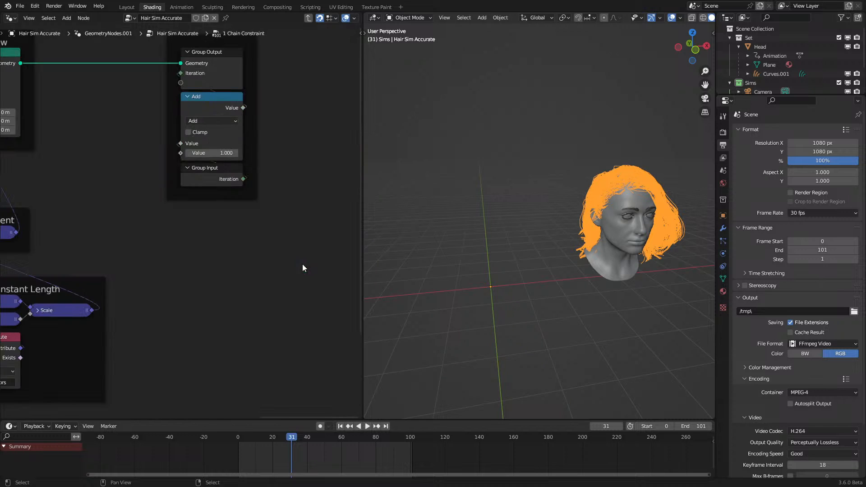
scroll(196, 177, "left", 15)
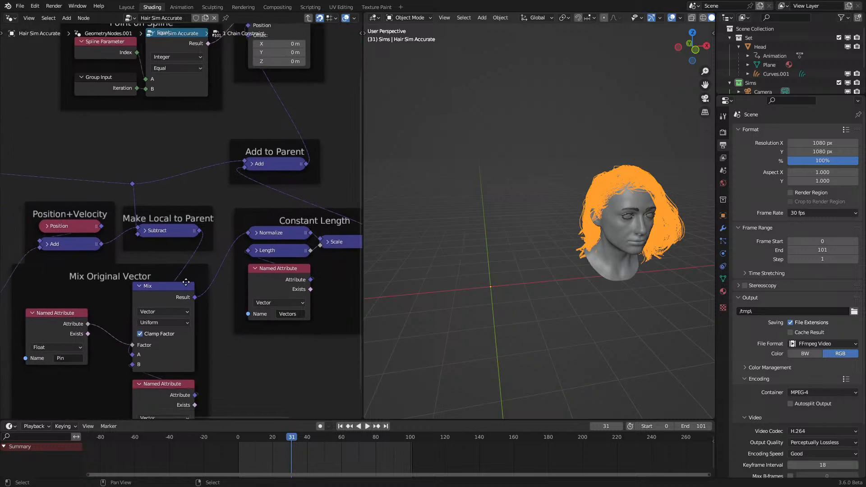
scroll(165, 291, "down", 4)
left_click_drag(165, 291, 192, 282)
left_click_drag(257, 372, 176, 354)
left_click(182, 319)
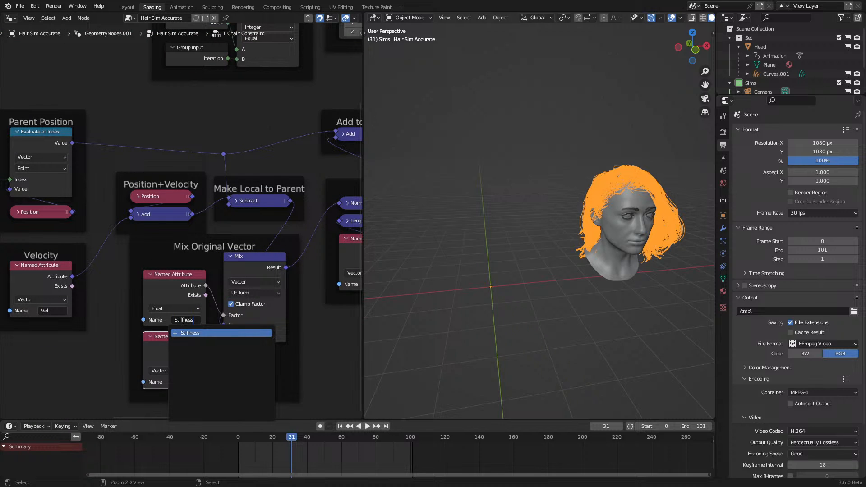
key("Return")
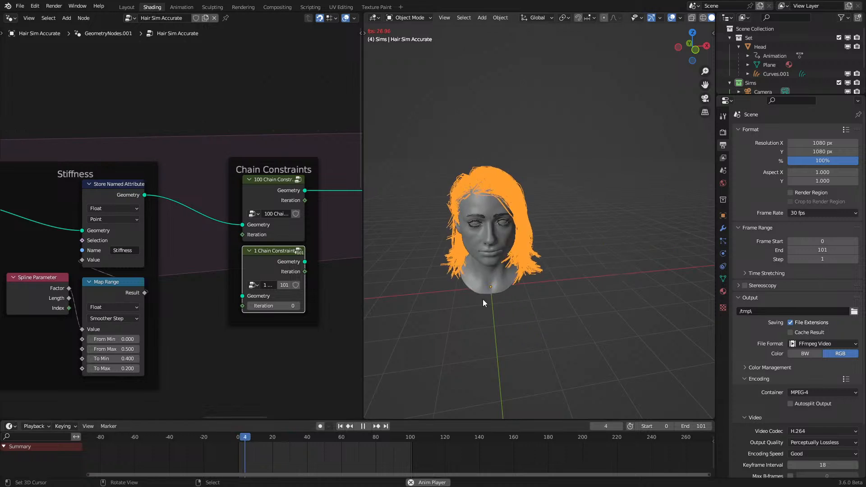
Step: Test a constant Stiffness value of 0.2 during playback, and relink the Map Range Result to the Value input
scroll(483, 300, "down", 2)
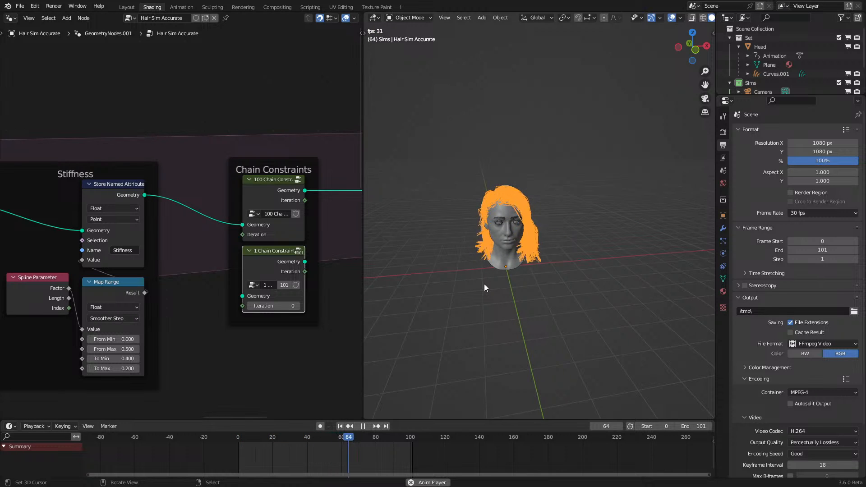
middle_click_drag(126, 307, 226, 283)
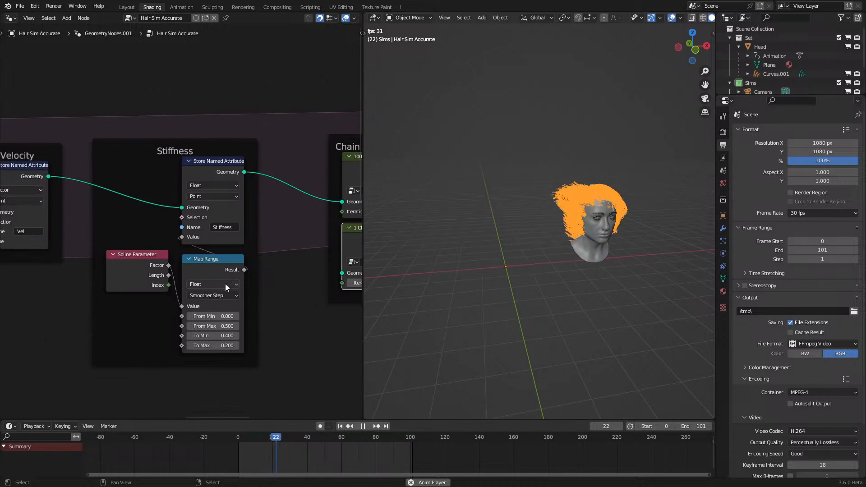
scroll(419, 264, "up", 4)
key("space")
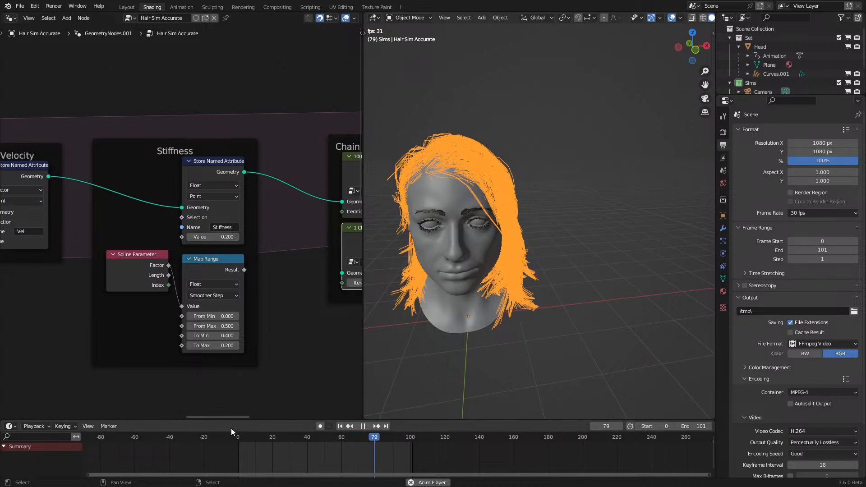
scroll(507, 291, "down", 3)
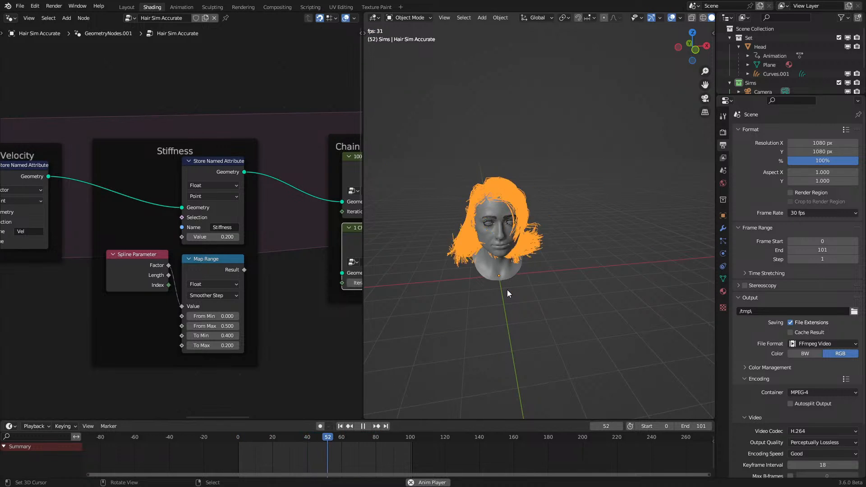
key("ctrl+z")
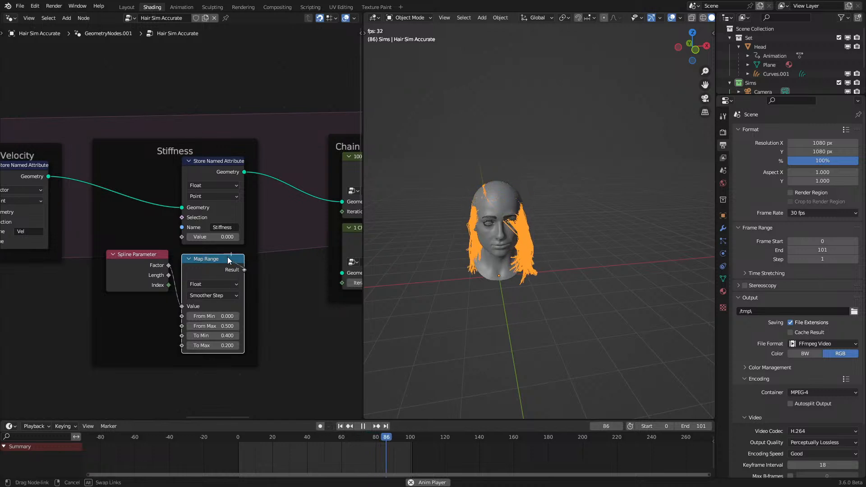
left_click_drag(182, 236, 182, 237)
Step: Set the Stiffness Map Range To Min to 0.5 and watch the hair simulation from another angle
left_click(236, 335)
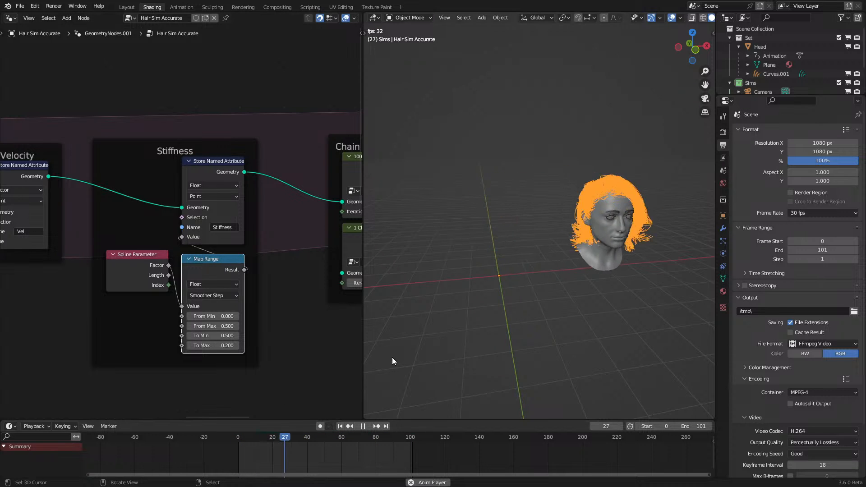
scroll(478, 294, "up", 3)
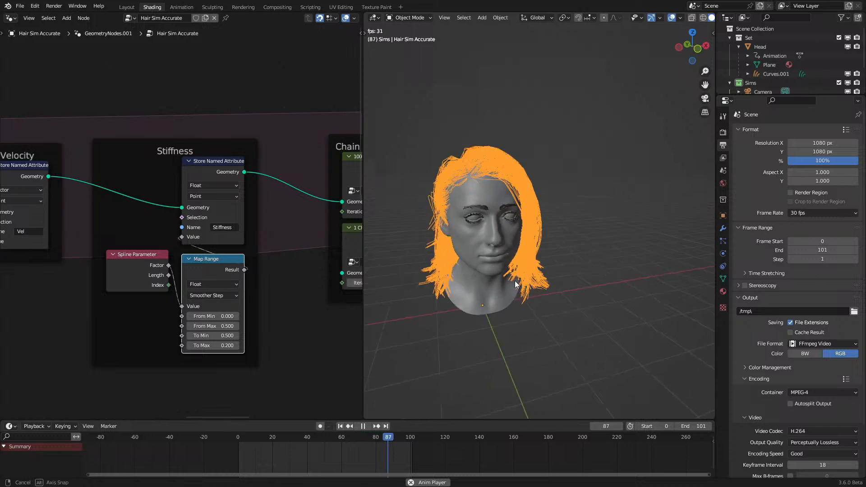
middle_click_drag(478, 294, 462, 337)
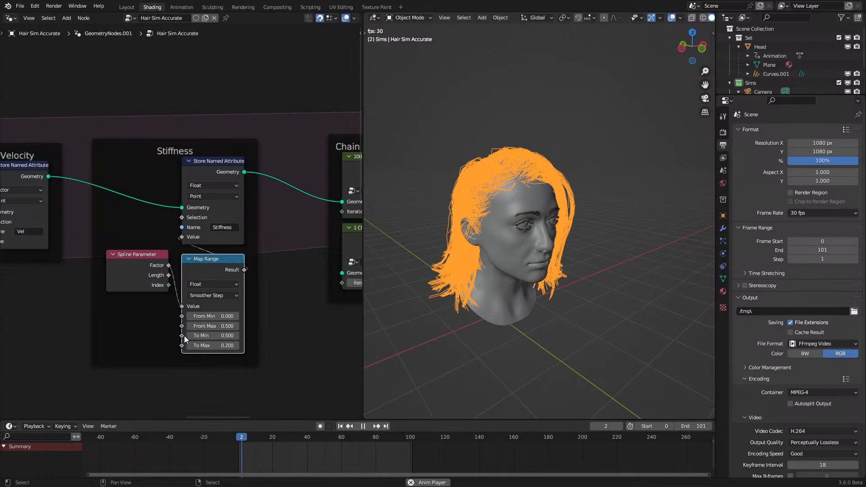
Step: Try From Max values of 0.2 and 0.3 on the Stiffness Map Range, replaying the simulation for each
left_click(200, 326)
type(".2")
key("Return")
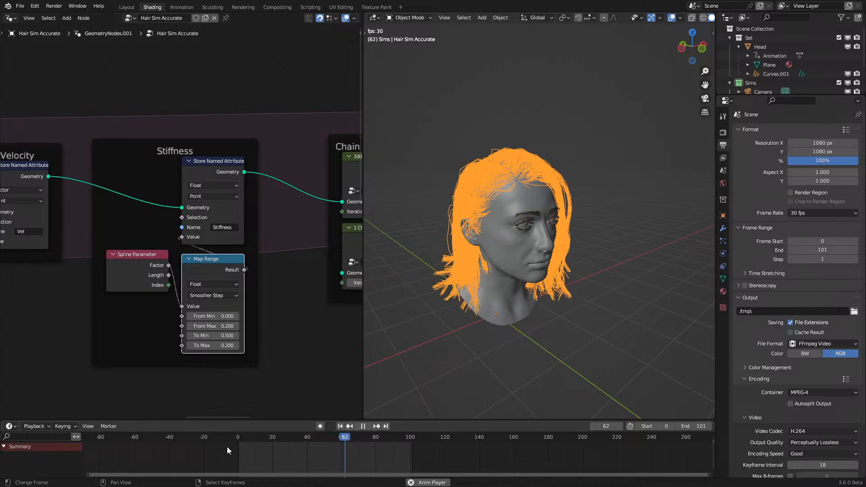
left_click(241, 445)
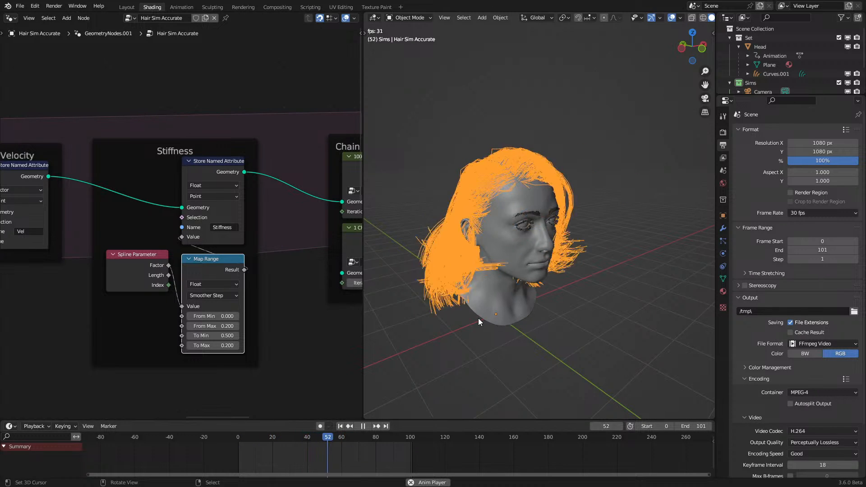
left_click(241, 440)
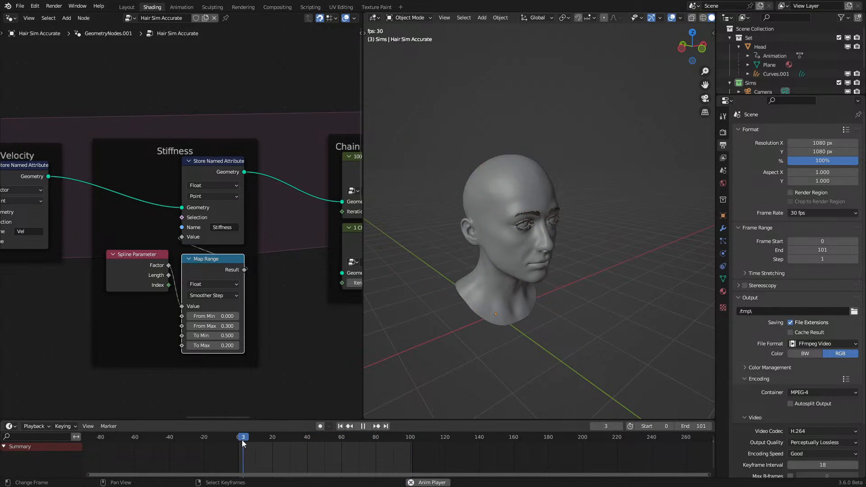
middle_click_drag(548, 288, 445, 285)
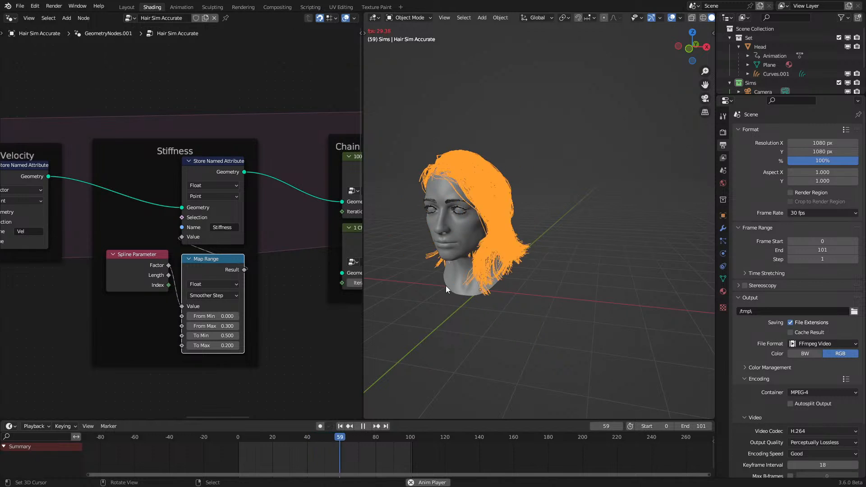
Step: Set the Stiffness Map Range From Max to 0.4 and stop the simulation playback
left_click(236, 326)
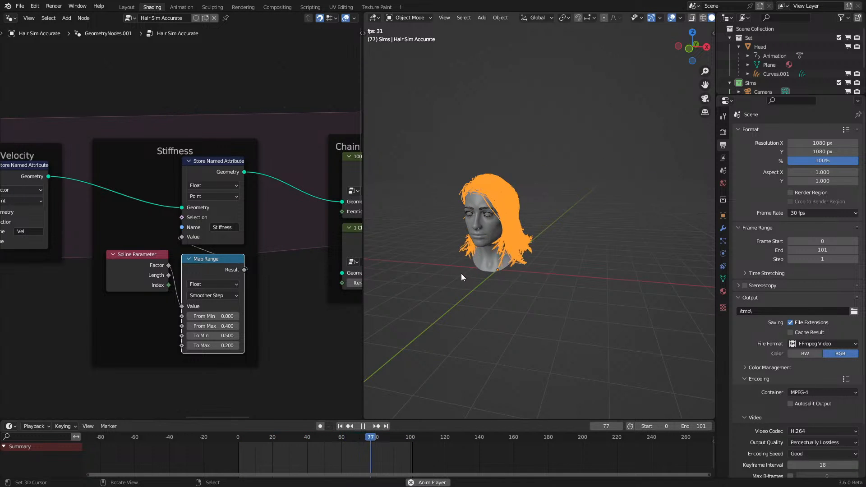
key("space")
scroll(113, 293, "down", 7)
middle_click_drag(112, 293, 192, 249)
scroll(287, 268, "up", 3)
scroll(192, 249, "up", 1)
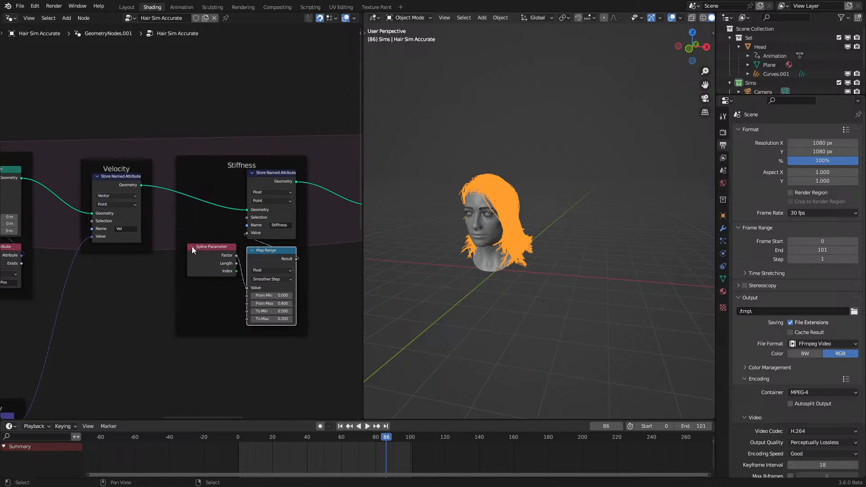
Step: Collapse the Spline Parameter node and place it directly below the Map Range node inside the Stiffness frame
left_click(194, 246)
left_click_drag(194, 246, 257, 337)
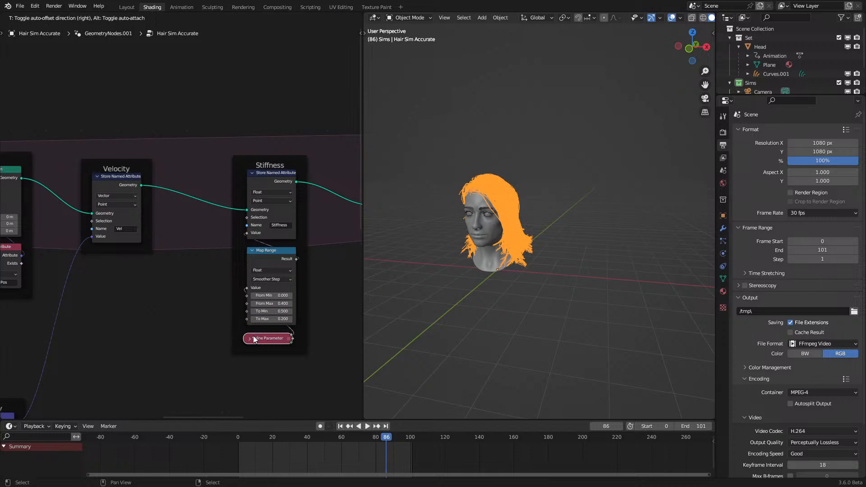
left_click_drag(260, 252, 257, 256)
left_click_drag(274, 174, 271, 178)
left_click(276, 160)
Step: Move the velocity recalculation frame and the output nodes along X to close the gaps after Chain Constraints
middle_click_drag(277, 160, 213, 198)
left_click_drag(213, 198, 353, 282)
scroll(199, 207, "down", 5)
key("g")
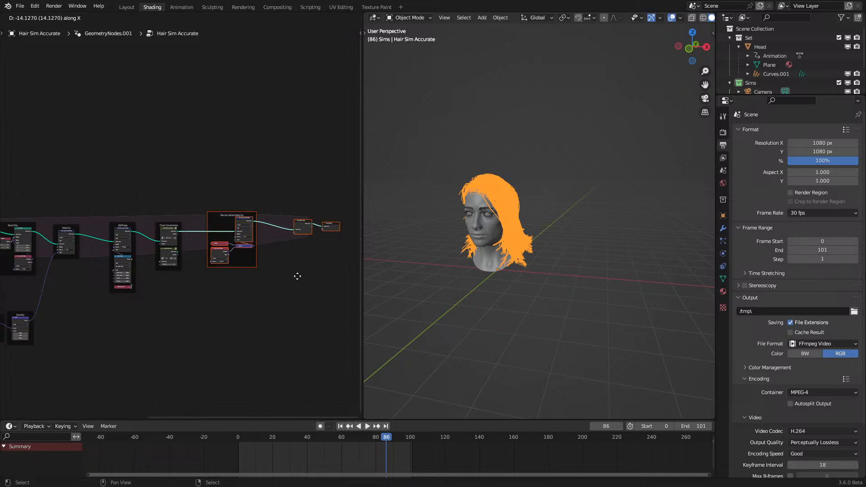
key("x")
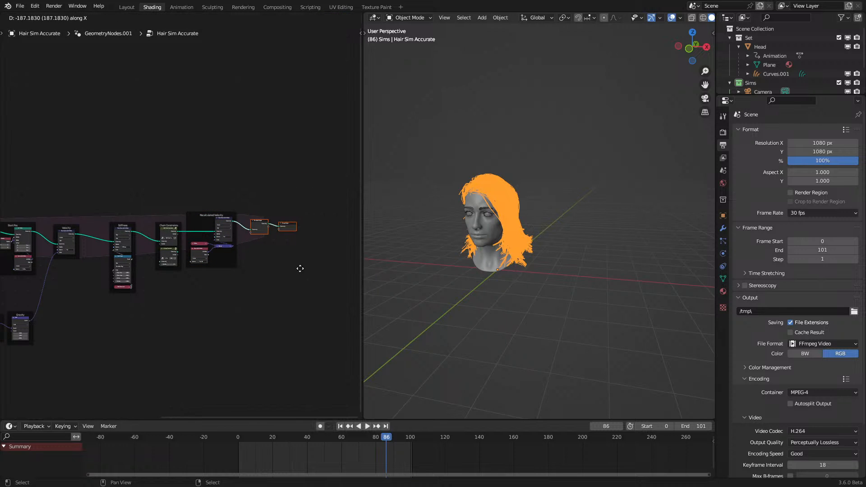
scroll(202, 288, "up", 5)
Step: Replay the hair simulation, checking the Velocity and Gravity nodes and watching the hair up close and from farther away
key("space")
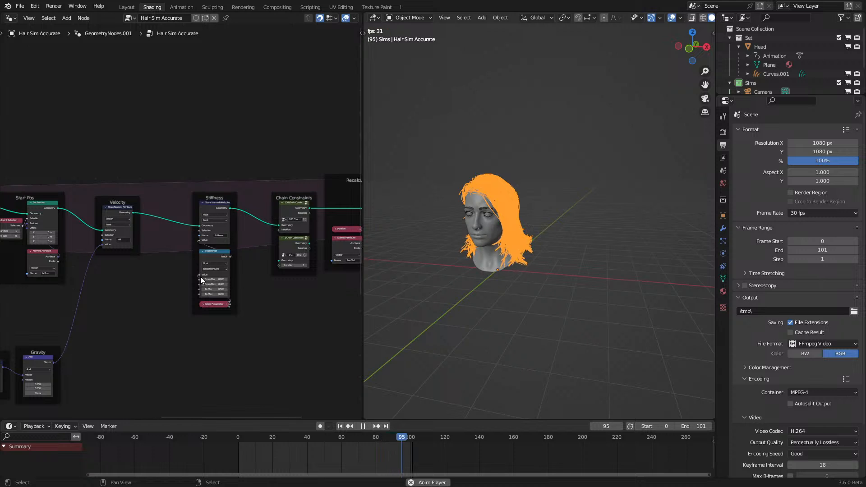
middle_click_drag(185, 311, 288, 287)
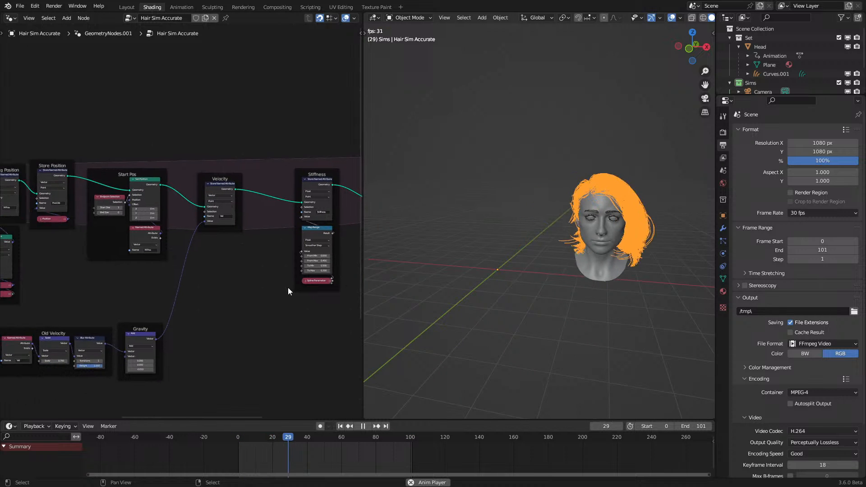
middle_click_drag(148, 302, 212, 271)
scroll(212, 270, "up", 2)
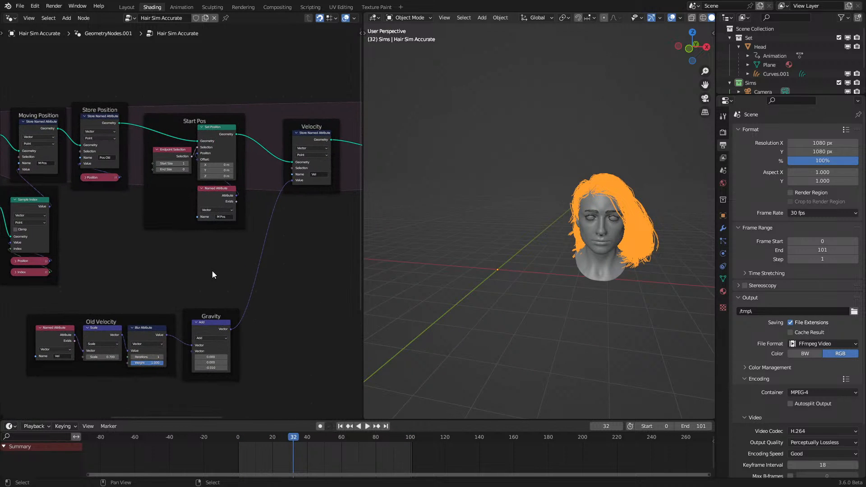
key("space")
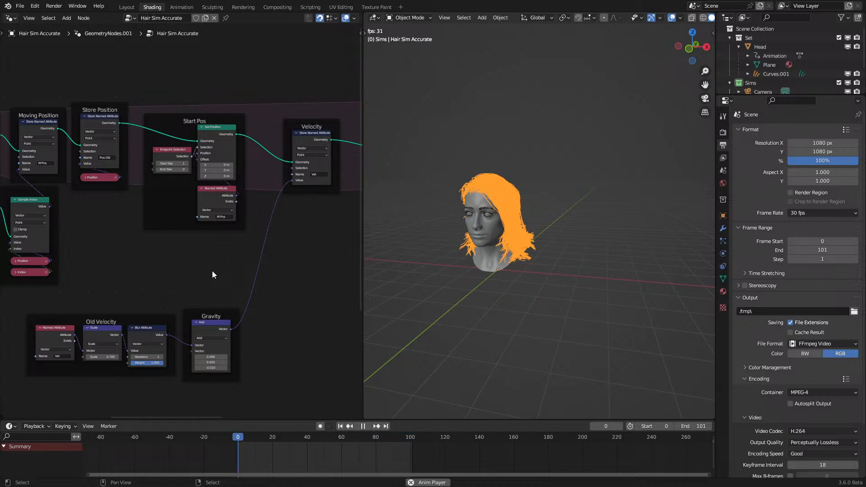
middle_click_drag(497, 246, 517, 243)
scroll(510, 240, "up", 4)
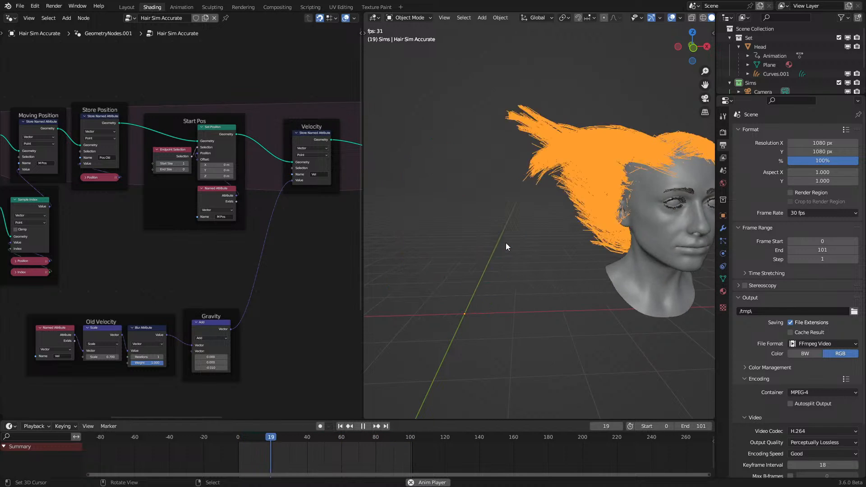
scroll(505, 242, "down", 3)
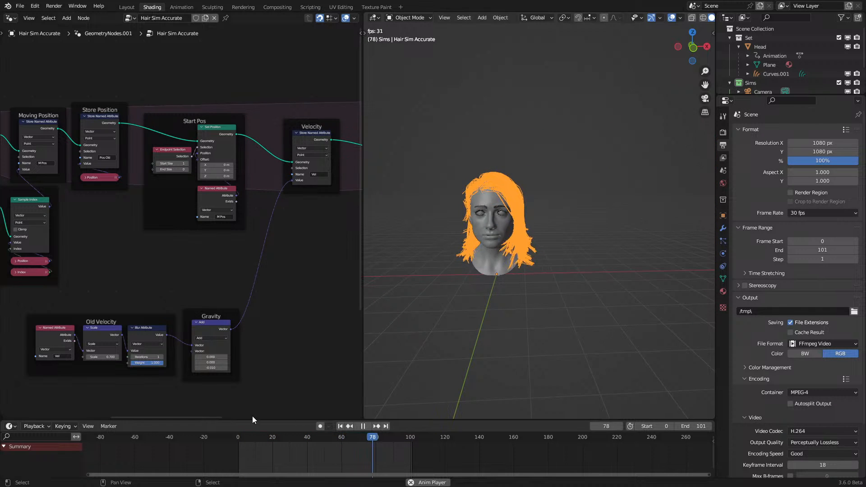
key("Escape")
Step: Try moving the head's two middle keyframes closer together and changing the keyframe interpolation, replaying the simulation
left_click(483, 270)
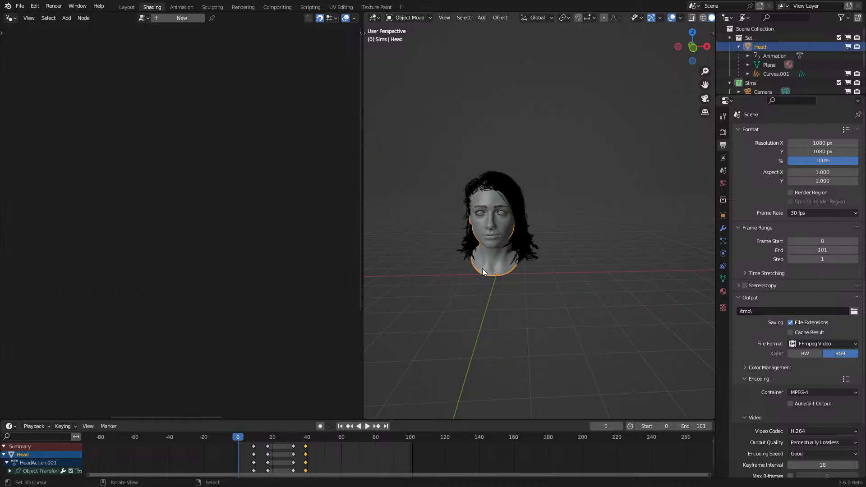
key("space")
right_click_drag(295, 455, 272, 456)
key("space")
left_click(250, 458)
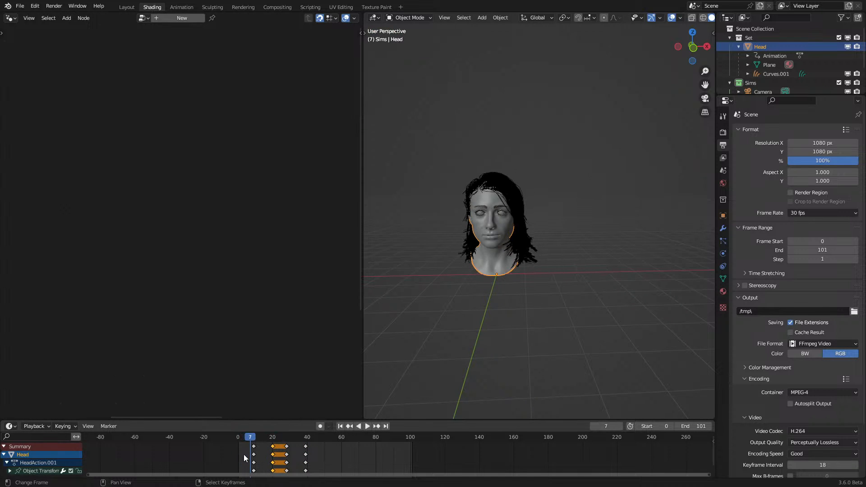
key("t")
left_click(153, 437)
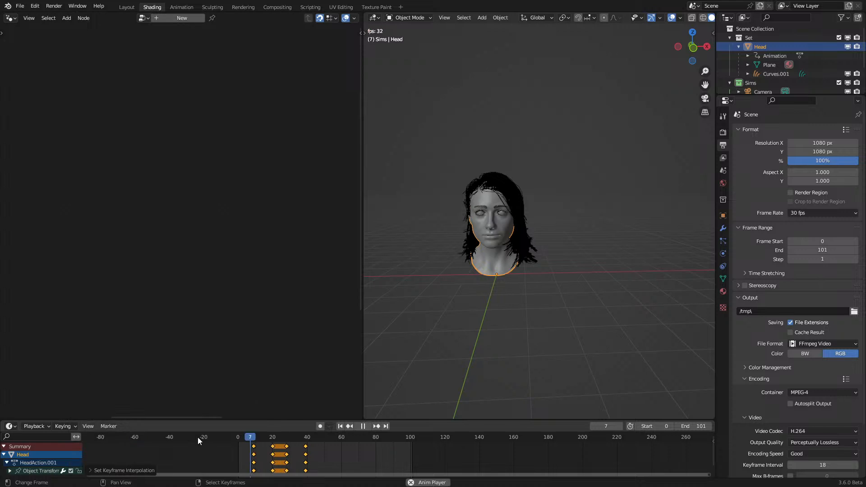
key("space")
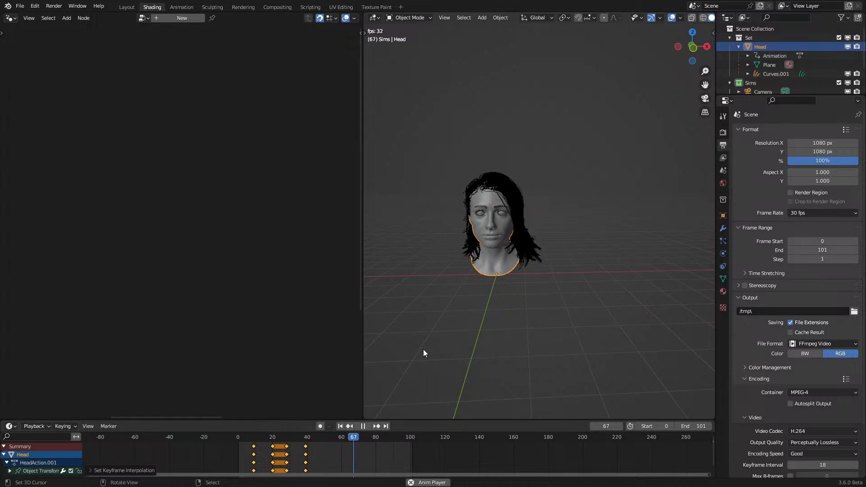
Step: Undo the timing and interpolation changes to the head's keyframes and stop the playback
key("ctrl+z")
key("ctrl+z")
key("ctrl+z")
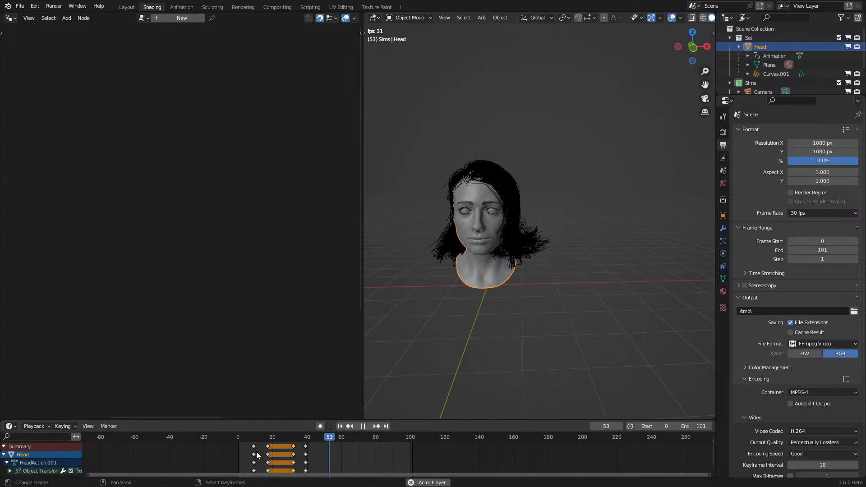
key("Escape")
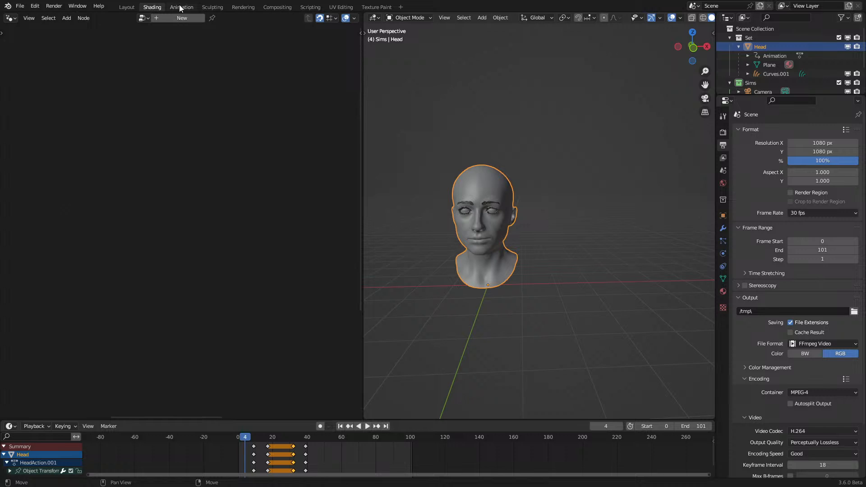
Step: Try a different interpolation type on all of the head's keyframes and replay the hair simulation
key("v")
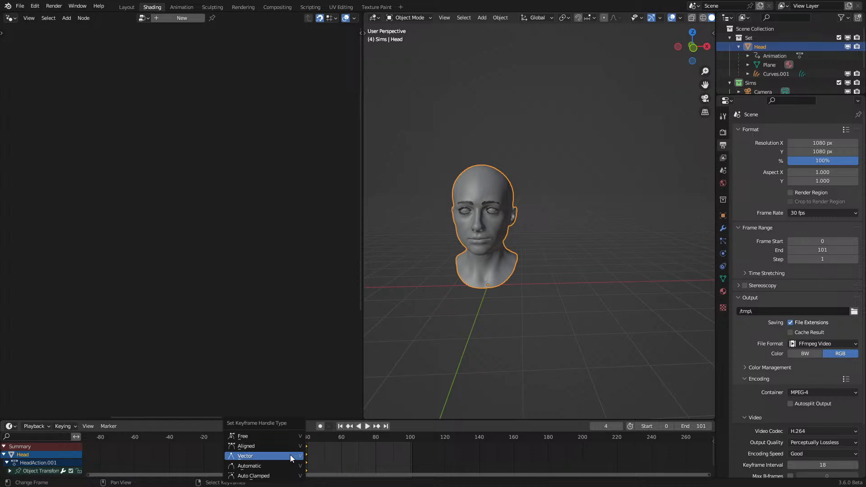
key("Escape")
key("t")
key("Return")
key("space")
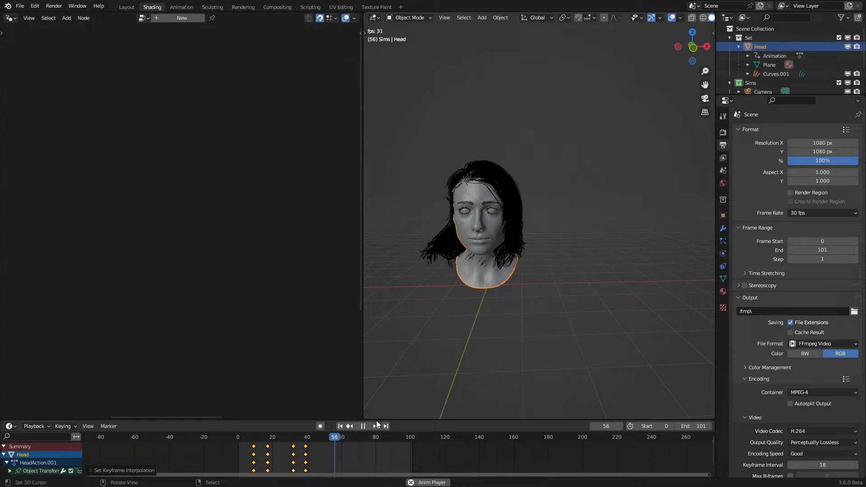
left_click(250, 452)
left_click(251, 455)
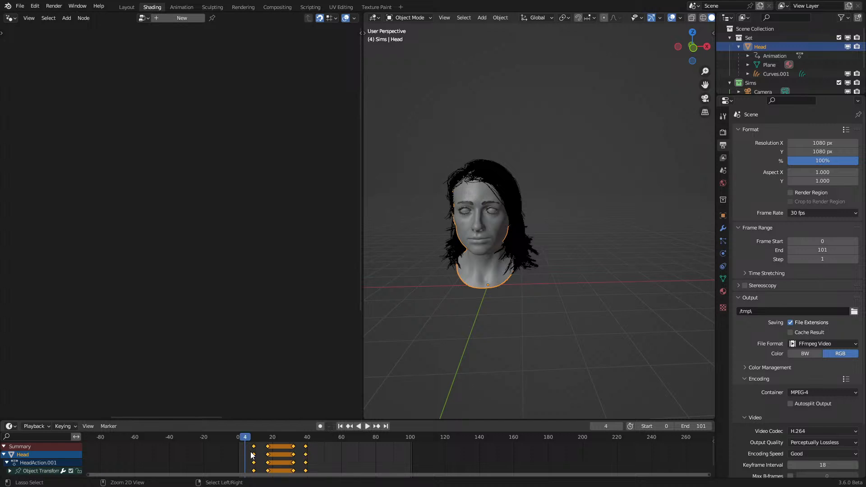
Step: Set the interpolation of all the head's keyframes to Circular during playback
key("a")
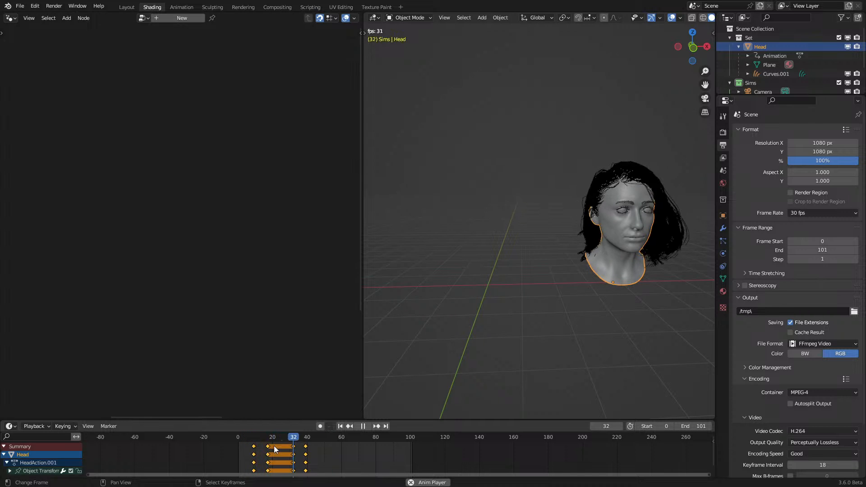
key("t")
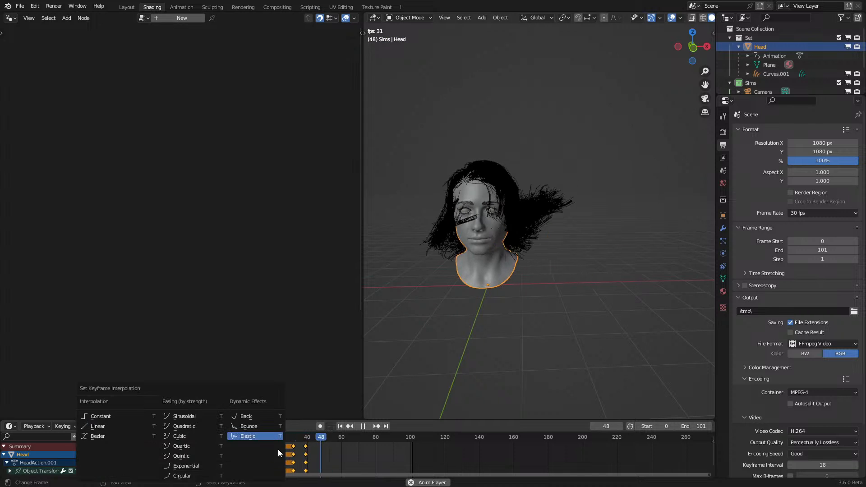
left_click(192, 475)
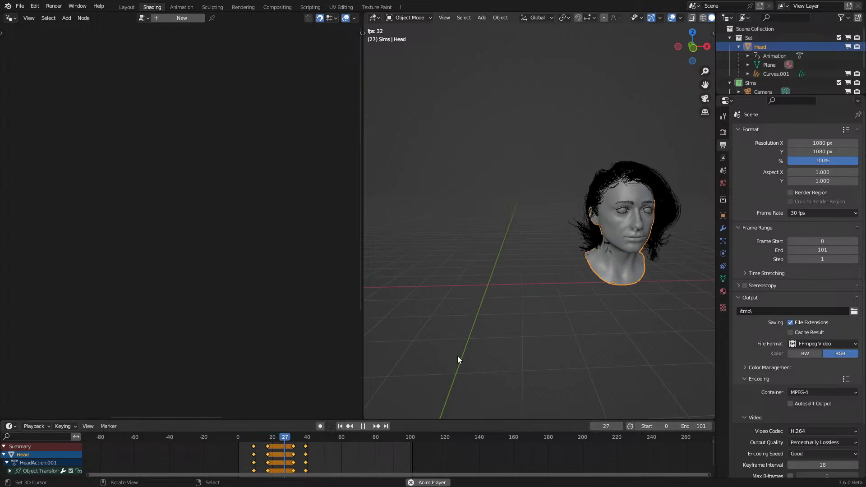
Step: Try deleting the head's keyframes and moving the head freely during playback to test how the hair reacts
left_click(543, 203)
left_click(514, 216)
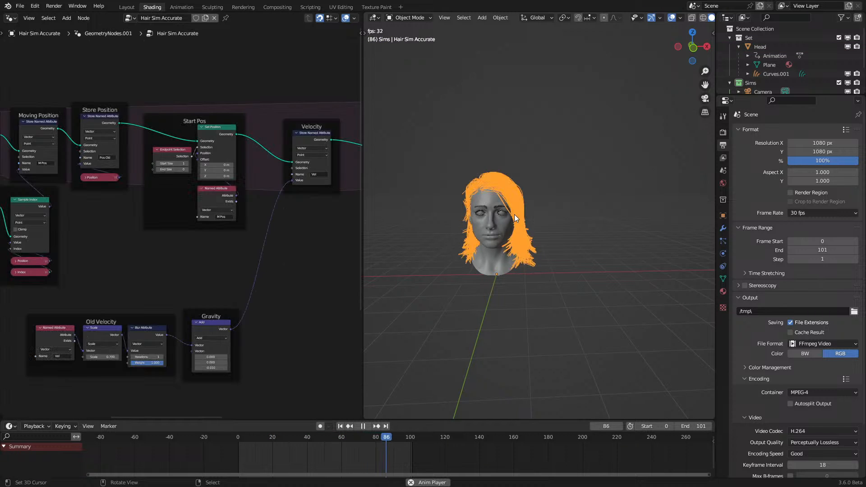
left_click(490, 270)
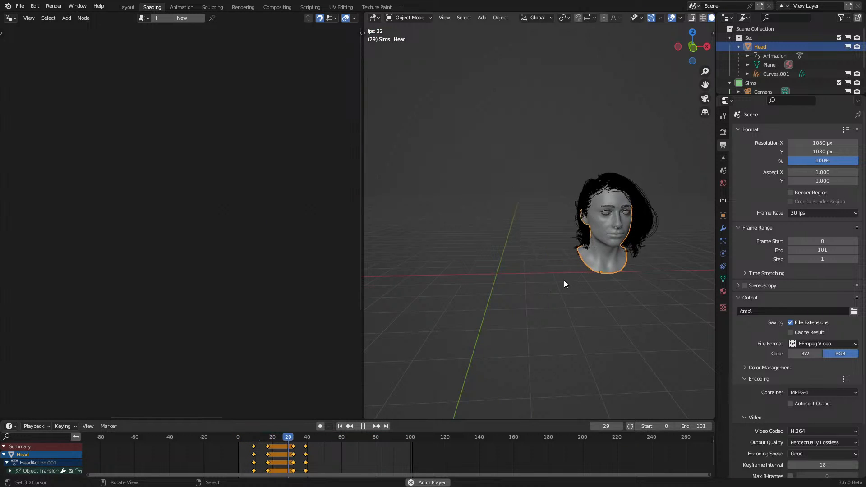
key("g")
right_click(474, 325)
key("space")
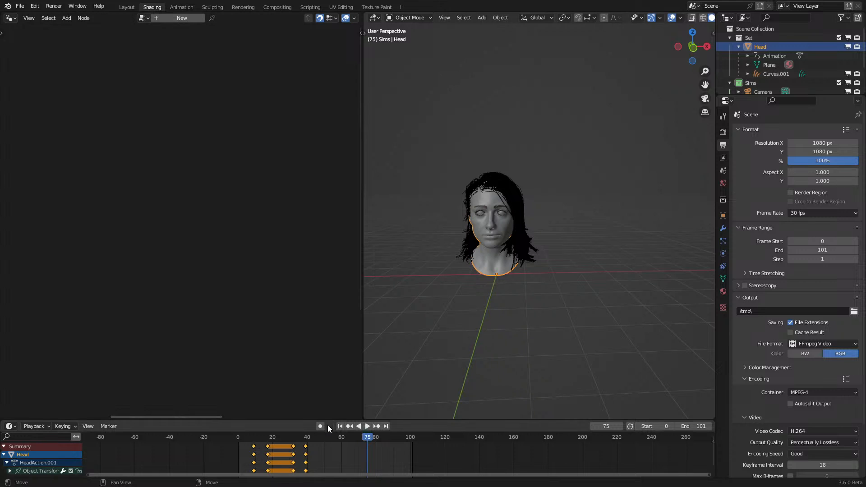
key("Delete")
key("space")
key("g")
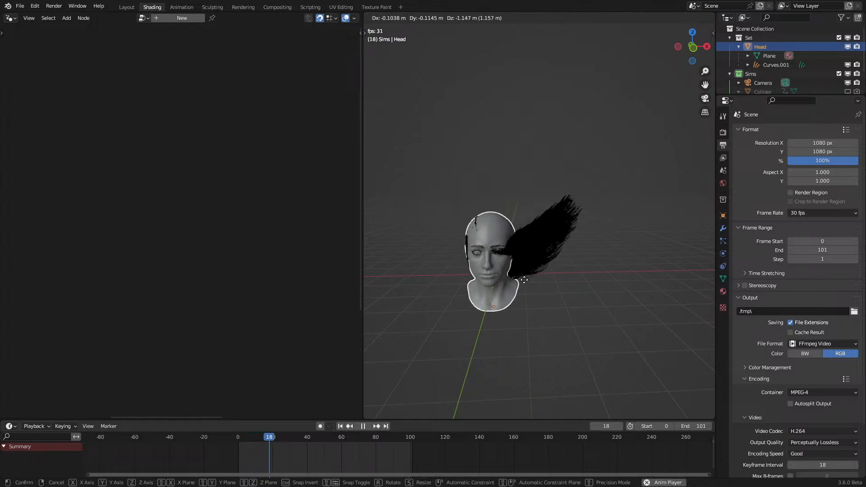
right_click(542, 354)
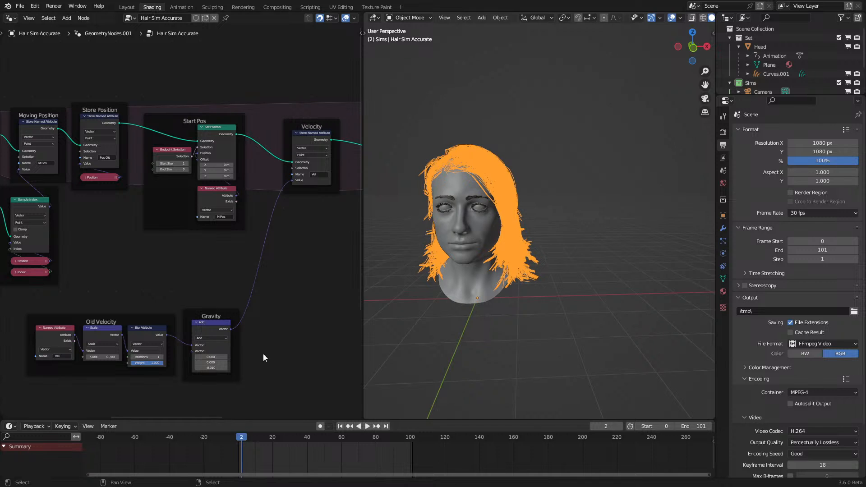
Step: Review the hair node tree from the Gravity and Old Velocity frames back to Original Curve Vectors
key("space")
middle_click_drag(118, 366, 236, 344)
scroll(231, 348, "down", 4)
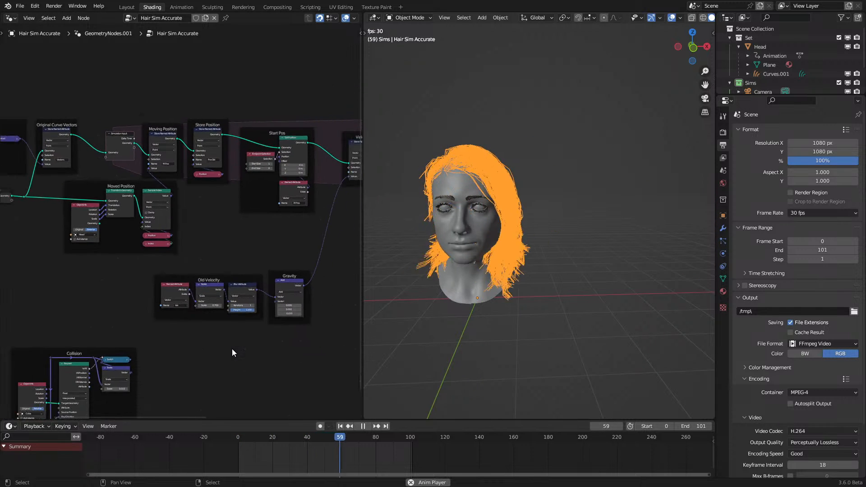
middle_click_drag(111, 282, 208, 327)
key("space")
middle_click_drag(119, 303, 320, 303)
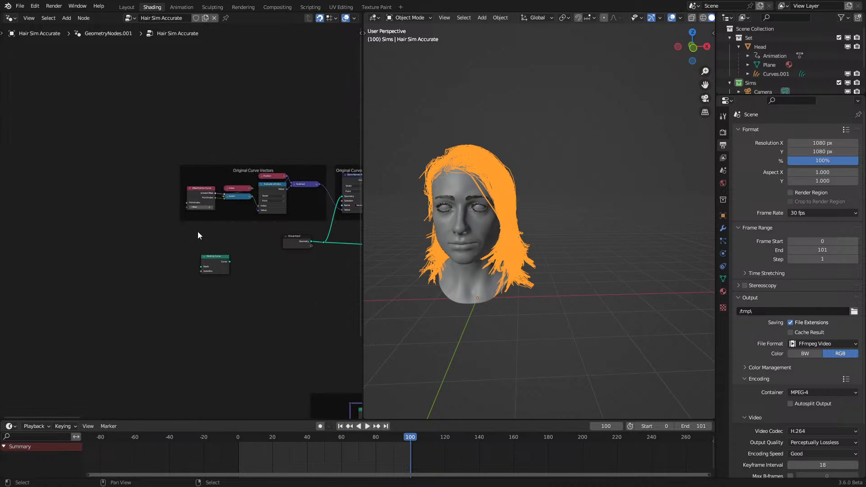
middle_click_drag(288, 278, 88, 283)
Step: Select the head and replay the hair simulation from another viewing angle
key("space")
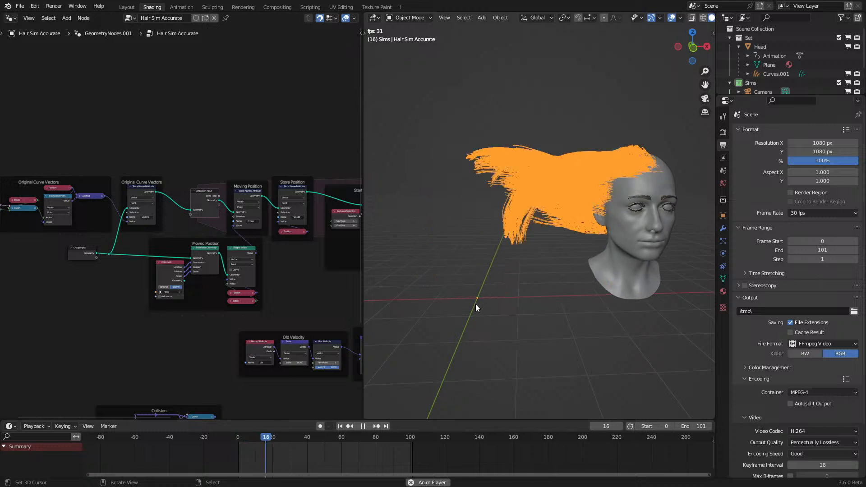
key("space")
middle_click_drag(488, 285, 507, 294)
left_click(506, 292)
key("space")
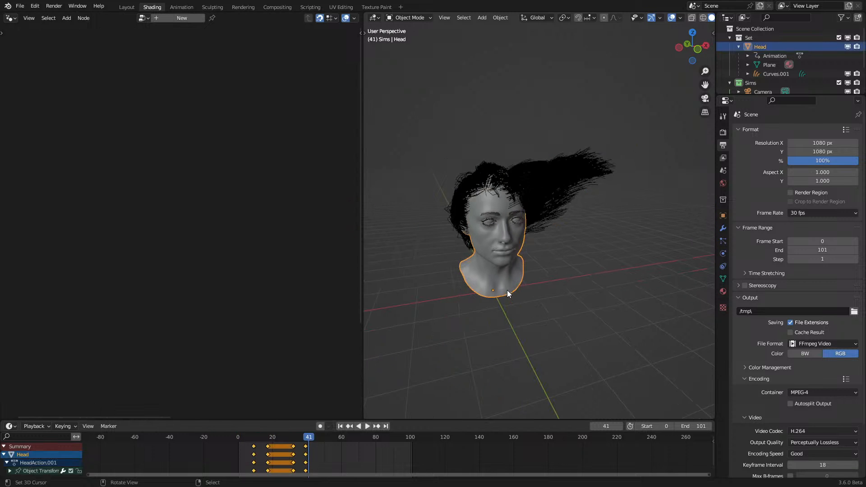
key("space")
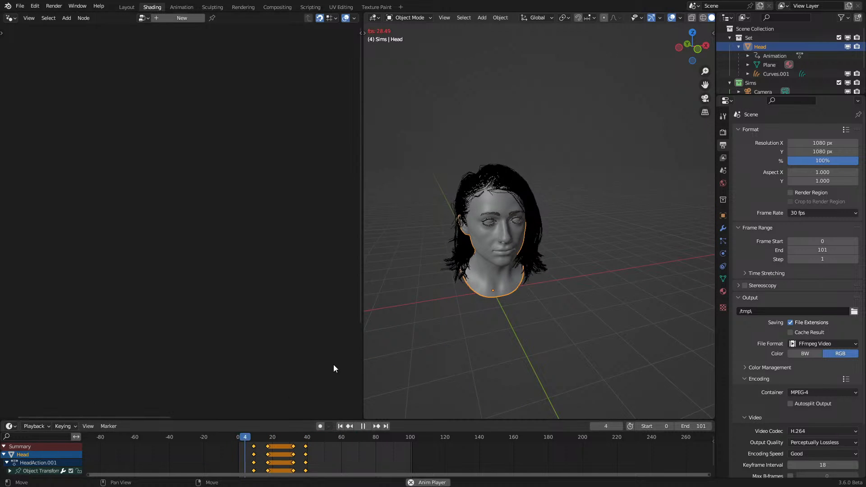
scroll(513, 278, "down", 2)
key("space")
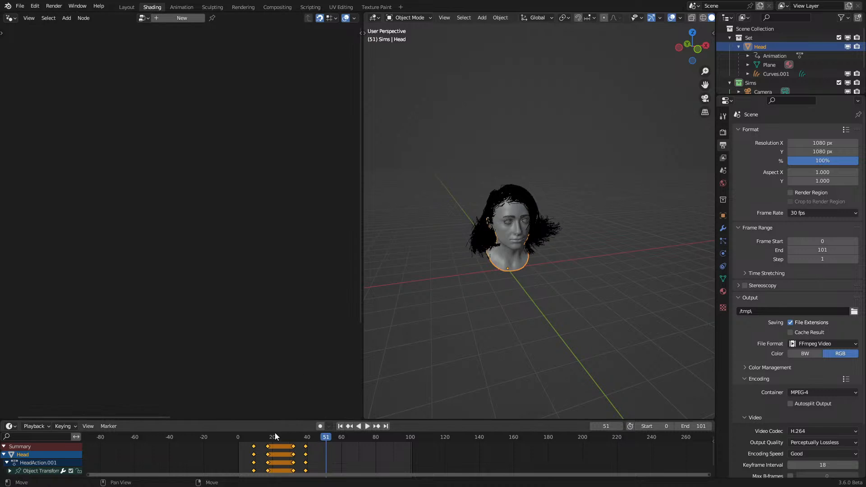
Step: Replay the animated head movement once more, stop the playback and delete the head's keyframes
left_click(256, 437)
key("space")
left_click(203, 448)
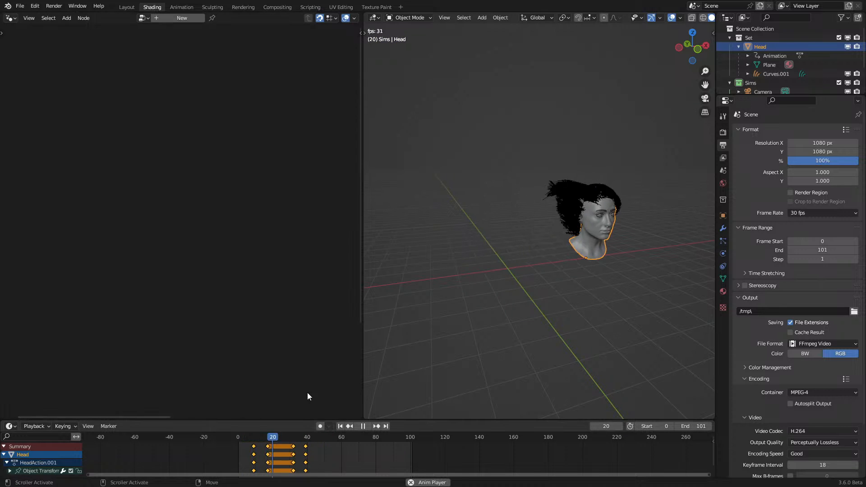
scroll(474, 321, "up", 1)
key("space")
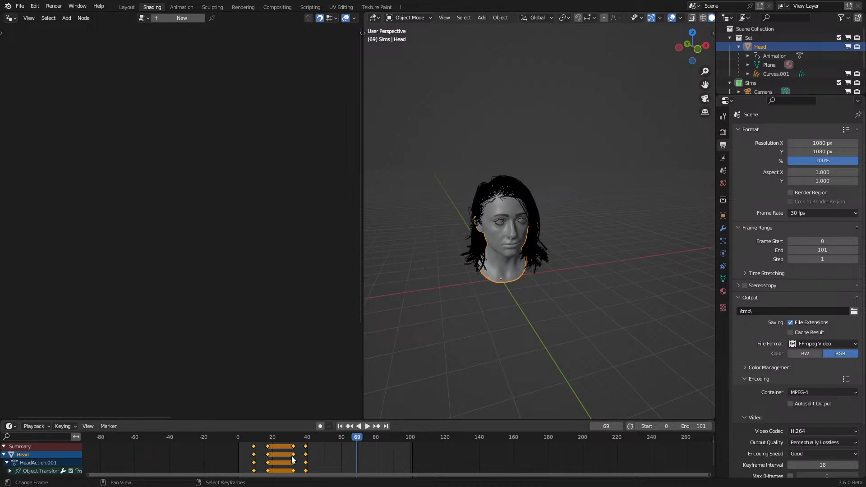
key("Delete")
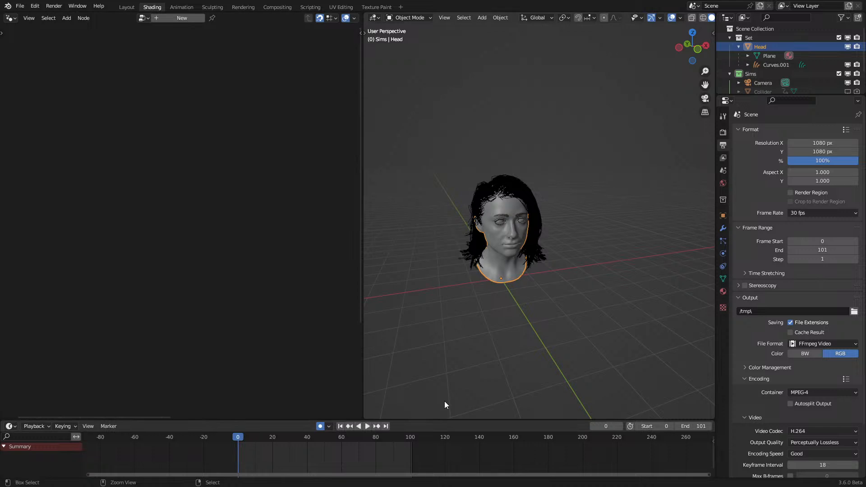
Step: Restore the head's deleted keyframes, save the file and start the playback
key("ctrl+z")
key("ctrl+s")
key("space")
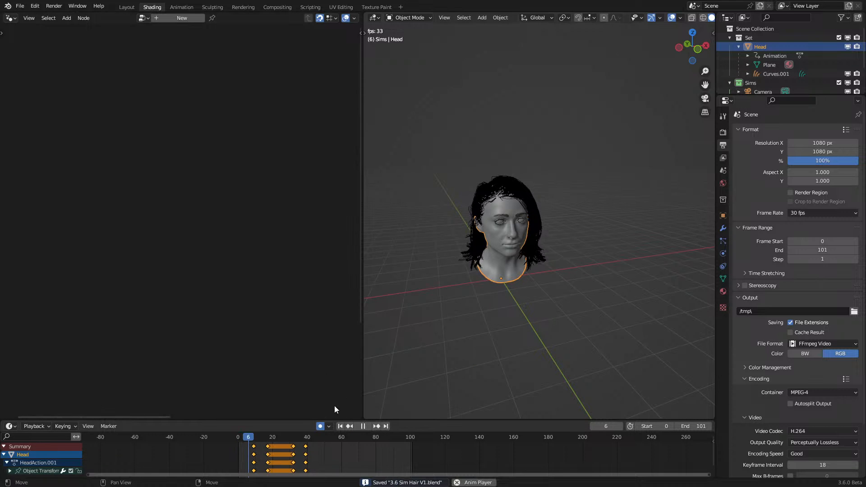
Step: Delete the head's keyframes and record a new freehand head movement during playback, keeping its height locked
key("Delete")
left_click(237, 459)
middle_click_drag(478, 325, 480, 348)
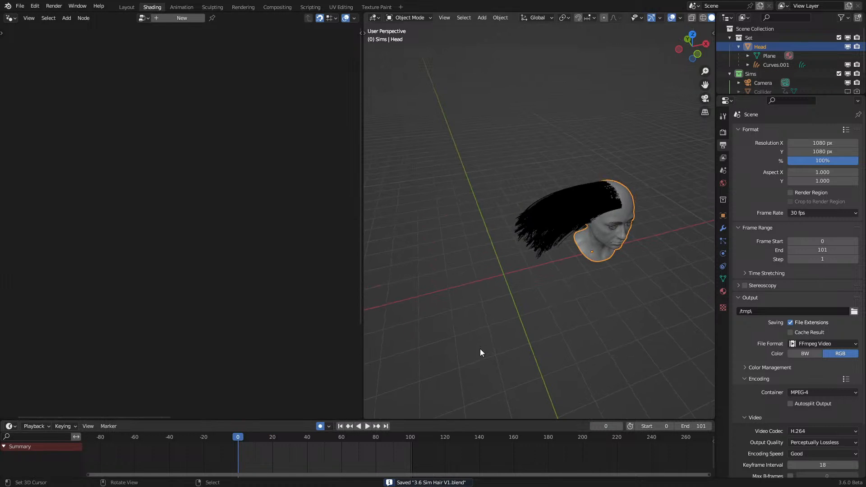
key("space")
key("g")
key("shift+z")
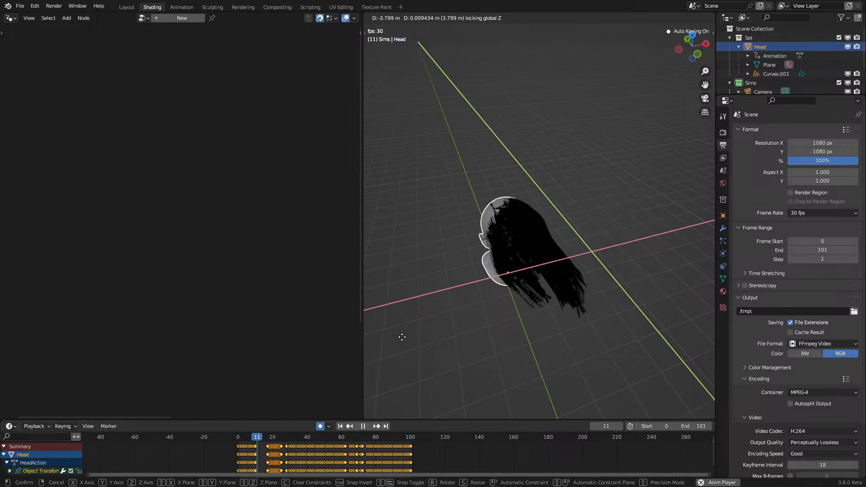
left_click(423, 369)
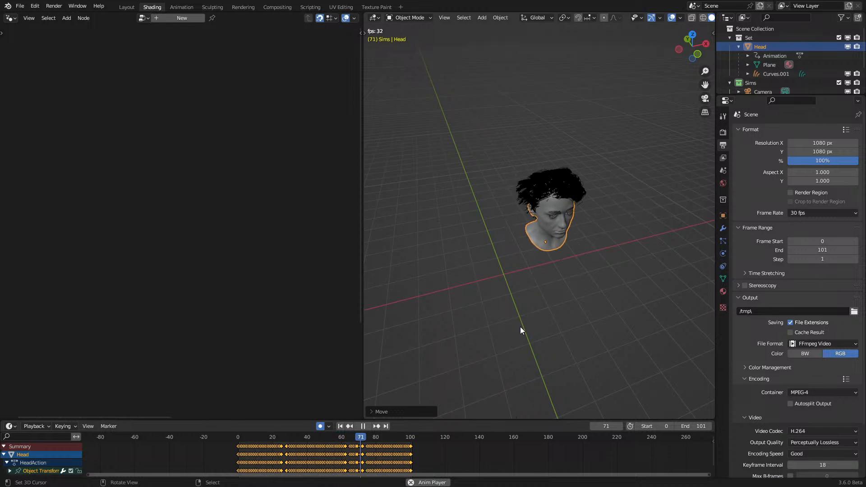
middle_click_drag(520, 326, 495, 301)
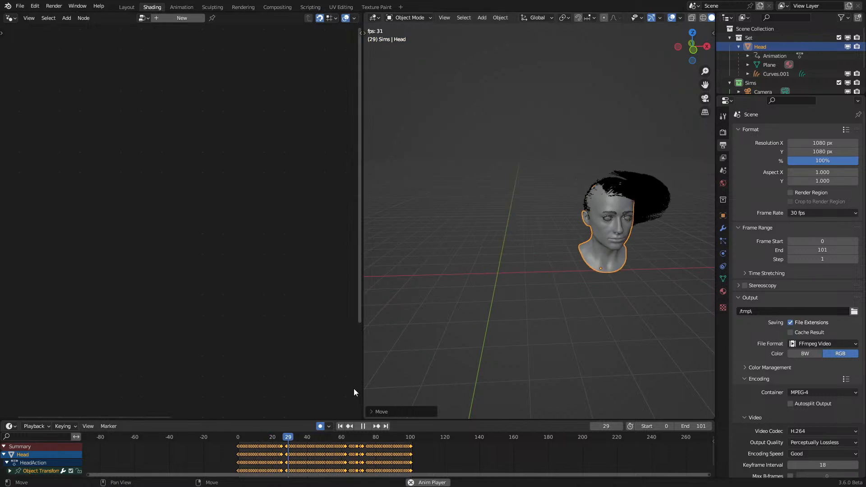
Step: Delete the head's keyframes before frame 27 and stretch the remaining ones in time by a factor of 2
left_click(285, 459)
key("Delete")
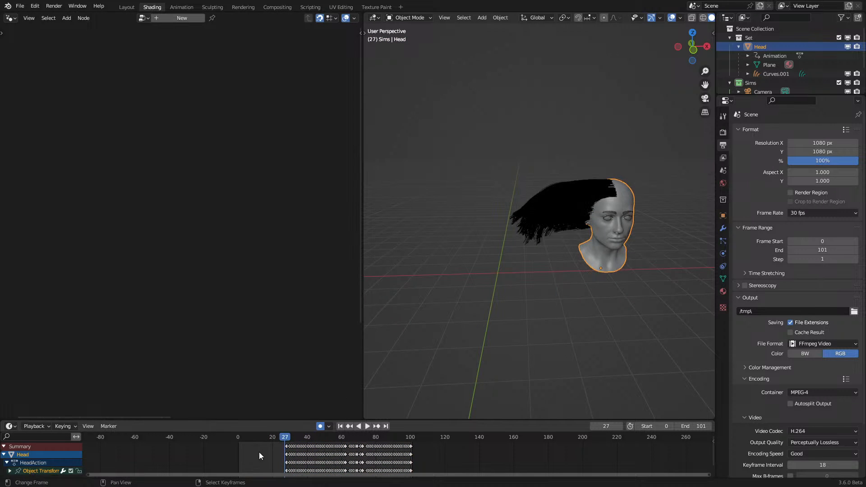
key("s")
key("2")
key("Return")
Step: Shift the head's stretched keyframes back to the start of the timeline and replay the movement
key("g")
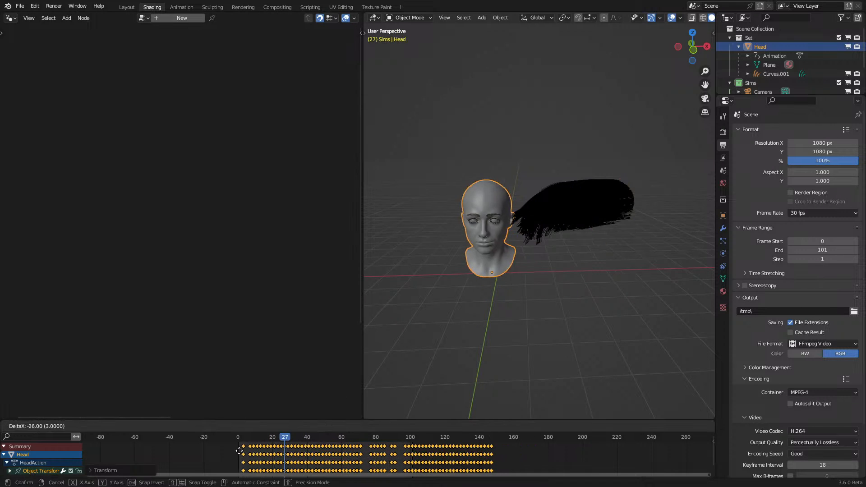
left_click(233, 453)
key("space")
left_click(234, 453)
left_click(486, 311)
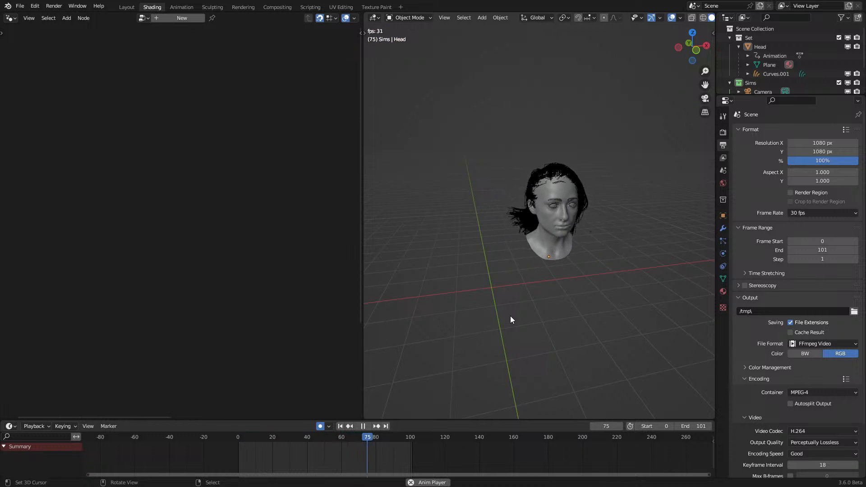
key("space")
key("space")
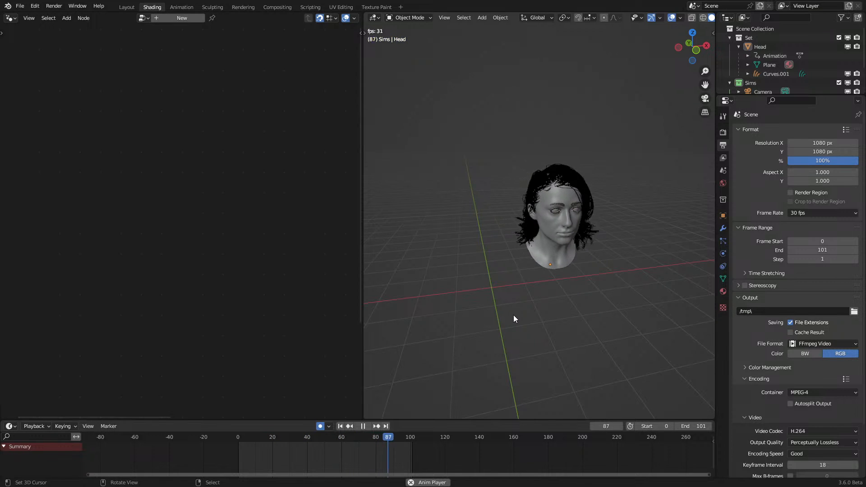
Step: Select the hair during playback and extend the scene's end frame to 159
scroll(549, 270, "up", 3)
key("space")
left_click(564, 221)
scroll(578, 257, "down", 6)
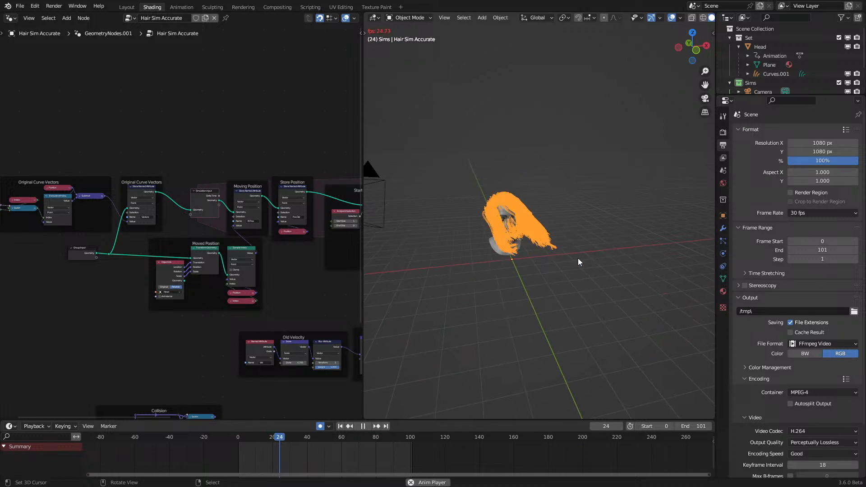
key("space")
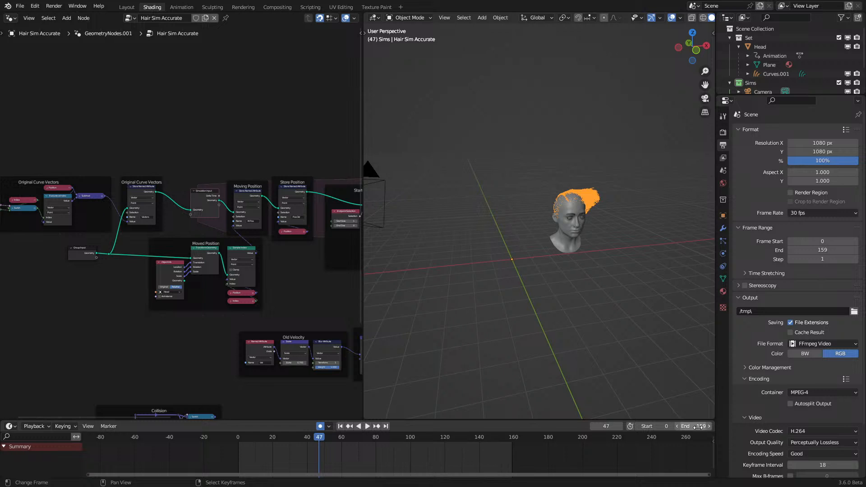
Step: Select the head, stretch its keyframes in time by another factor of 2 and replay the movement
key("space")
left_click(542, 238)
key("space")
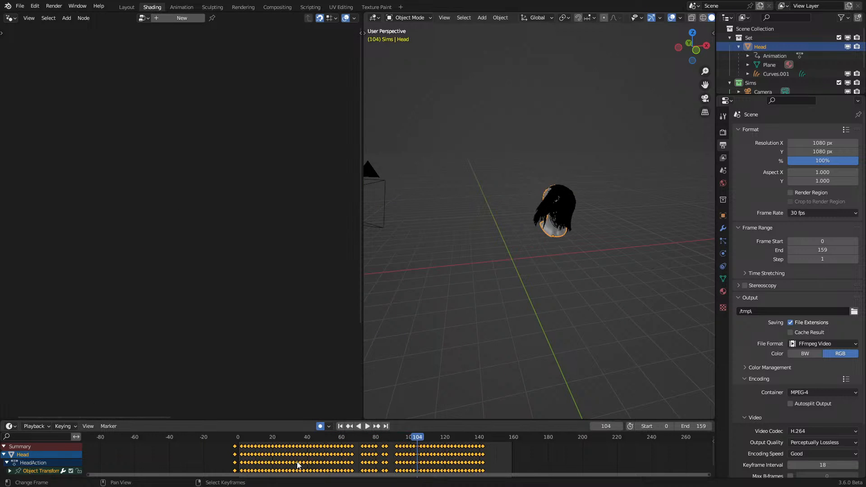
key("shift+Left")
key("s")
key("2")
key("Return")
key("space")
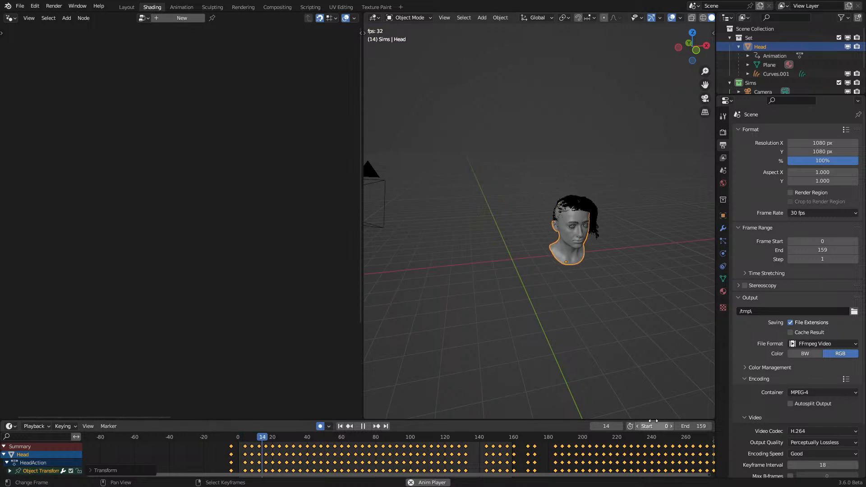
left_click(542, 312)
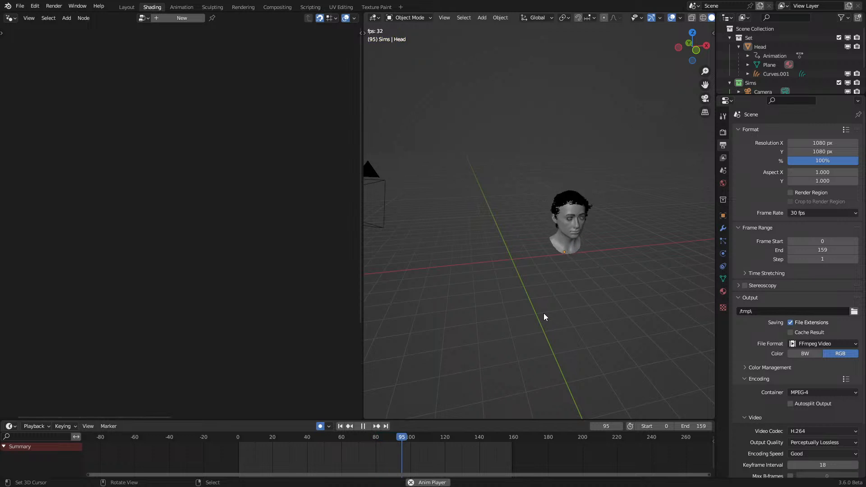
Step: Select the hair and set both To Min and To Max of the Stiffness frame's Map Range to 0.700
key("space")
left_click(557, 231)
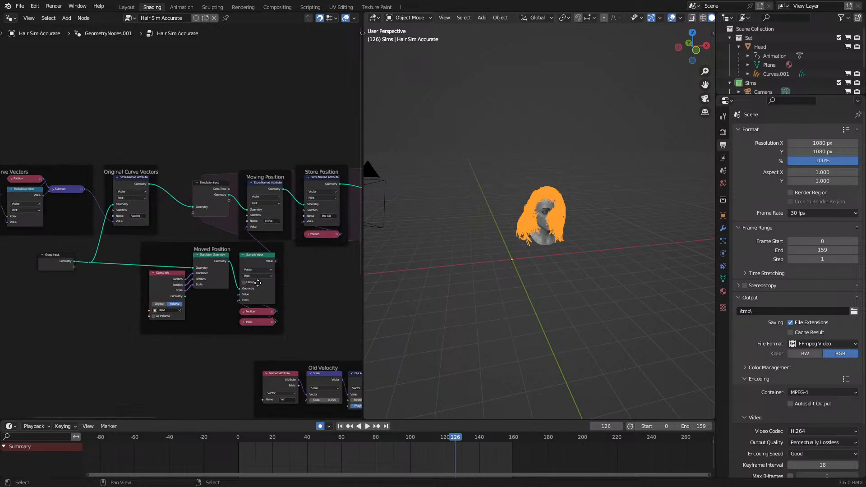
scroll(270, 280, "up", 3)
middle_click_drag(189, 328, 35, 256)
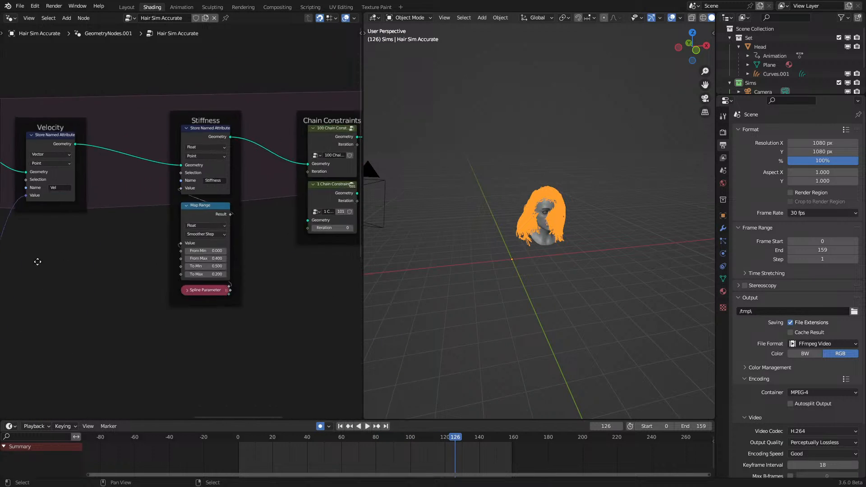
scroll(172, 190, "up", 4)
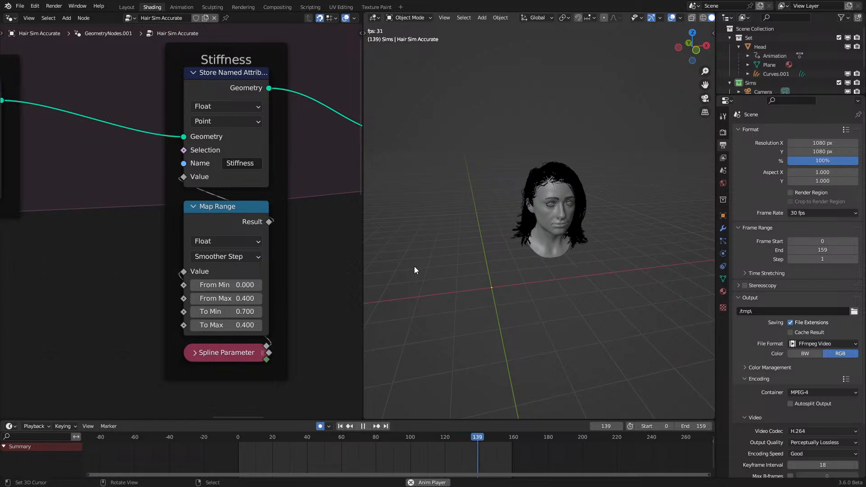
left_click(259, 324)
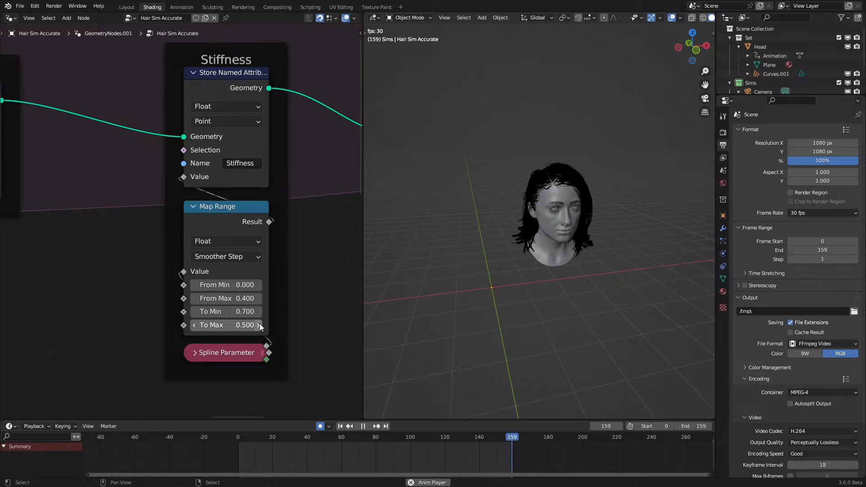
left_click(258, 325)
left_click_drag(234, 325, 241, 324)
scroll(234, 322, "down", 2)
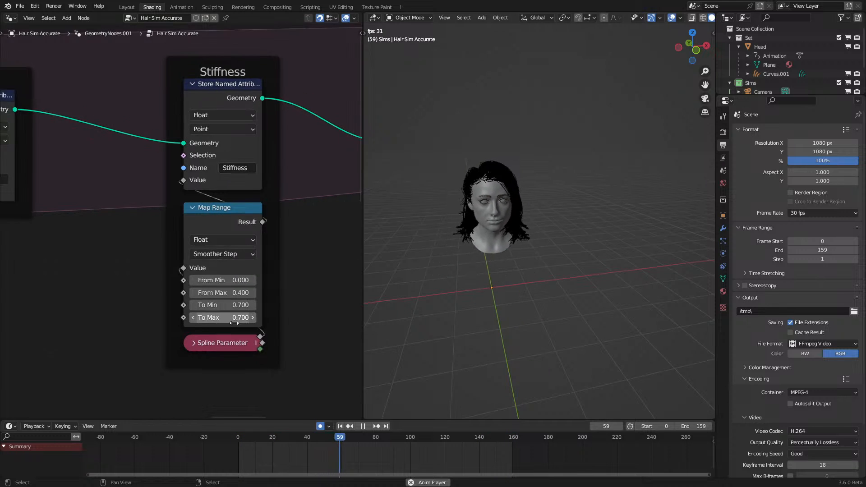
Step: Try a Scale of 0.600 in the Old Velocity frame while the simulation plays
middle_click_drag(177, 322, 143, 178)
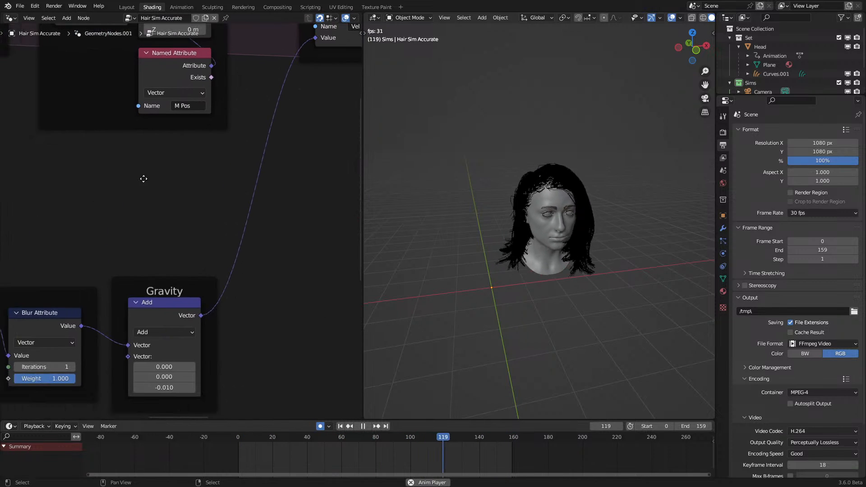
middle_click_drag(129, 358, 317, 290)
left_click(123, 300)
left_click(123, 299)
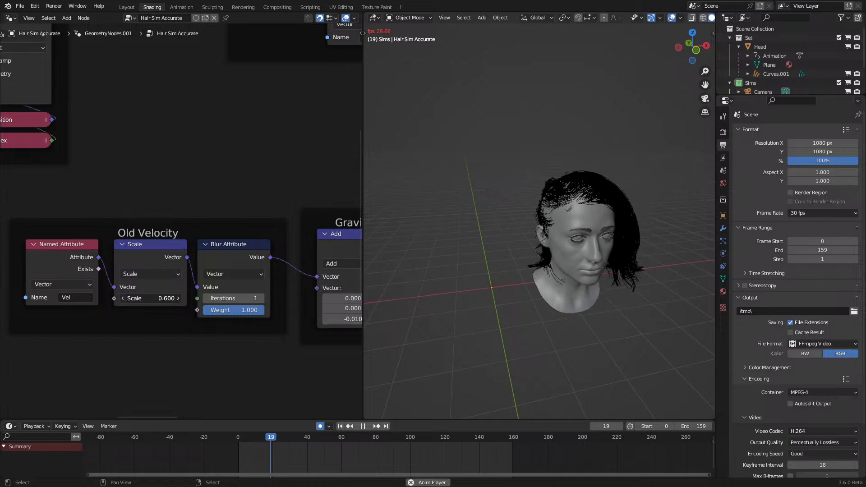
left_click(177, 298)
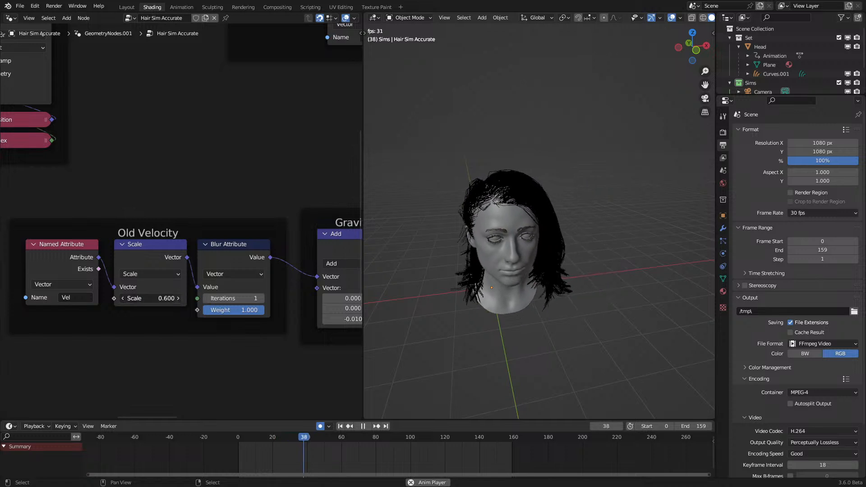
Step: Set the Stiffness Map Range's To Max to 0.500 and the Old Velocity Scale to 0.600, and stop the playback
middle_click_drag(176, 298, 58, 253)
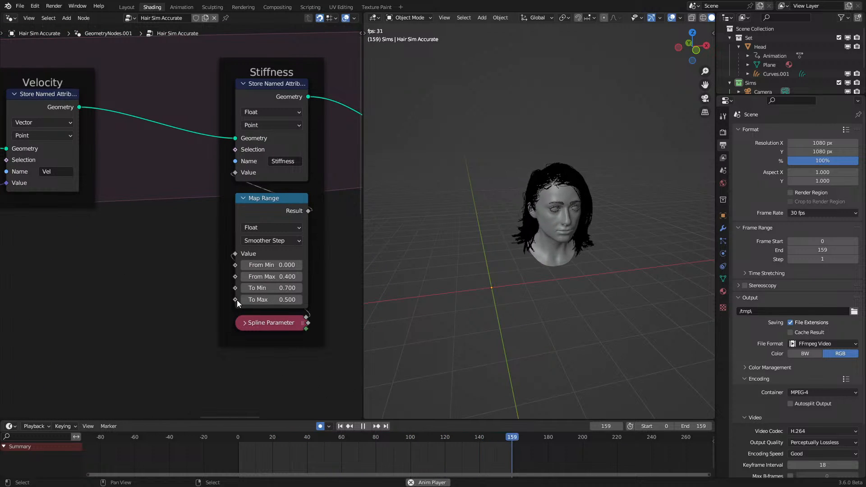
middle_click_drag(244, 302, 239, 217)
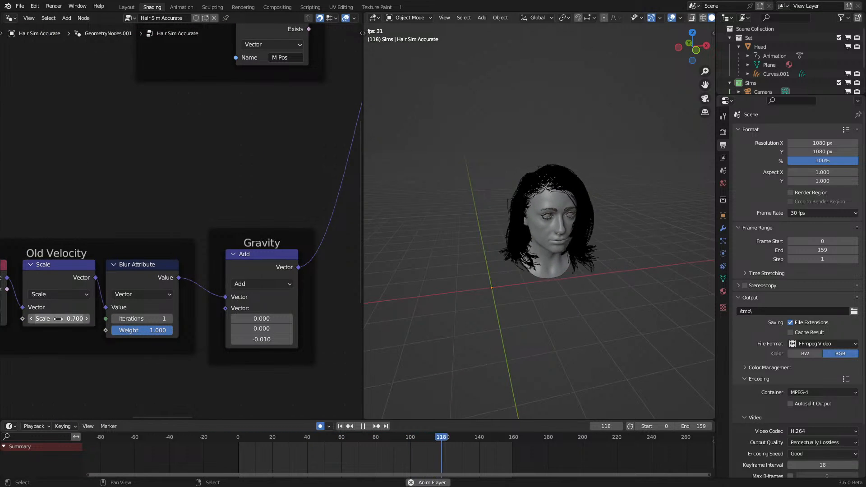
left_click(29, 321)
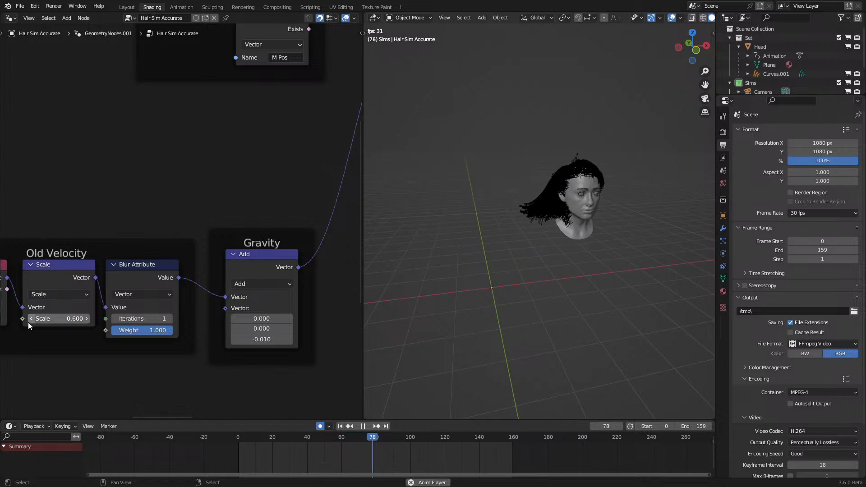
key("space")
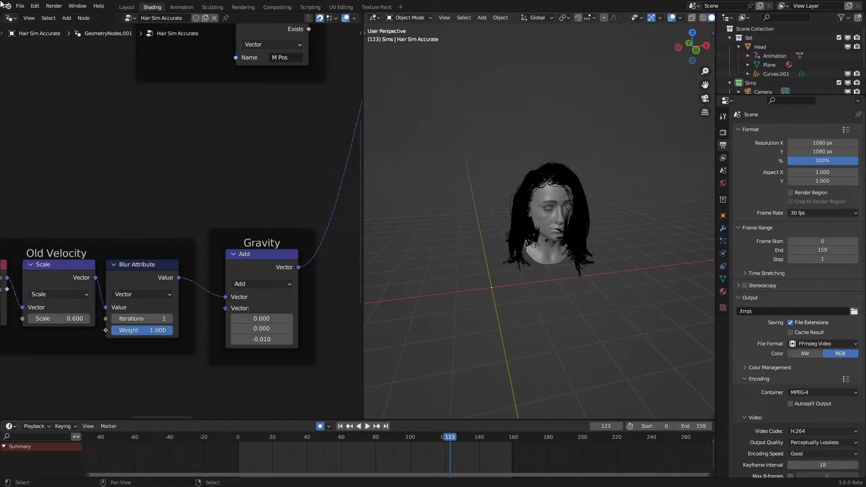
Step: Undo the stiffness, velocity, end frame and keyframe timing changes, back to the full recorded head movement
key("ctrl+z")
key("ctrl+z")
key("ctrl+z")
key("ctrl+z")
key("ctrl+z")
key("ctrl+z")
key("ctrl+z")
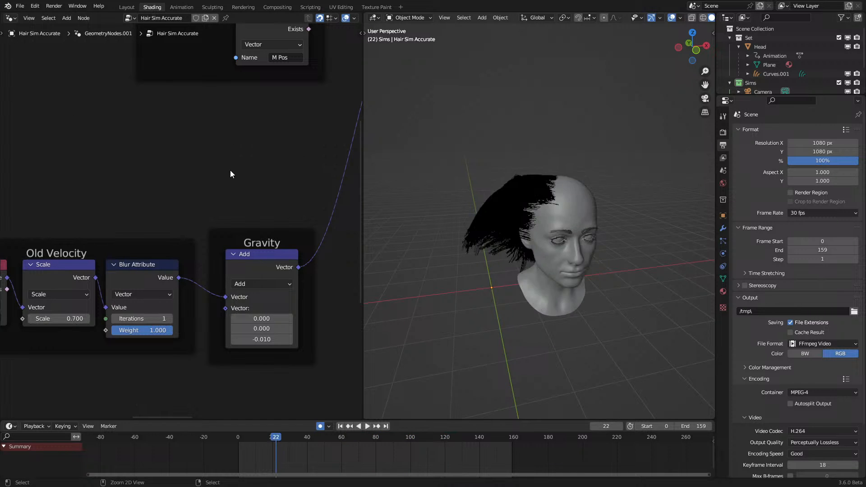
key("ctrl+z")
key("ctrl+z")
key("ctrl+z")
key("ctrl+z")
key("ctrl+z")
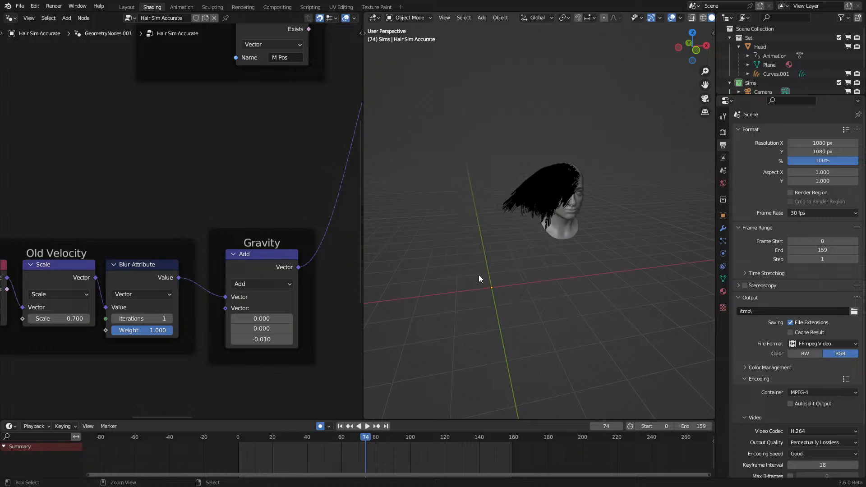
key("ctrl+z")
key("ctrl+z")
key("ctrl+z")
key("ctrl+z")
key("ctrl+z")
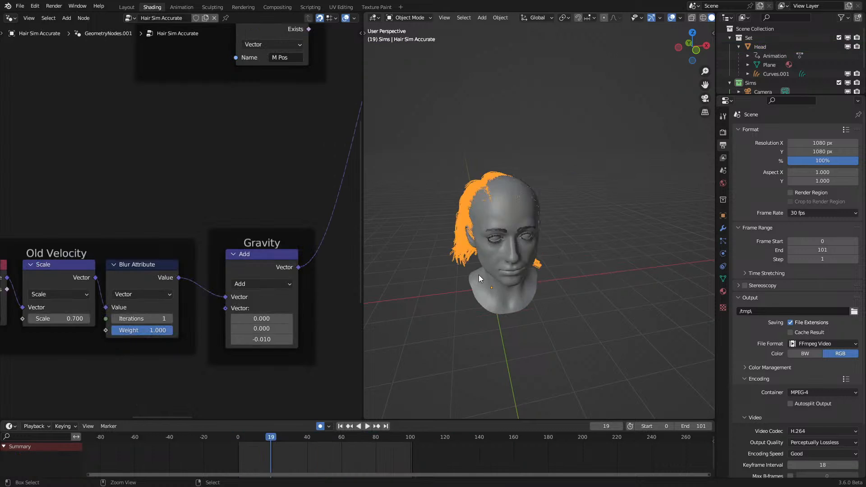
key("ctrl+z")
key("ctrl+z")
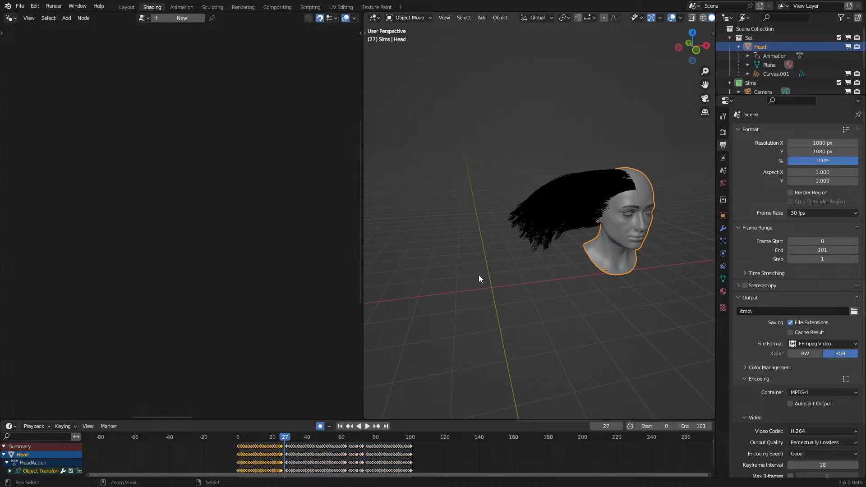
Step: Replay the recorded head movement, stop it and reload the last saved version of the hair file
key("space")
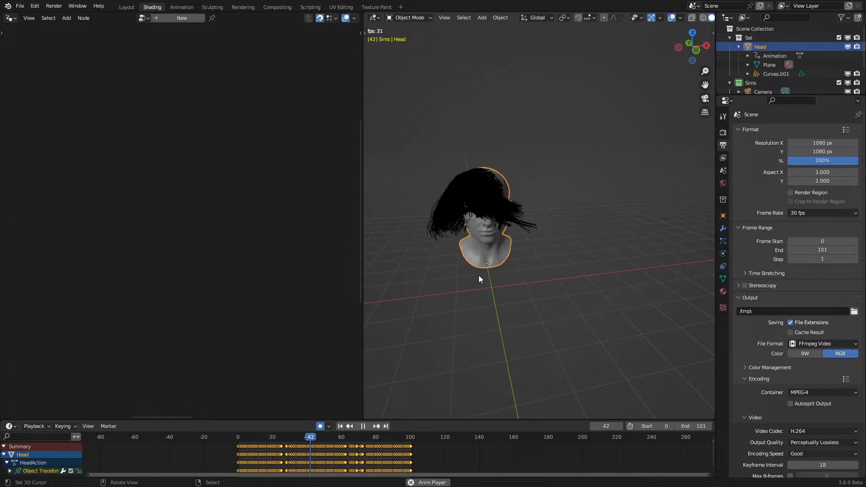
key("alt+a")
scroll(470, 287, "down", 1)
key("space")
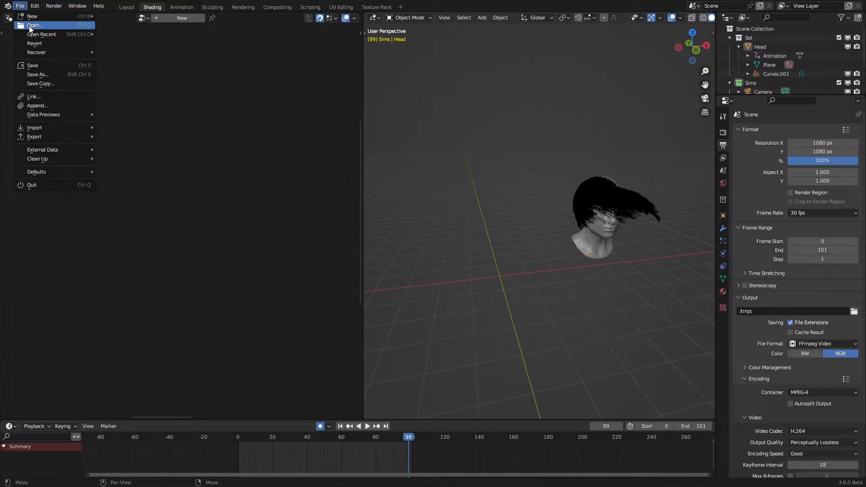
left_click(32, 25)
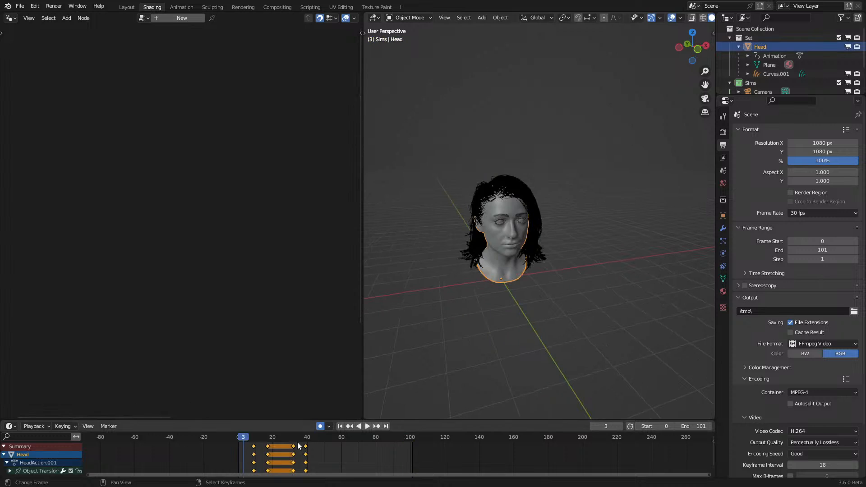
Step: Play back the saved head animation and select the hair to bring up its Hair Sim Accurate node tree
key("space")
key("alt+a")
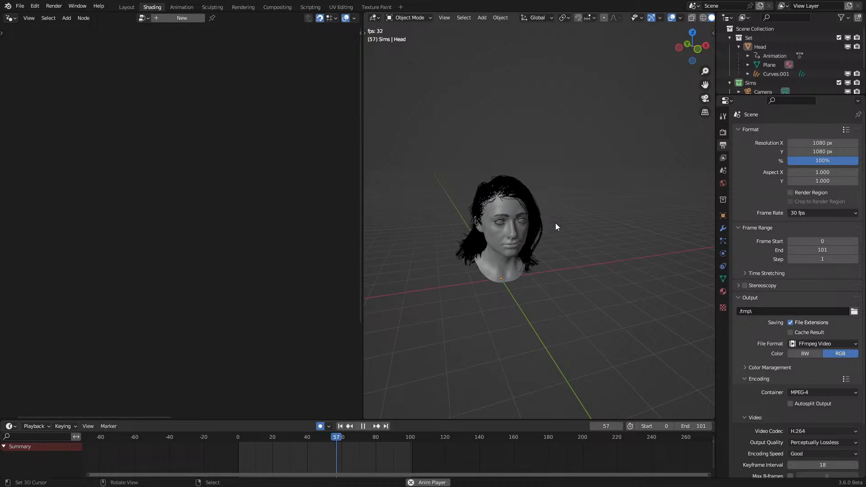
left_click(528, 220)
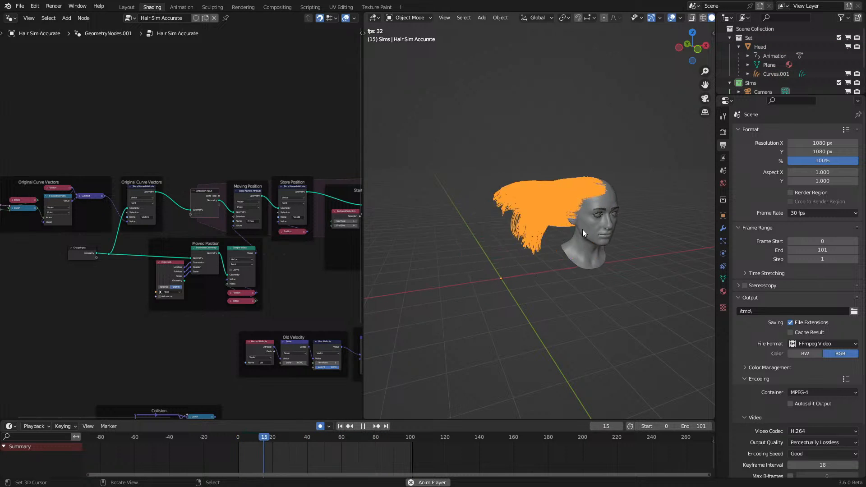
Step: Stop the playback during the fast head movement and step forward frame by frame to frame 23 to examine how the hair follows
scroll(582, 229, "up", 1)
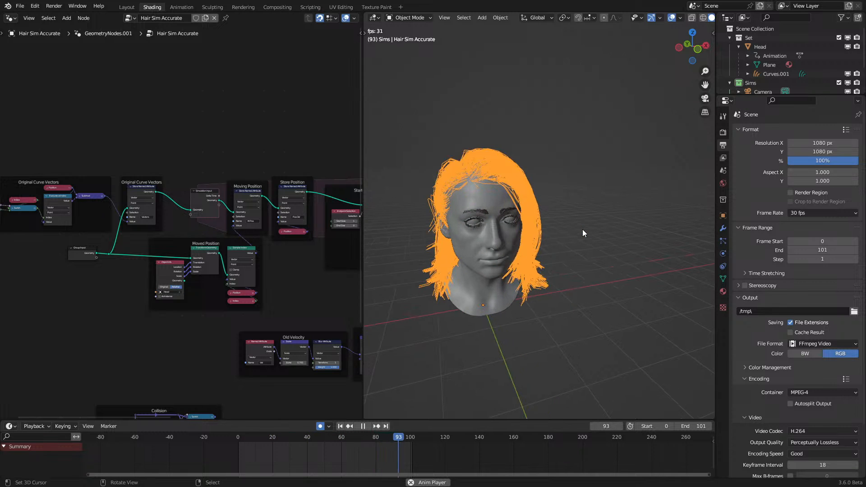
key("space")
middle_click_drag(582, 229, 546, 220)
scroll(545, 221, "up", 2)
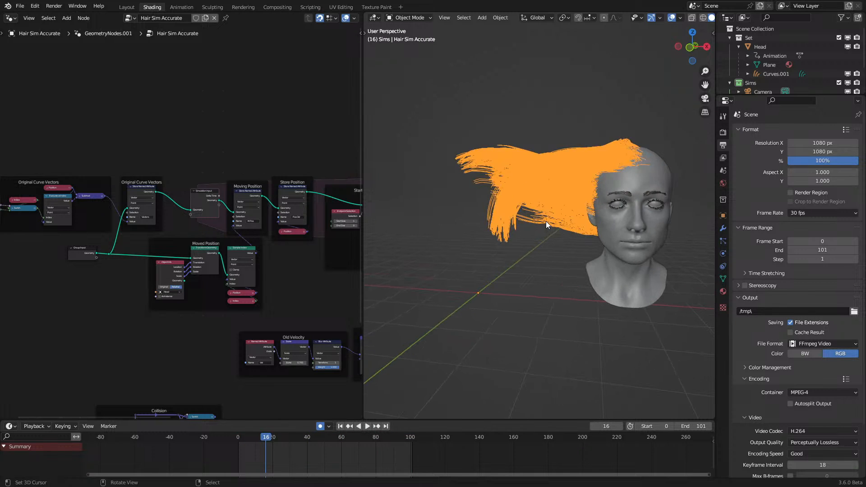
key("Right")
key("Right")
key("Right")
scroll(545, 221, "down", 3)
key("Right")
key("Right")
key("Right")
key("Right")
key("Right")
key("Right")
key("Right")
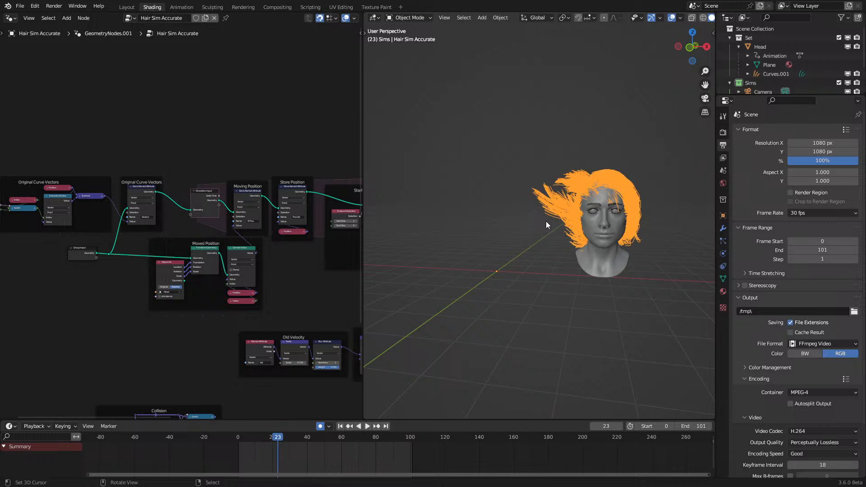
Step: Play the head animation on to frame 50, stop it and examine the flared hair strands up close
mouse_move(566, 225)
middle_mouse_down()
mouse_move(595, 234)
mouse_move(558, 225)
middle_mouse_up()
key("space")
key("space")
scroll(558, 224, "up", 5)
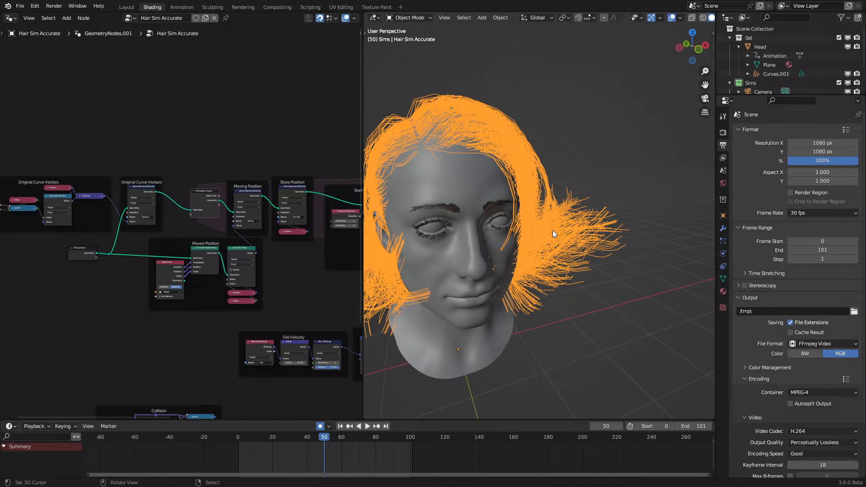
scroll(550, 232, "down", 4)
middle_click_drag(518, 261, 364, 270)
Step: Examine the node tree from the Old Velocity and Gravity frames through Stiffness, Chain Constraints and Recalculated Velocity
scroll(277, 274, "down", 2)
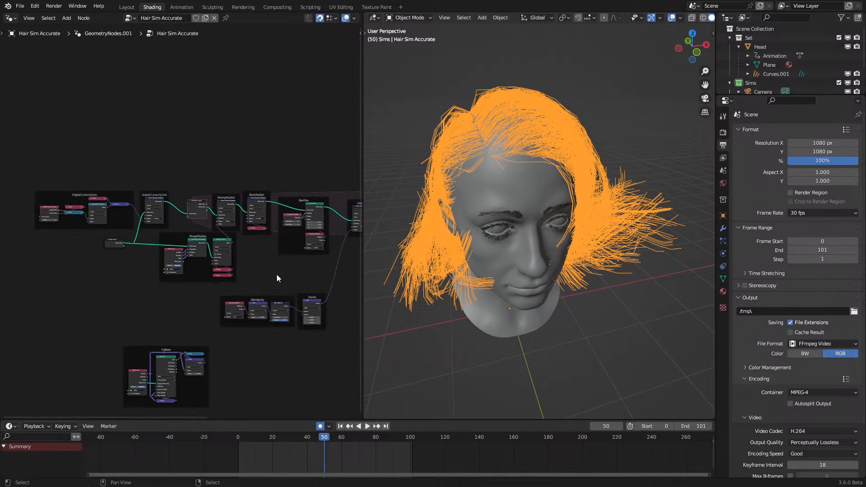
scroll(192, 250, "up", 1)
middle_click_drag(276, 274, 83, 282)
scroll(233, 251, "up", 3)
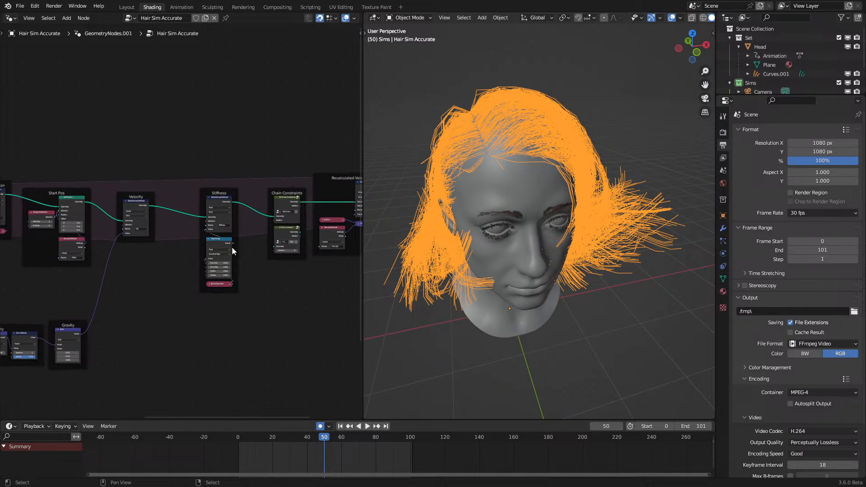
scroll(232, 246, "down", 2)
middle_click_drag(232, 246, 162, 265)
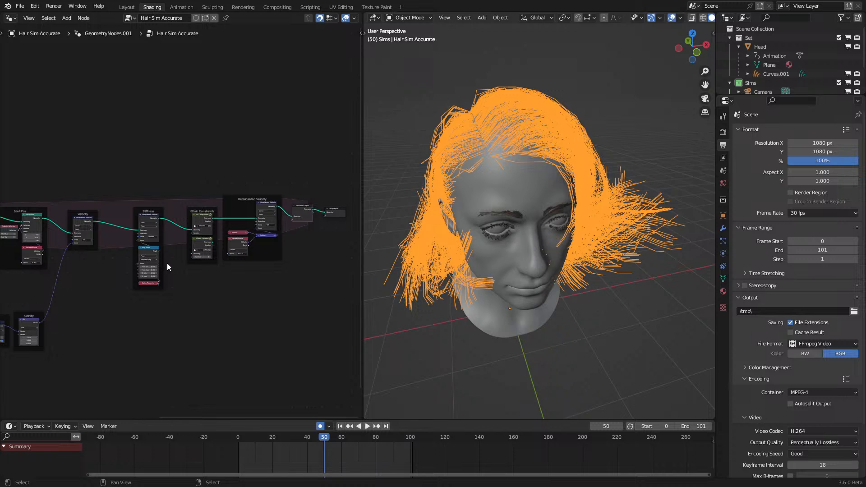
Step: Deselect the hair and replay the head animation from the start with the whole head in view
scroll(501, 290, "down", 3)
middle_click_drag(501, 290, 550, 248)
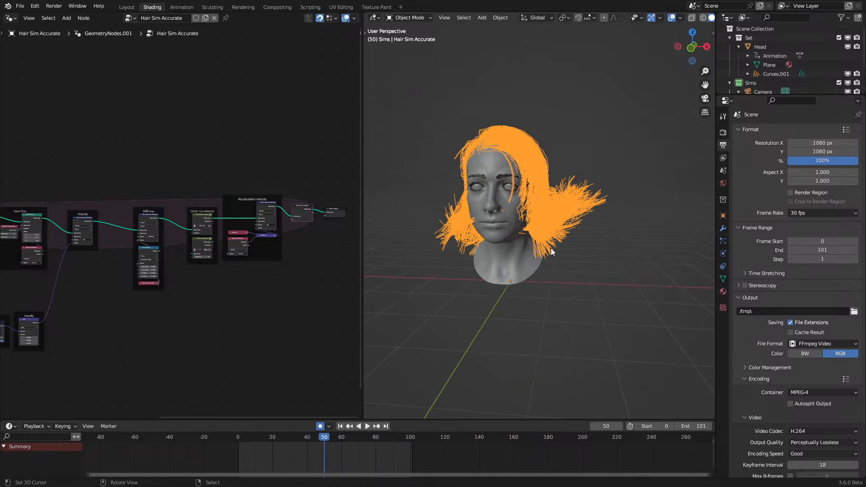
left_click(613, 274)
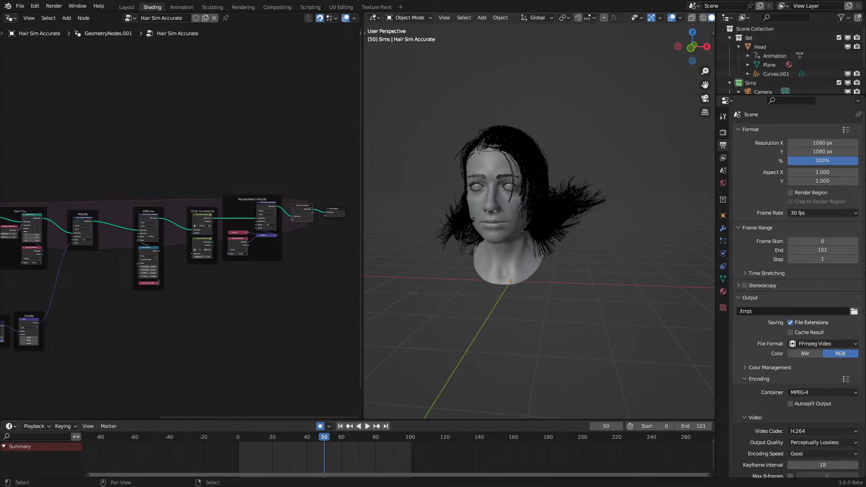
left_click(225, 458)
scroll(329, 397, "down", 1)
scroll(534, 282, "down", 2)
key("space")
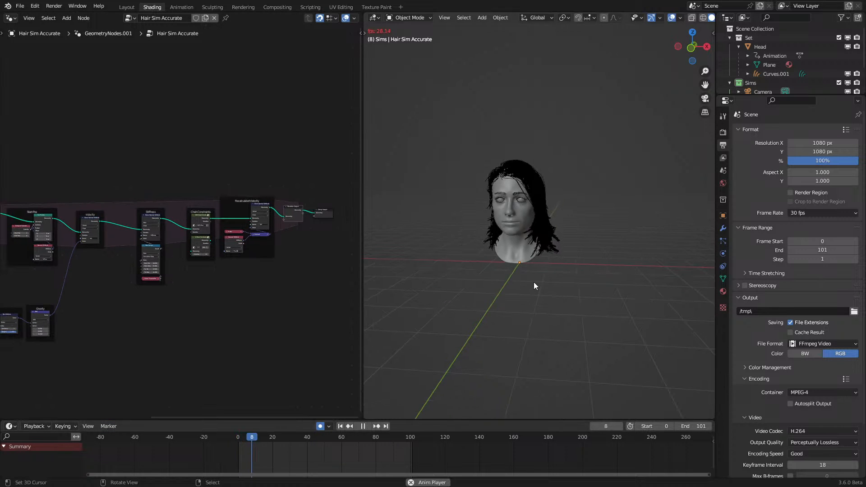